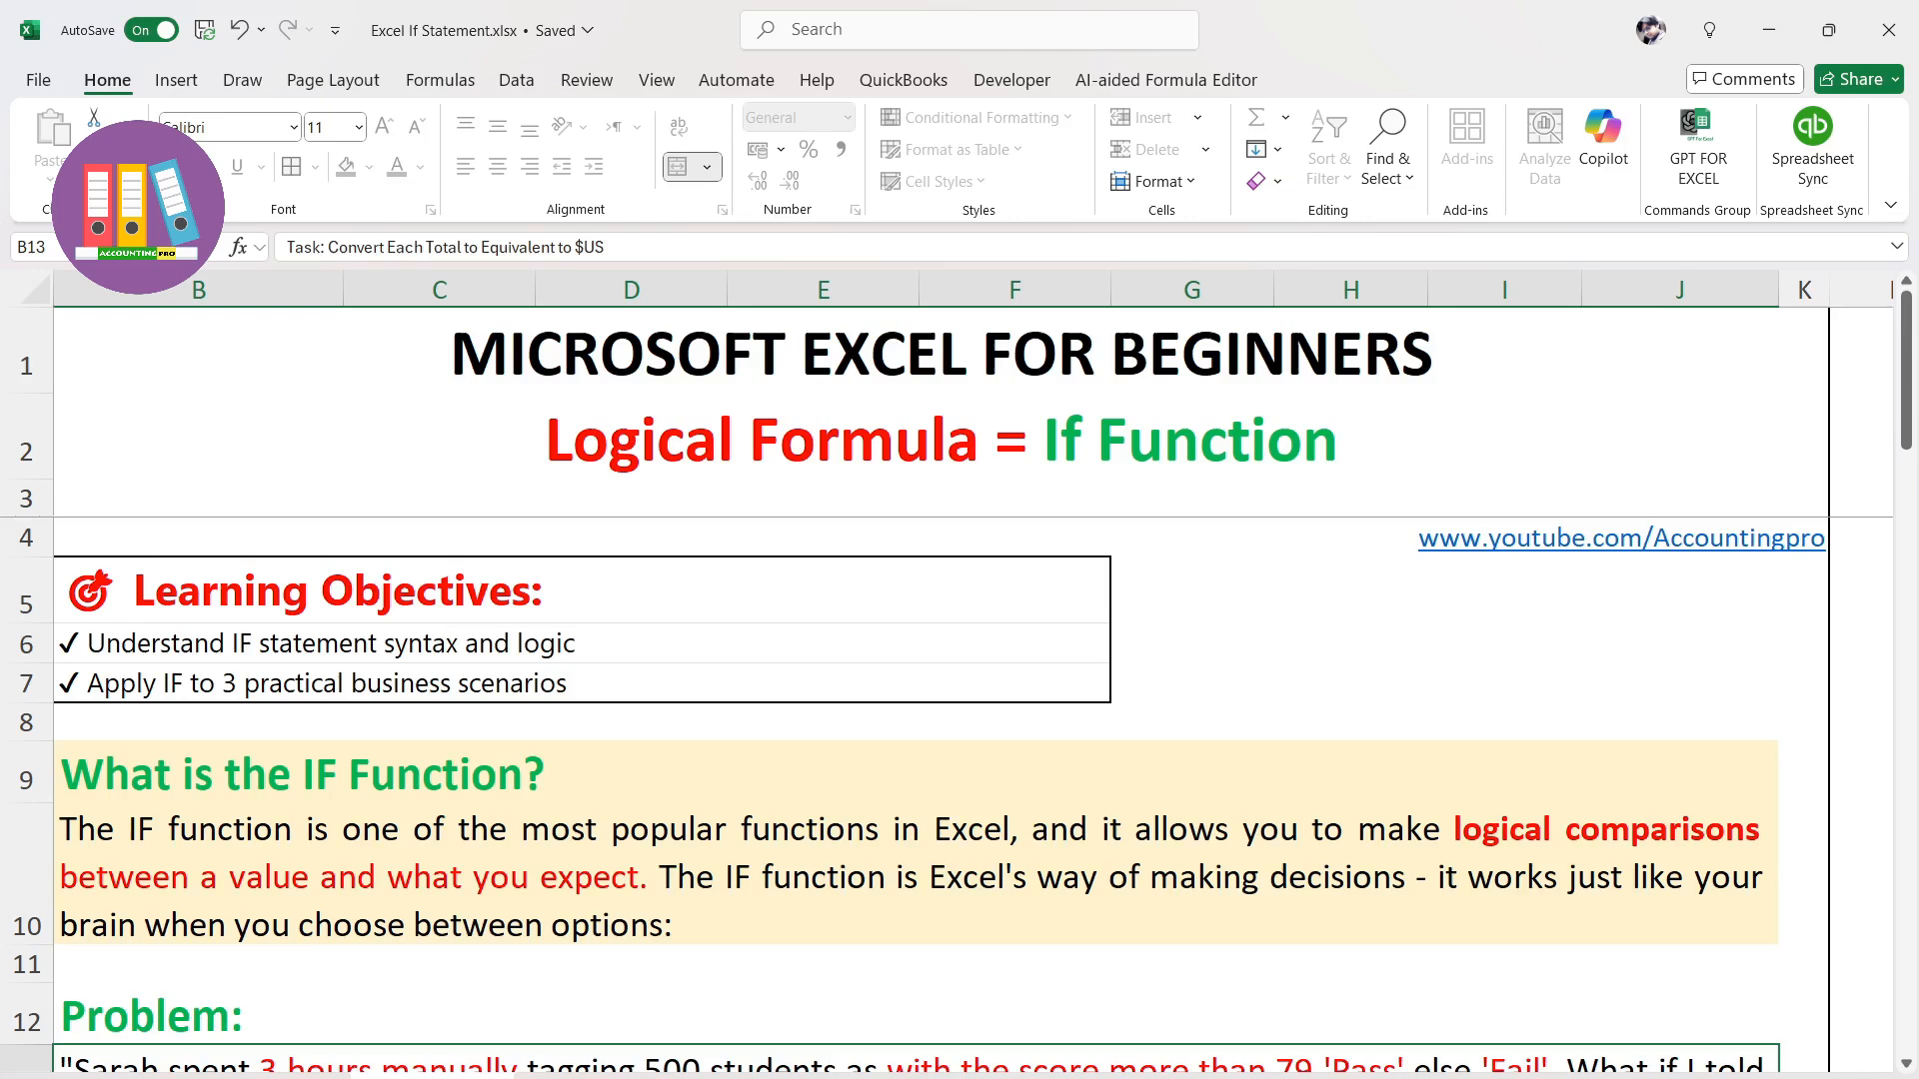
Open the basic date functions worksheet and review its title and learning objectives
{"action": "left_click", "coordinate": [430, 1077]}
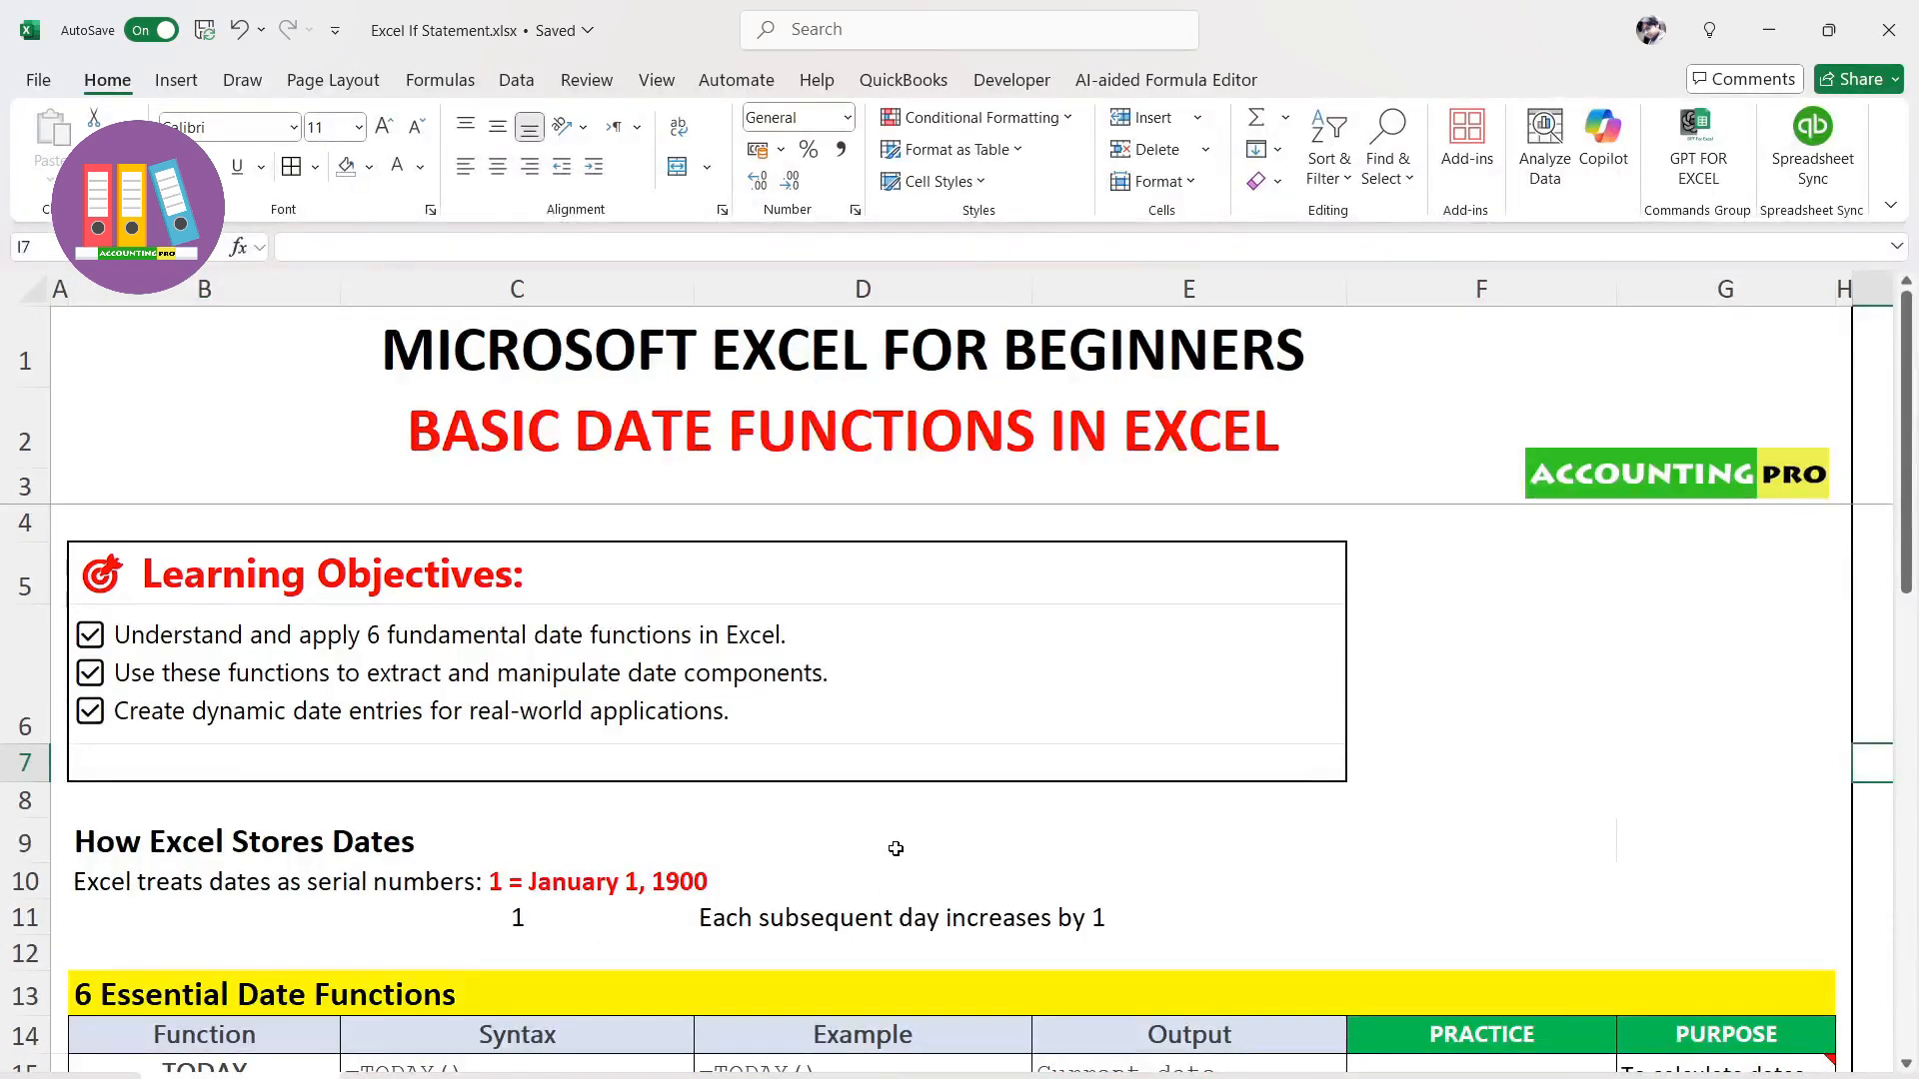
{"action": "left_click", "coordinate": [565, 431]}
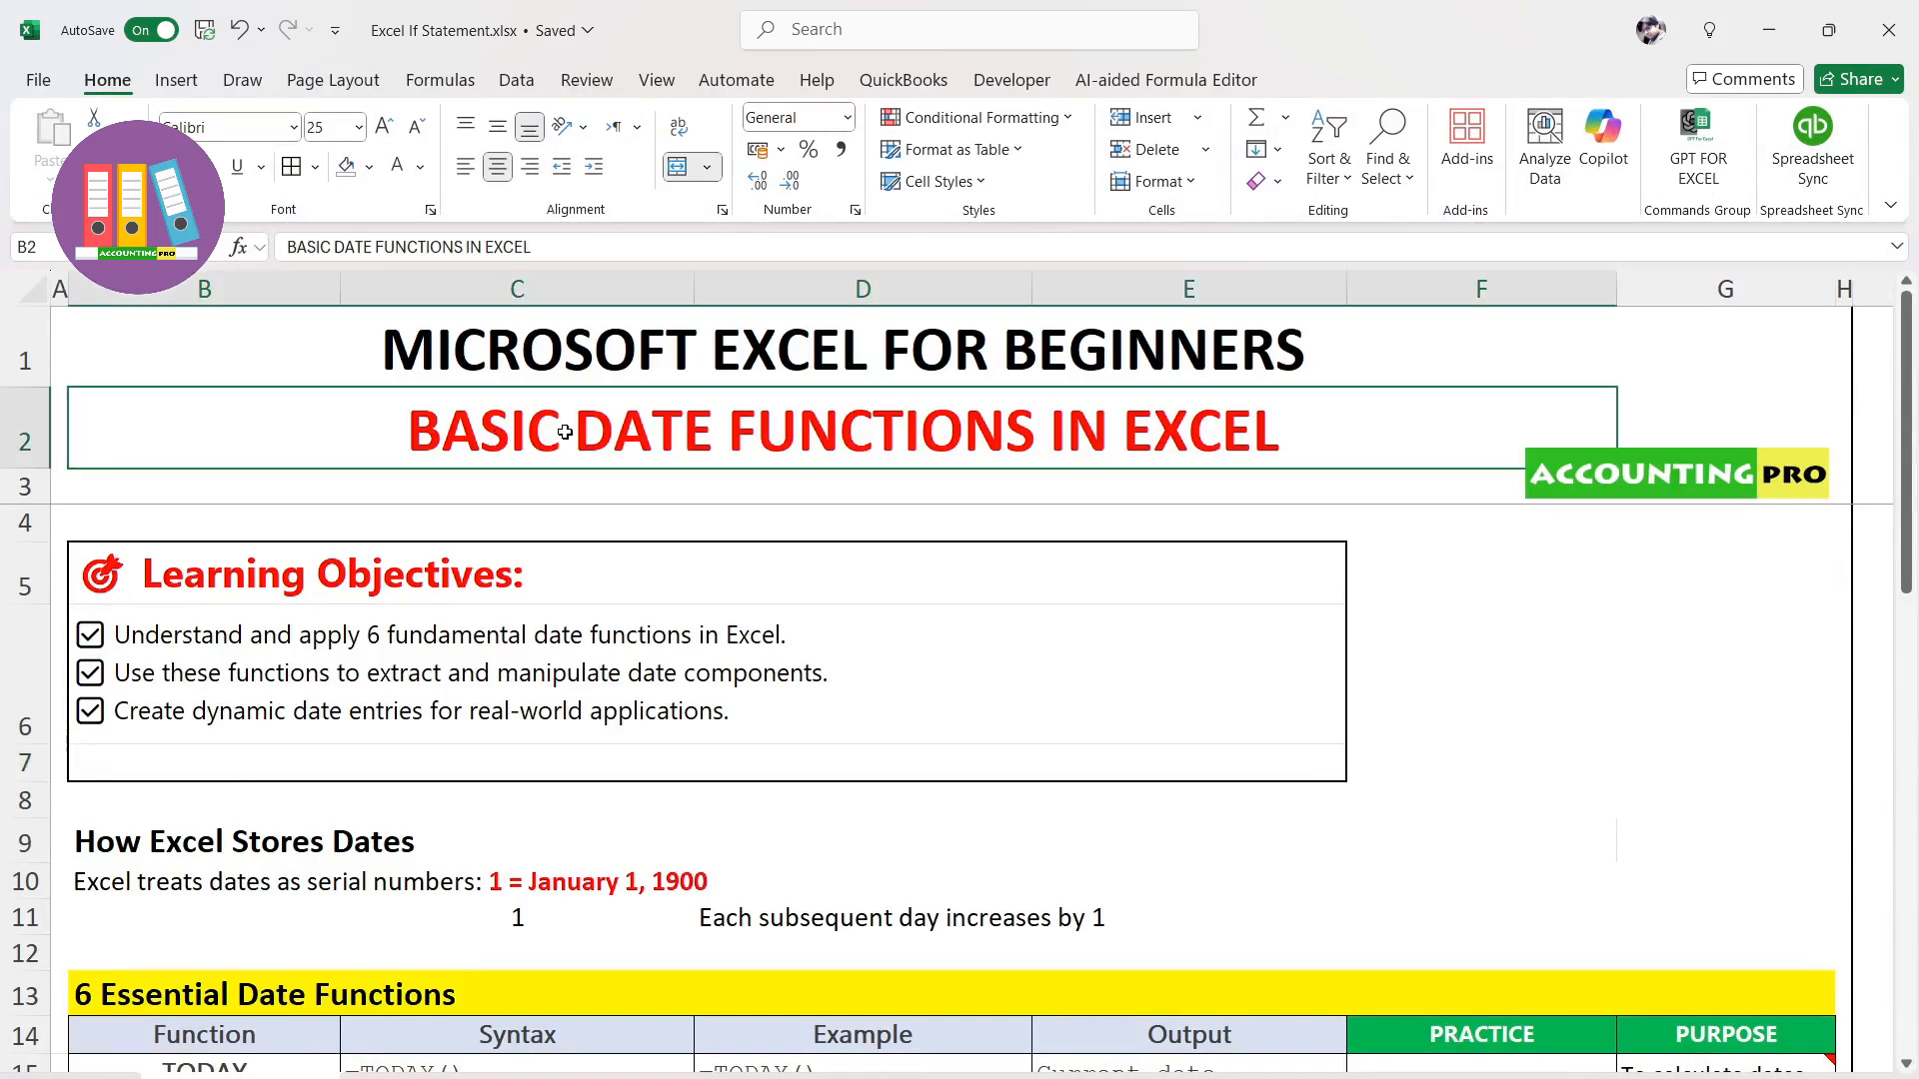
{"action": "left_click", "coordinate": [951, 651]}
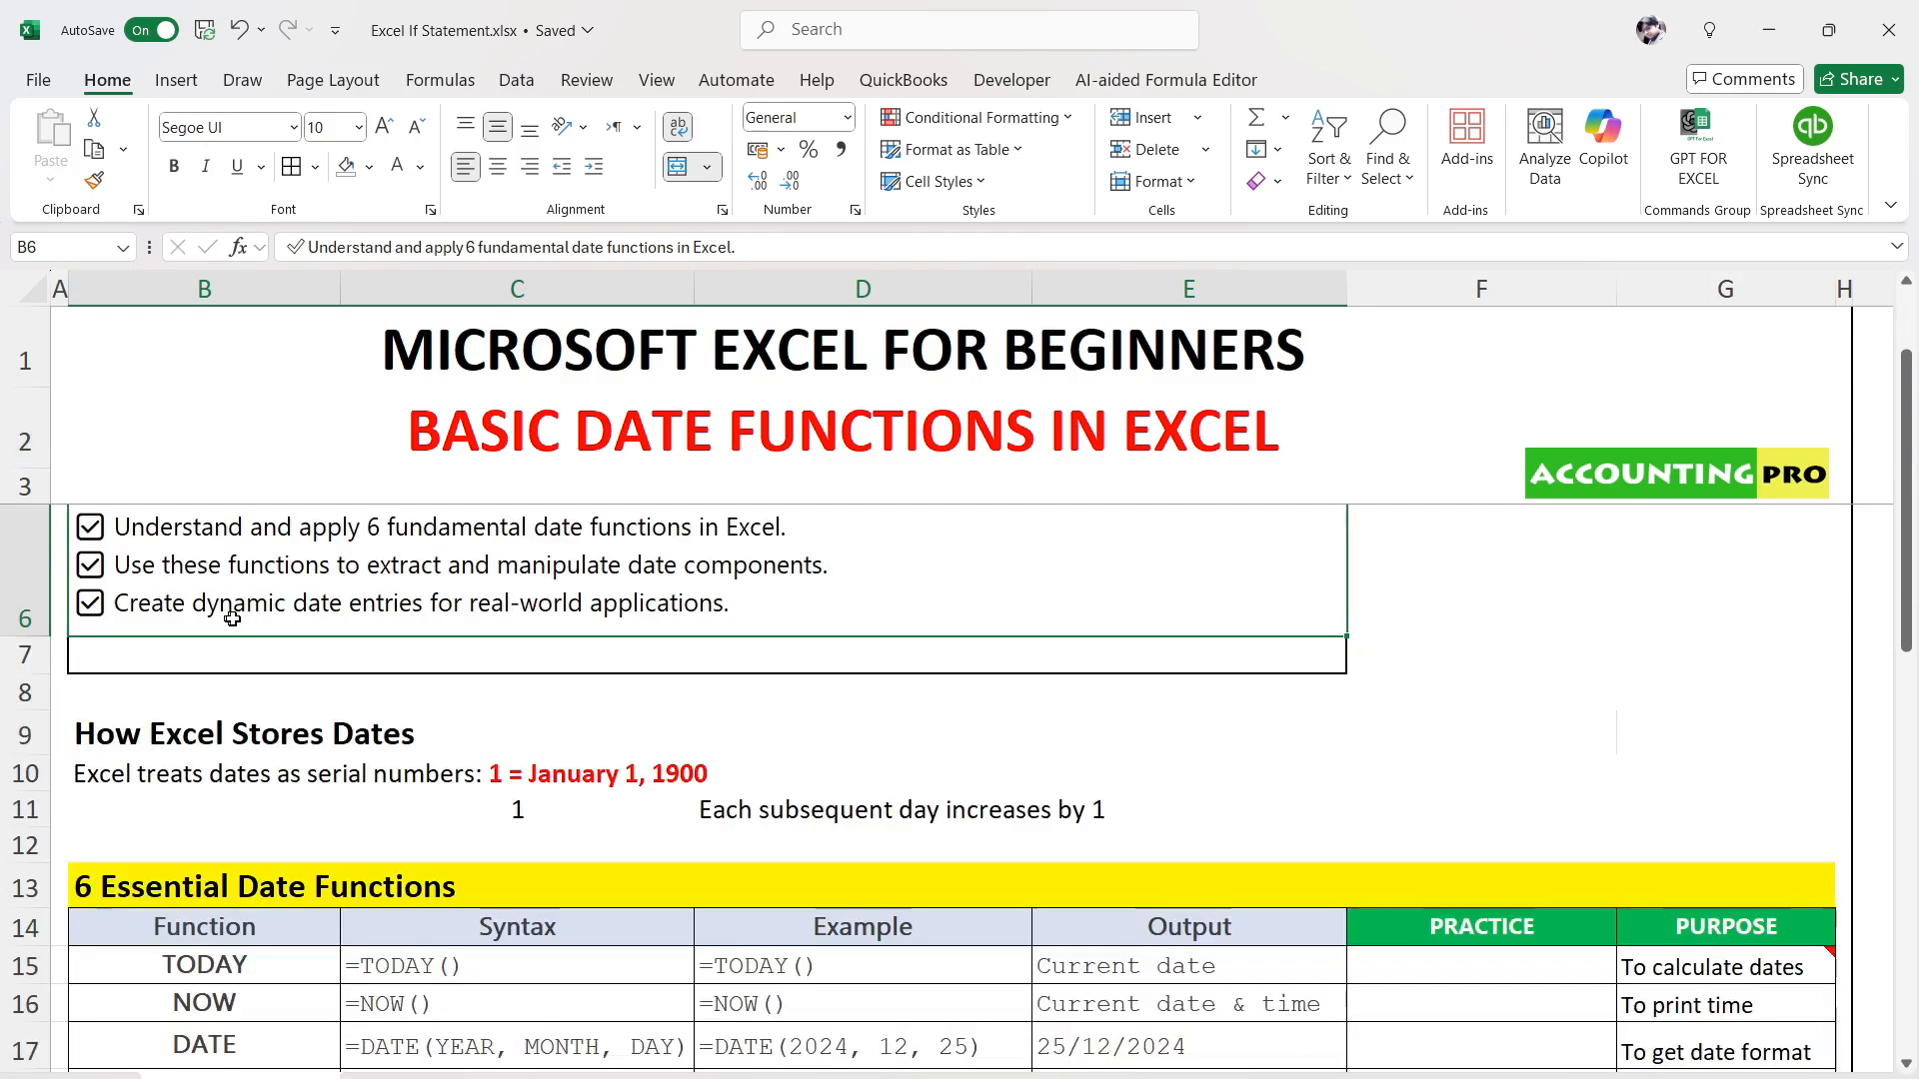
{"action": "scroll", "coordinate": [220, 615], "scroll_direction": "down", "scroll_amount": 1}
{"action": "scroll", "coordinate": [518, 532], "scroll_direction": "up", "scroll_amount": 1}
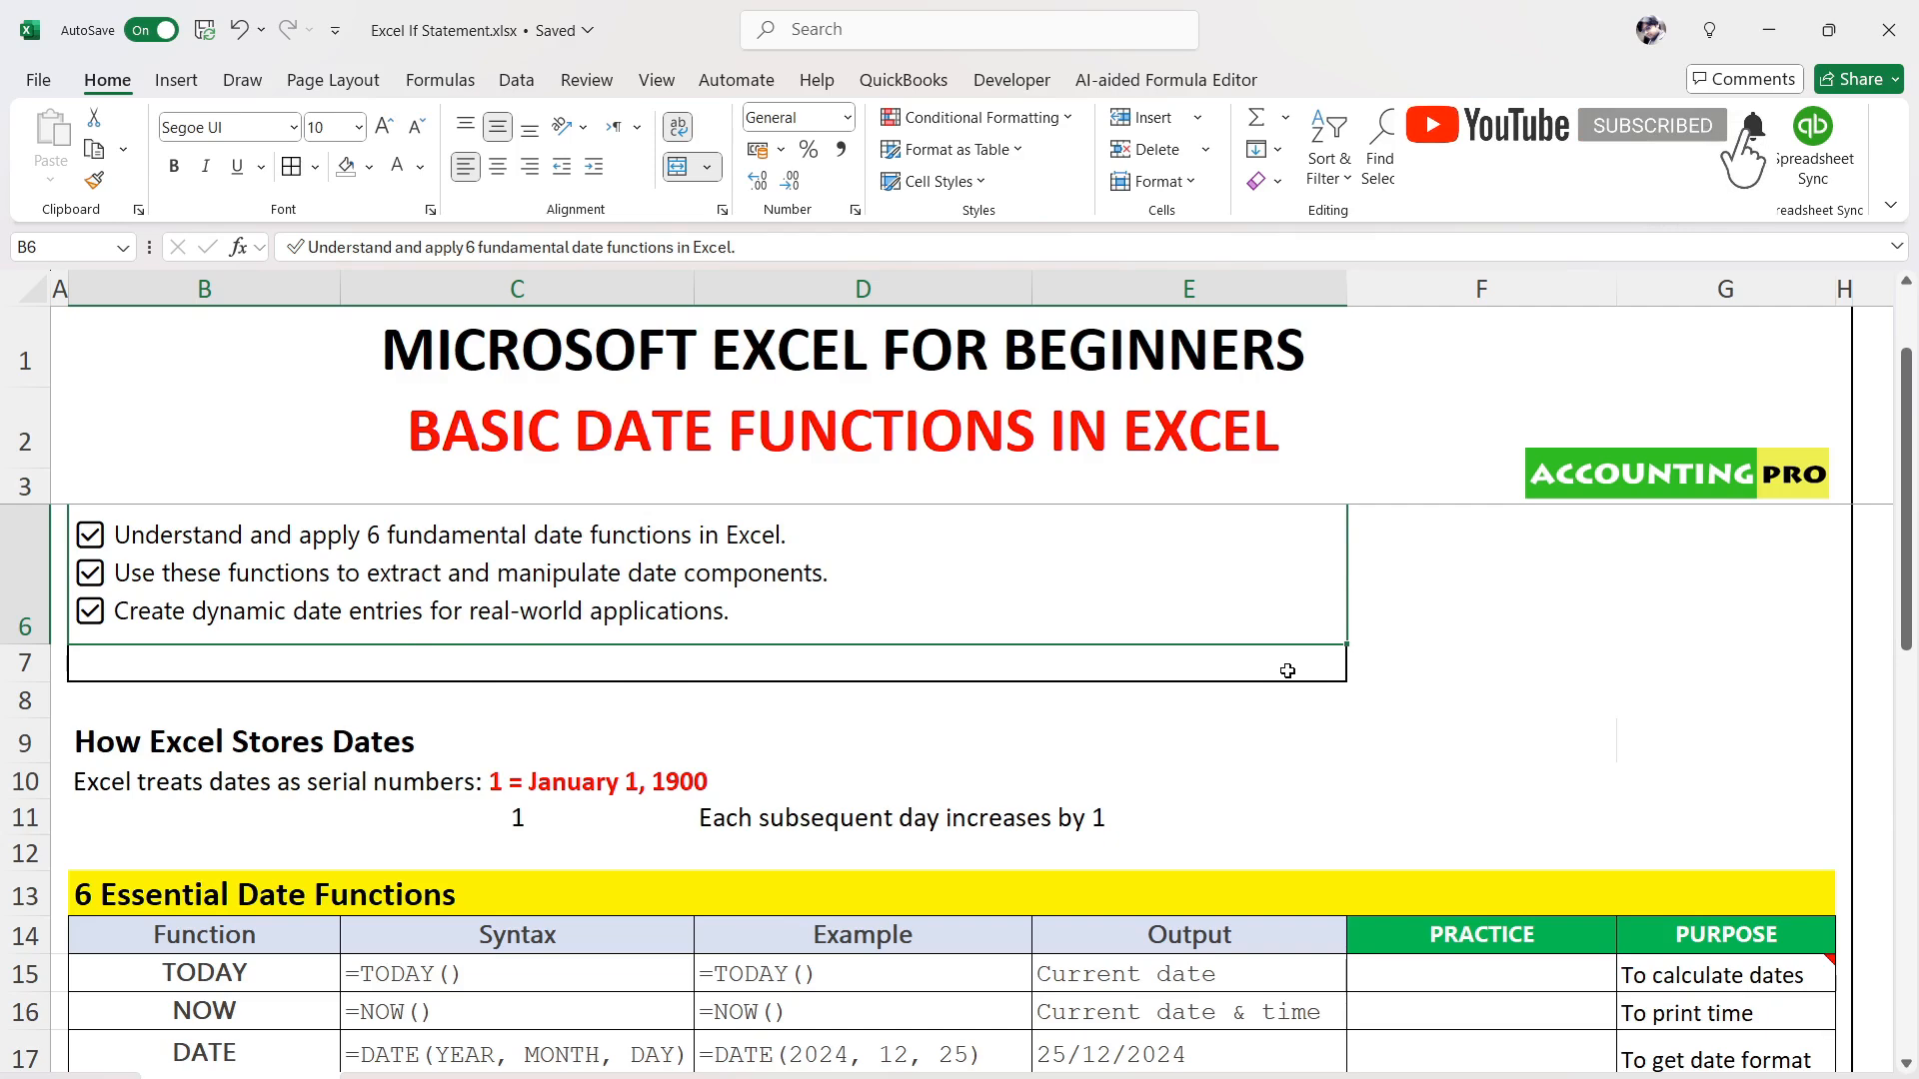
{"action": "scroll", "coordinate": [1287, 671], "scroll_direction": "down", "scroll_amount": 1}
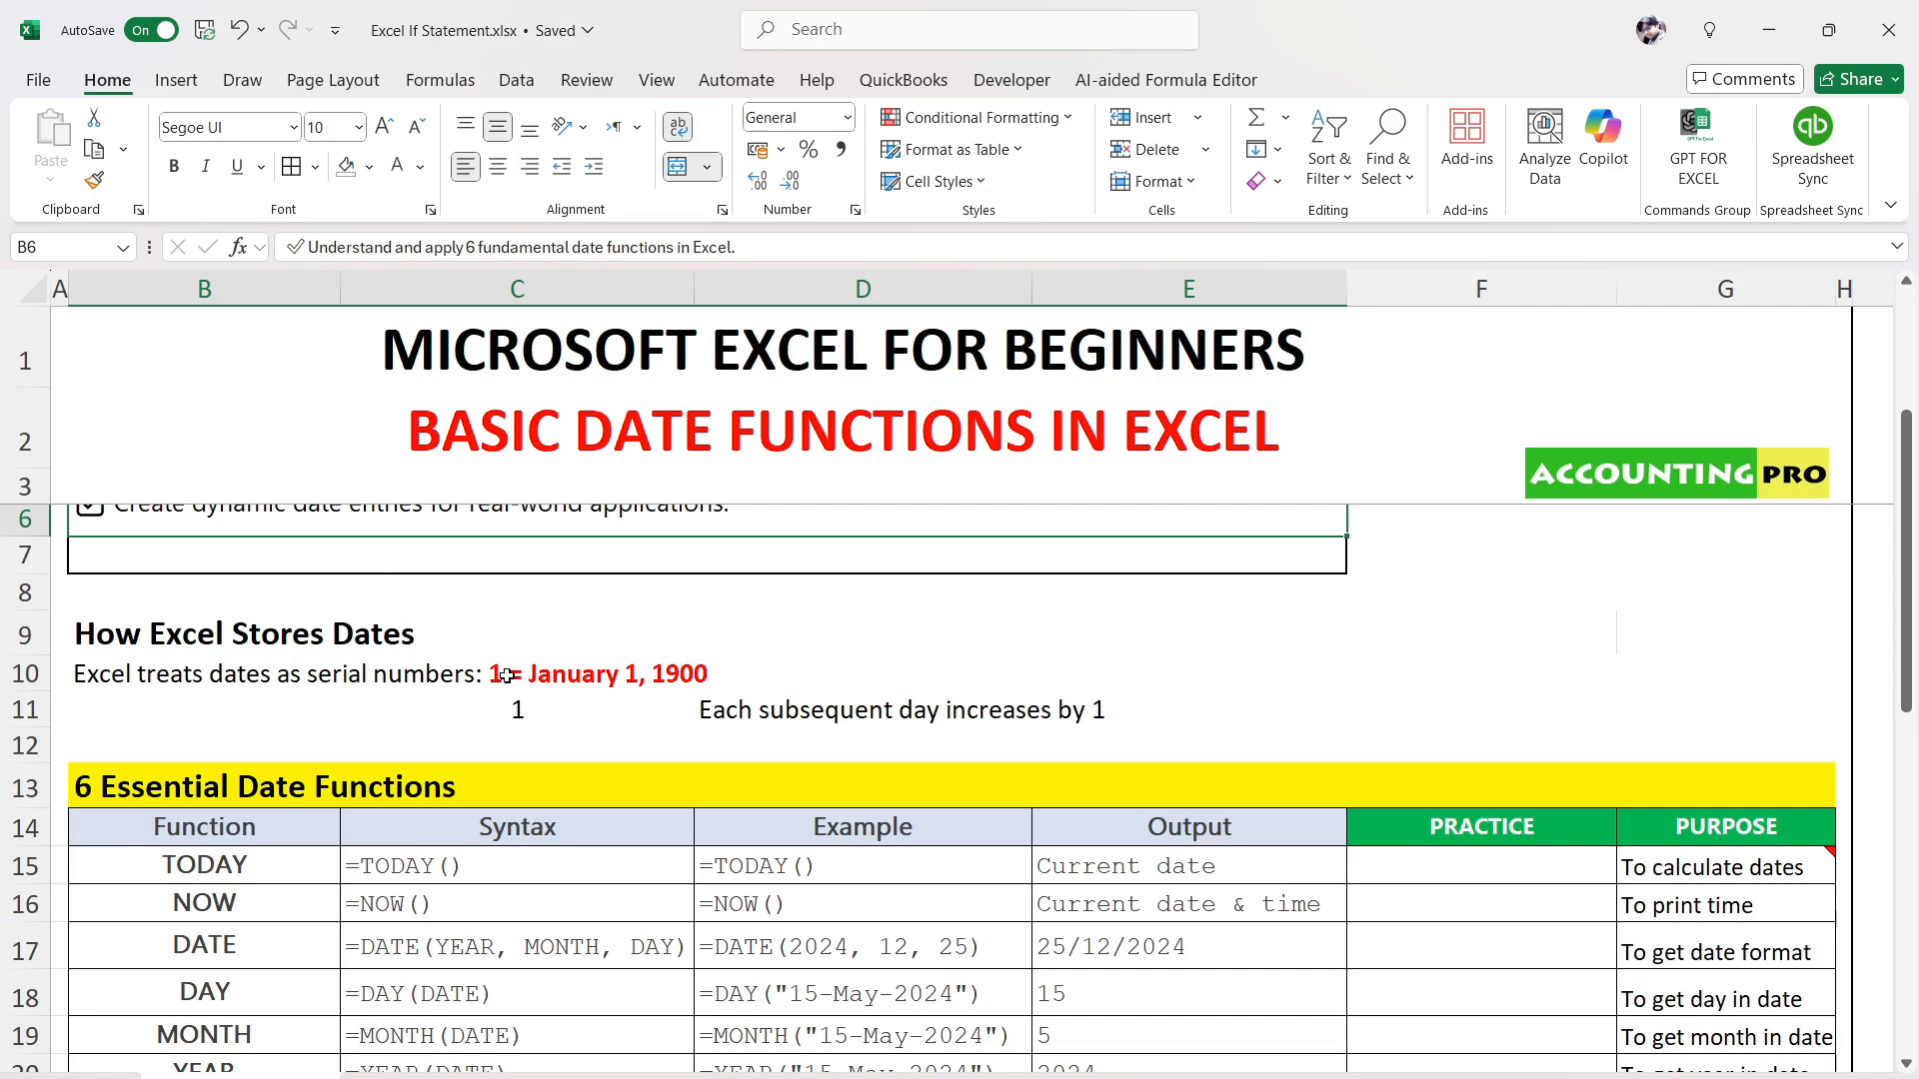
Examine the note in B10 on how dates are stored as serial numbers, and the example number in C11
{"action": "left_click", "coordinate": [491, 676]}
{"action": "double_click", "coordinate": [491, 676]}
{"action": "left_click_drag", "start_coordinate": [488, 676], "coordinate": [502, 675]}
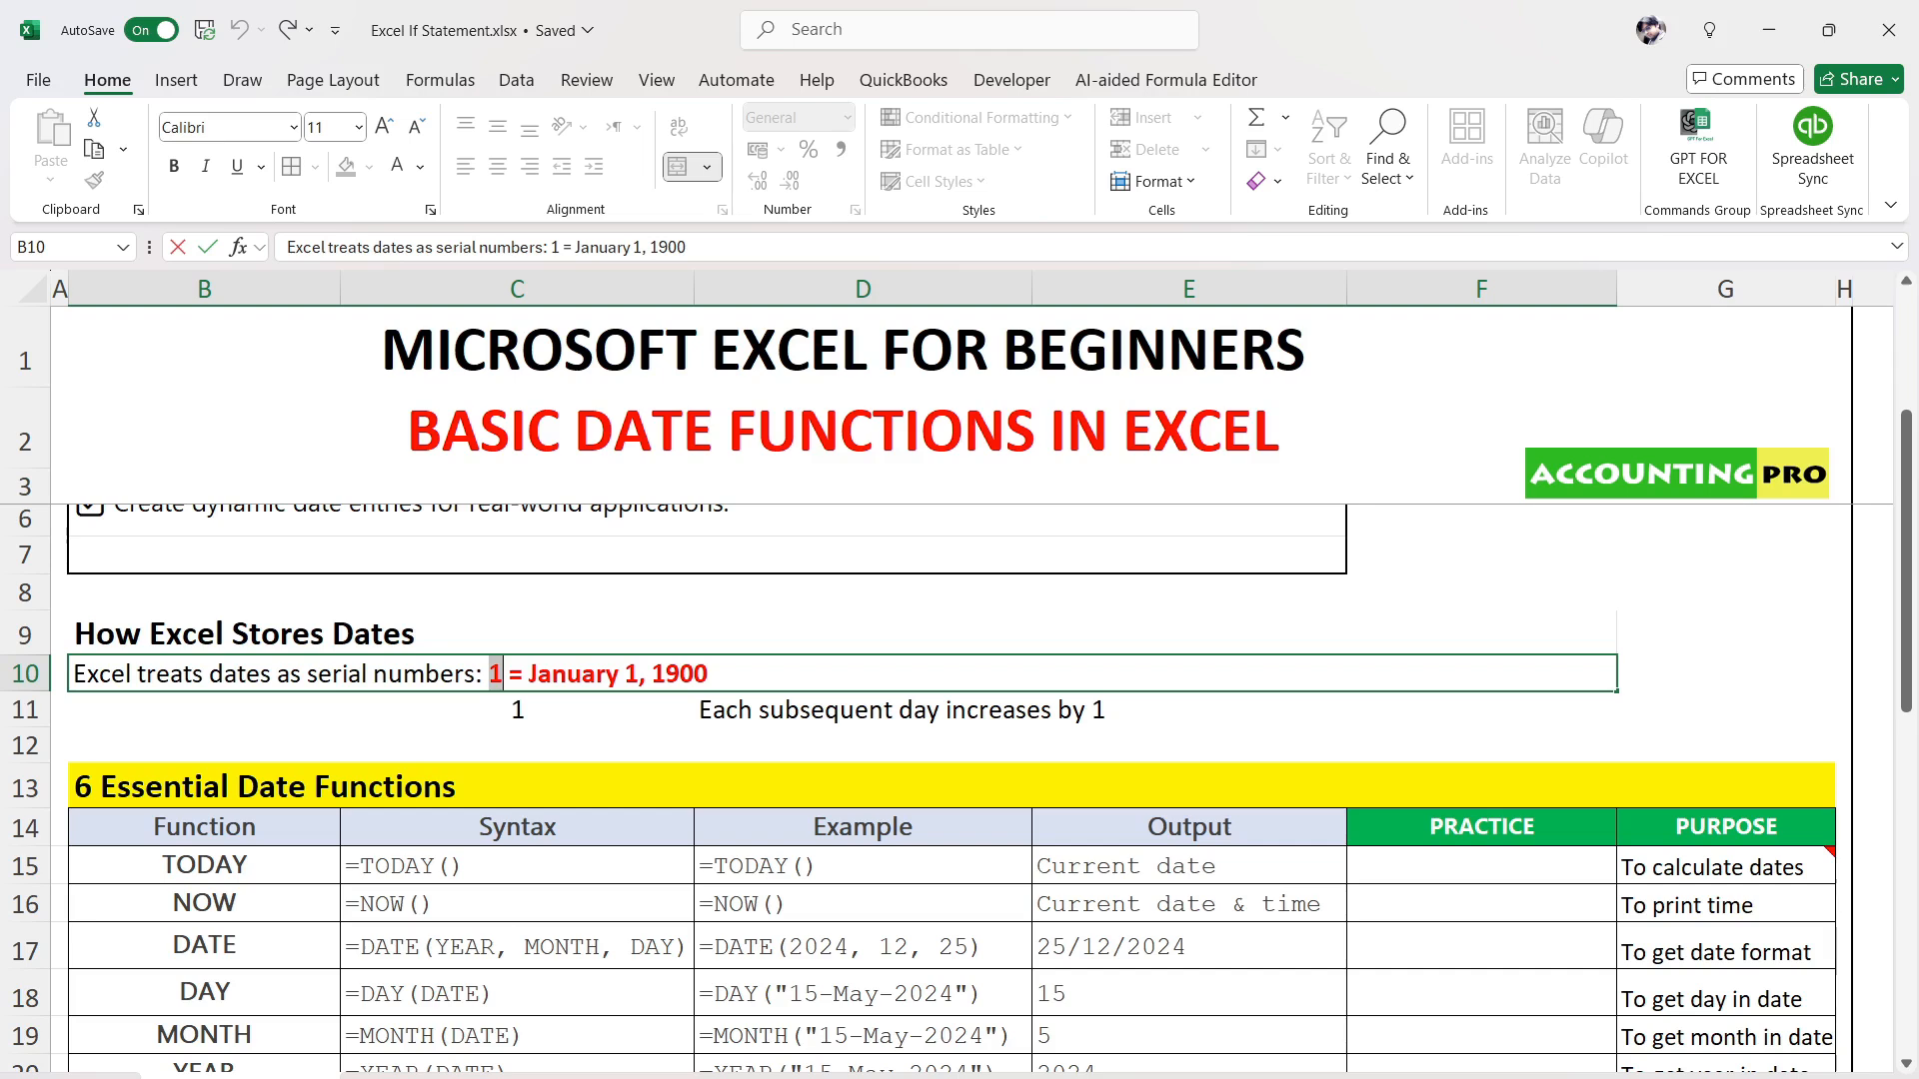
{"action": "left_click", "coordinate": [613, 708]}
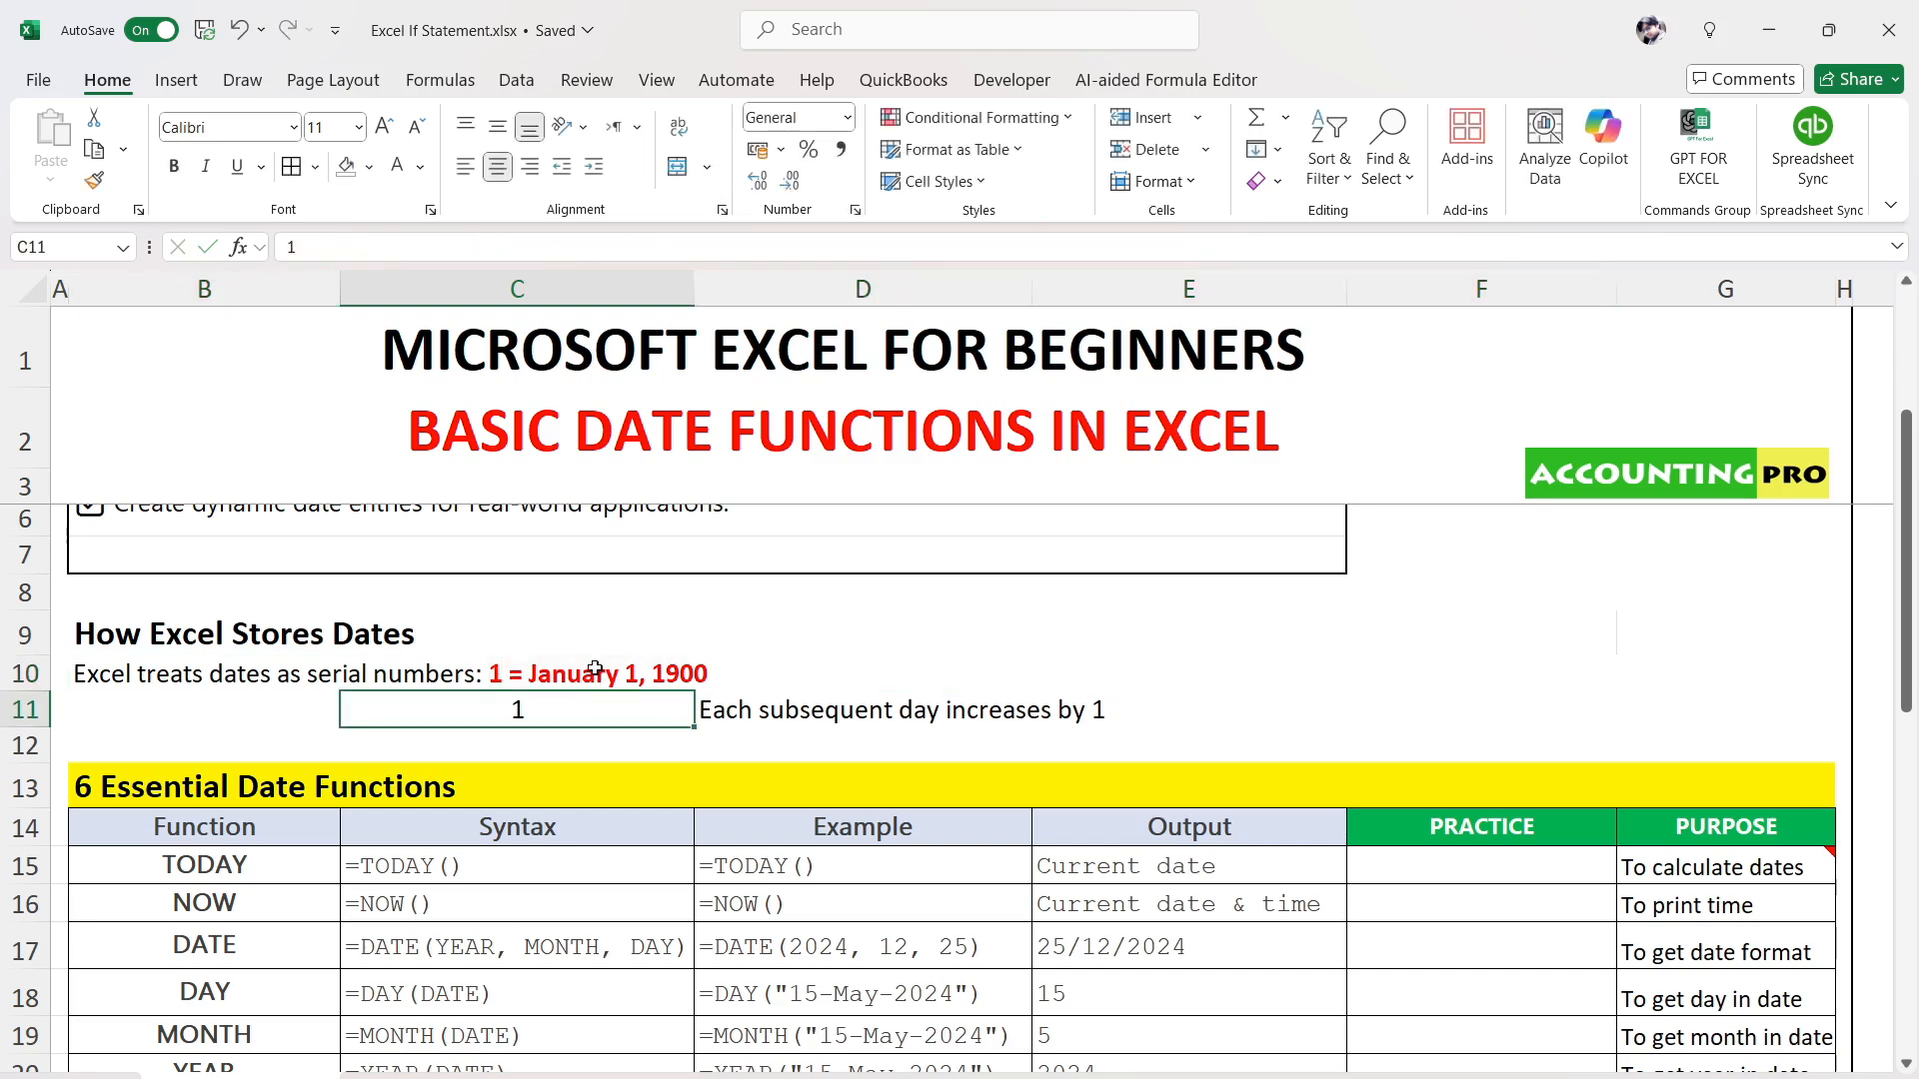
{"action": "left_click", "coordinate": [595, 669]}
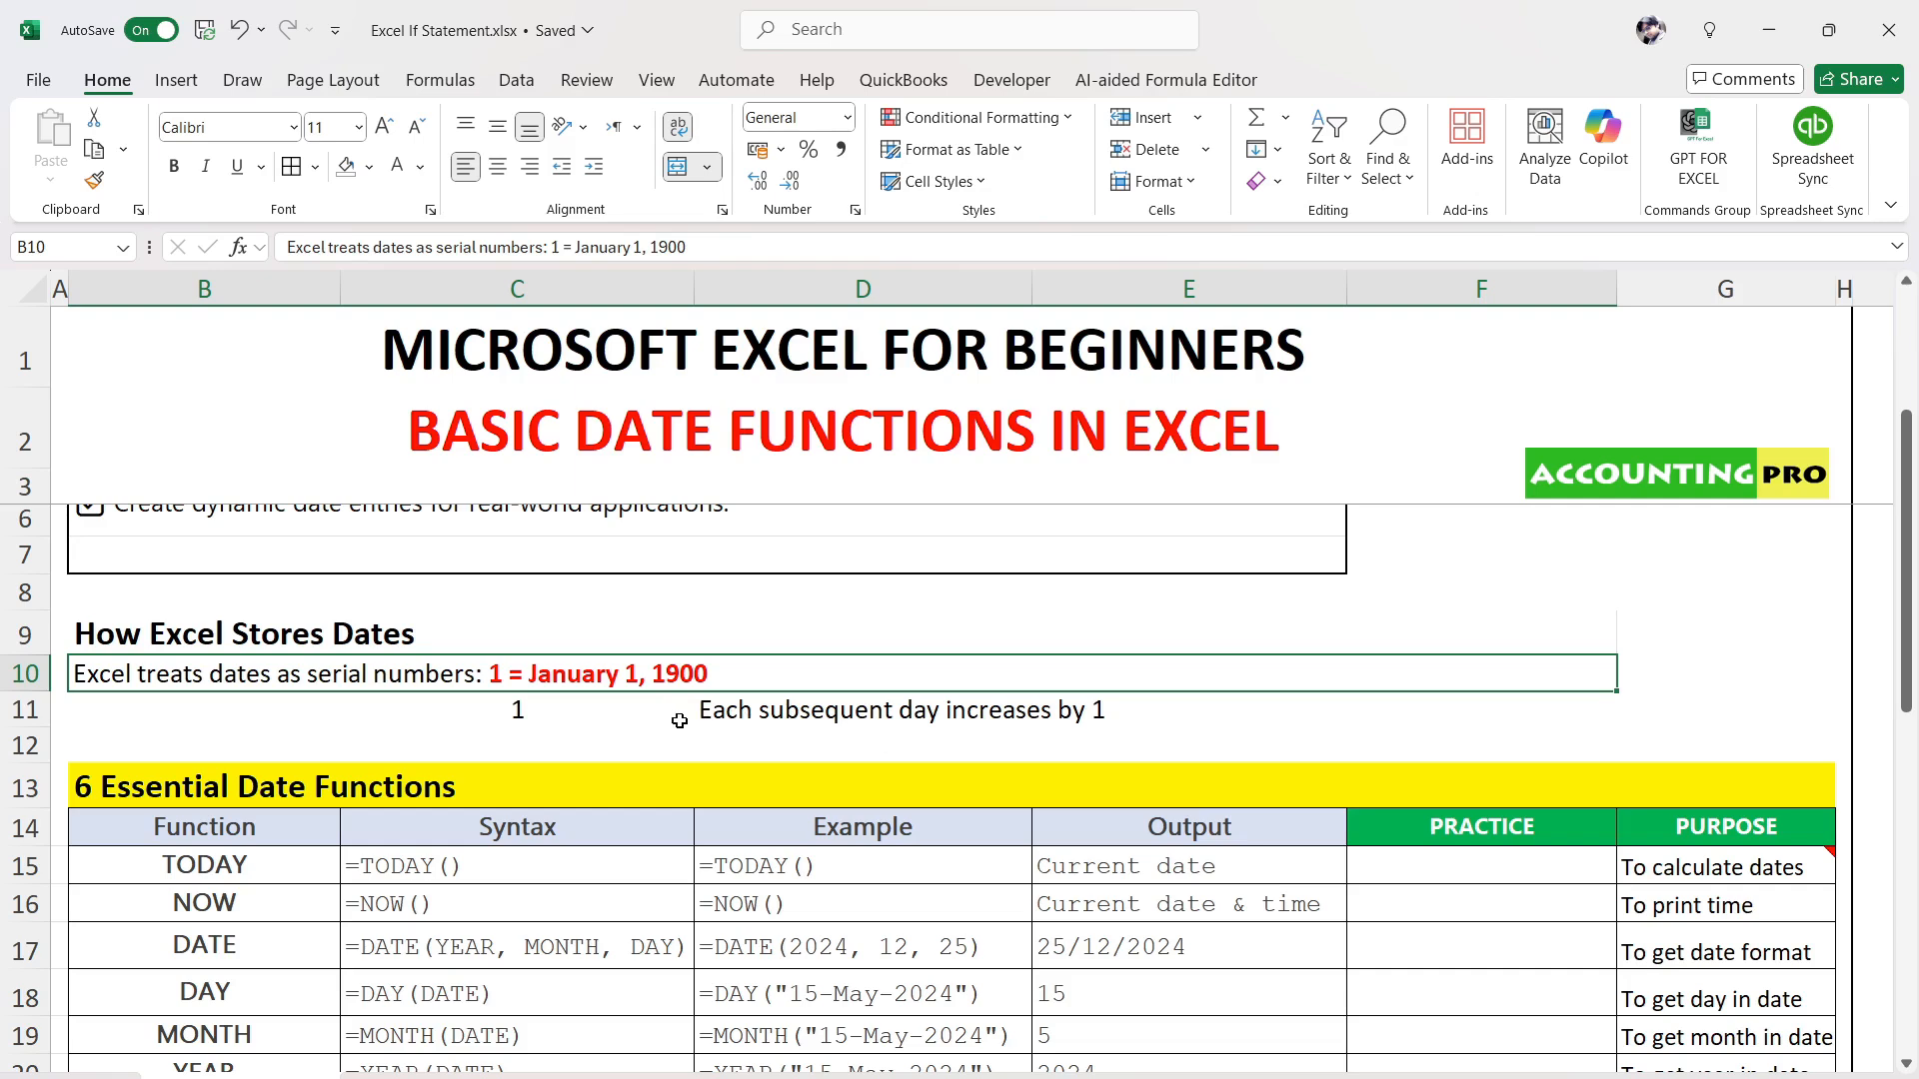
{"action": "left_click", "coordinate": [515, 717]}
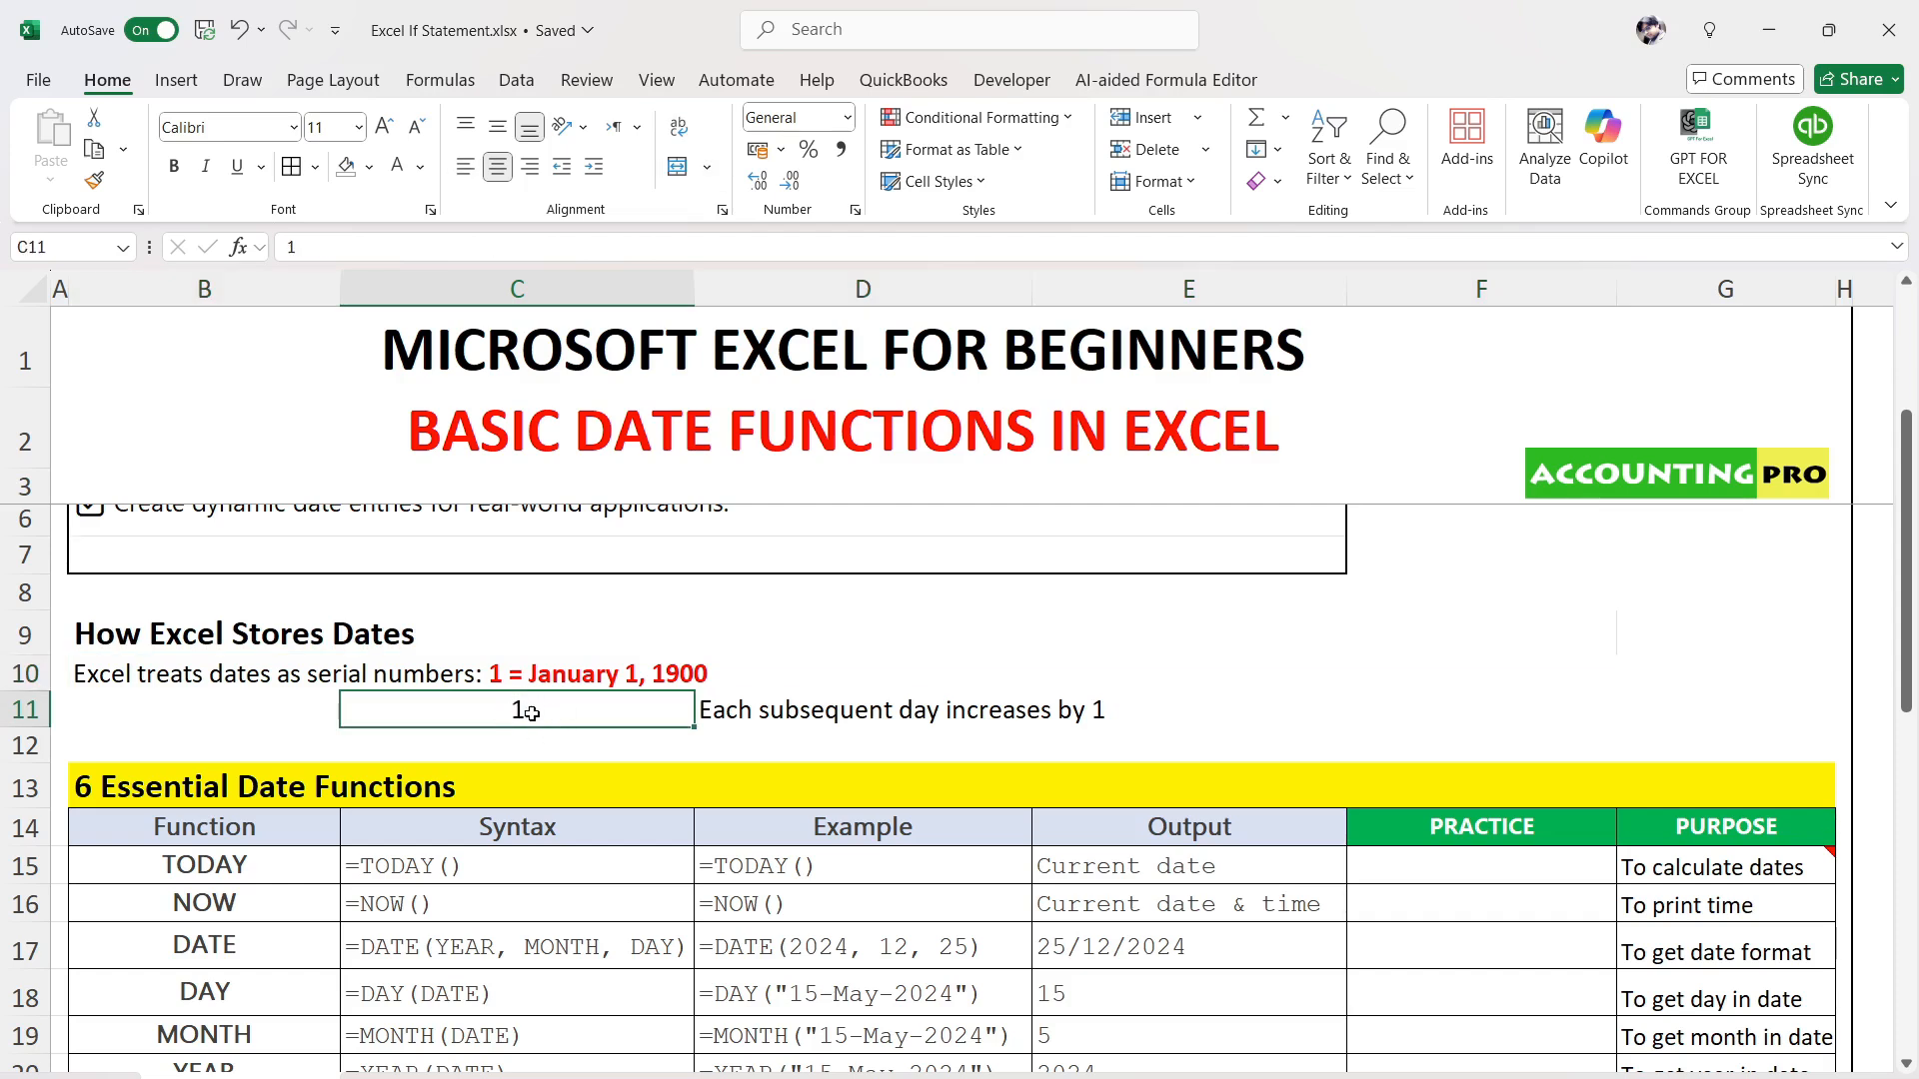
Enter the serial number 1 in cell B11
{"action": "left_click", "coordinate": [237, 711]}
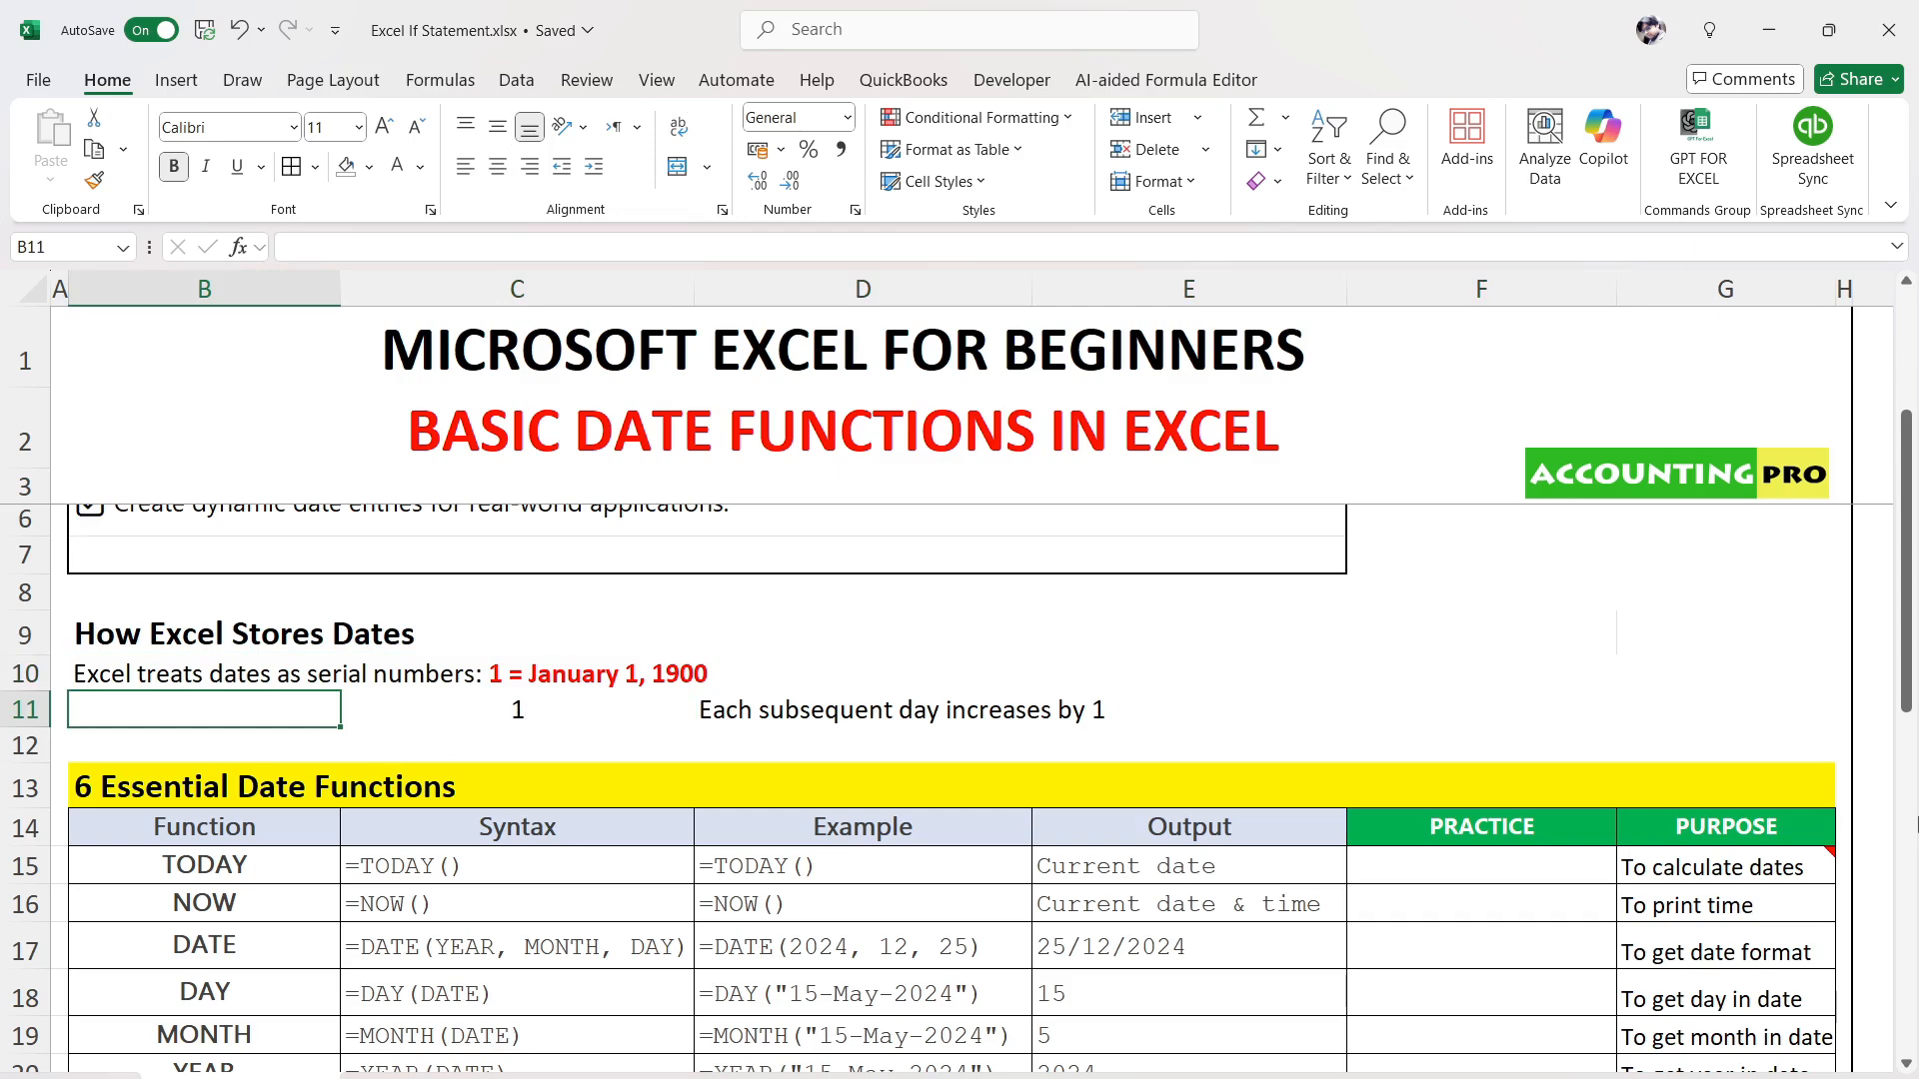
{"action": "type", "text": "1"}
{"action": "key", "text": "Return"}
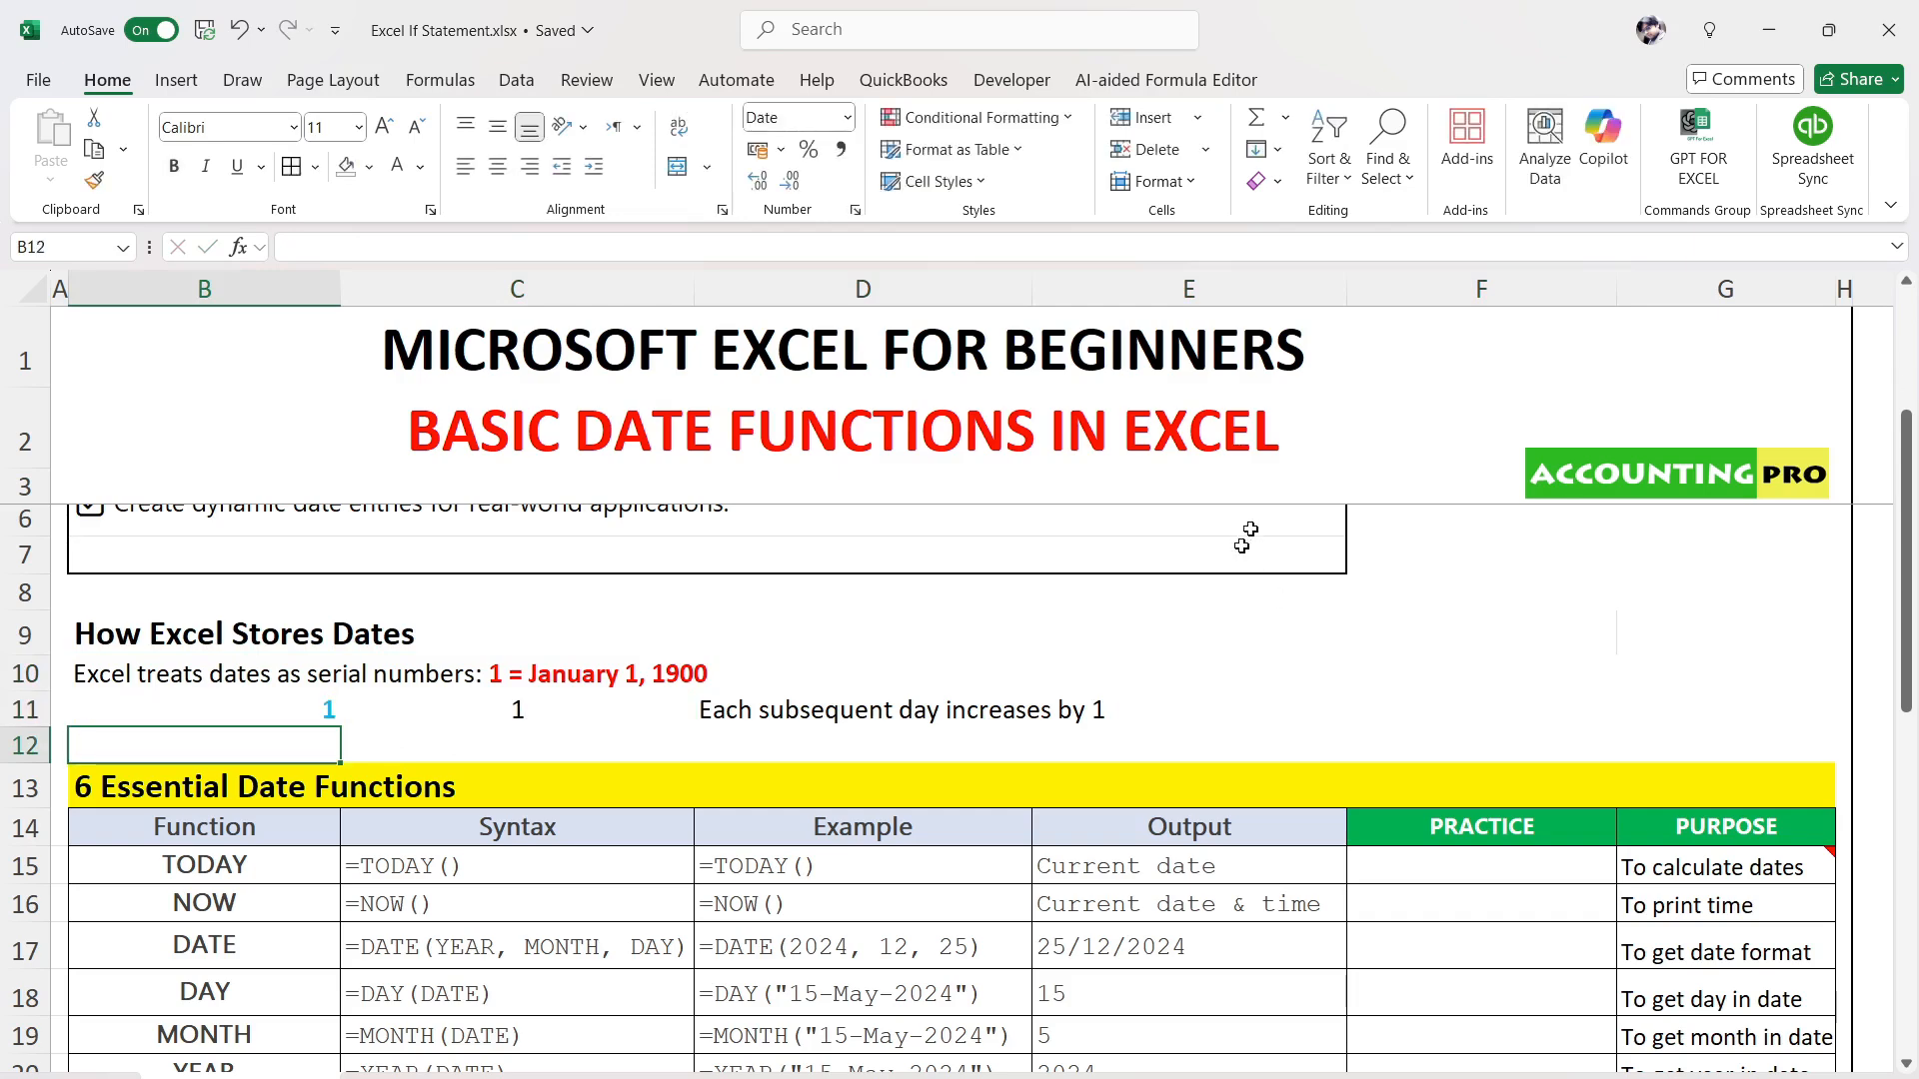
Format cell B11 as Short Date
{"action": "left_click", "coordinate": [290, 703]}
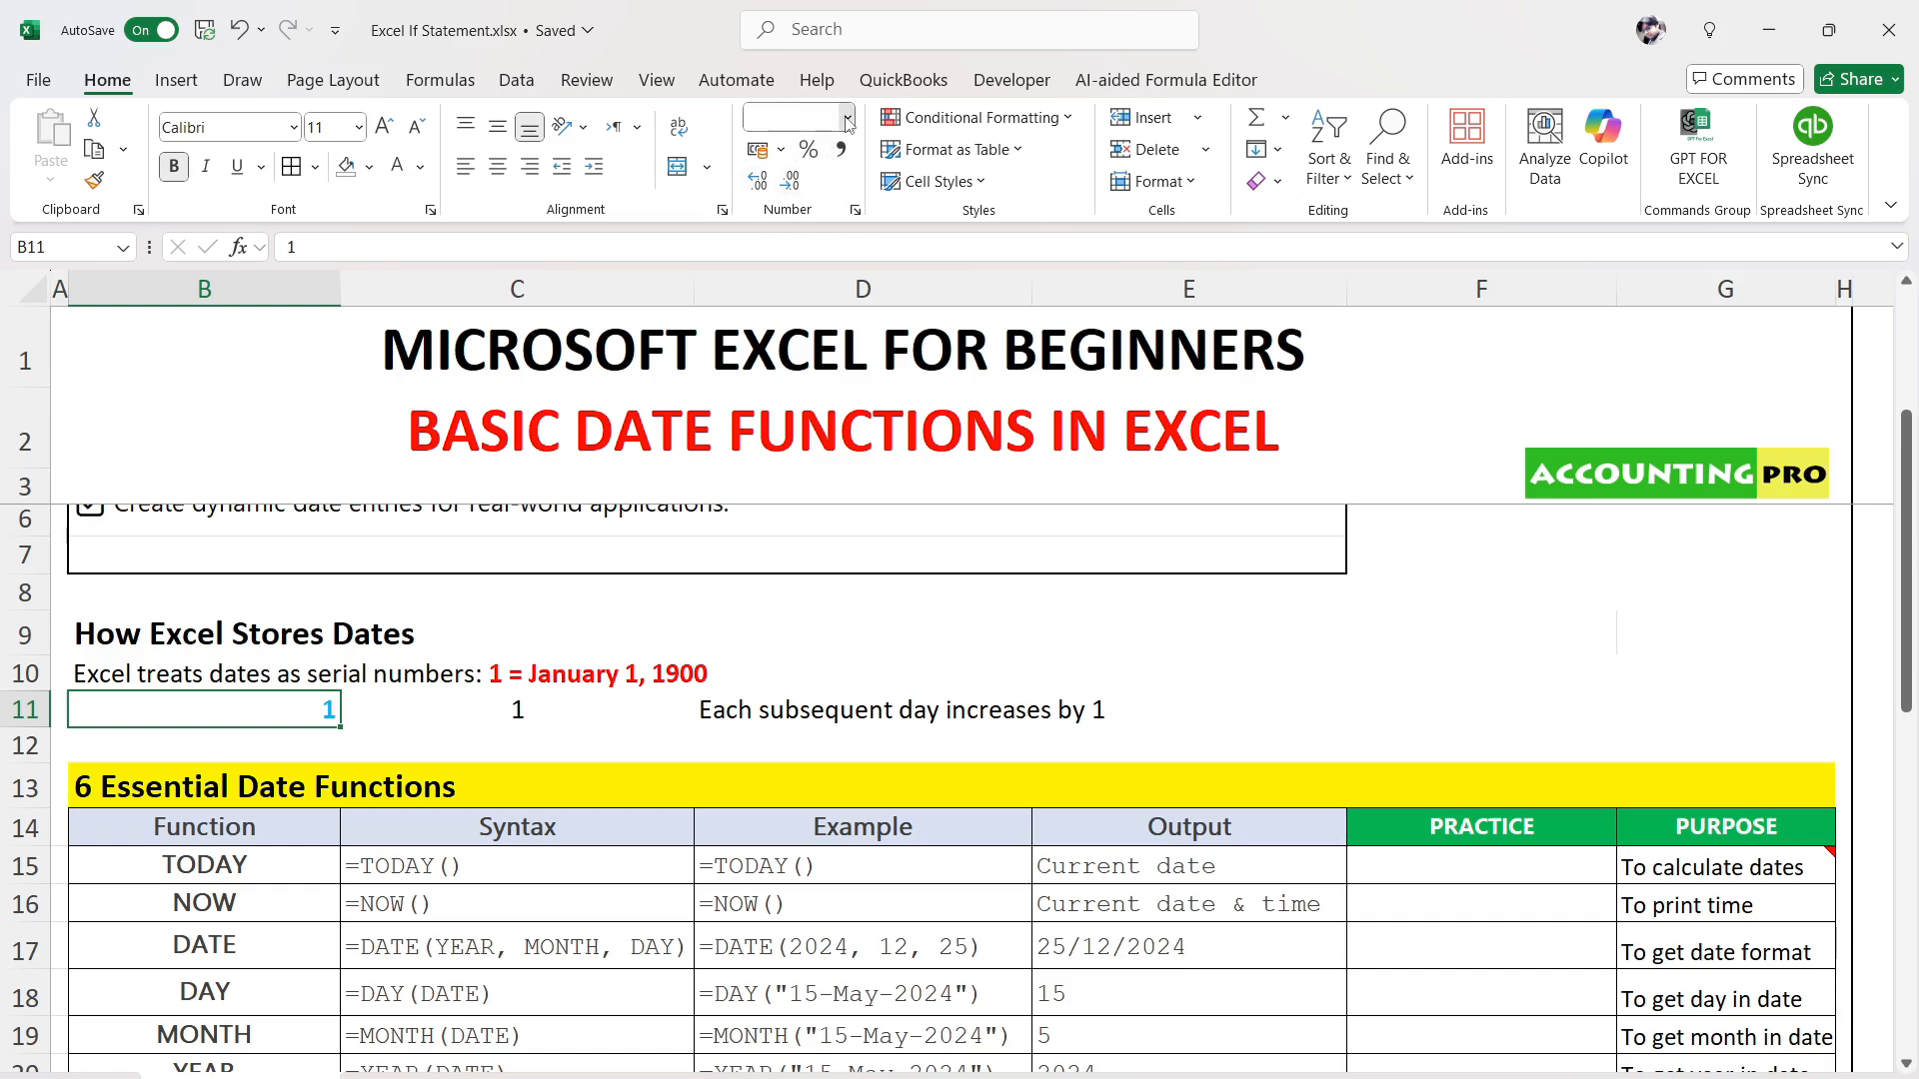
{"action": "left_click", "coordinate": [847, 118]}
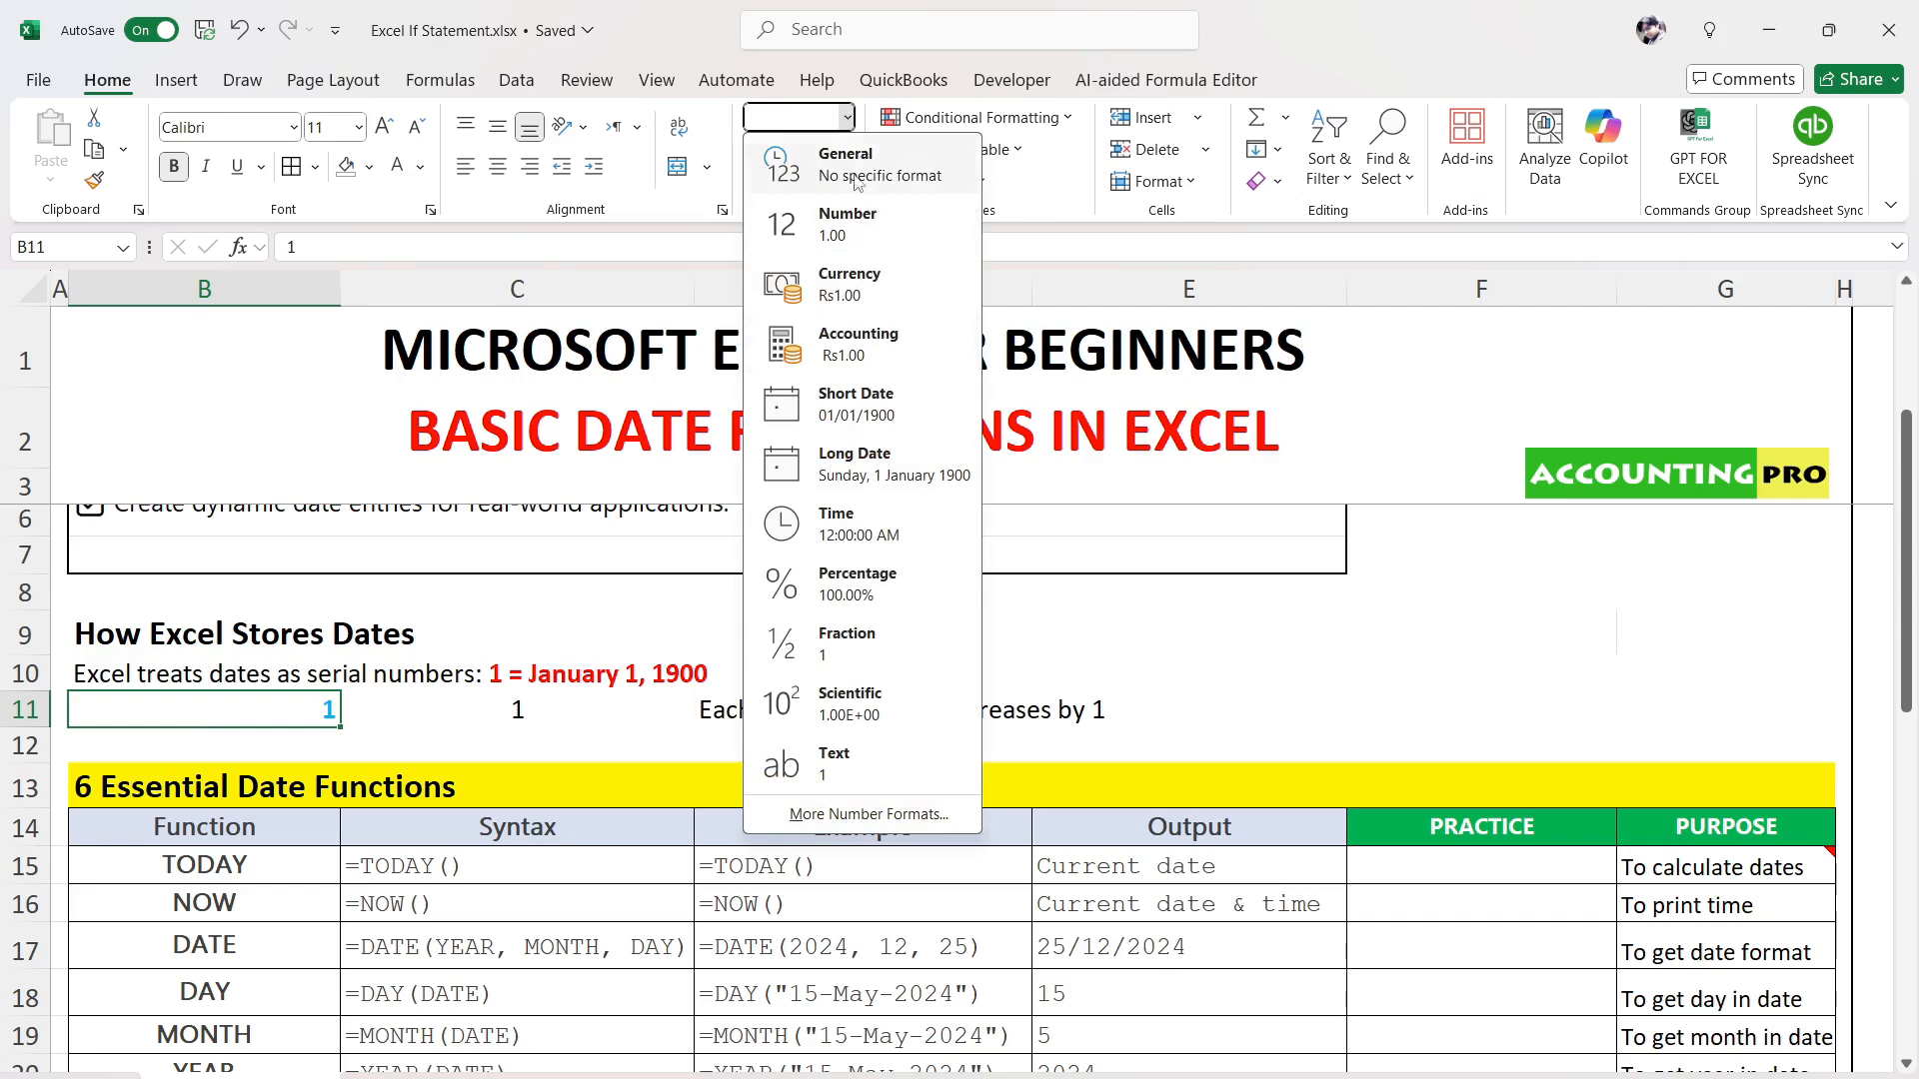
{"action": "left_click", "coordinate": [798, 125]}
{"action": "left_click", "coordinate": [797, 125]}
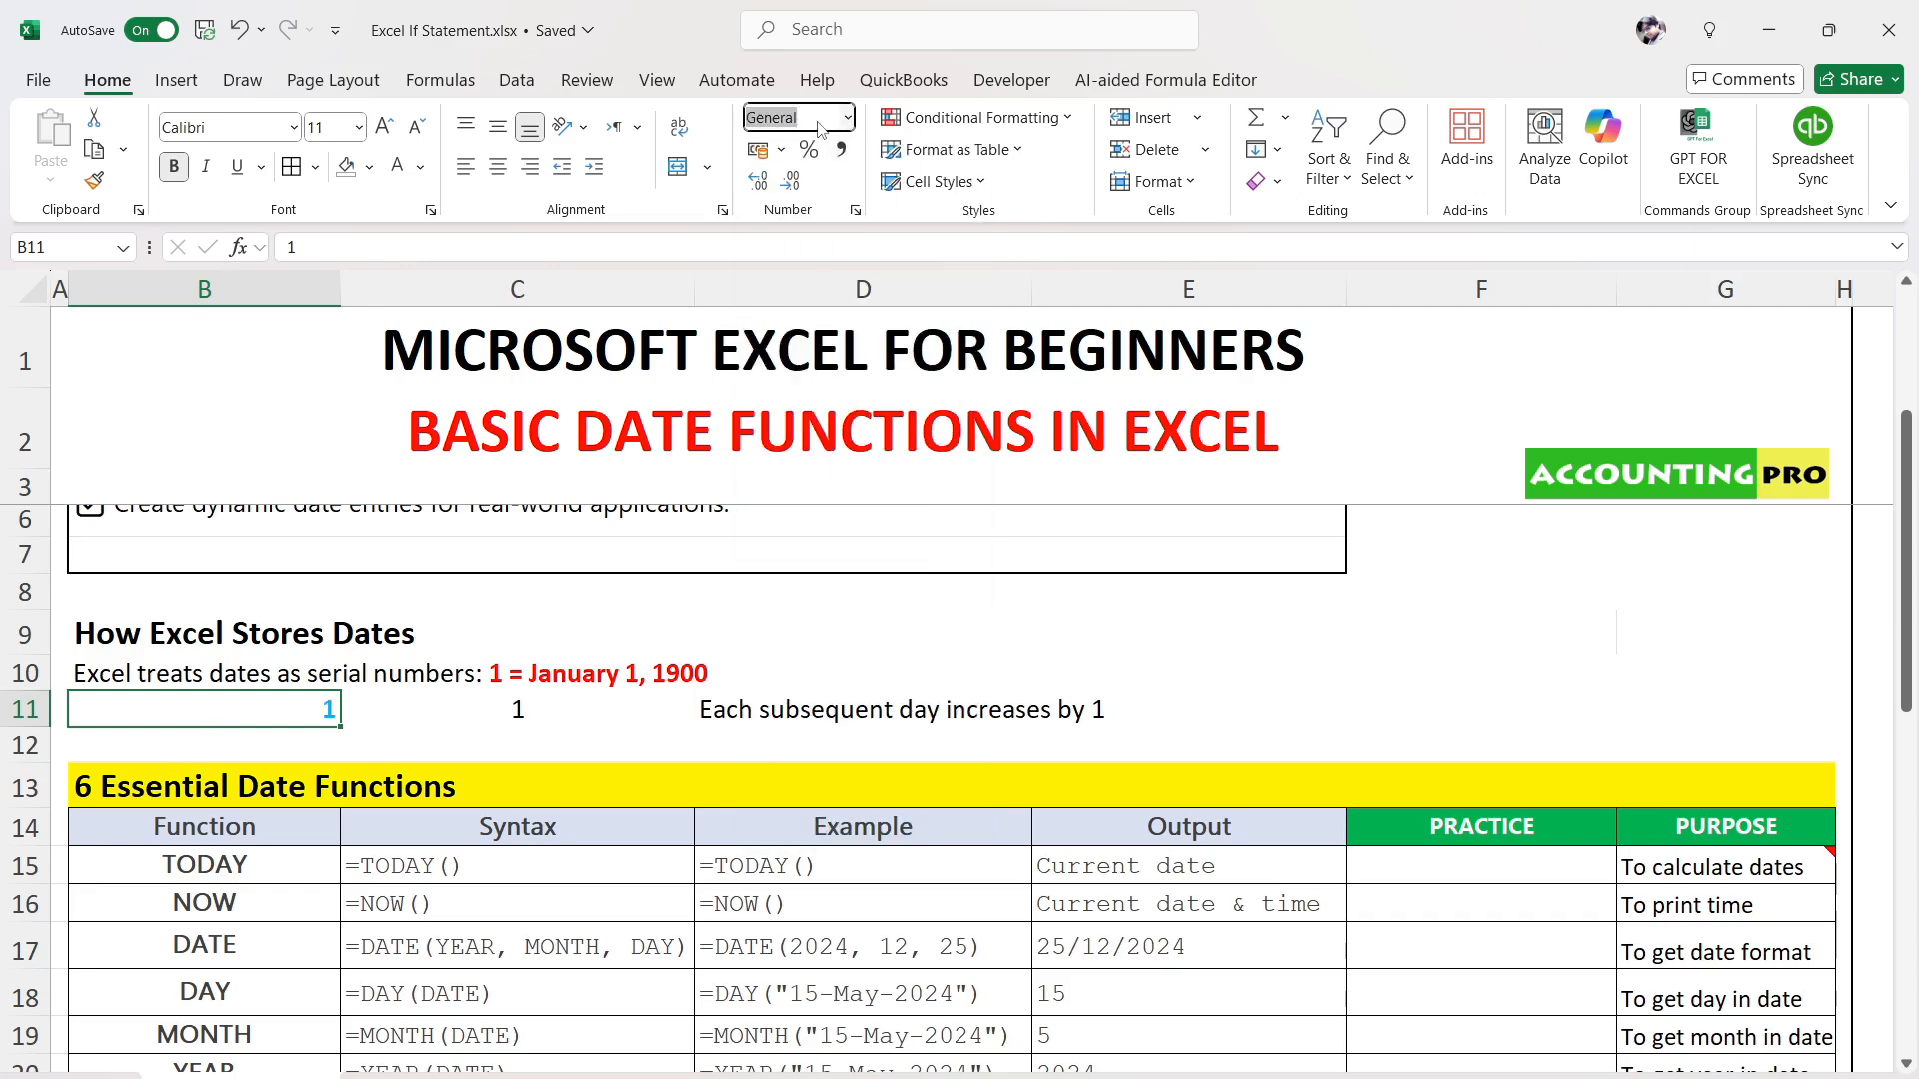
{"action": "left_click", "coordinate": [178, 705]}
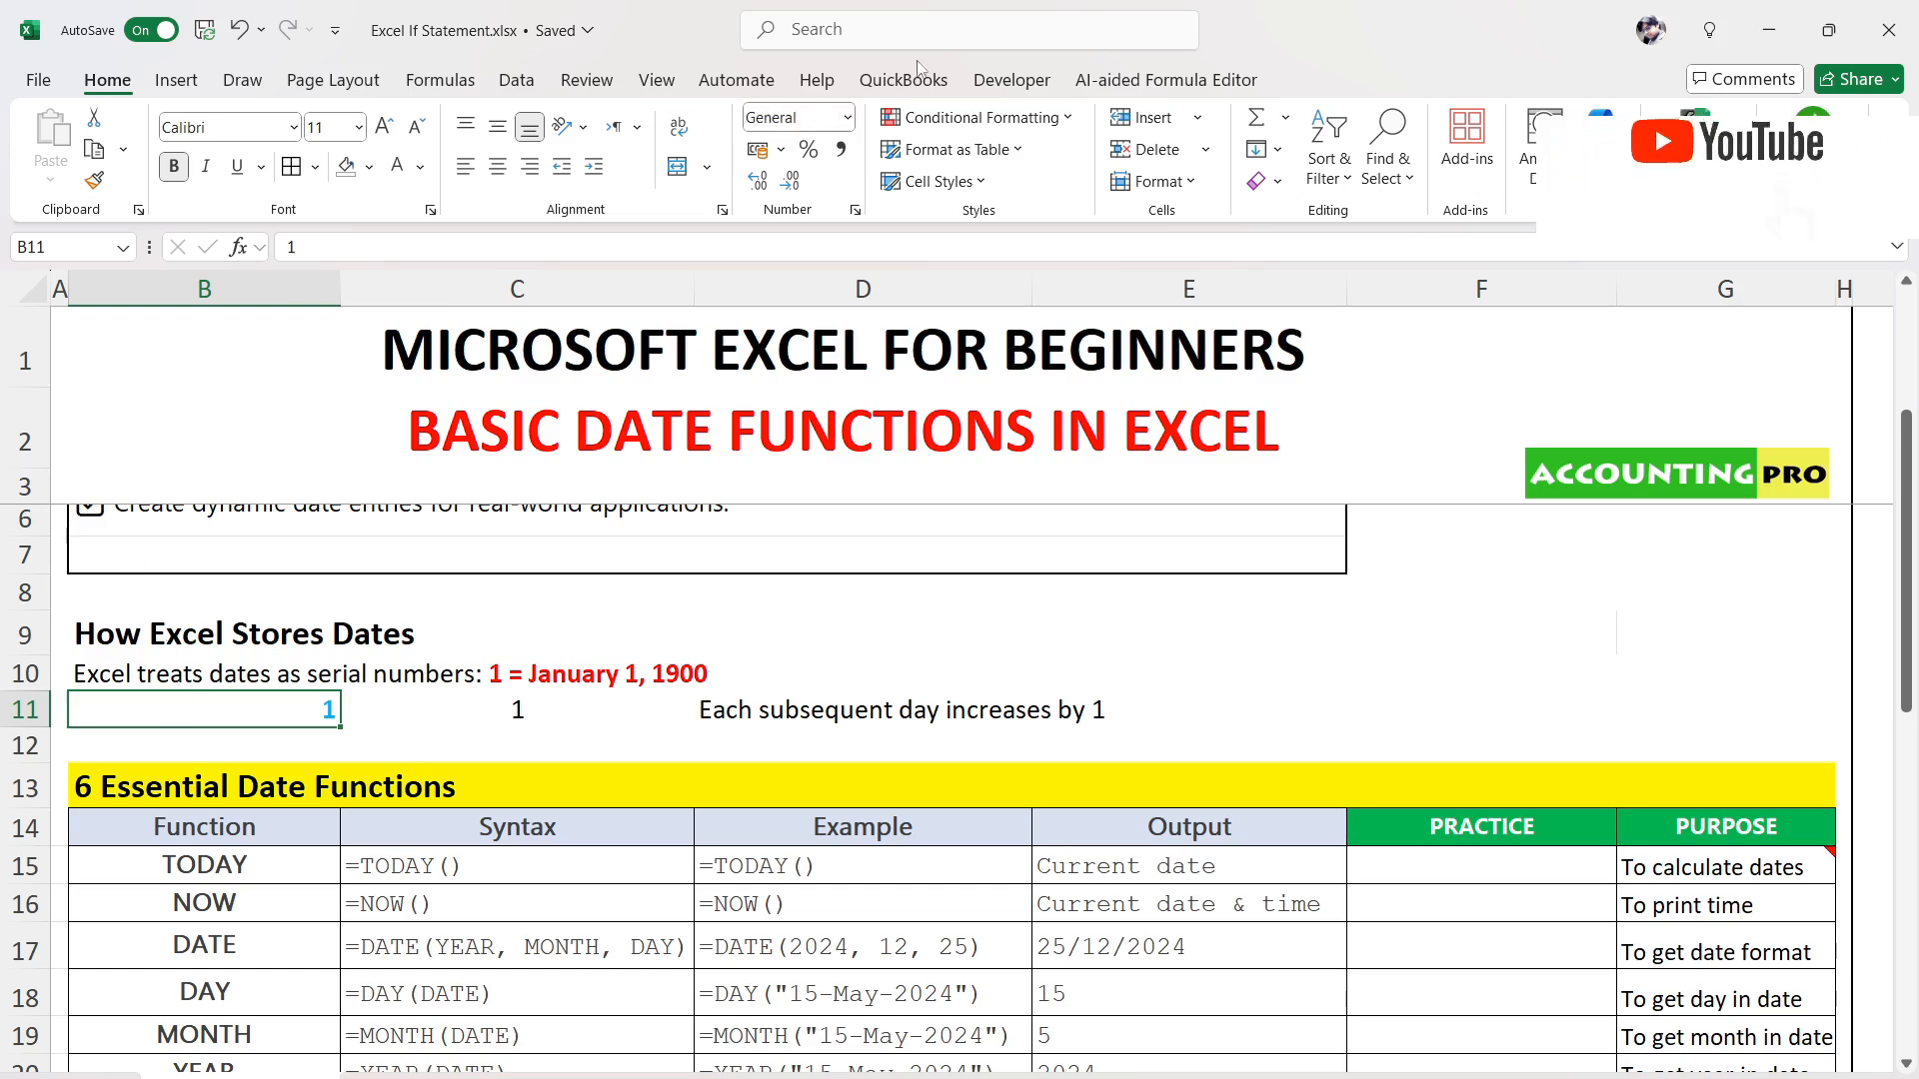
{"action": "left_click", "coordinate": [846, 118]}
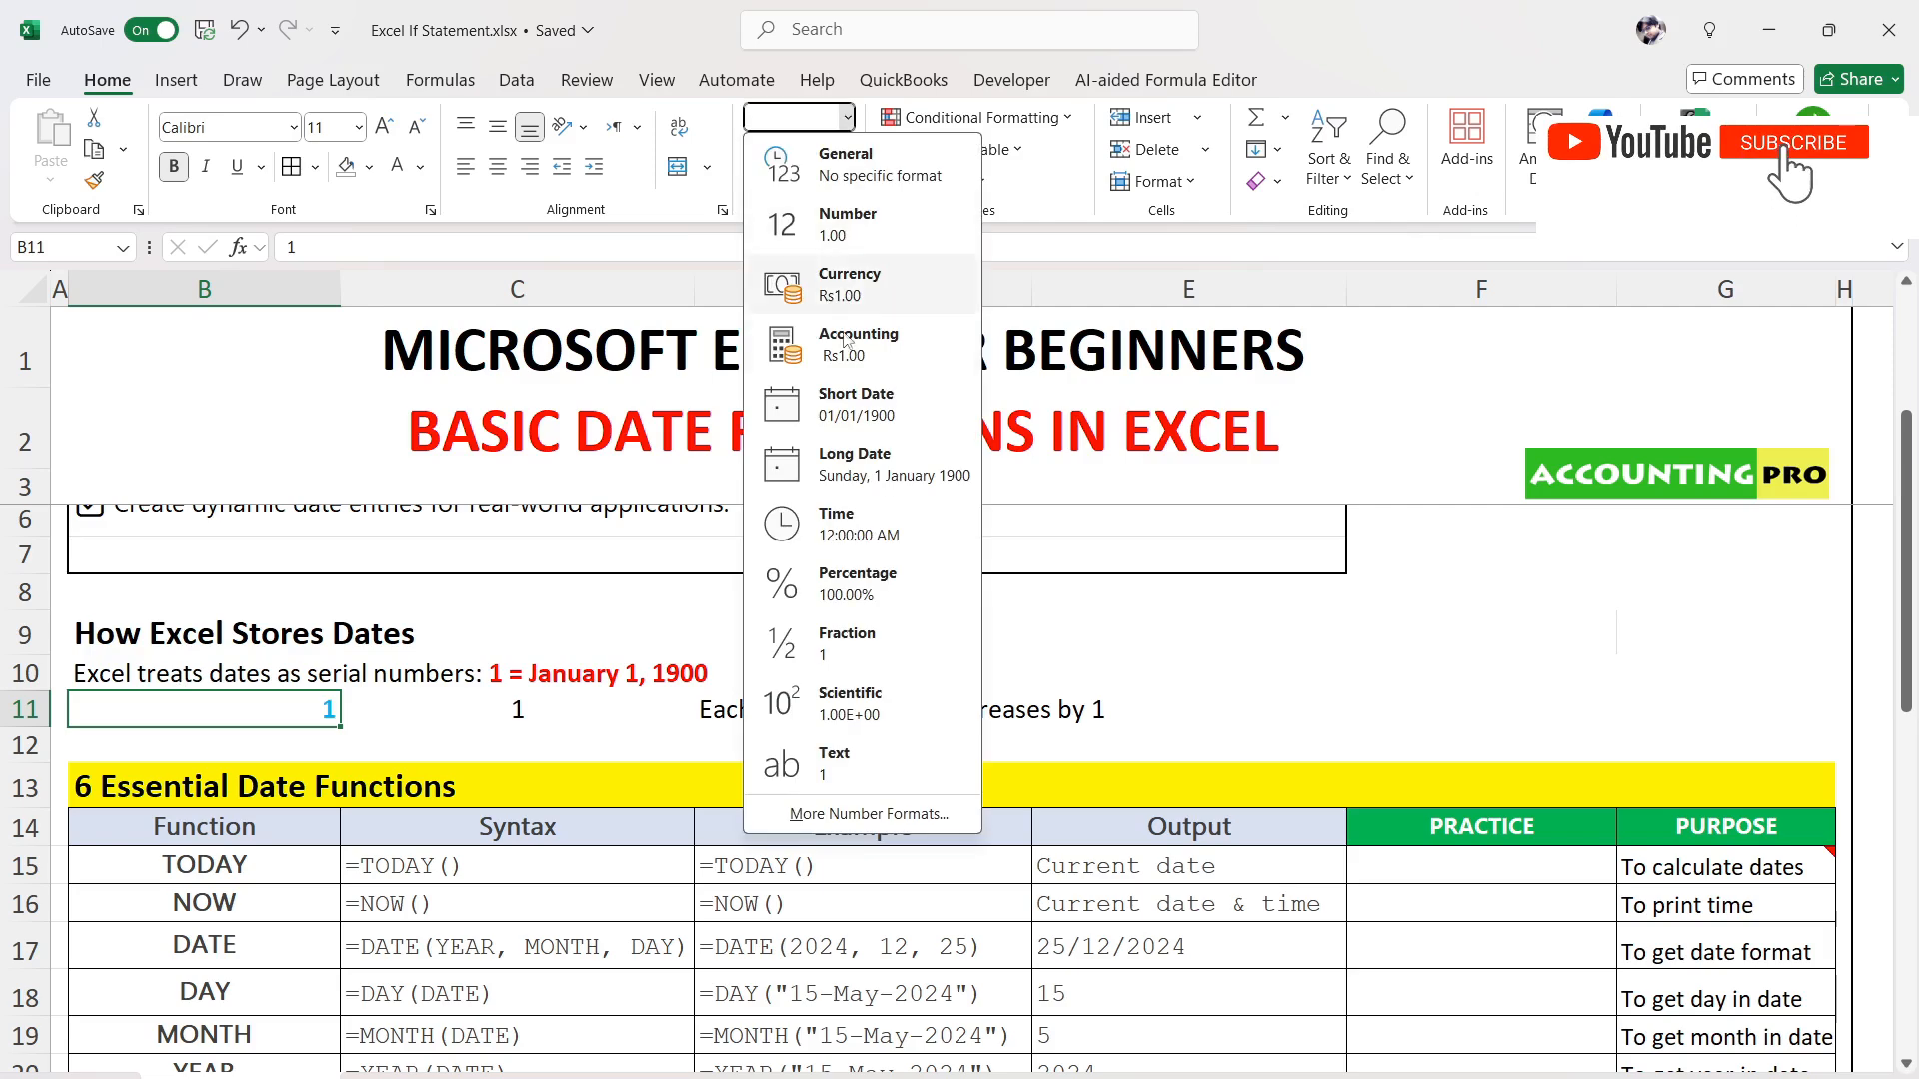
{"action": "left_click", "coordinate": [855, 418]}
{"action": "left_click", "coordinate": [424, 748]}
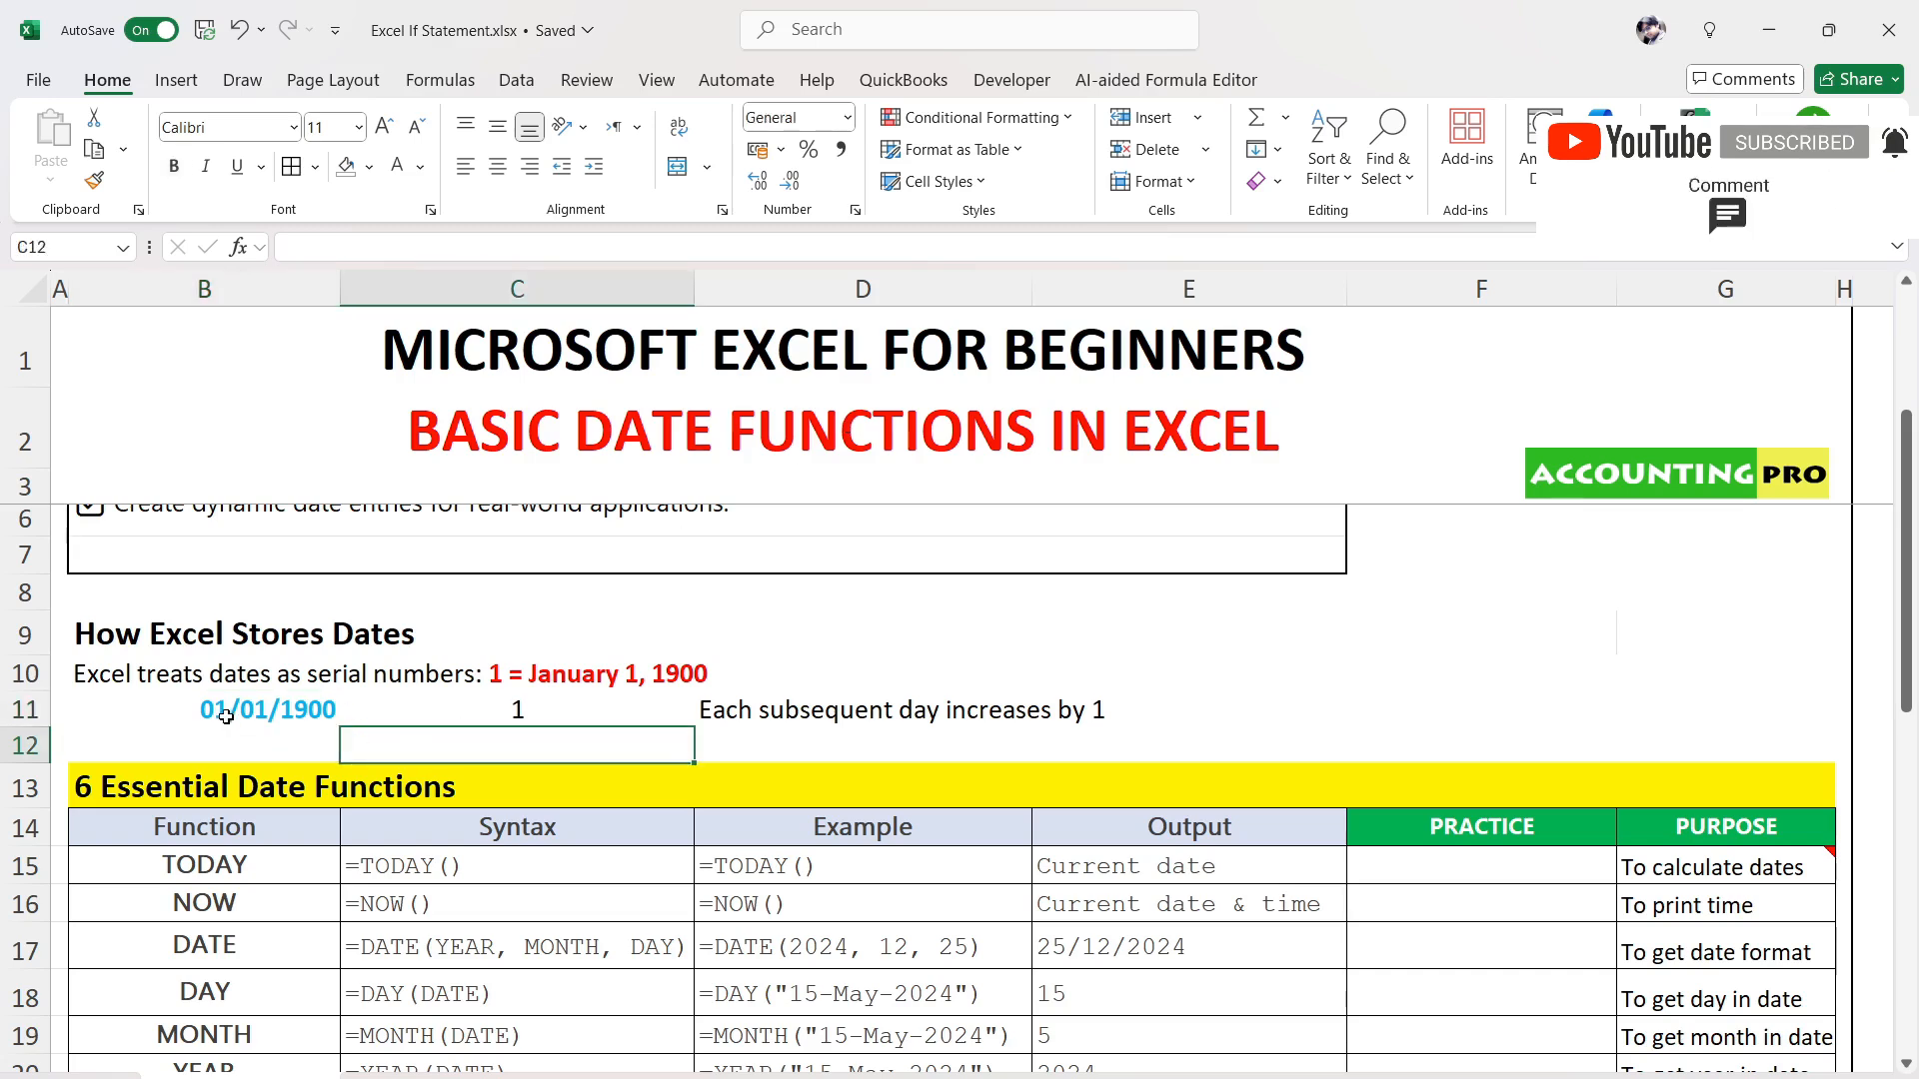
Try the serial numbers 2, 3 and 5 in the date-formatted cell B11
{"action": "left_click", "coordinate": [226, 715]}
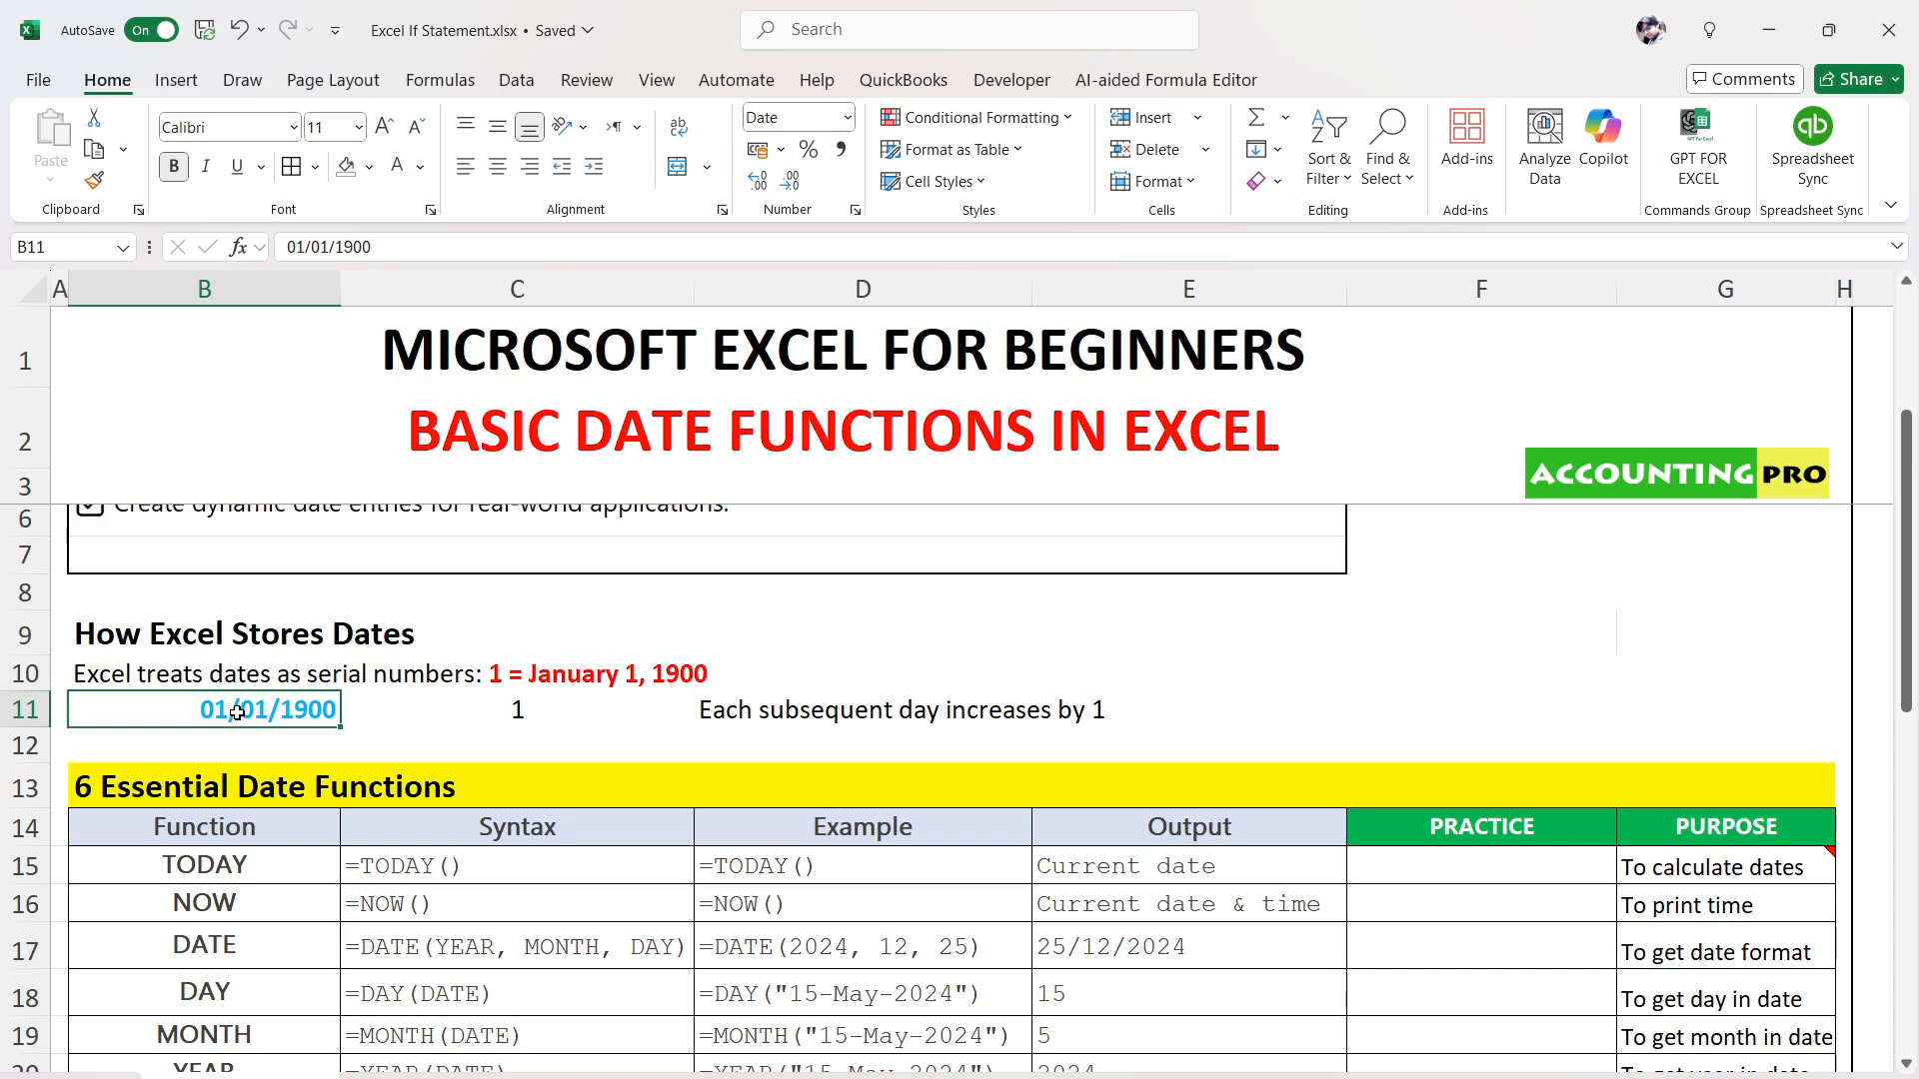
{"action": "left_click", "coordinate": [390, 704], "text": "shift"}
{"action": "left_click", "coordinate": [283, 714]}
{"action": "type", "text": "2"}
{"action": "key", "text": "Return"}
{"action": "key", "text": "Up"}
{"action": "type", "text": "3"}
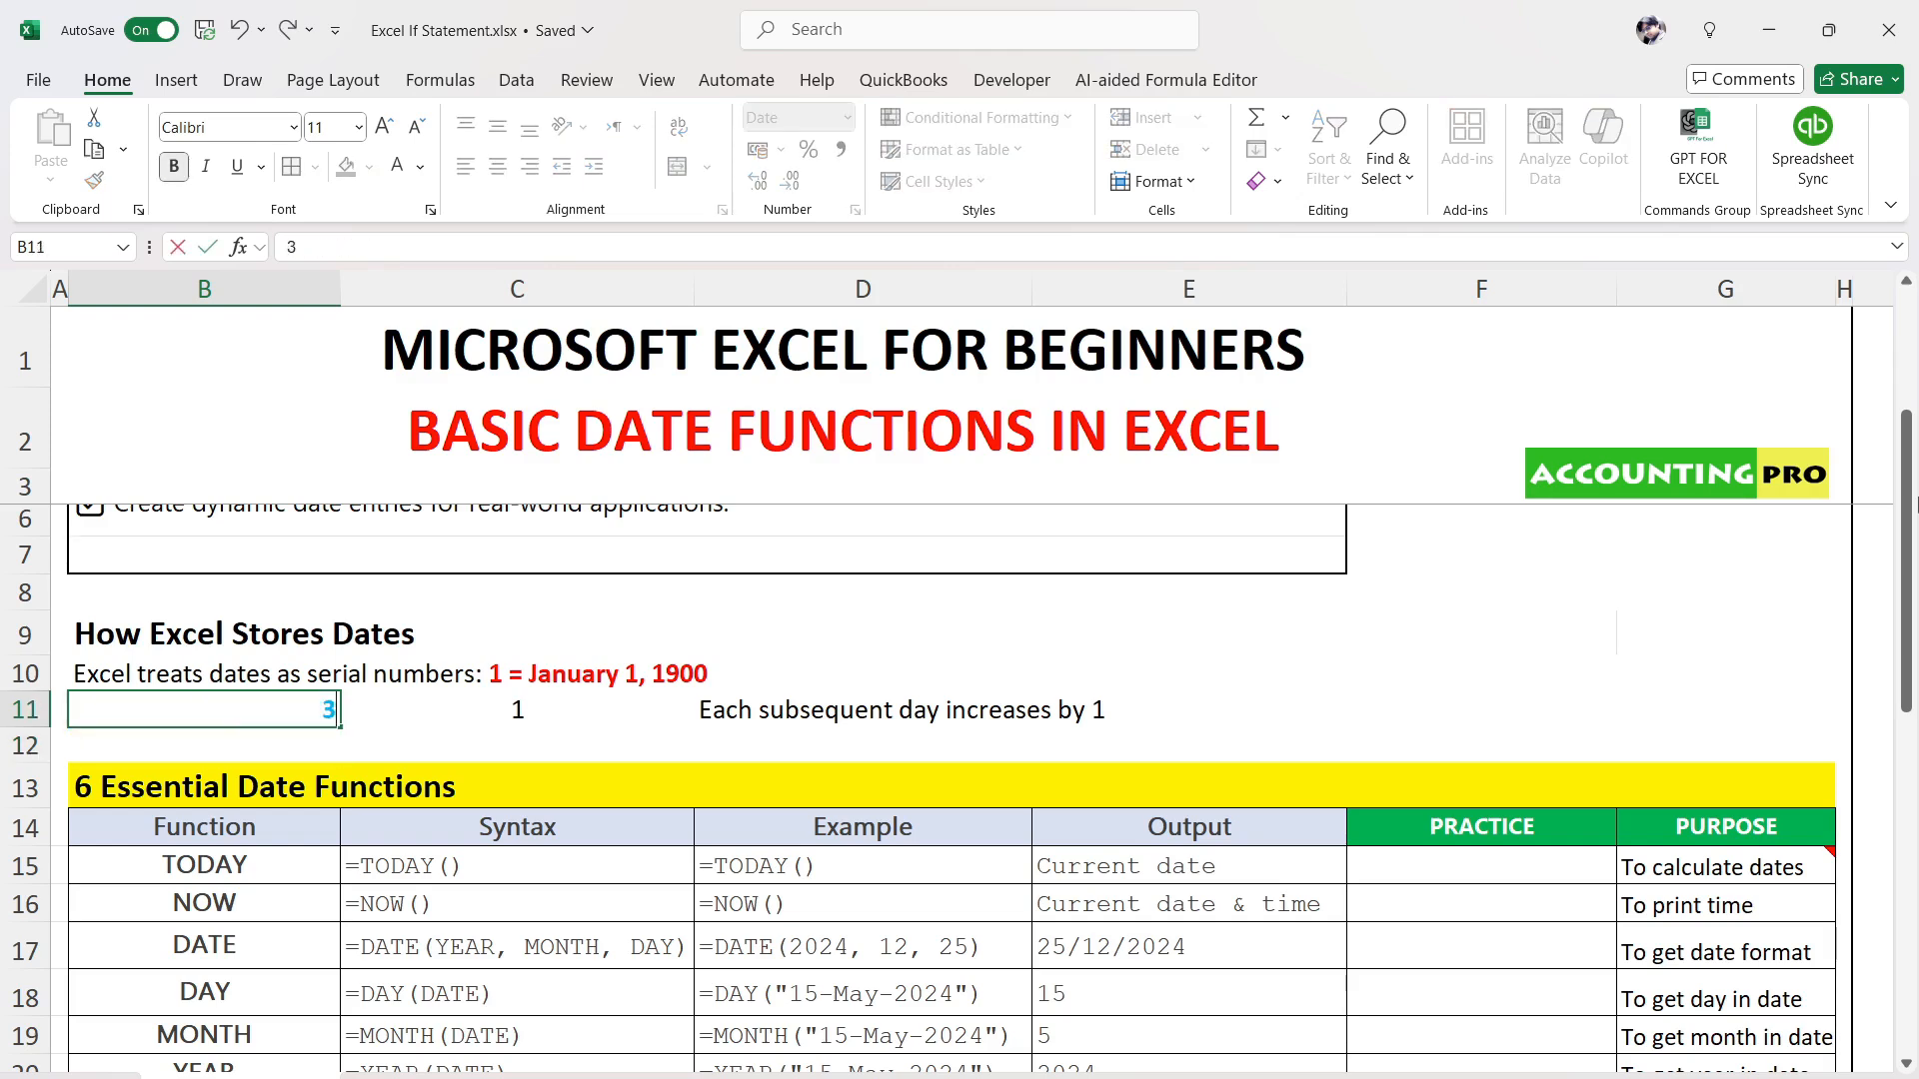
{"action": "key", "text": "Return"}
{"action": "key", "text": "Up"}
{"action": "type", "text": "5"}
{"action": "key", "text": "Return"}
Try the serial number 5465 in cell B11, and set the cell back to 1
{"action": "key", "text": "Up"}
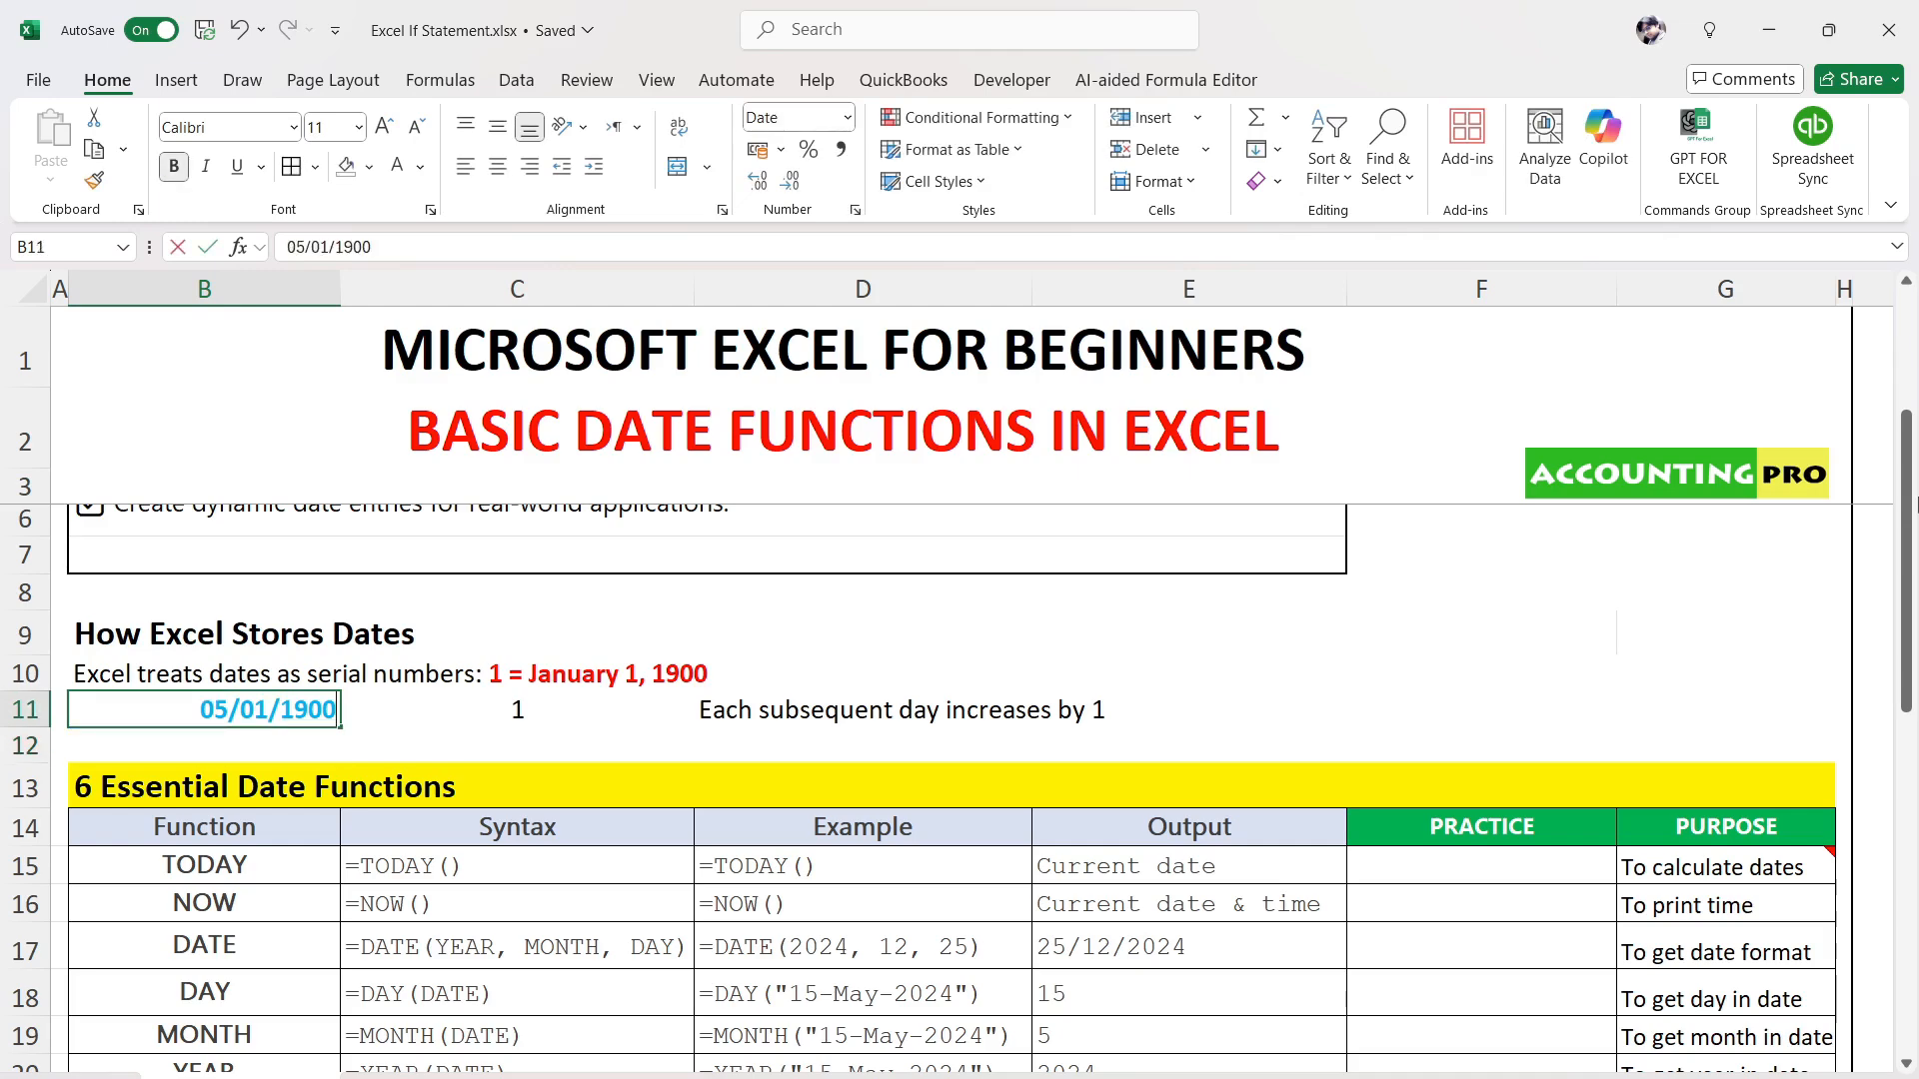
{"action": "type", "text": "5465"}
{"action": "key", "text": "Return"}
{"action": "key", "text": "Up"}
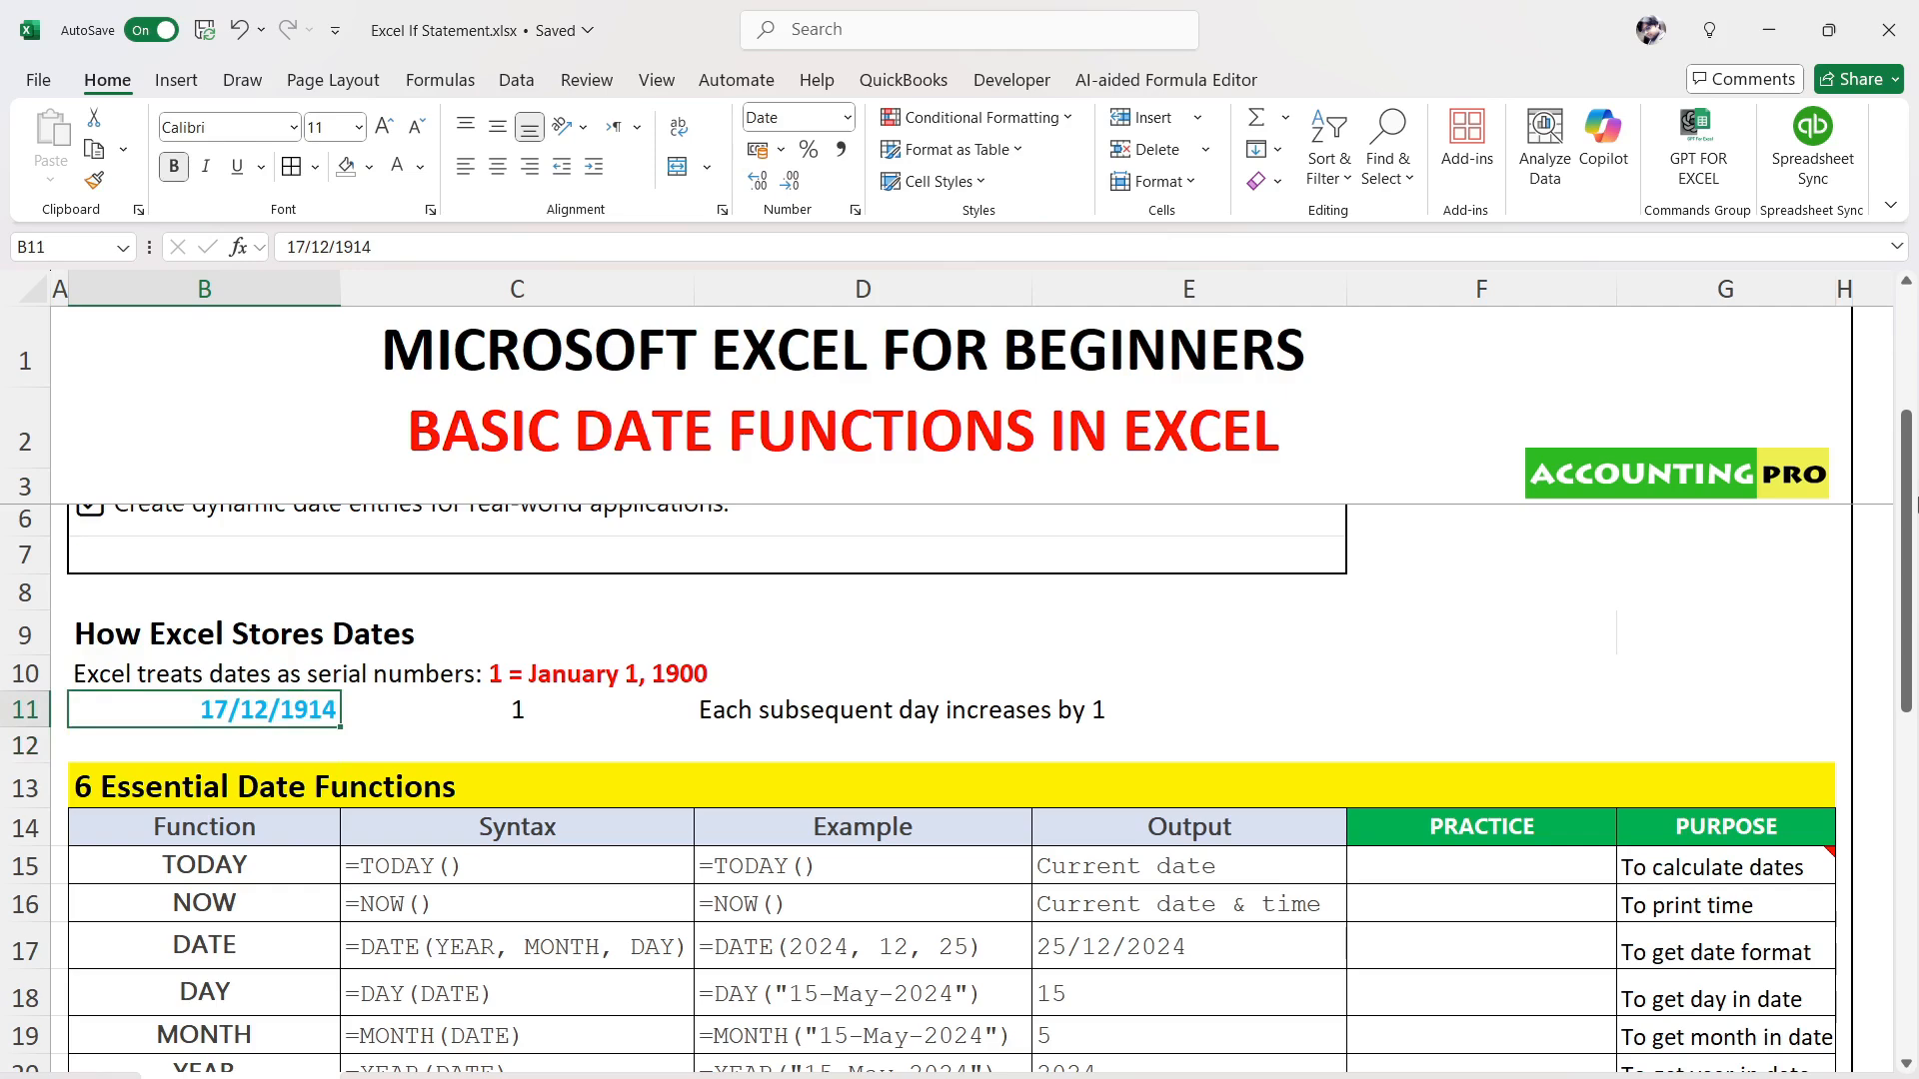
{"action": "key", "text": "Up"}
{"action": "key", "text": "Down"}
{"action": "type", "text": "1"}
{"action": "key", "text": "Return"}
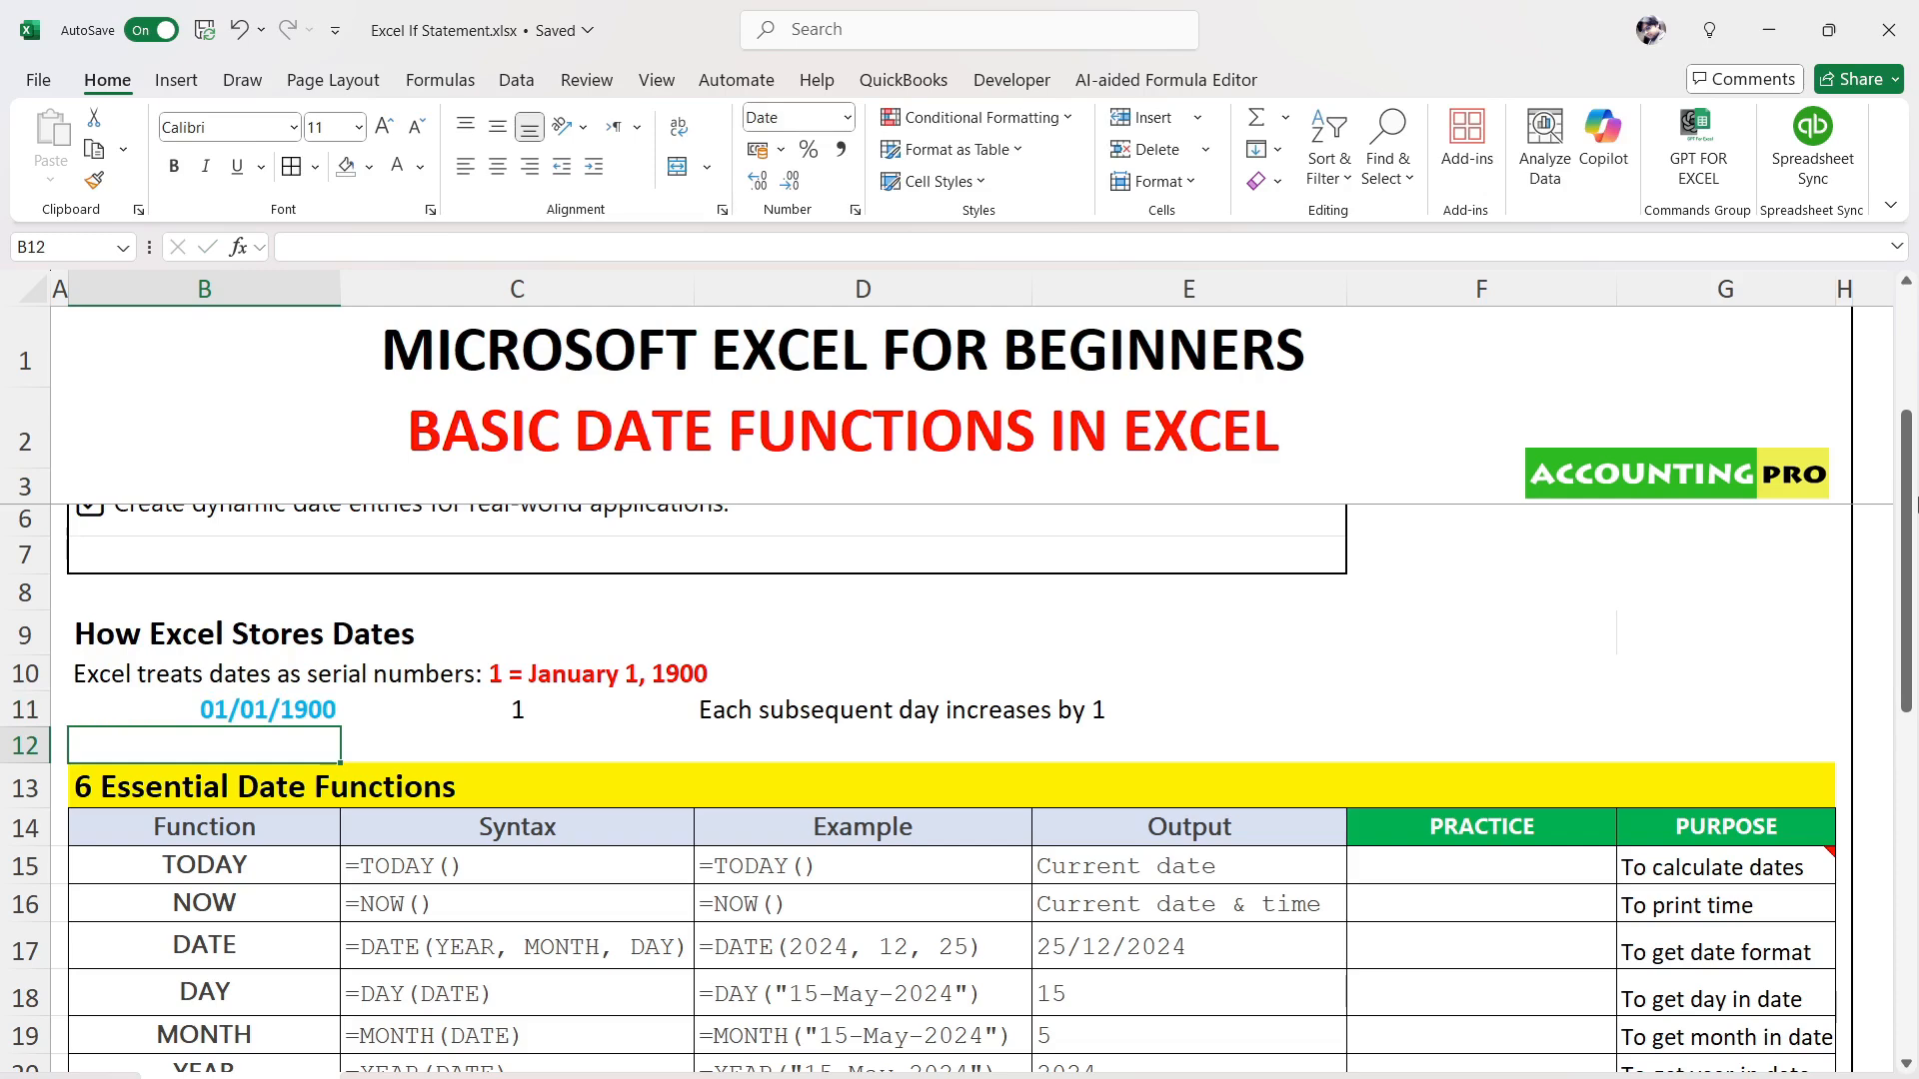
Look through the date, the serial number and the note on subsequent days in row 11
{"action": "key", "text": "Up"}
{"action": "key", "text": "Right"}
{"action": "key", "text": "Right"}
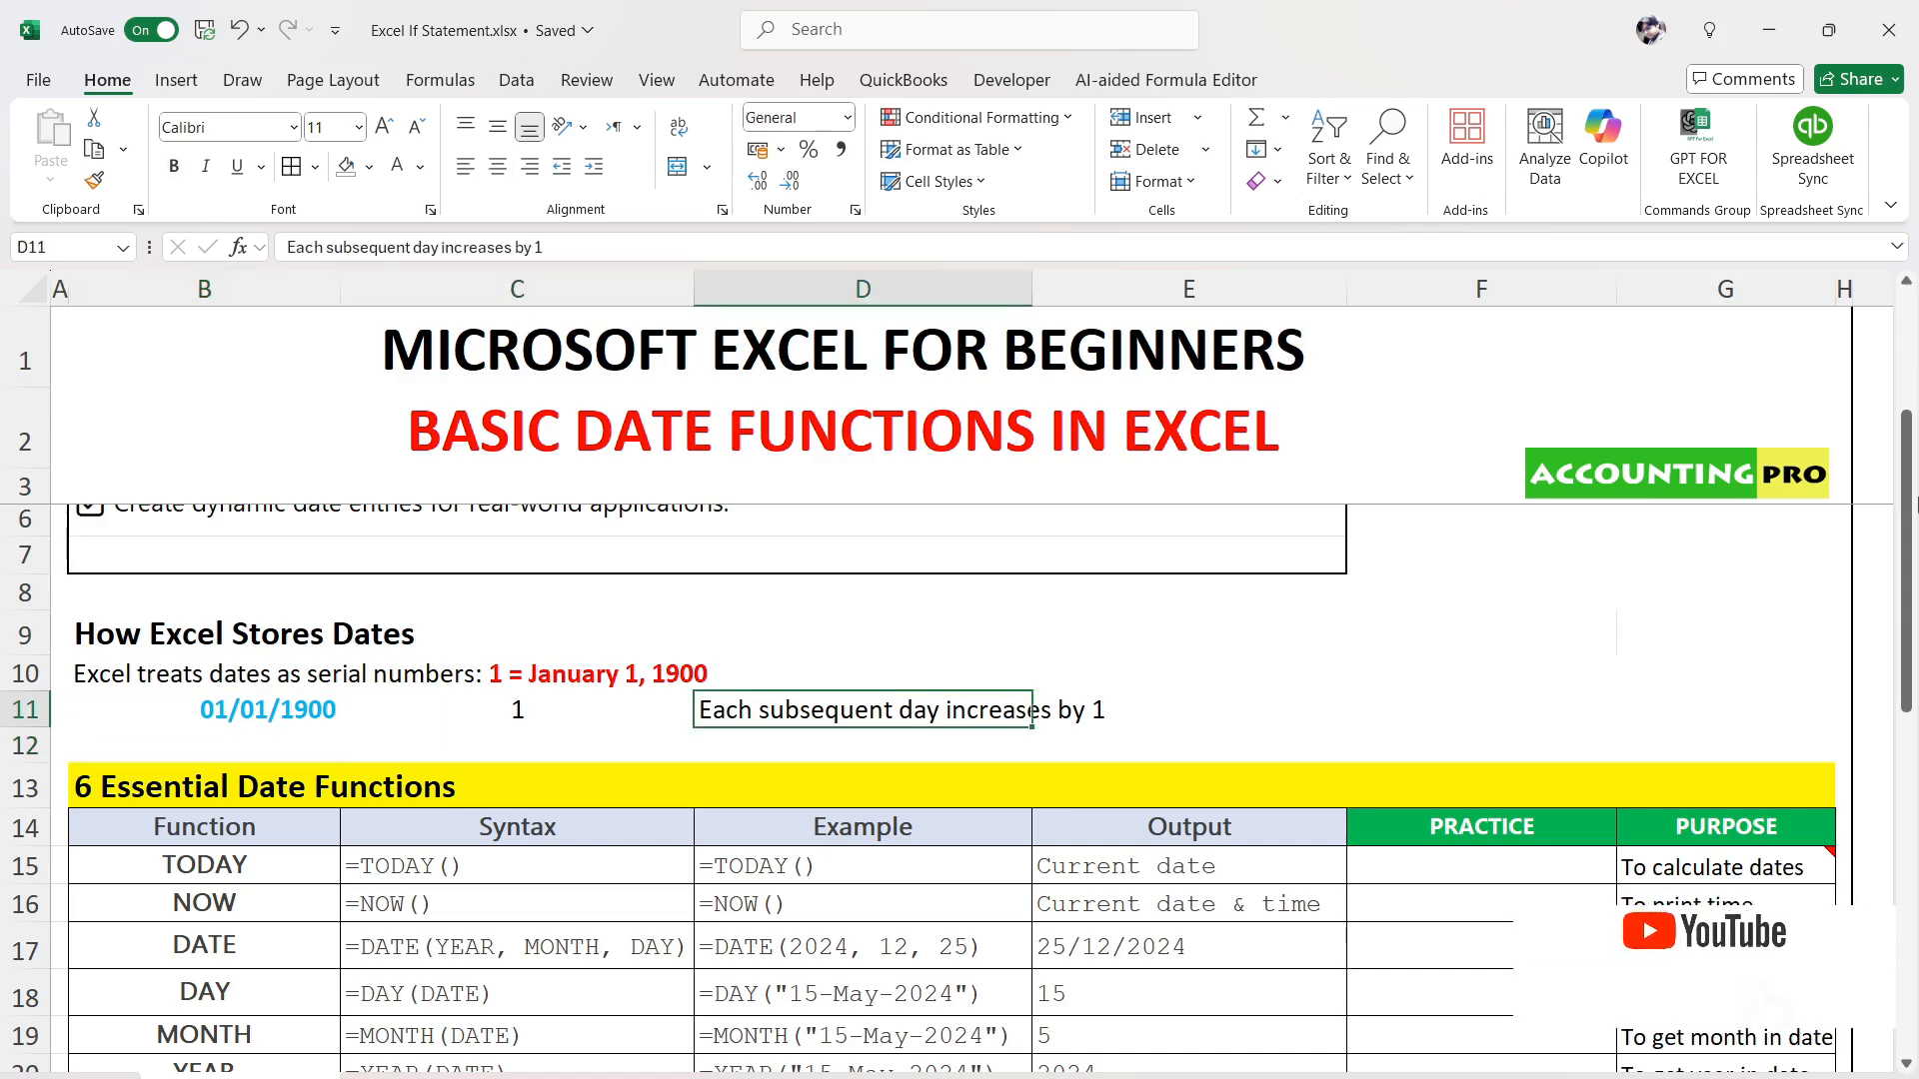
{"action": "key", "text": "Right"}
{"action": "key", "text": "Left"}
{"action": "key", "text": "Left"}
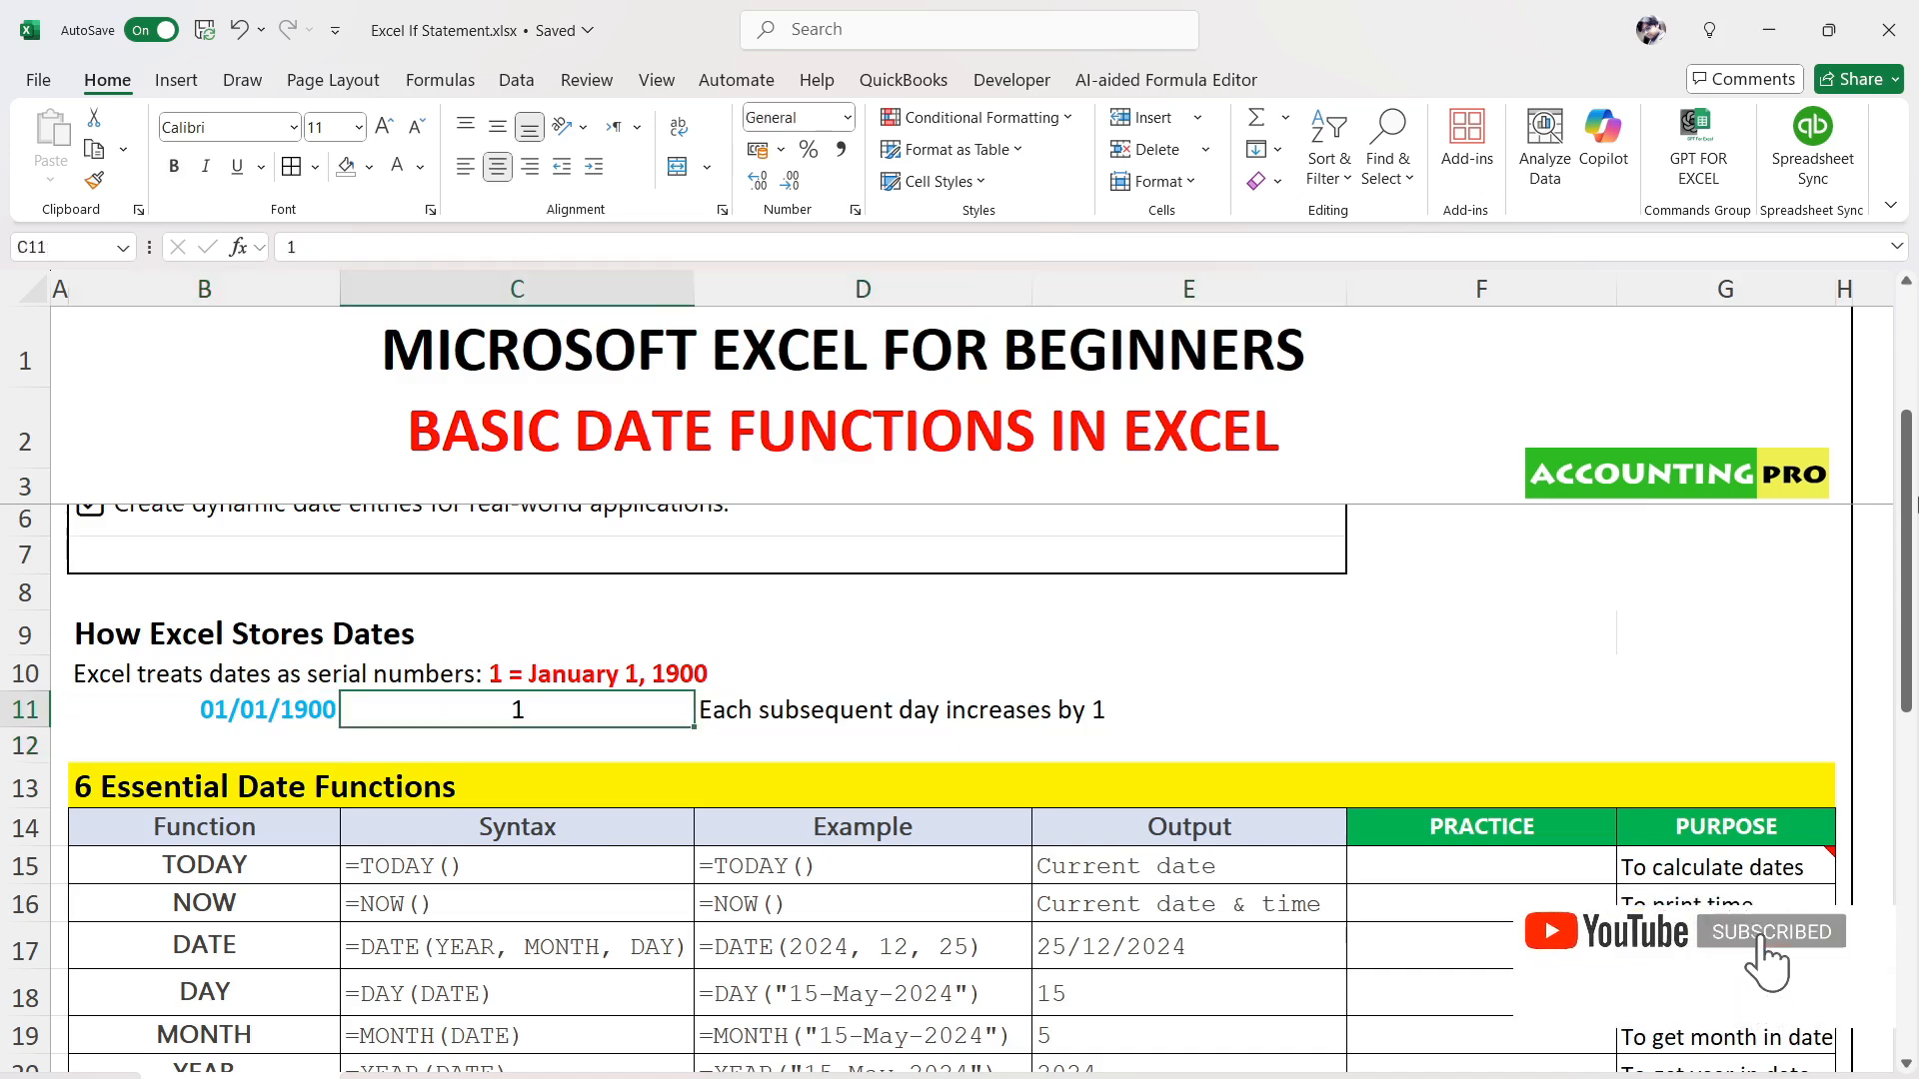
{"action": "key", "text": "Left"}
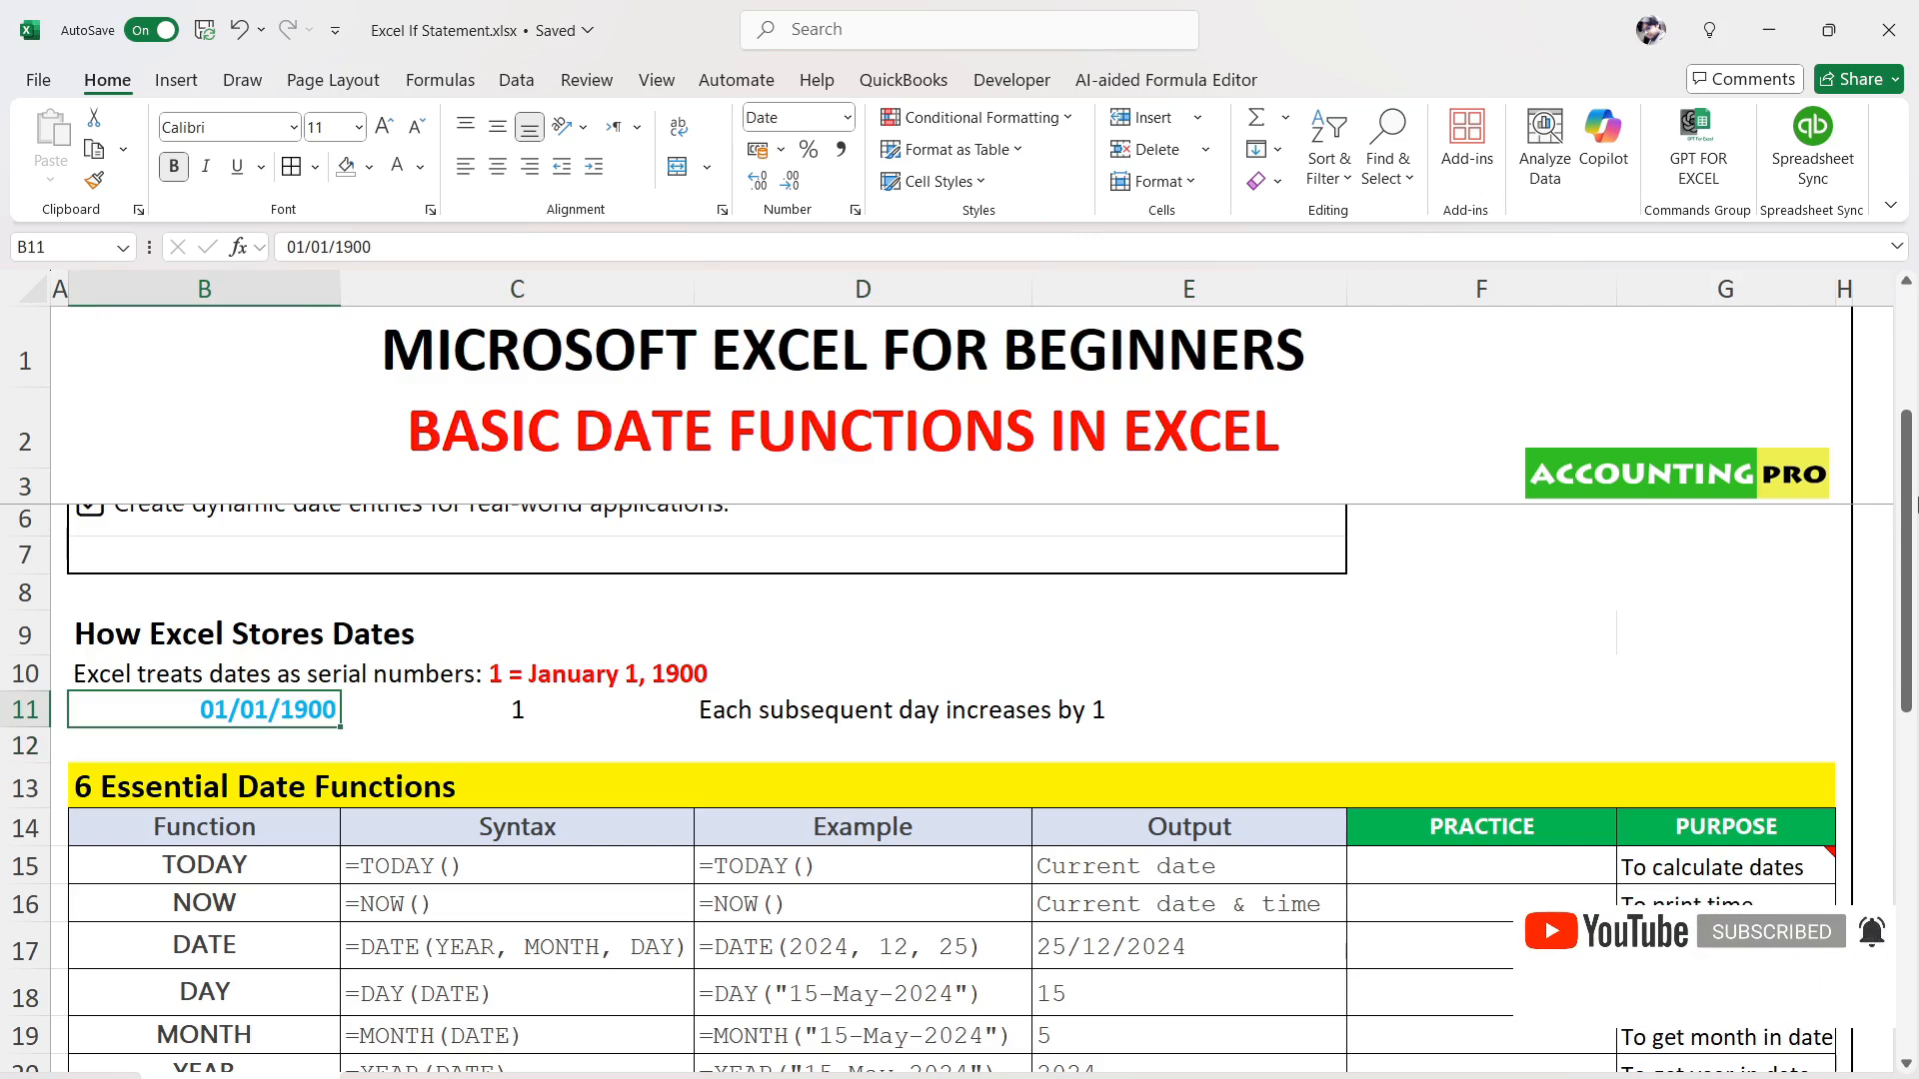
Add seven days to the date in B11 with the formula =B11+7 in cell B12
{"action": "key", "text": "Down"}
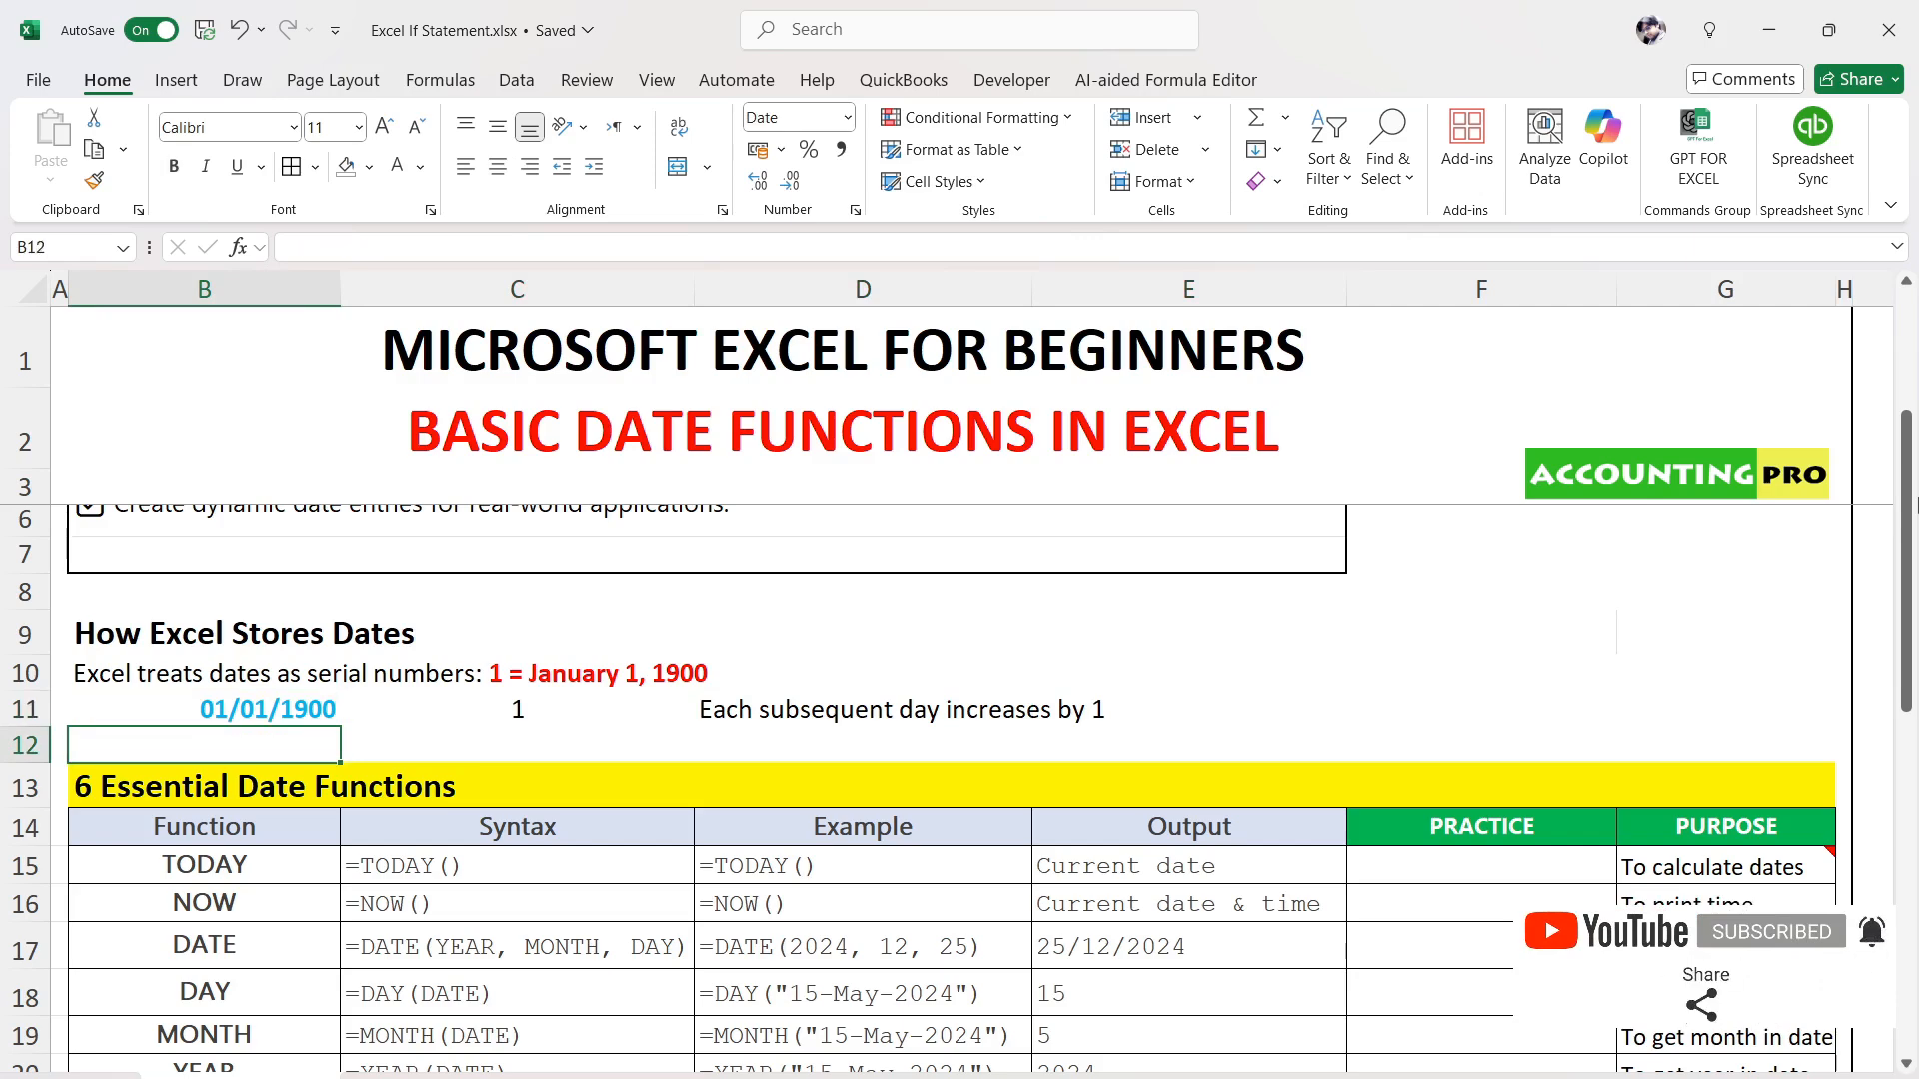
{"action": "type", "text": "="}
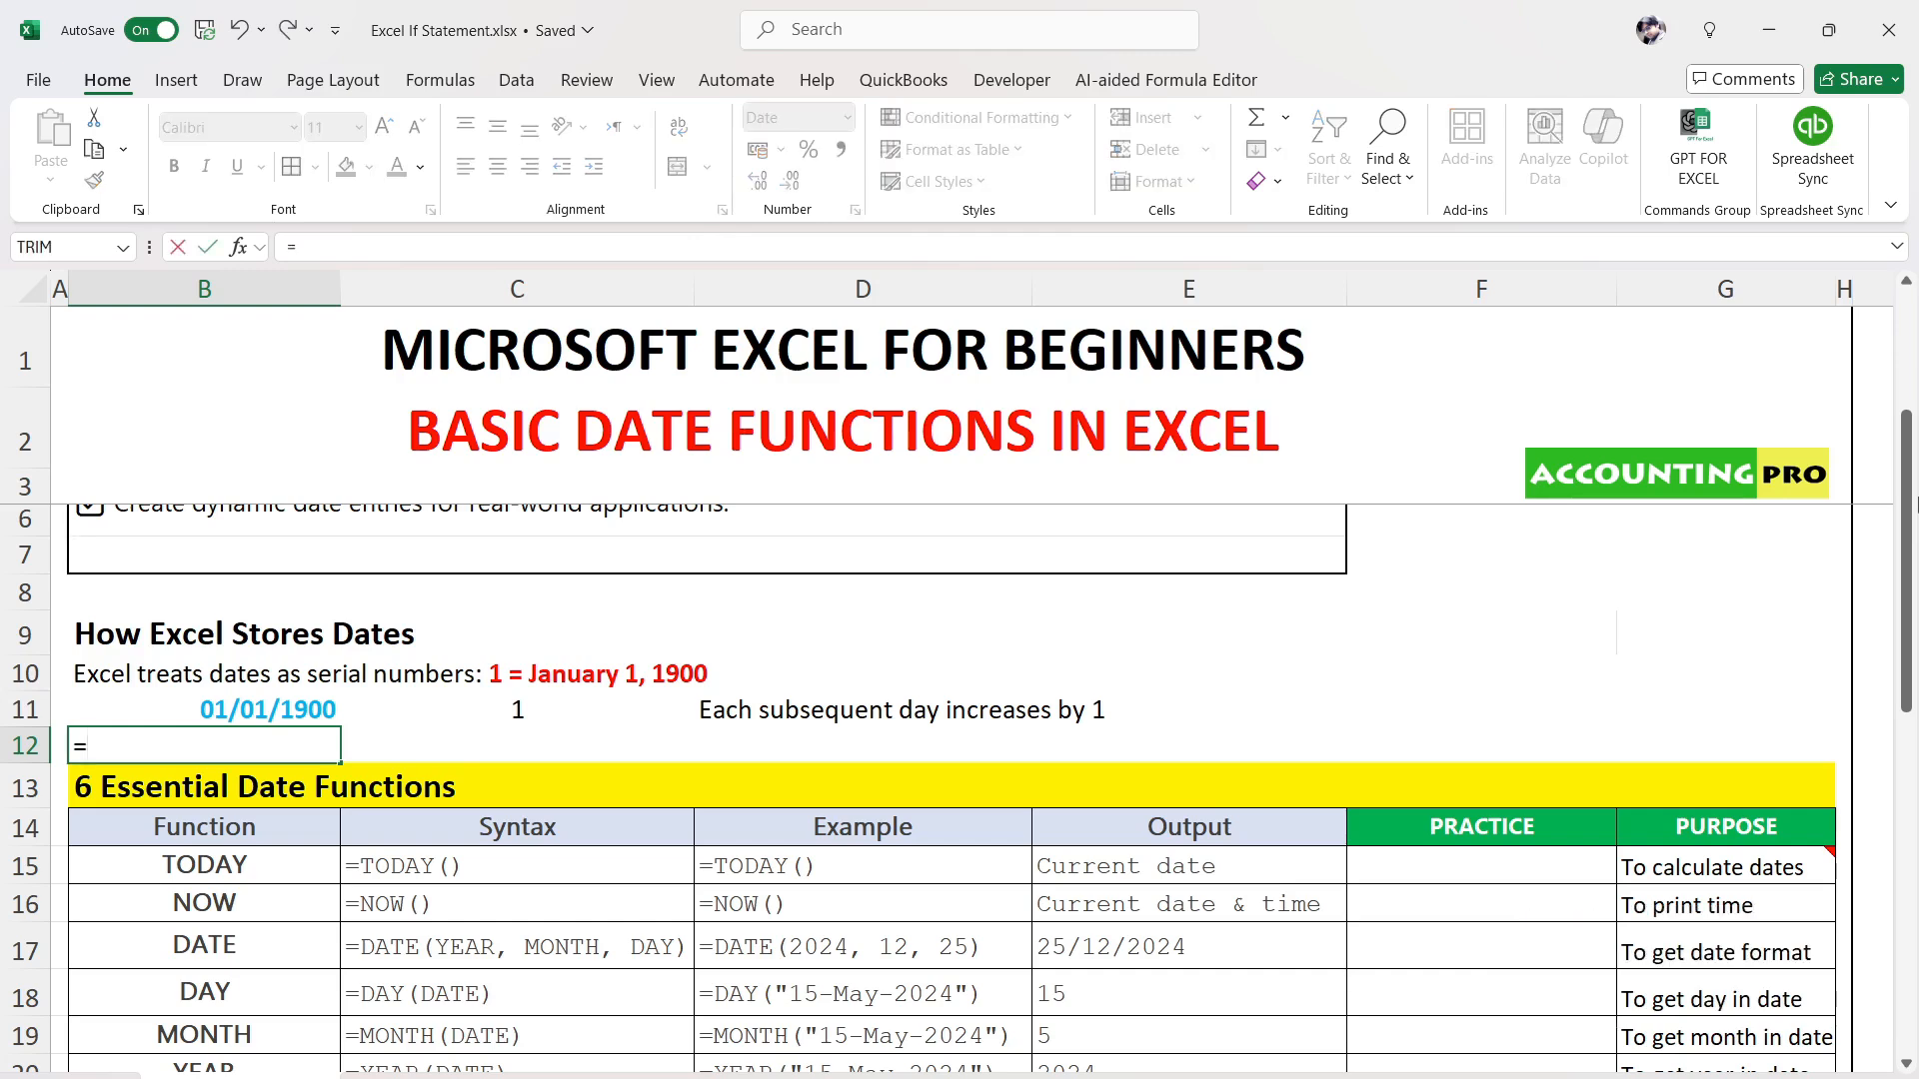
{"action": "left_click", "coordinate": [240, 712]}
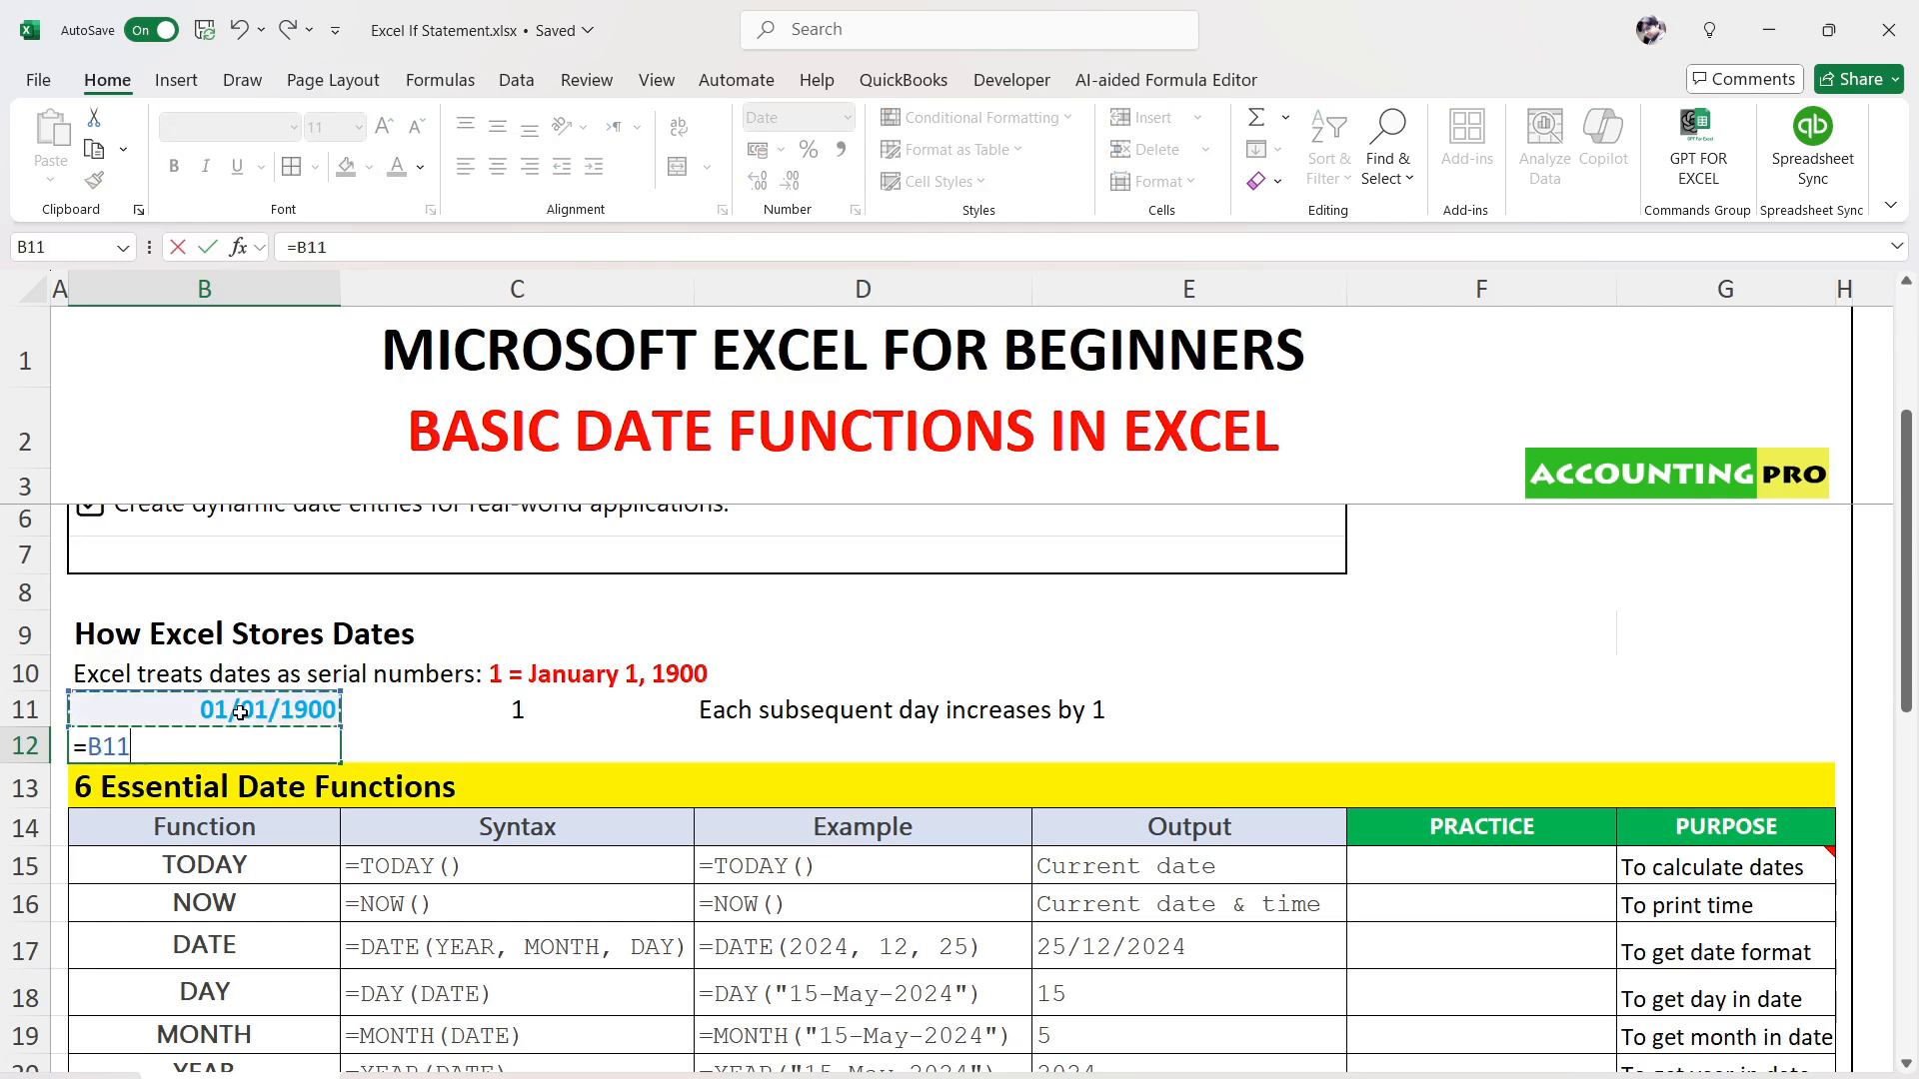
{"action": "type", "text": "+"}
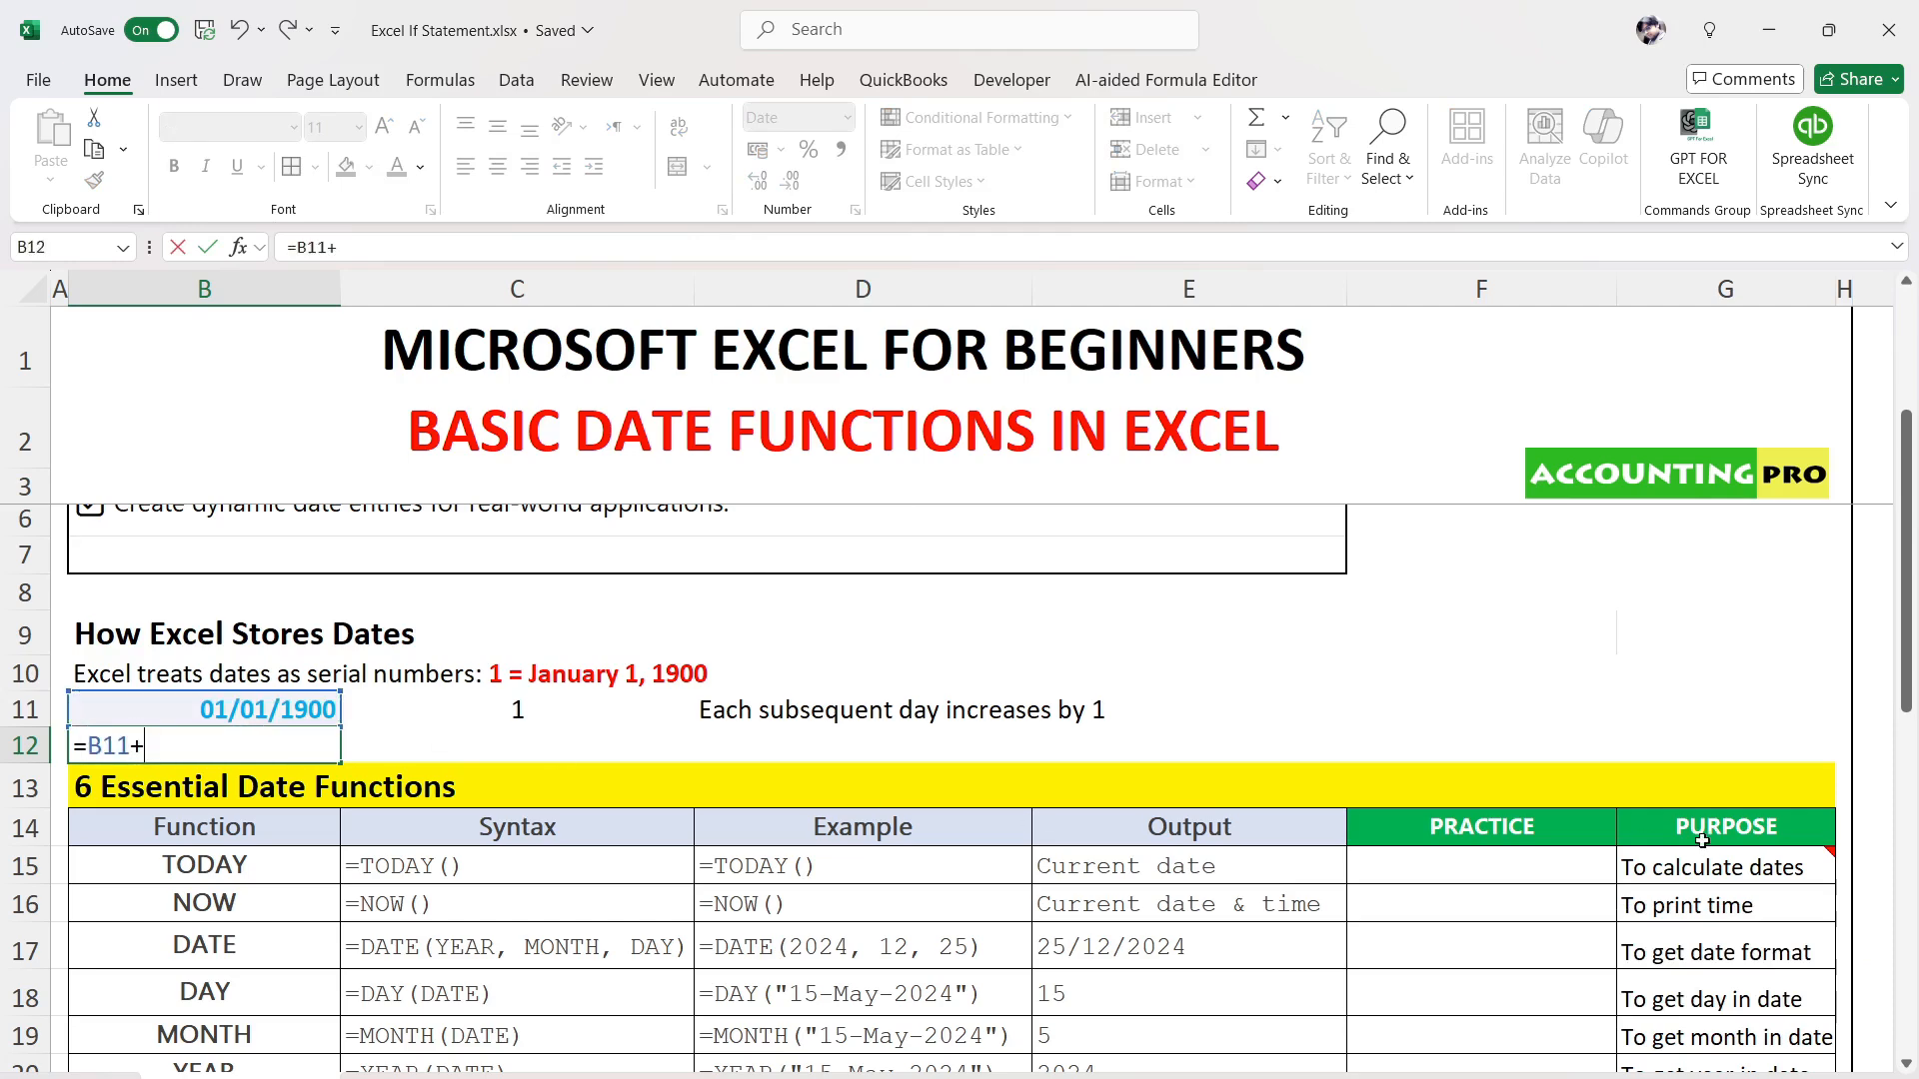
{"action": "type", "text": "7"}
{"action": "key", "text": "ctrl+Return"}
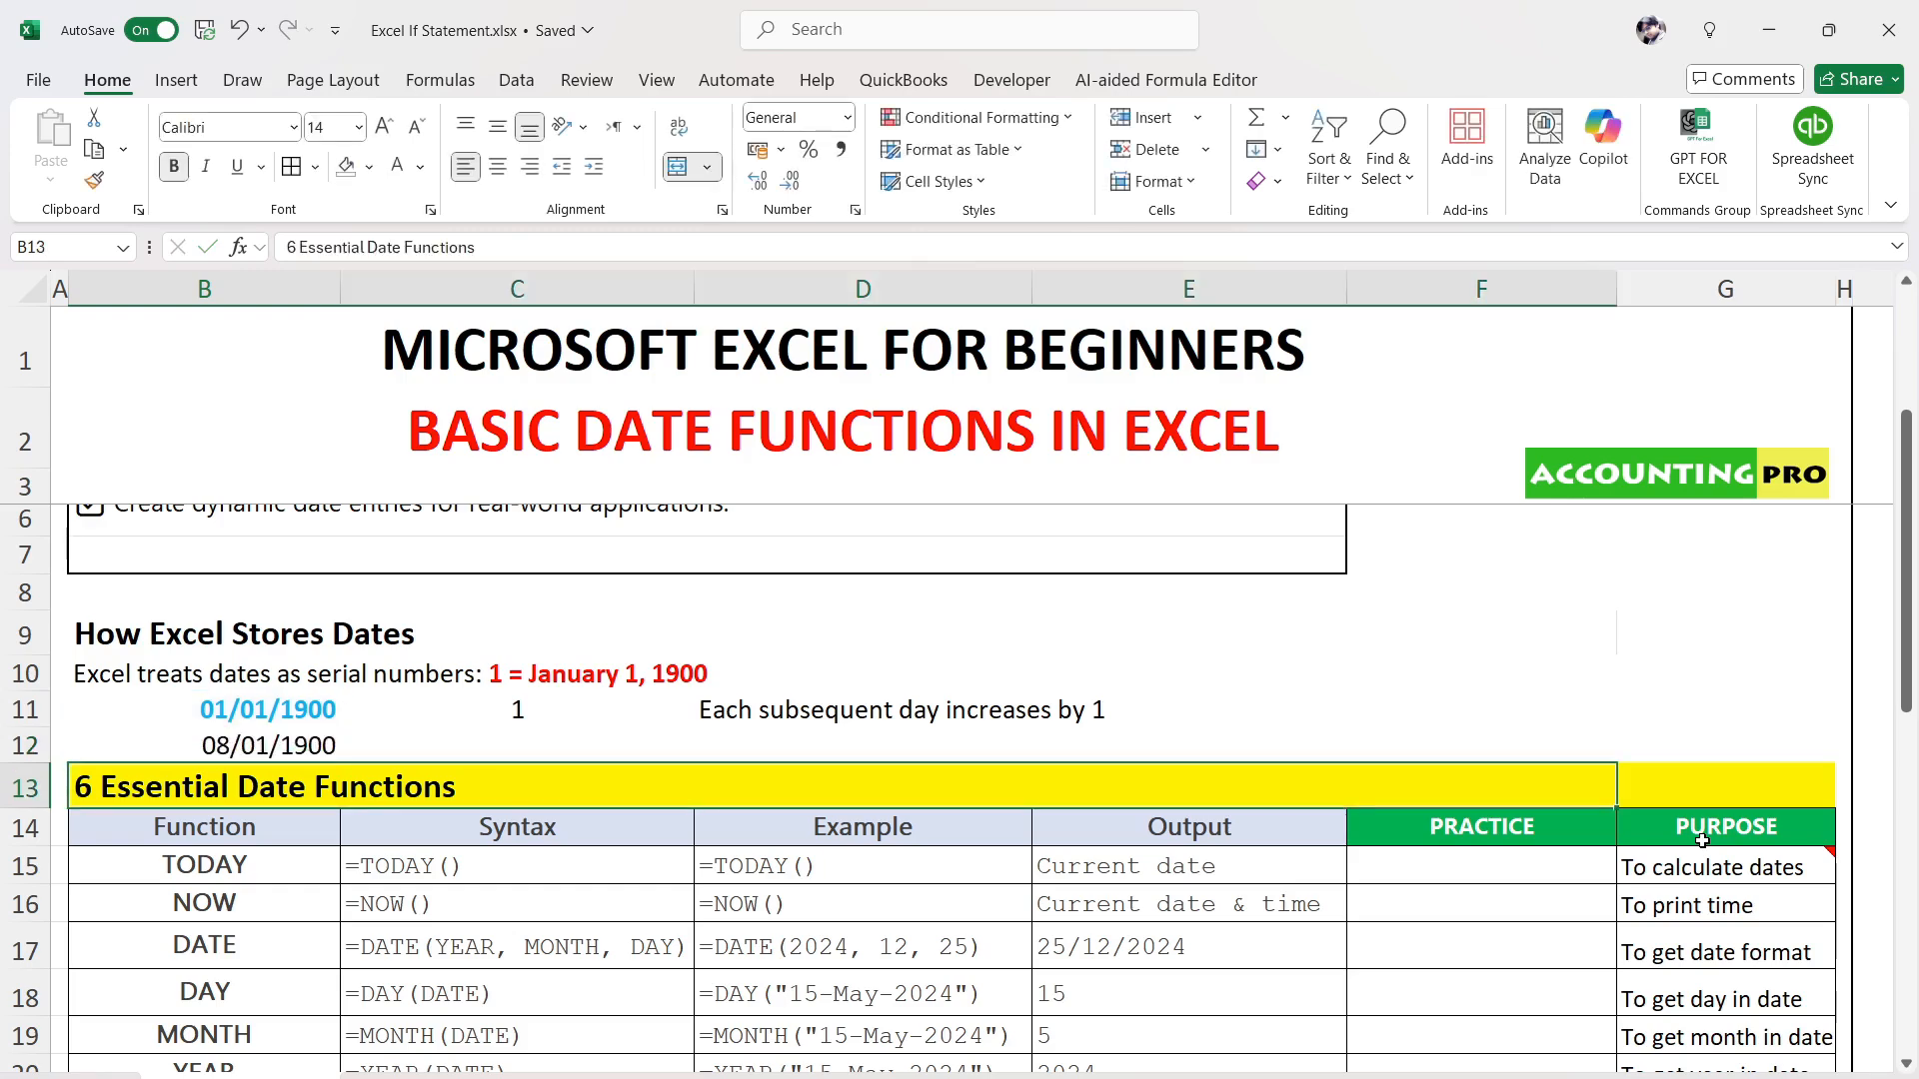
{"action": "key", "text": "Up"}
{"action": "key", "text": "Up"}
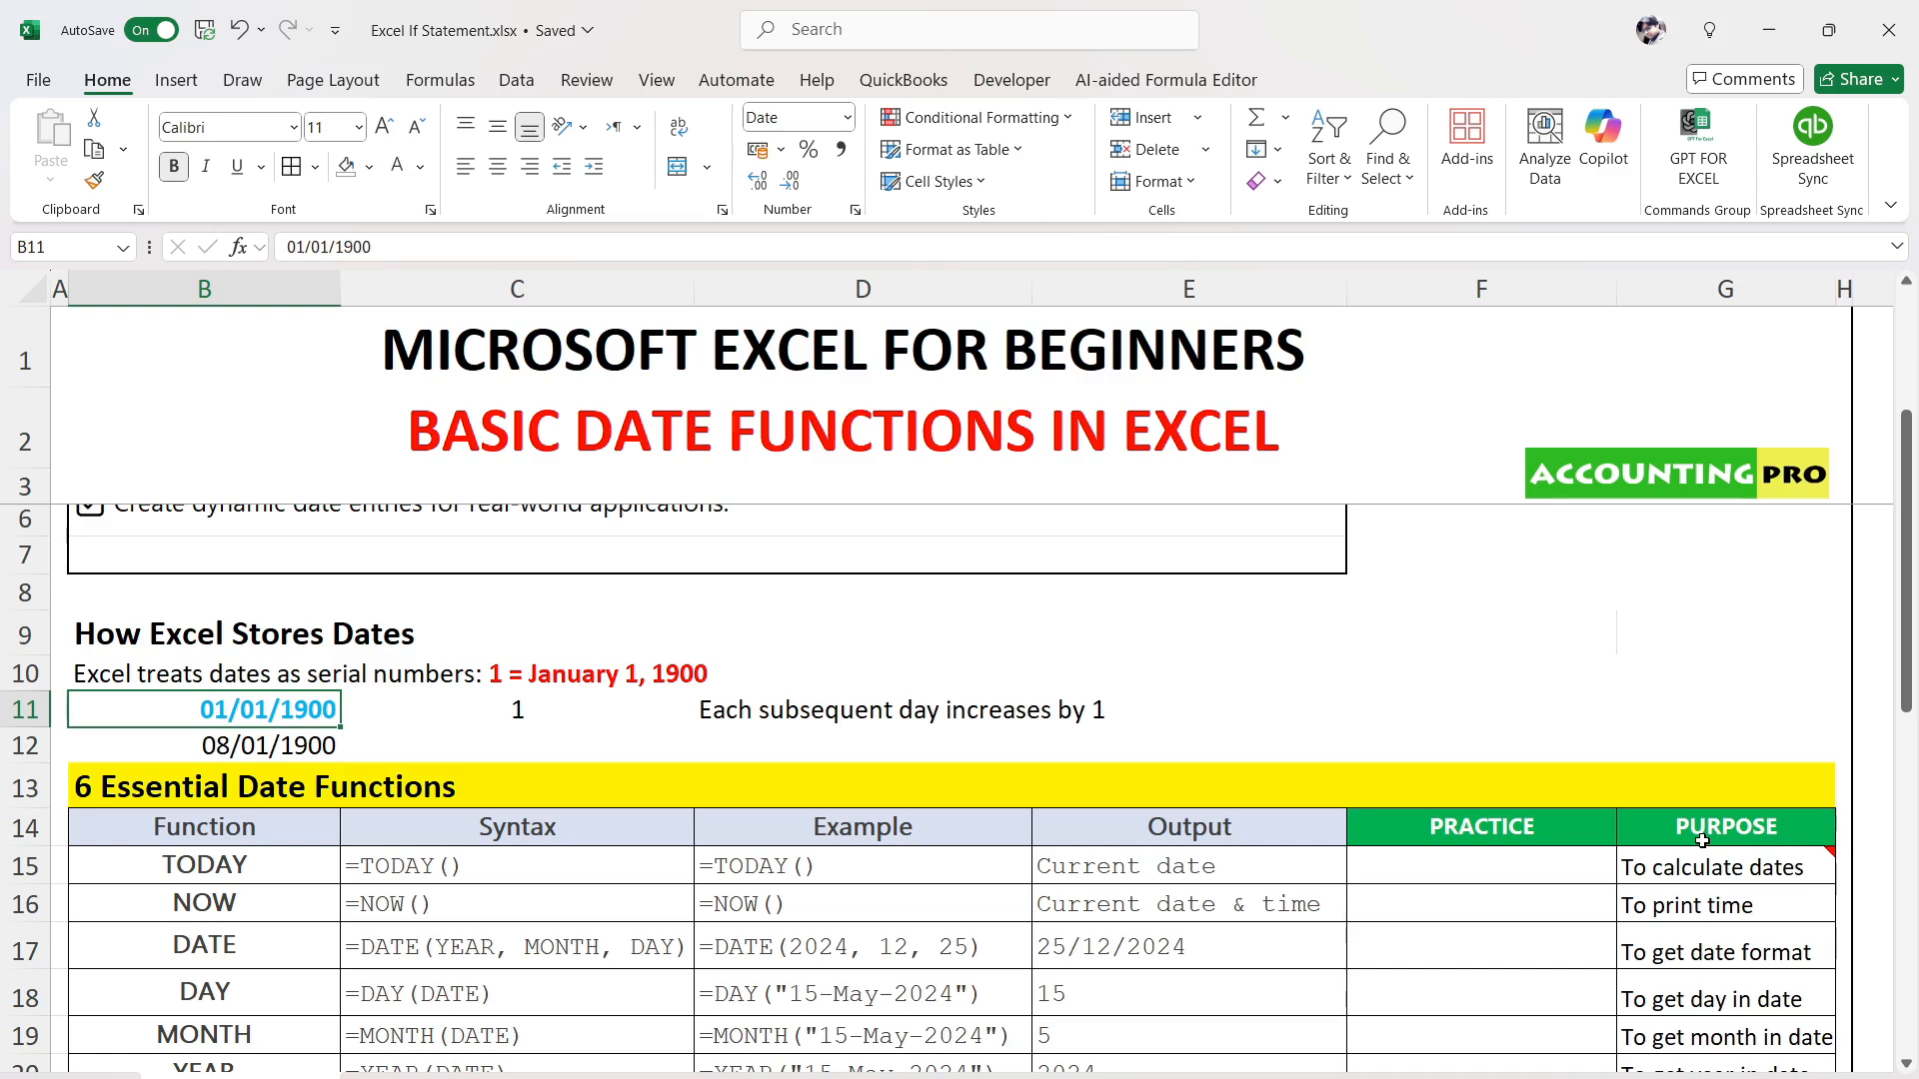
Clear the formula from cell B12 and bring the table of six essential date functions into full view
{"action": "key", "text": "Down"}
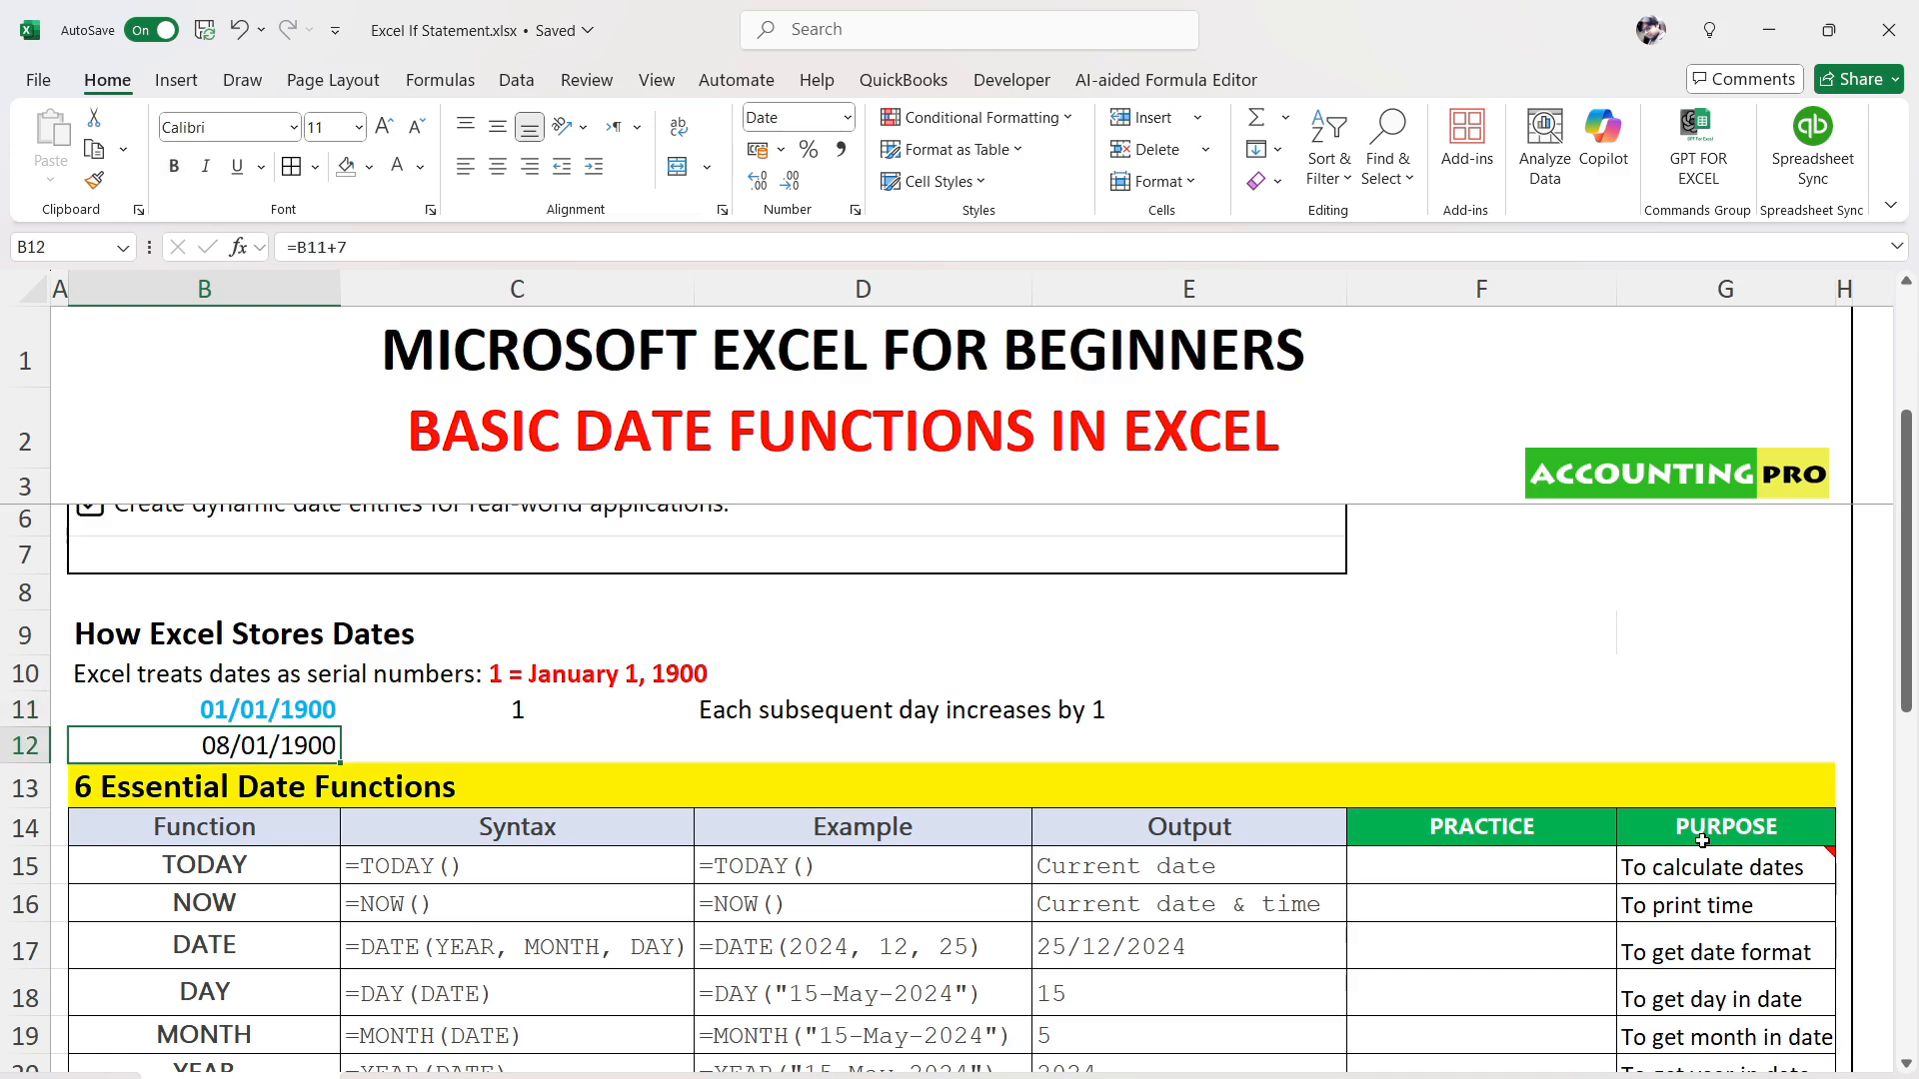
{"action": "key", "text": "Delete"}
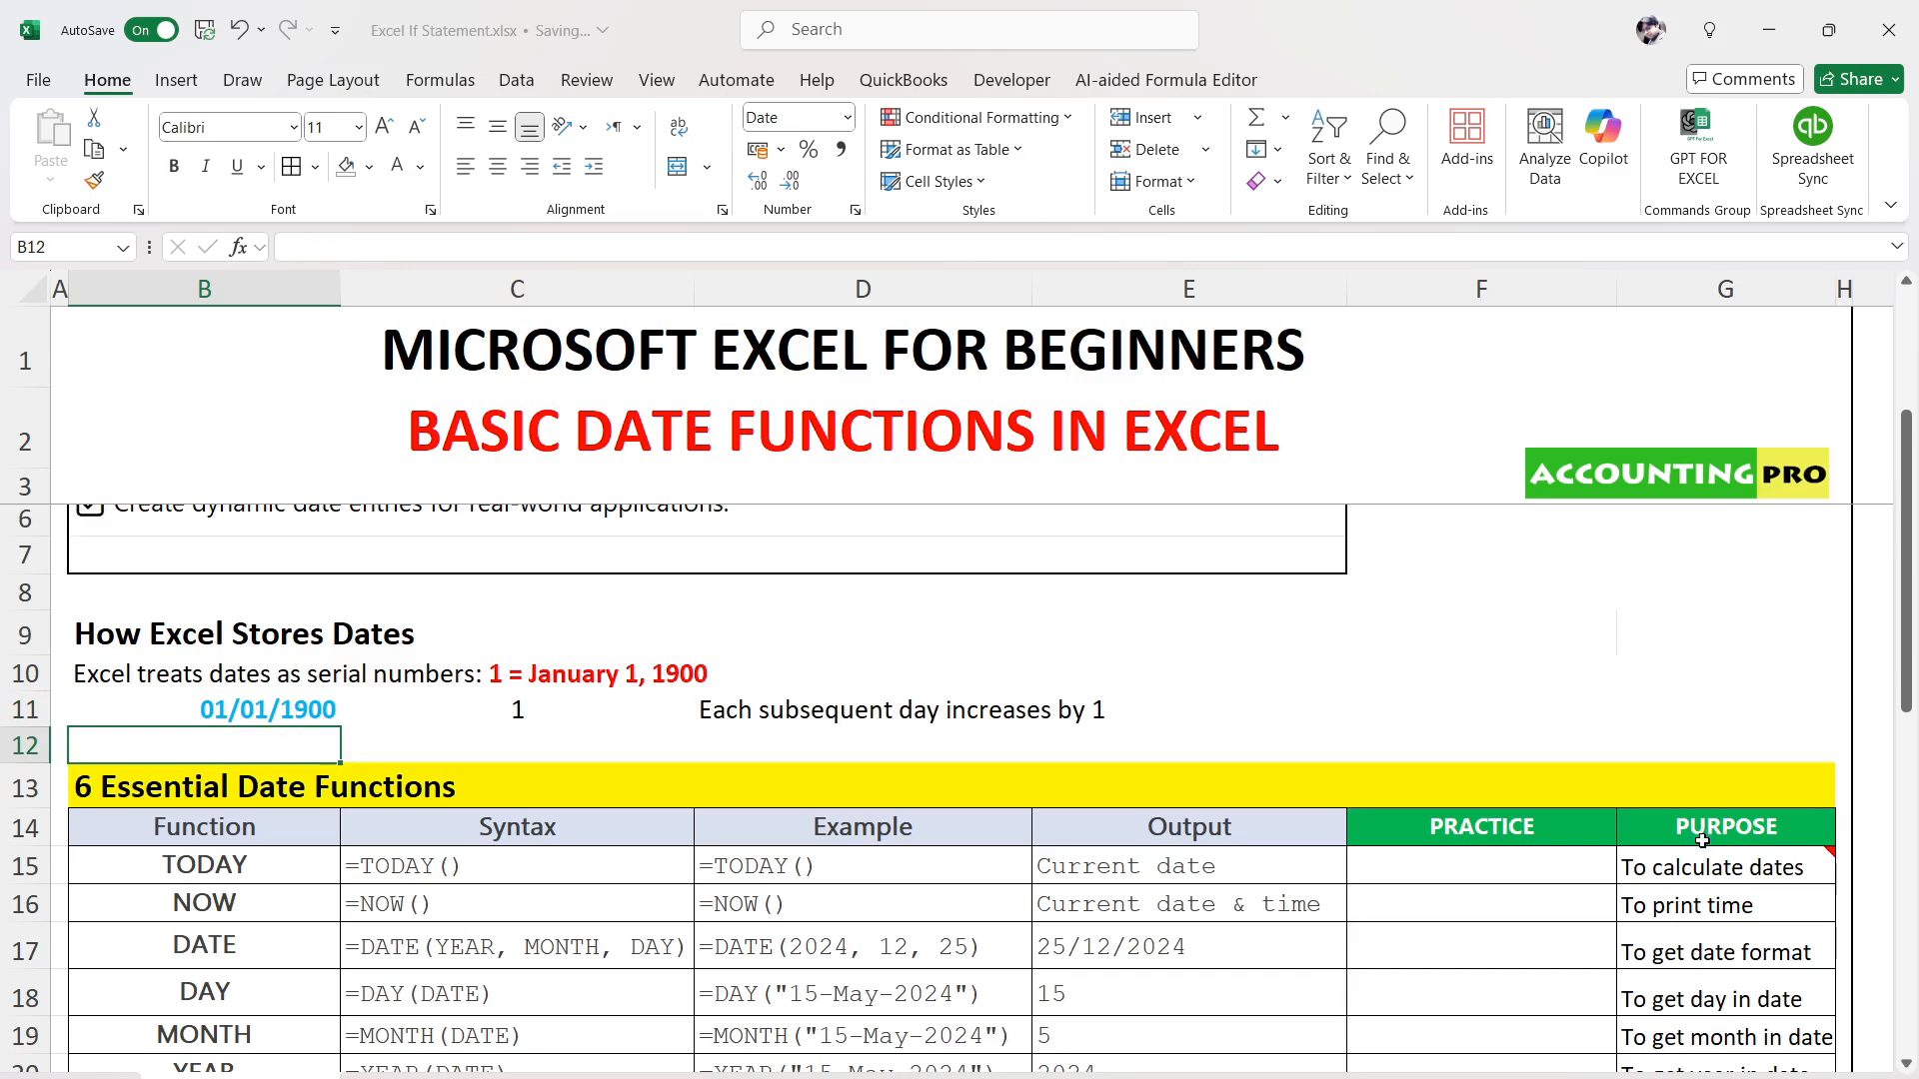
{"action": "key", "text": "Up"}
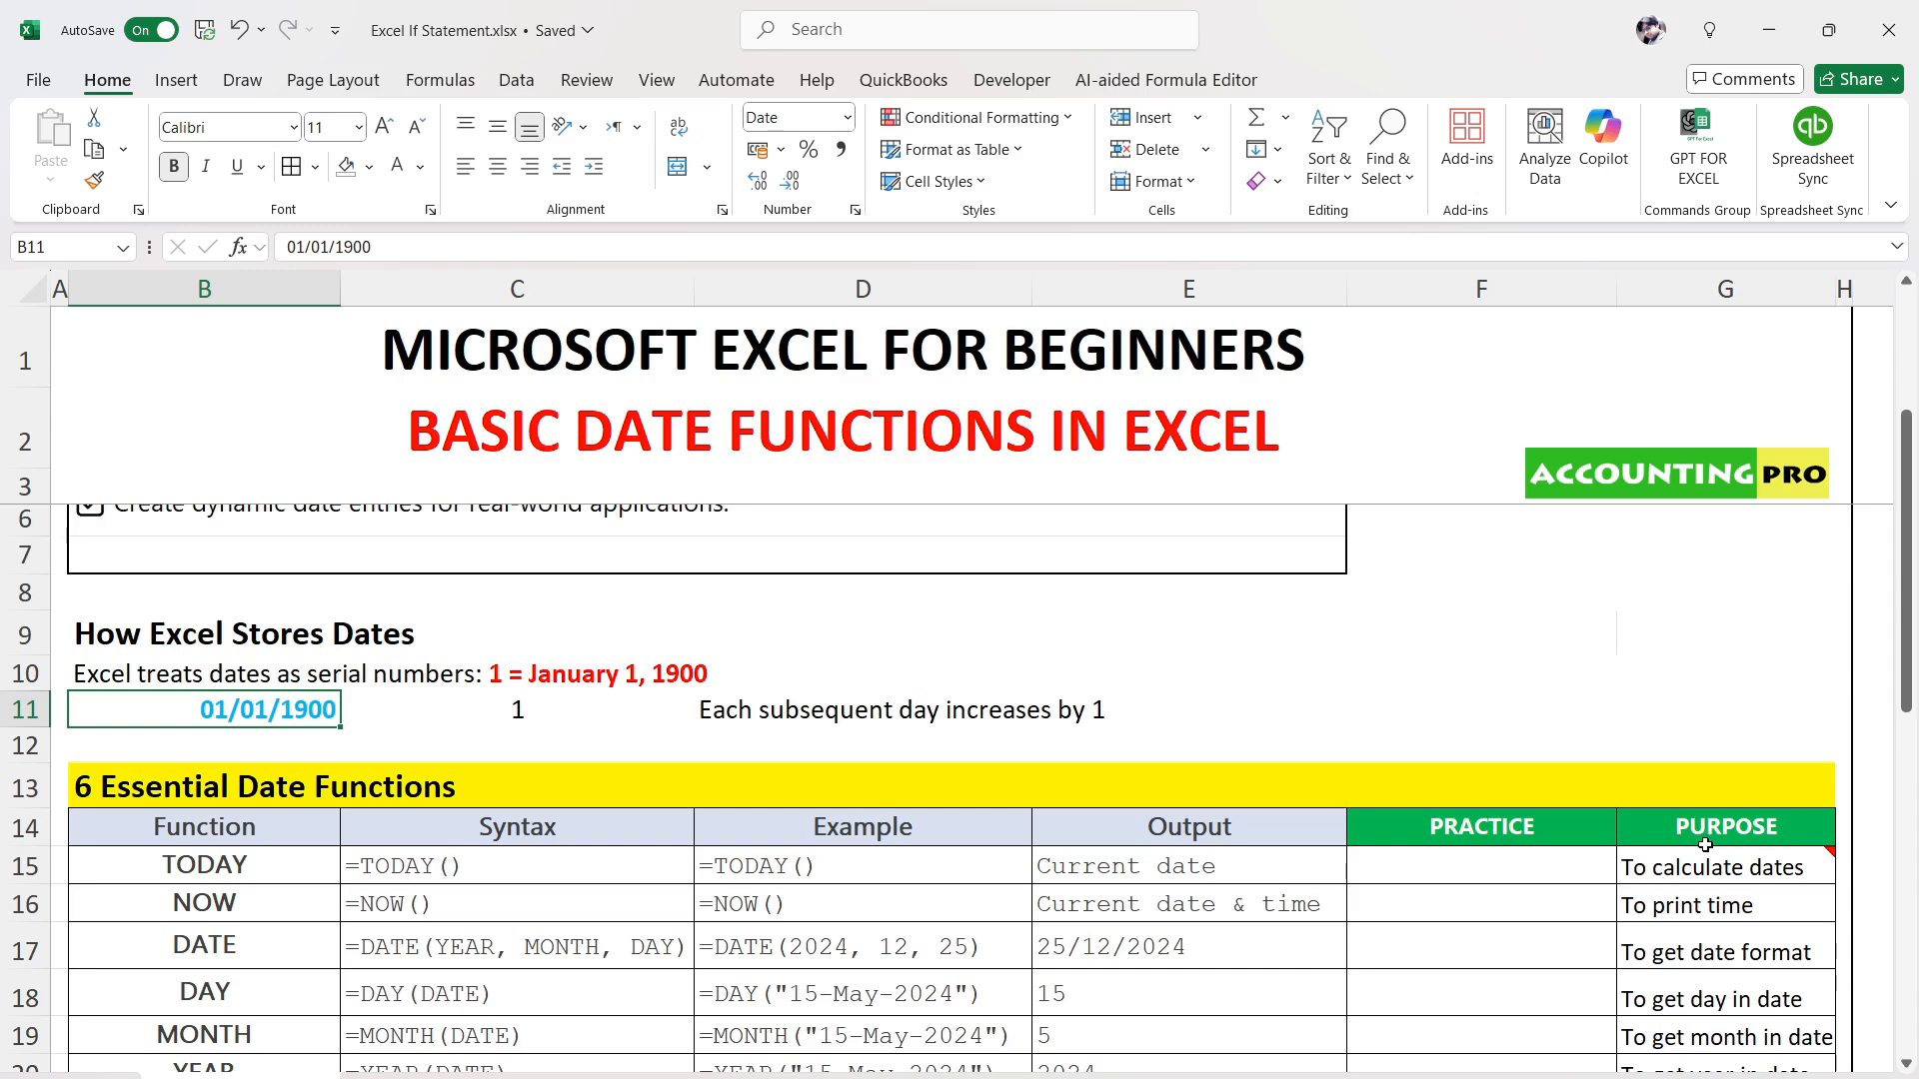
{"action": "scroll", "coordinate": [1706, 845], "scroll_direction": "down", "scroll_amount": 1}
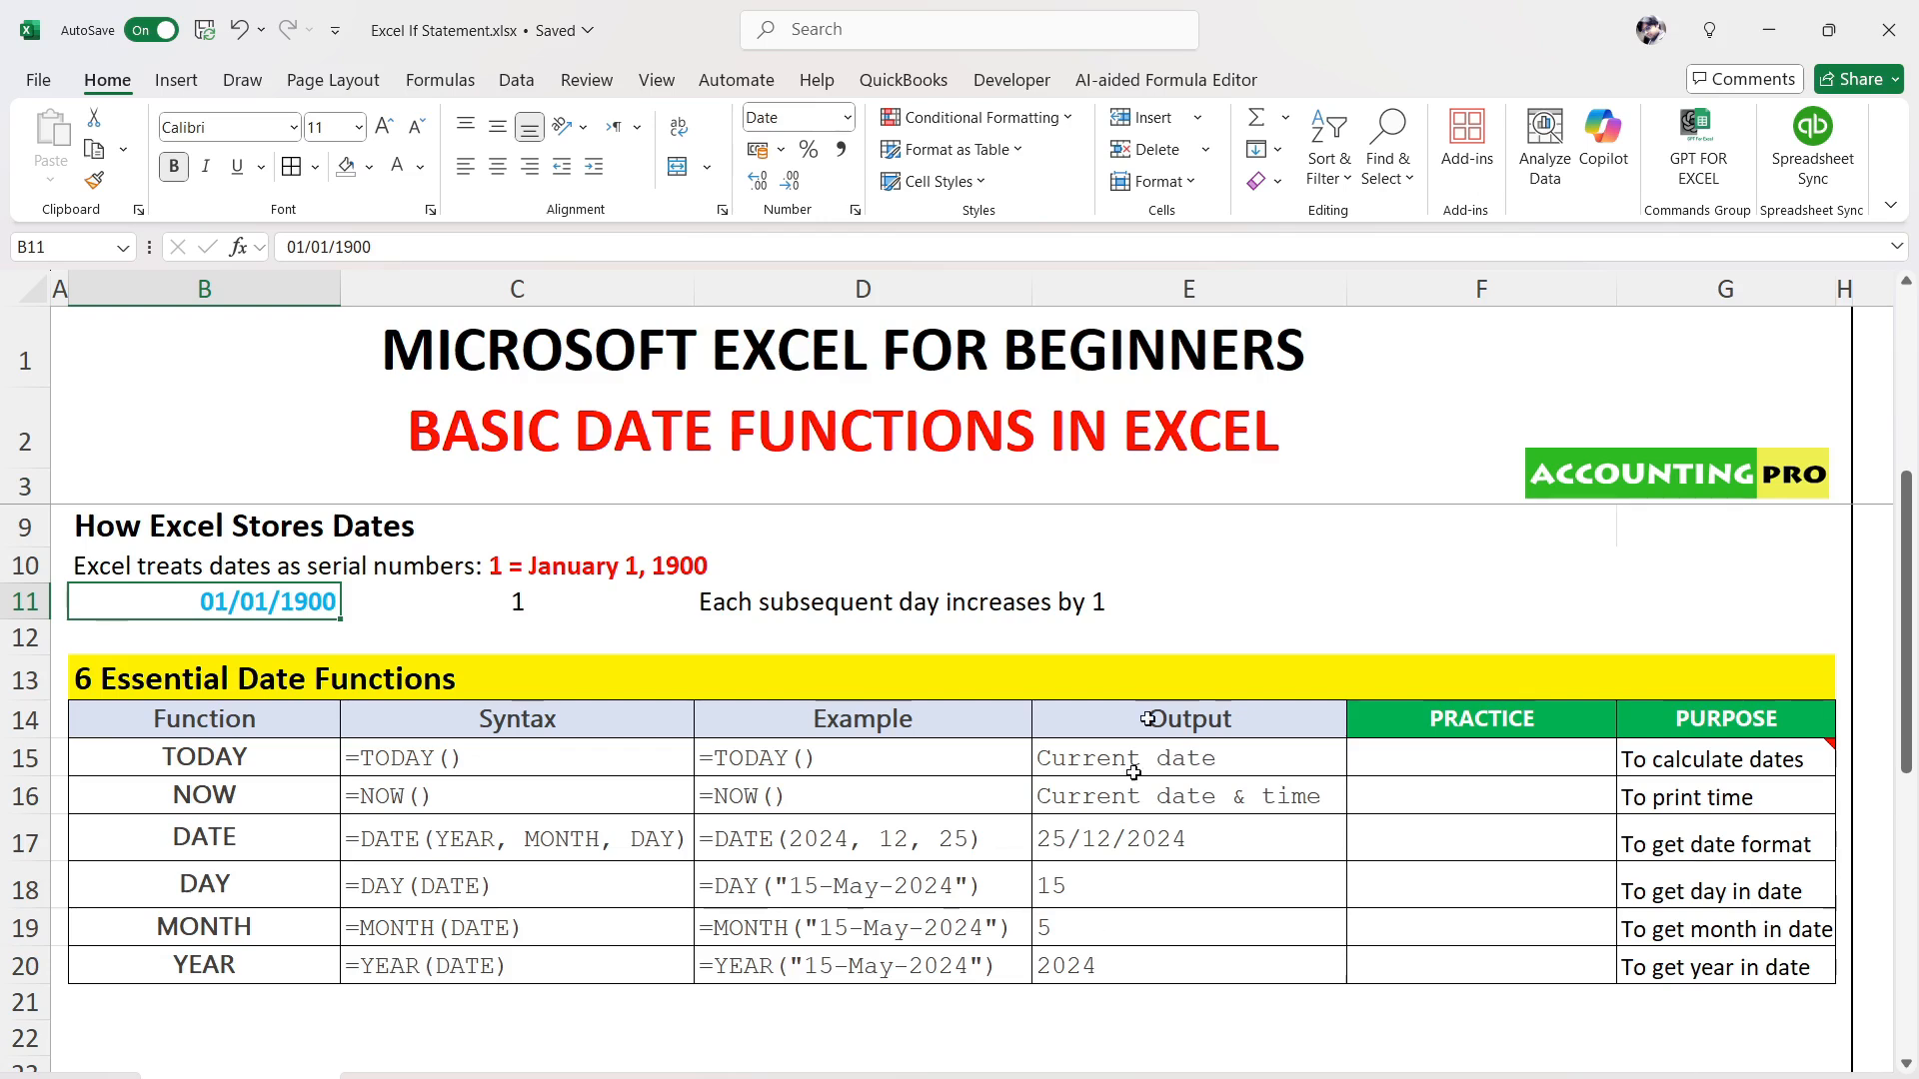
Look through the six function names in column B, and the syntax and output listed for TODAY
{"action": "left_click", "coordinate": [292, 760]}
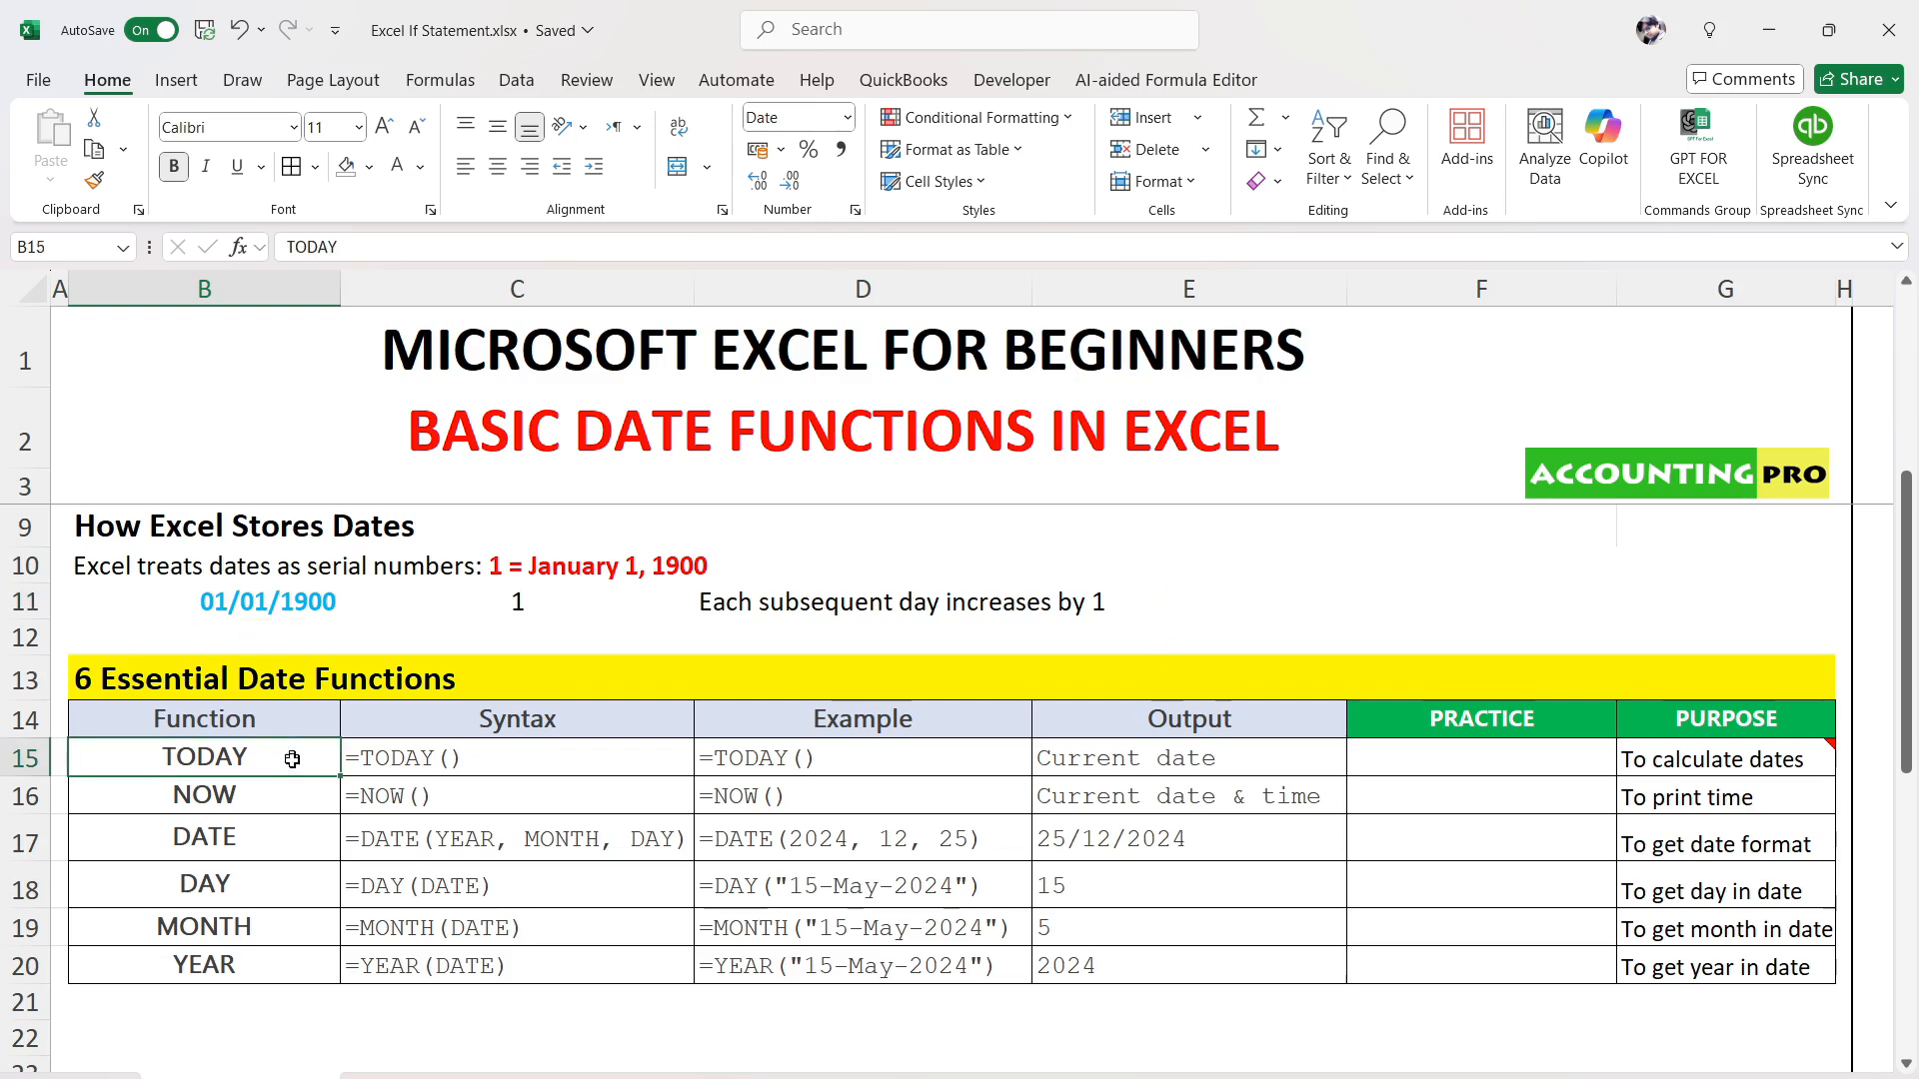
{"action": "left_click_drag", "start_coordinate": [292, 760], "coordinate": [271, 957]}
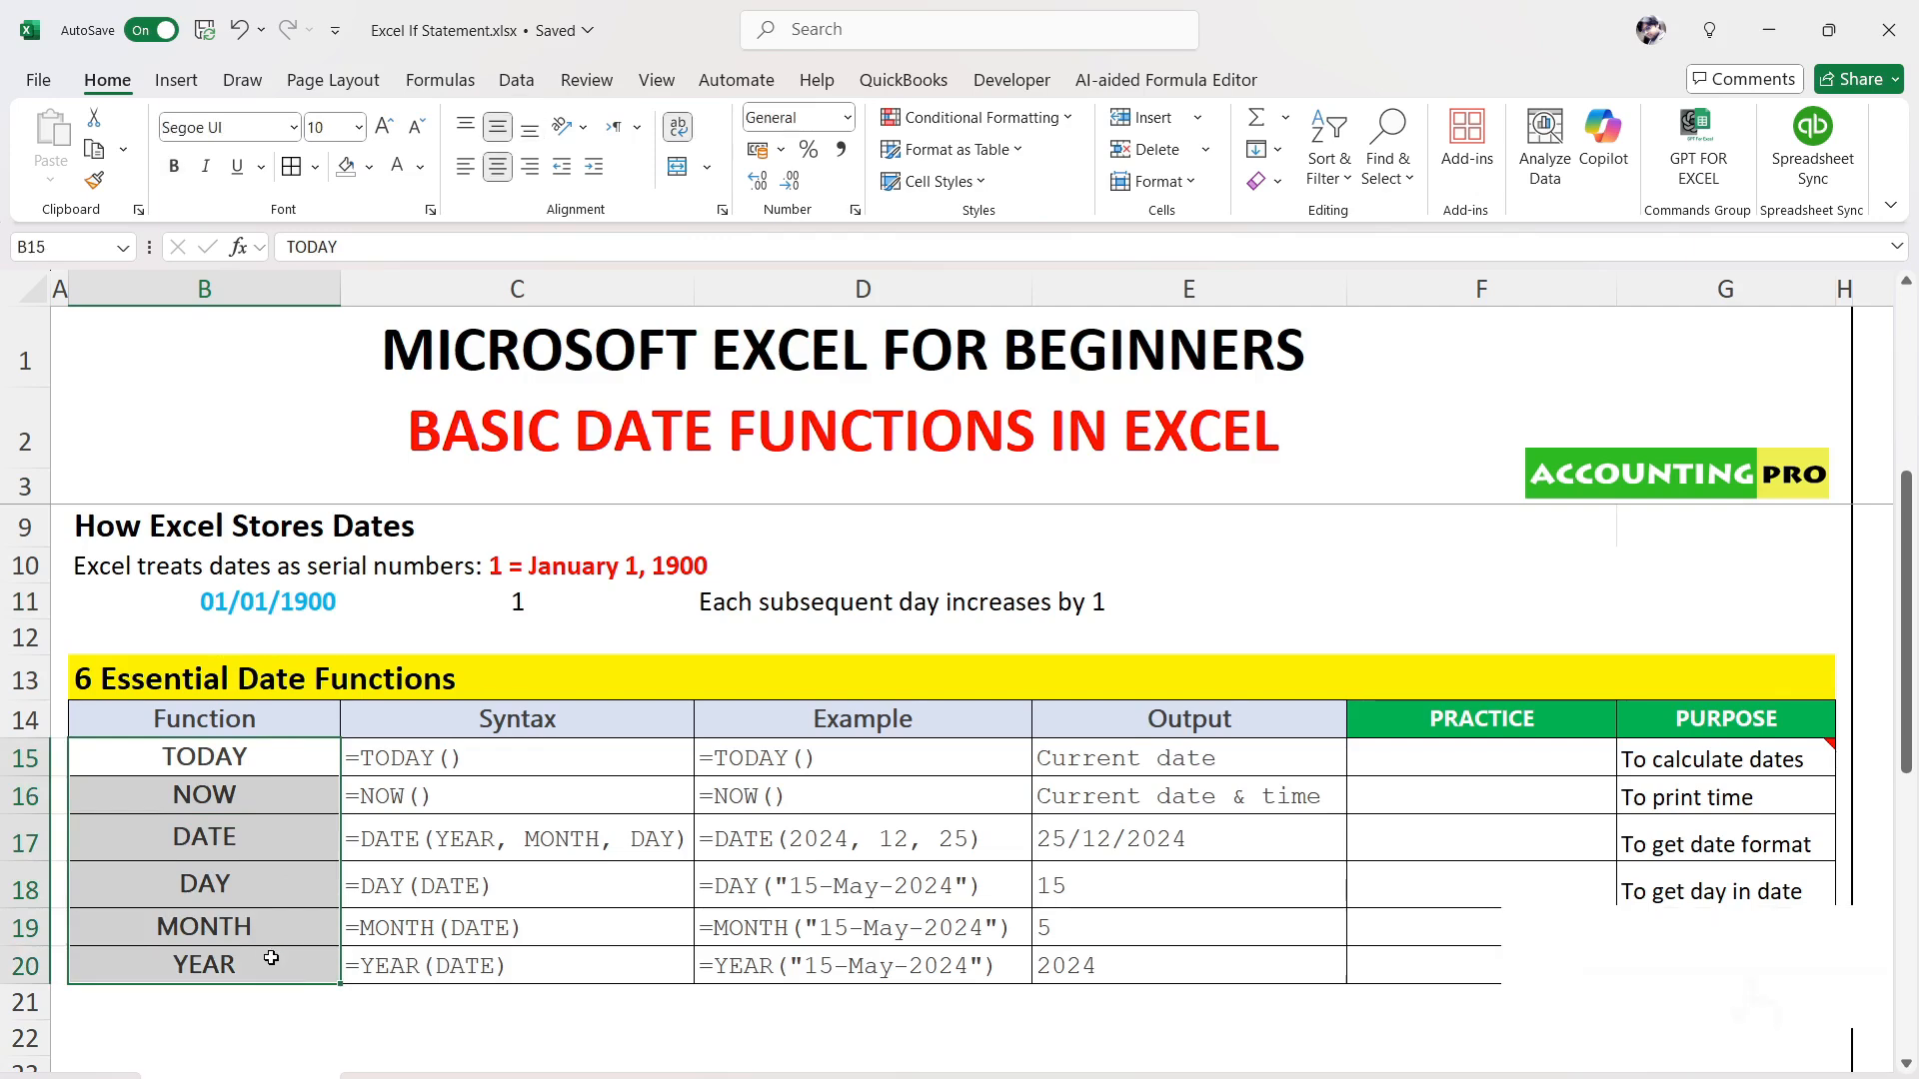
{"action": "left_click", "coordinate": [276, 766]}
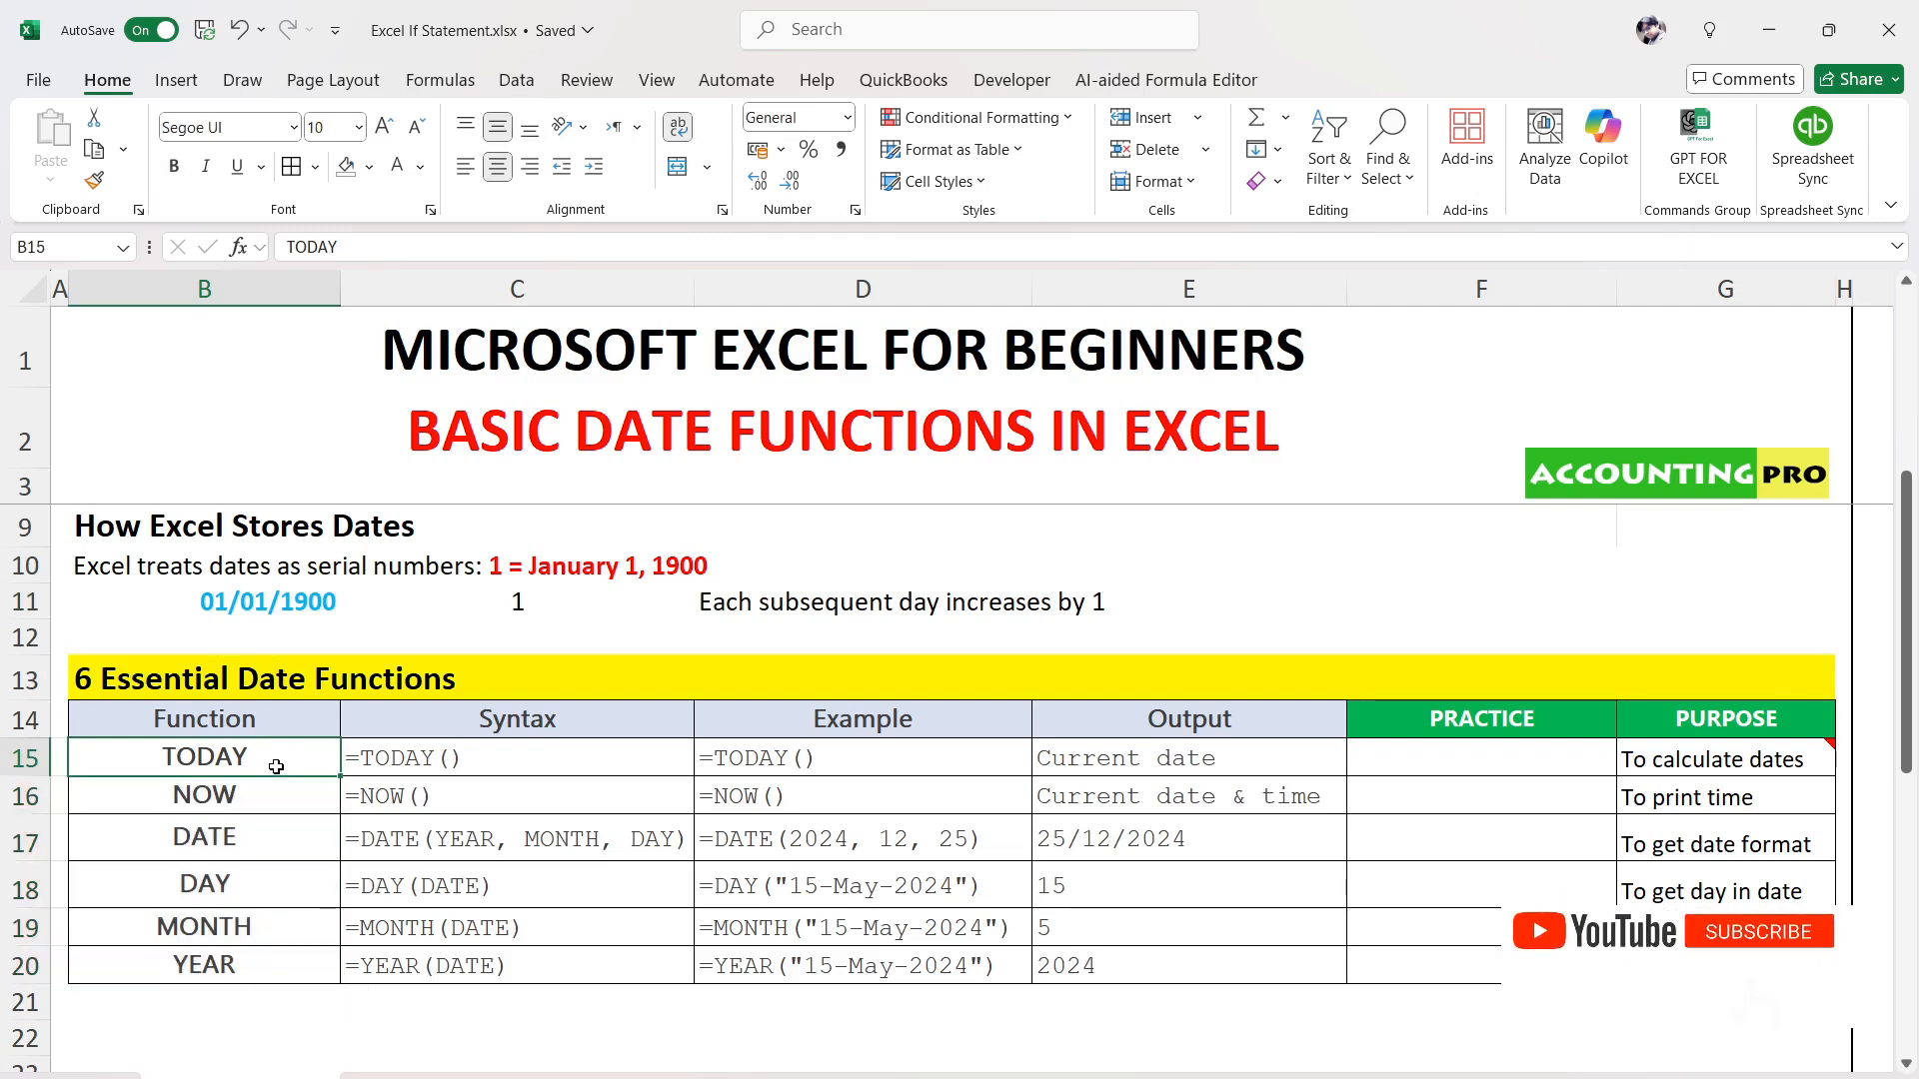
{"action": "left_click", "coordinate": [305, 804]}
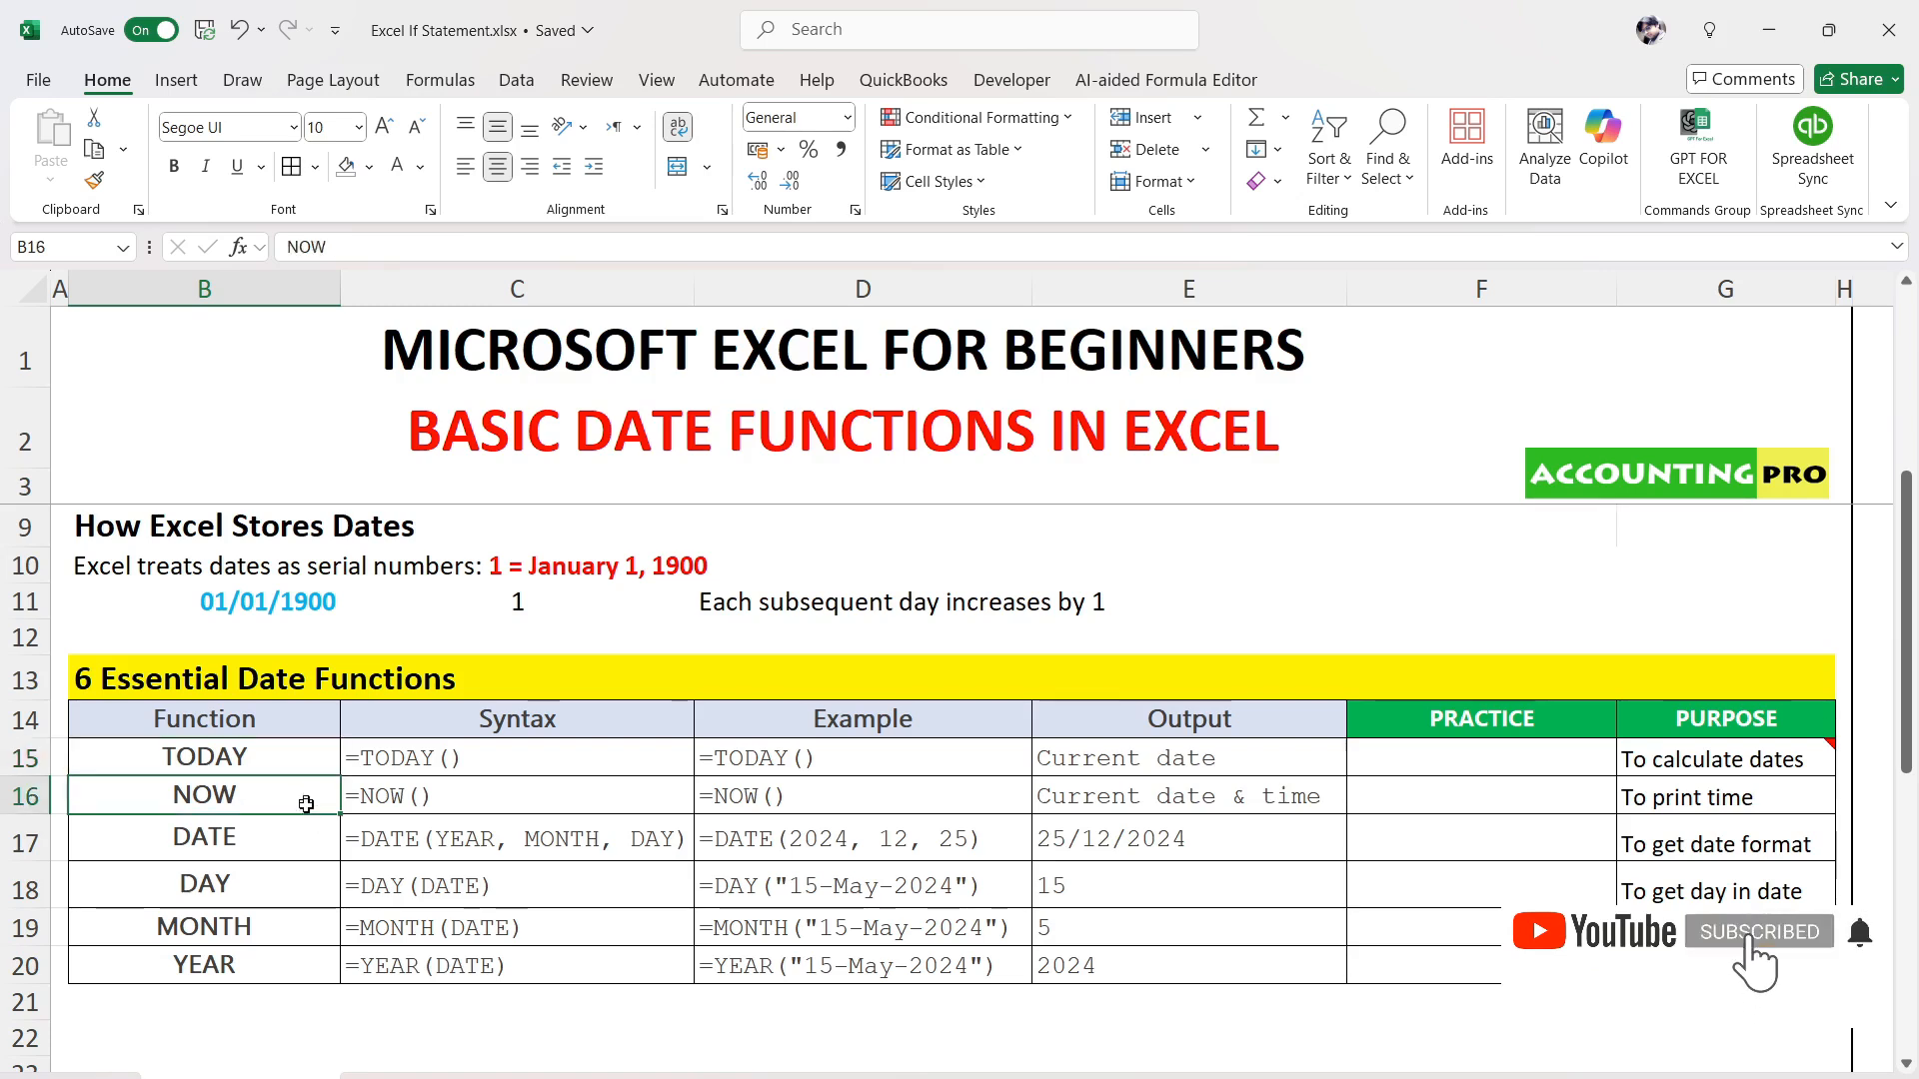
{"action": "left_click", "coordinate": [307, 840]}
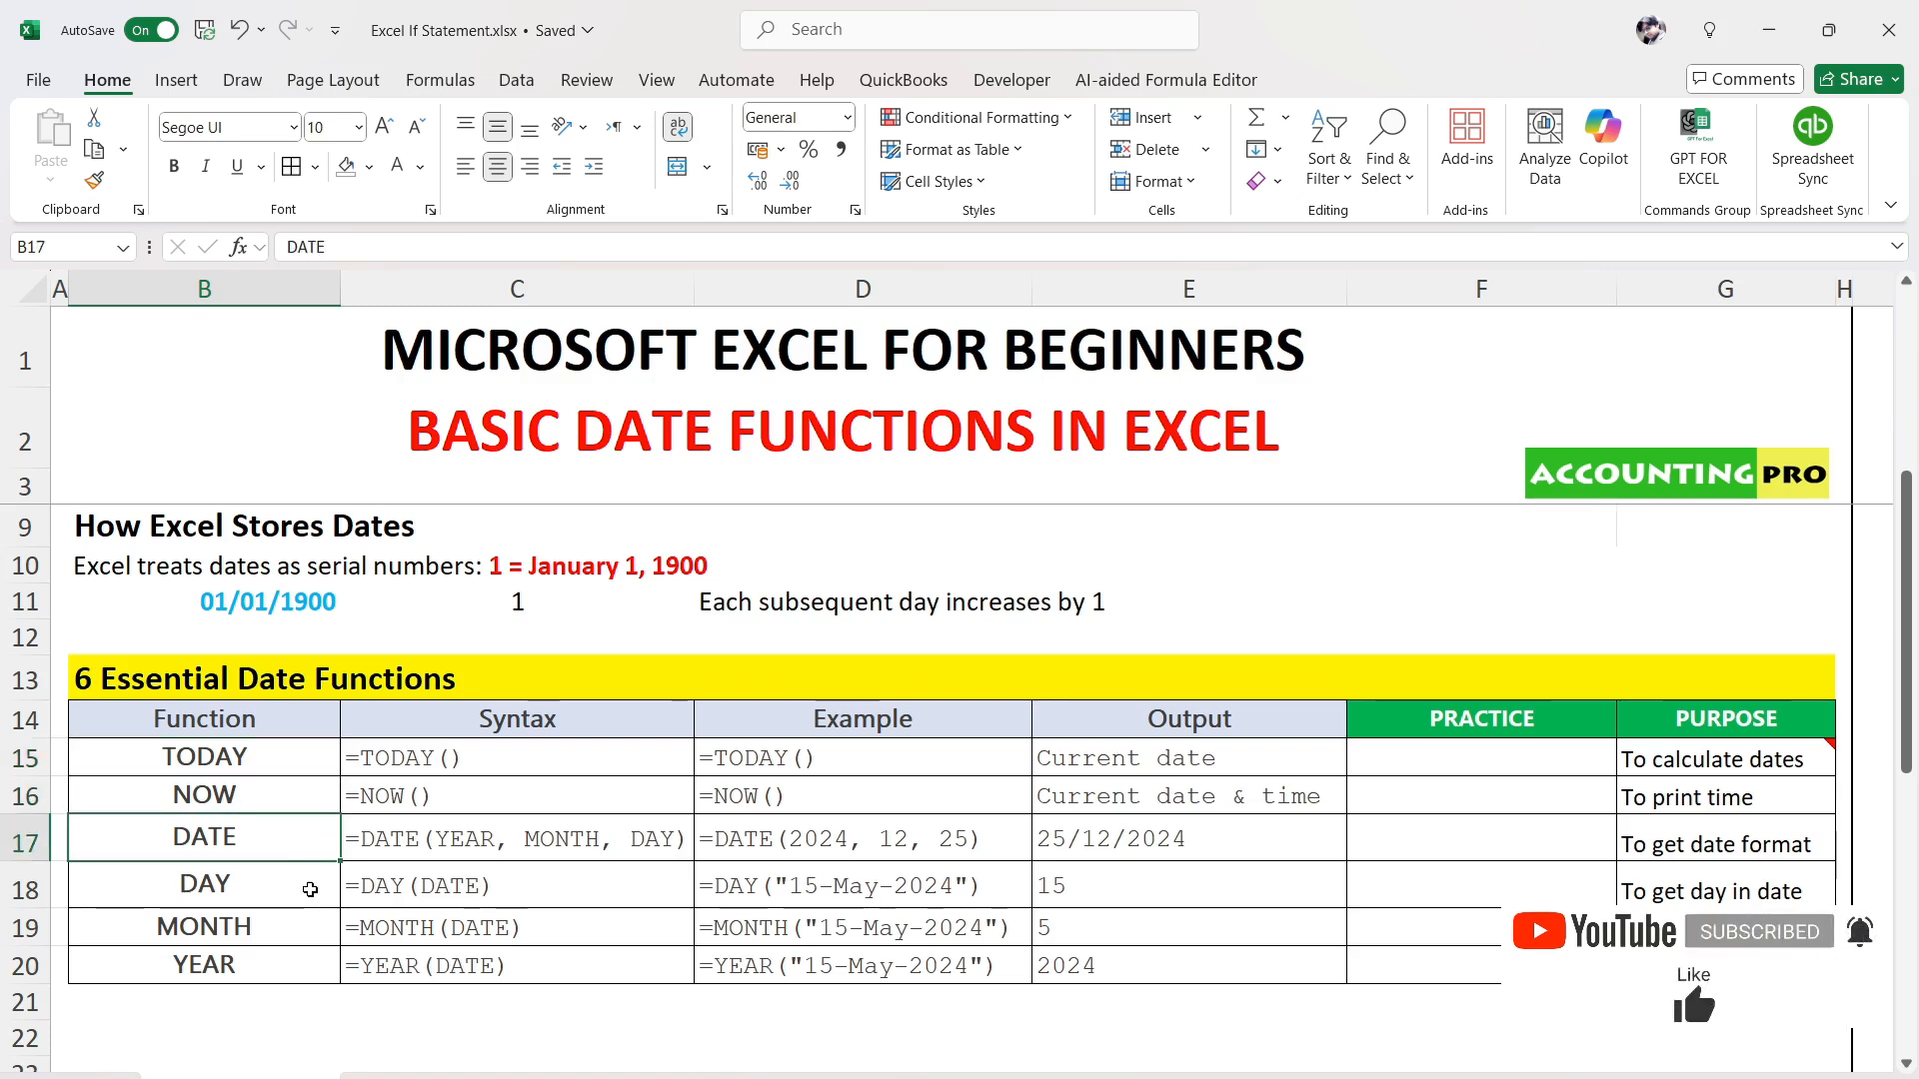
{"action": "left_click", "coordinate": [310, 890]}
{"action": "left_click", "coordinate": [305, 934]}
{"action": "left_click", "coordinate": [309, 962]}
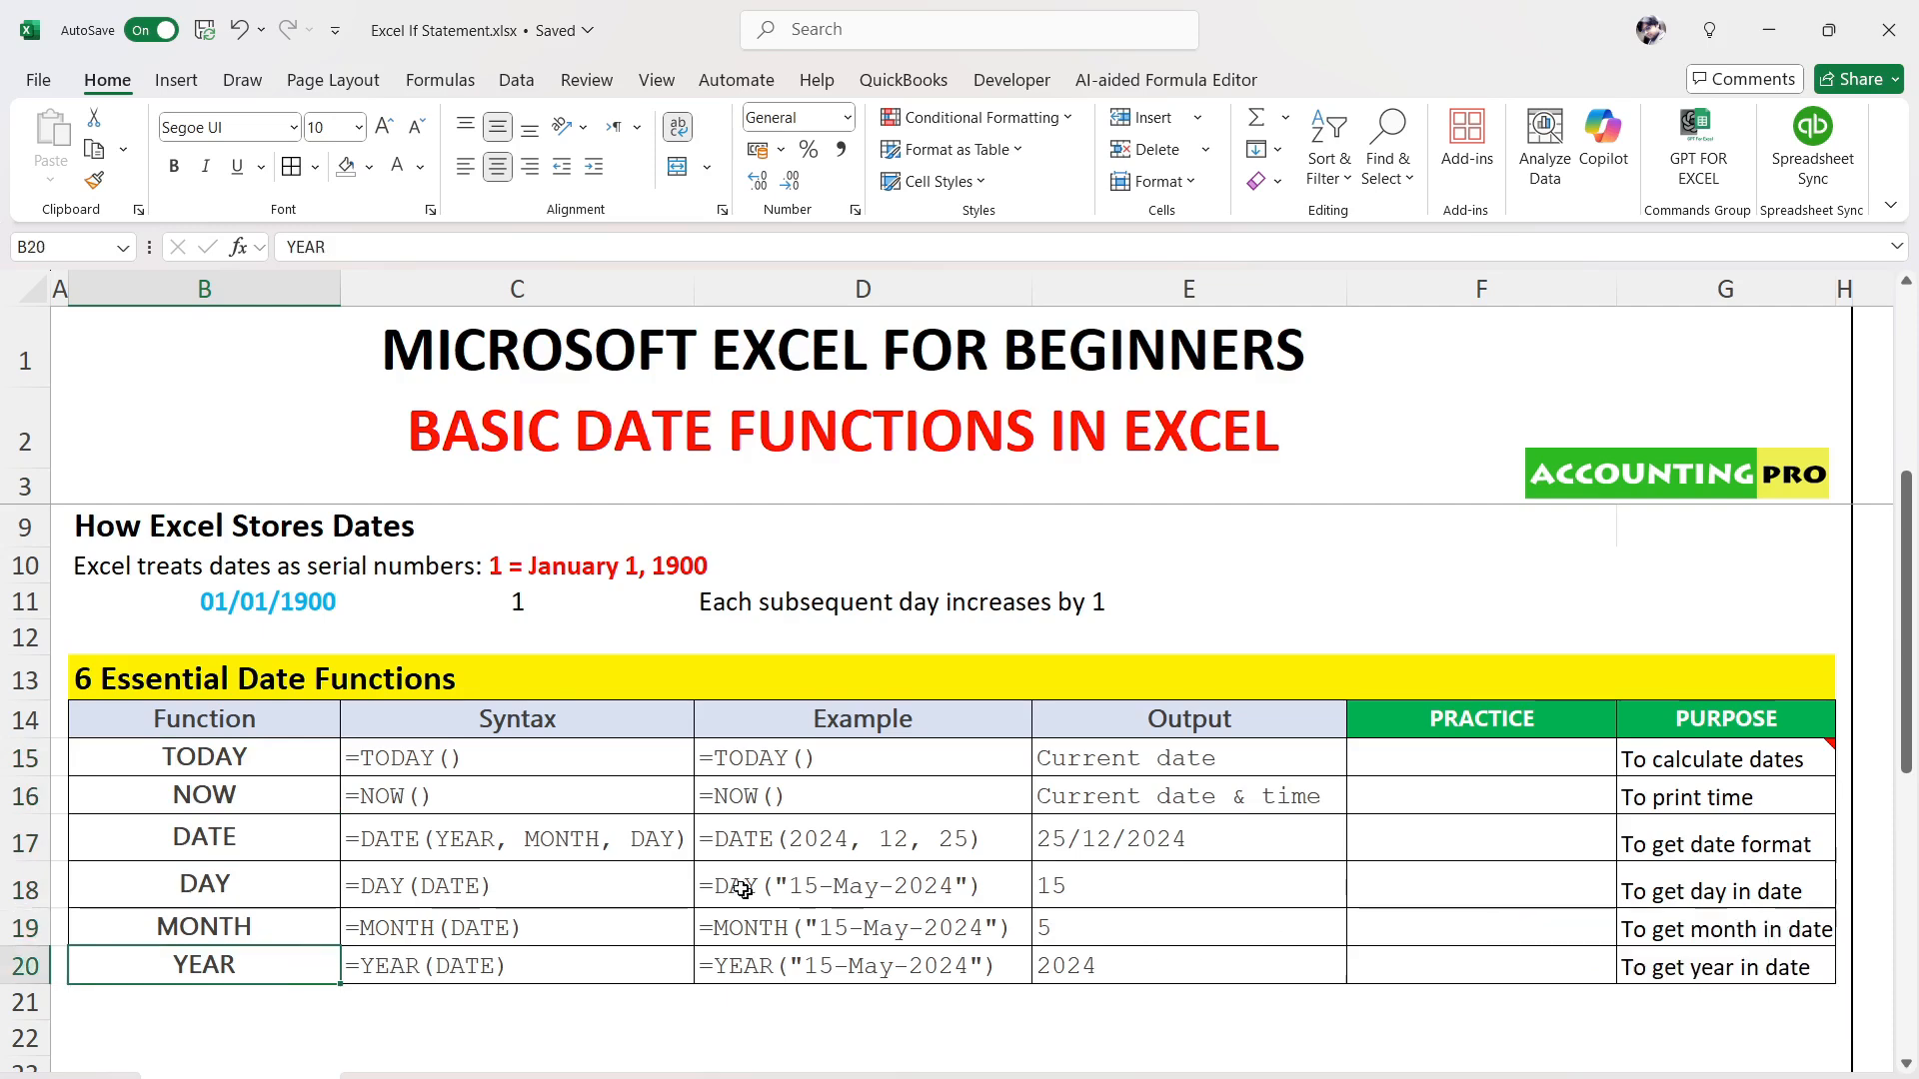
{"action": "left_click", "coordinate": [450, 761]}
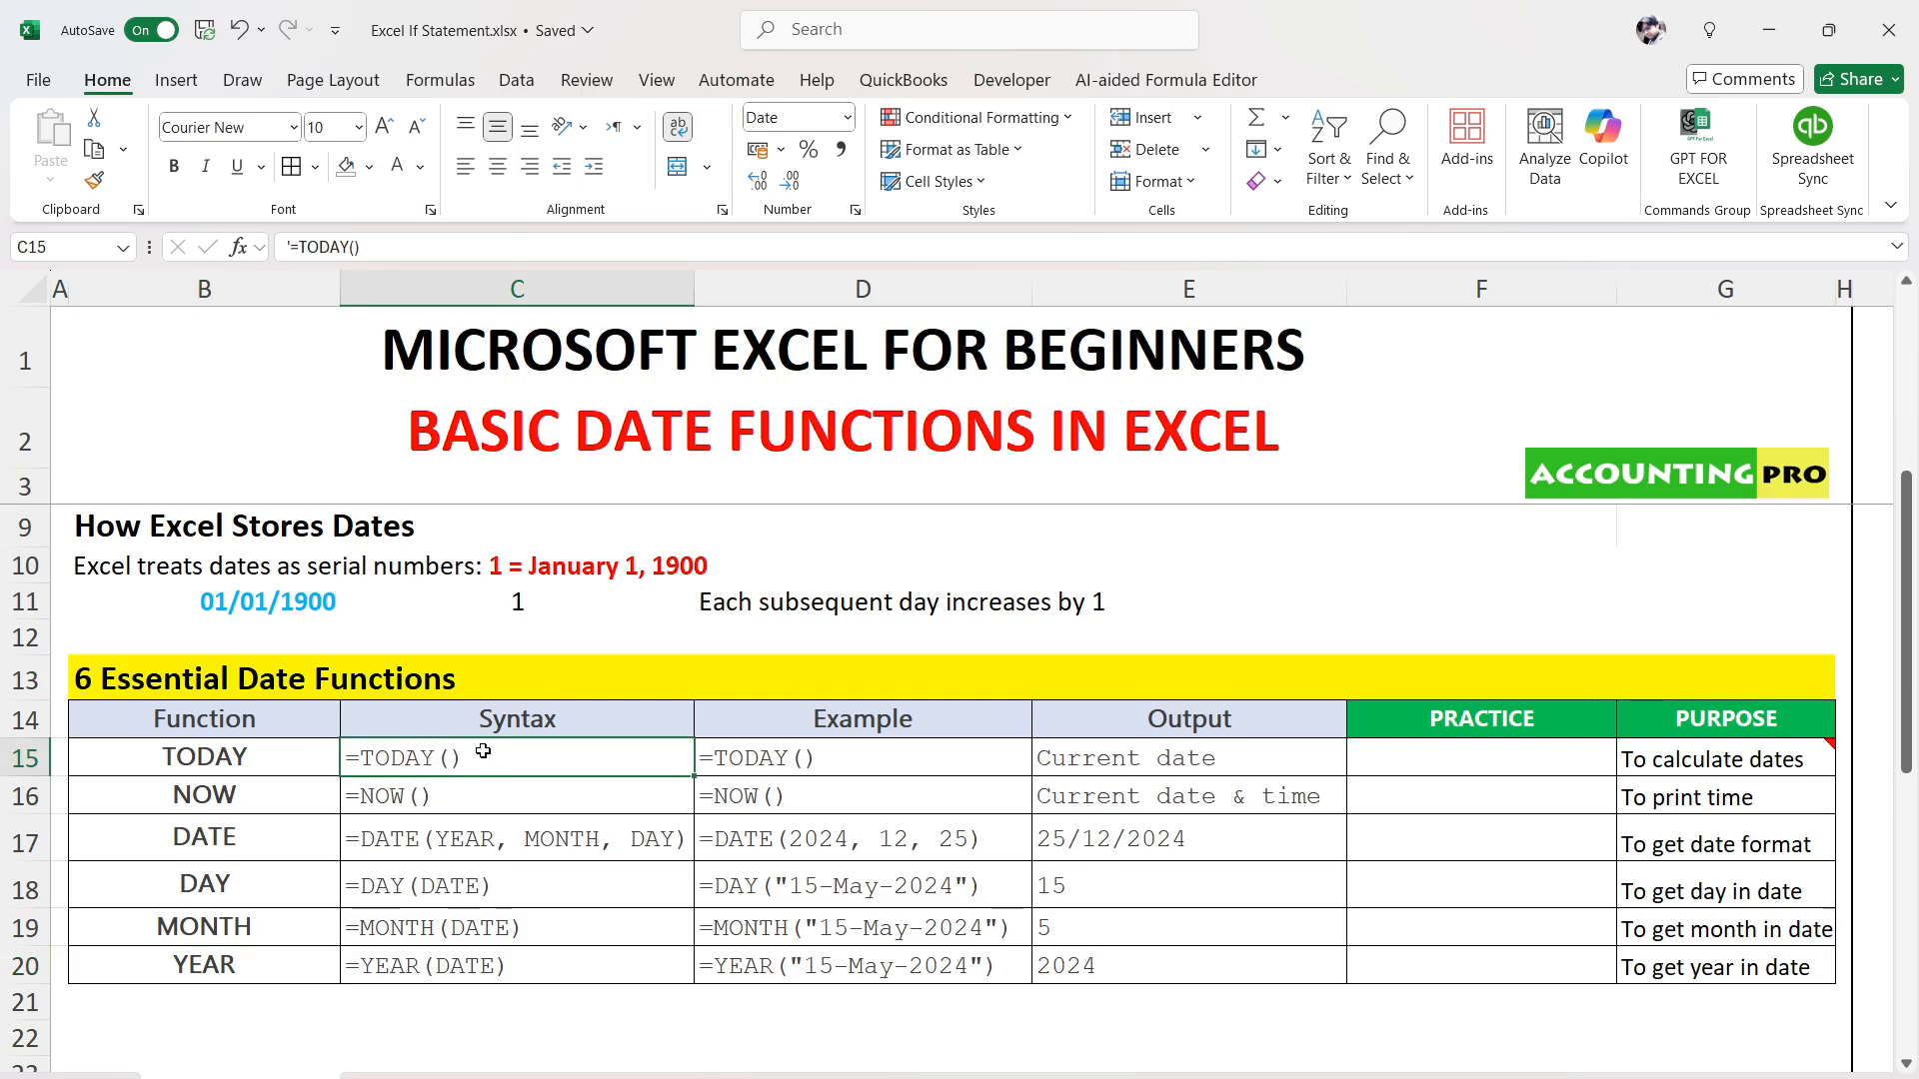
{"action": "left_click", "coordinate": [1269, 760]}
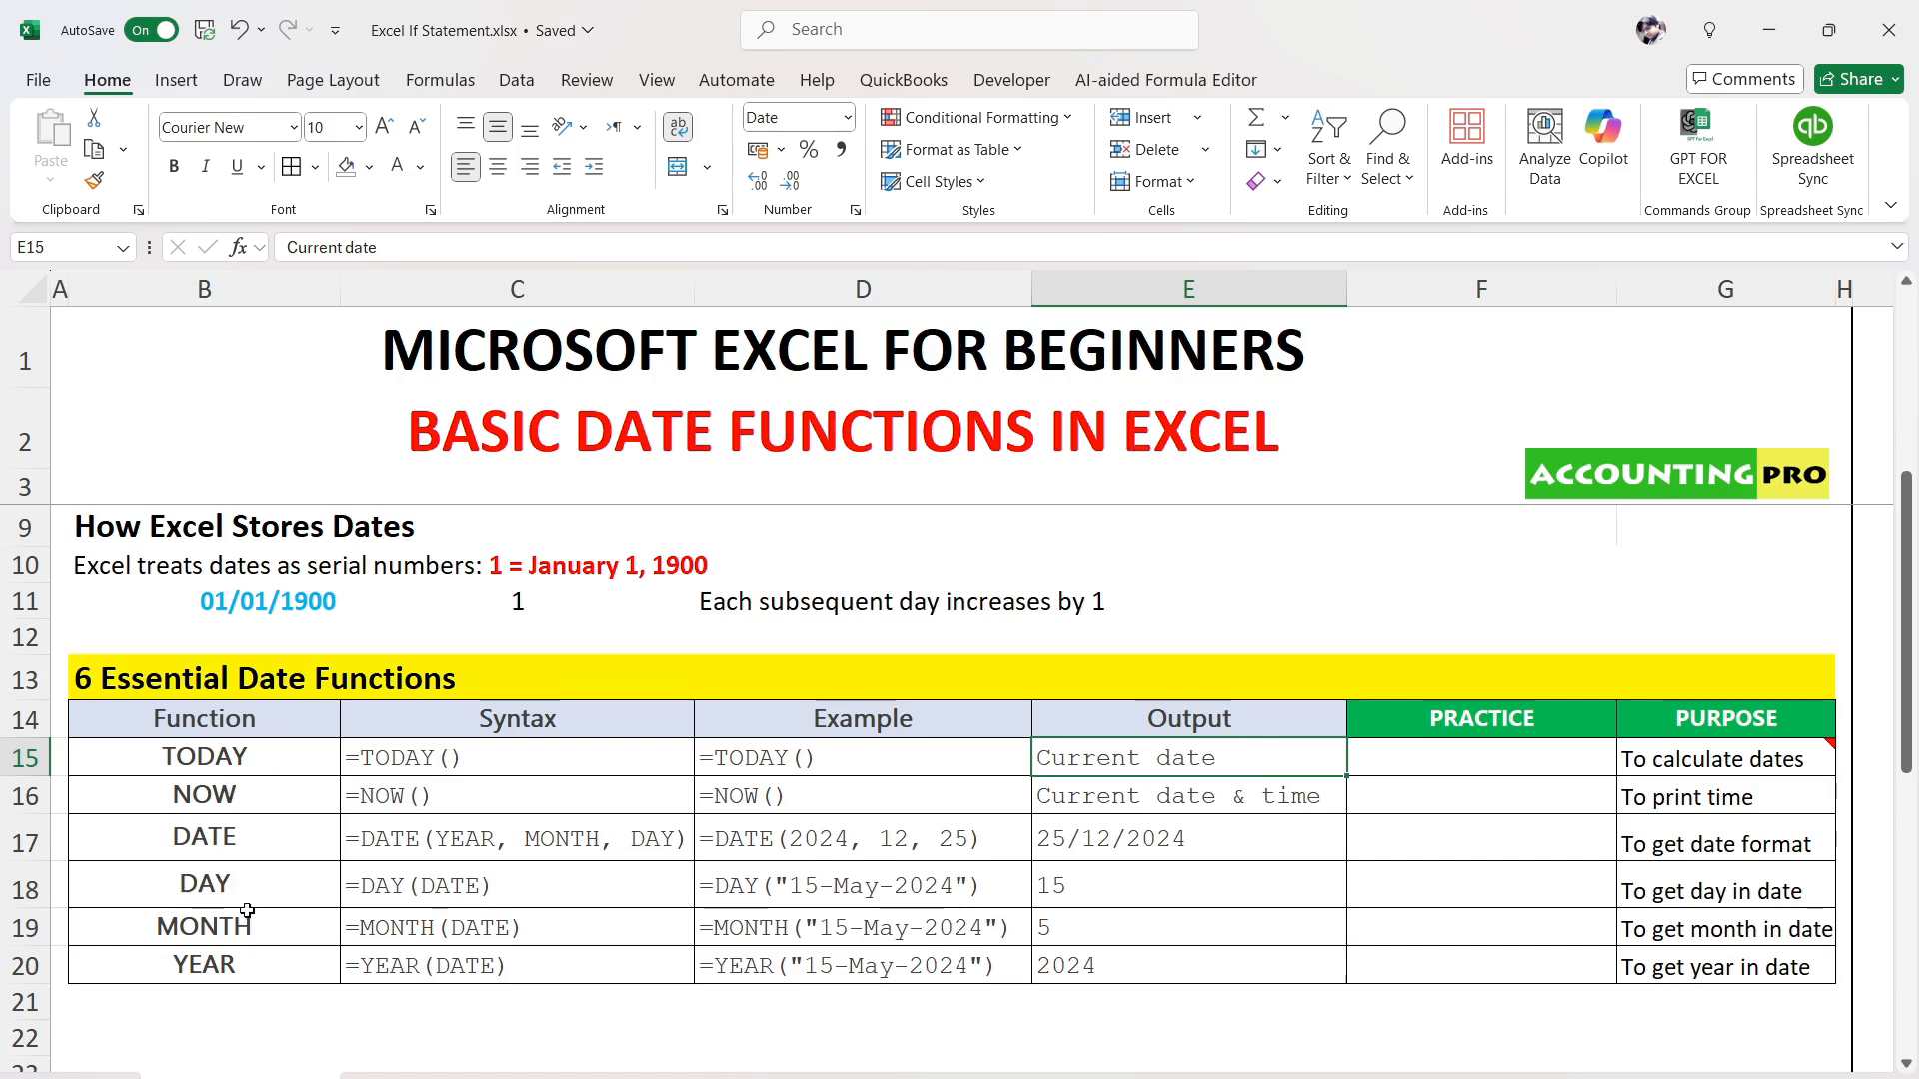
Colour the function name TODAY in cell B15 red
{"action": "left_click", "coordinate": [276, 748]}
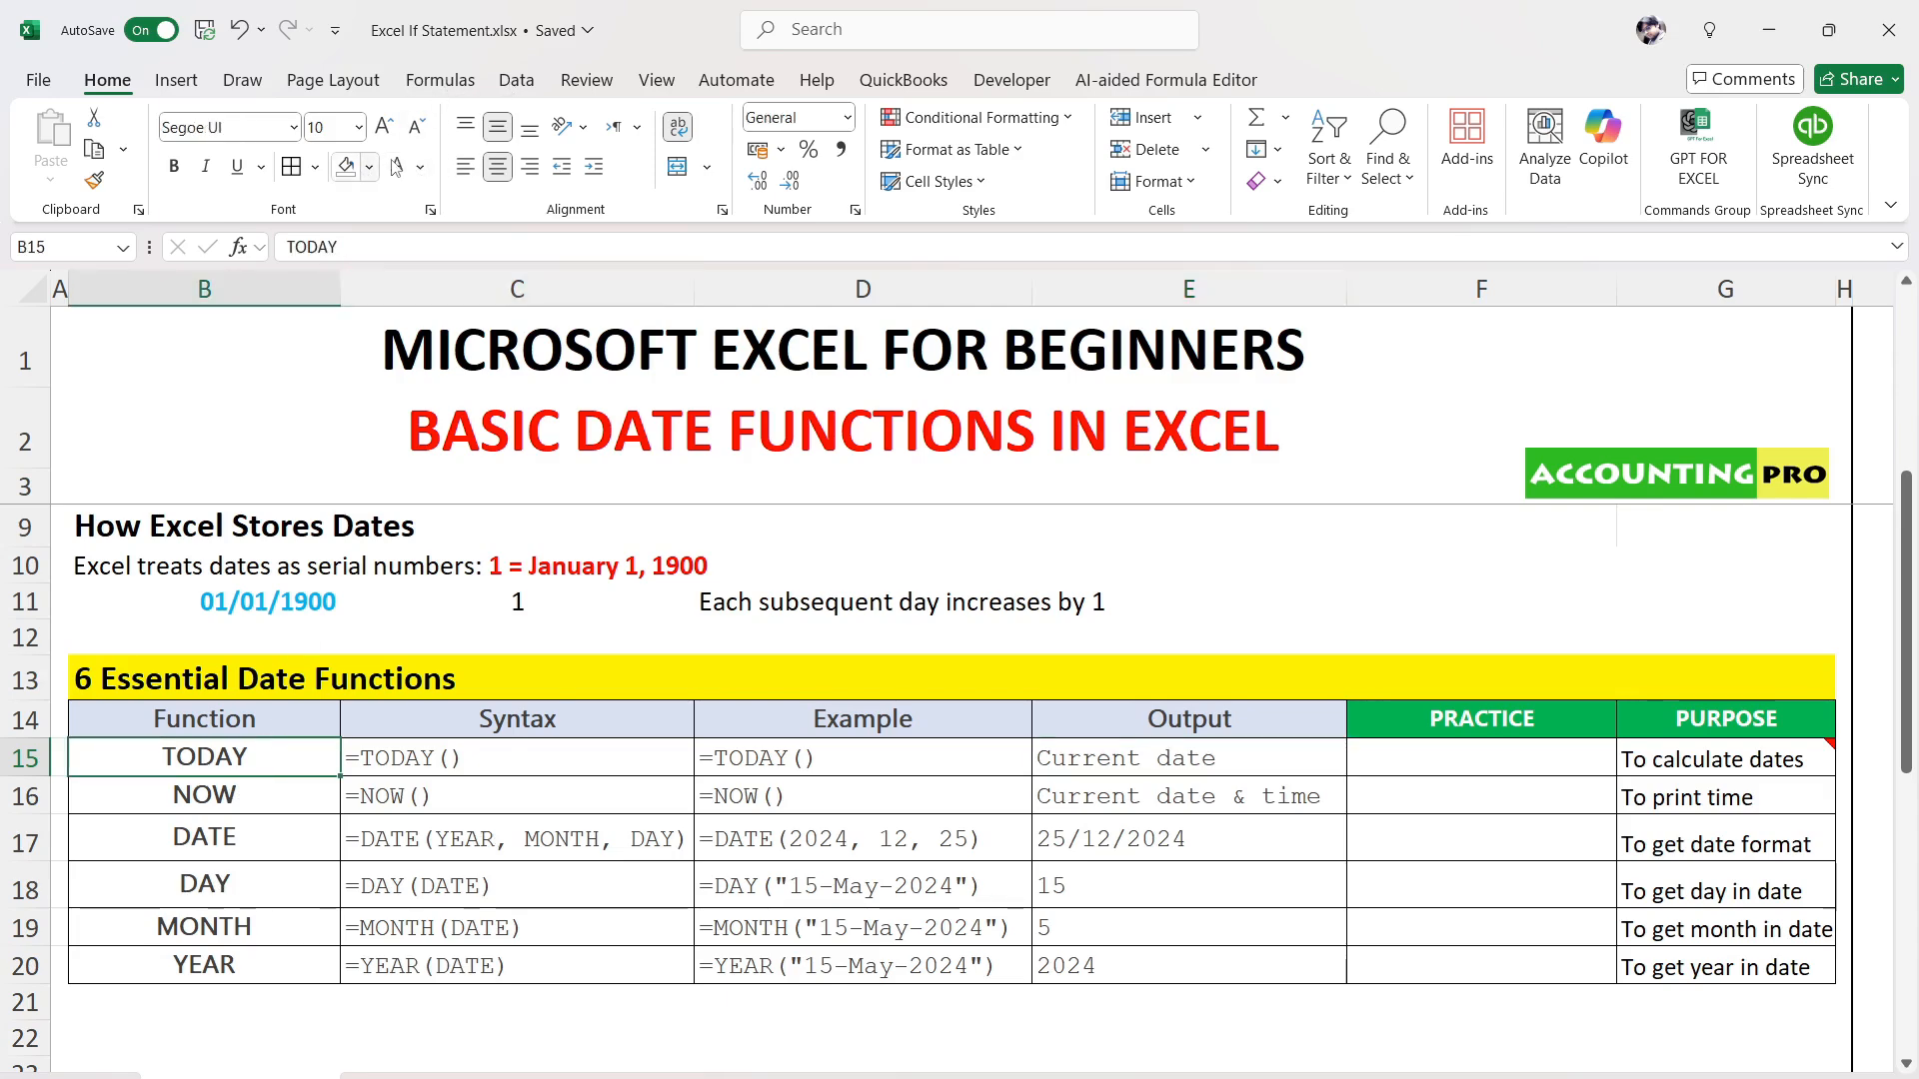
{"action": "left_click", "coordinate": [421, 166]}
{"action": "left_click", "coordinate": [444, 582]}
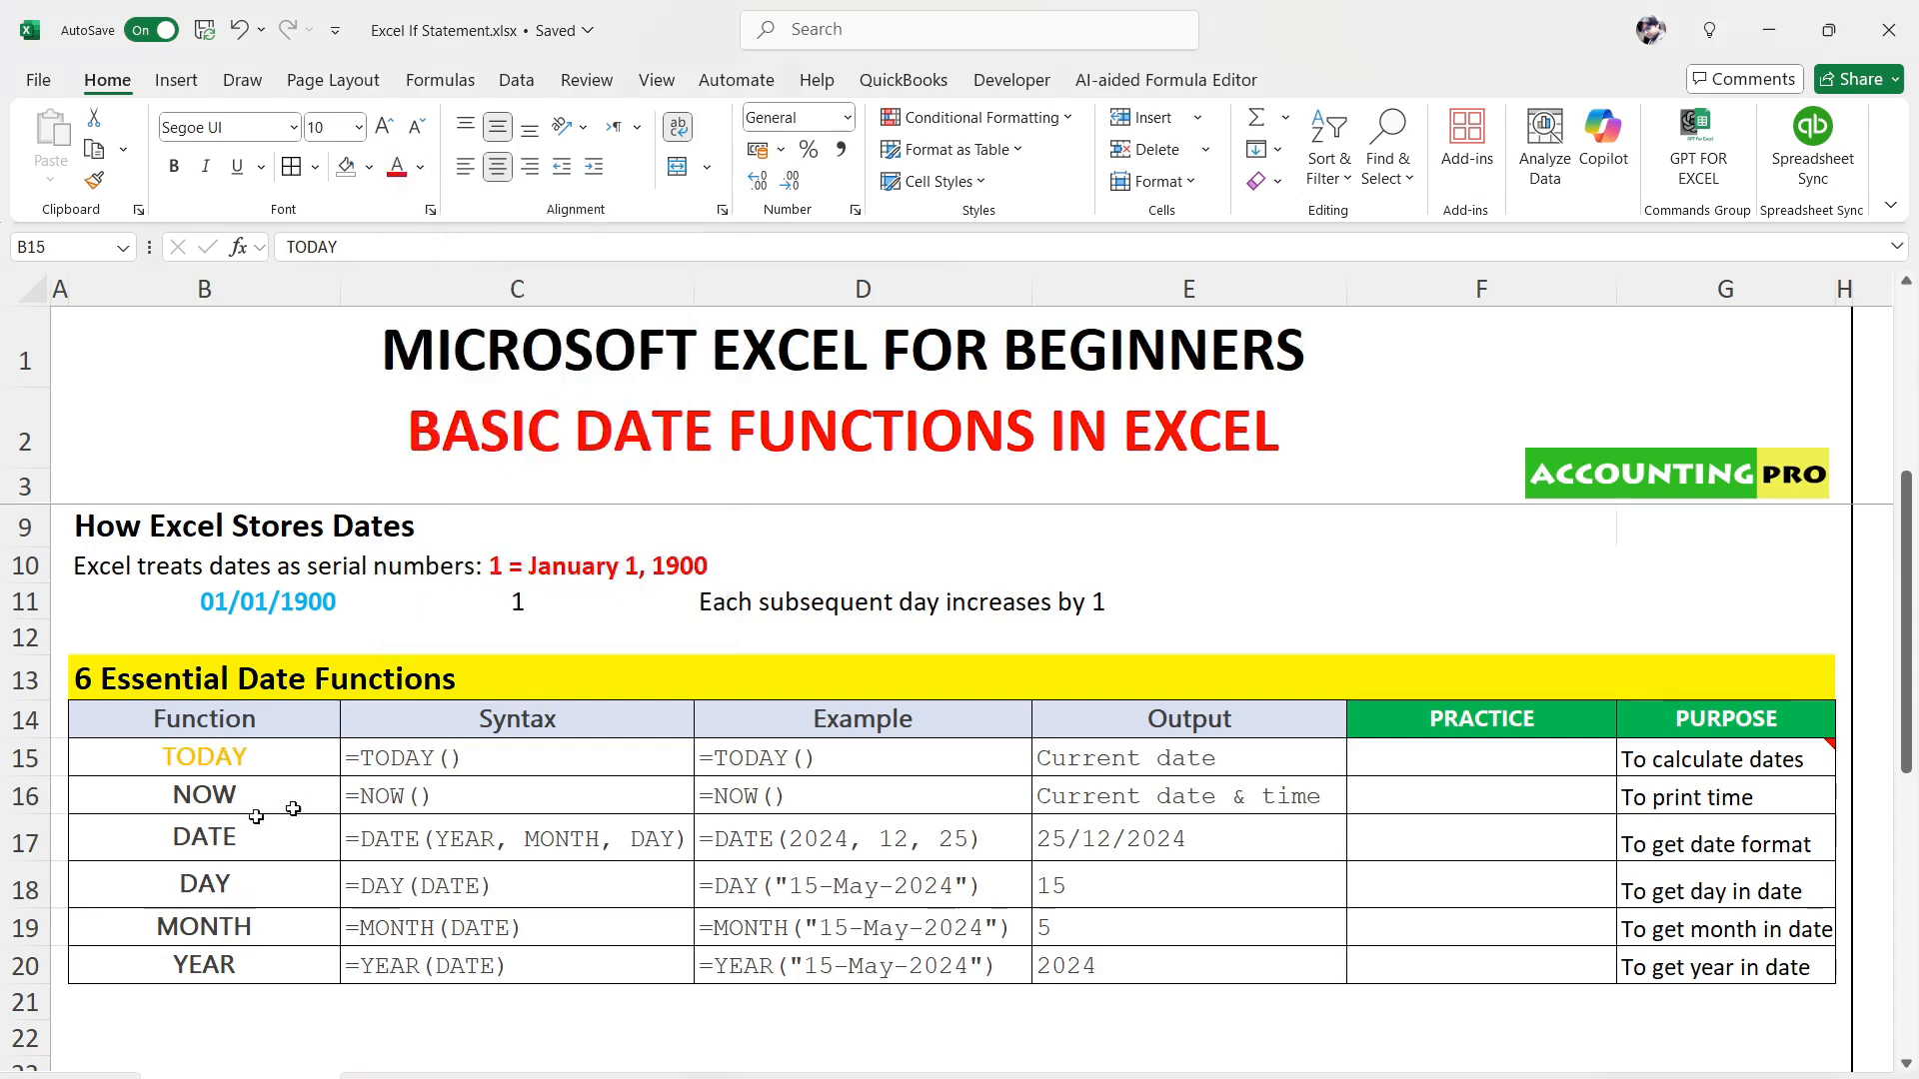
{"action": "left_click", "coordinate": [255, 842]}
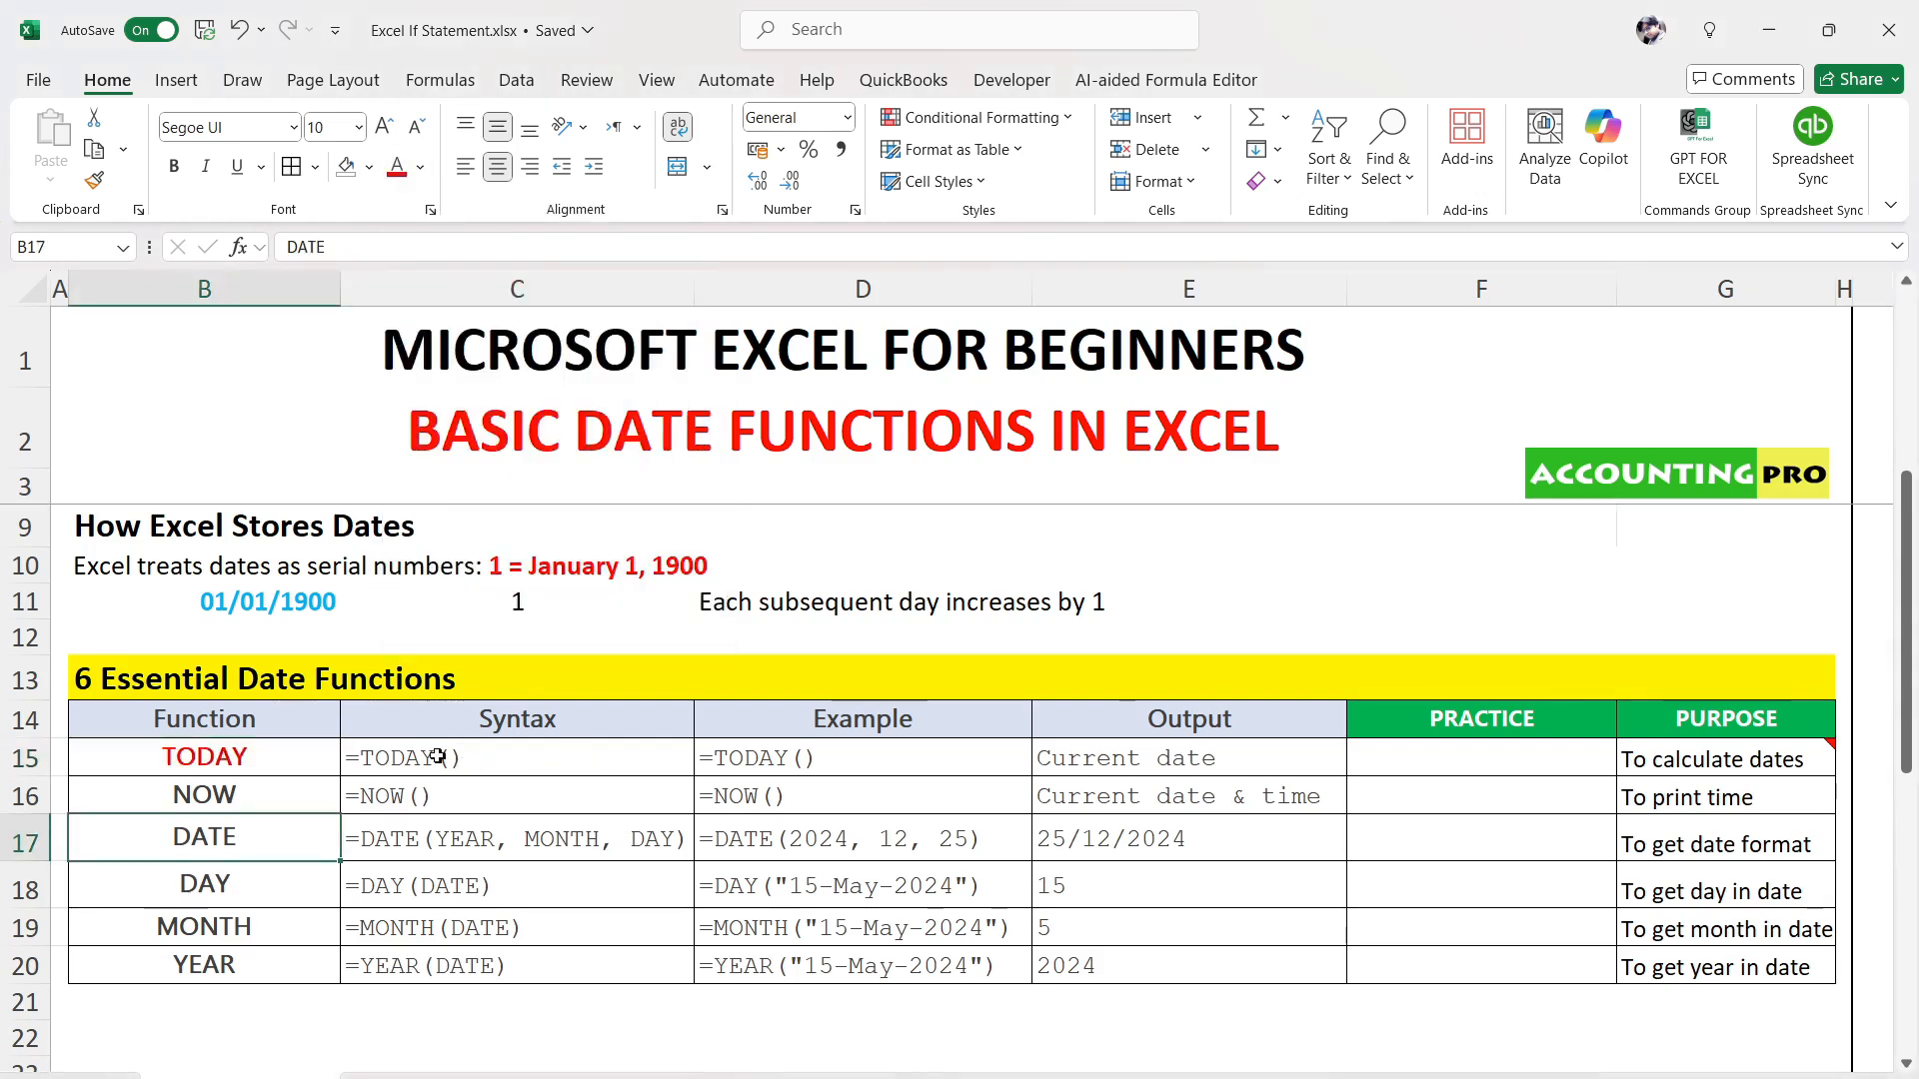
Review the TODAY example and output, and enter the formula =TODAY() in practice cell F15
{"action": "left_click", "coordinate": [762, 776]}
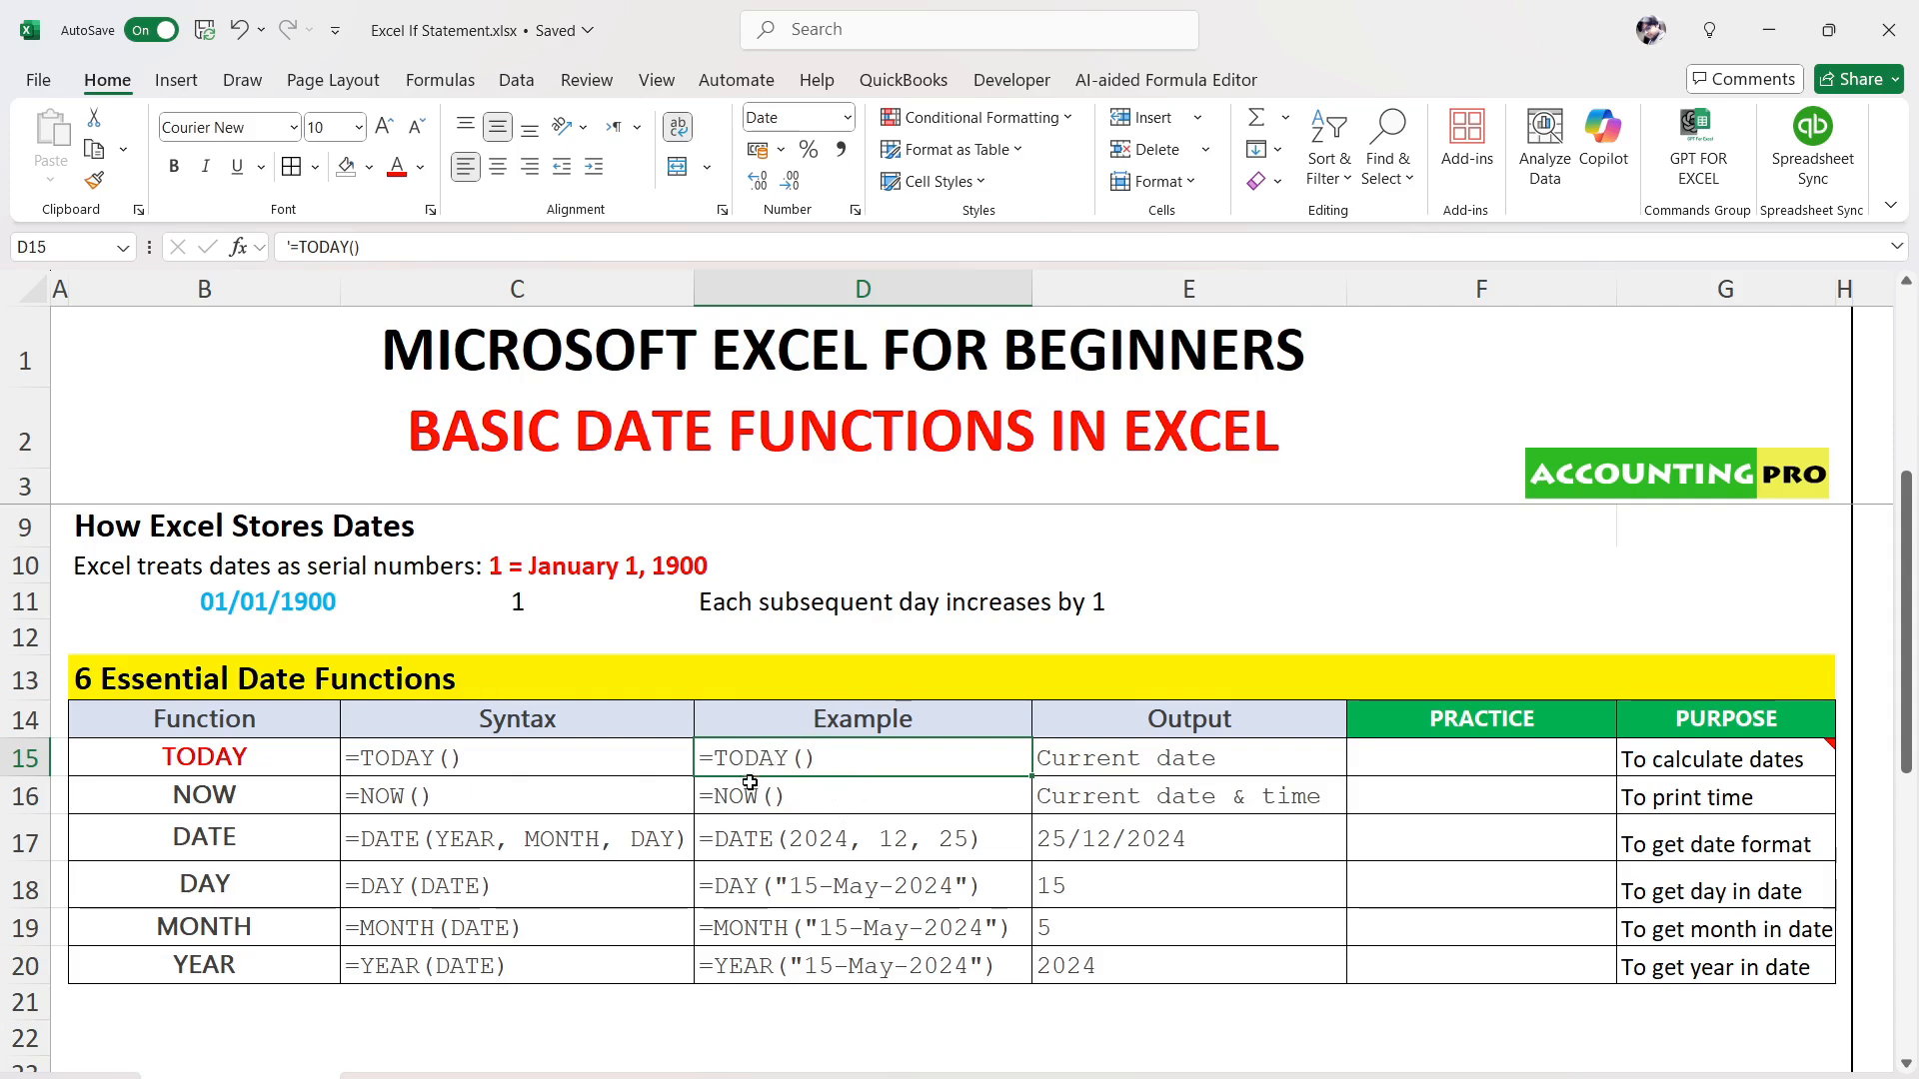
{"action": "left_click", "coordinate": [1207, 764]}
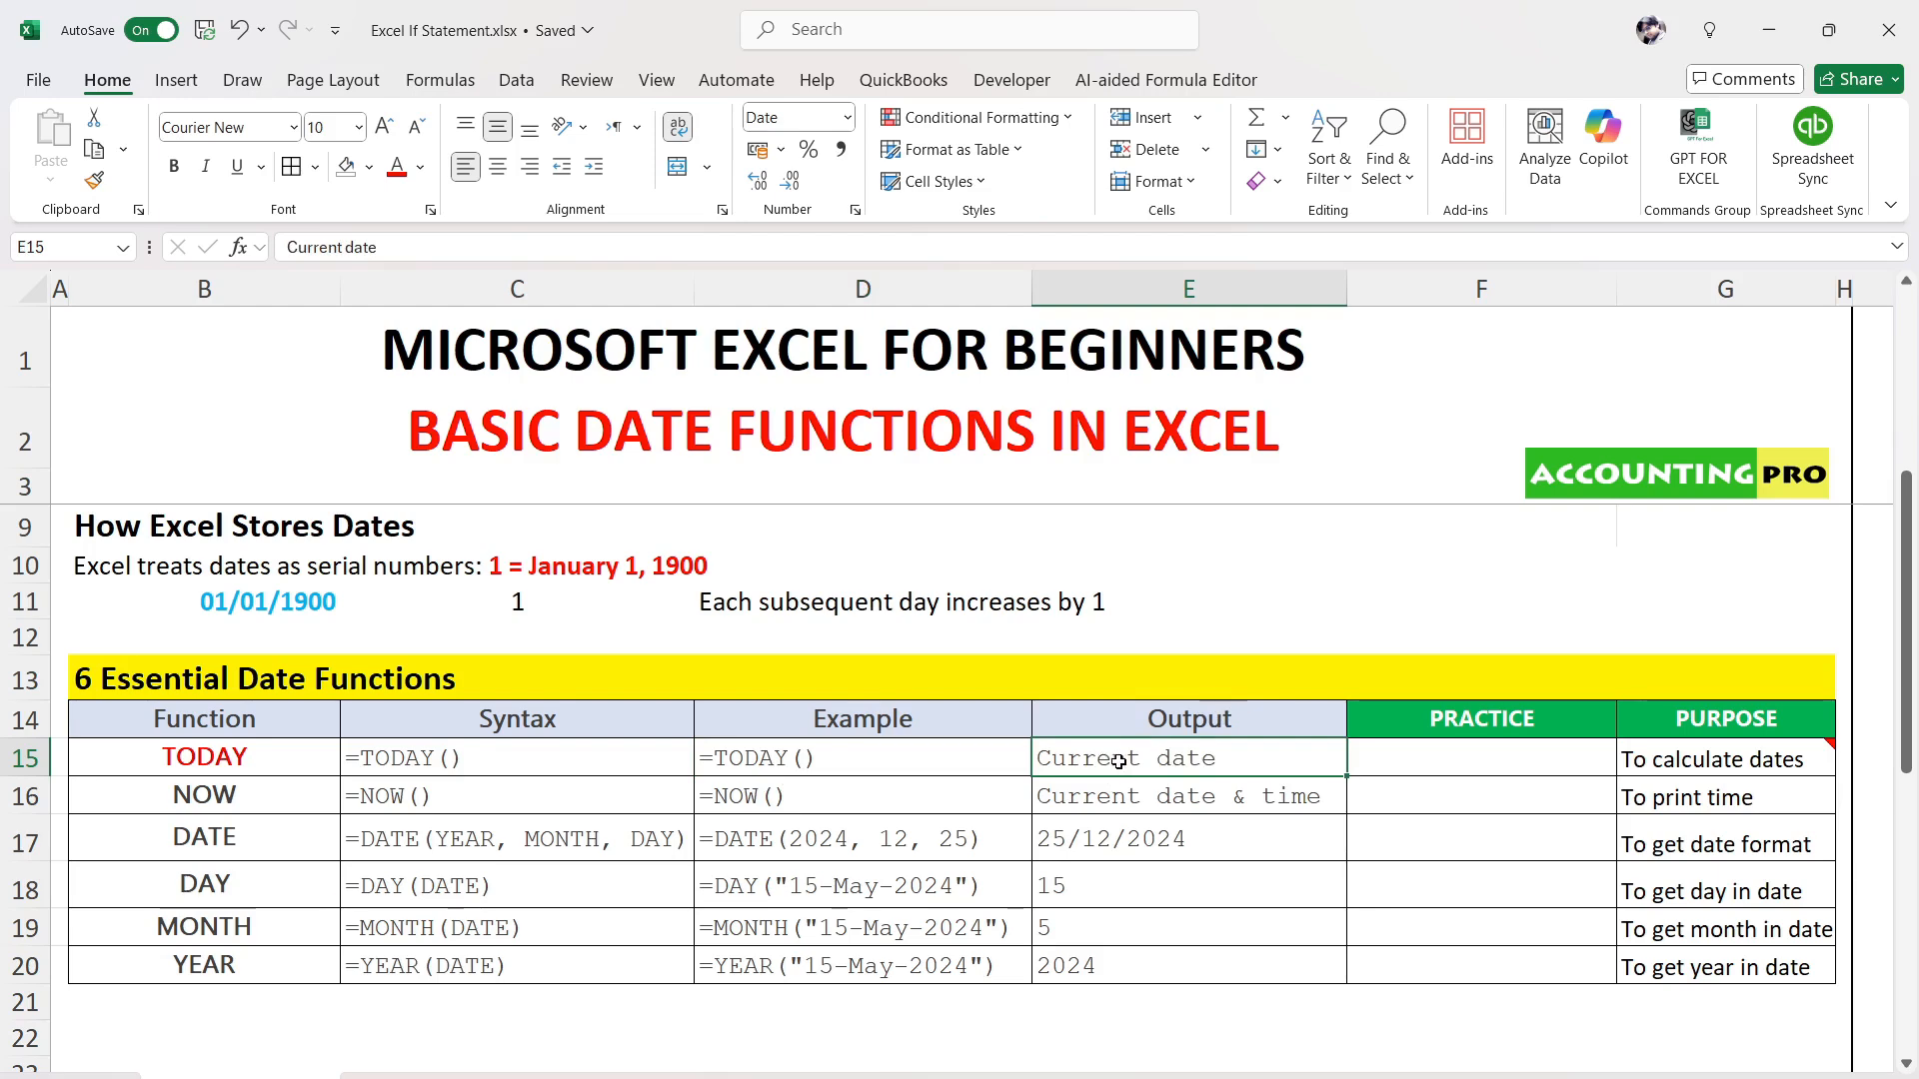
{"action": "left_click", "coordinate": [1506, 753]}
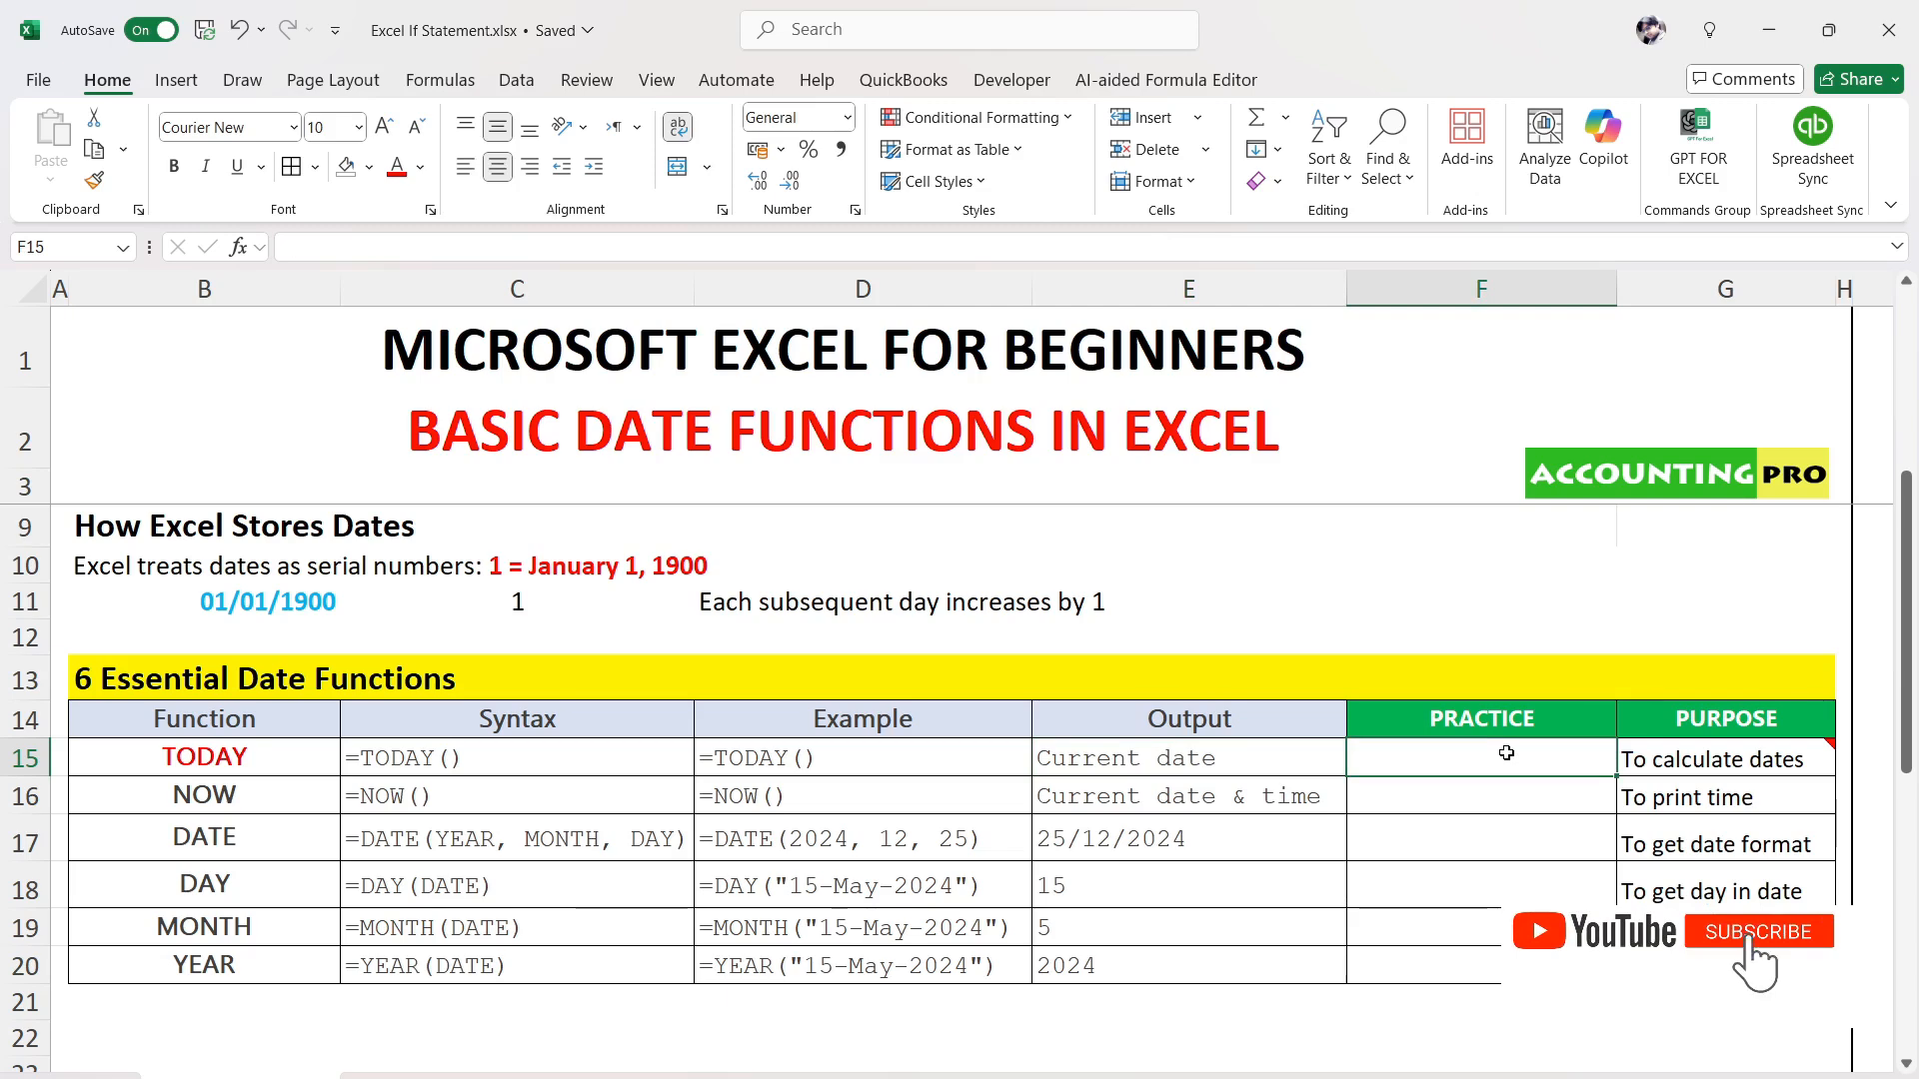
{"action": "type", "text": "="}
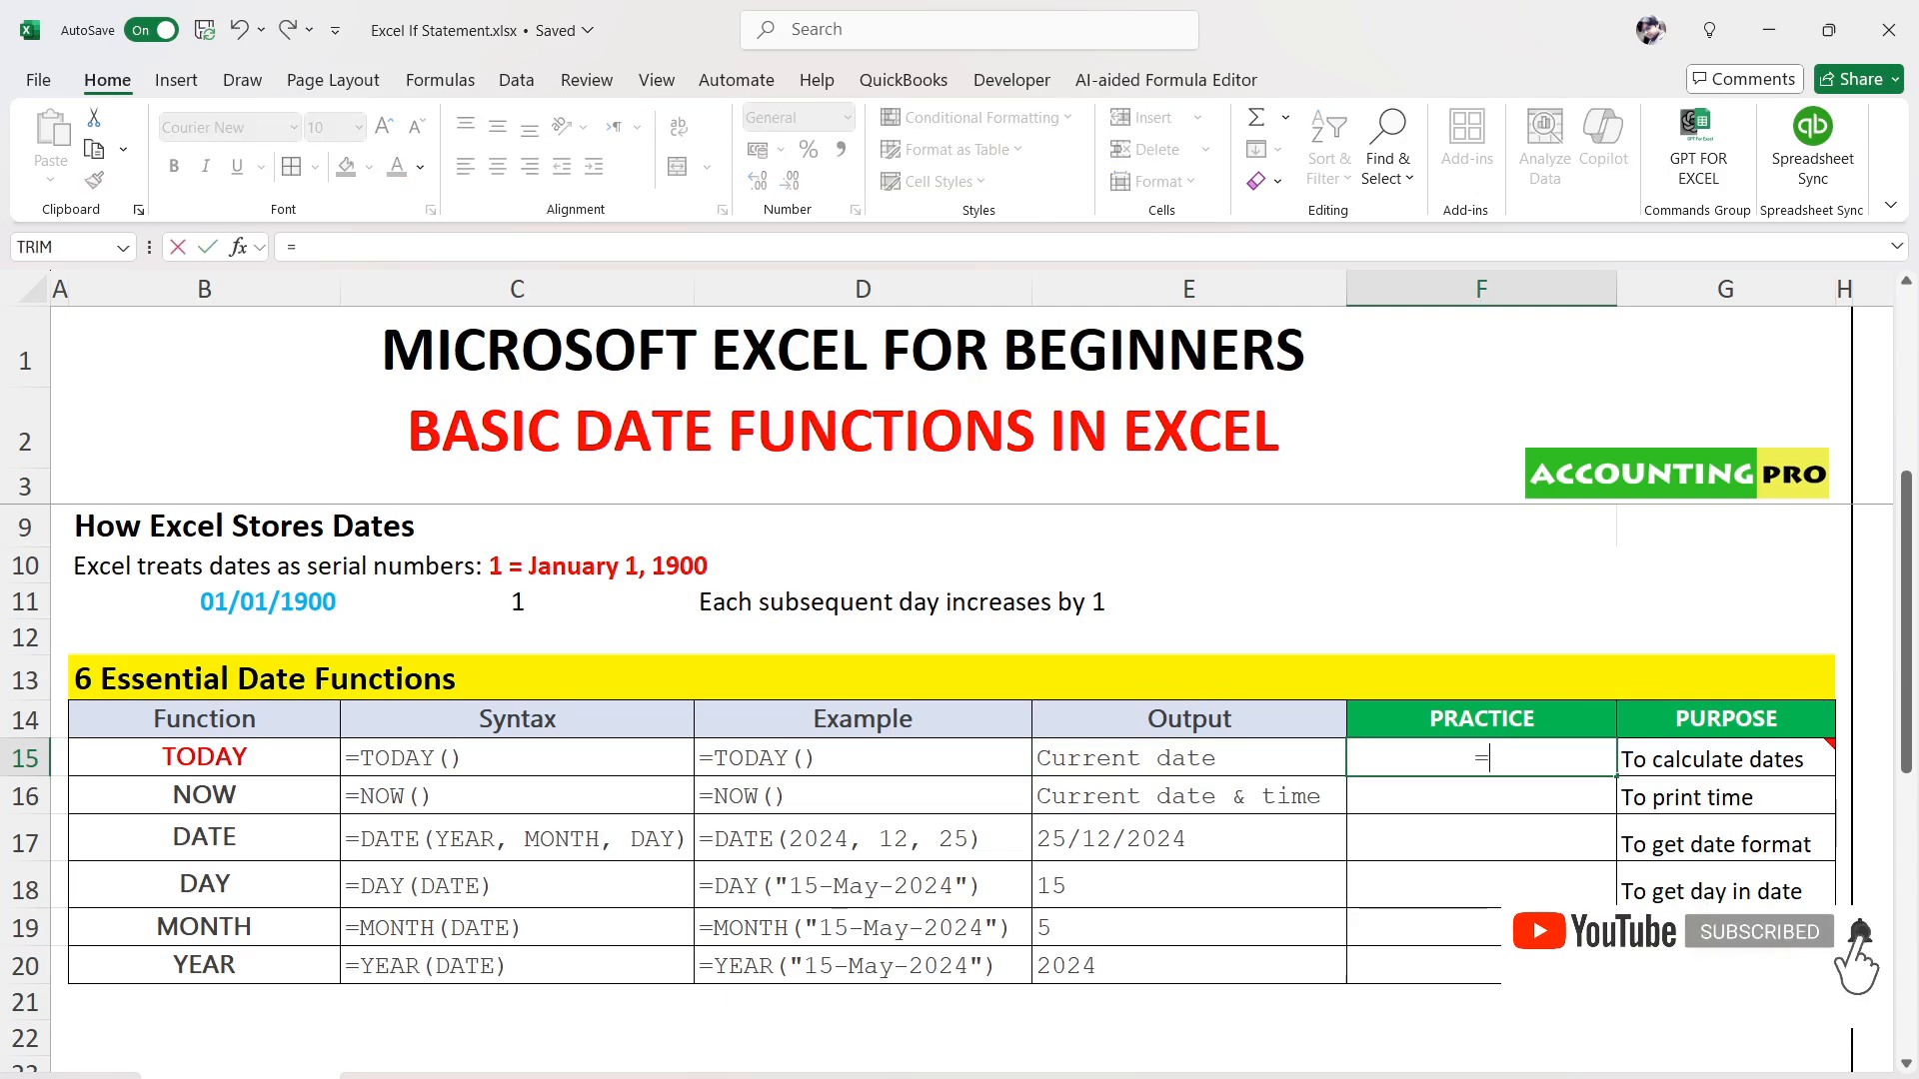
{"action": "type", "text": "today"}
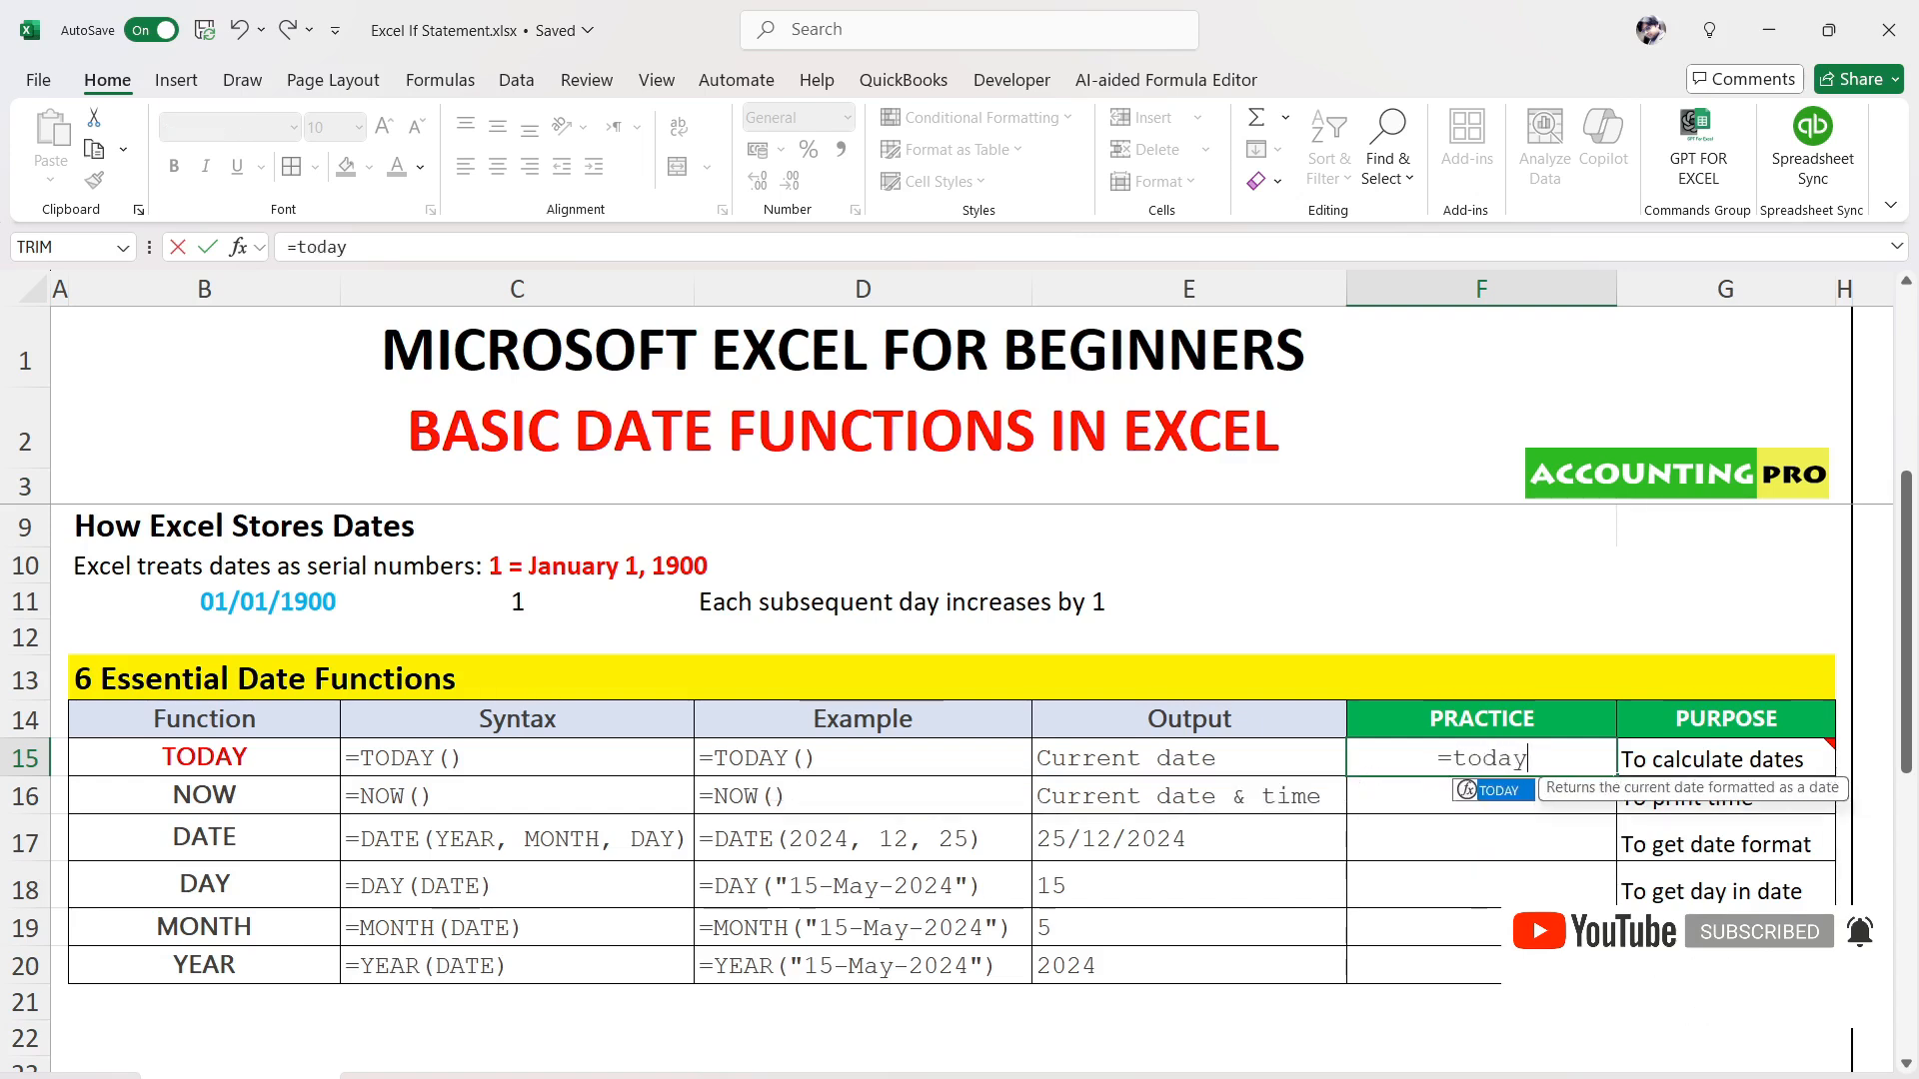
{"action": "type", "text": "()"}
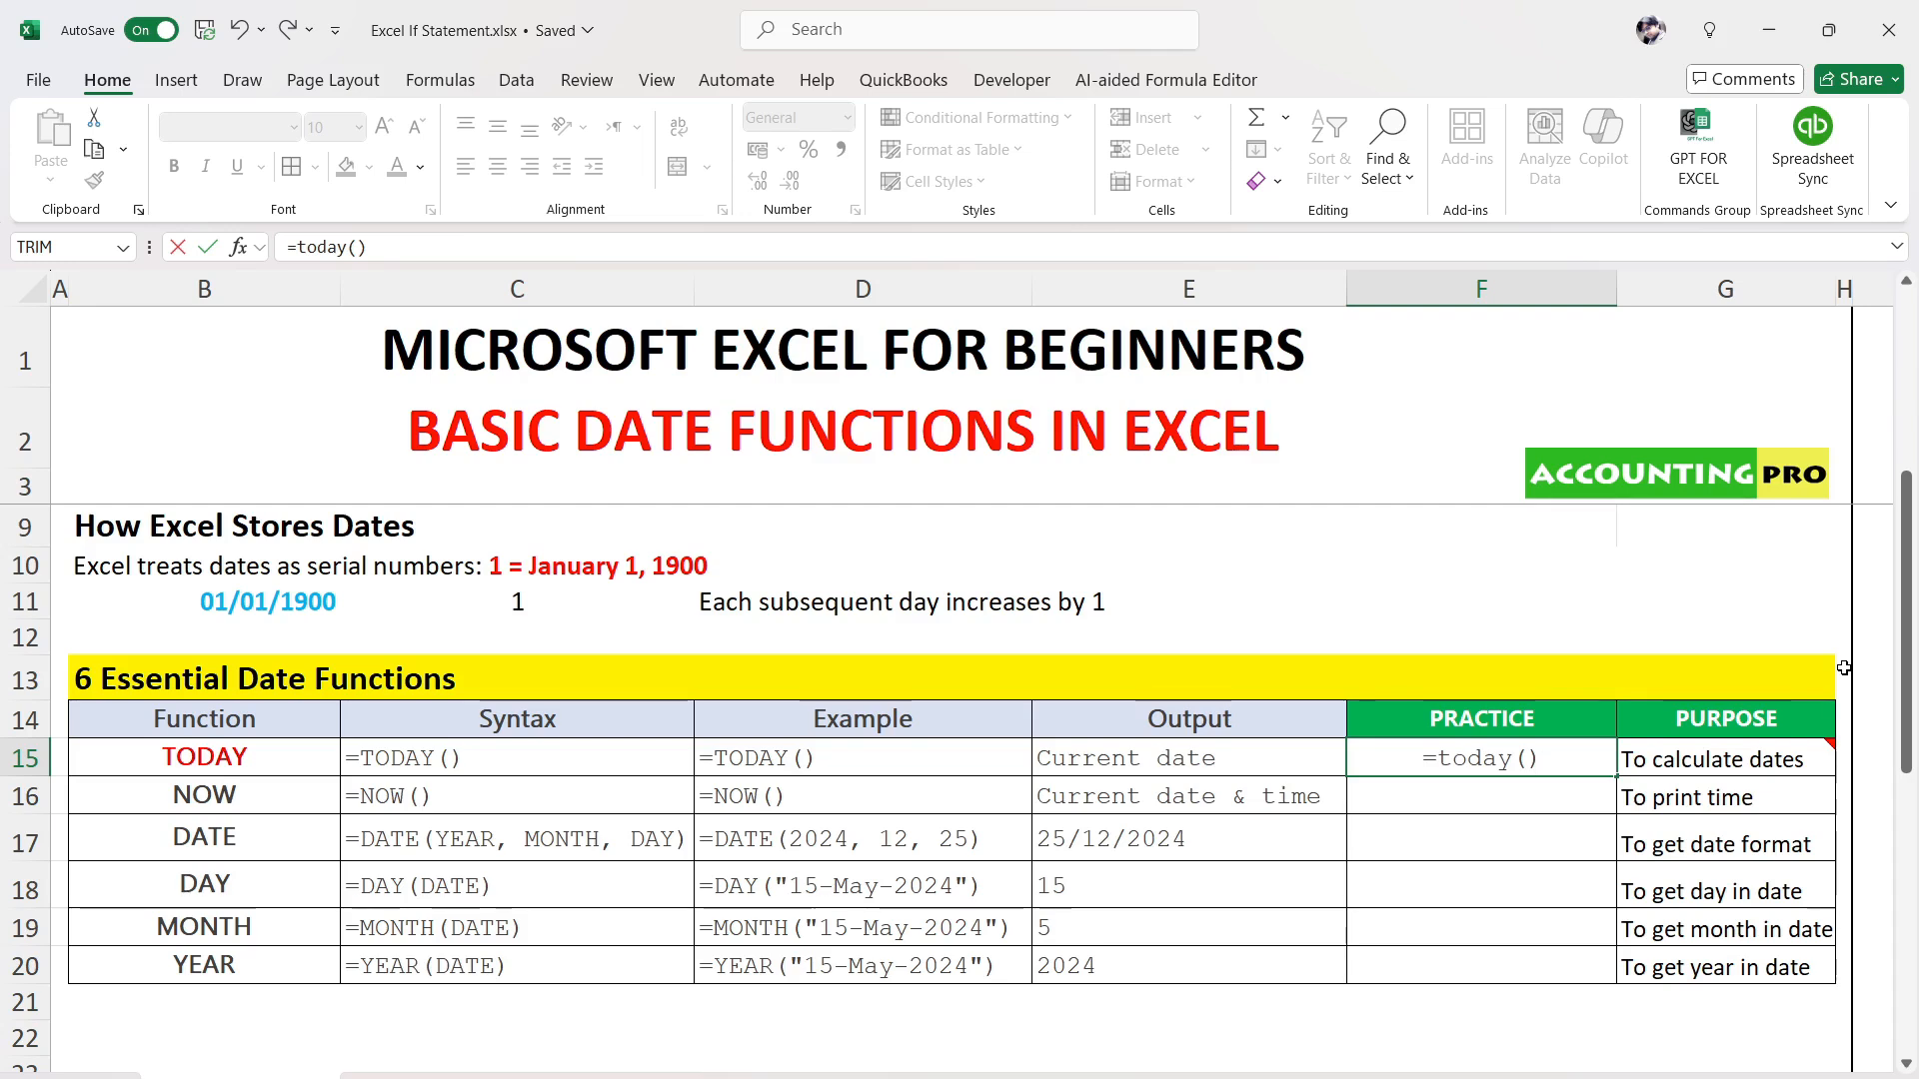
{"action": "key", "text": "Return"}
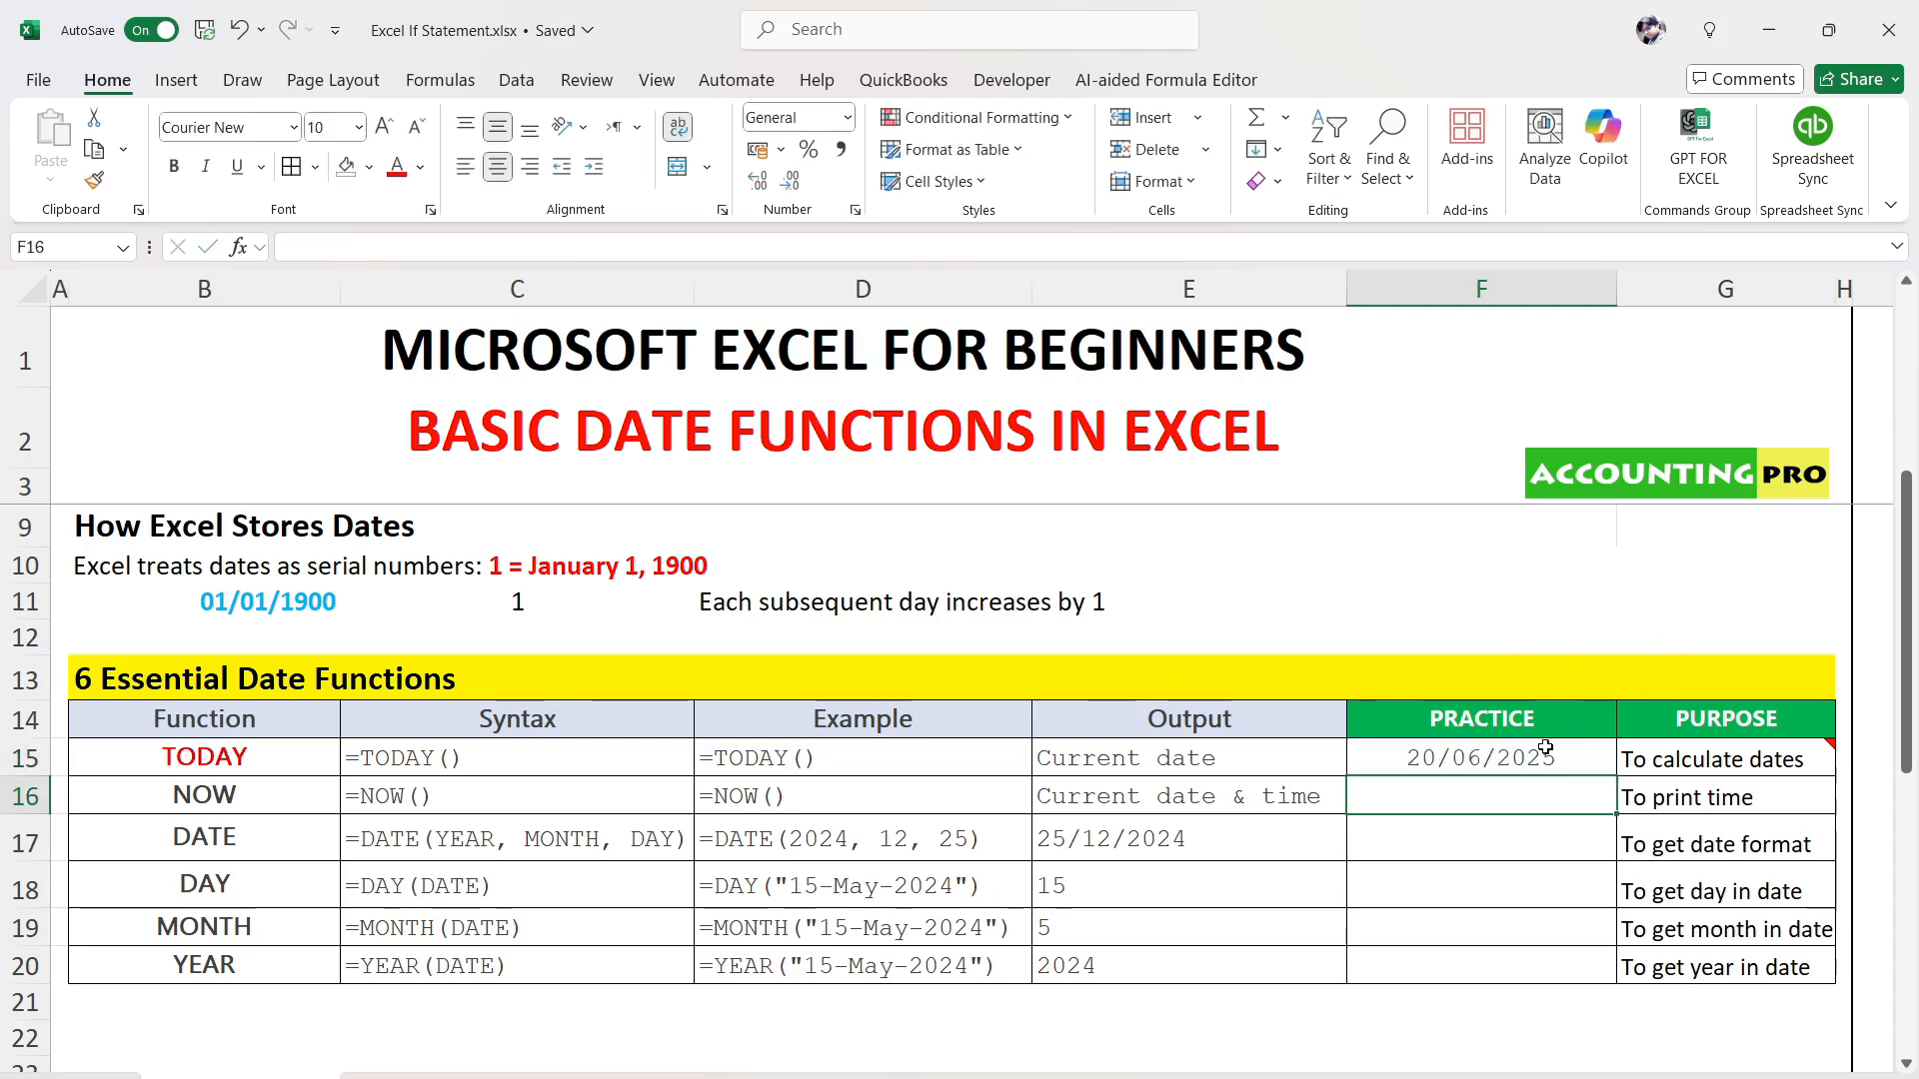
Inspect the TODAY formula in F15 without changing it, and read the note attached to purpose cell G15
{"action": "left_click", "coordinate": [1444, 770]}
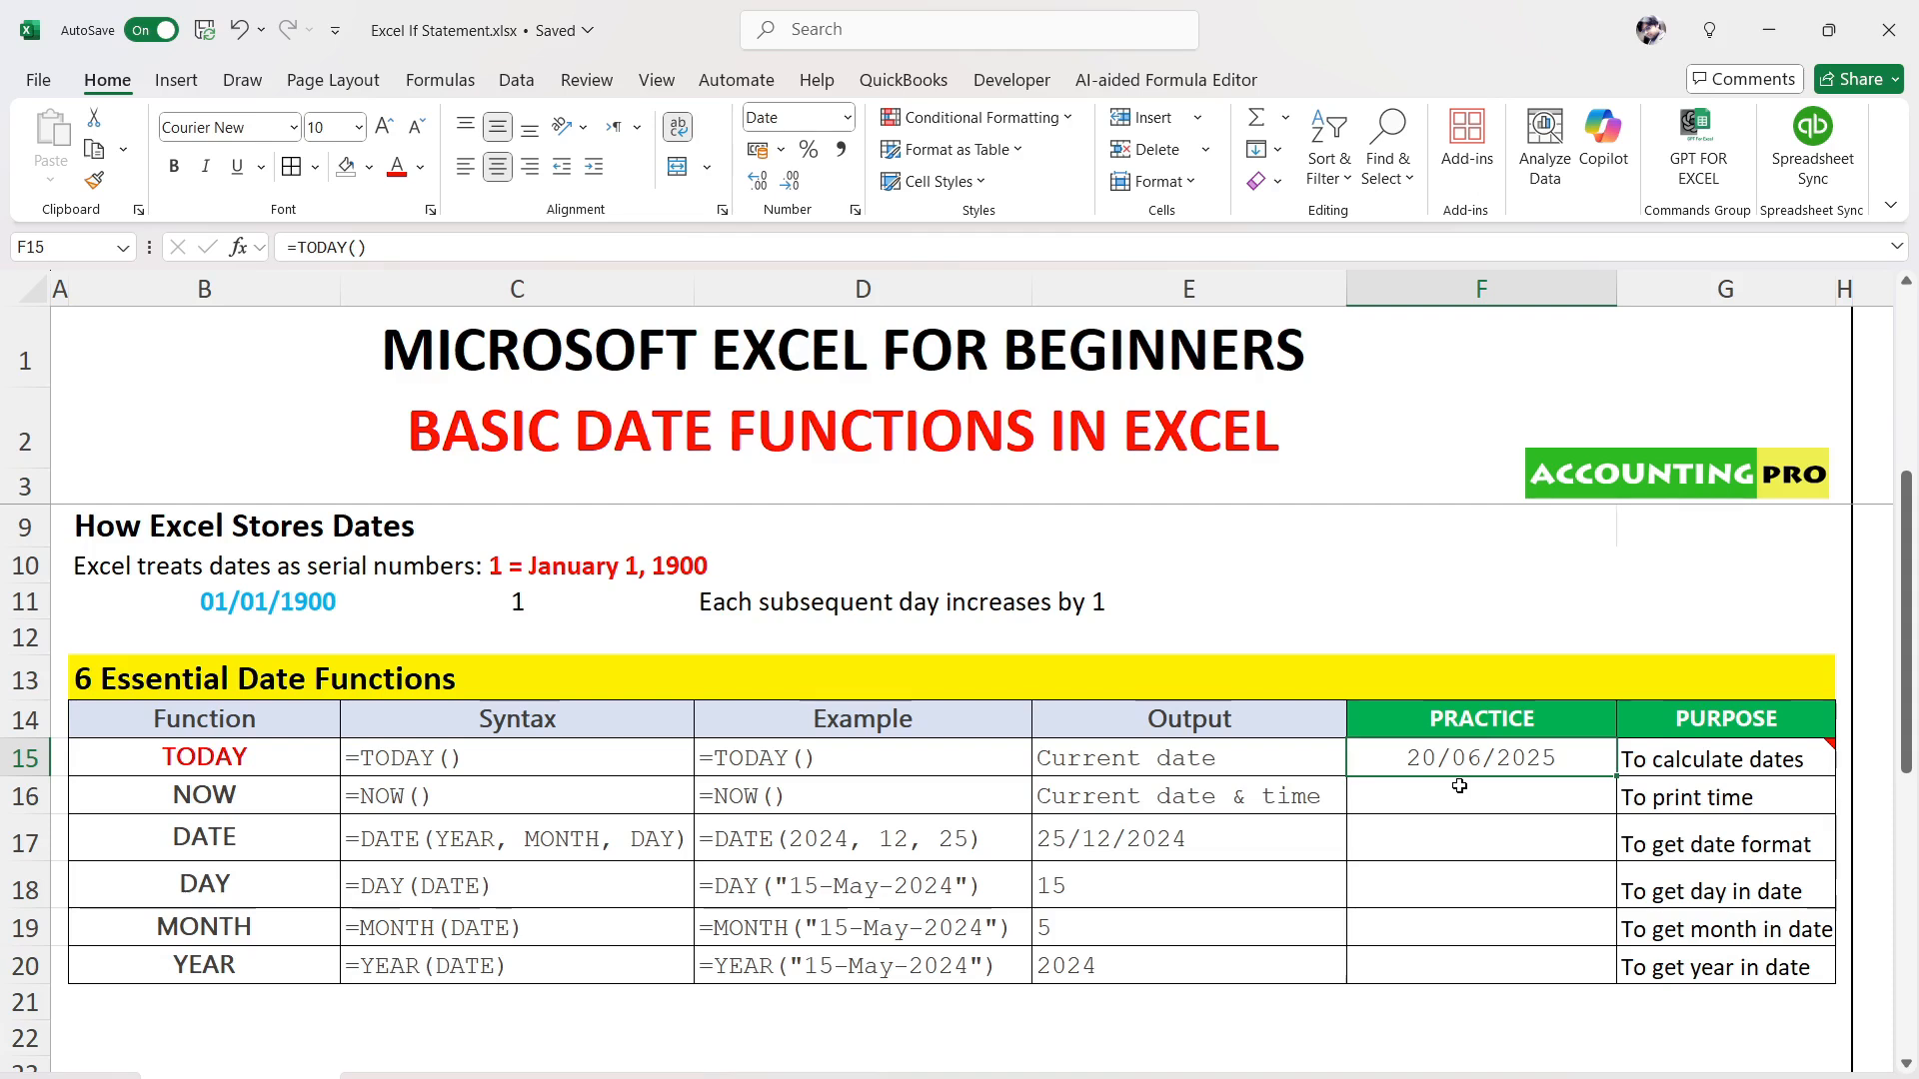
{"action": "double_click", "coordinate": [1410, 758]}
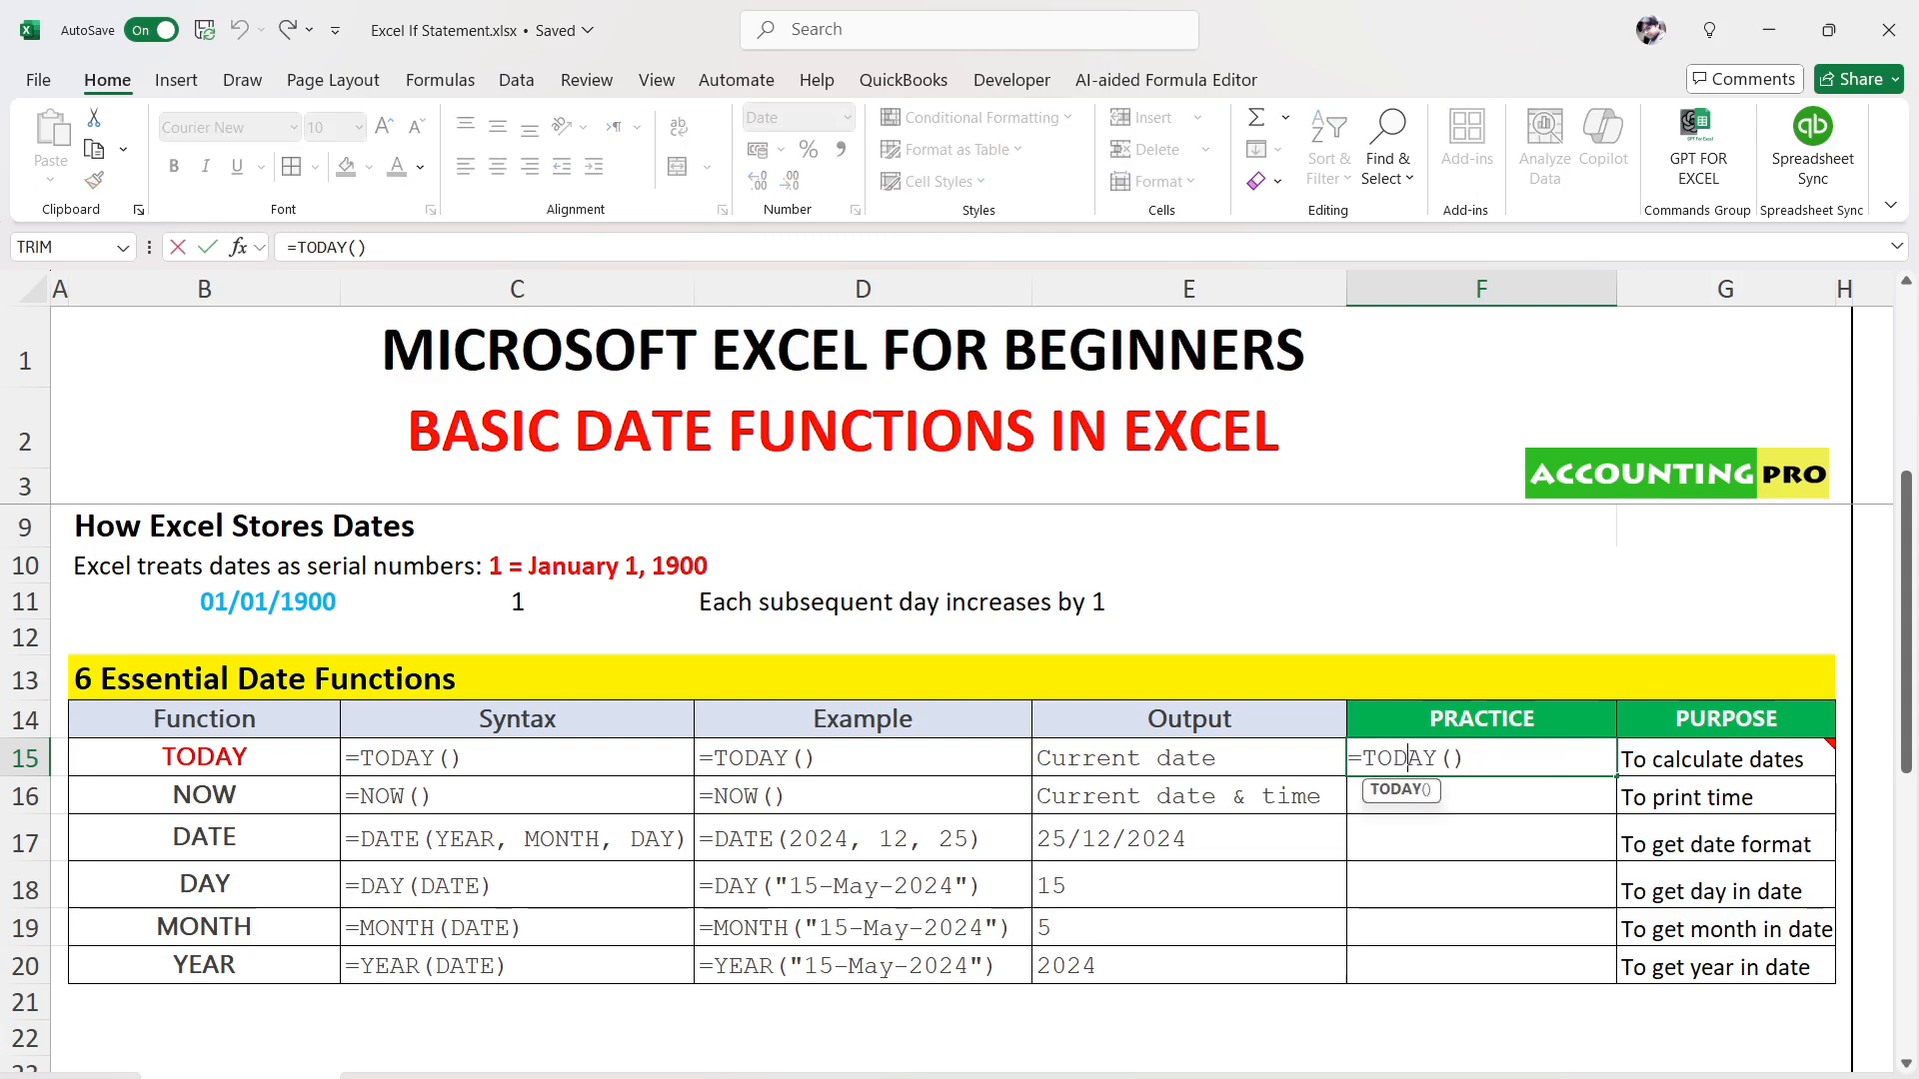
{"action": "key", "text": "Escape"}
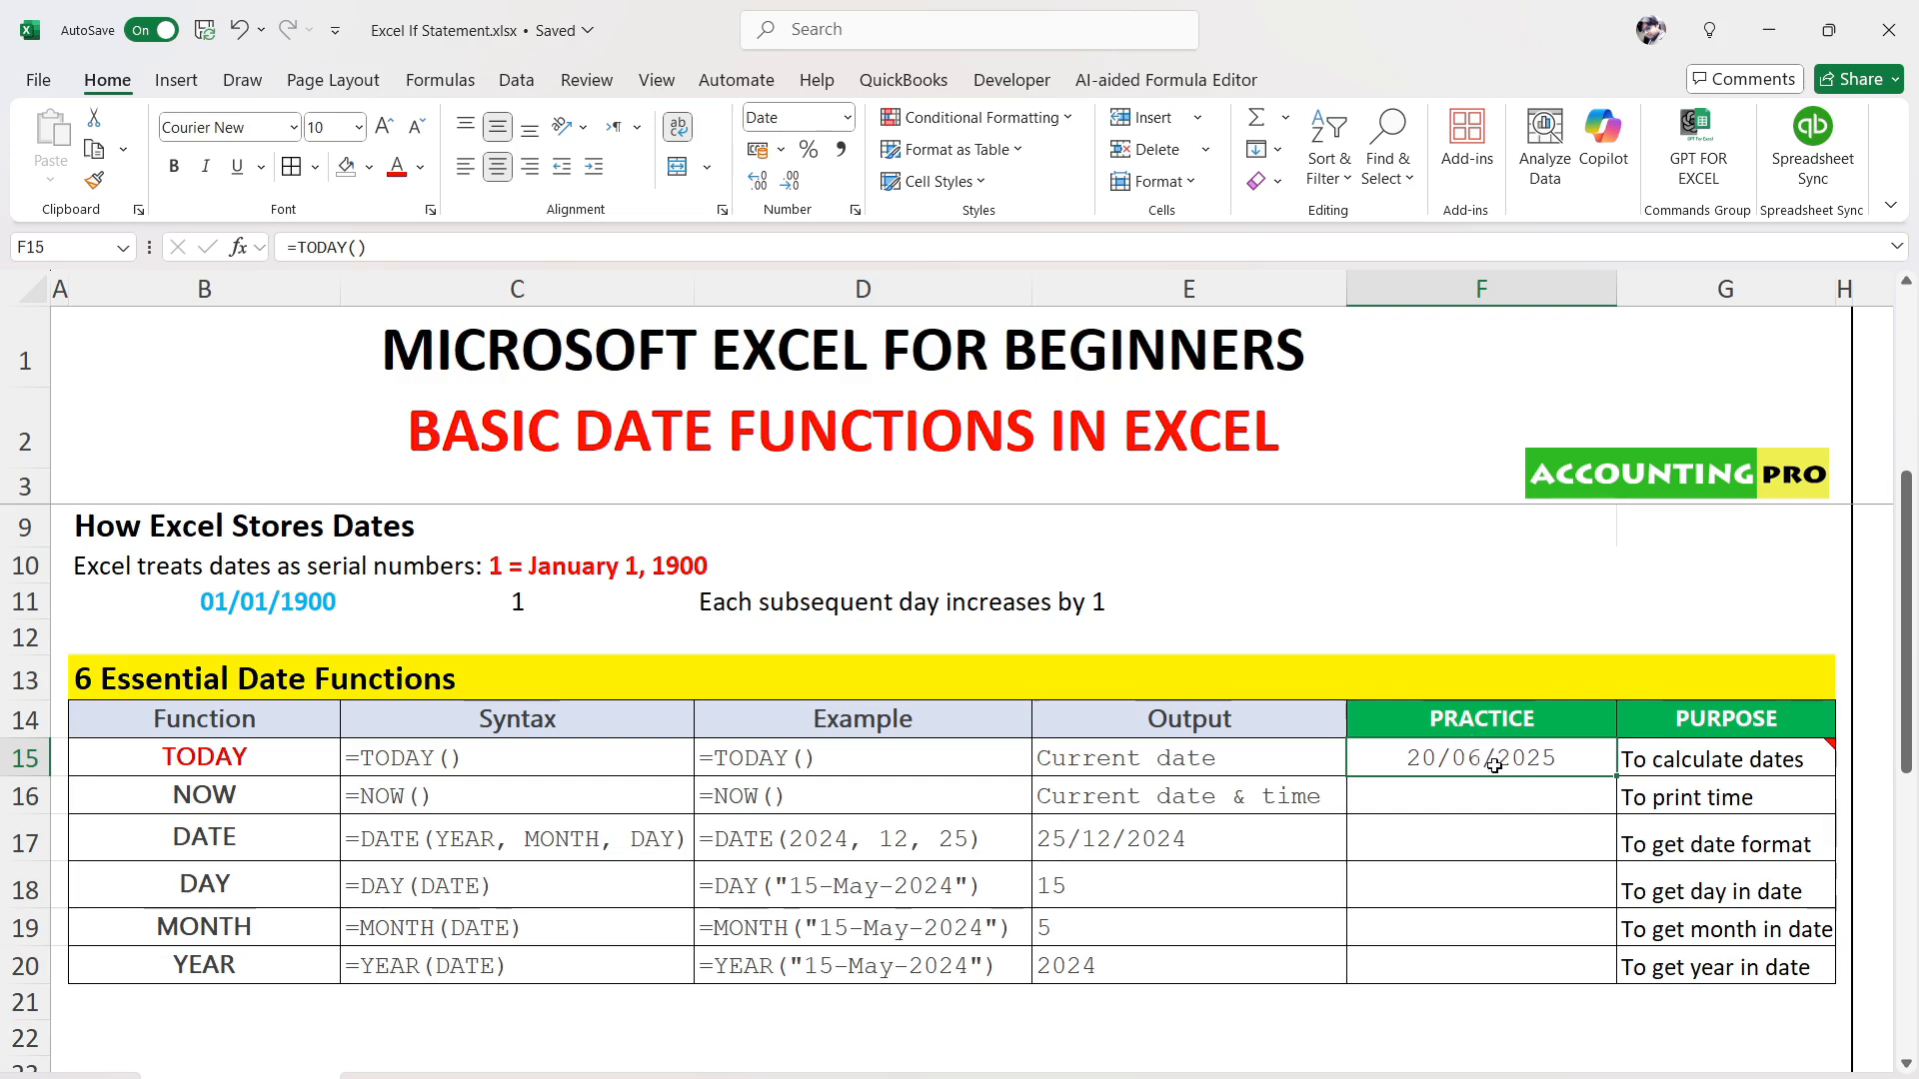
{"action": "left_click", "coordinate": [1777, 757]}
{"action": "mouse_move", "coordinate": [1823, 751]}
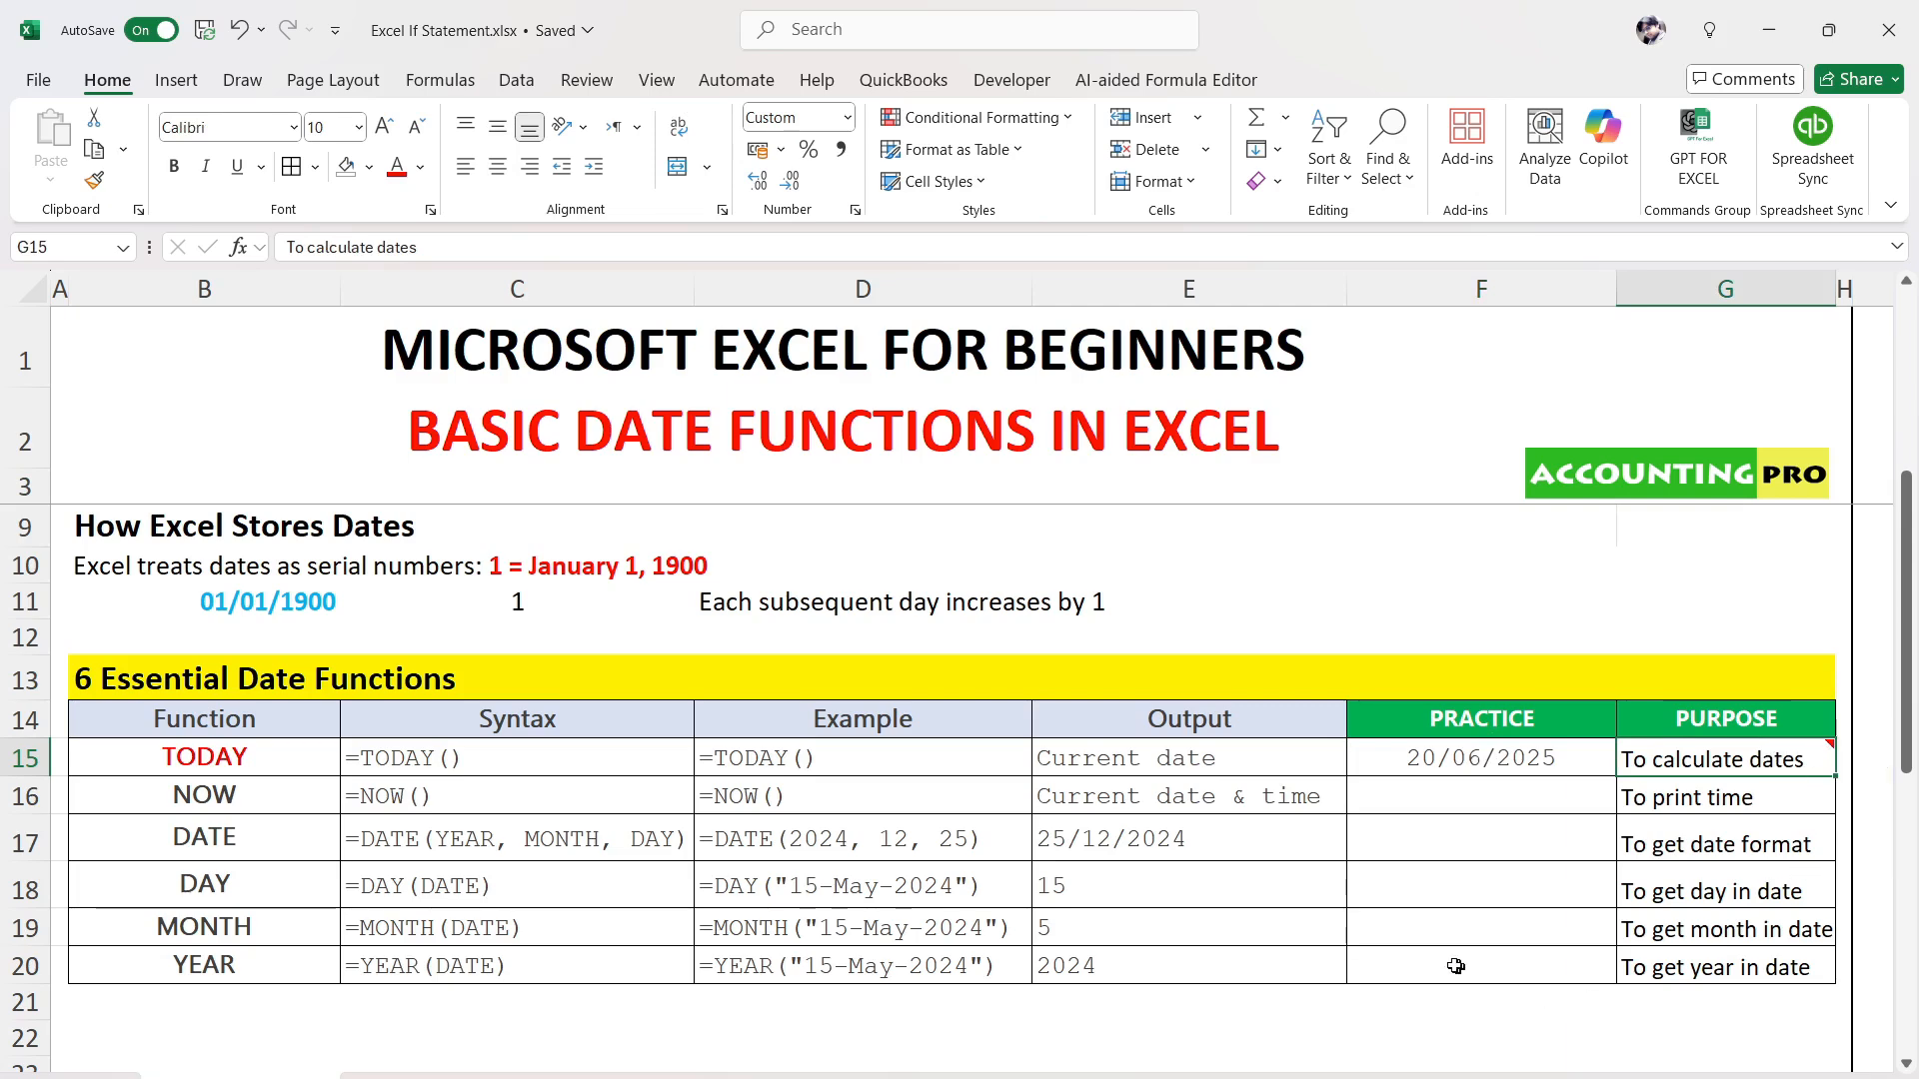
{"action": "left_click_drag", "start_coordinate": [1299, 1074], "coordinate": [1321, 1074]}
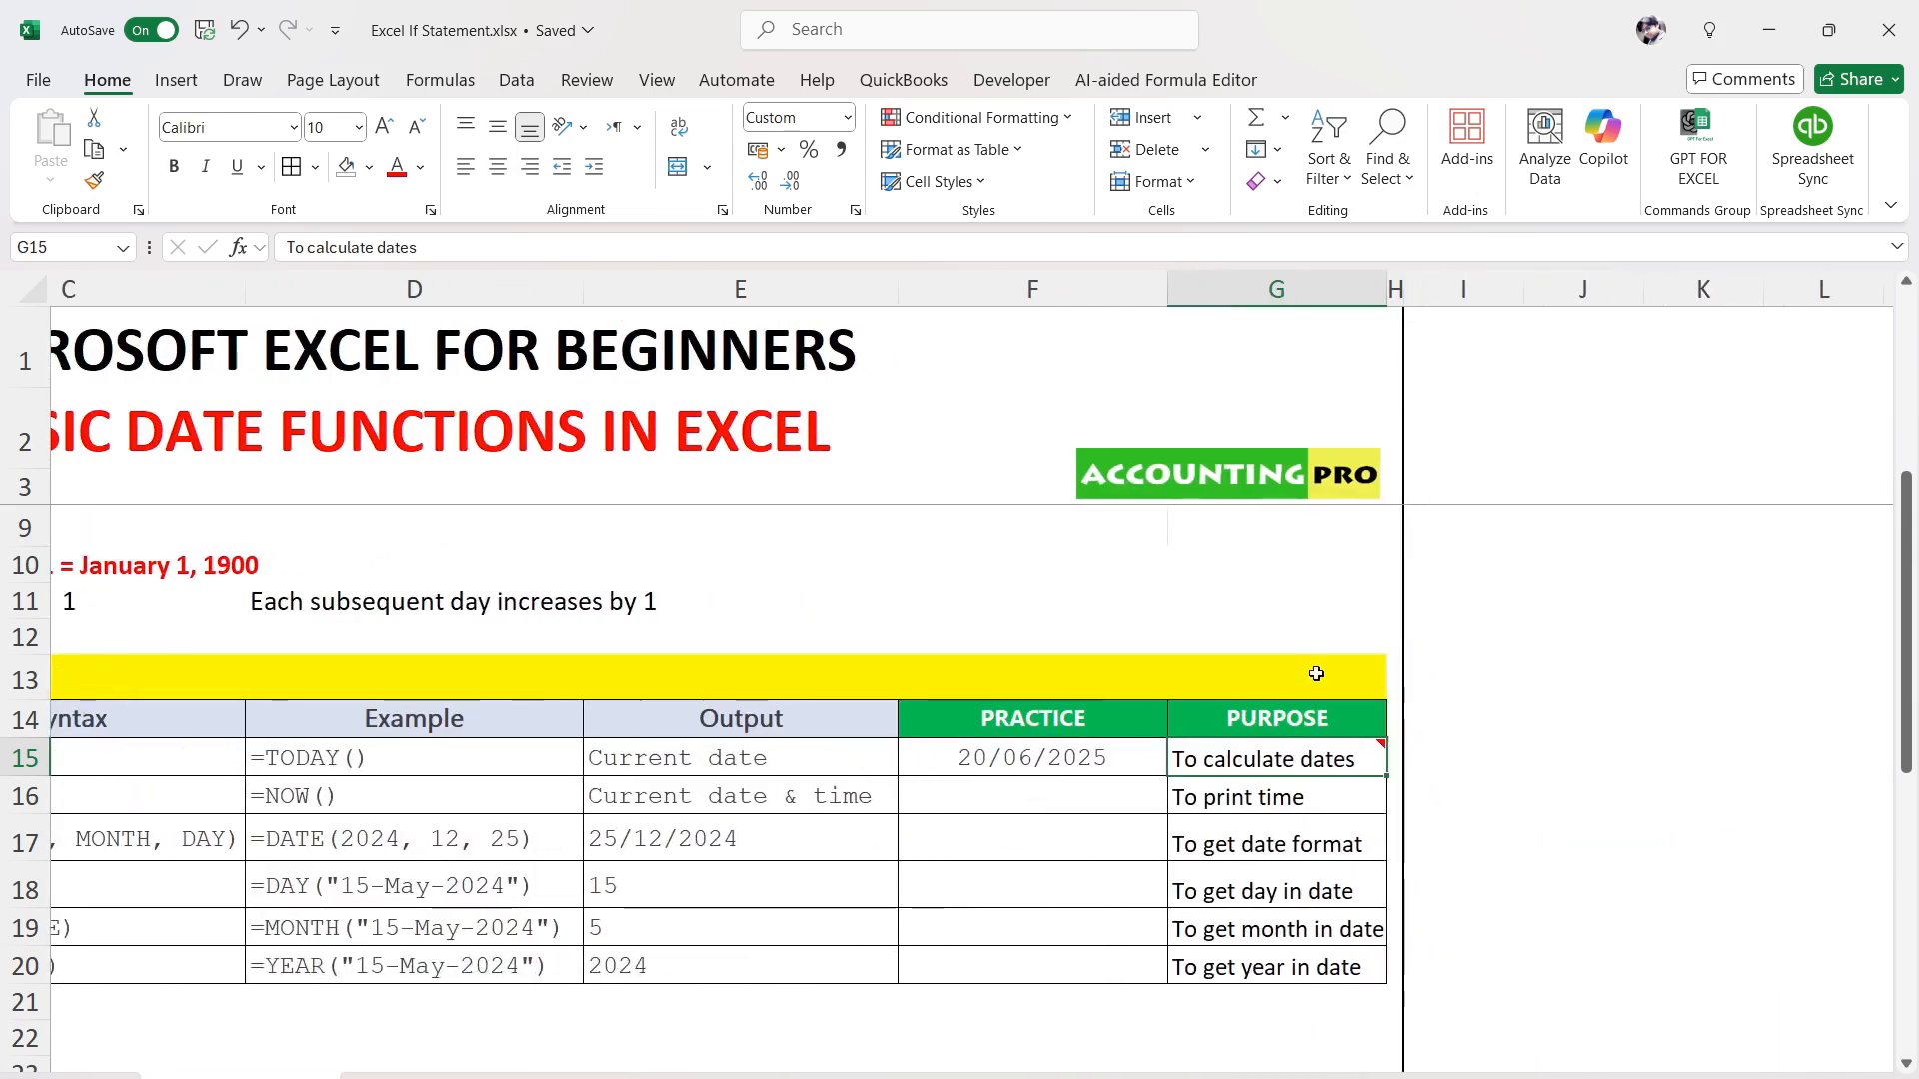
{"action": "mouse_move", "coordinate": [1359, 758]}
{"action": "left_click_drag", "start_coordinate": [1337, 1074], "coordinate": [1287, 1074]}
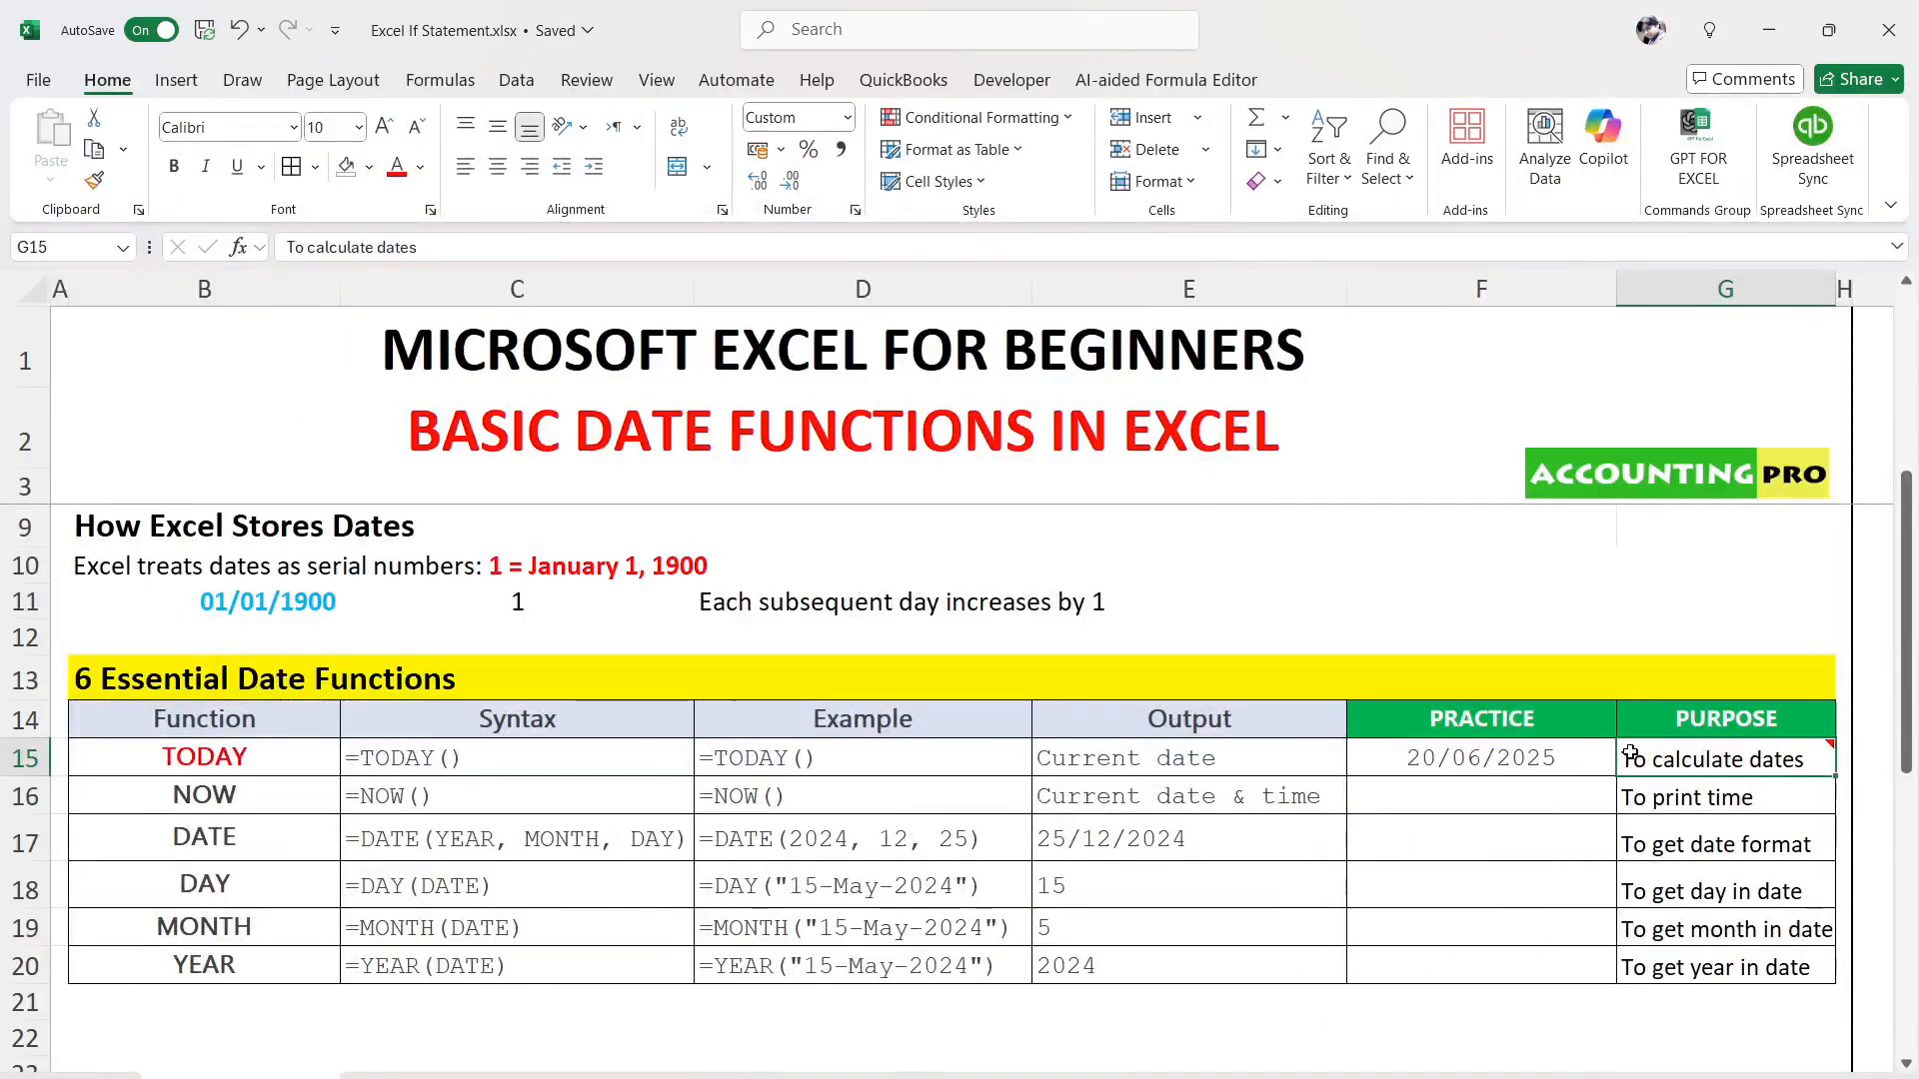
Calculate the date 45 days after the current date with the formula =F15+45 in cell G15
{"action": "type", "text": "="}
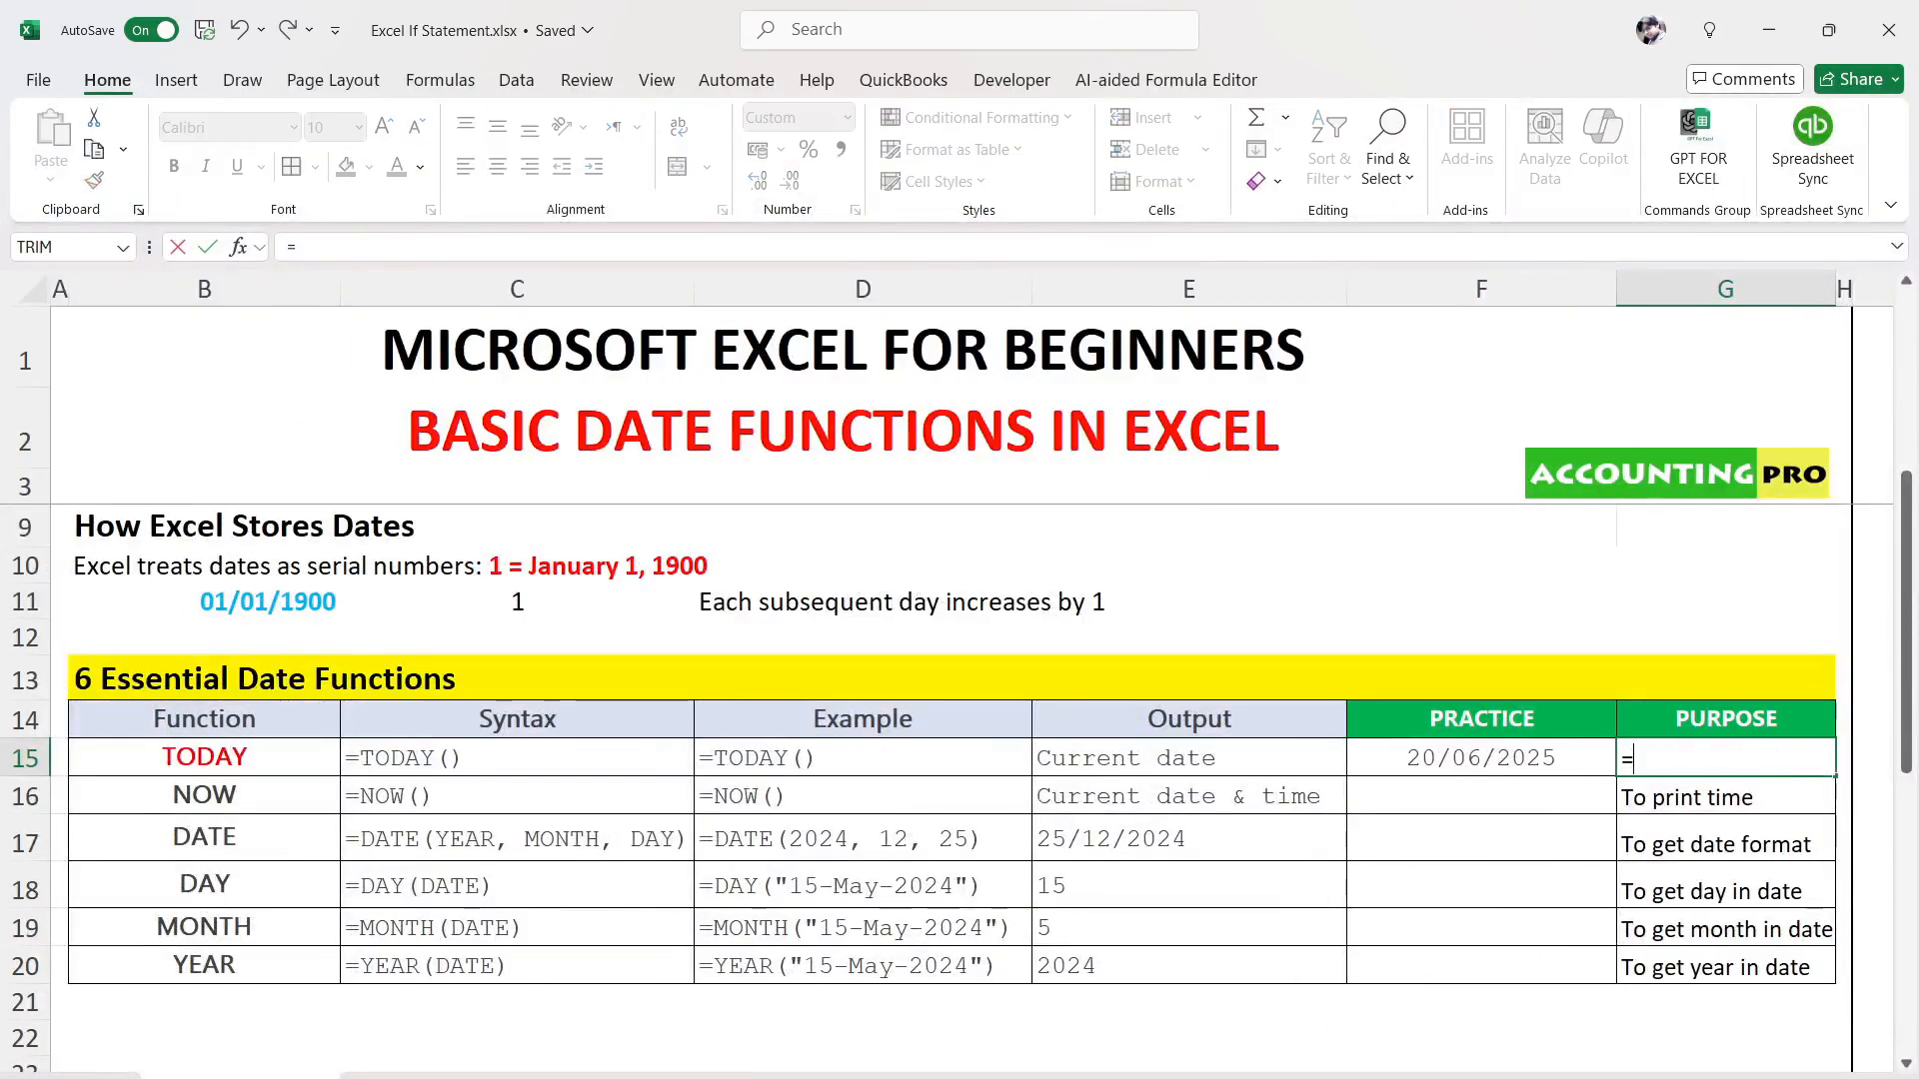
{"action": "left_click", "coordinate": [1539, 762]}
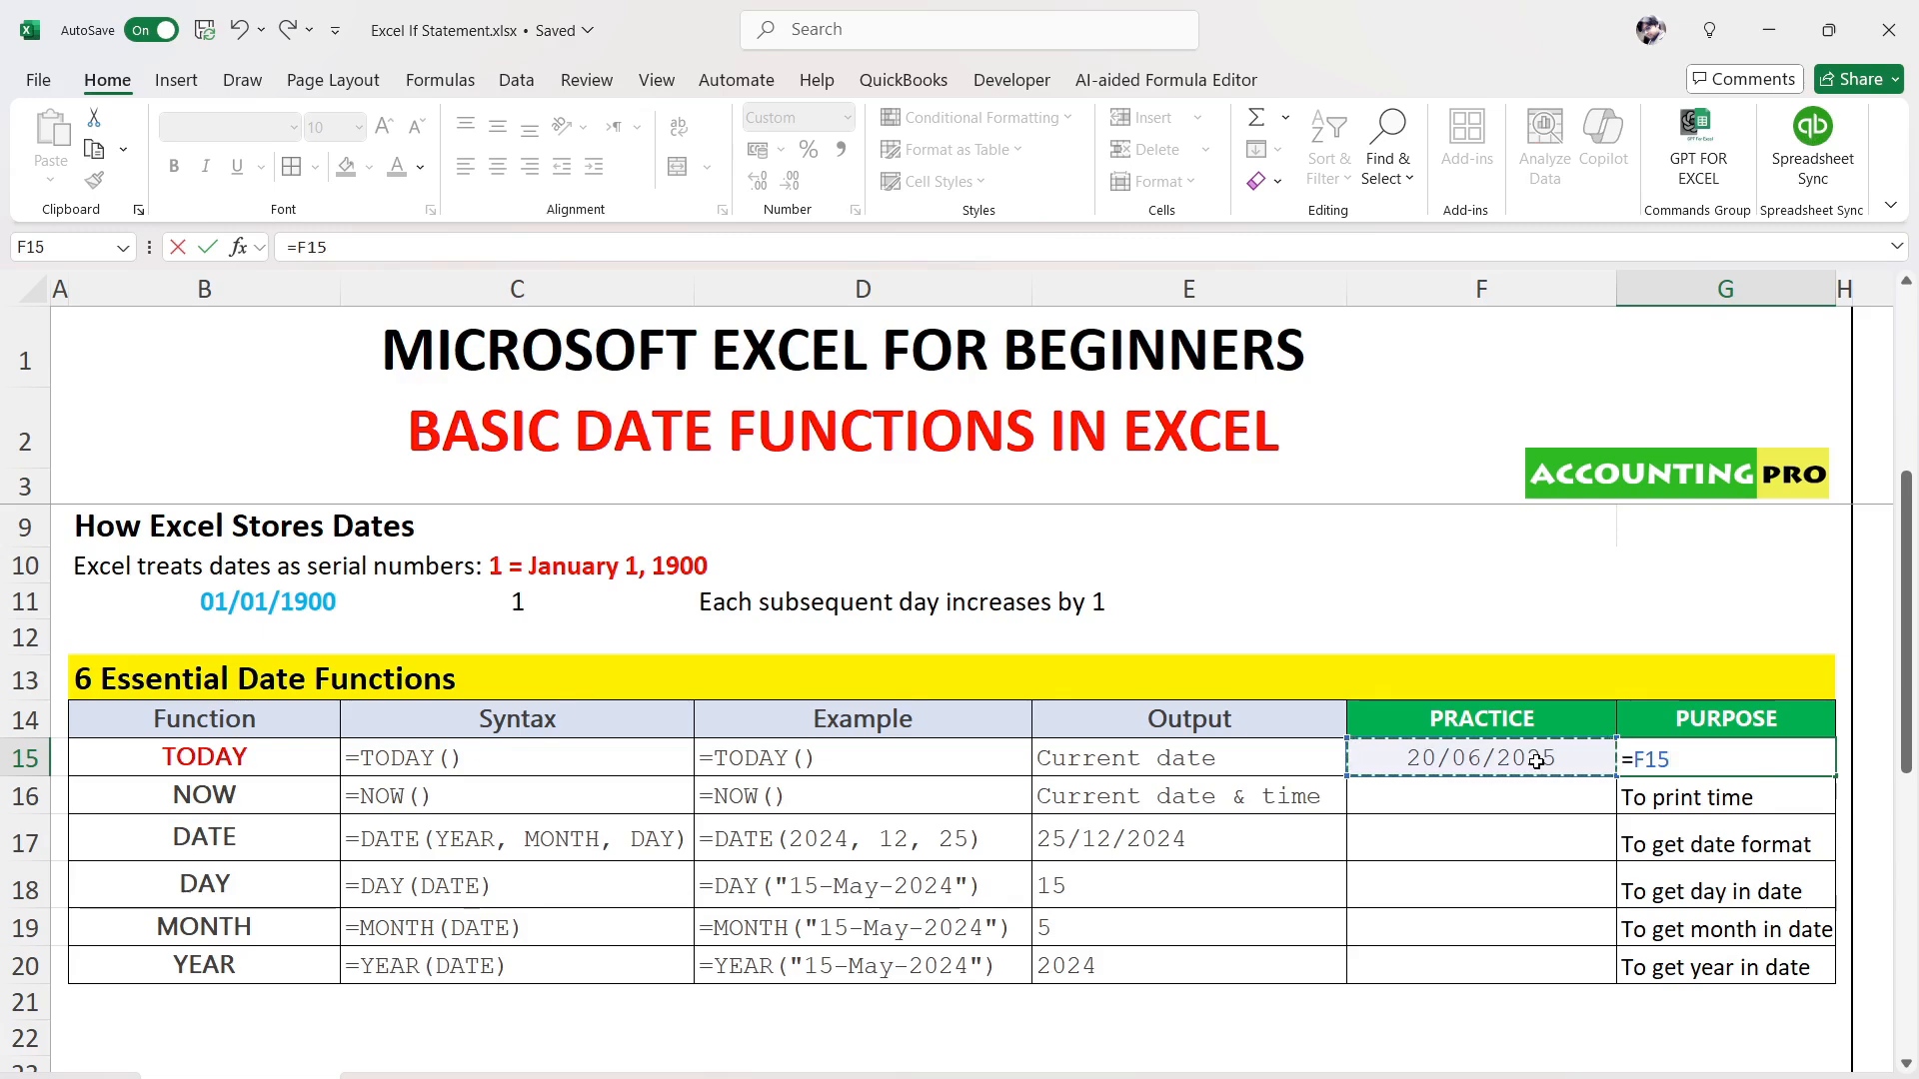
{"action": "type", "text": "+45"}
{"action": "key", "text": "Return"}
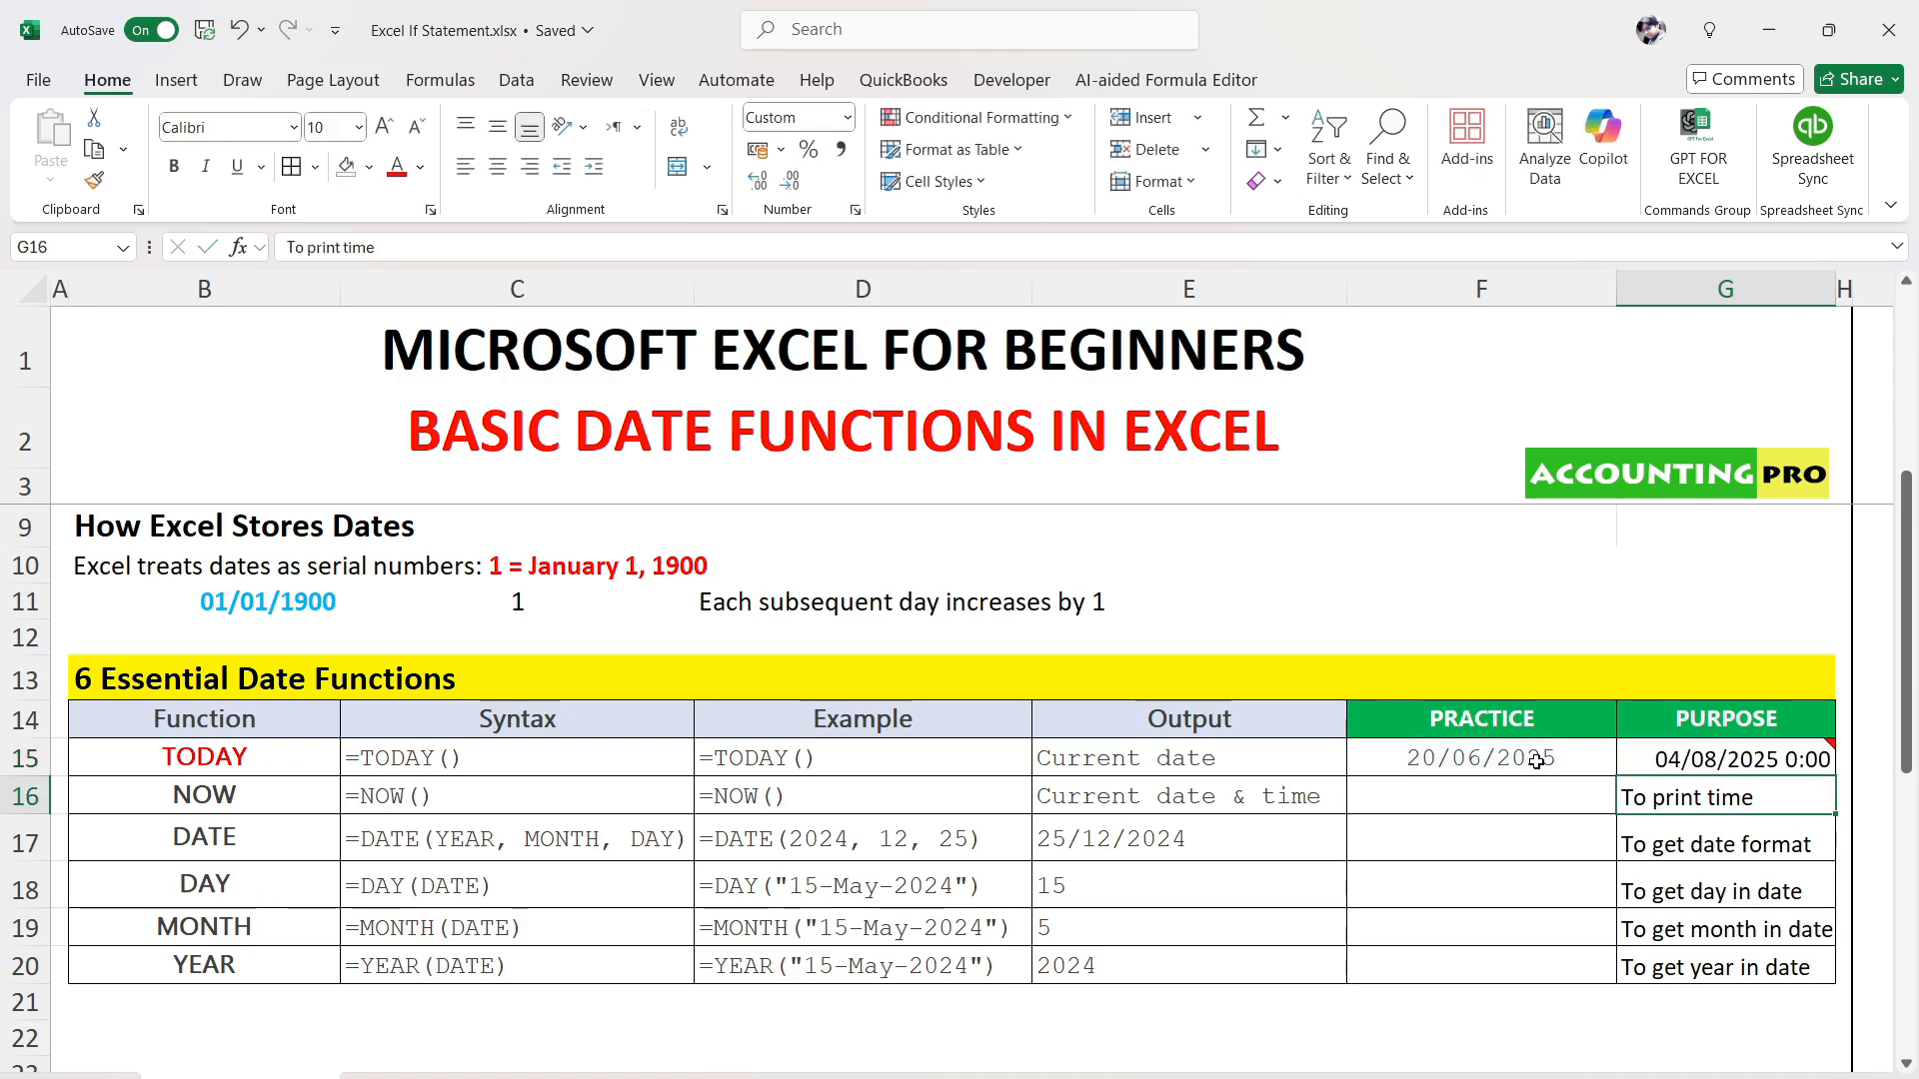
{"action": "key", "text": "Up"}
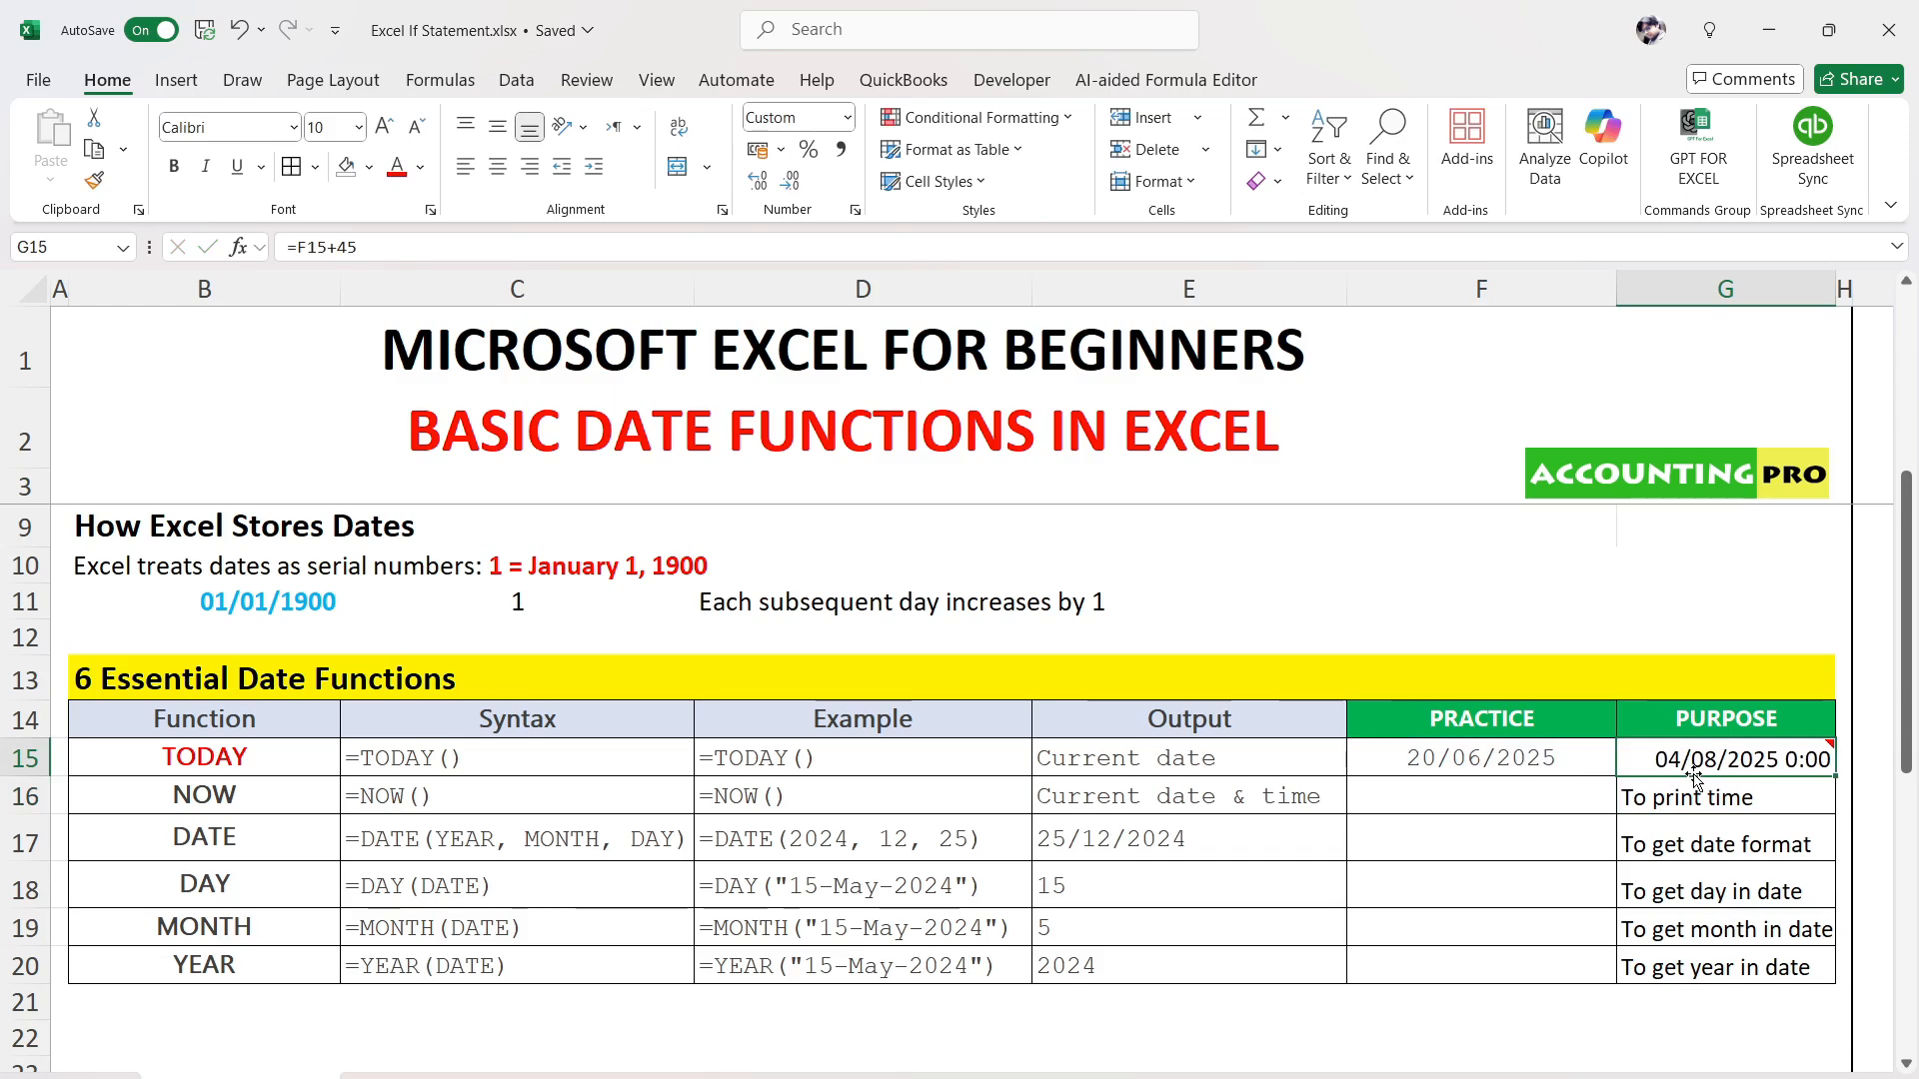
Copy the date formatting of cell F15 onto cell G15
{"action": "mouse_move", "coordinate": [1760, 779]}
{"action": "left_click", "coordinate": [1536, 757]}
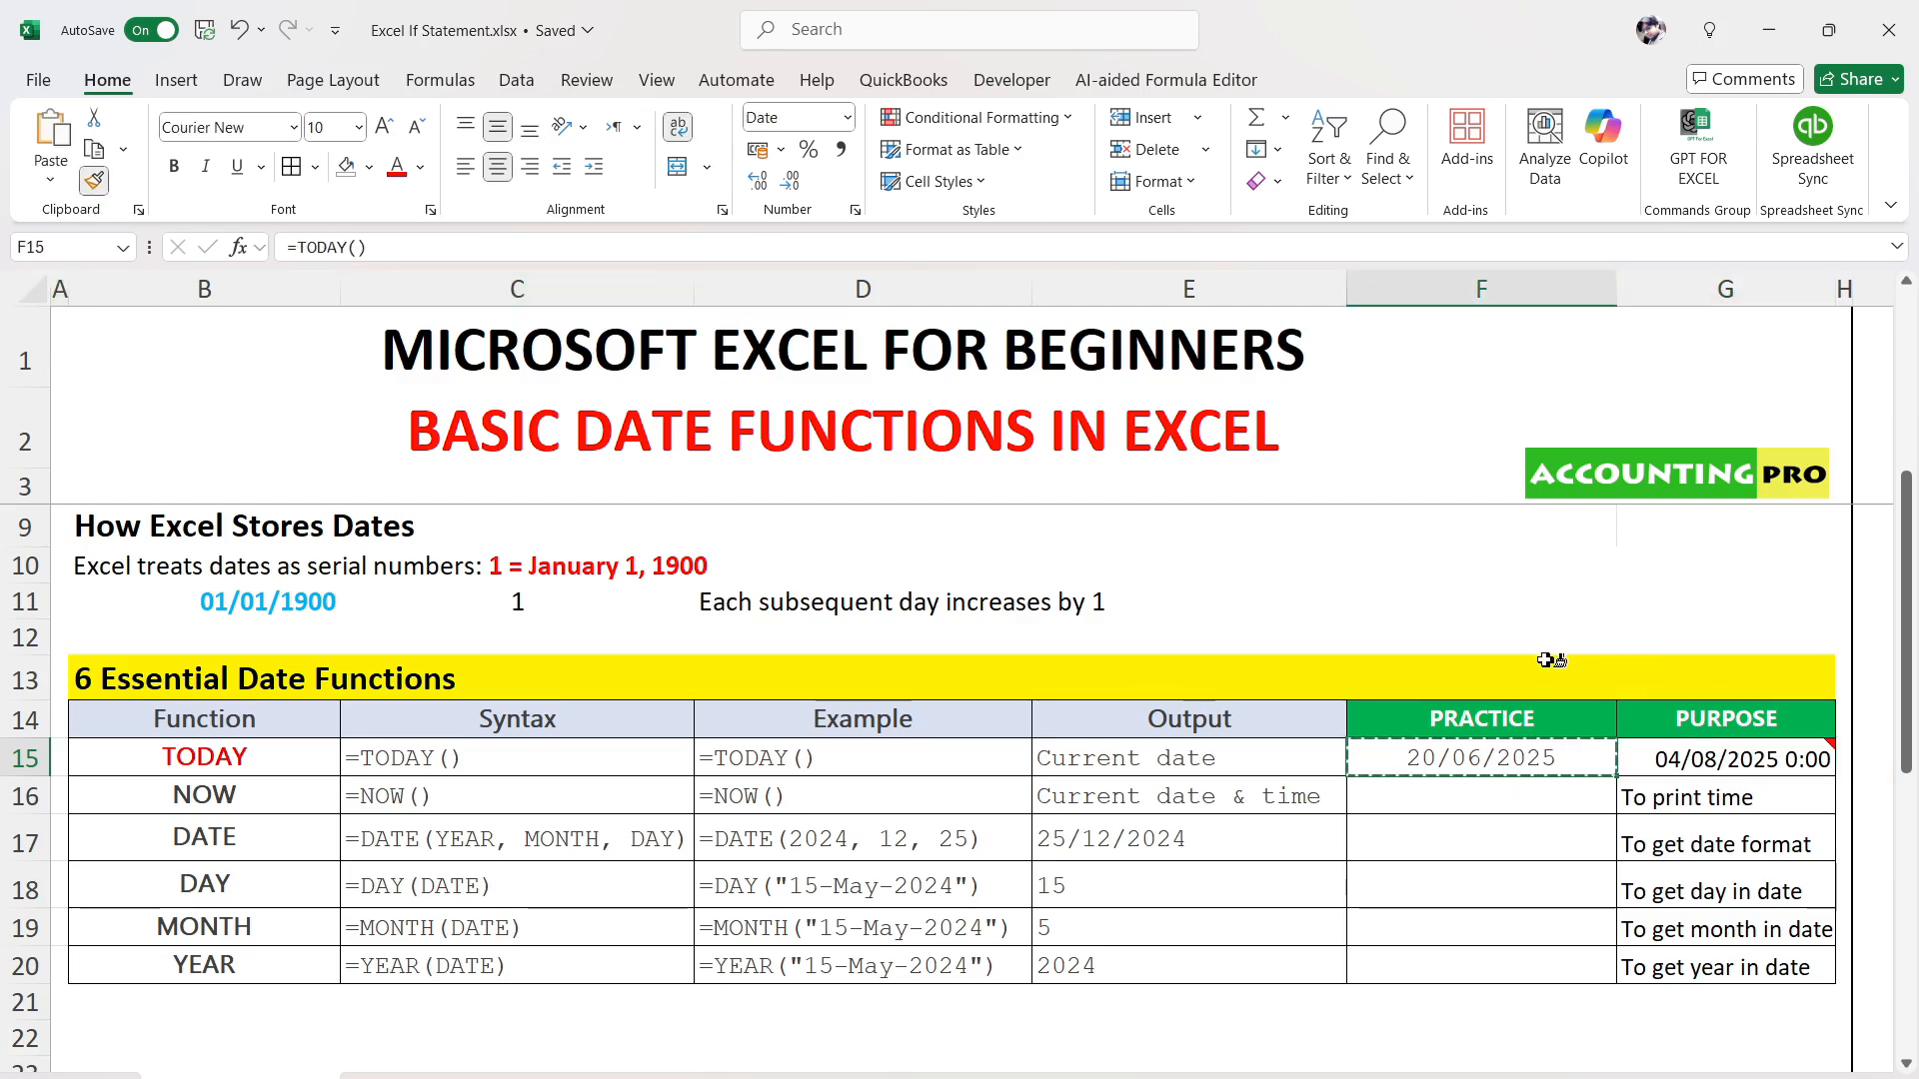
{"action": "left_click", "coordinate": [1753, 767]}
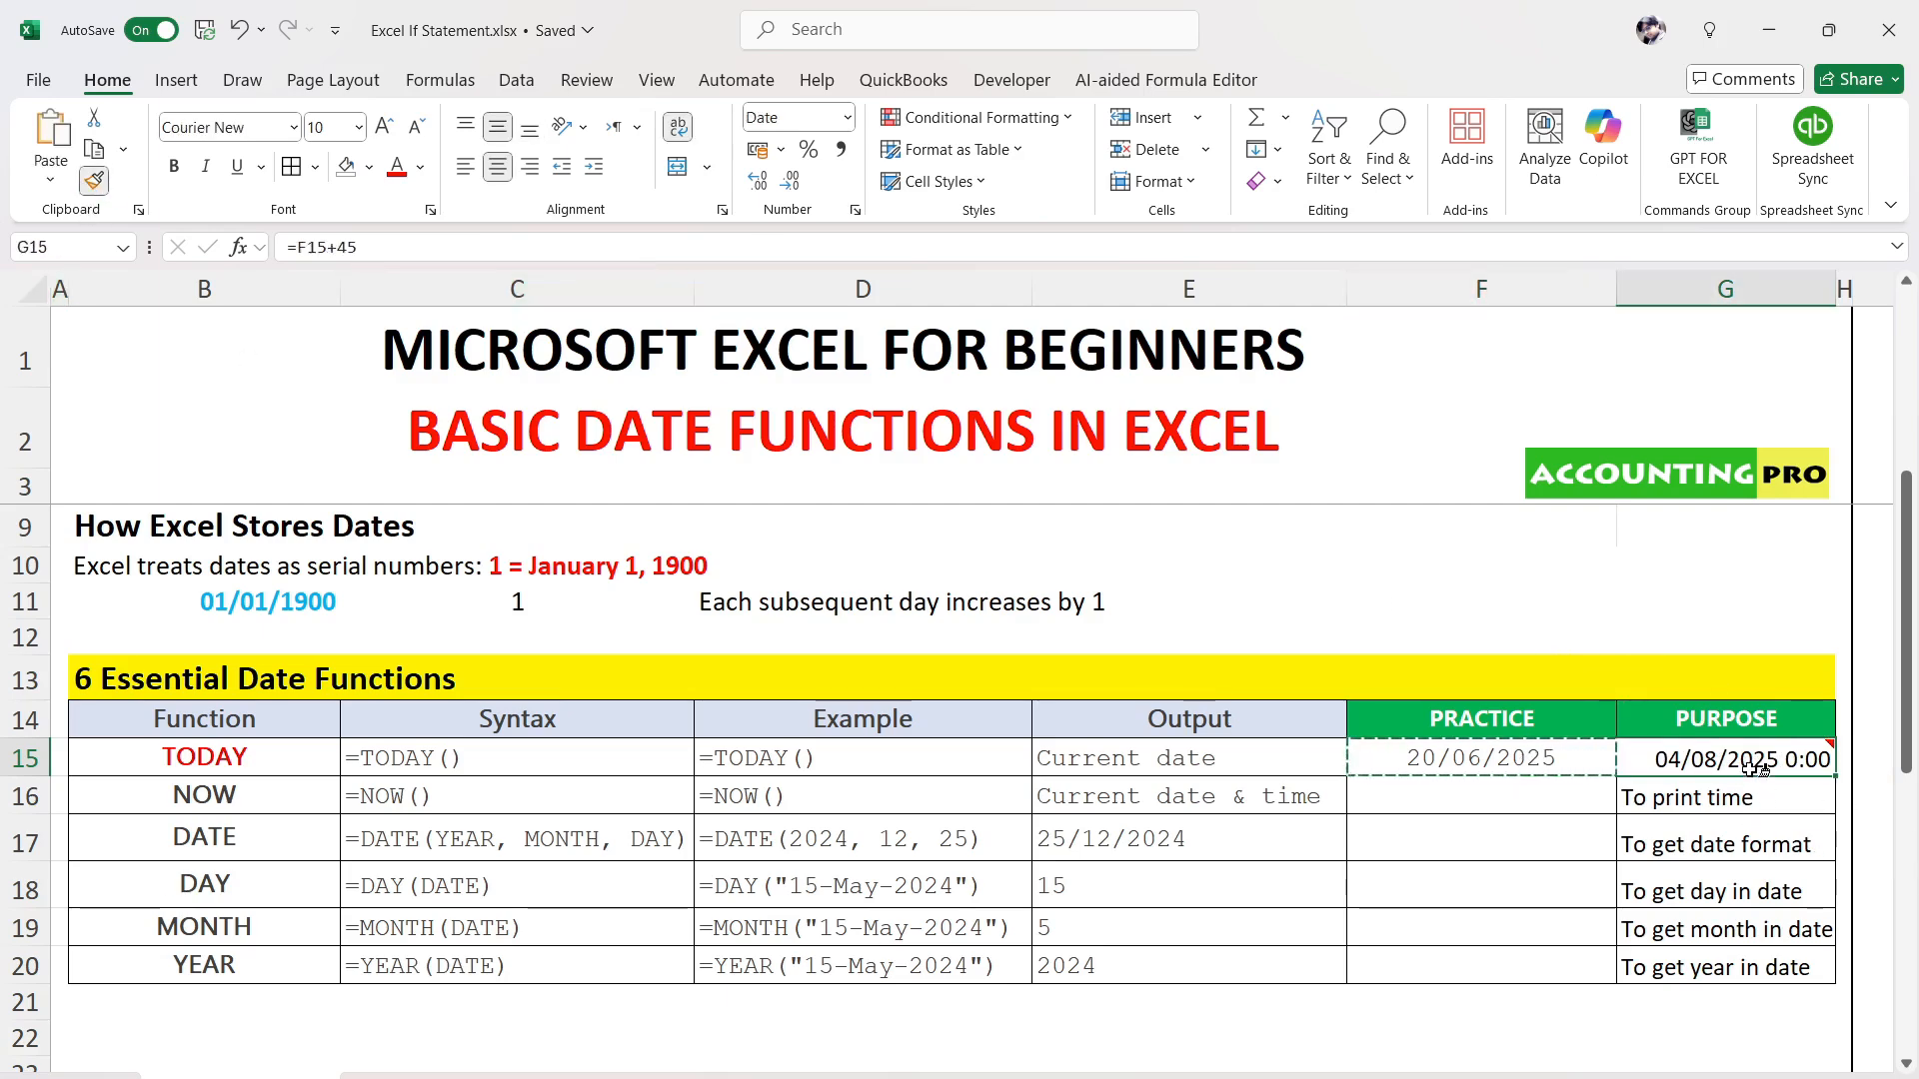
{"action": "left_click", "coordinate": [1688, 805]}
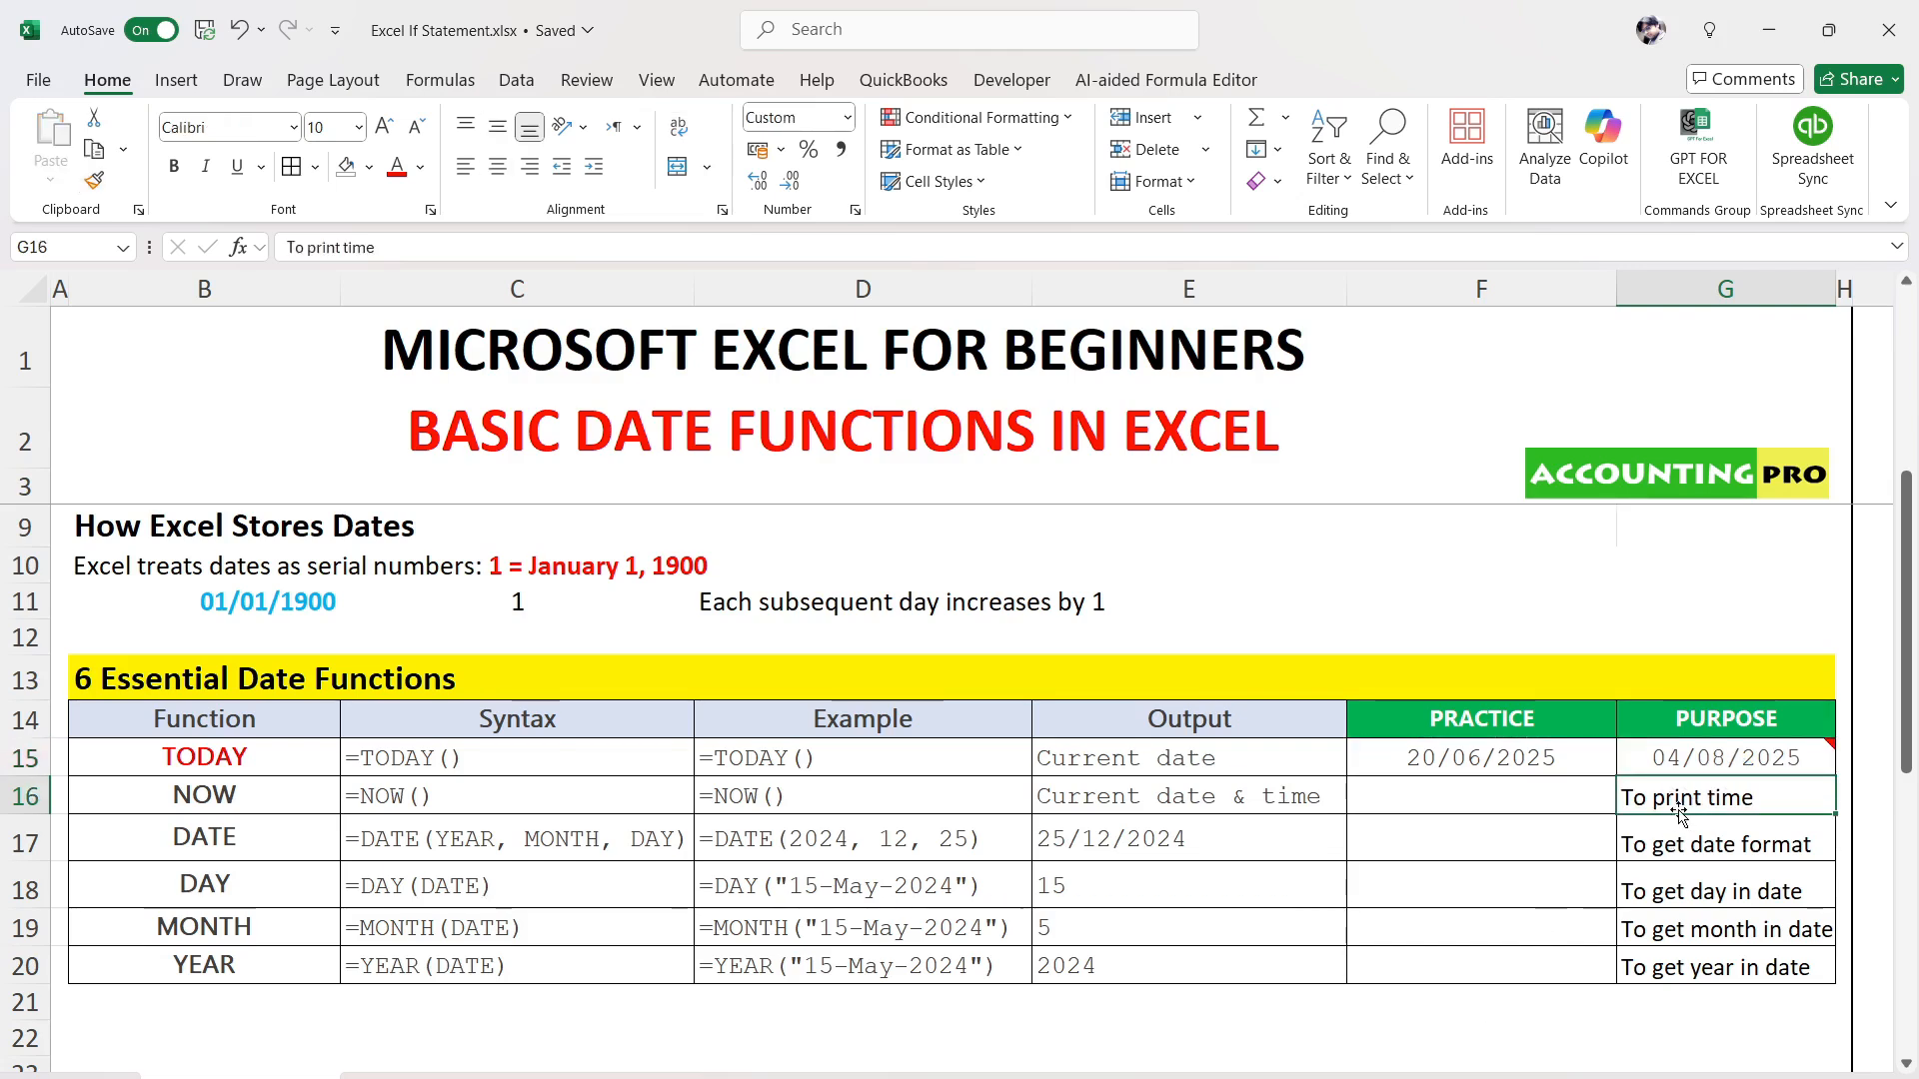
Replace the formula in cell G15 with =F15-45 to calculate the date 45 days before today, and compare it with F15
{"action": "double_click", "coordinate": [1691, 757]}
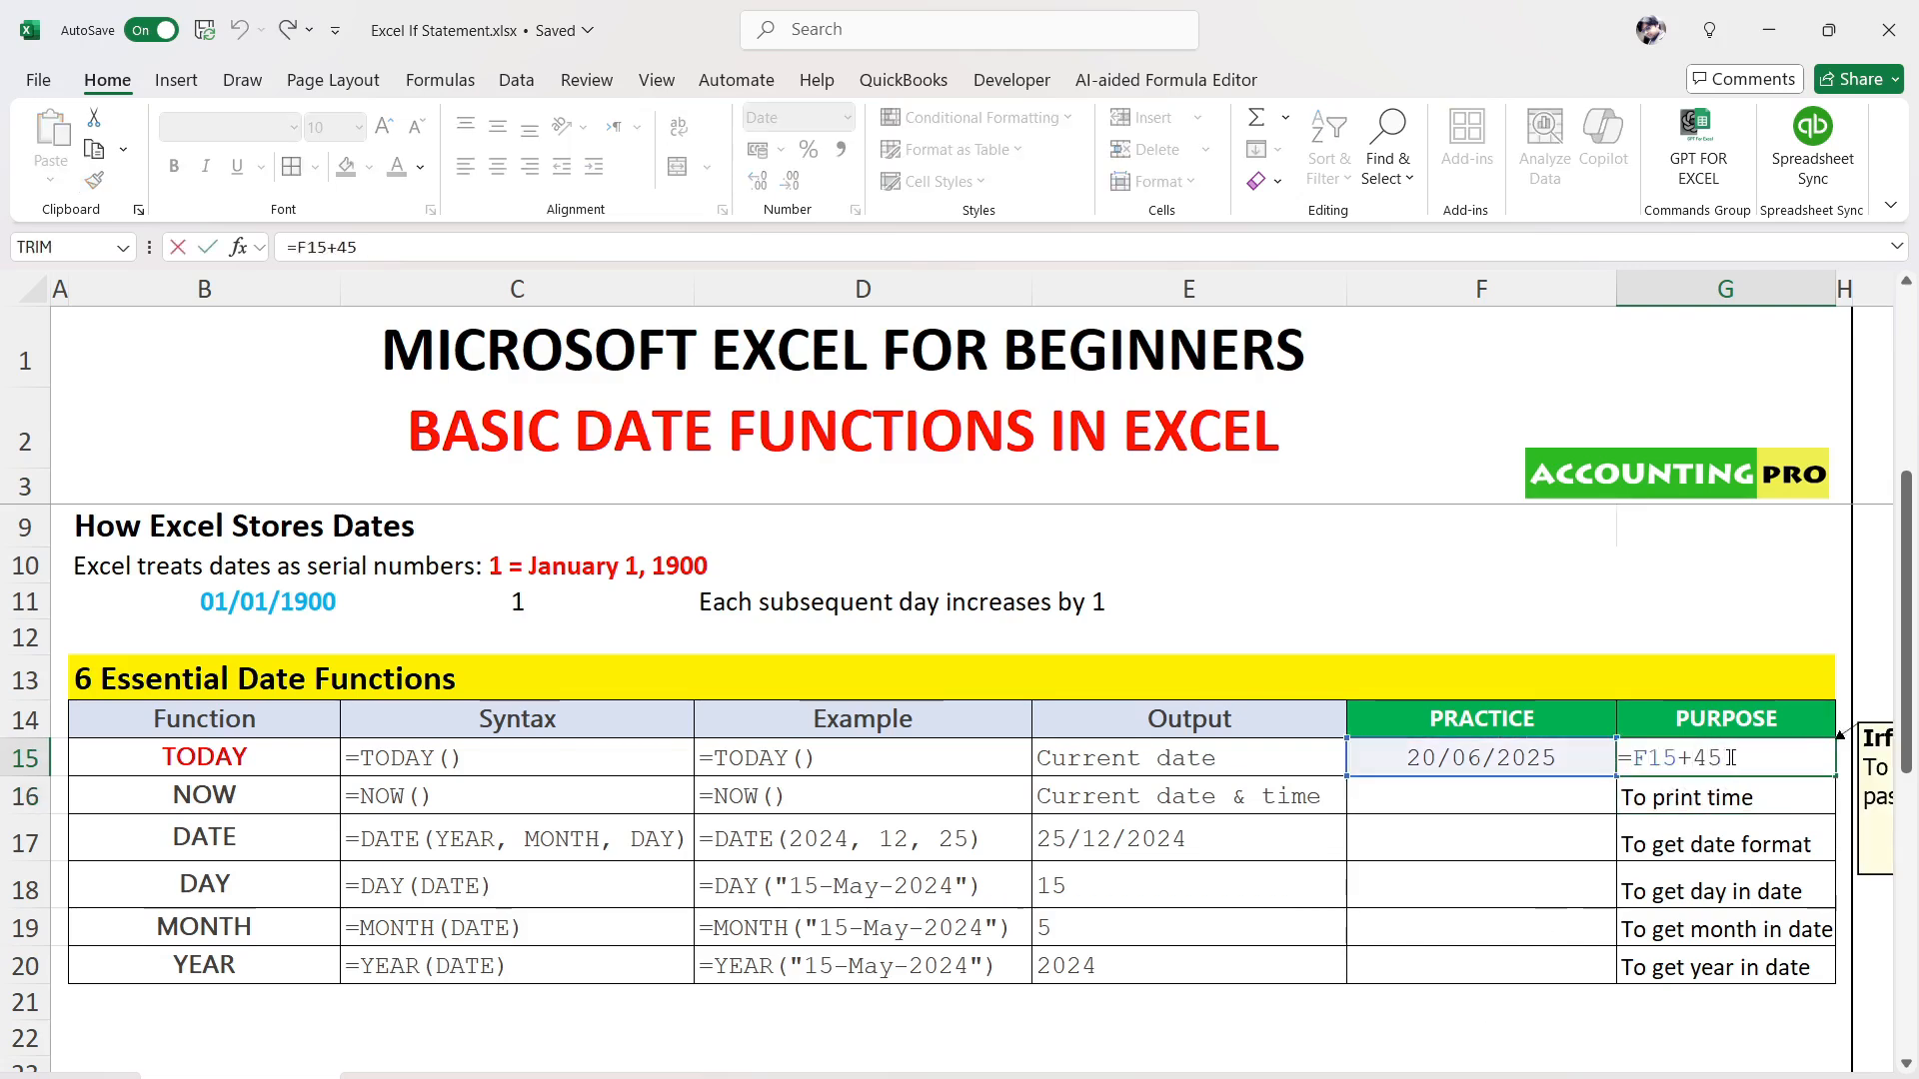
{"action": "left_click_drag", "start_coordinate": [1727, 758], "coordinate": [1619, 759]}
{"action": "type", "text": "="}
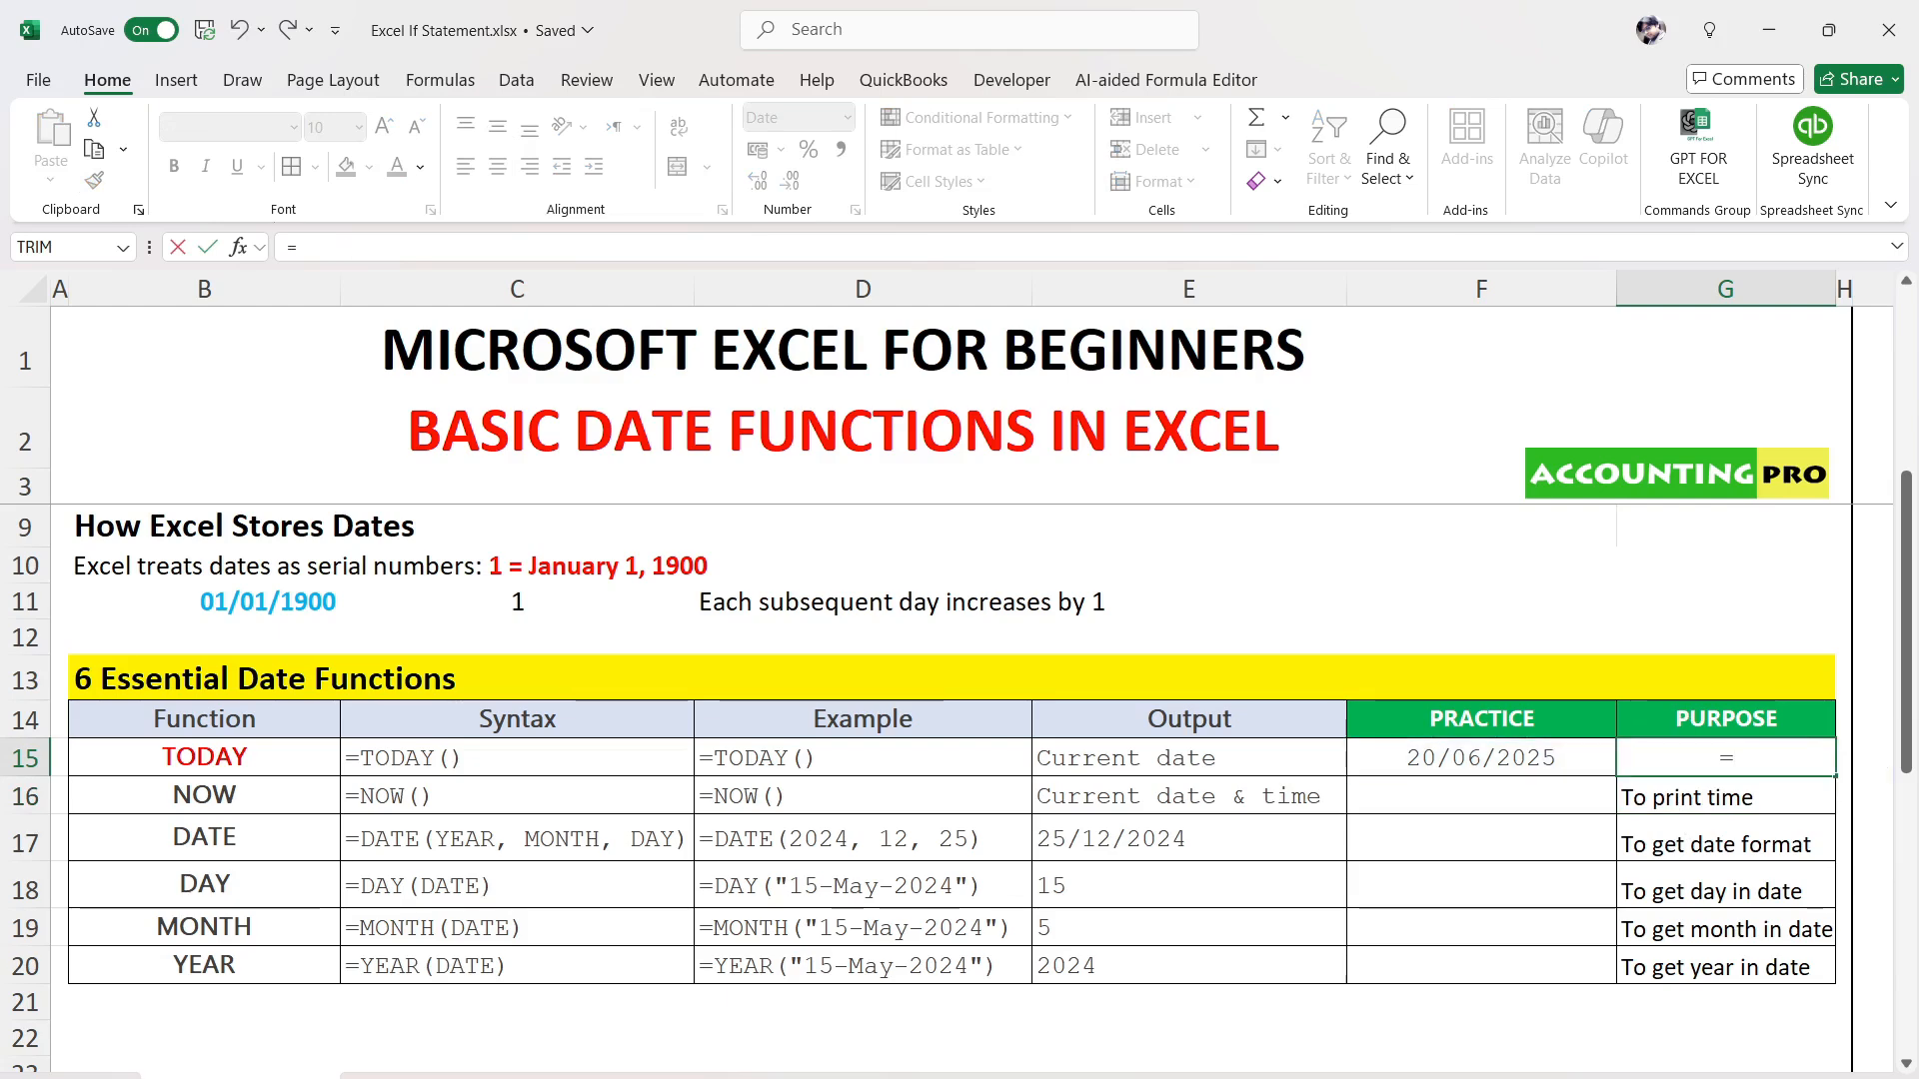
{"action": "left_click", "coordinate": [1549, 762]}
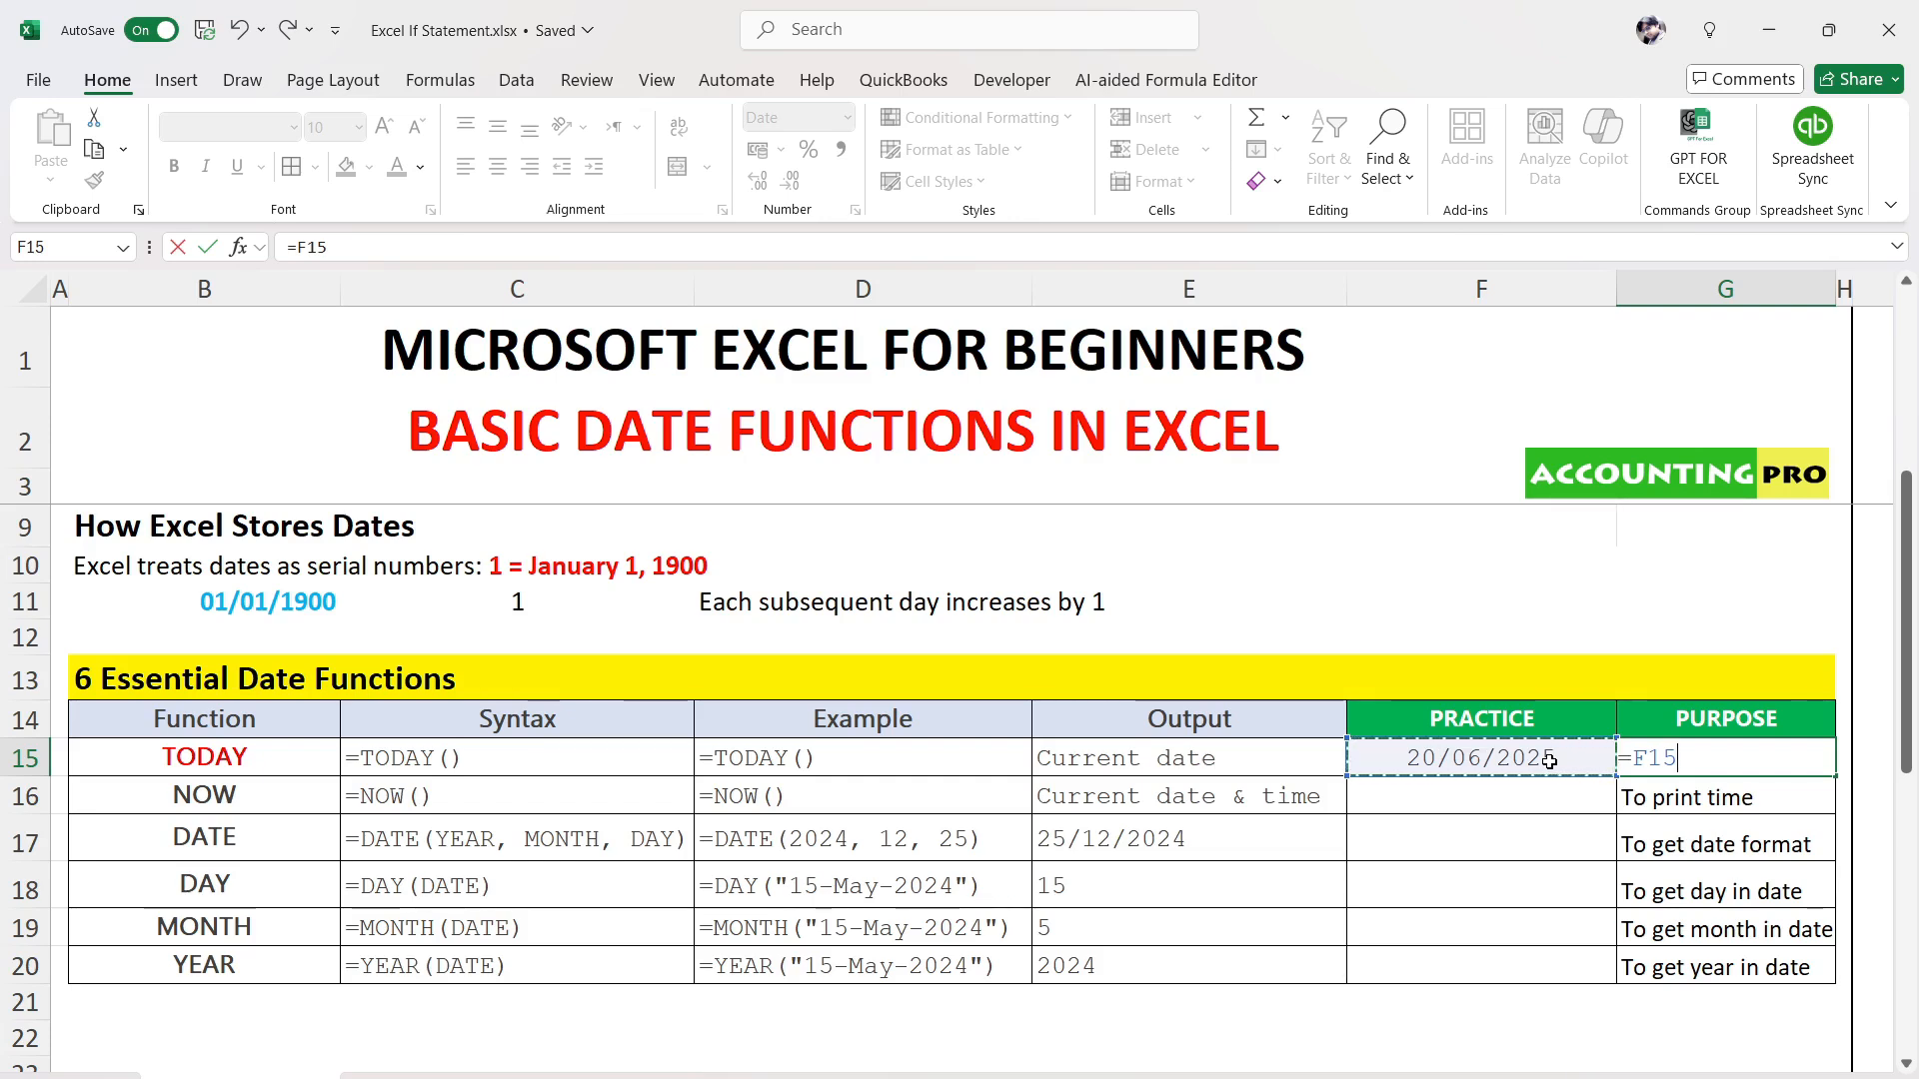
{"action": "type", "text": "-4"}
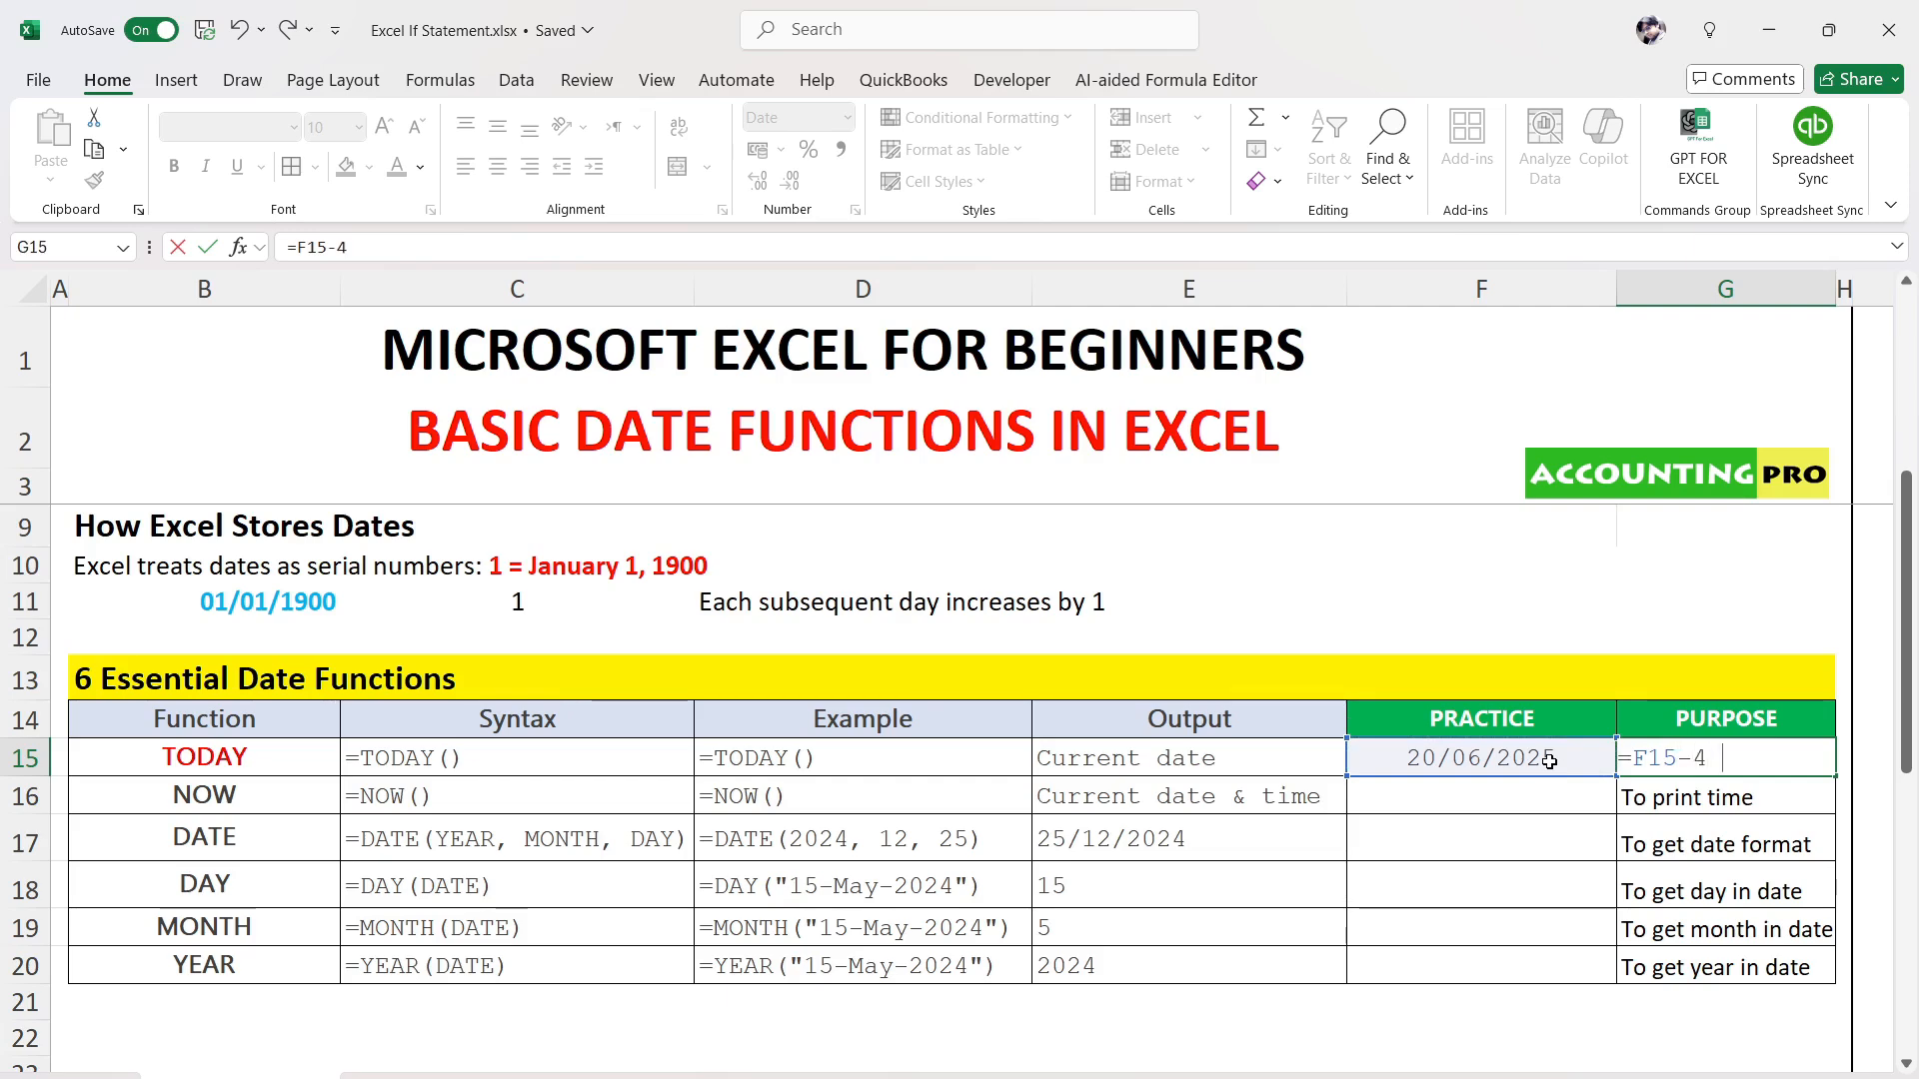
{"action": "key", "text": "Return"}
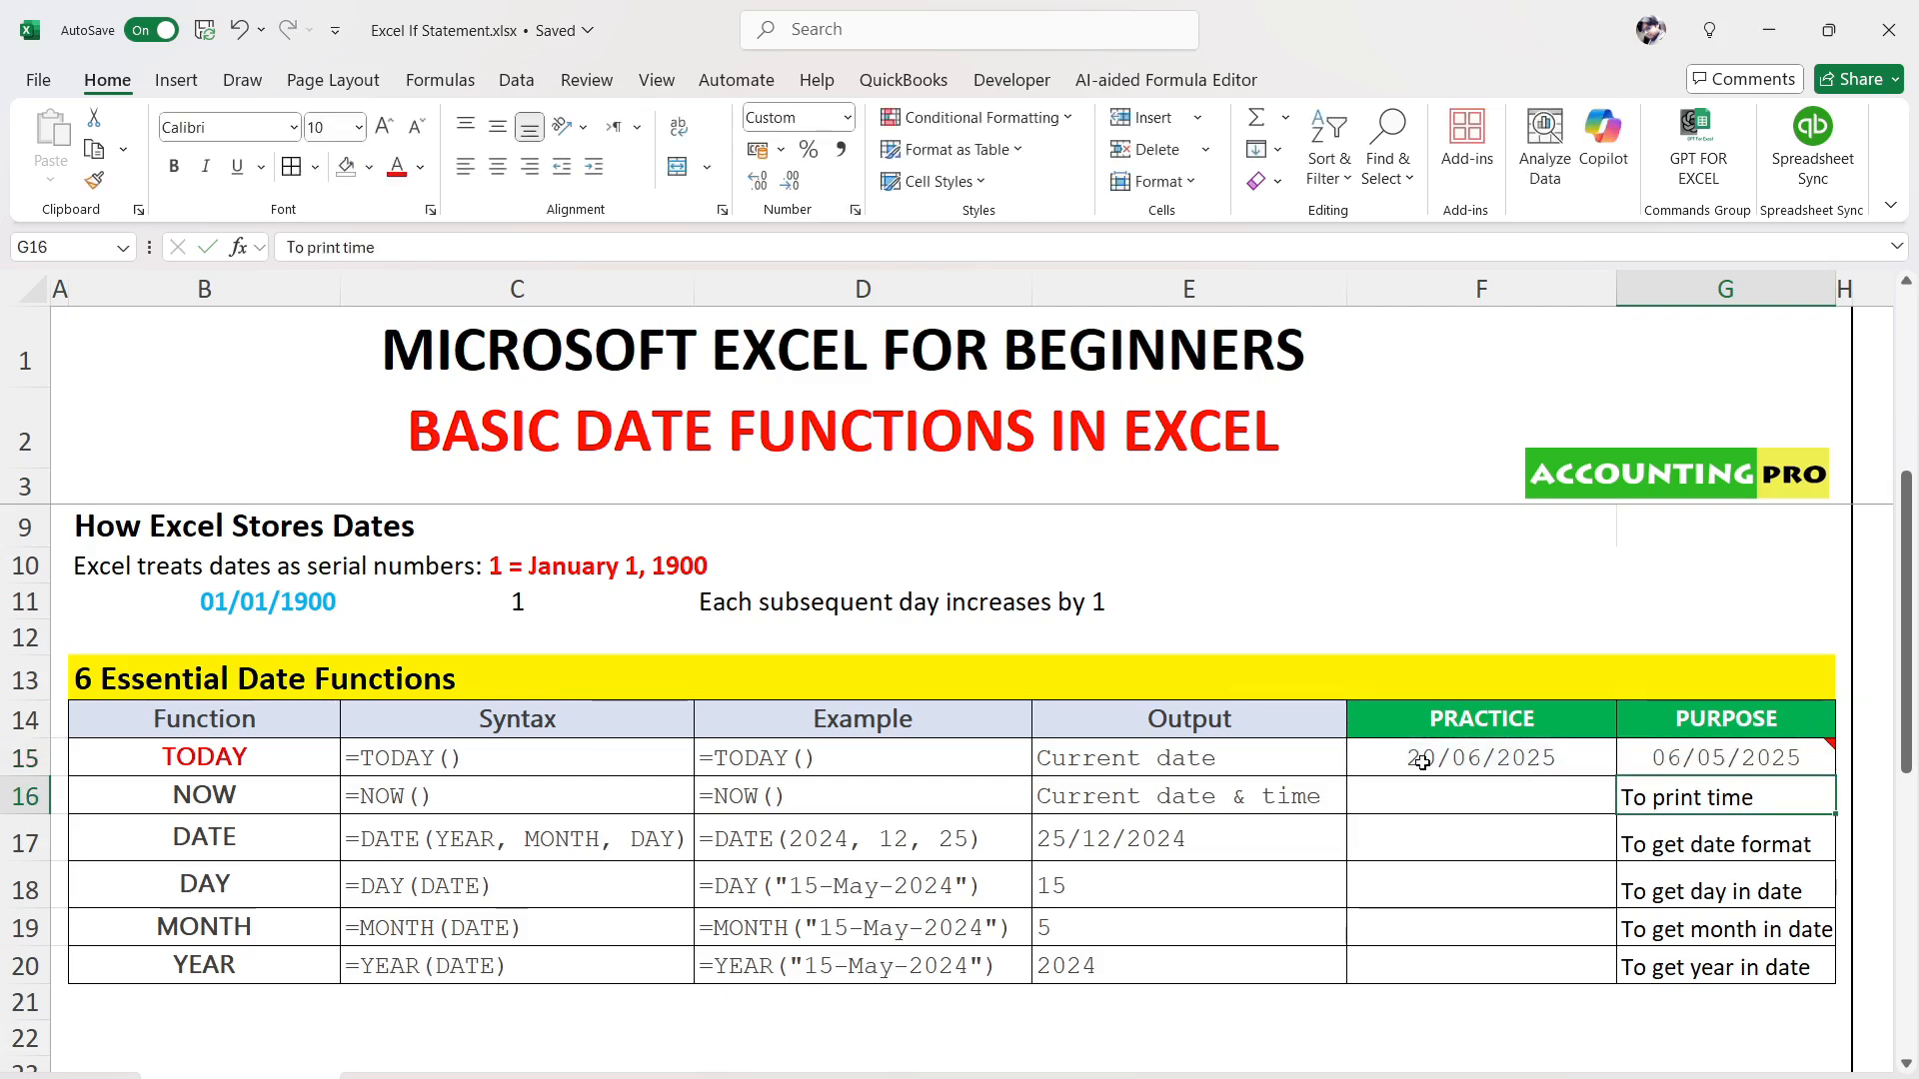
{"action": "left_click", "coordinate": [1422, 763]}
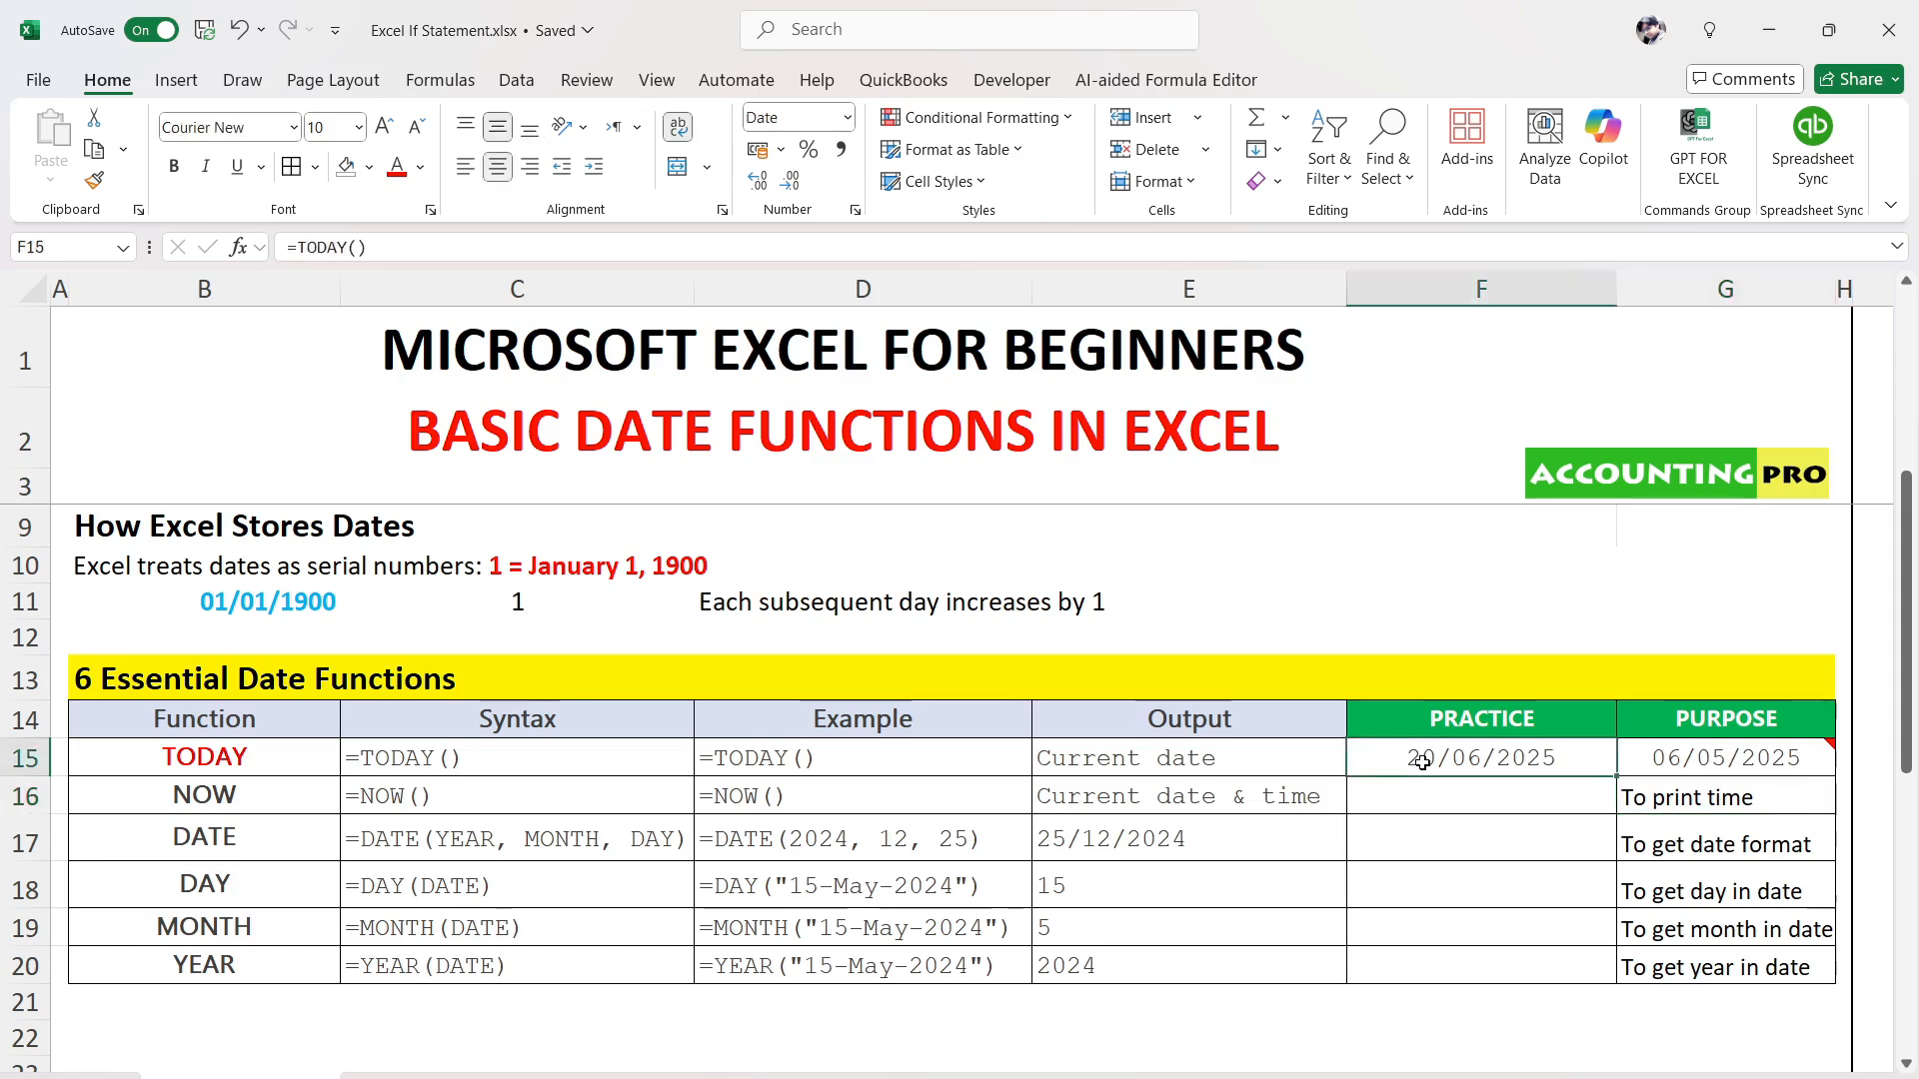
{"action": "left_click", "coordinate": [1720, 764]}
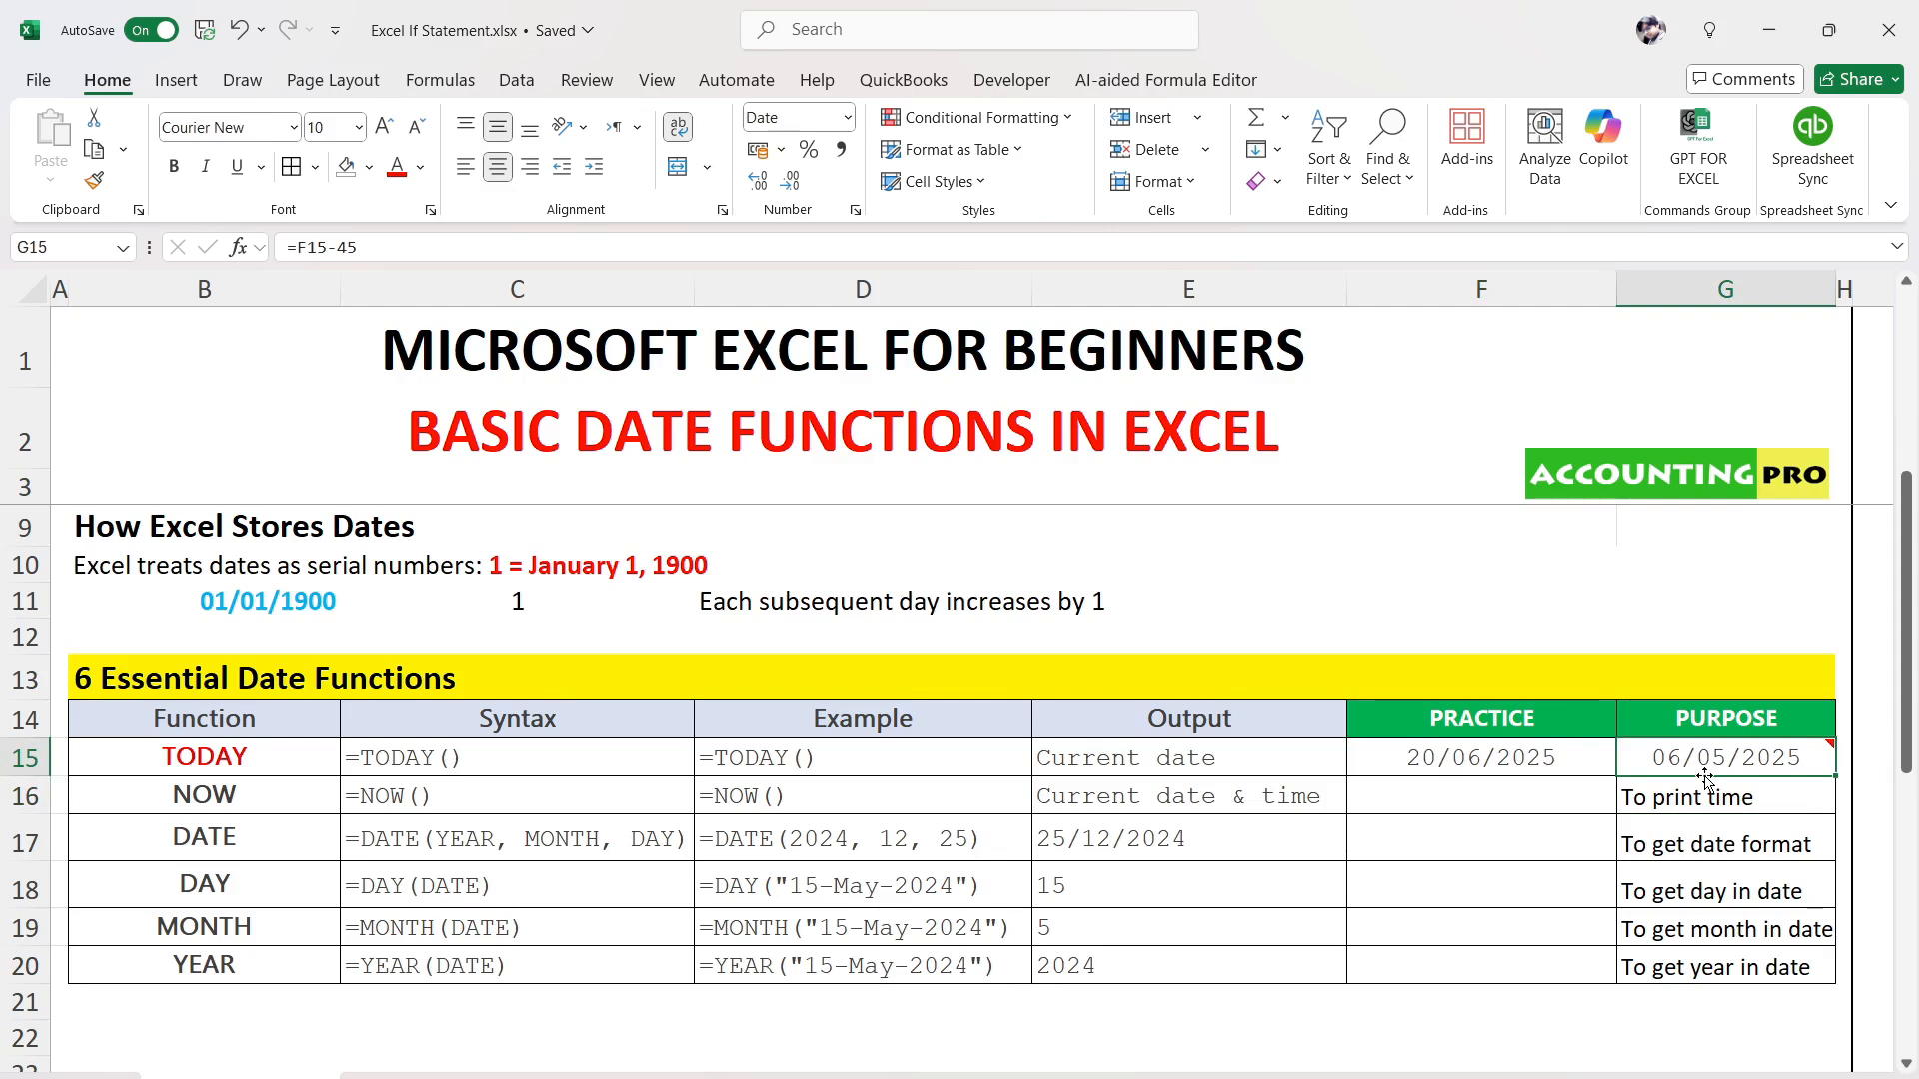
{"action": "mouse_move", "coordinate": [1741, 763]}
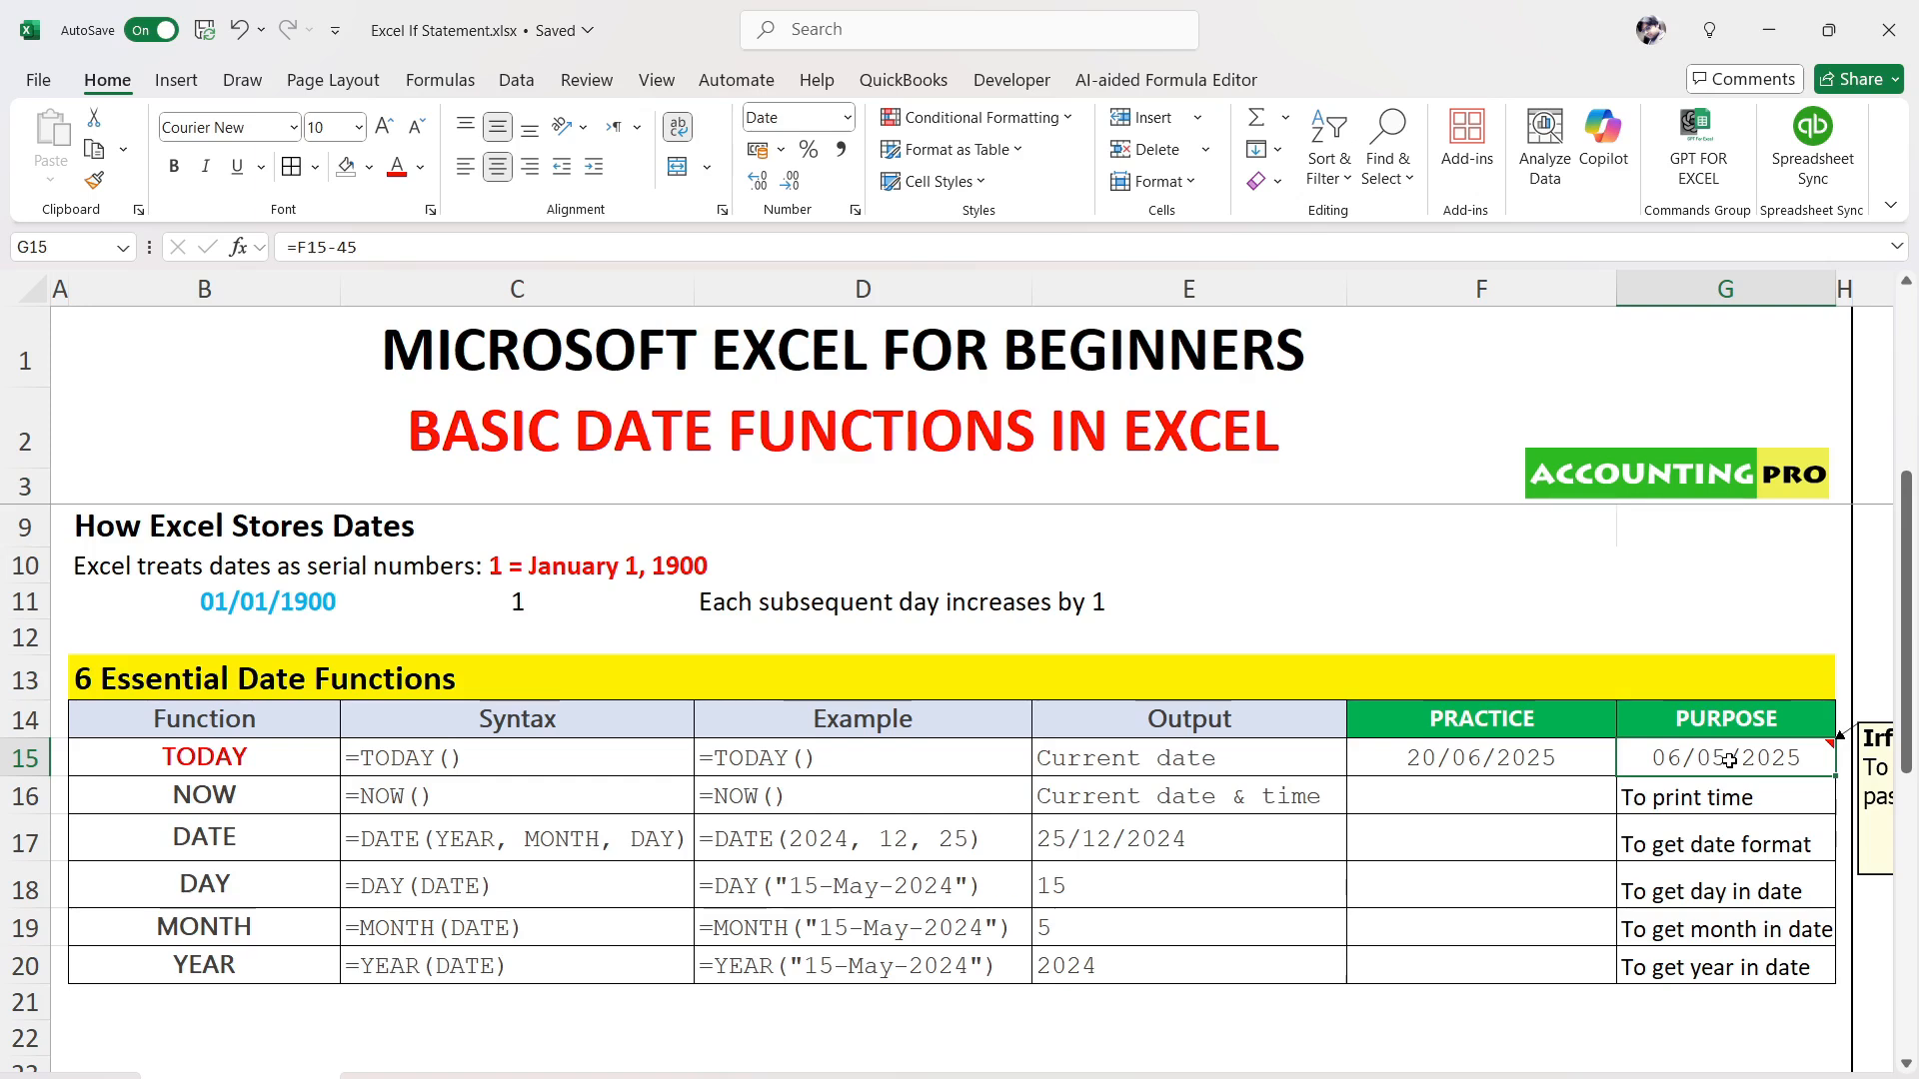
{"action": "left_click", "coordinate": [1529, 750]}
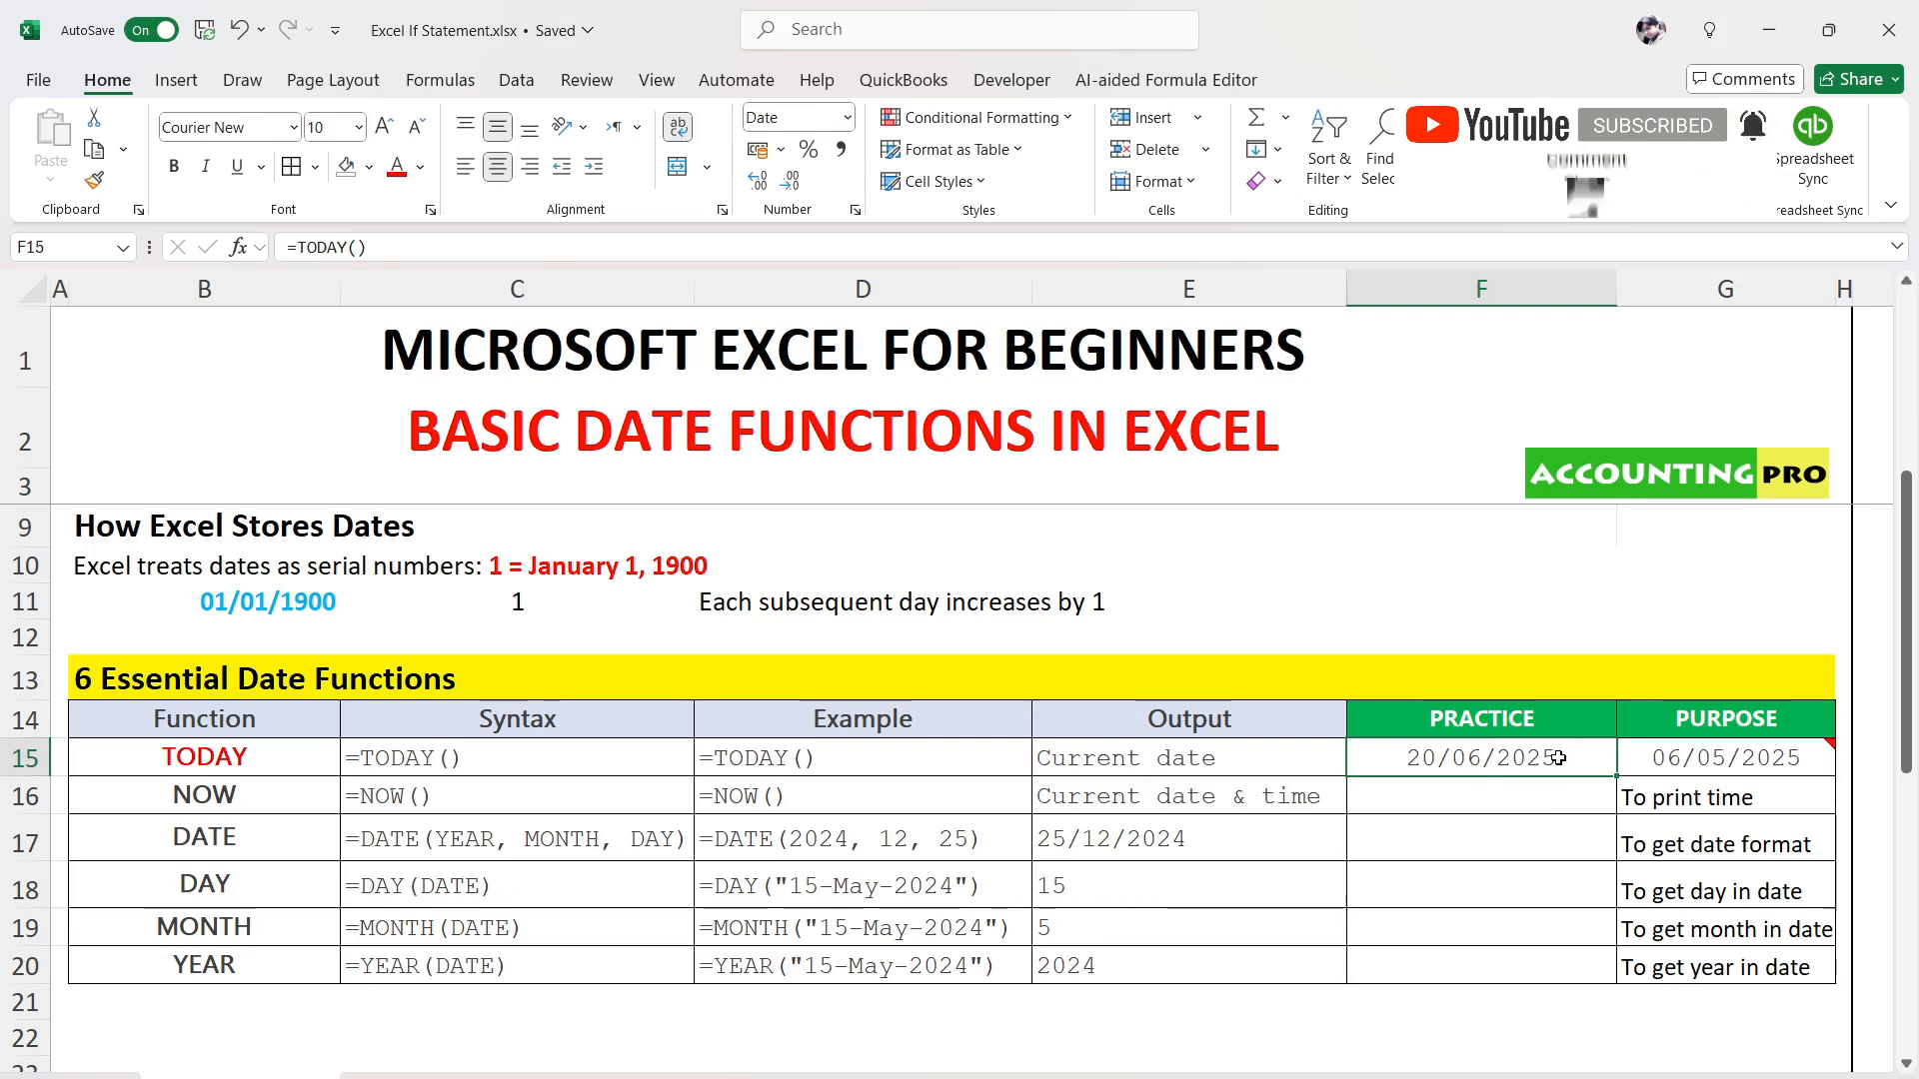
{"action": "left_click", "coordinate": [1696, 755]}
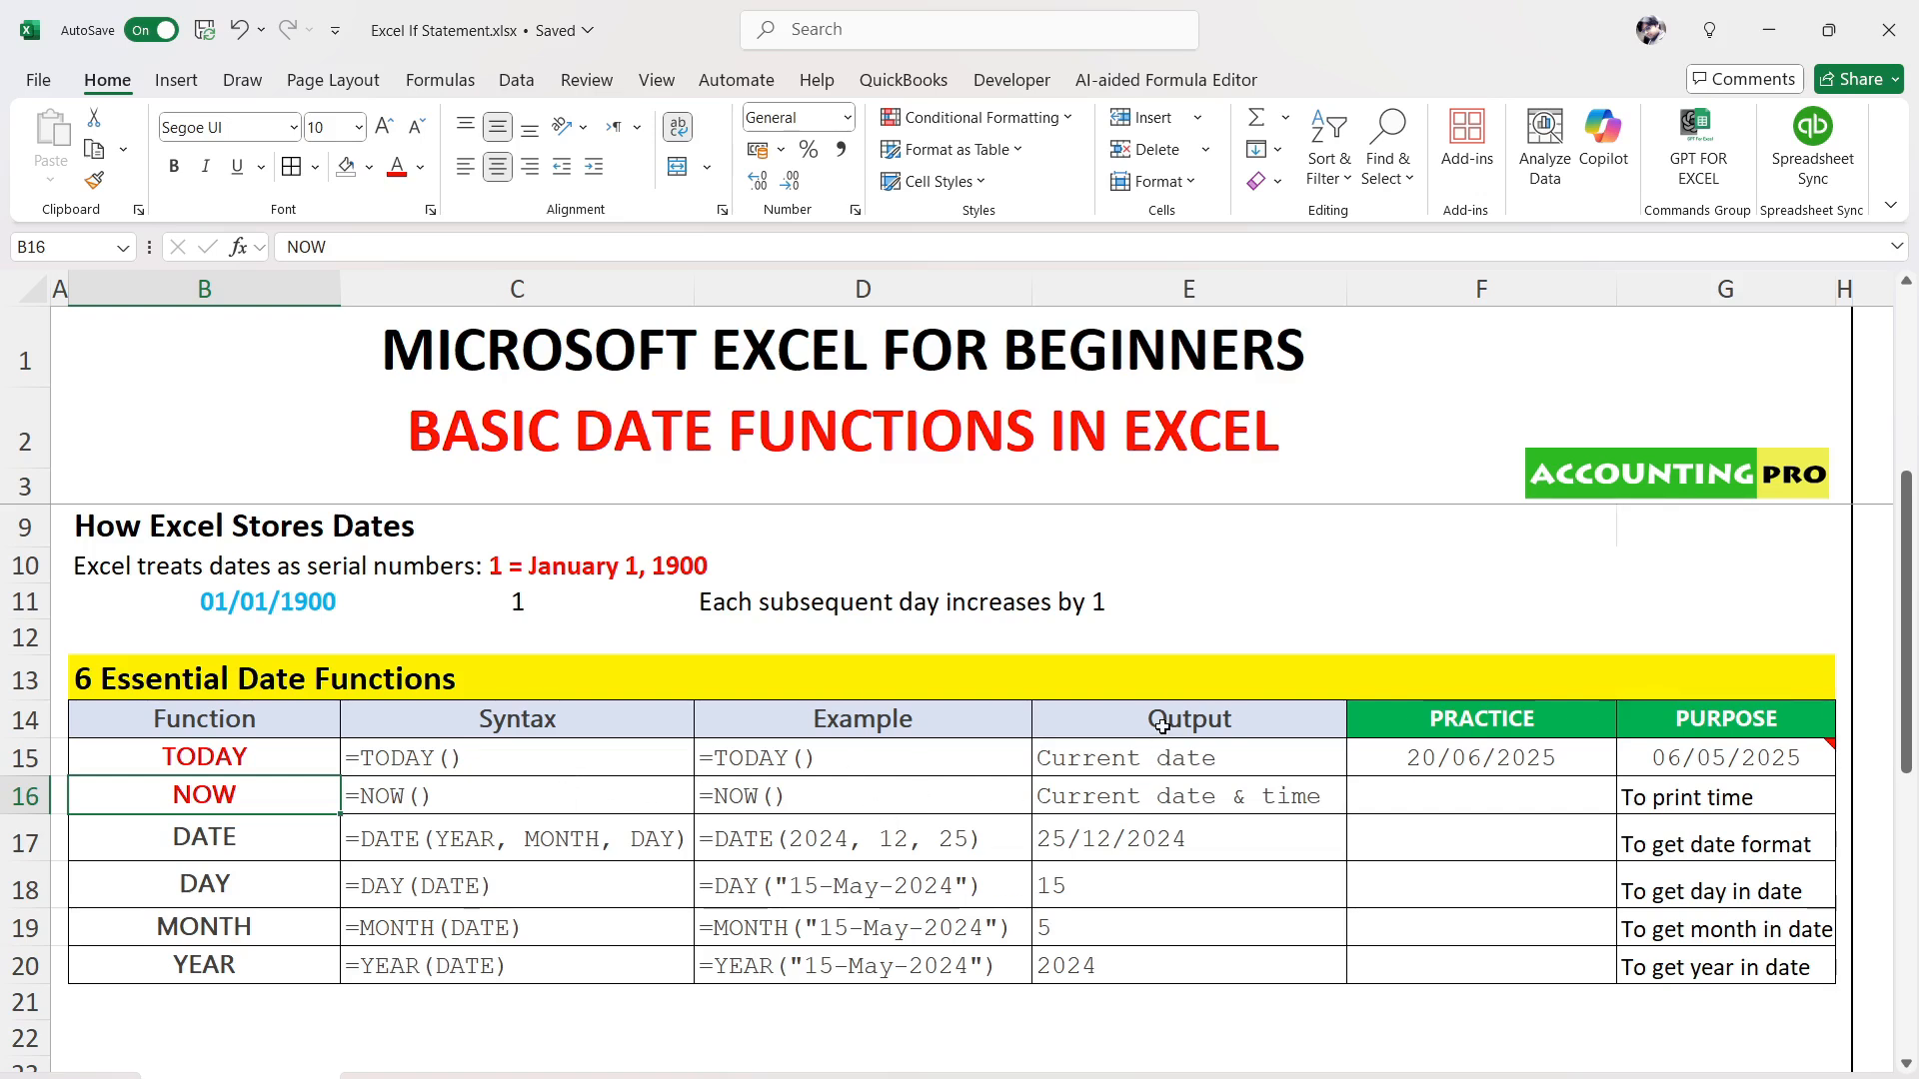
Enter the formula =NOW() in practice cell F16 and compare the result with the described output in E16
{"action": "left_click", "coordinate": [1149, 795]}
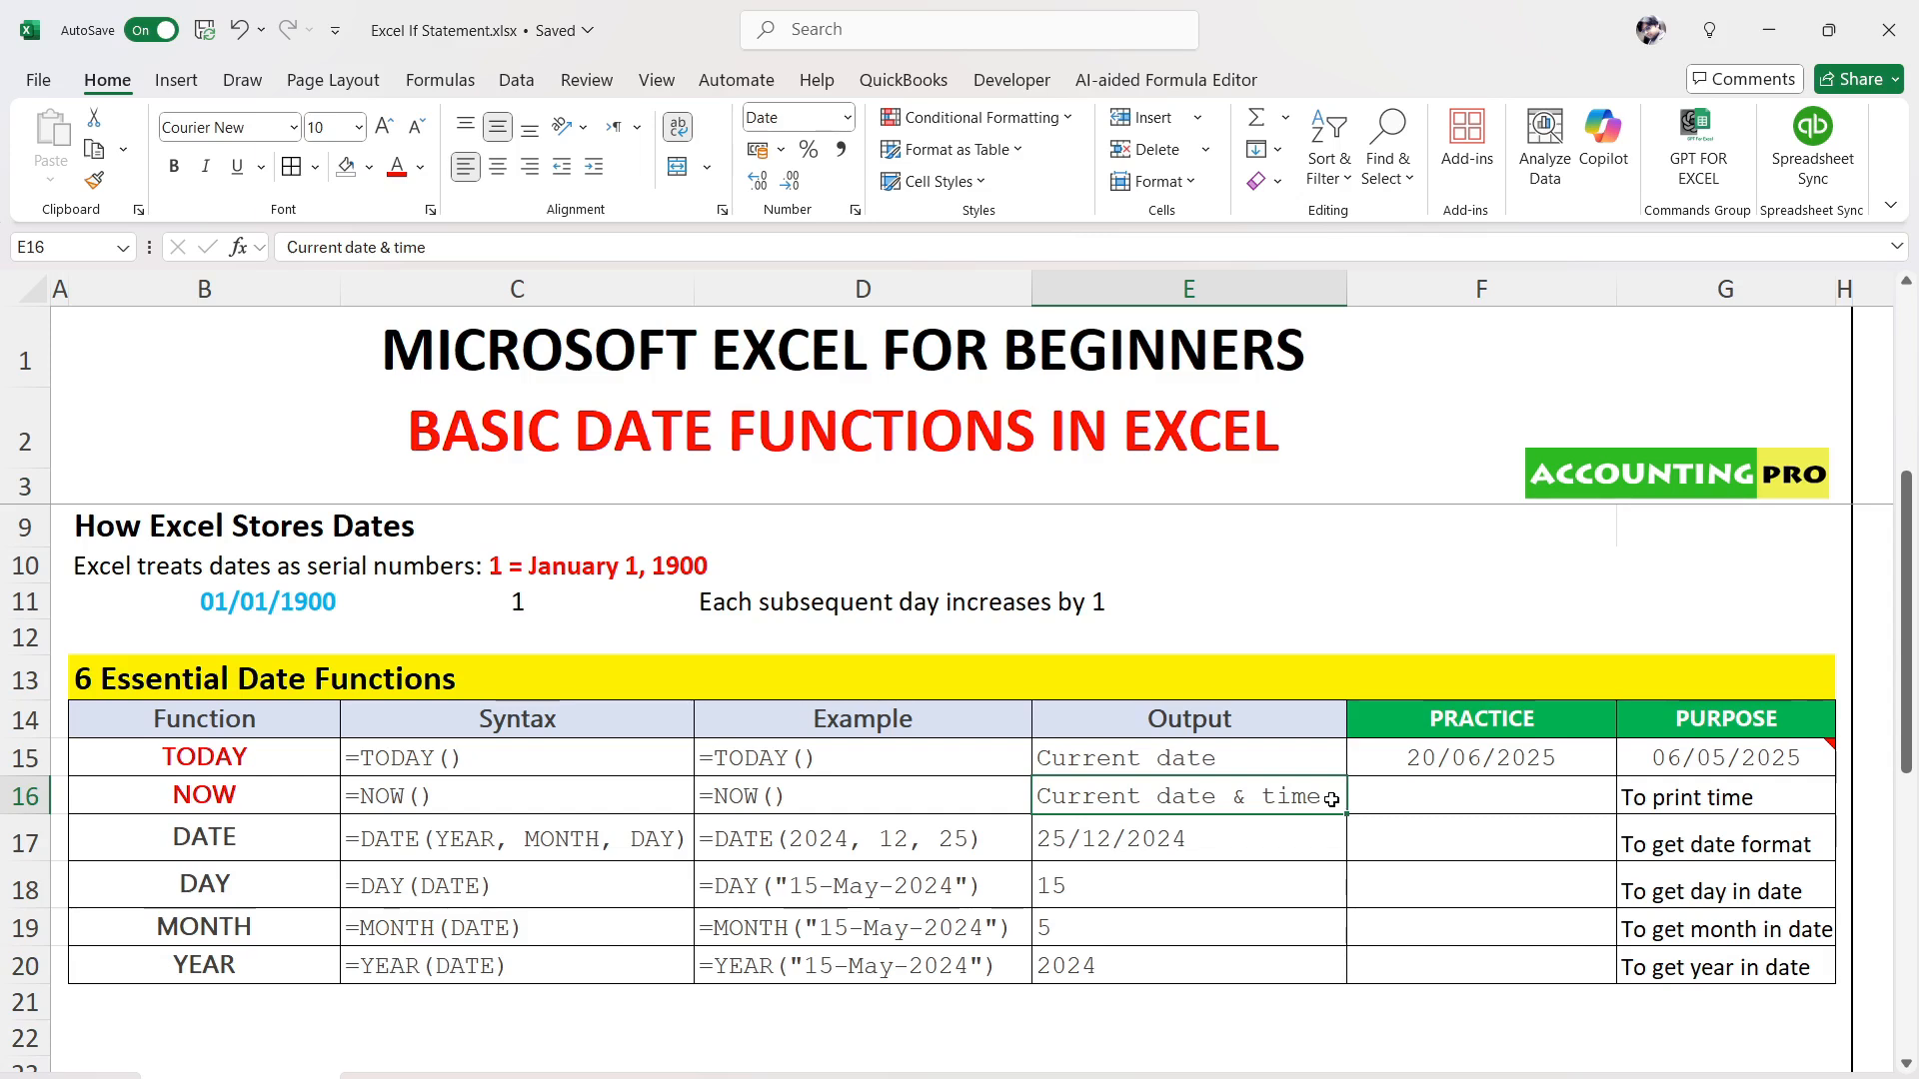
{"action": "left_click", "coordinate": [1452, 787]}
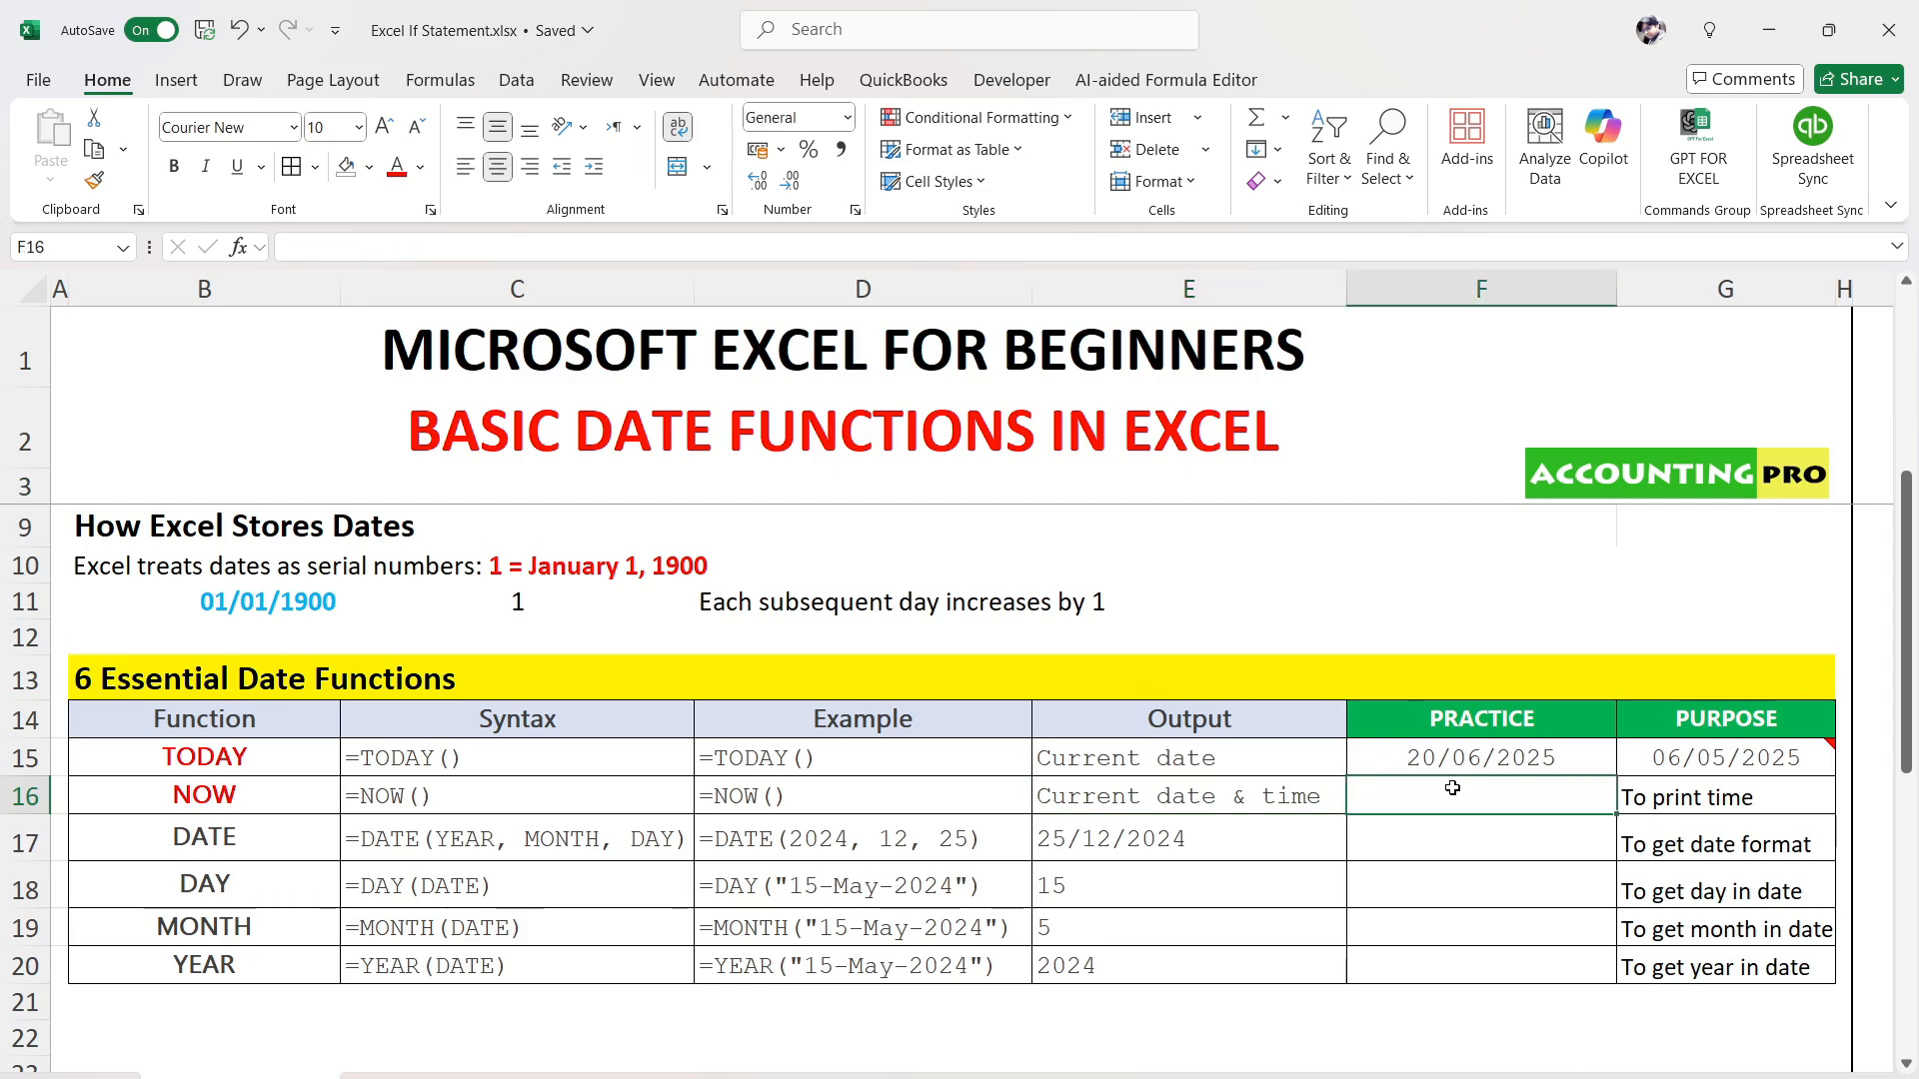
{"action": "type", "text": "=now"}
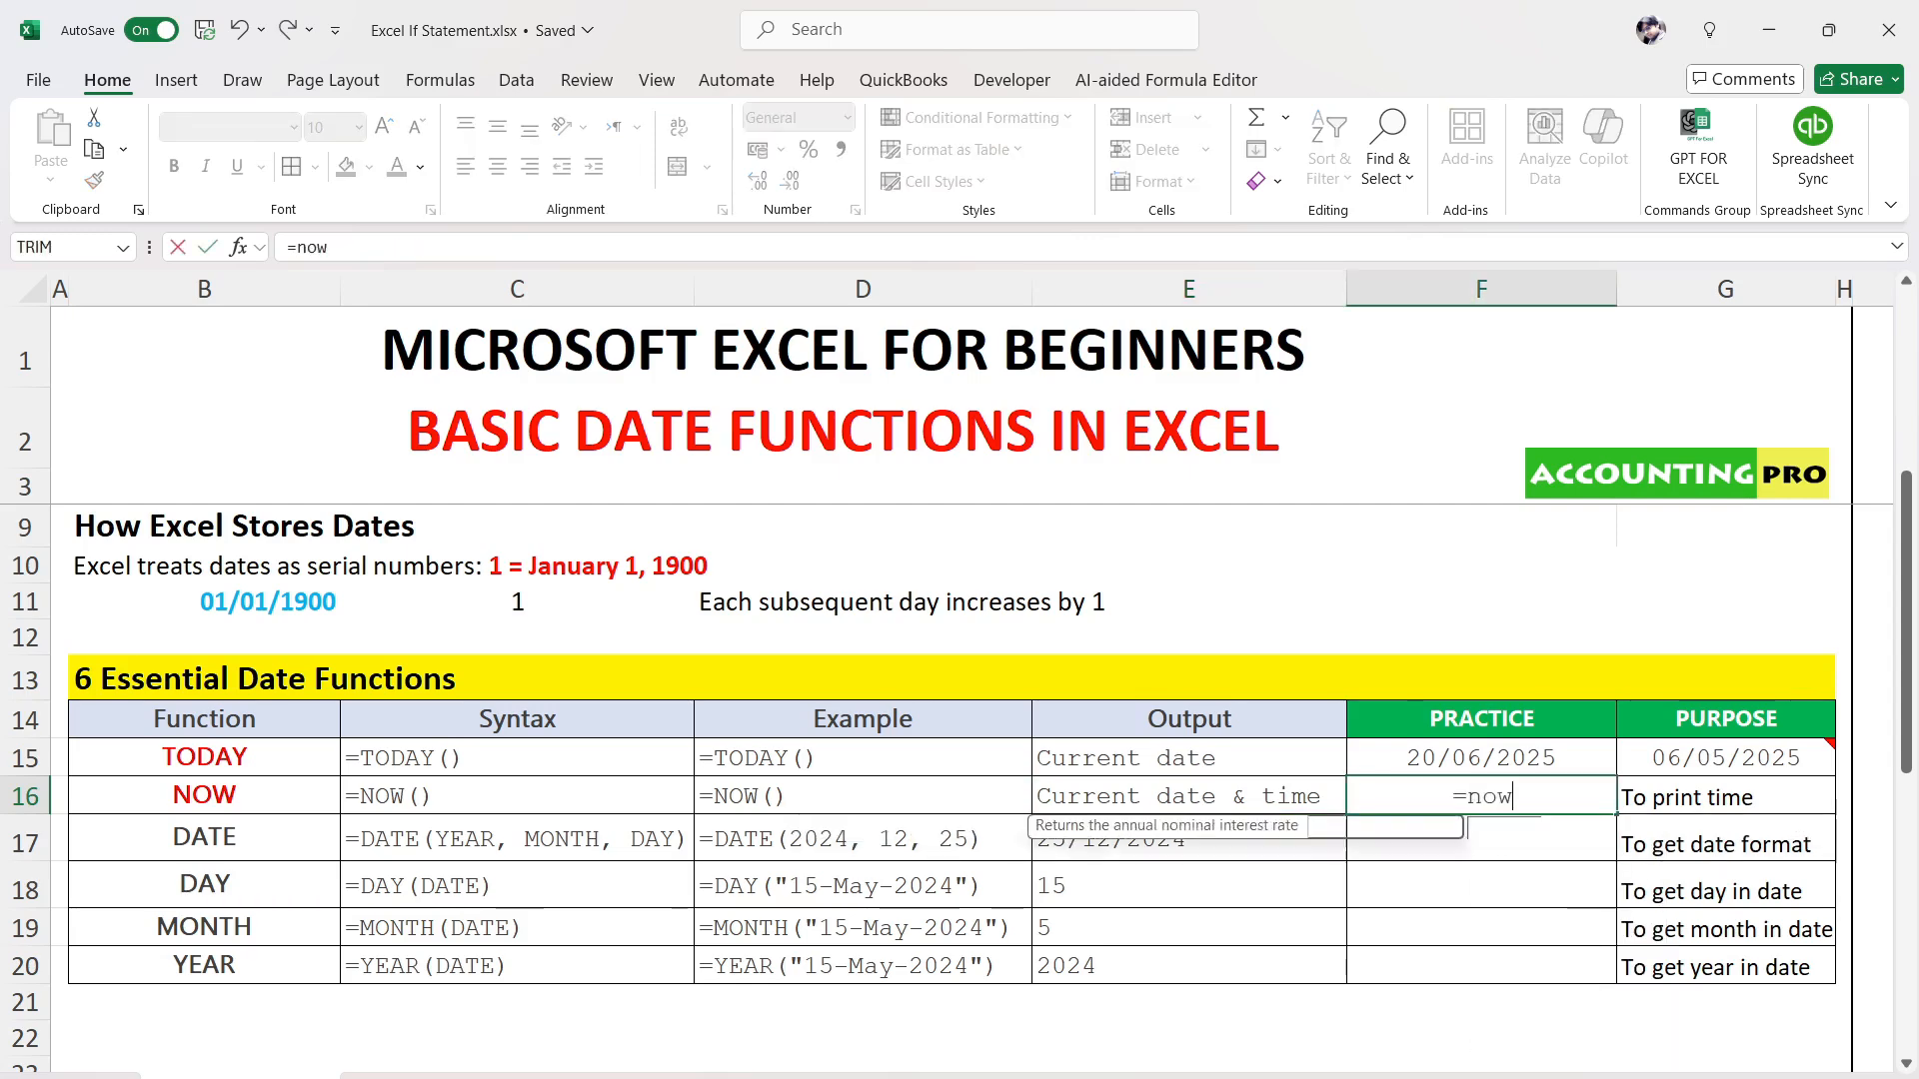
{"action": "type", "text": "()"}
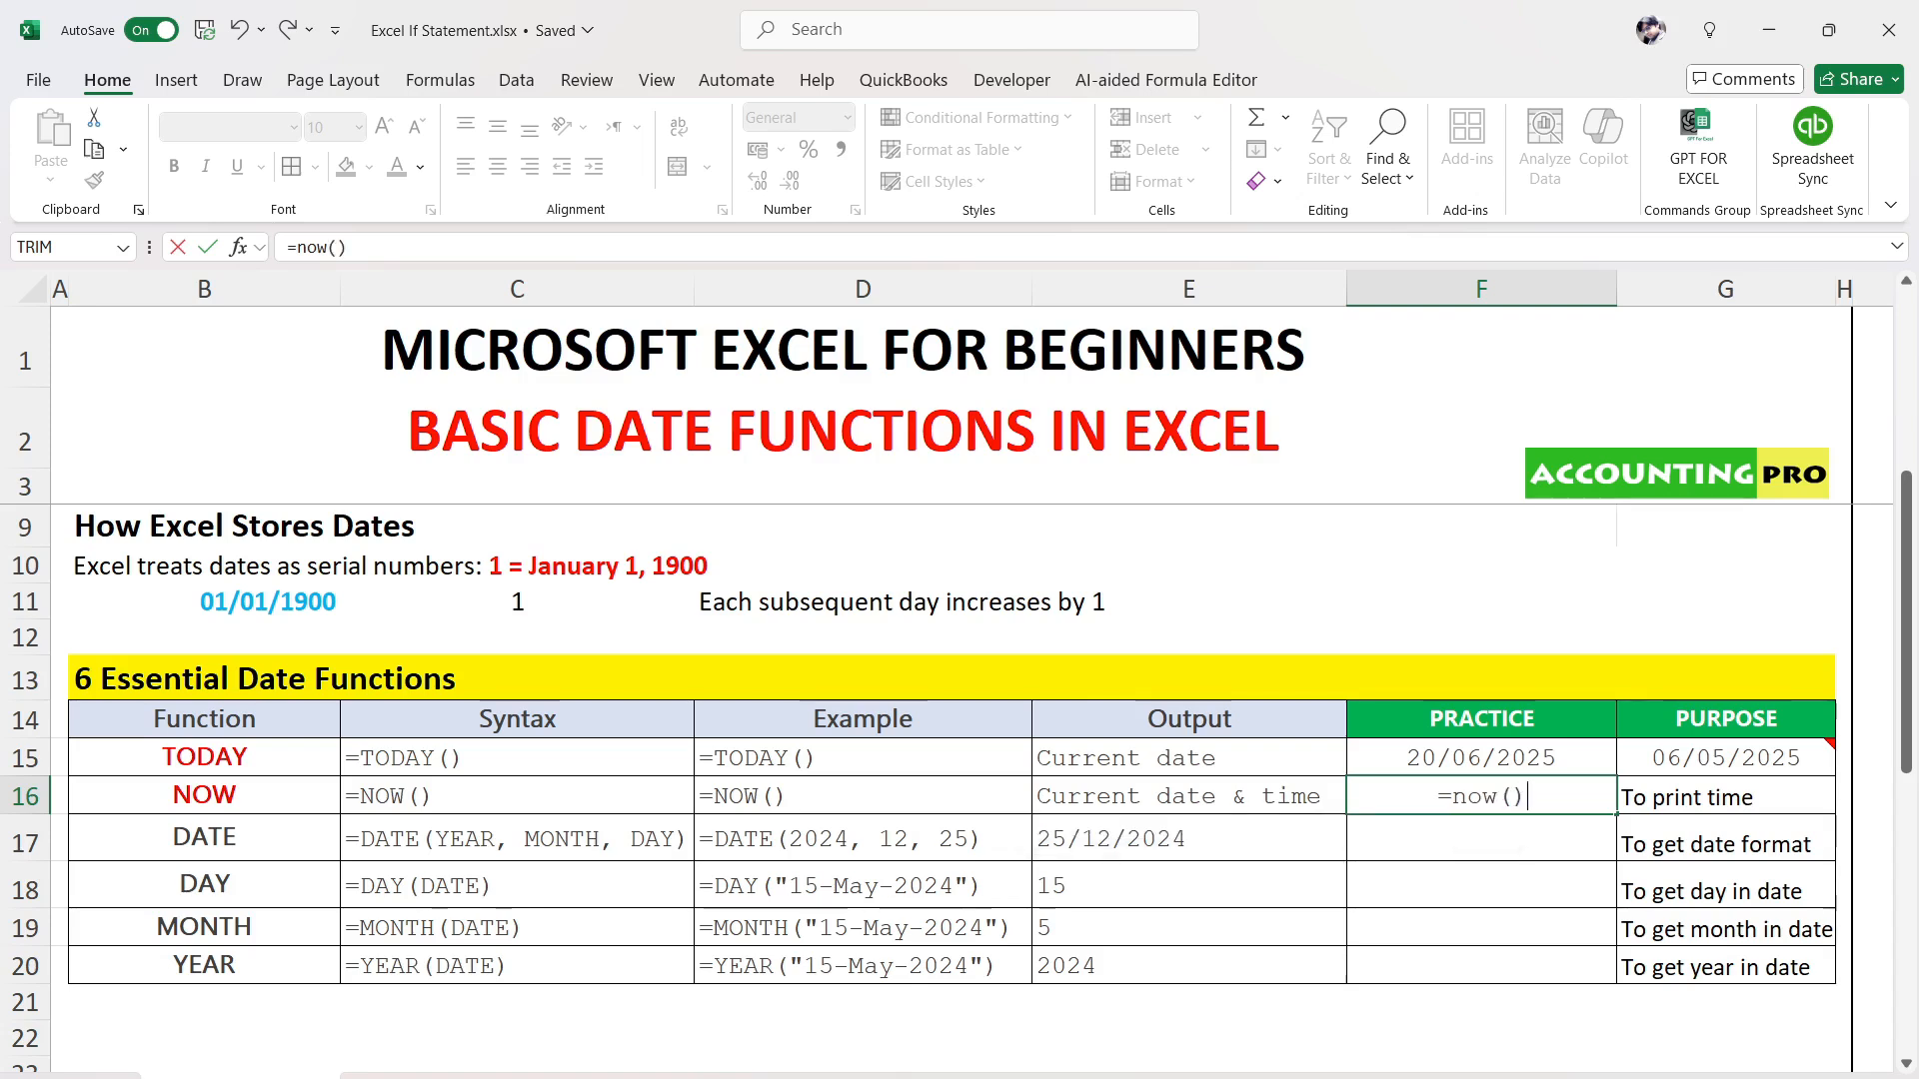
{"action": "key", "text": "Return"}
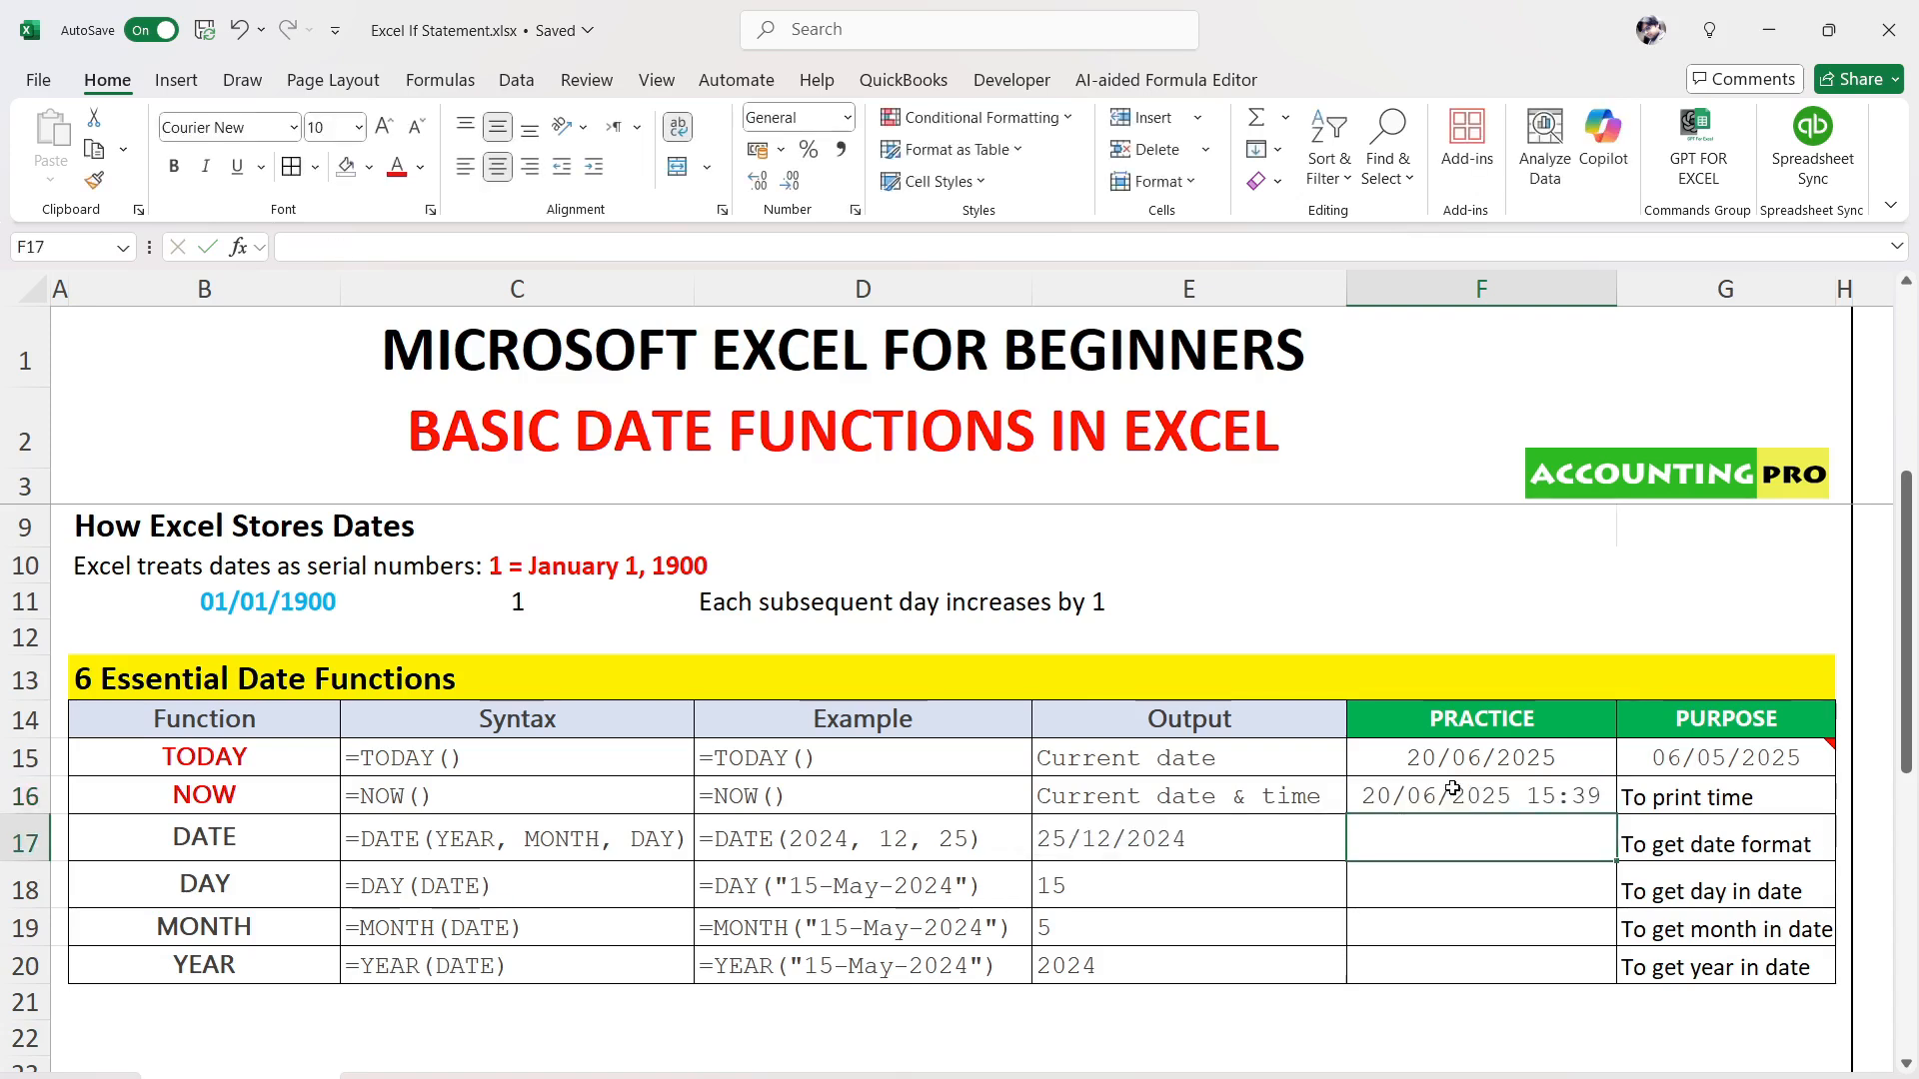
{"action": "left_click", "coordinate": [1452, 788]}
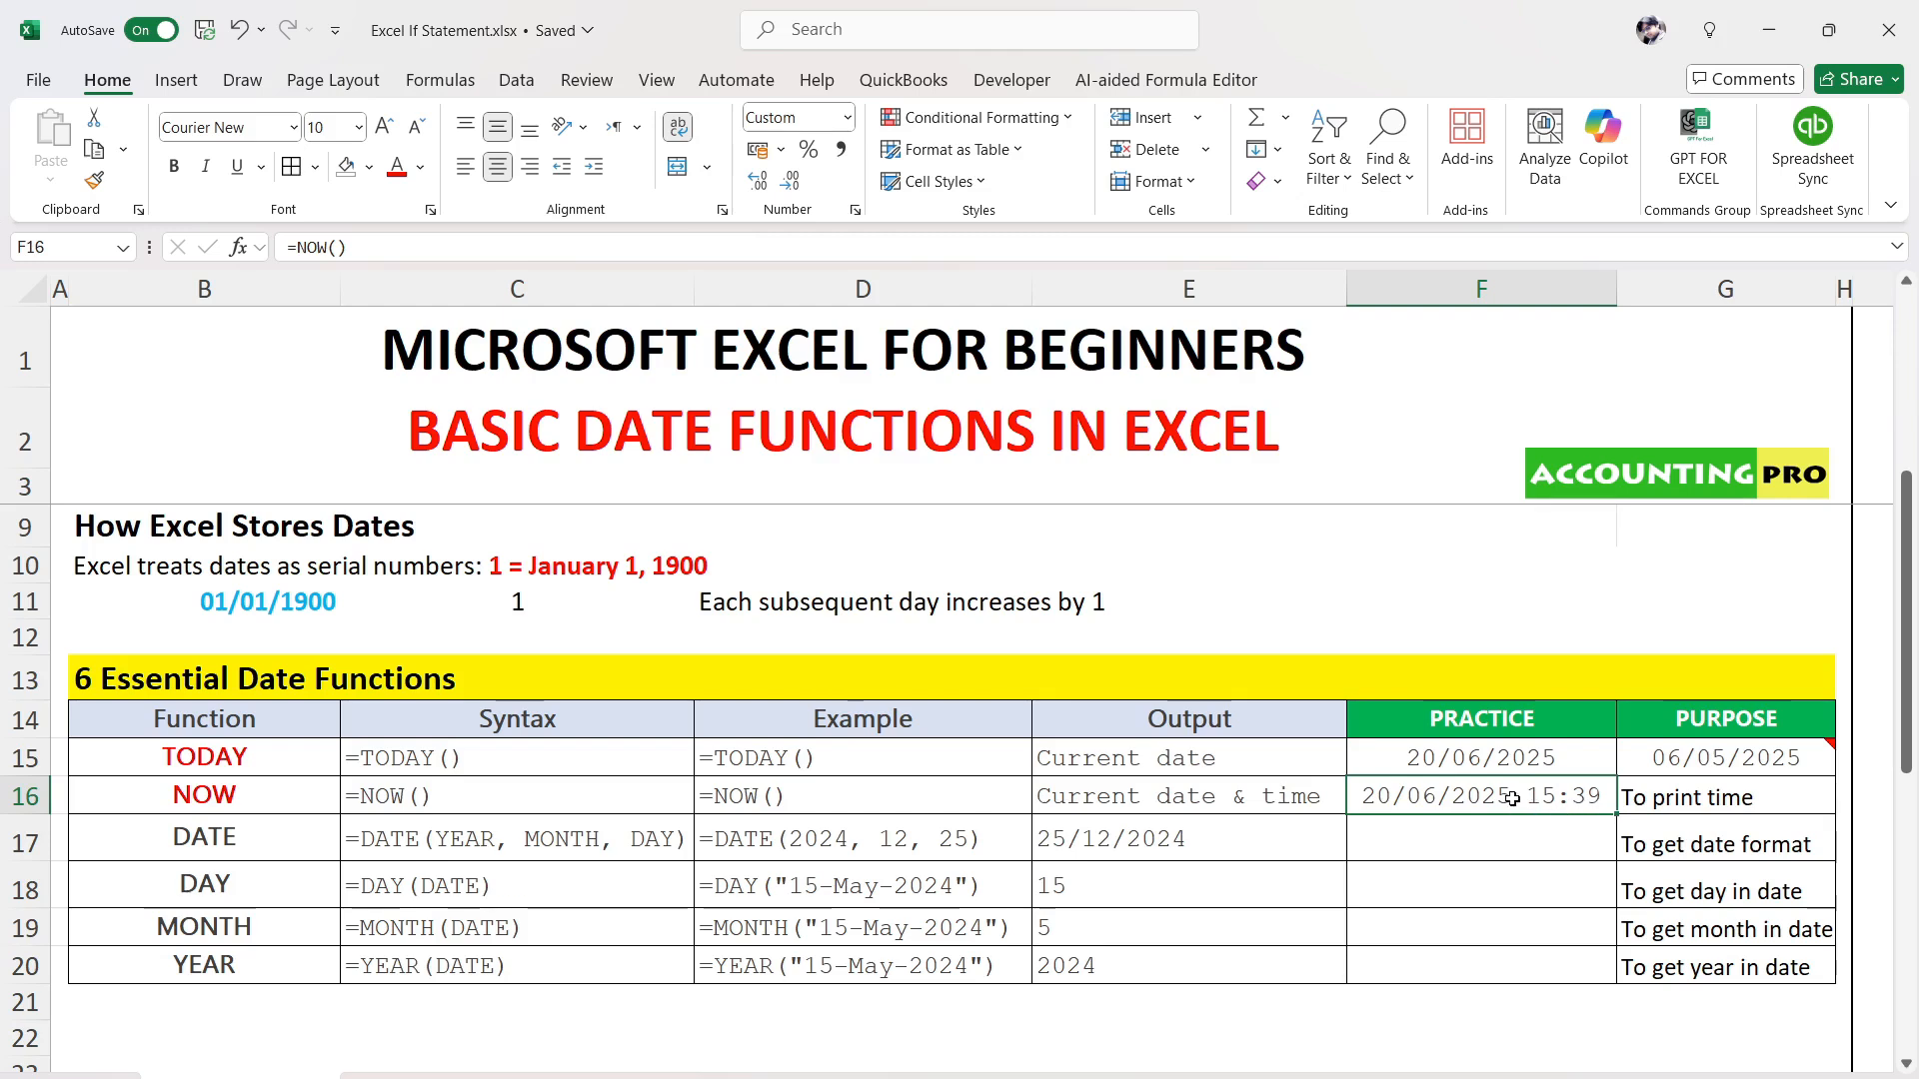
{"action": "left_click", "coordinate": [1189, 796]}
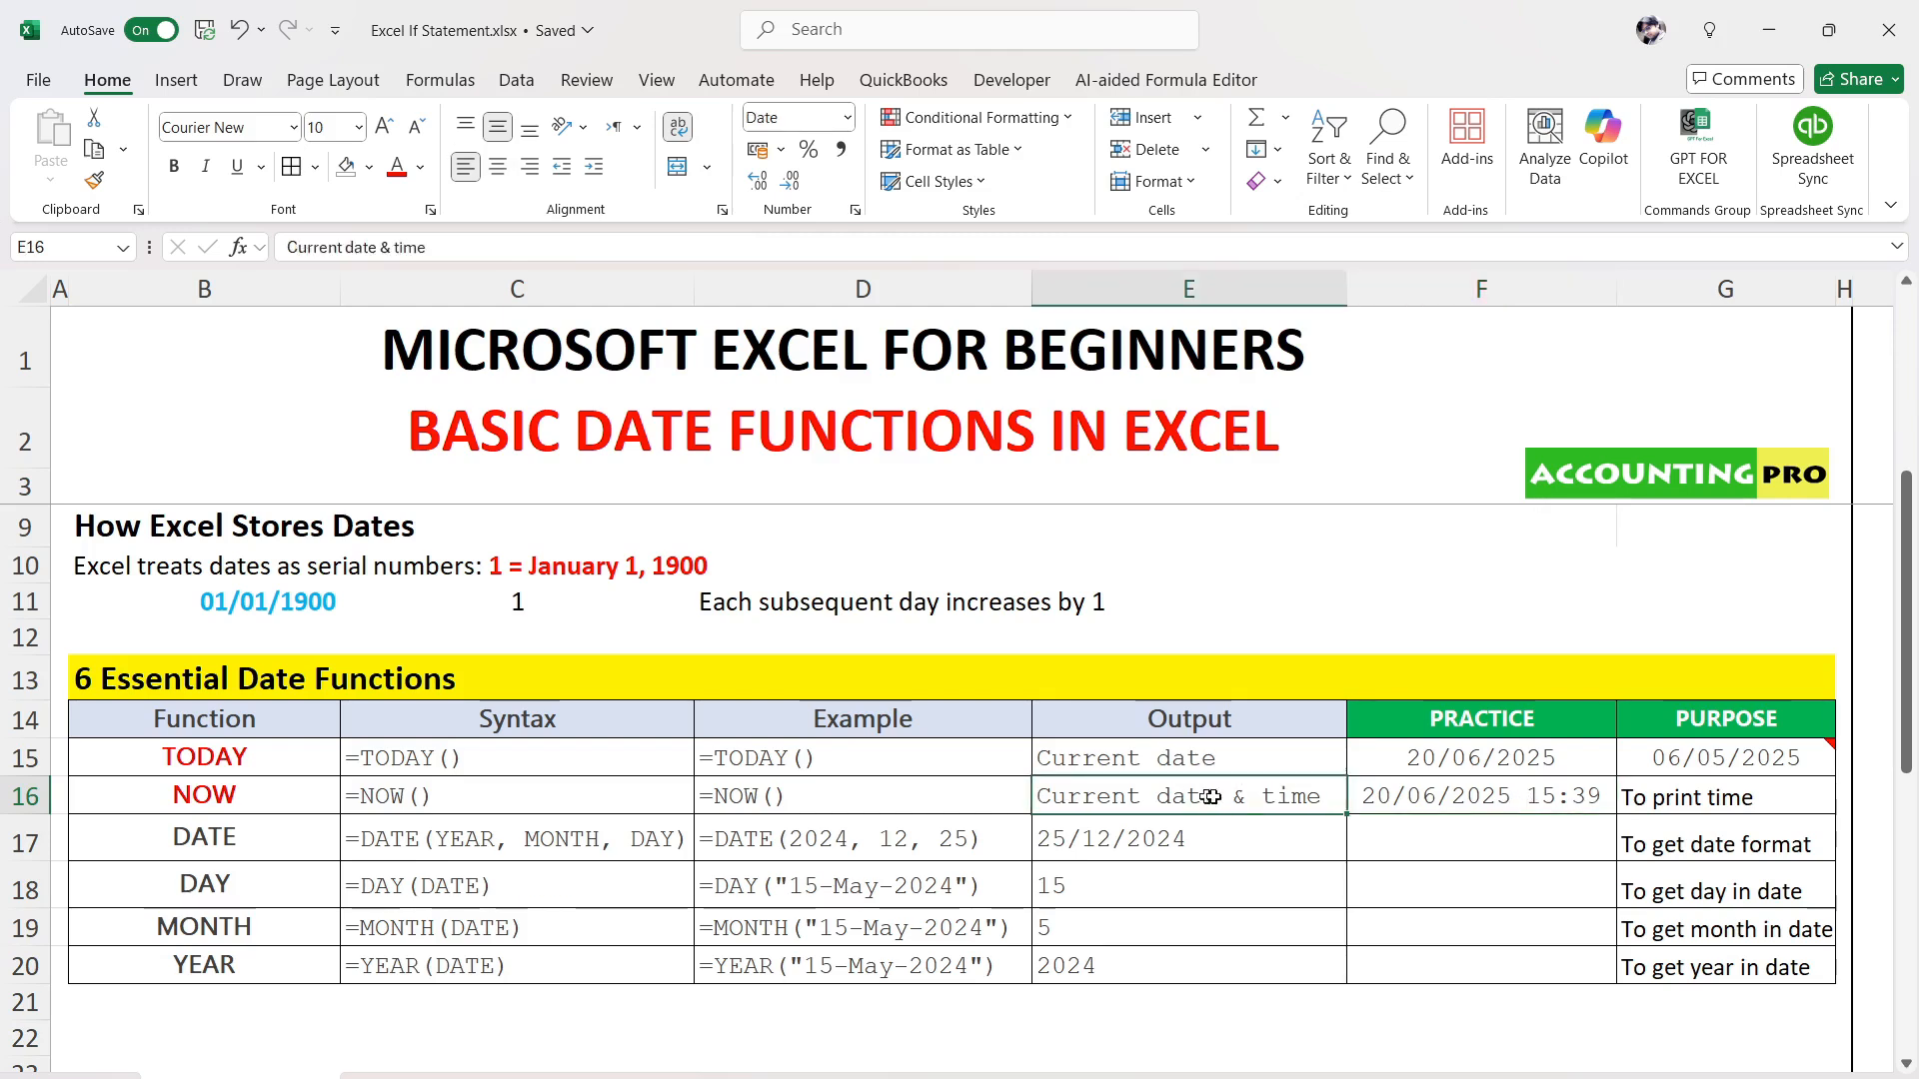
{"action": "left_click", "coordinate": [1399, 781]}
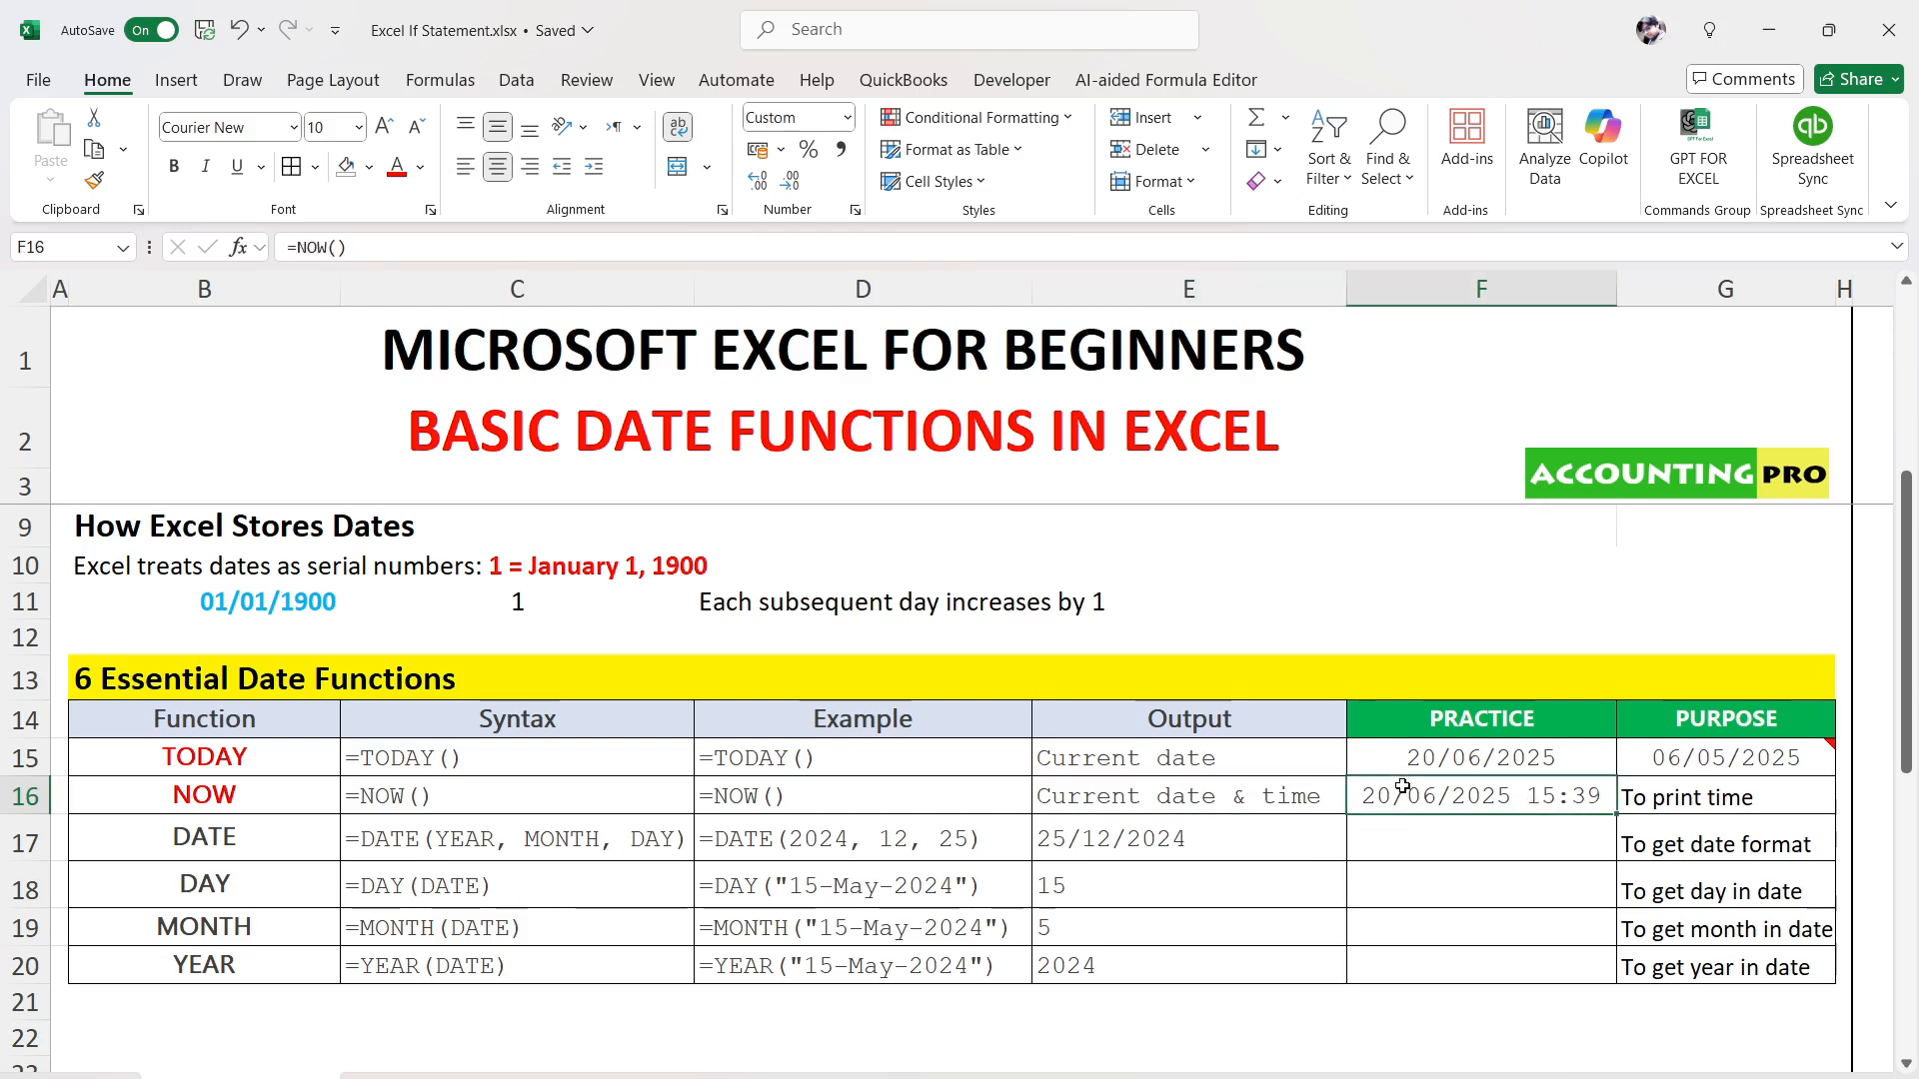
{"action": "left_click", "coordinate": [245, 793]}
{"action": "left_click", "coordinate": [1464, 802]}
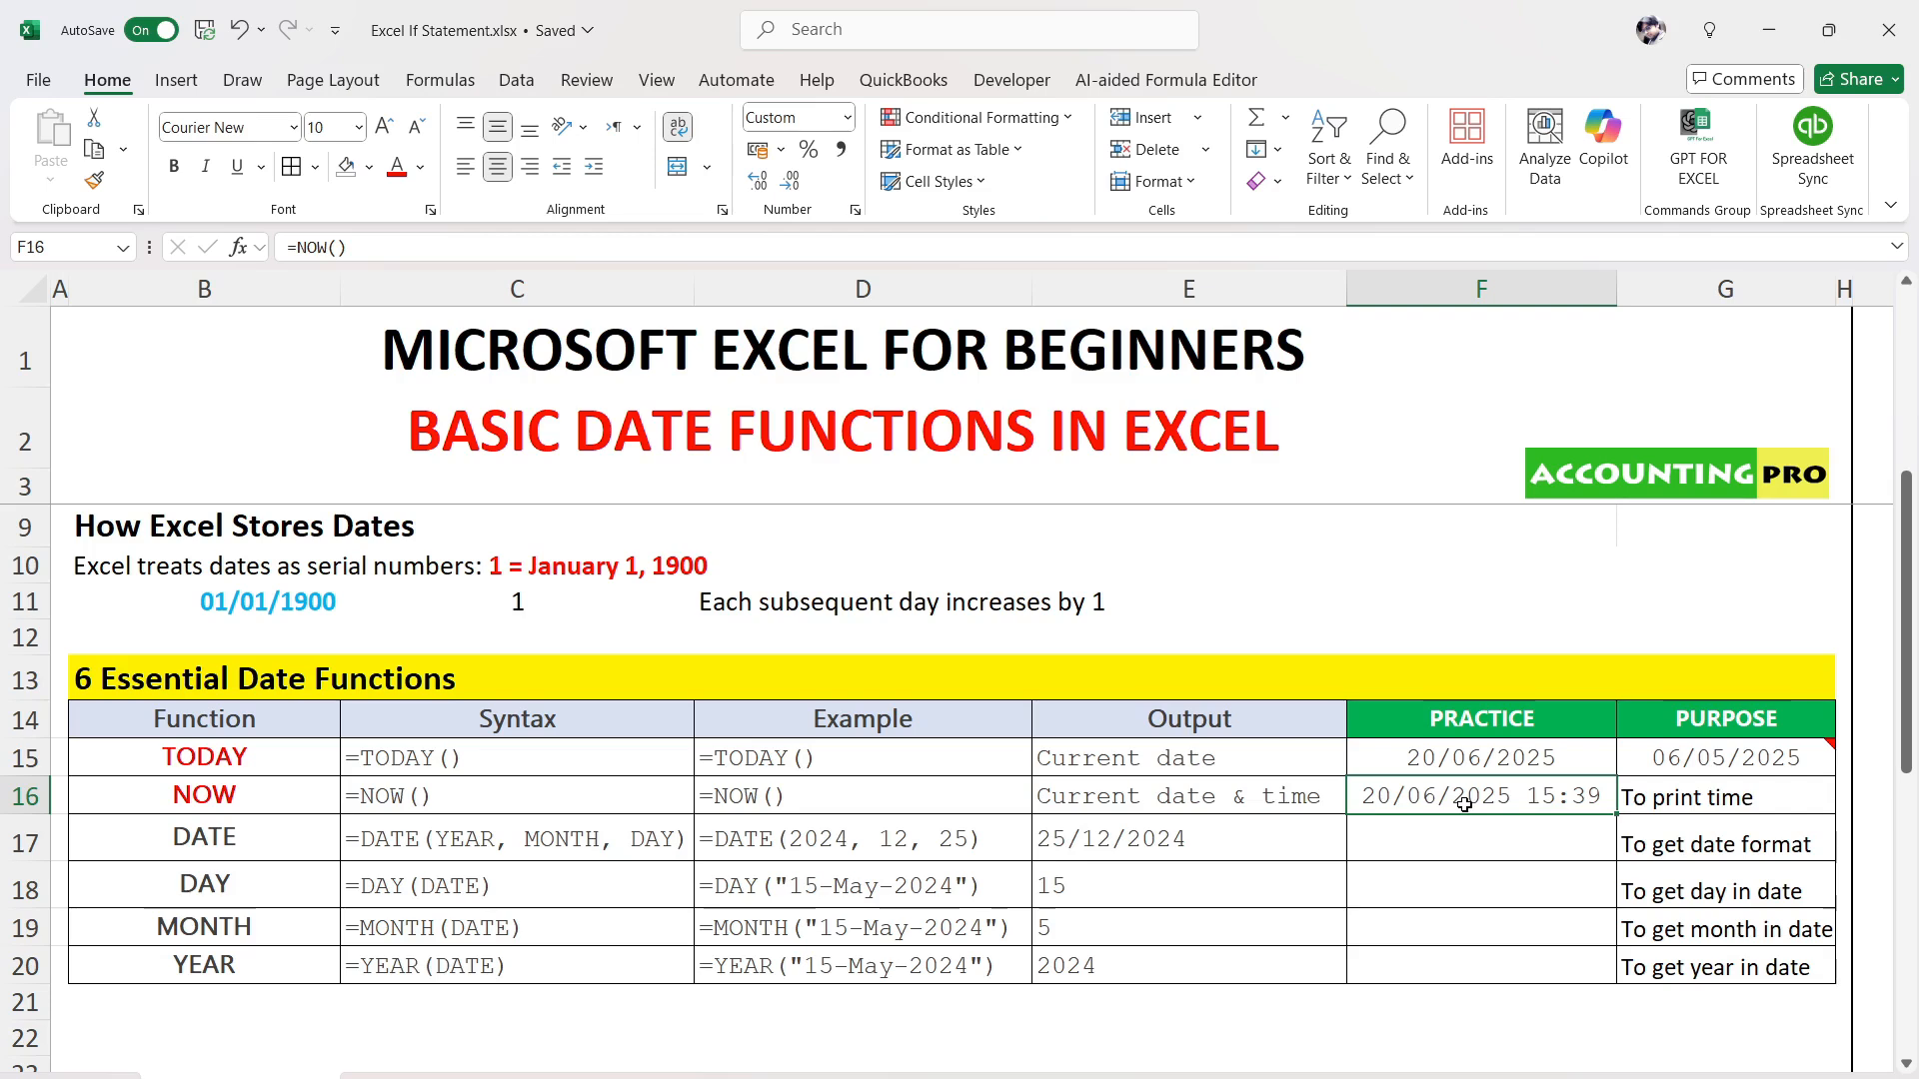
Read the NOW purpose in G16, inspect the formula behind the "Printed on" timestamp in F24 without changing it, and compare it with F16 and F15
{"action": "left_click", "coordinate": [1724, 803]}
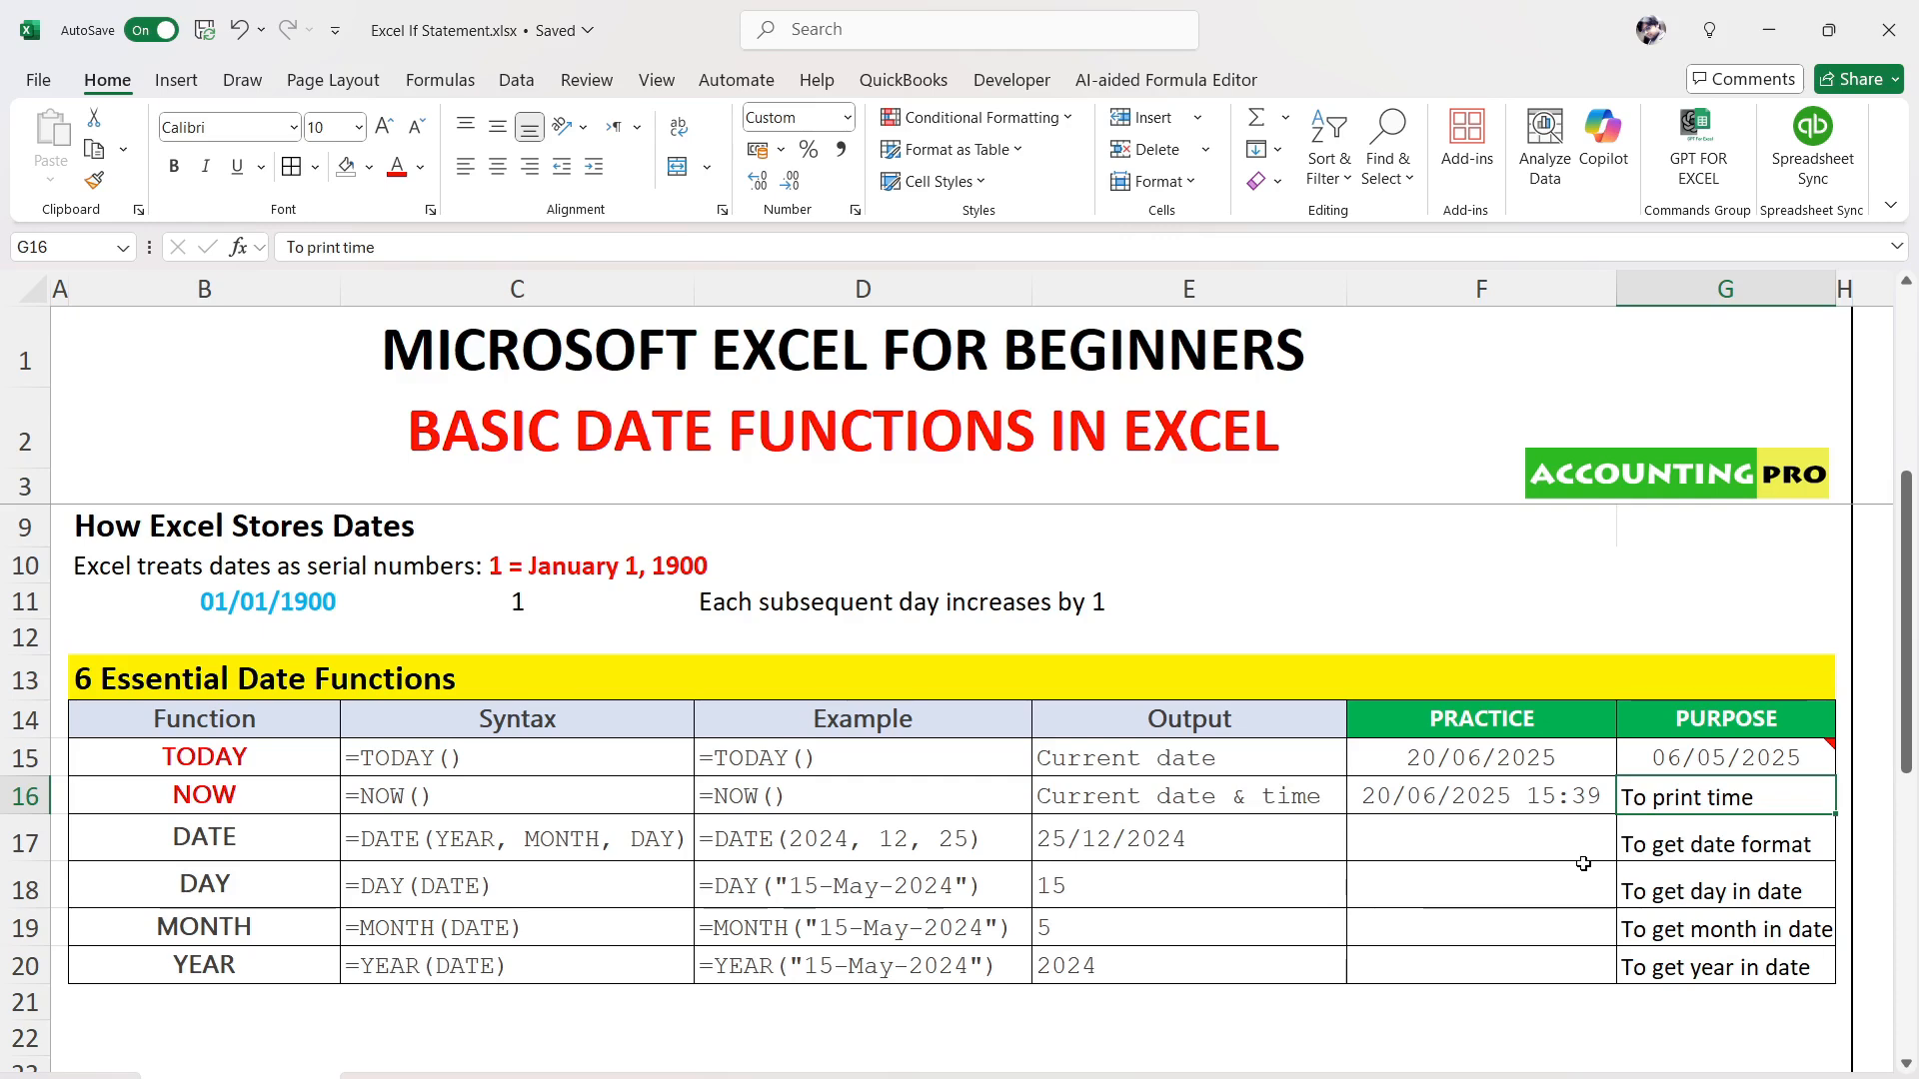
{"action": "scroll", "coordinate": [1584, 864], "scroll_direction": "down", "scroll_amount": 2}
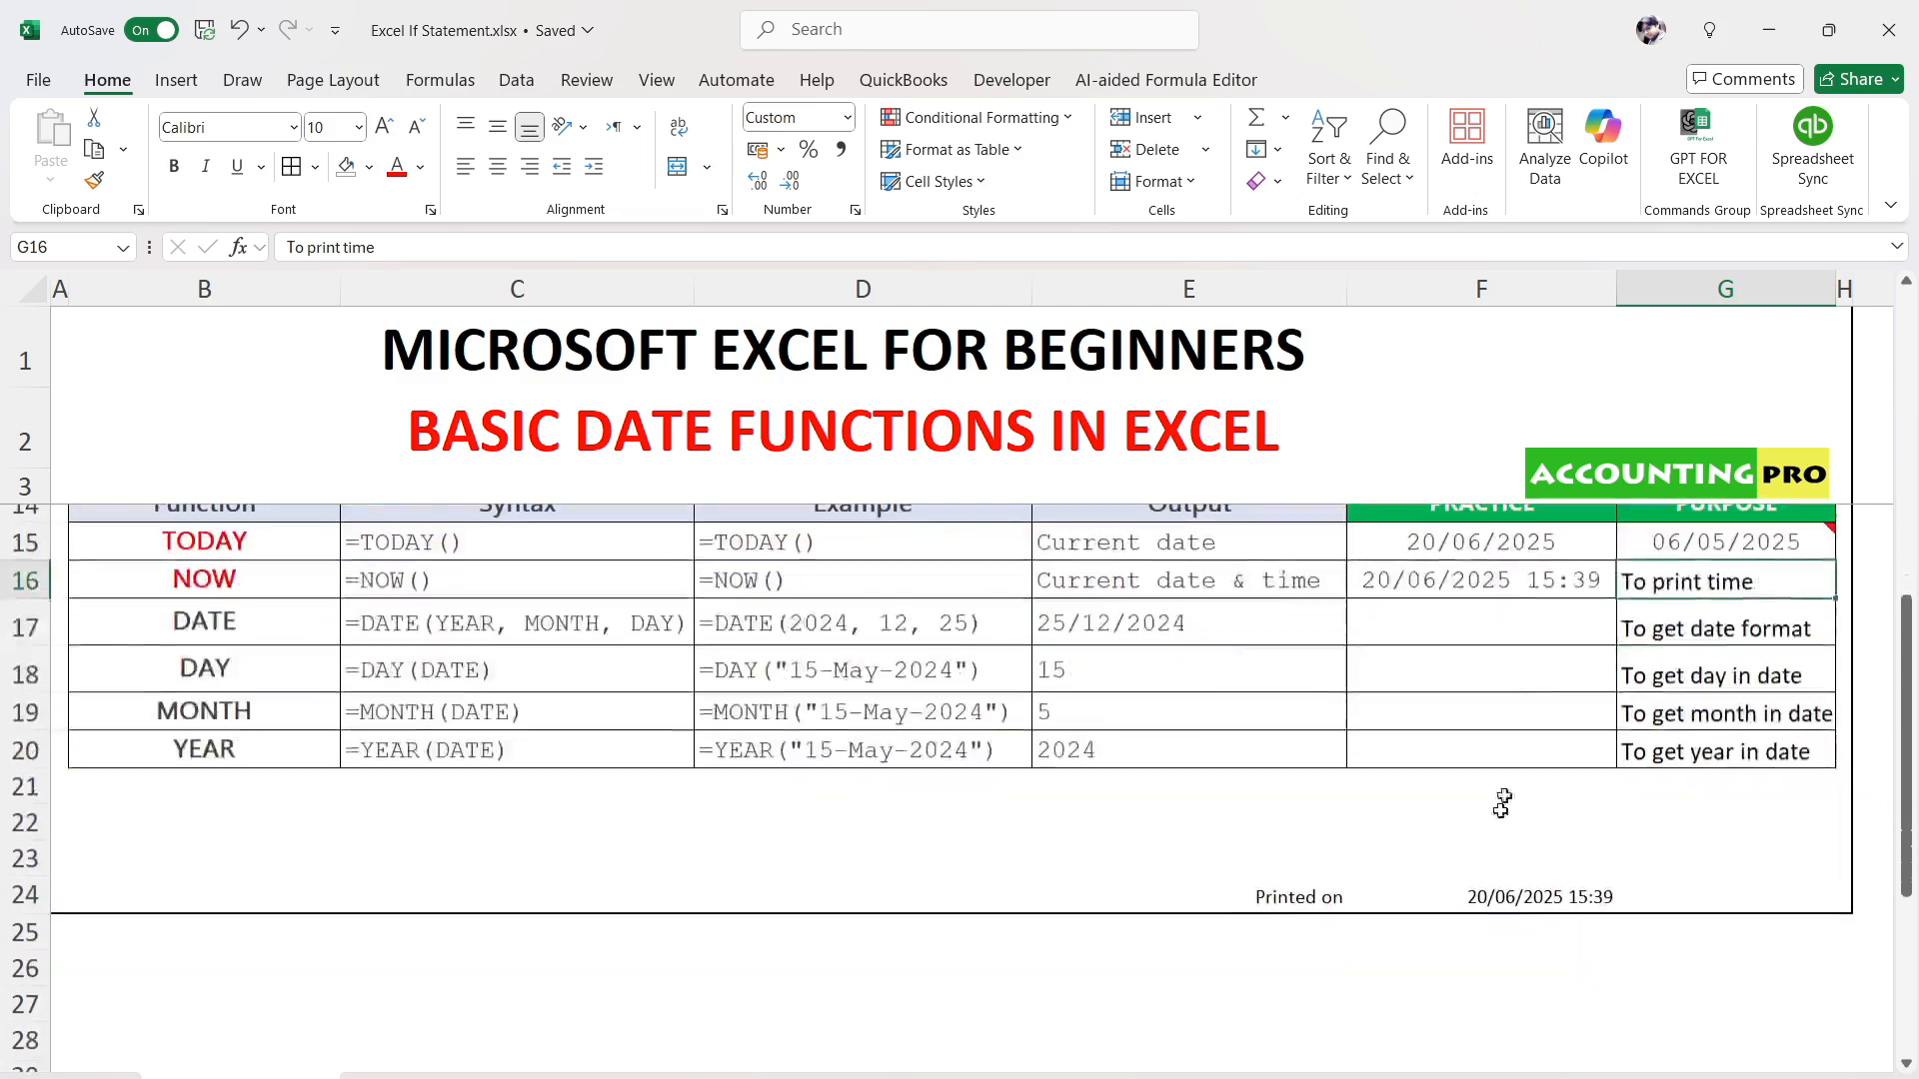
{"action": "left_click", "coordinate": [1547, 895]}
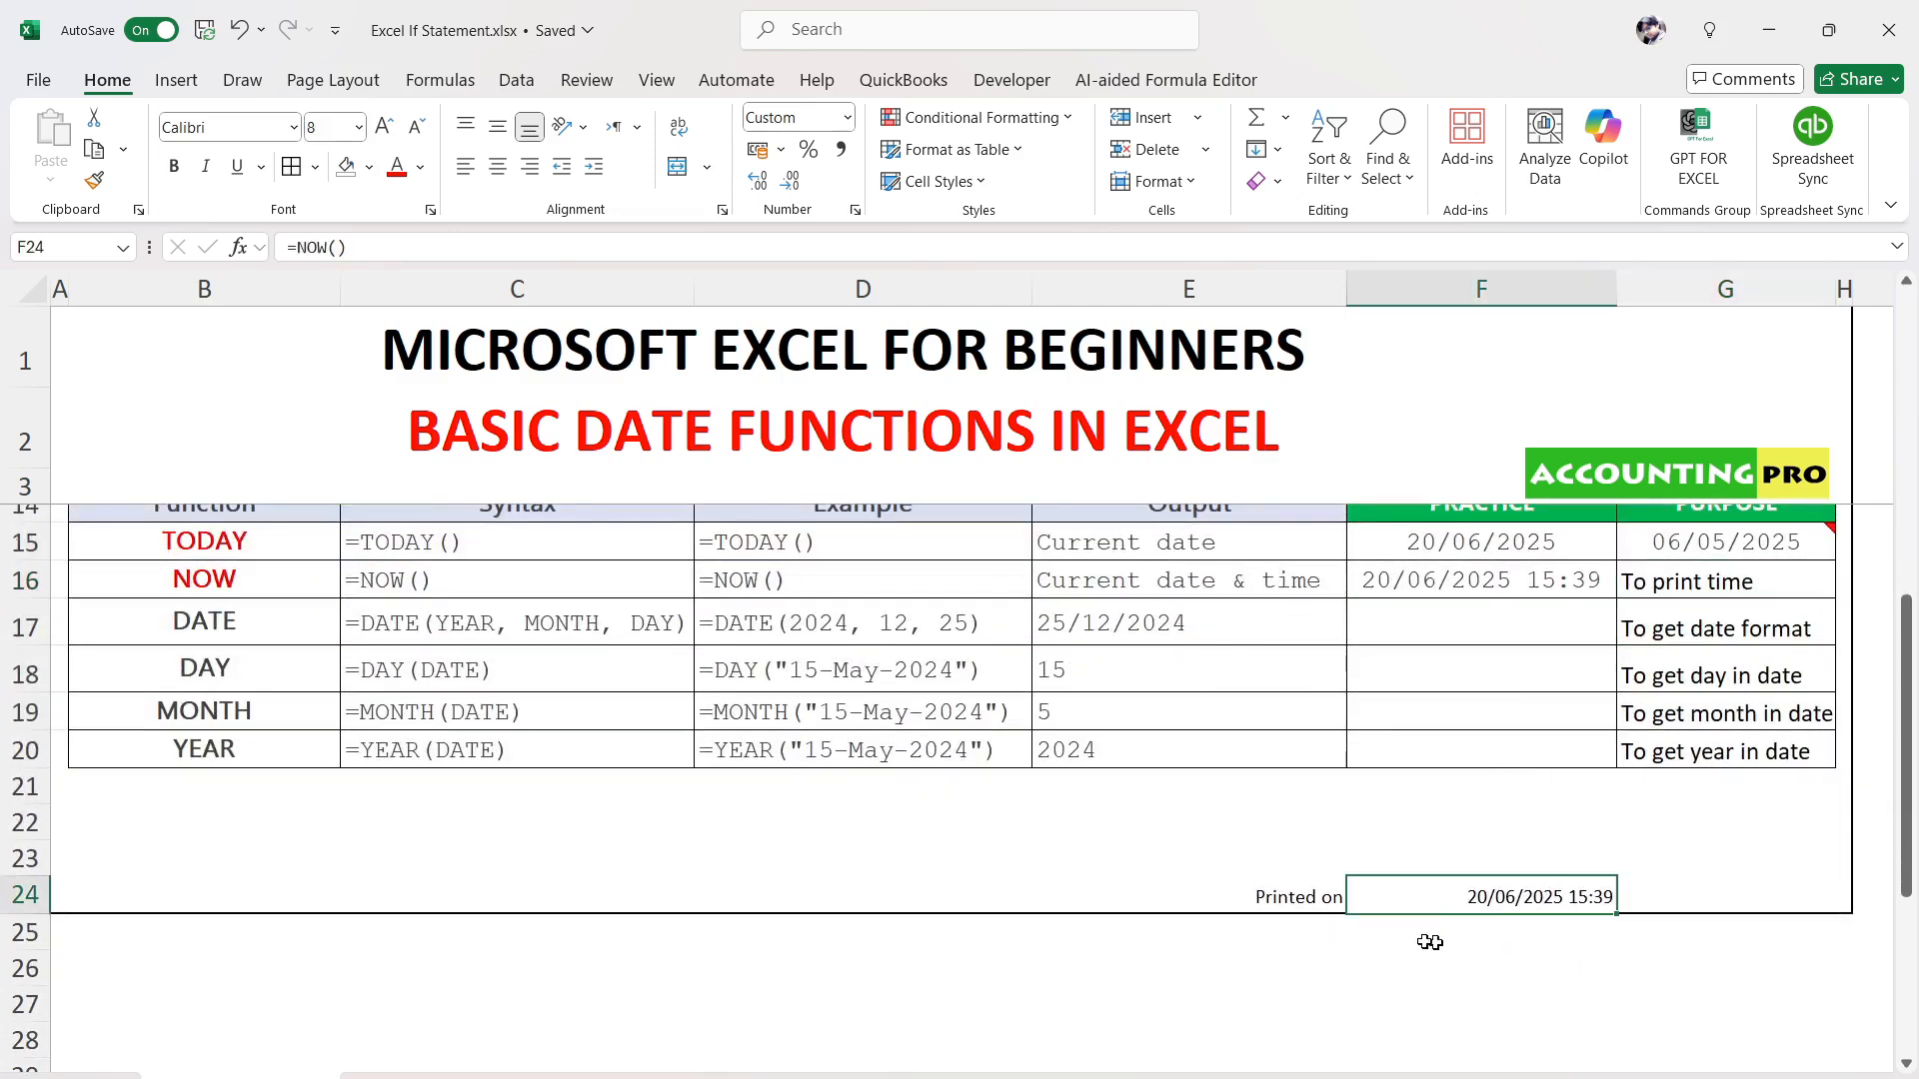
{"action": "double_click", "coordinate": [1468, 901]}
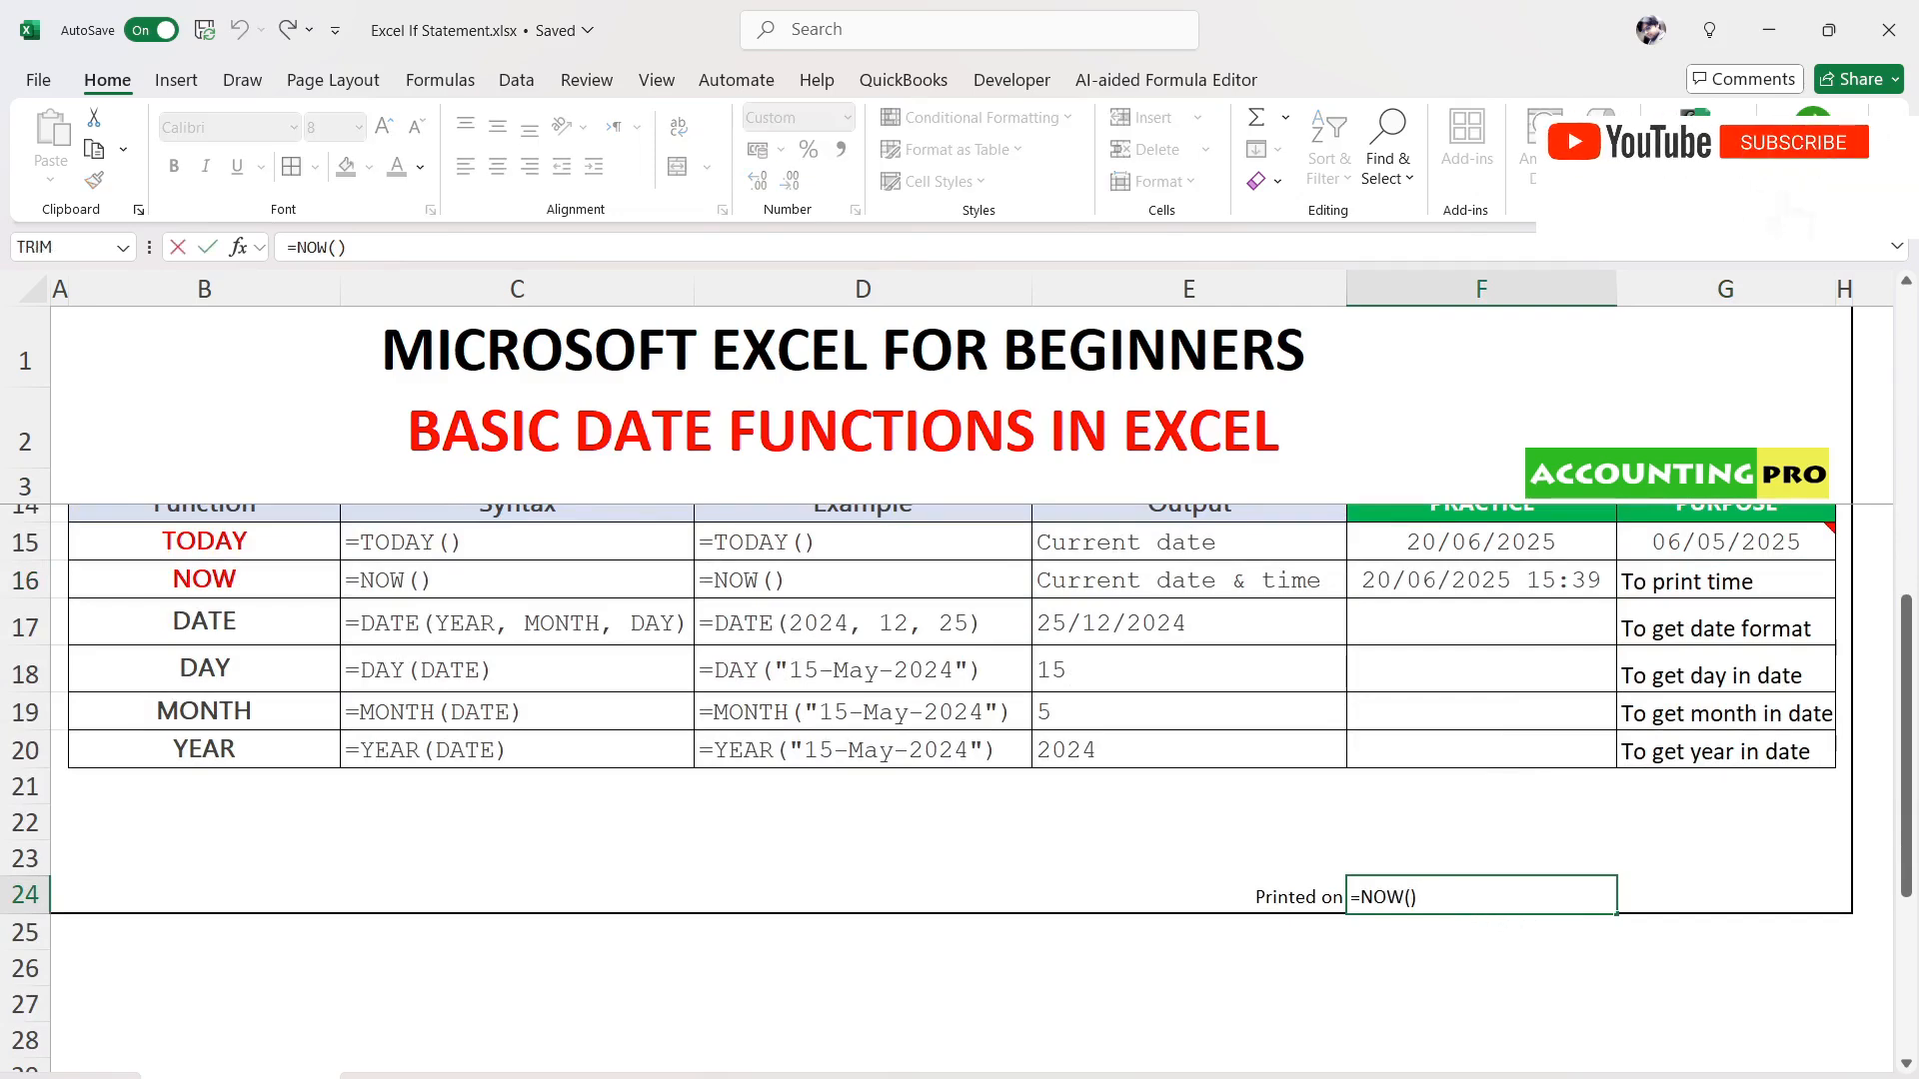
{"action": "key", "text": "Return"}
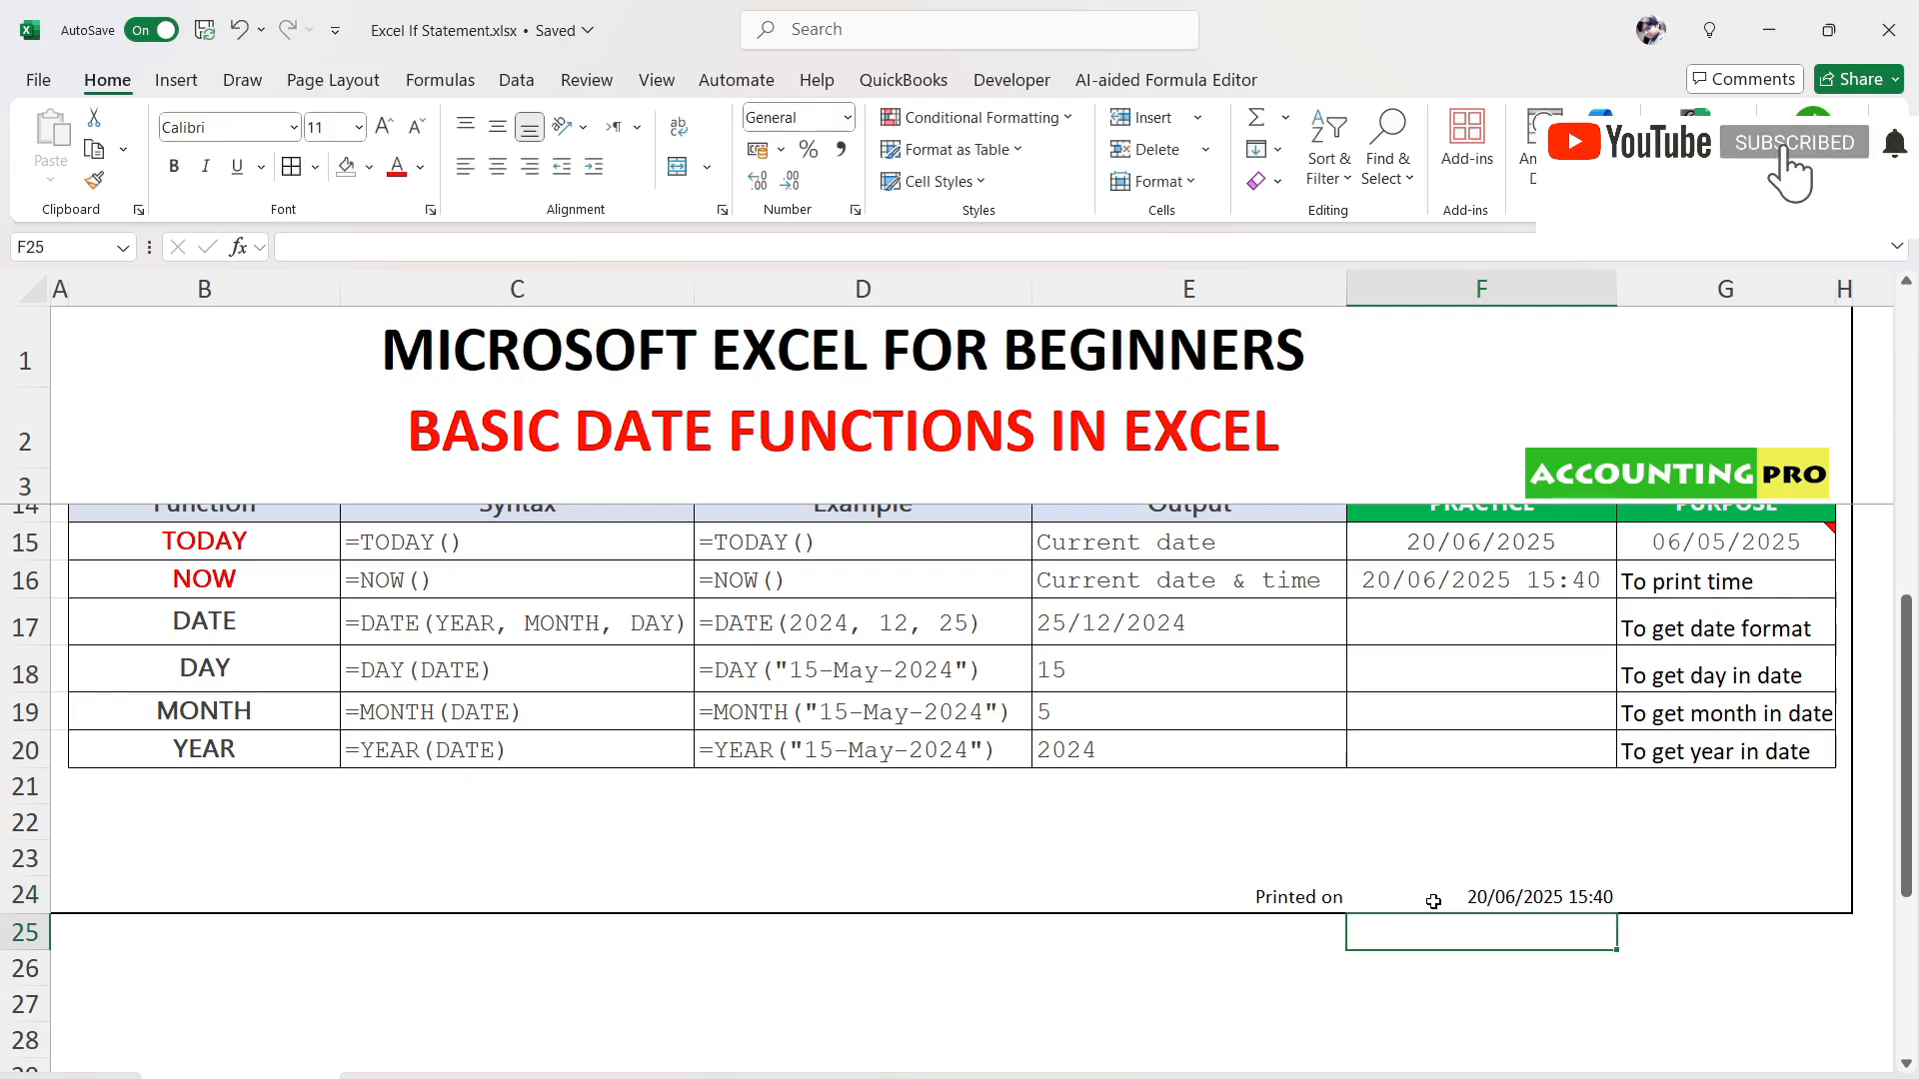
{"action": "left_click_drag", "start_coordinate": [1329, 896], "coordinate": [1359, 897]}
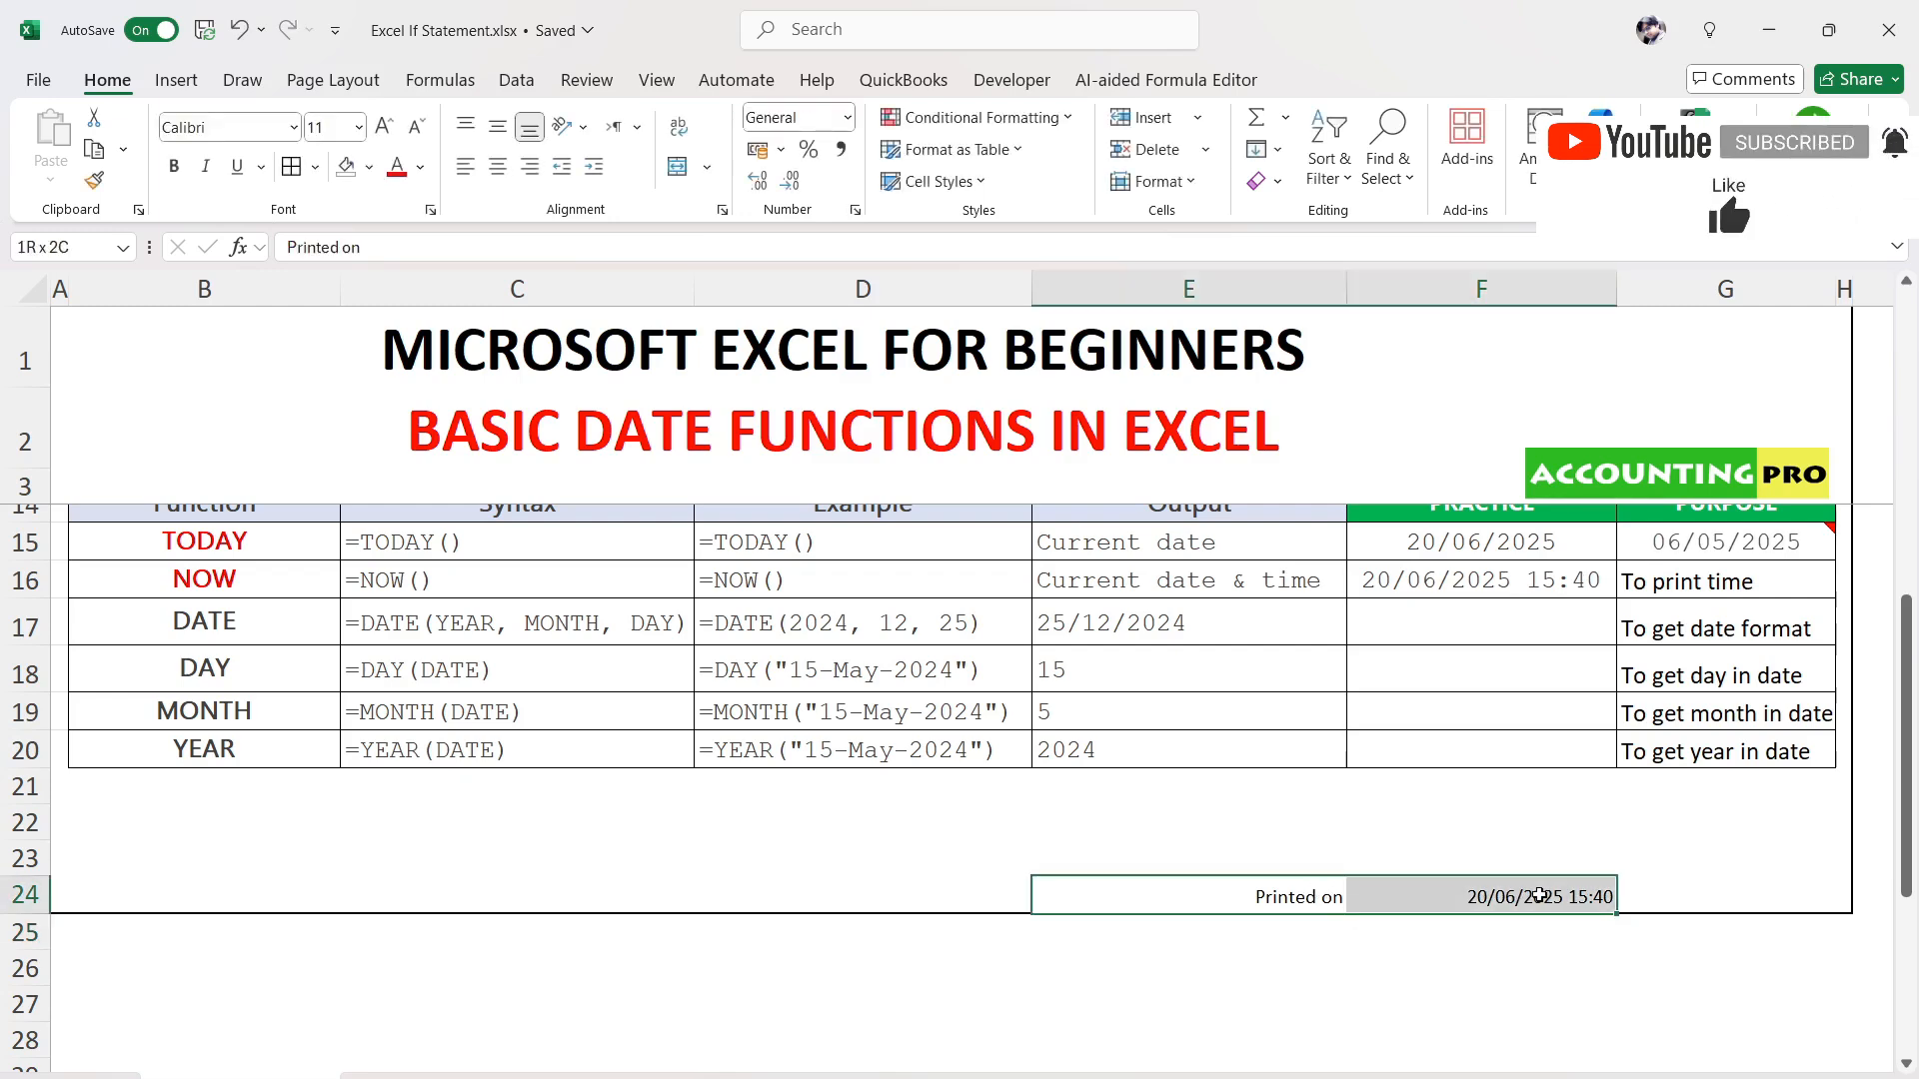
{"action": "left_click", "coordinate": [1365, 944]}
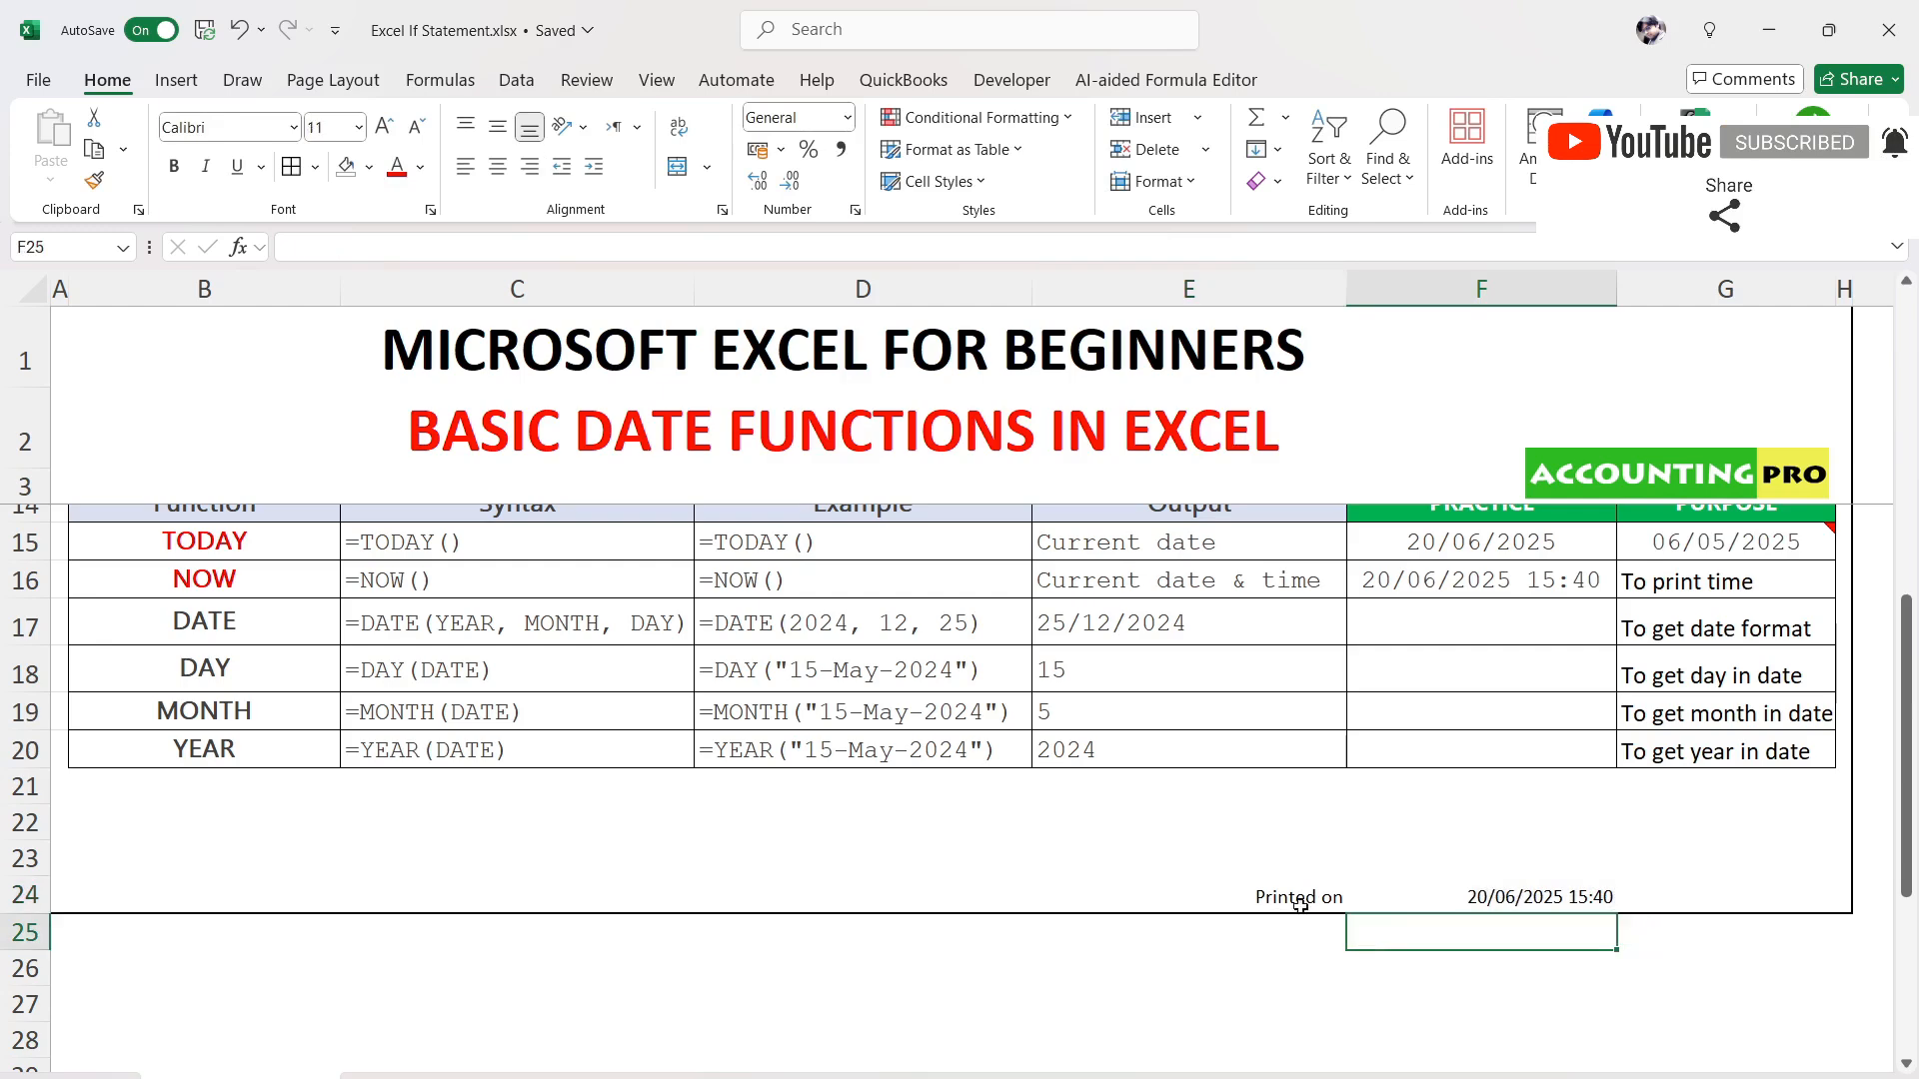
{"action": "left_click", "coordinate": [1529, 905]}
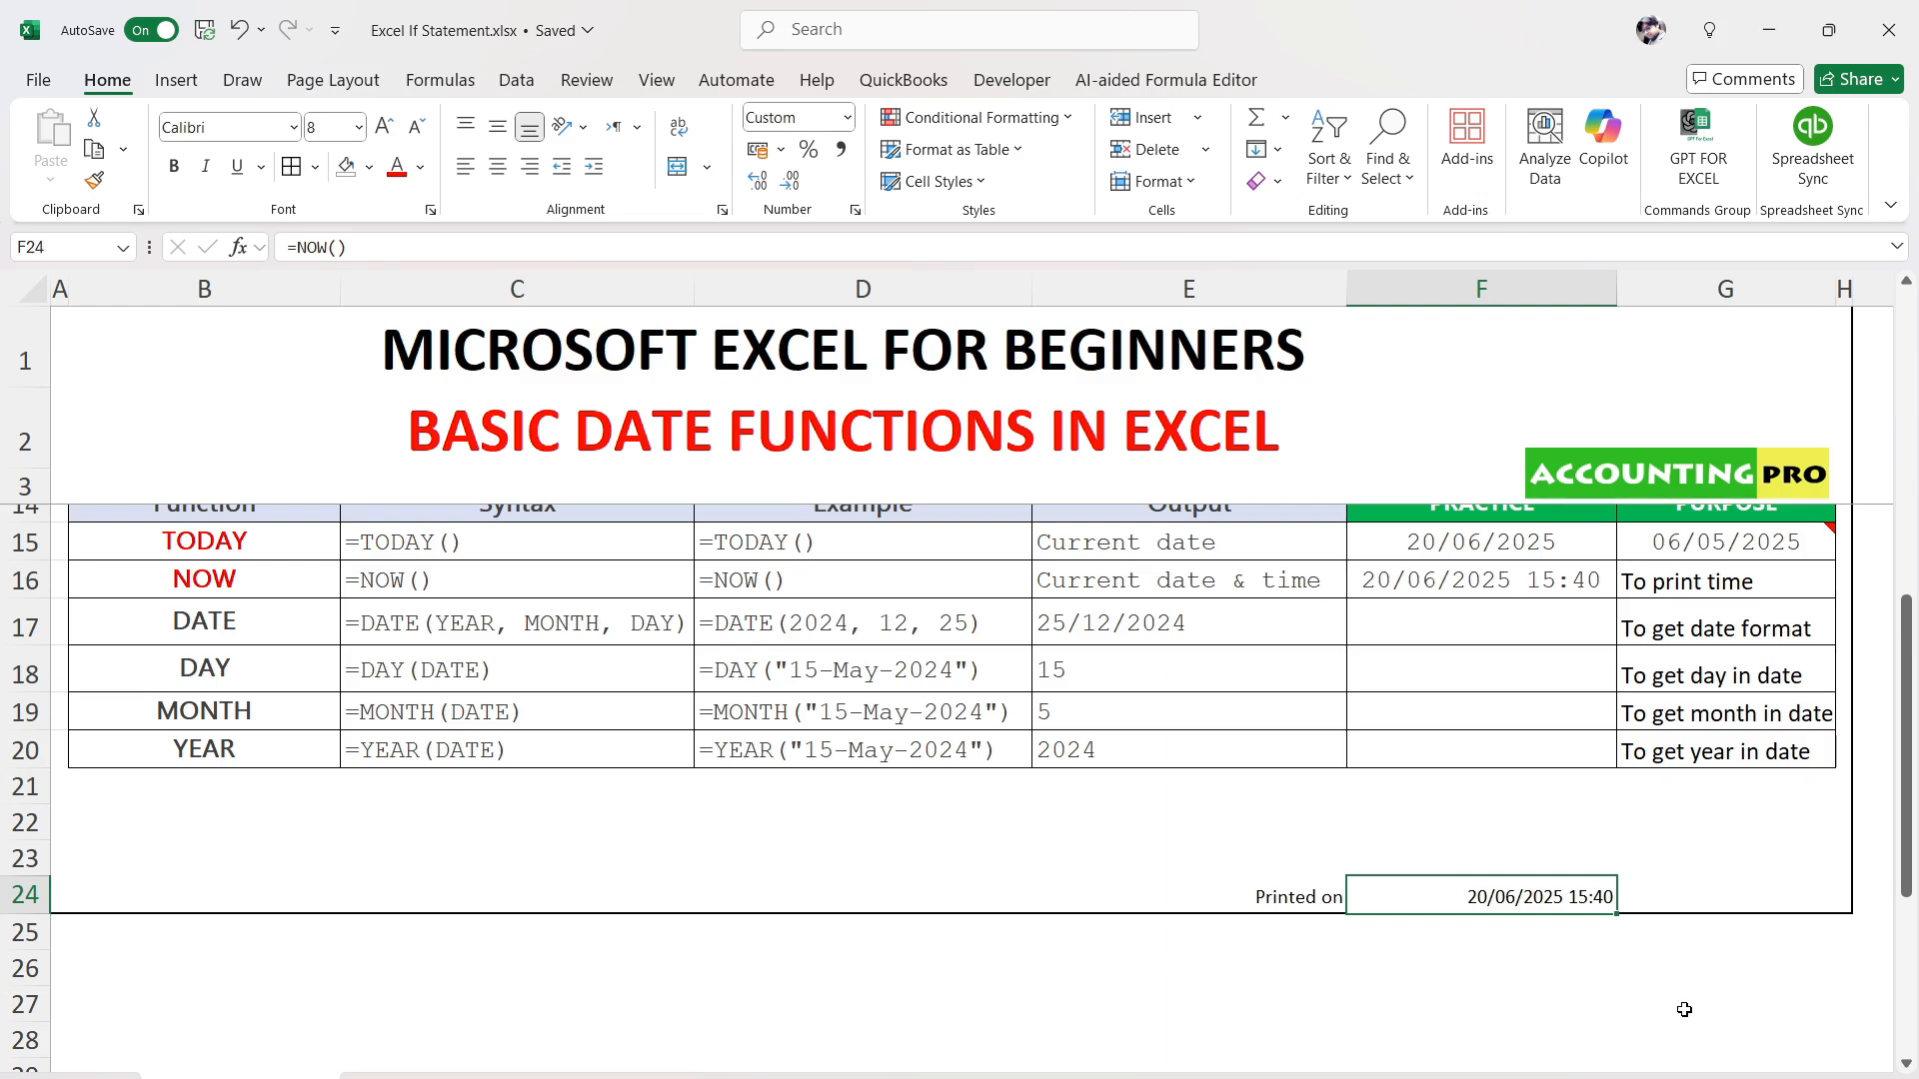
{"action": "double_click", "coordinate": [1588, 895]}
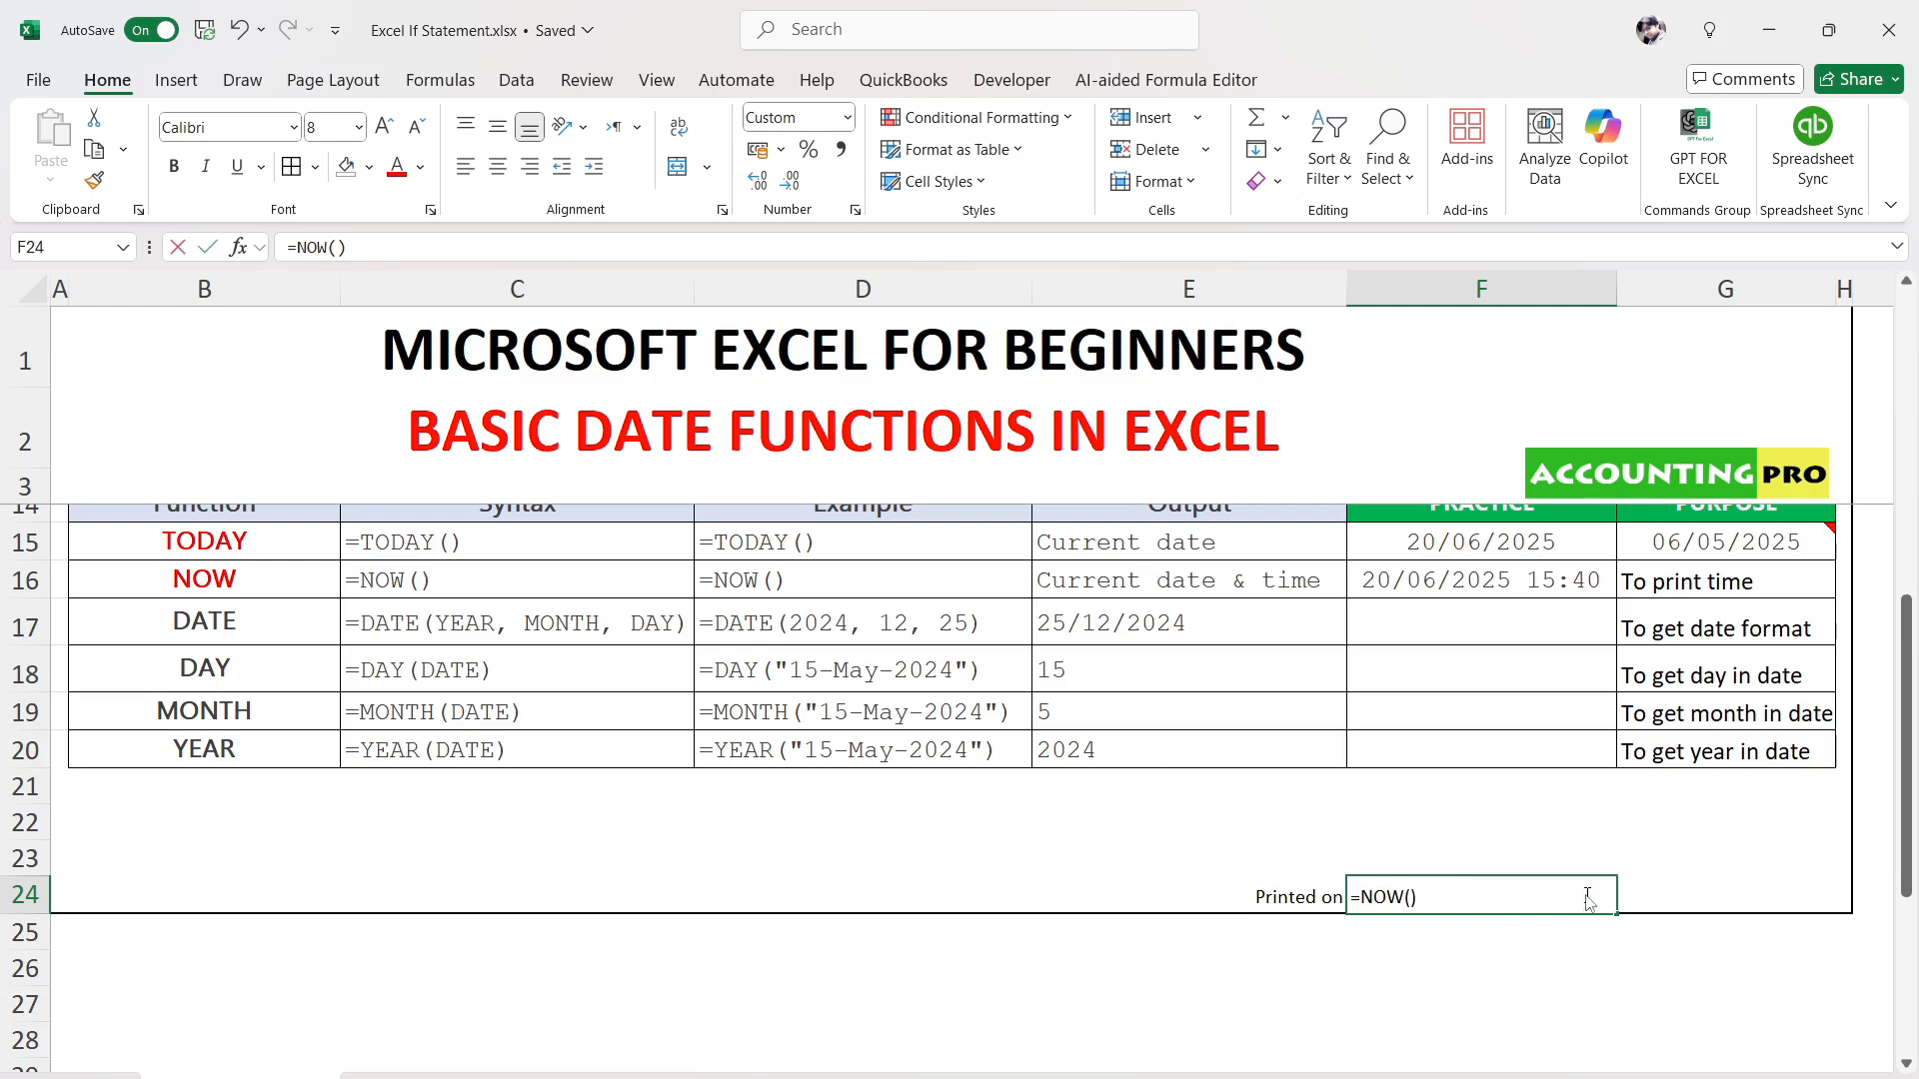
{"action": "left_click", "coordinate": [1405, 929]}
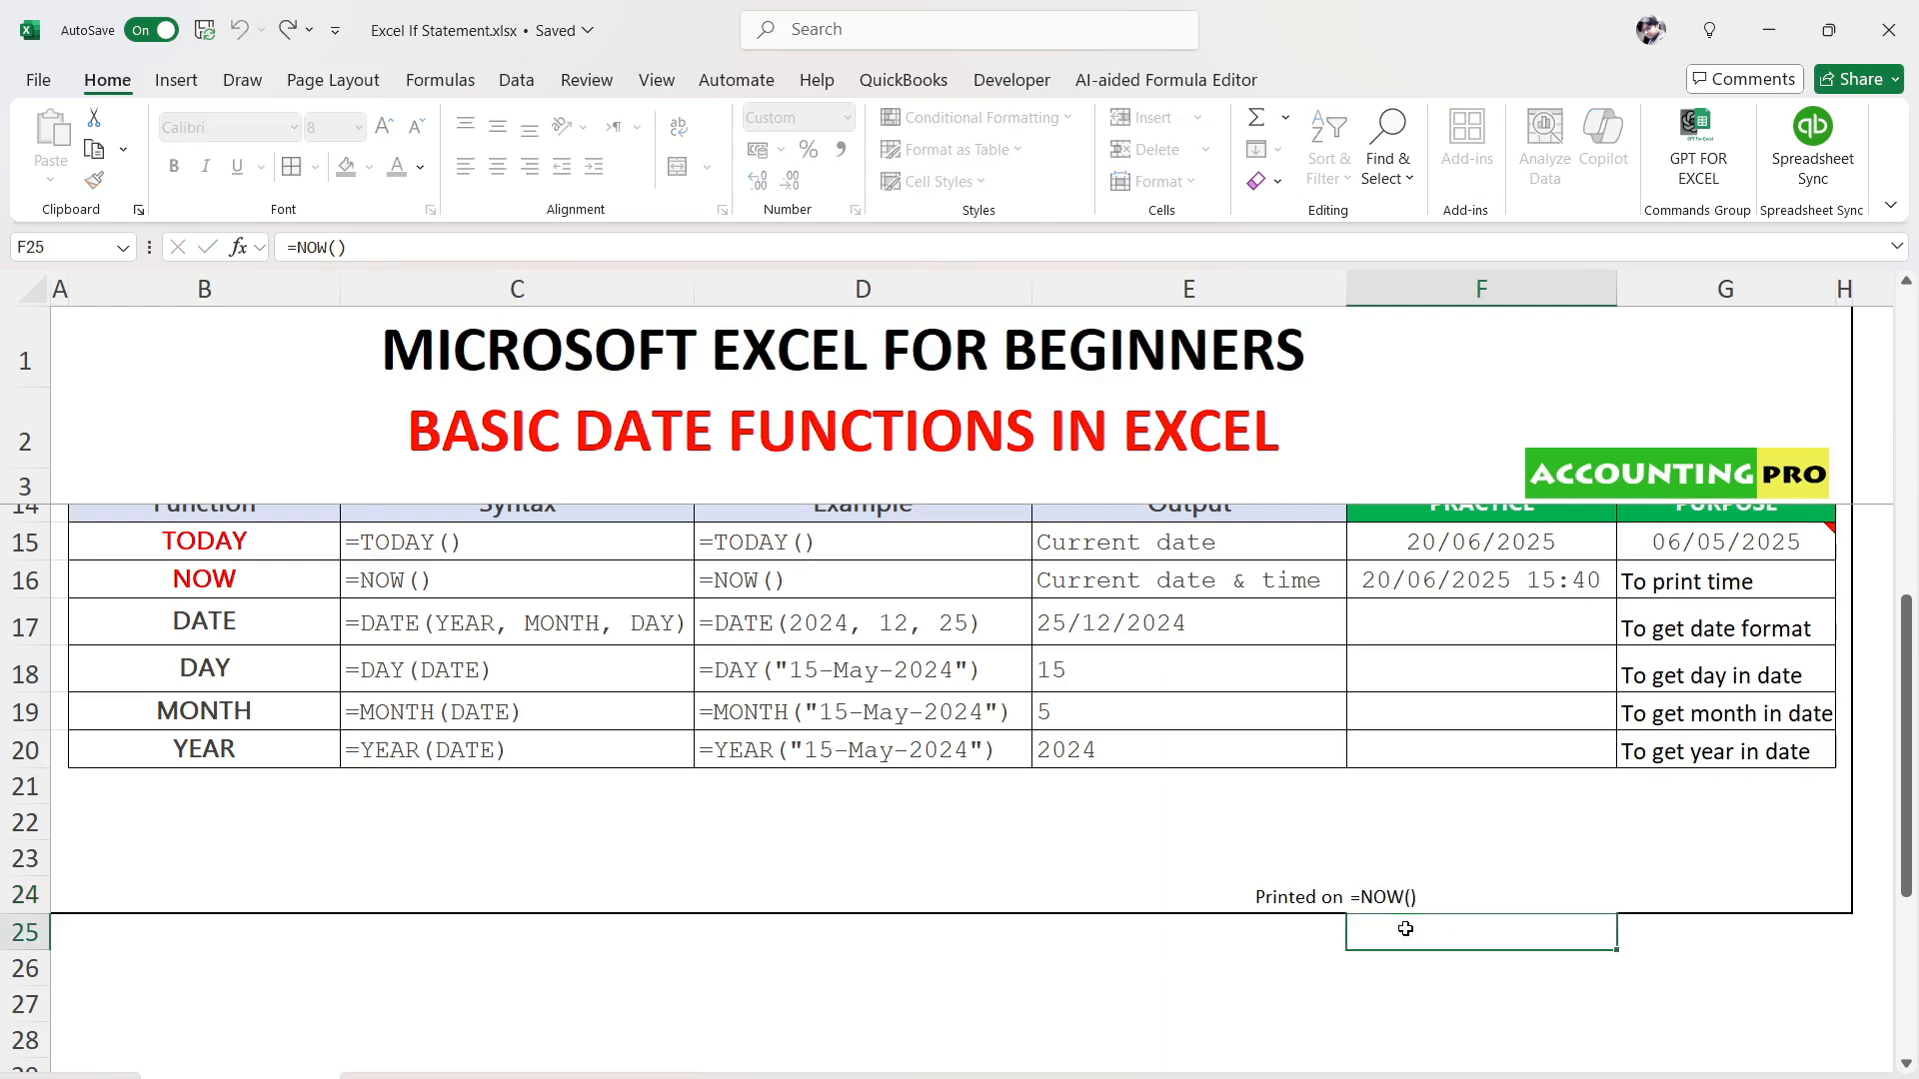
{"action": "left_click", "coordinate": [1477, 897]}
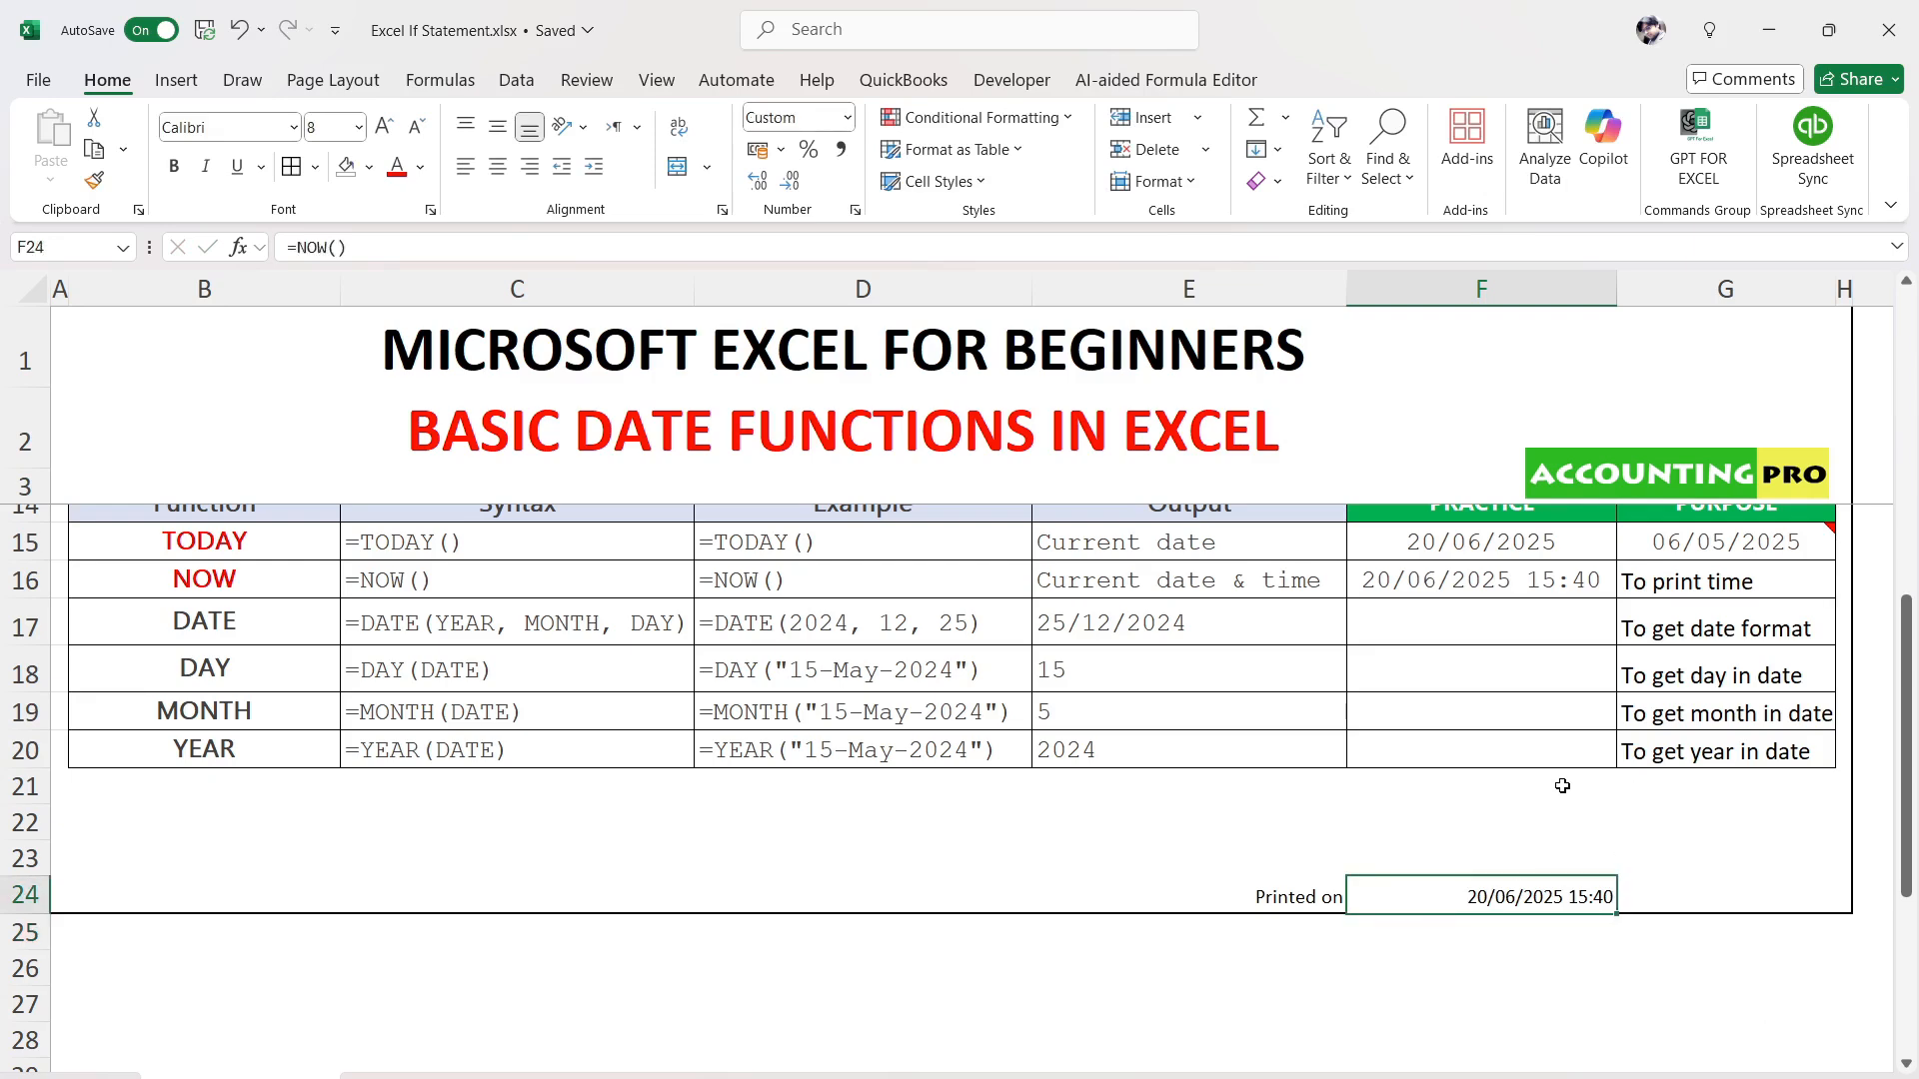
{"action": "left_click", "coordinate": [1520, 577]}
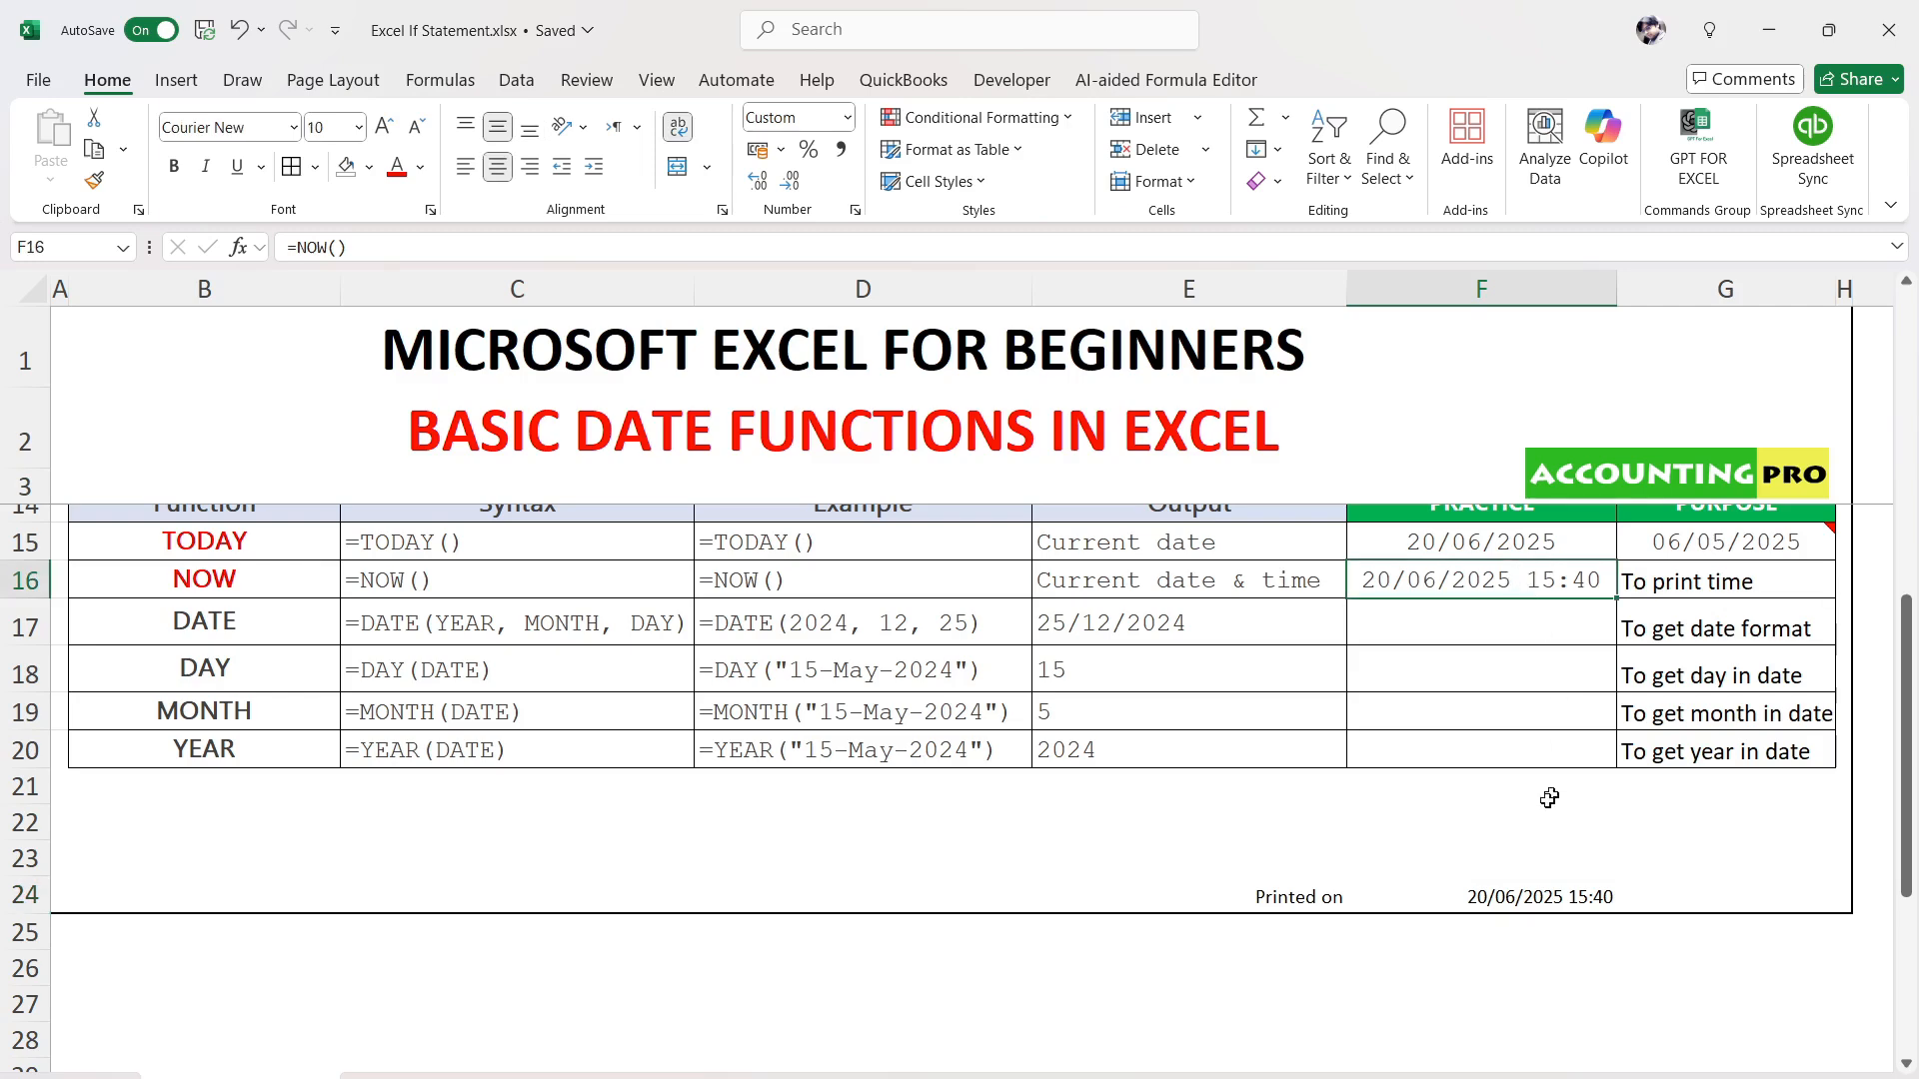
{"action": "left_click", "coordinate": [1512, 899]}
{"action": "left_click", "coordinate": [1478, 548]}
{"action": "left_click", "coordinate": [1498, 890]}
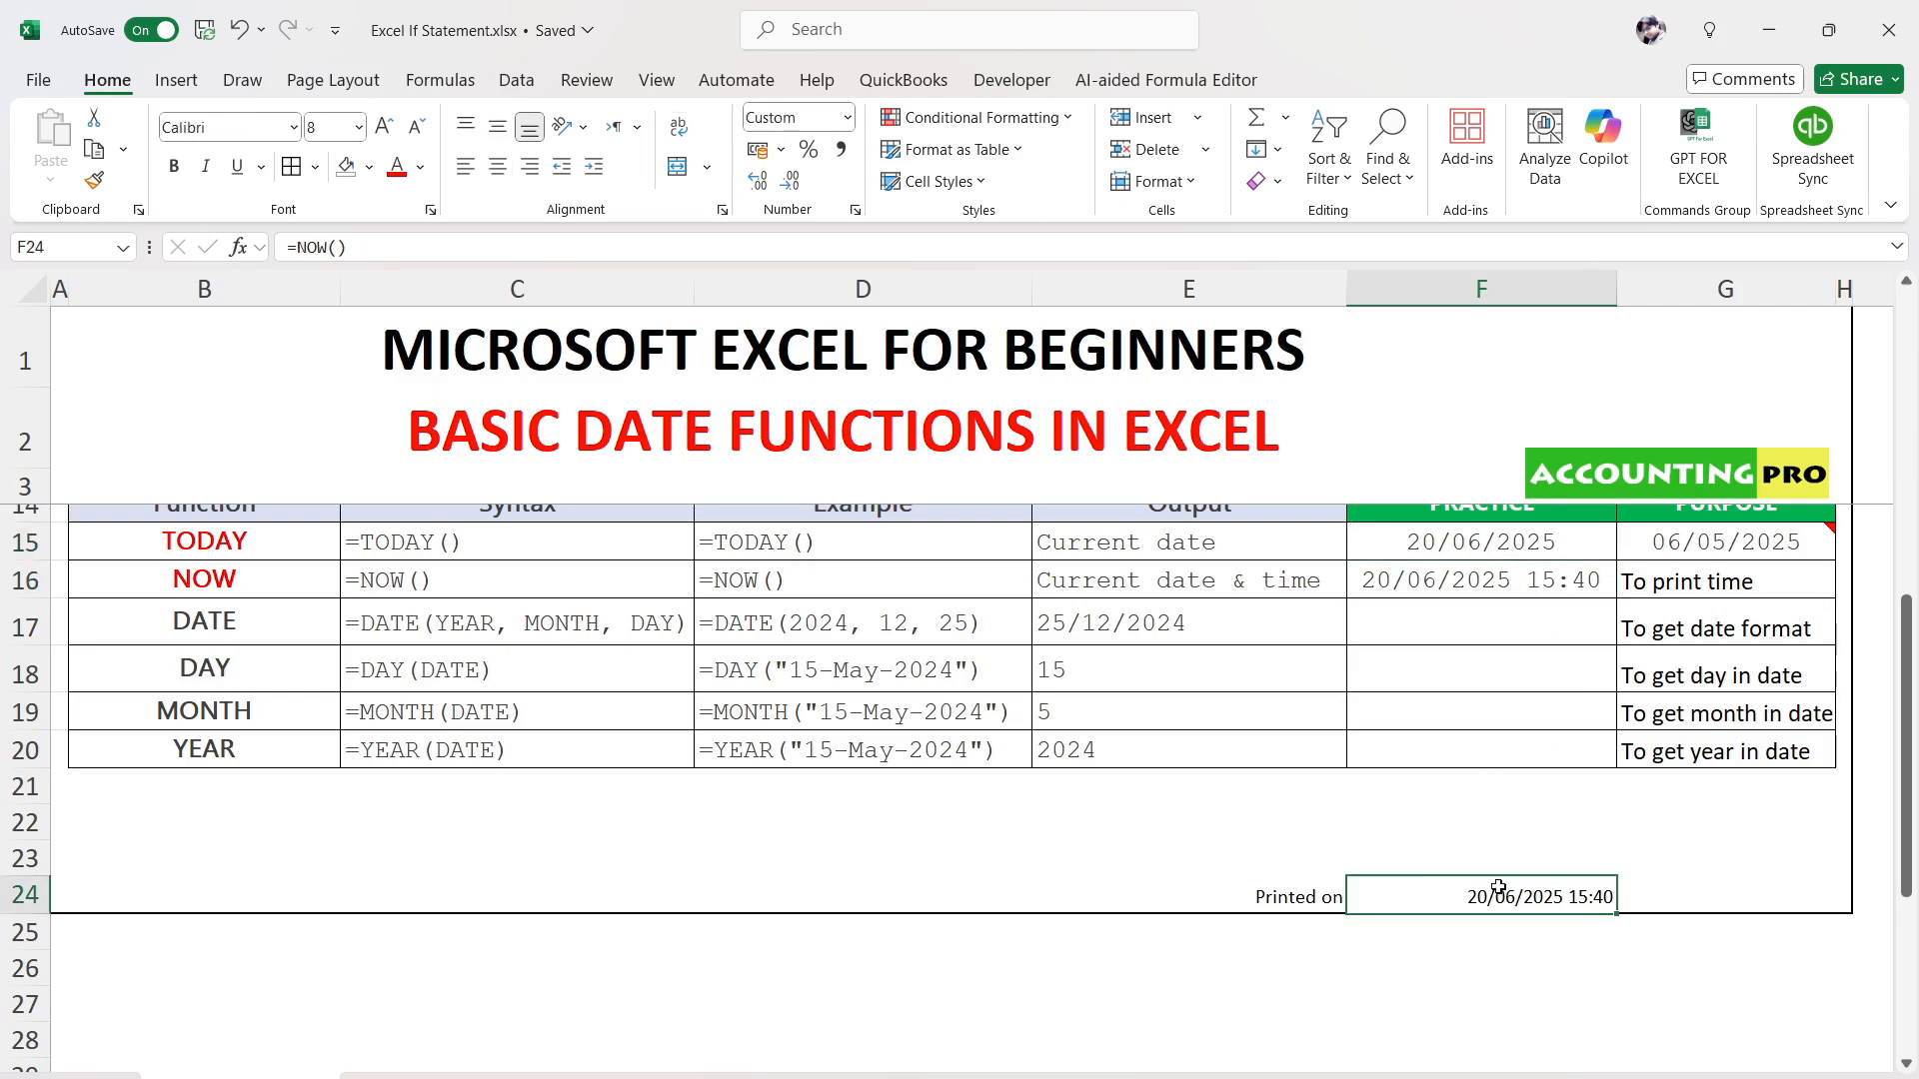
Extend the NOW purpose text in cell G16 to "To print time/date" and compare it with the timestamp in F16
{"action": "scroll", "coordinate": [1683, 917], "scroll_direction": "up", "scroll_amount": 2}
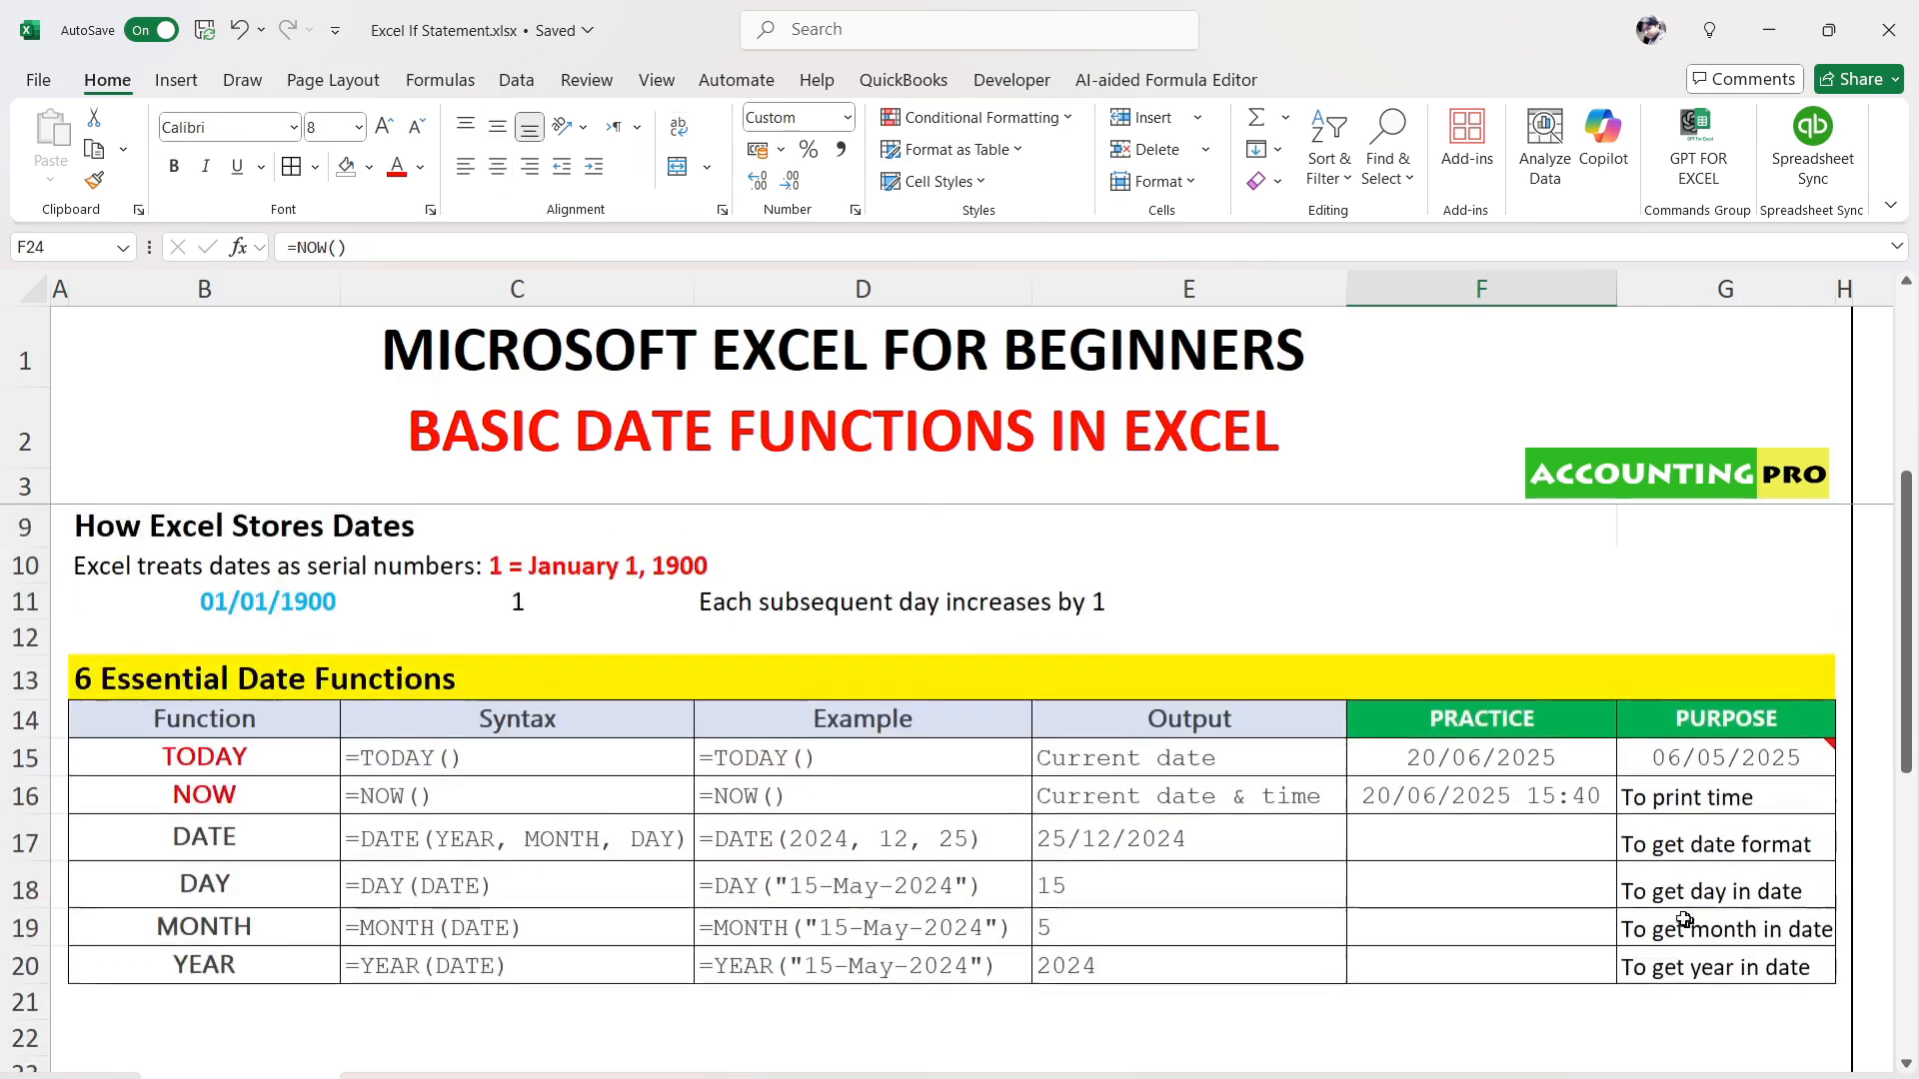
{"action": "left_click", "coordinate": [1689, 800]}
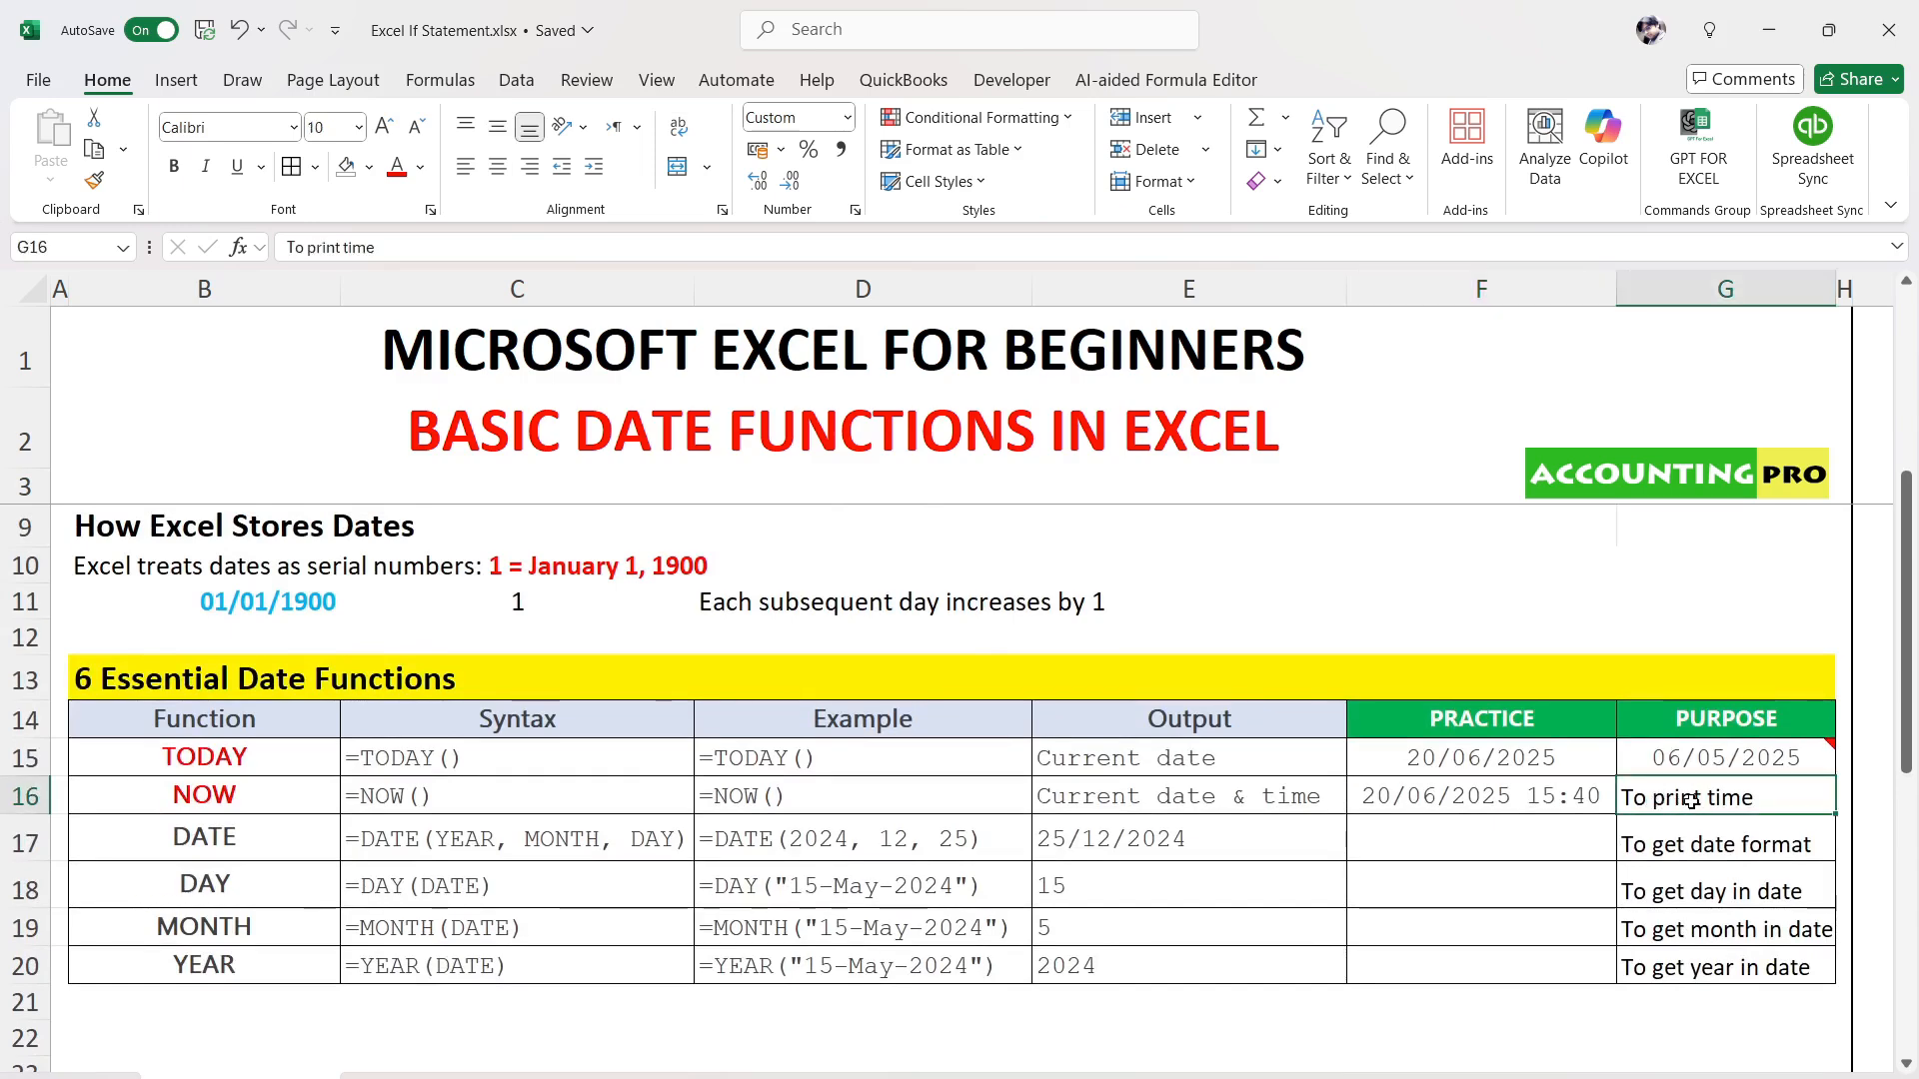
{"action": "double_click", "coordinate": [1772, 797]}
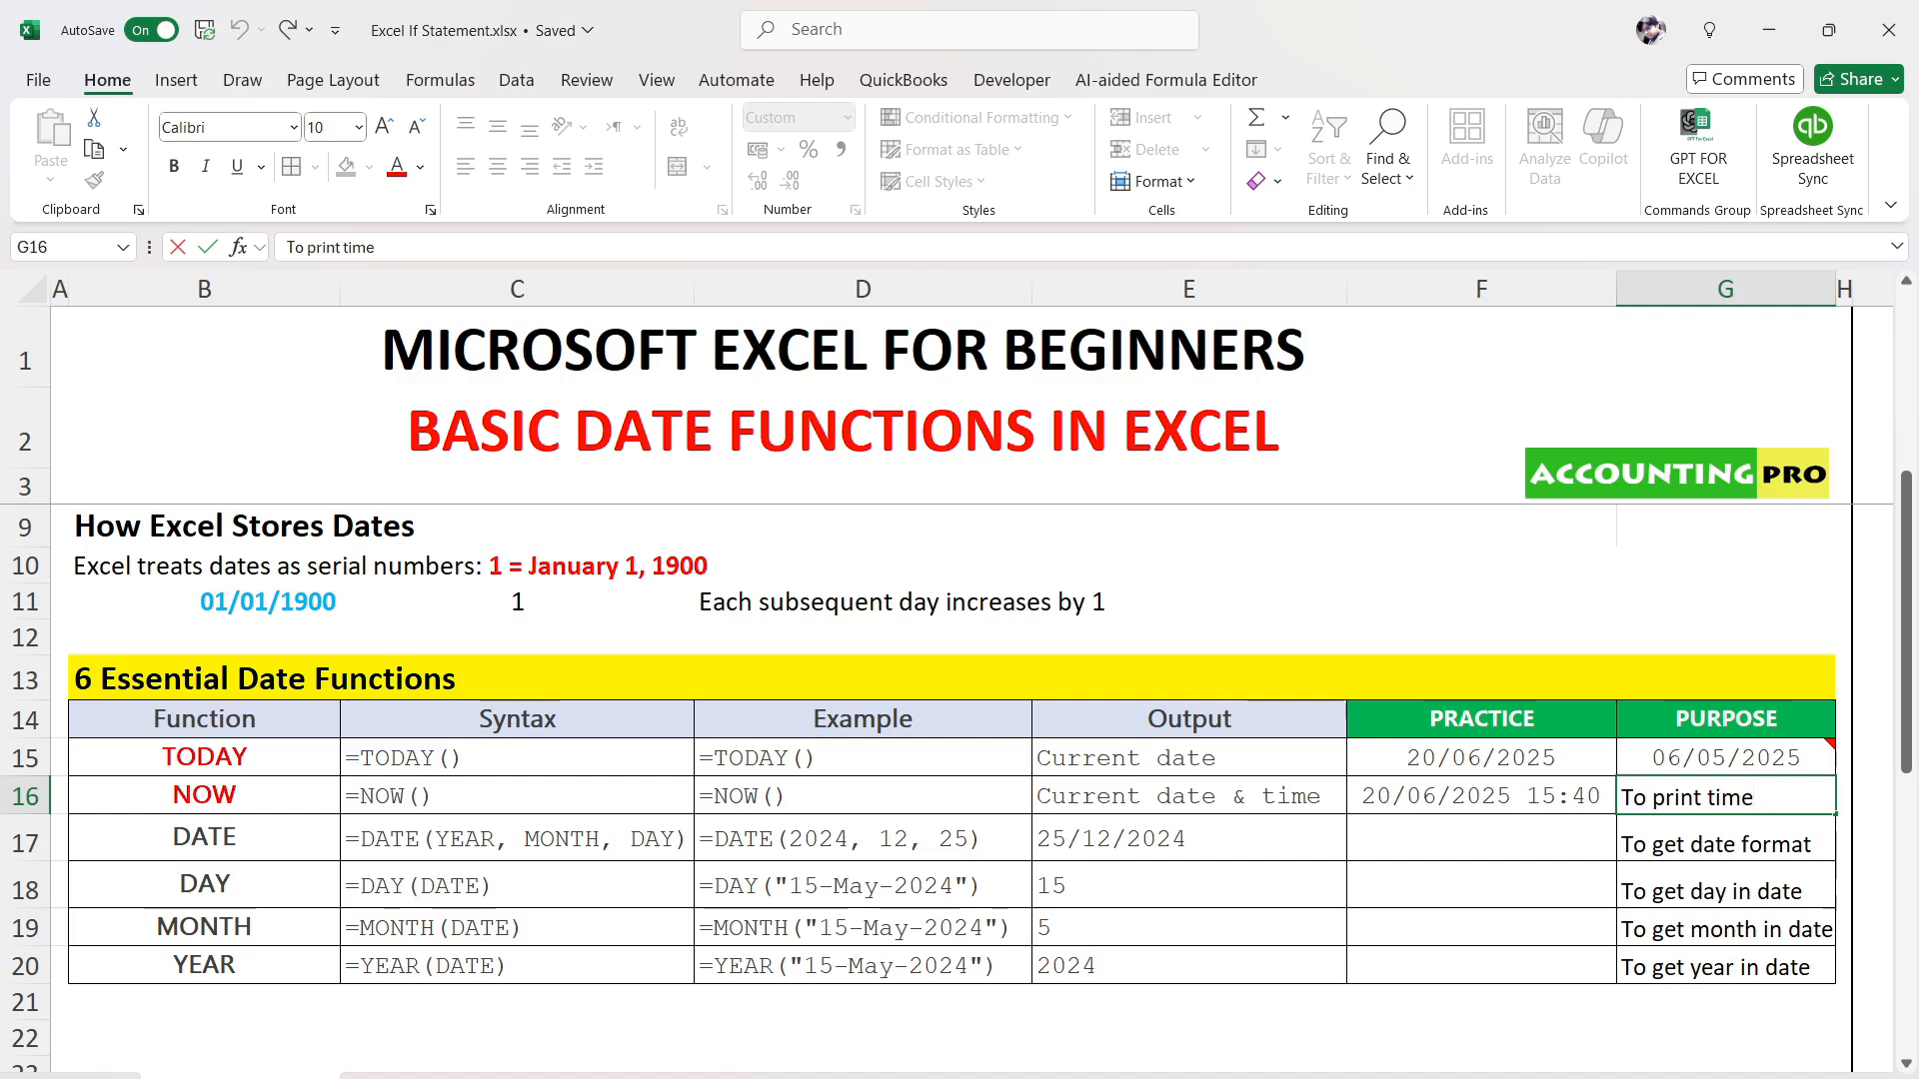
{"action": "type", "text": "/date"}
{"action": "key", "text": "Return"}
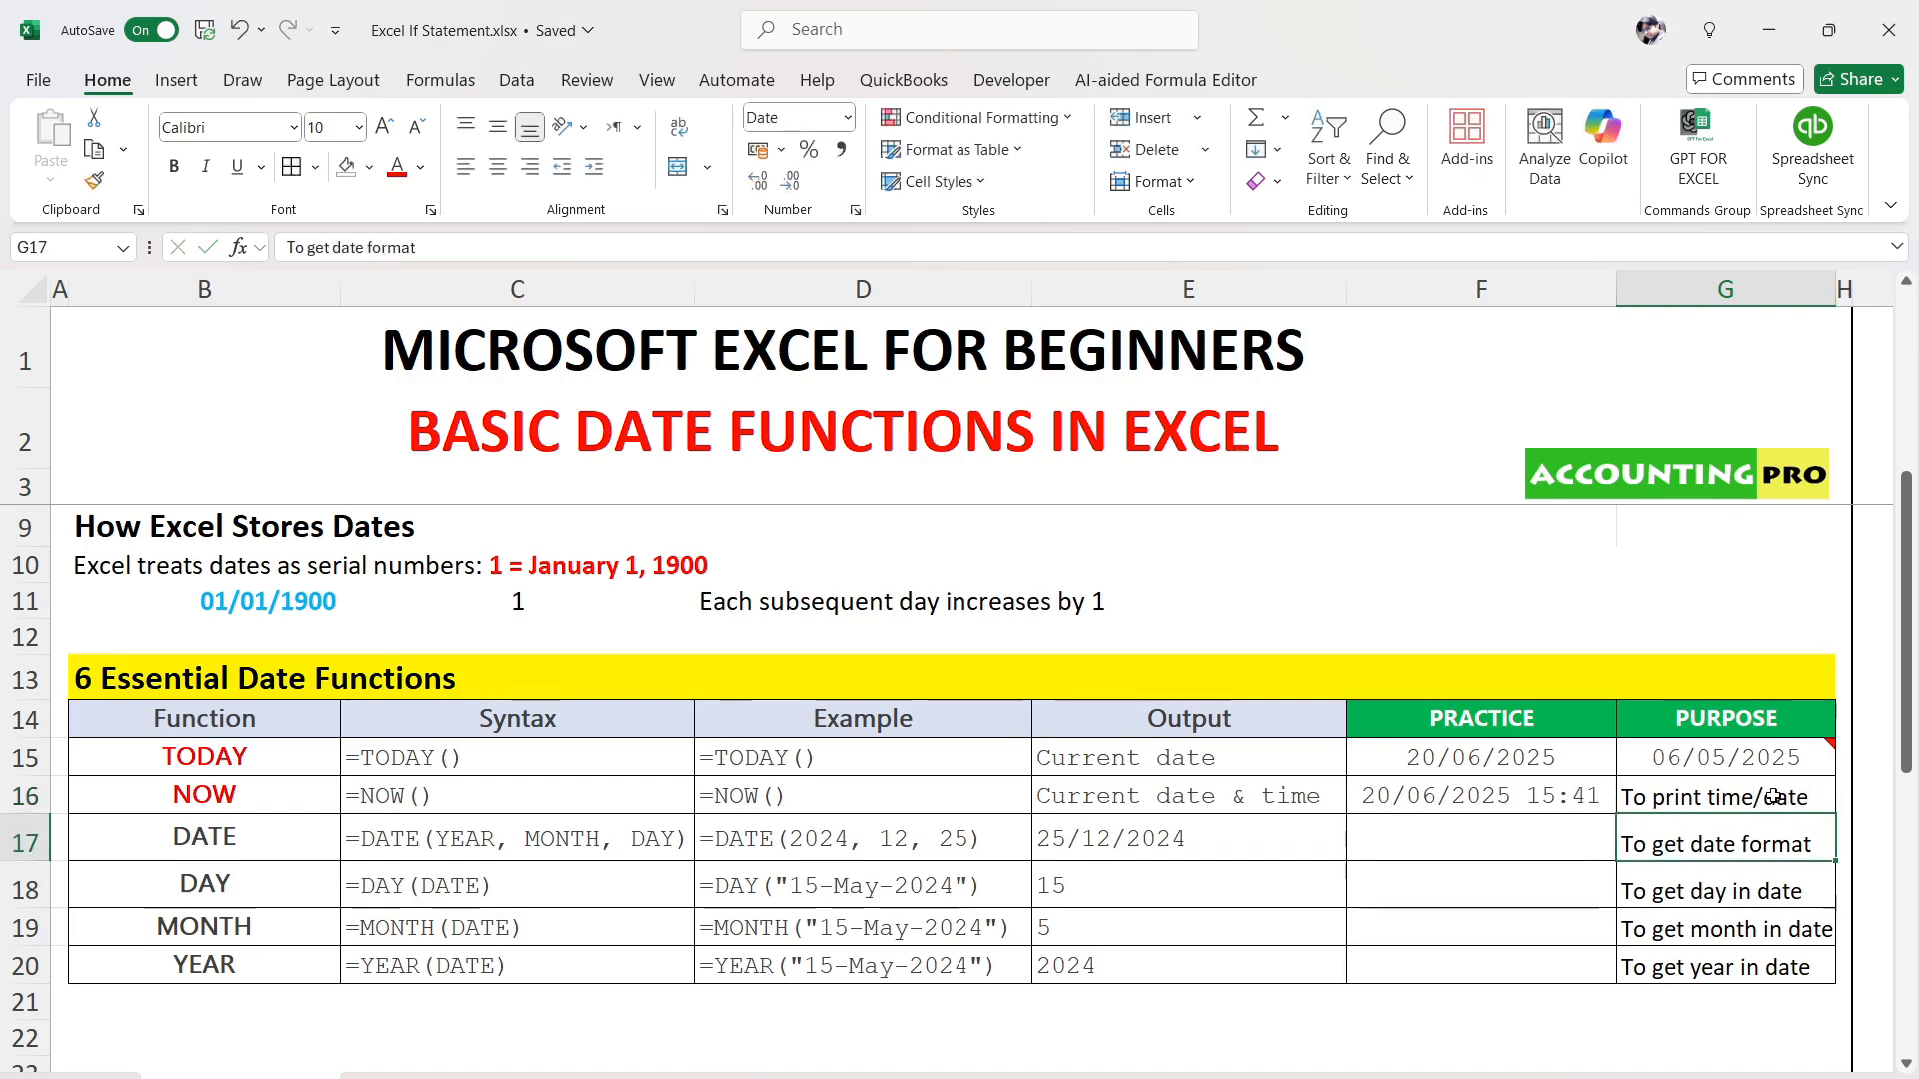
{"action": "left_click", "coordinate": [1772, 796]}
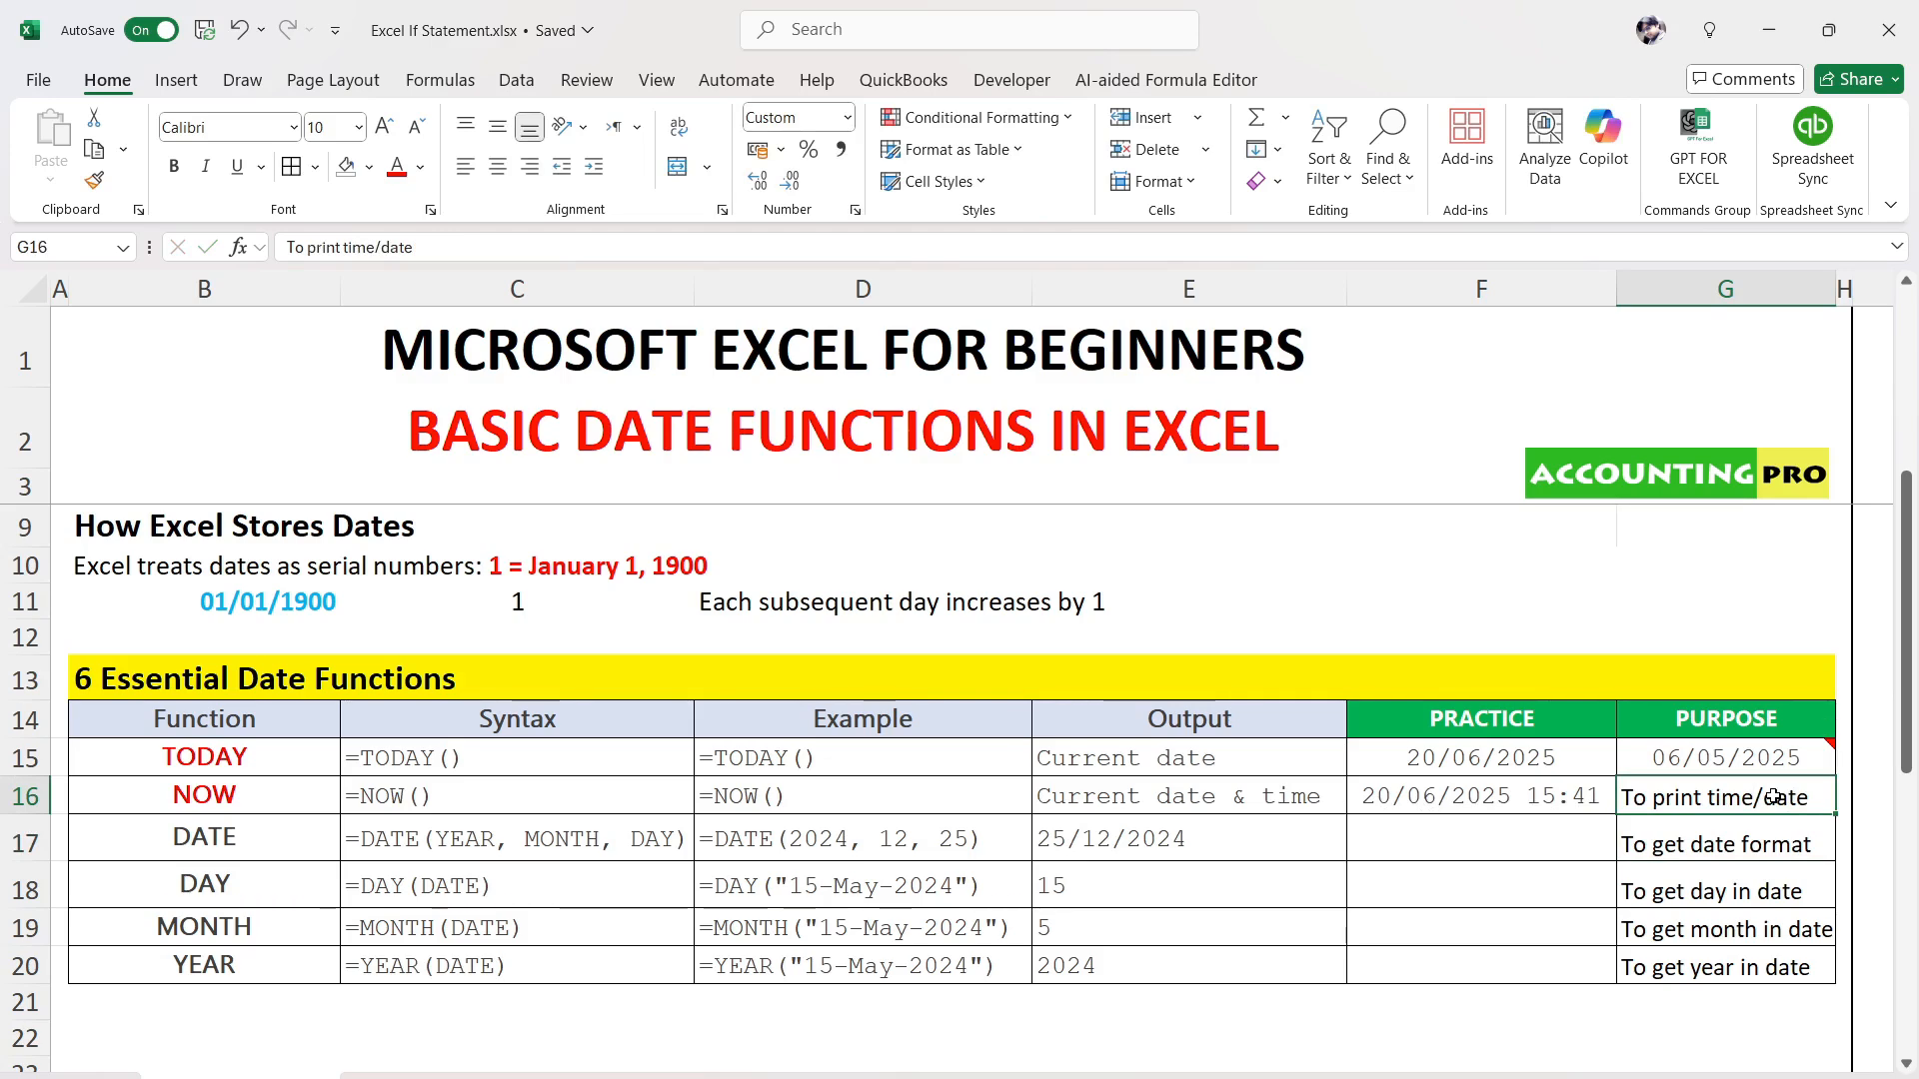
{"action": "left_click", "coordinate": [1489, 805]}
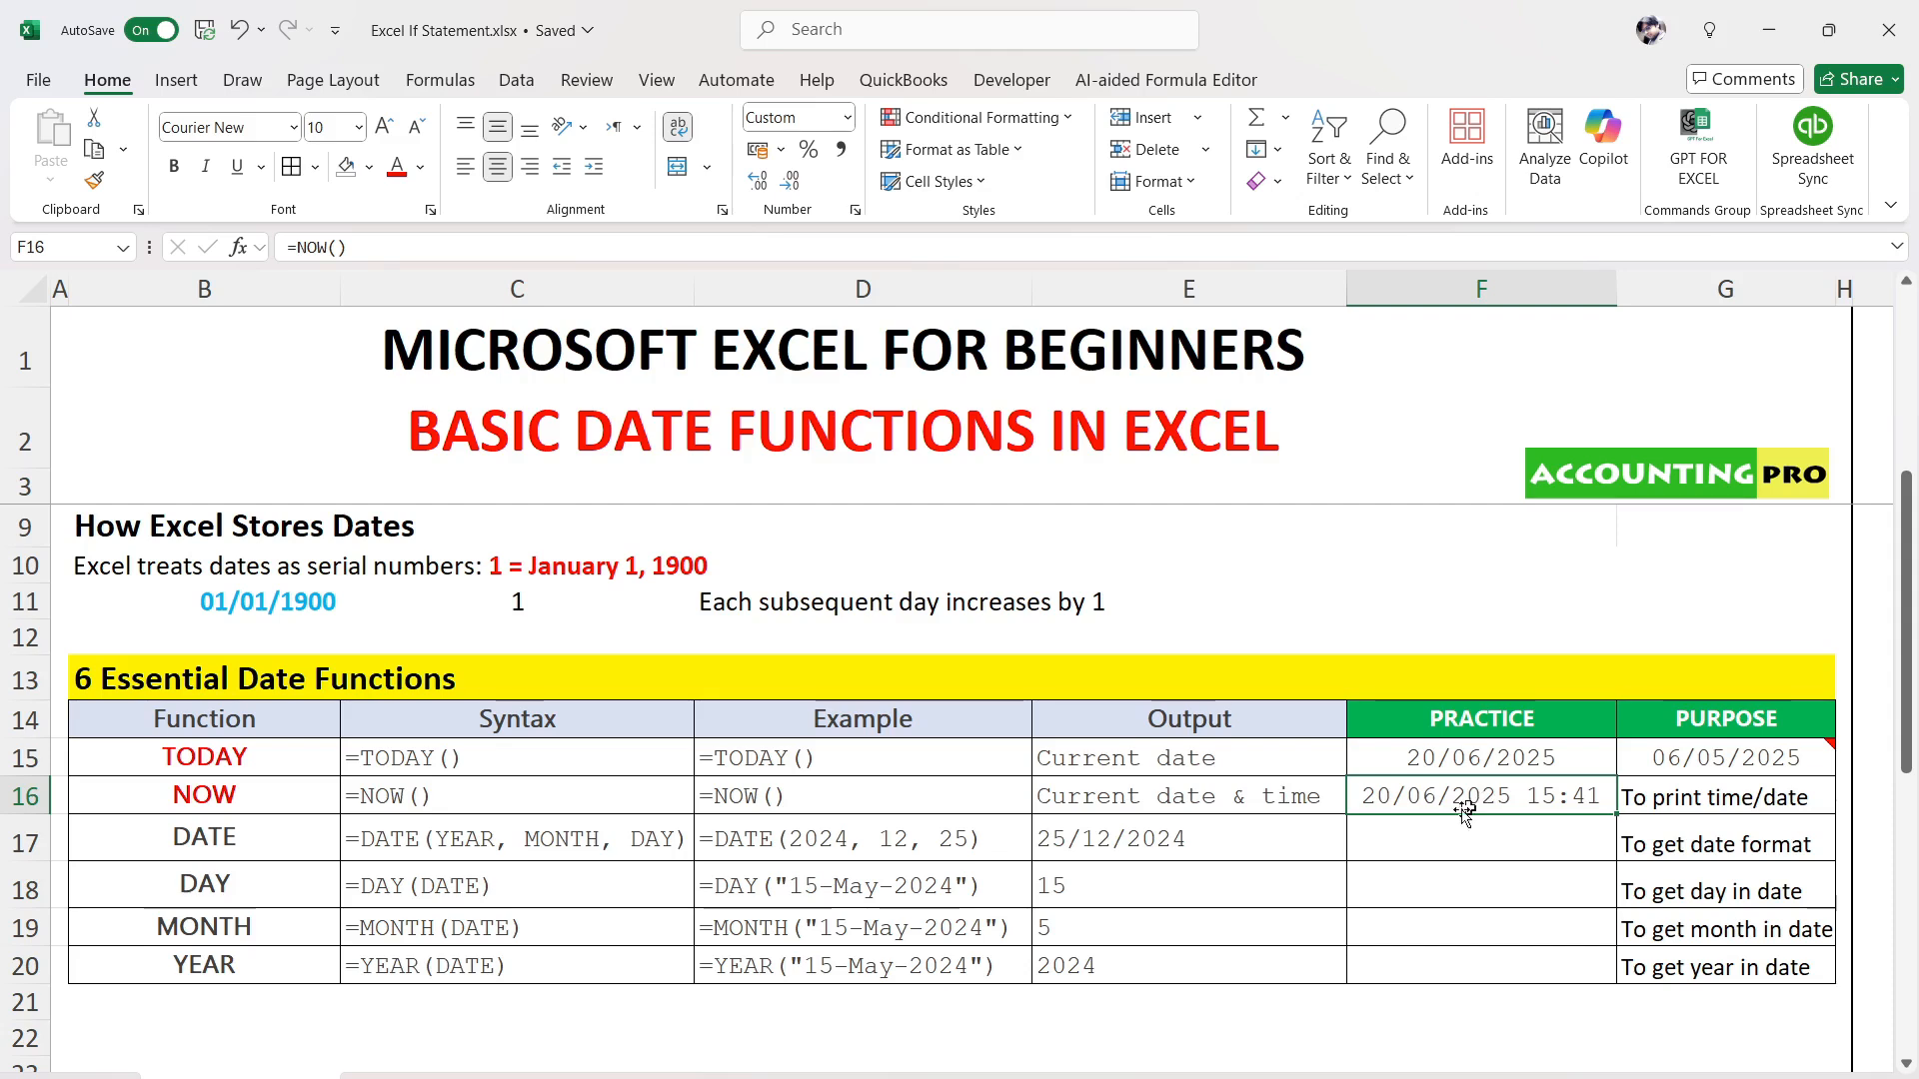
{"action": "left_click", "coordinate": [1723, 808]}
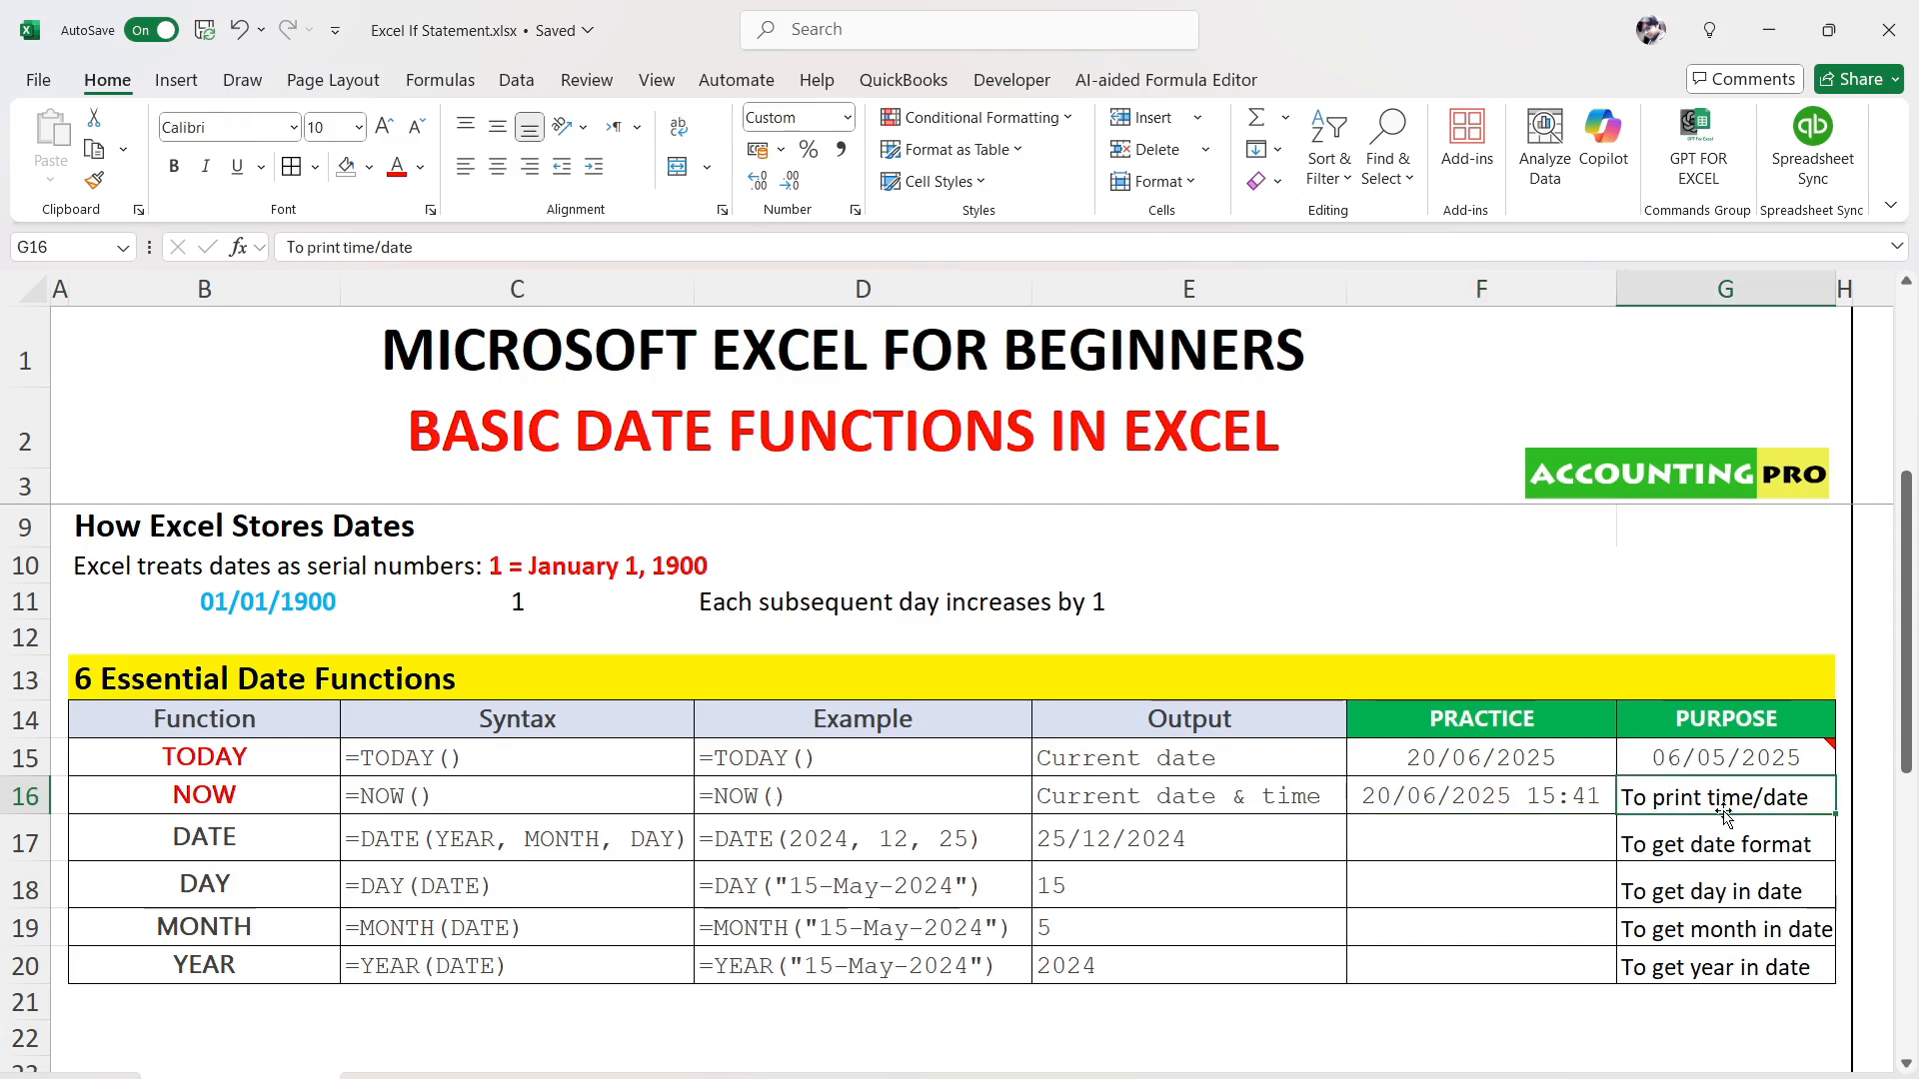
{"action": "left_click", "coordinate": [1515, 799]}
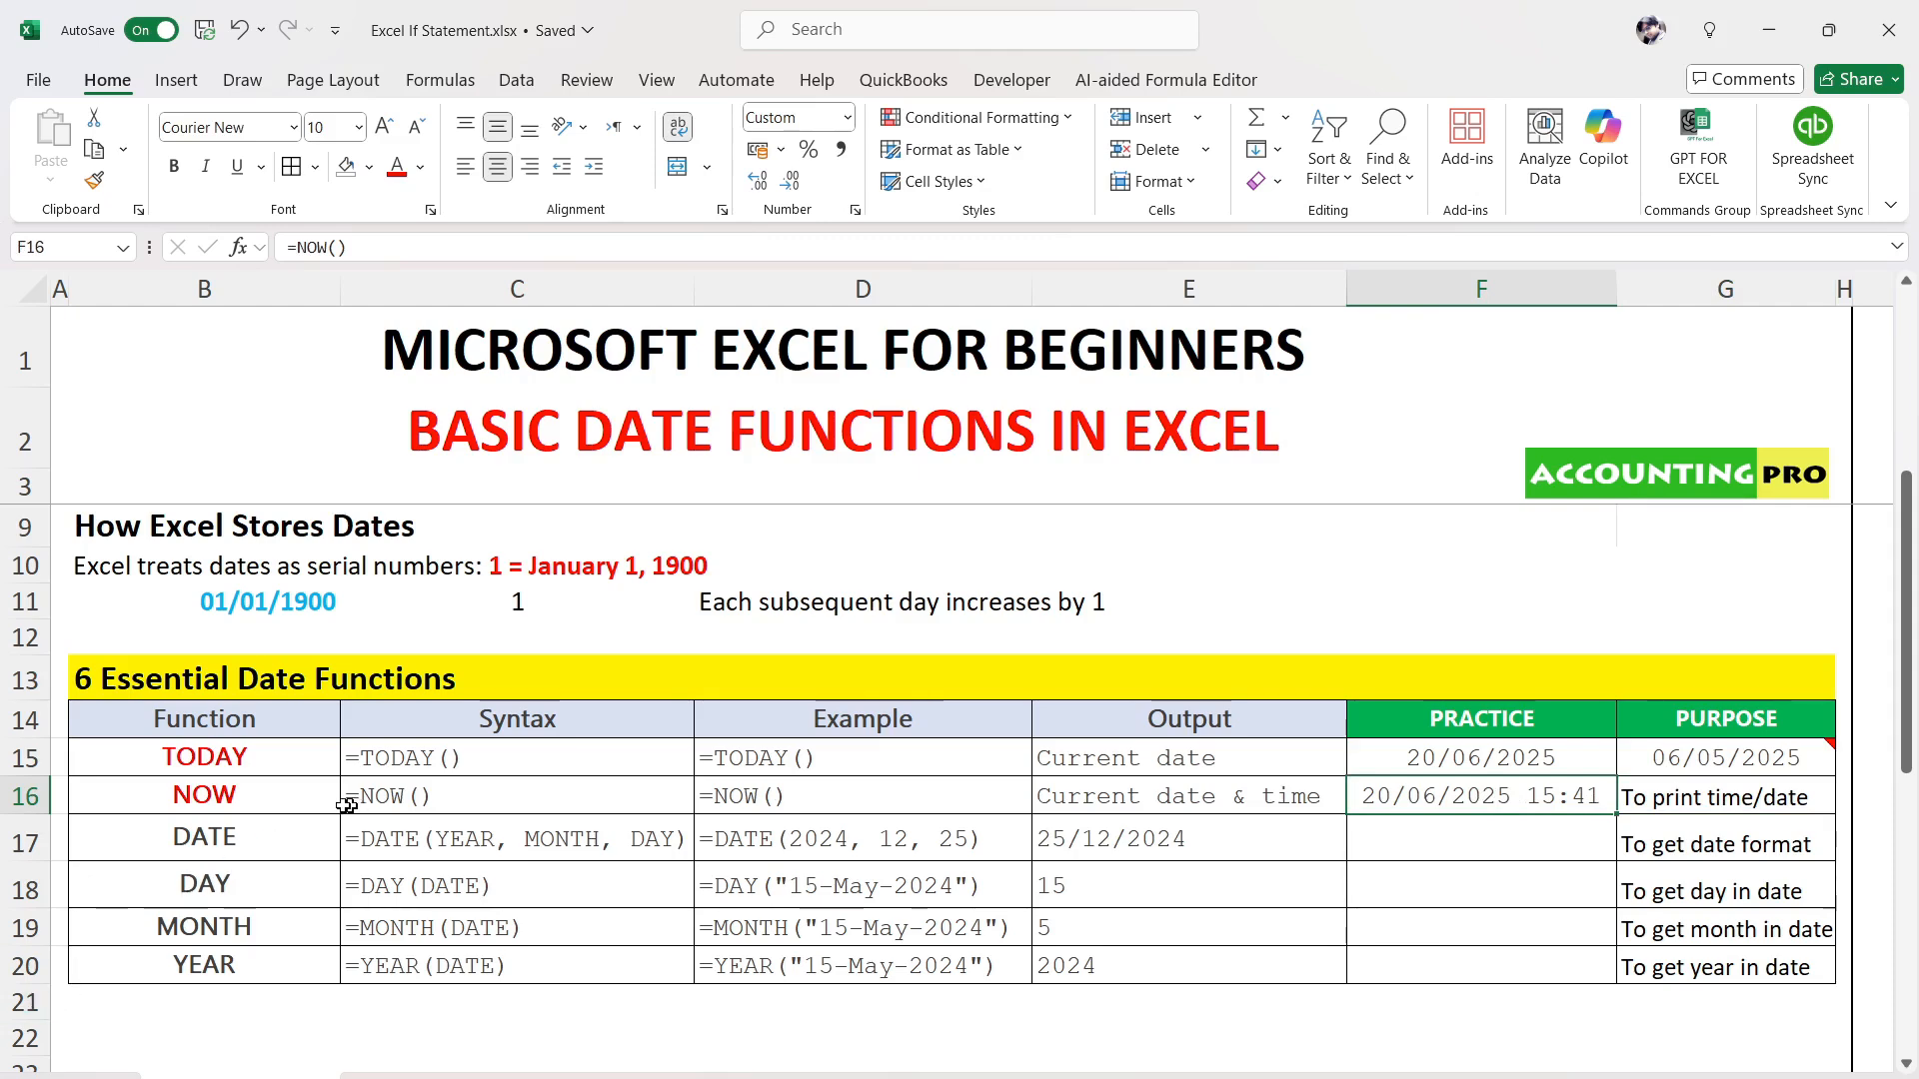
Enter the formula =DATE(2025,6,20) in practice cell F17, following the DATE syntax, and check it against the function name in B17
{"action": "left_click", "coordinate": [267, 848]}
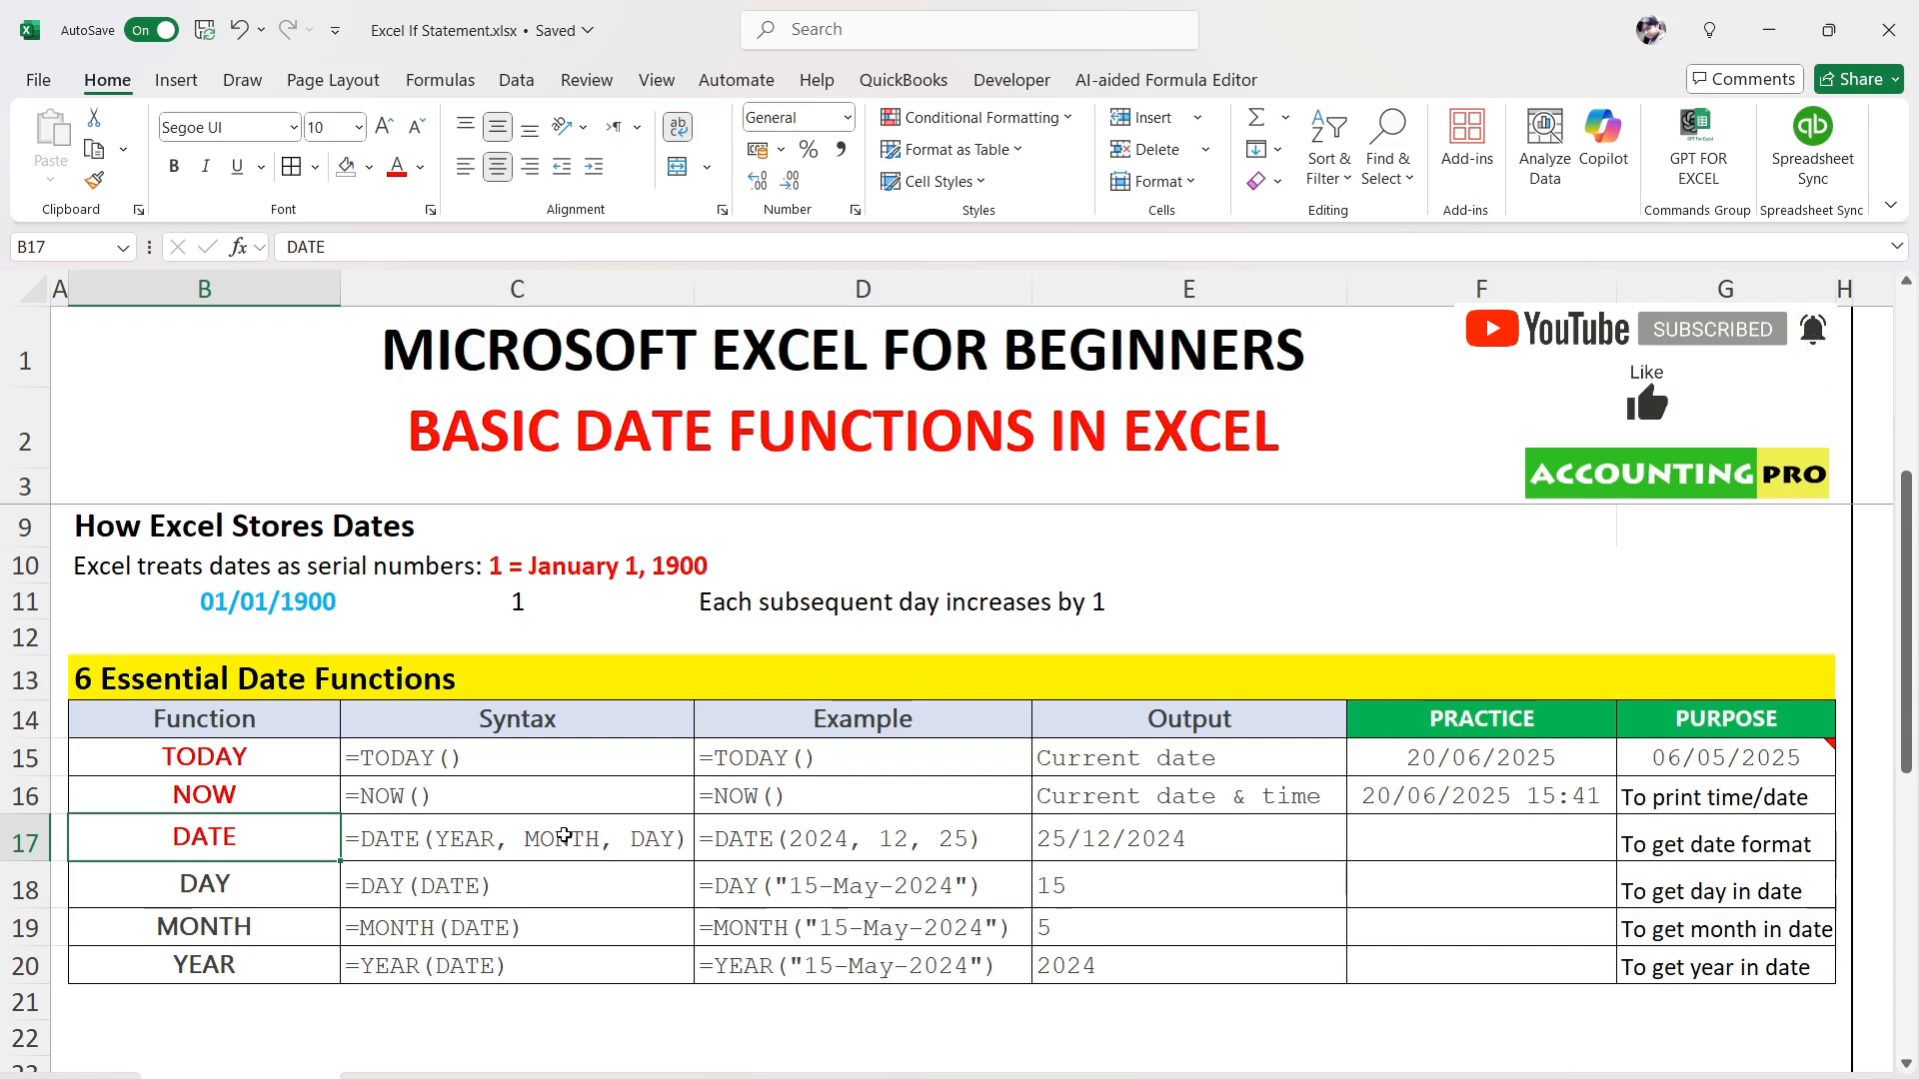
{"action": "left_click", "coordinate": [1399, 844]}
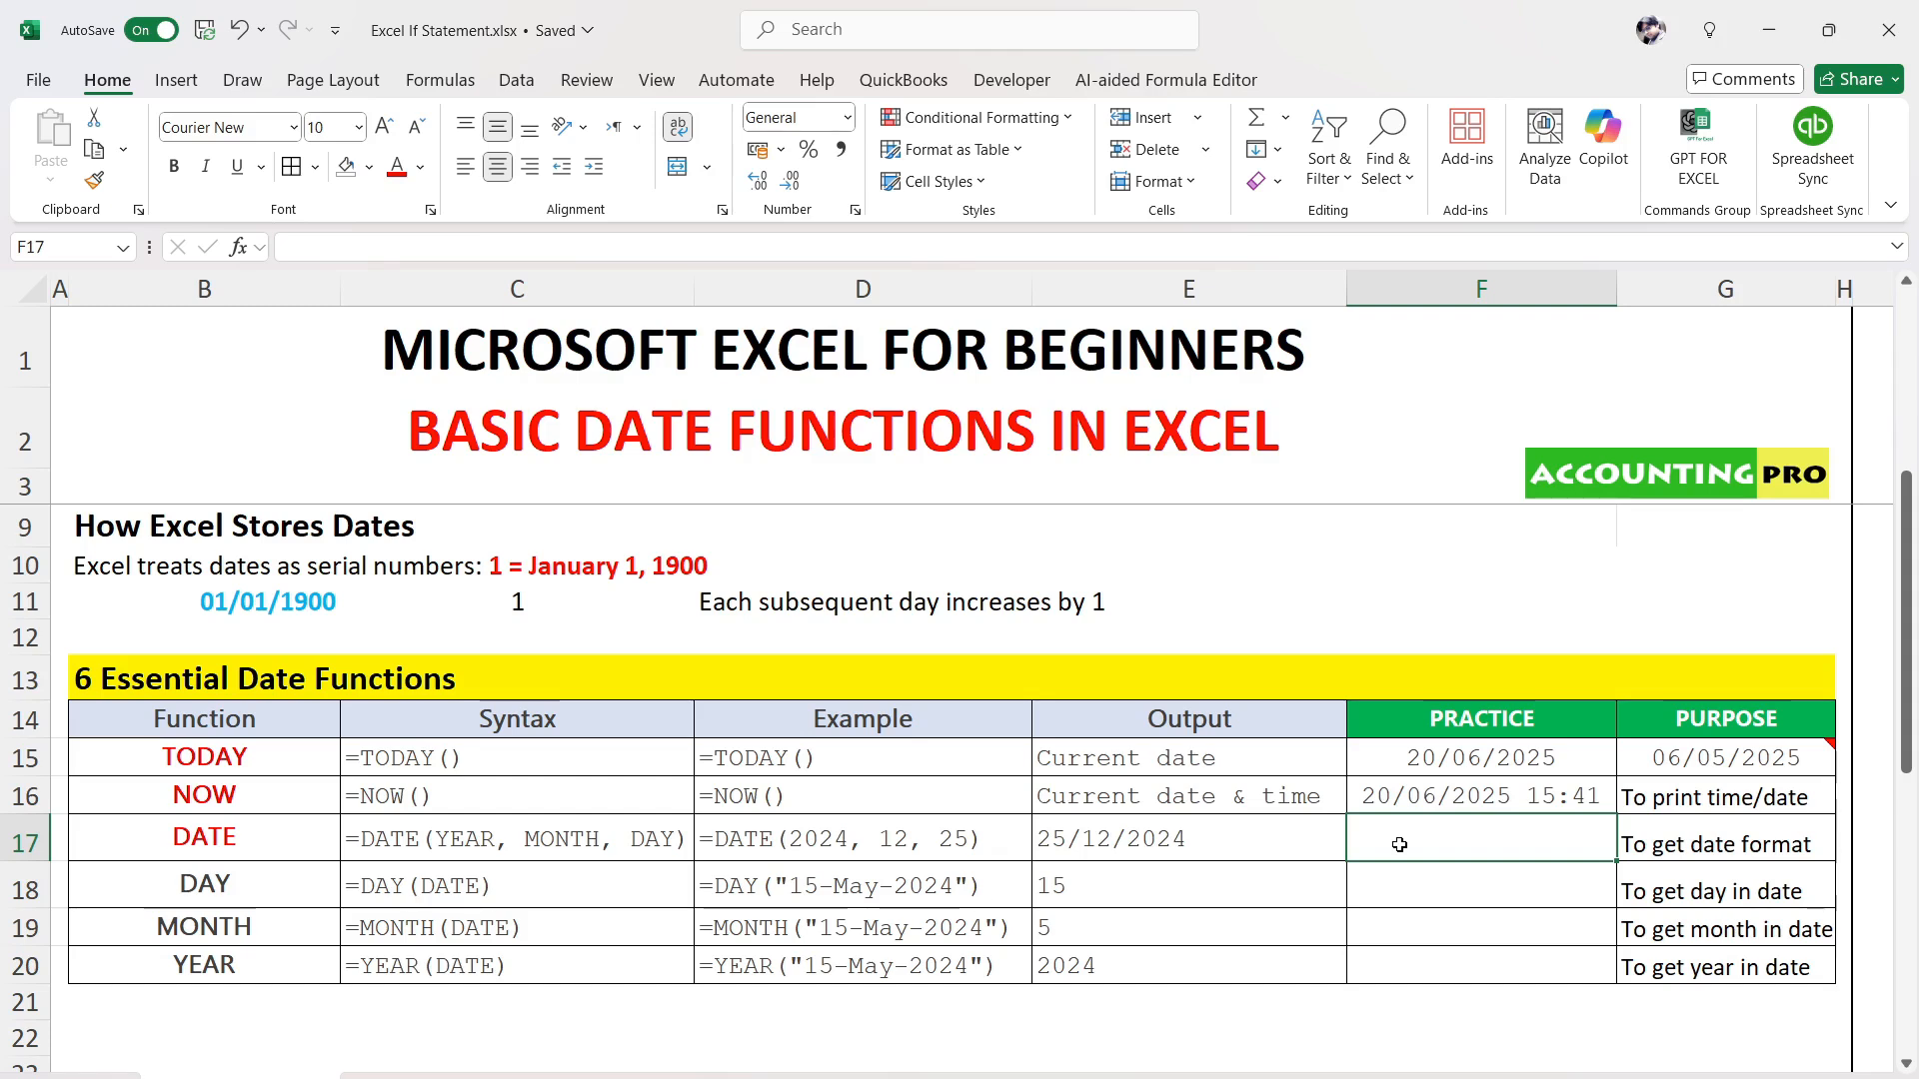
{"action": "type", "text": "=date"}
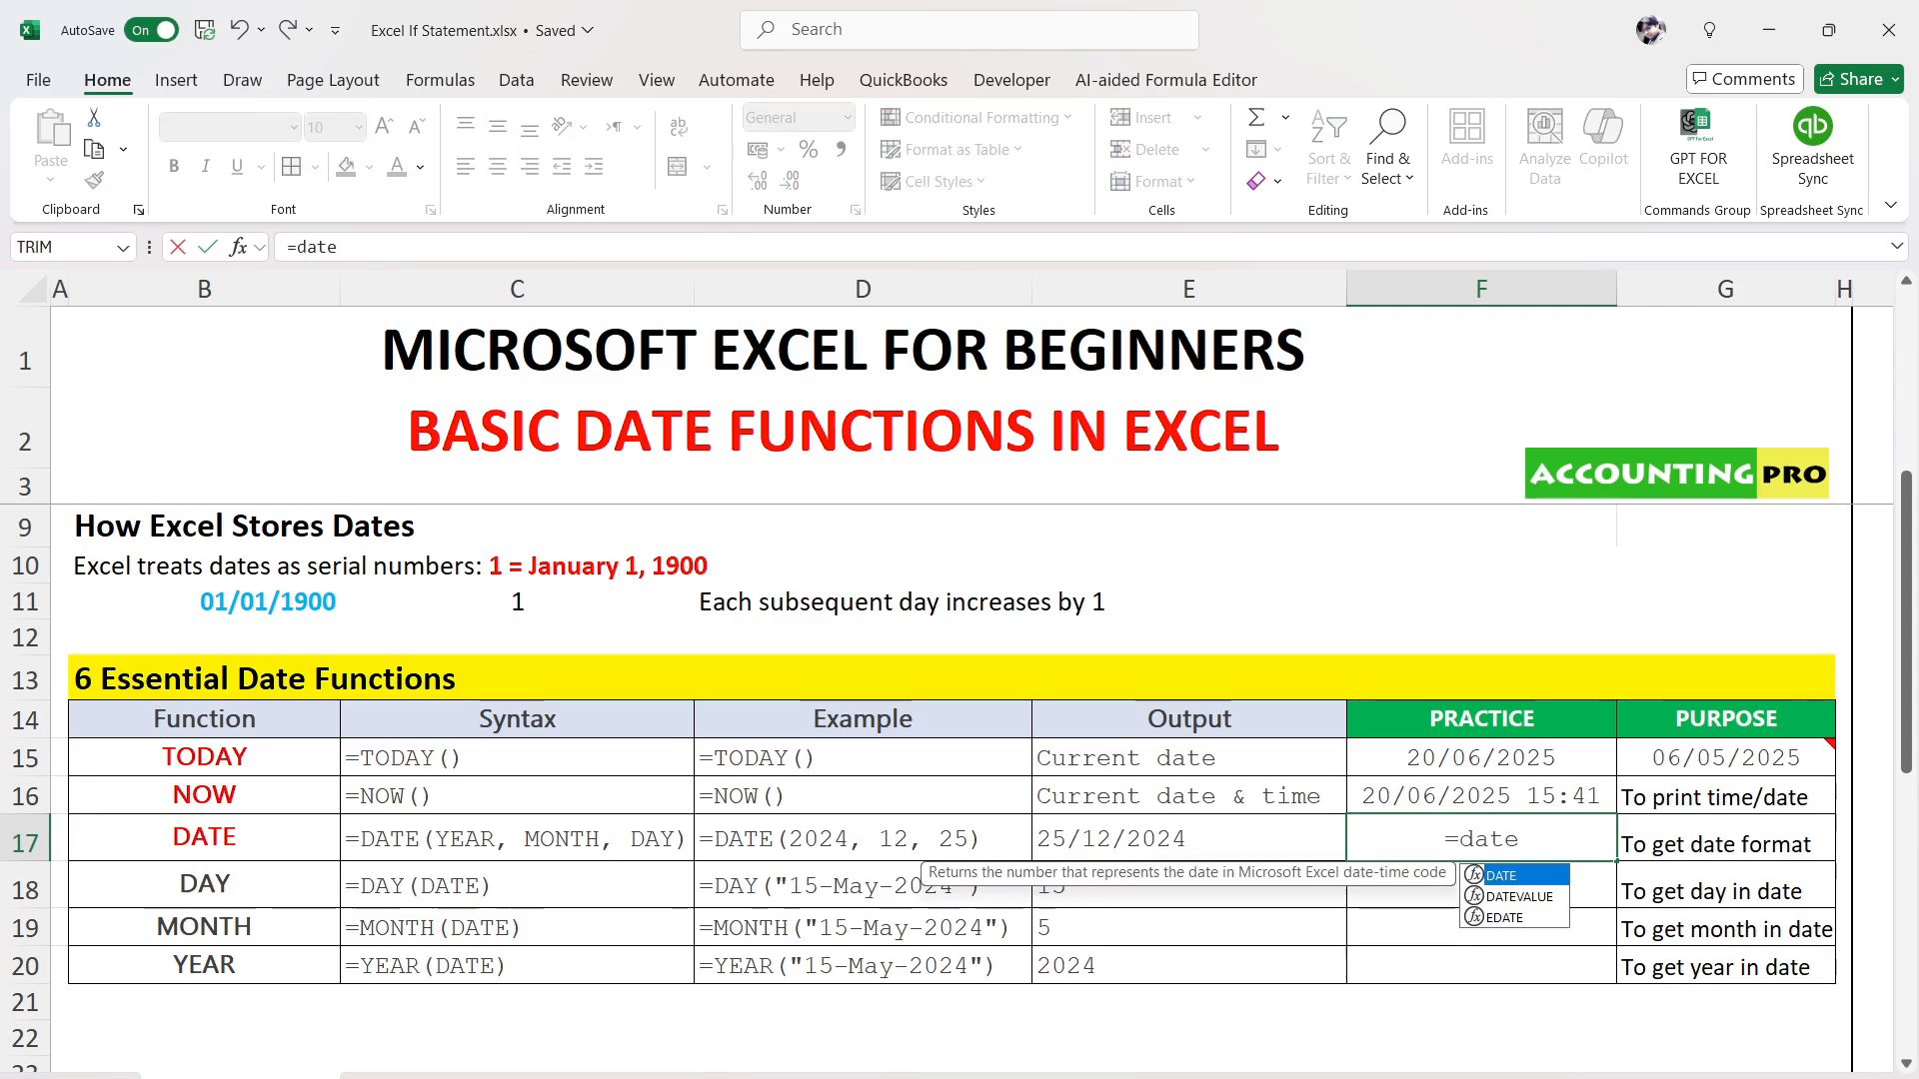
{"action": "type", "text": "("}
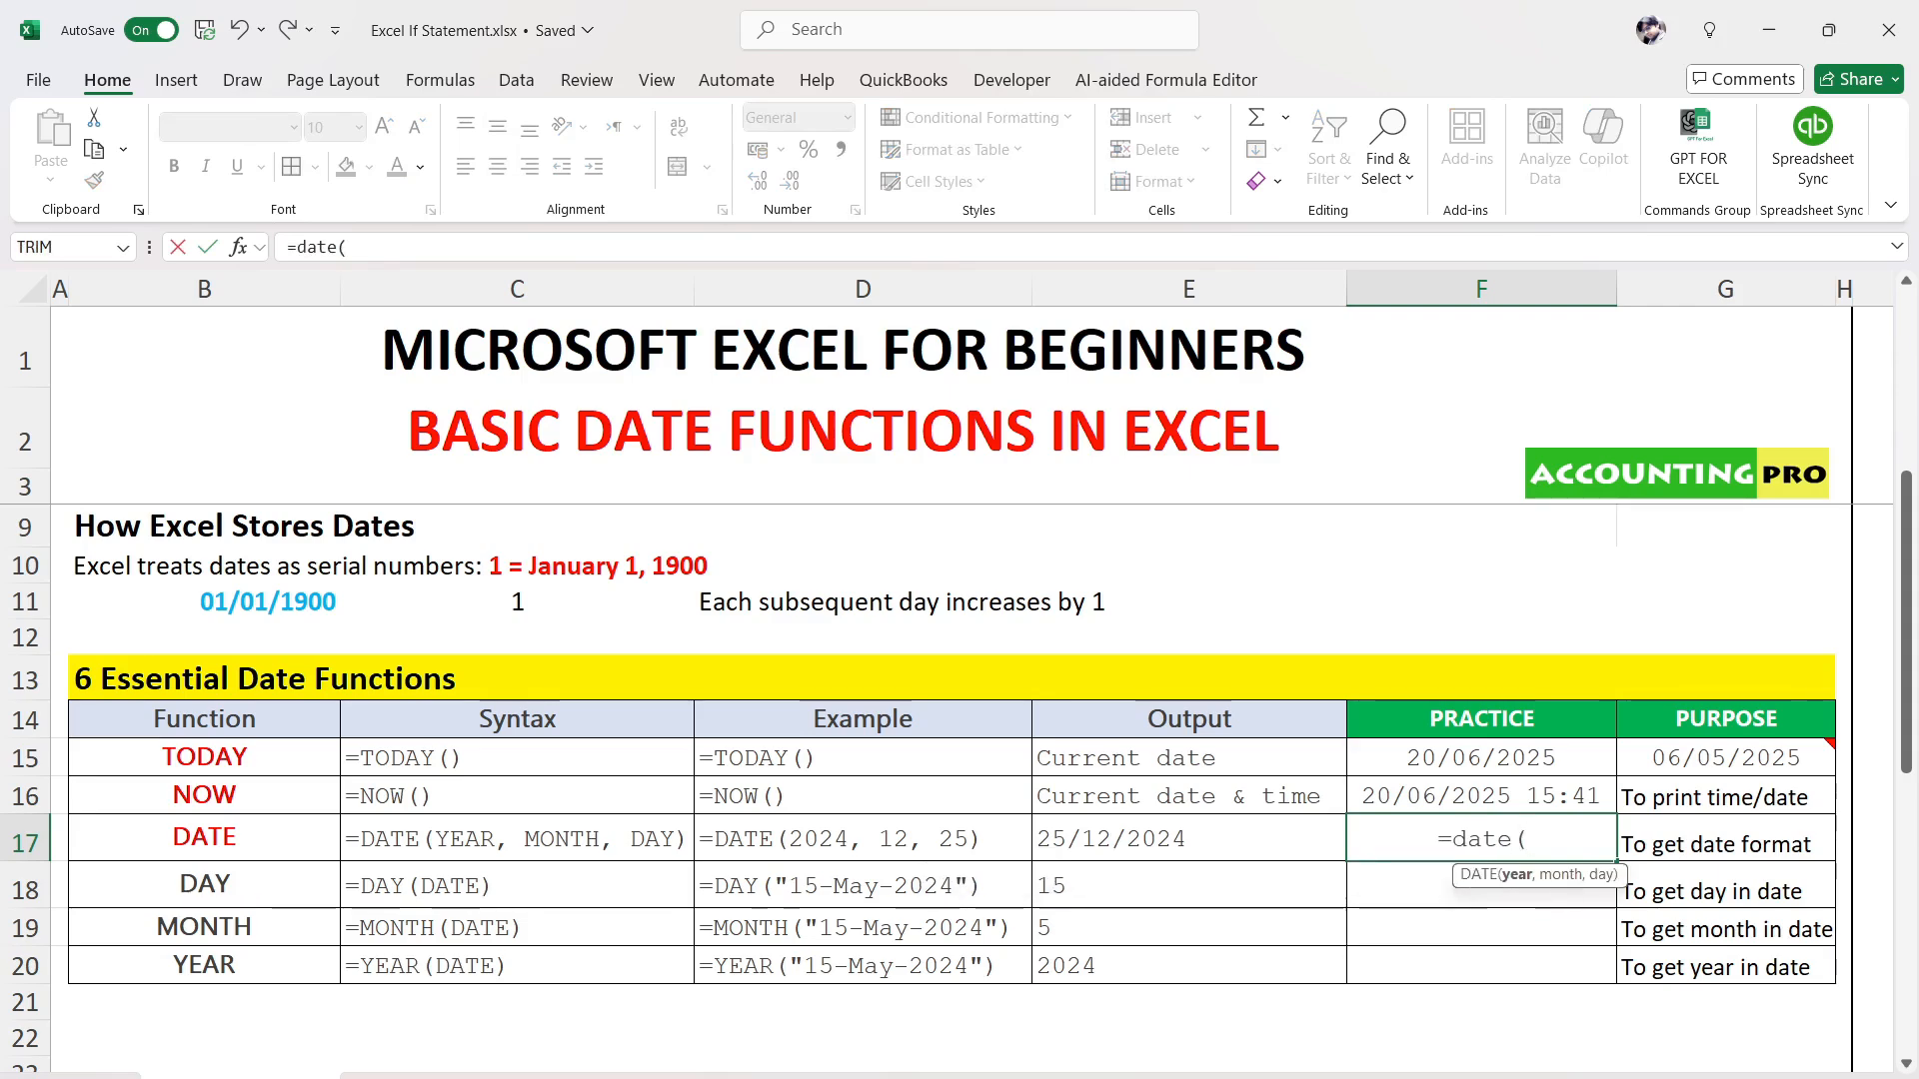
{"action": "type", "text": "20"}
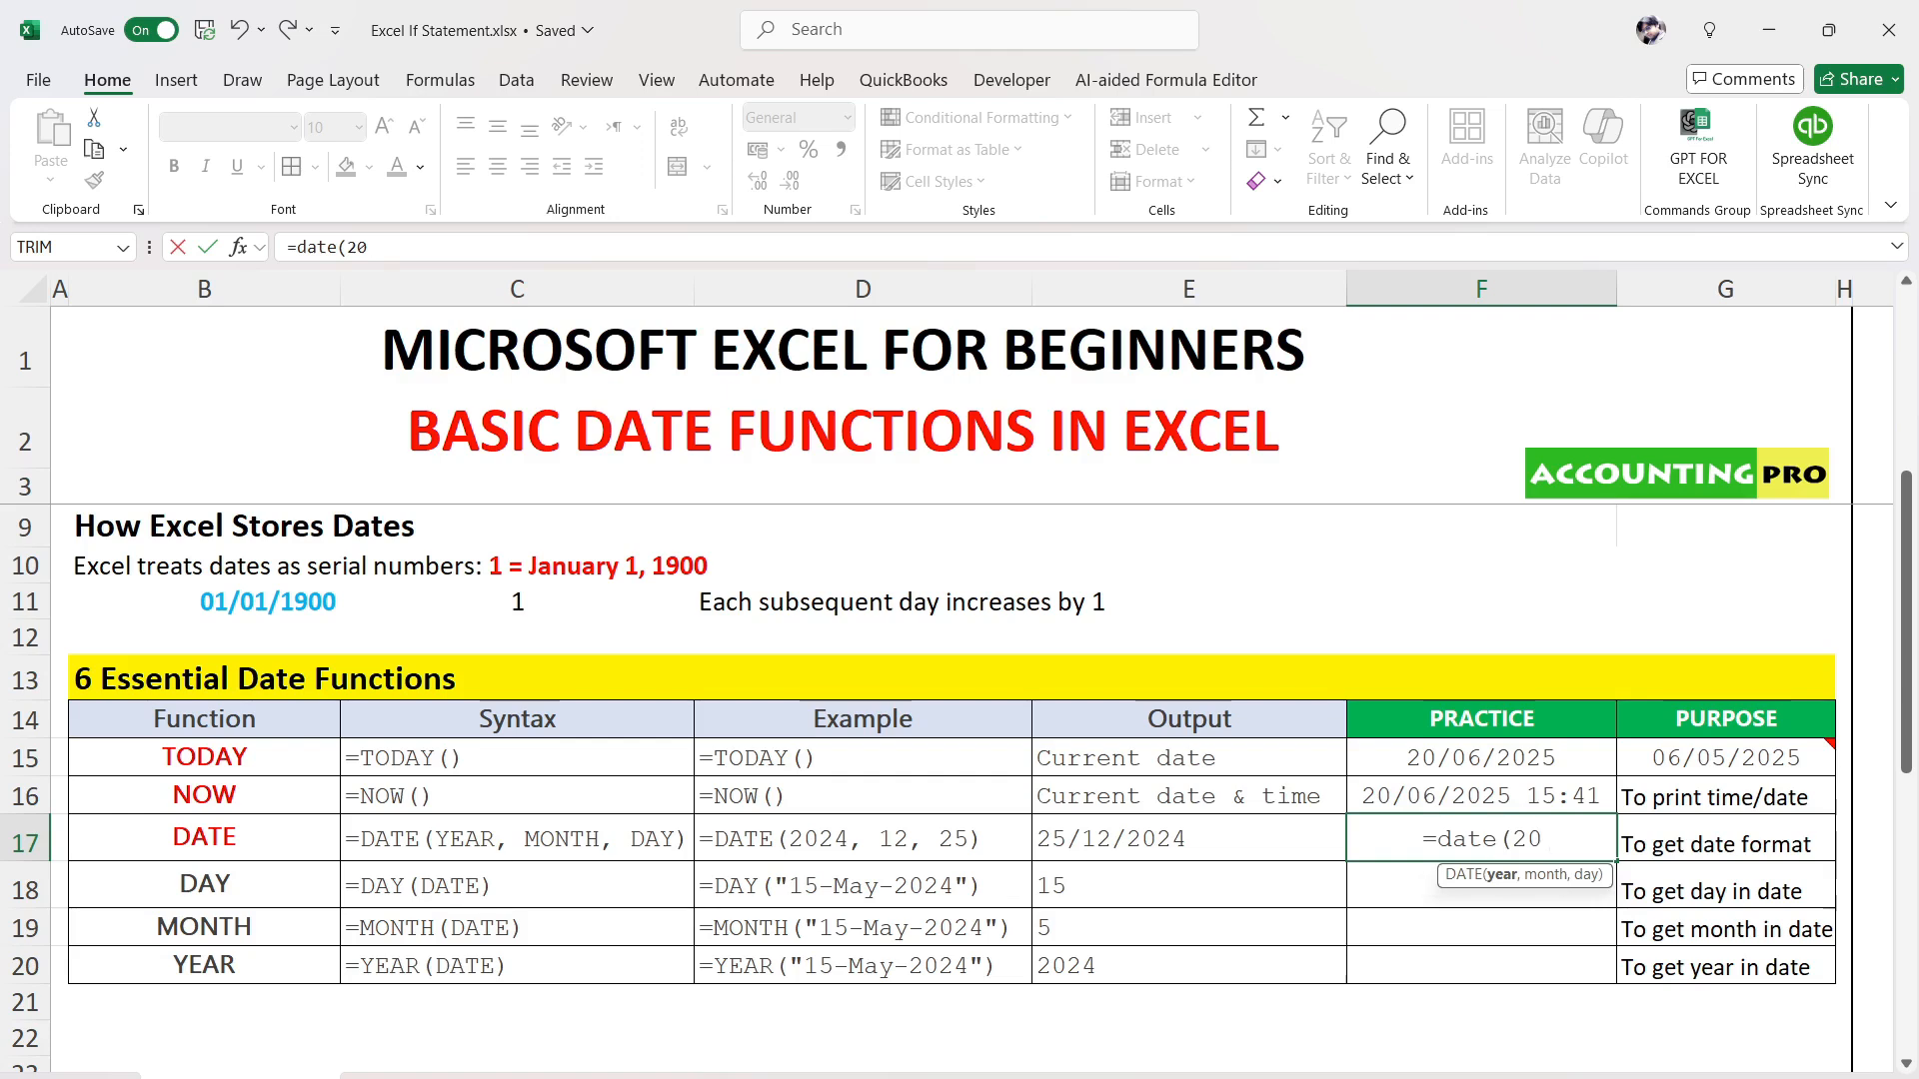
{"action": "type", "text": "25,"}
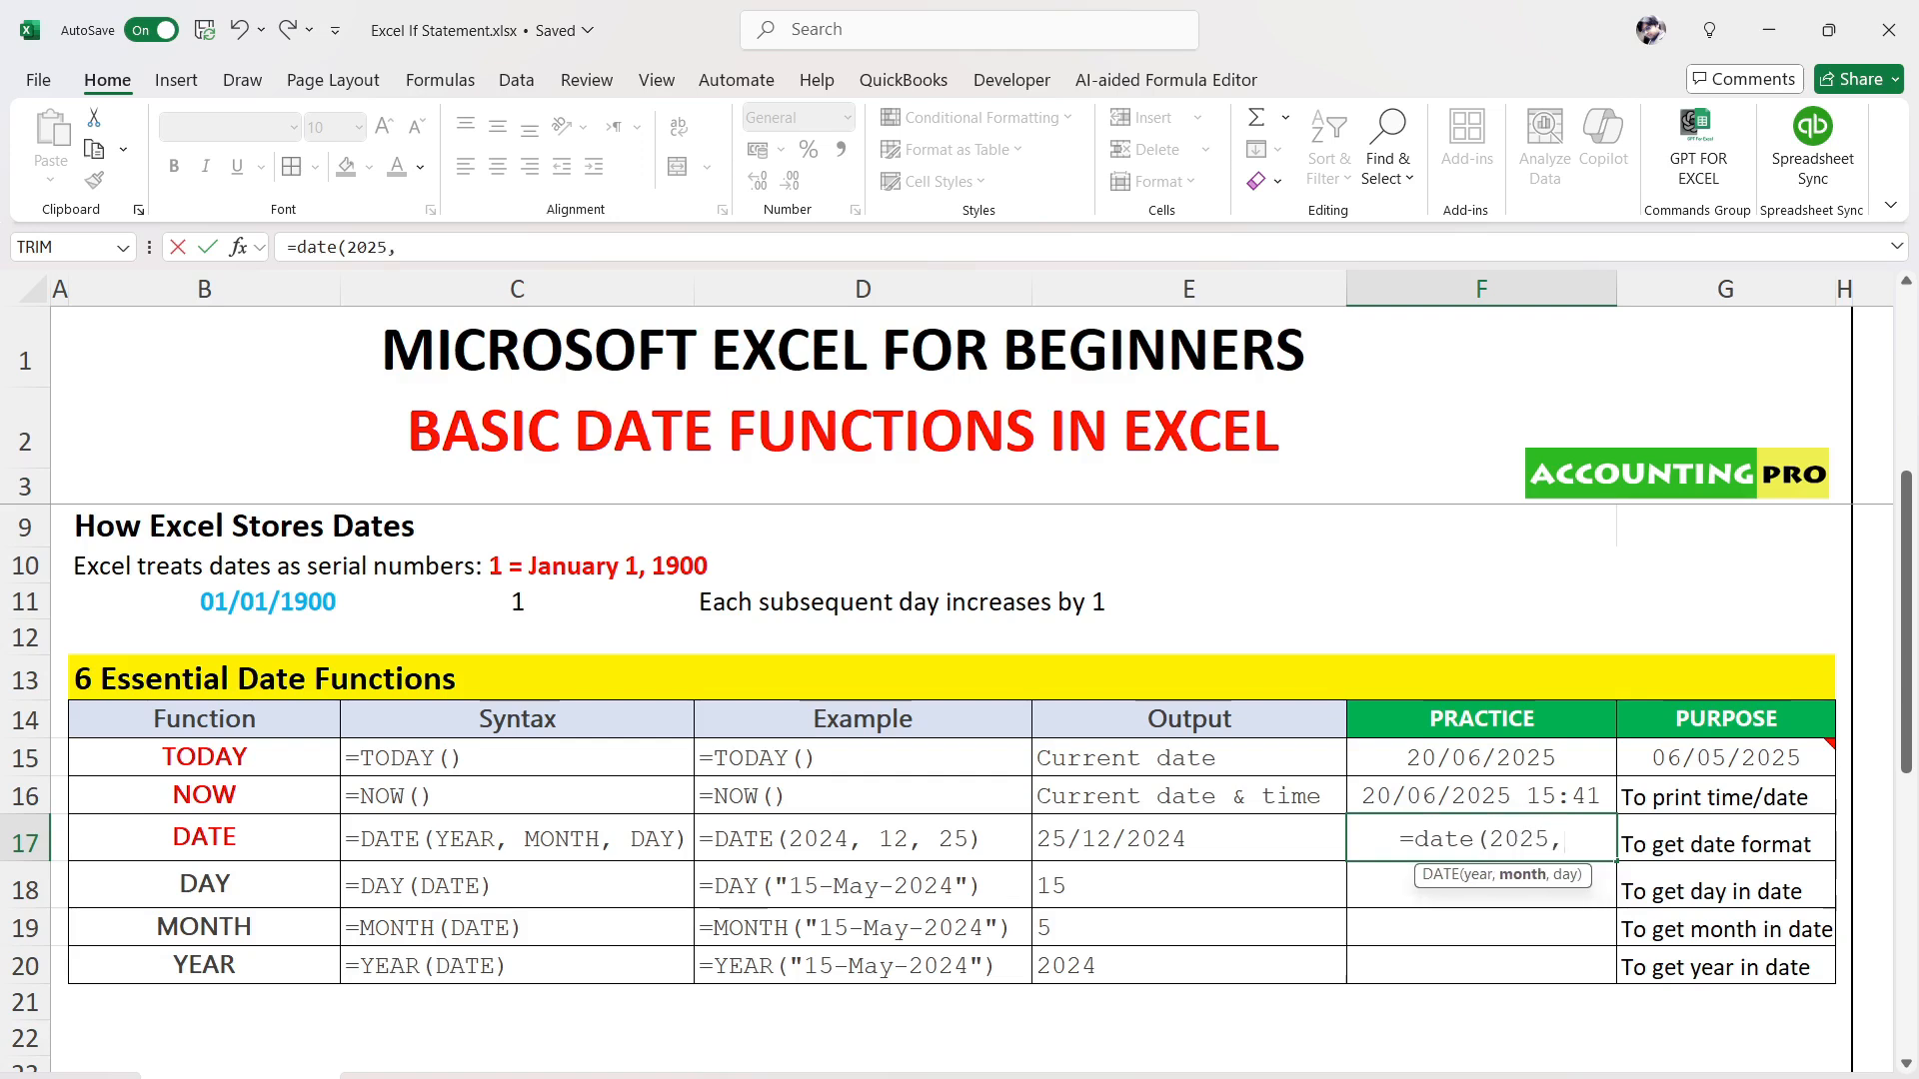
{"action": "type", "text": "06"}
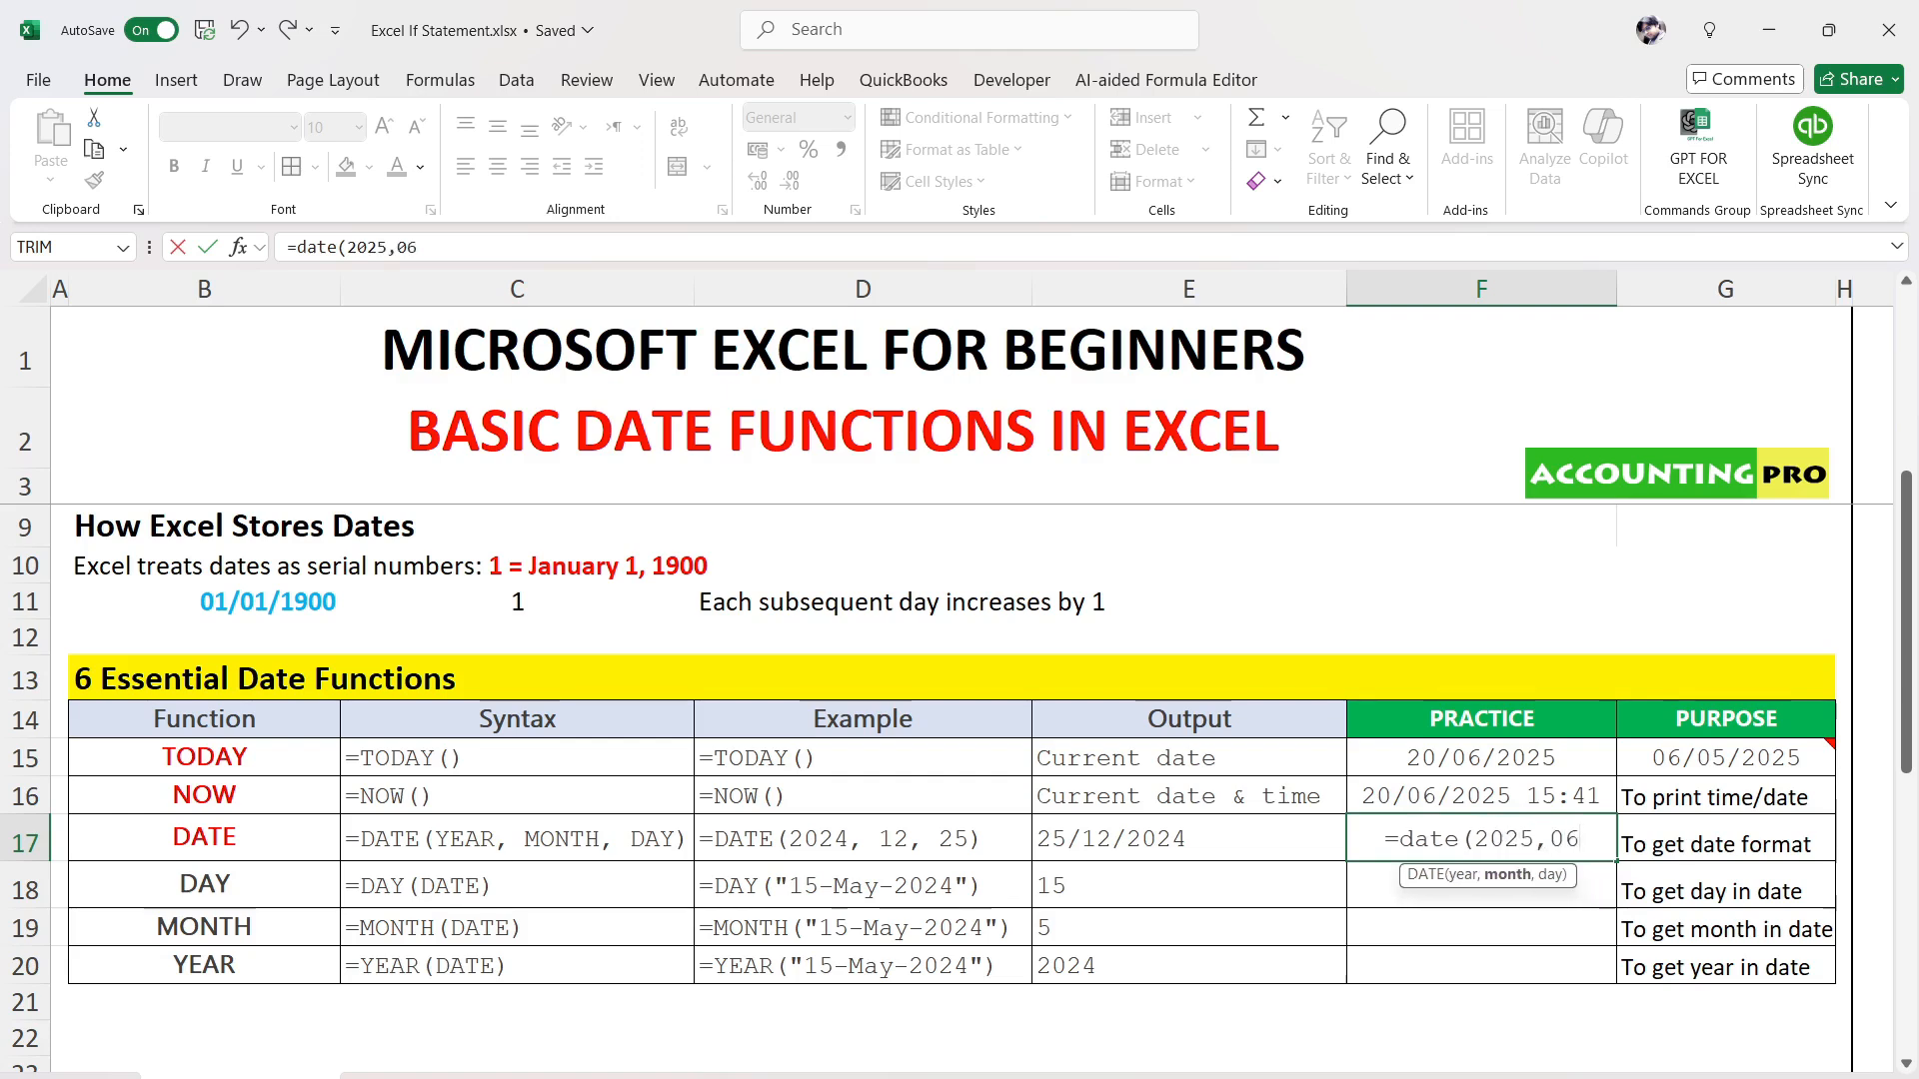
{"action": "key", "text": "BackSpace"}
{"action": "key", "text": "BackSpace"}
{"action": "type", "text": "6,"}
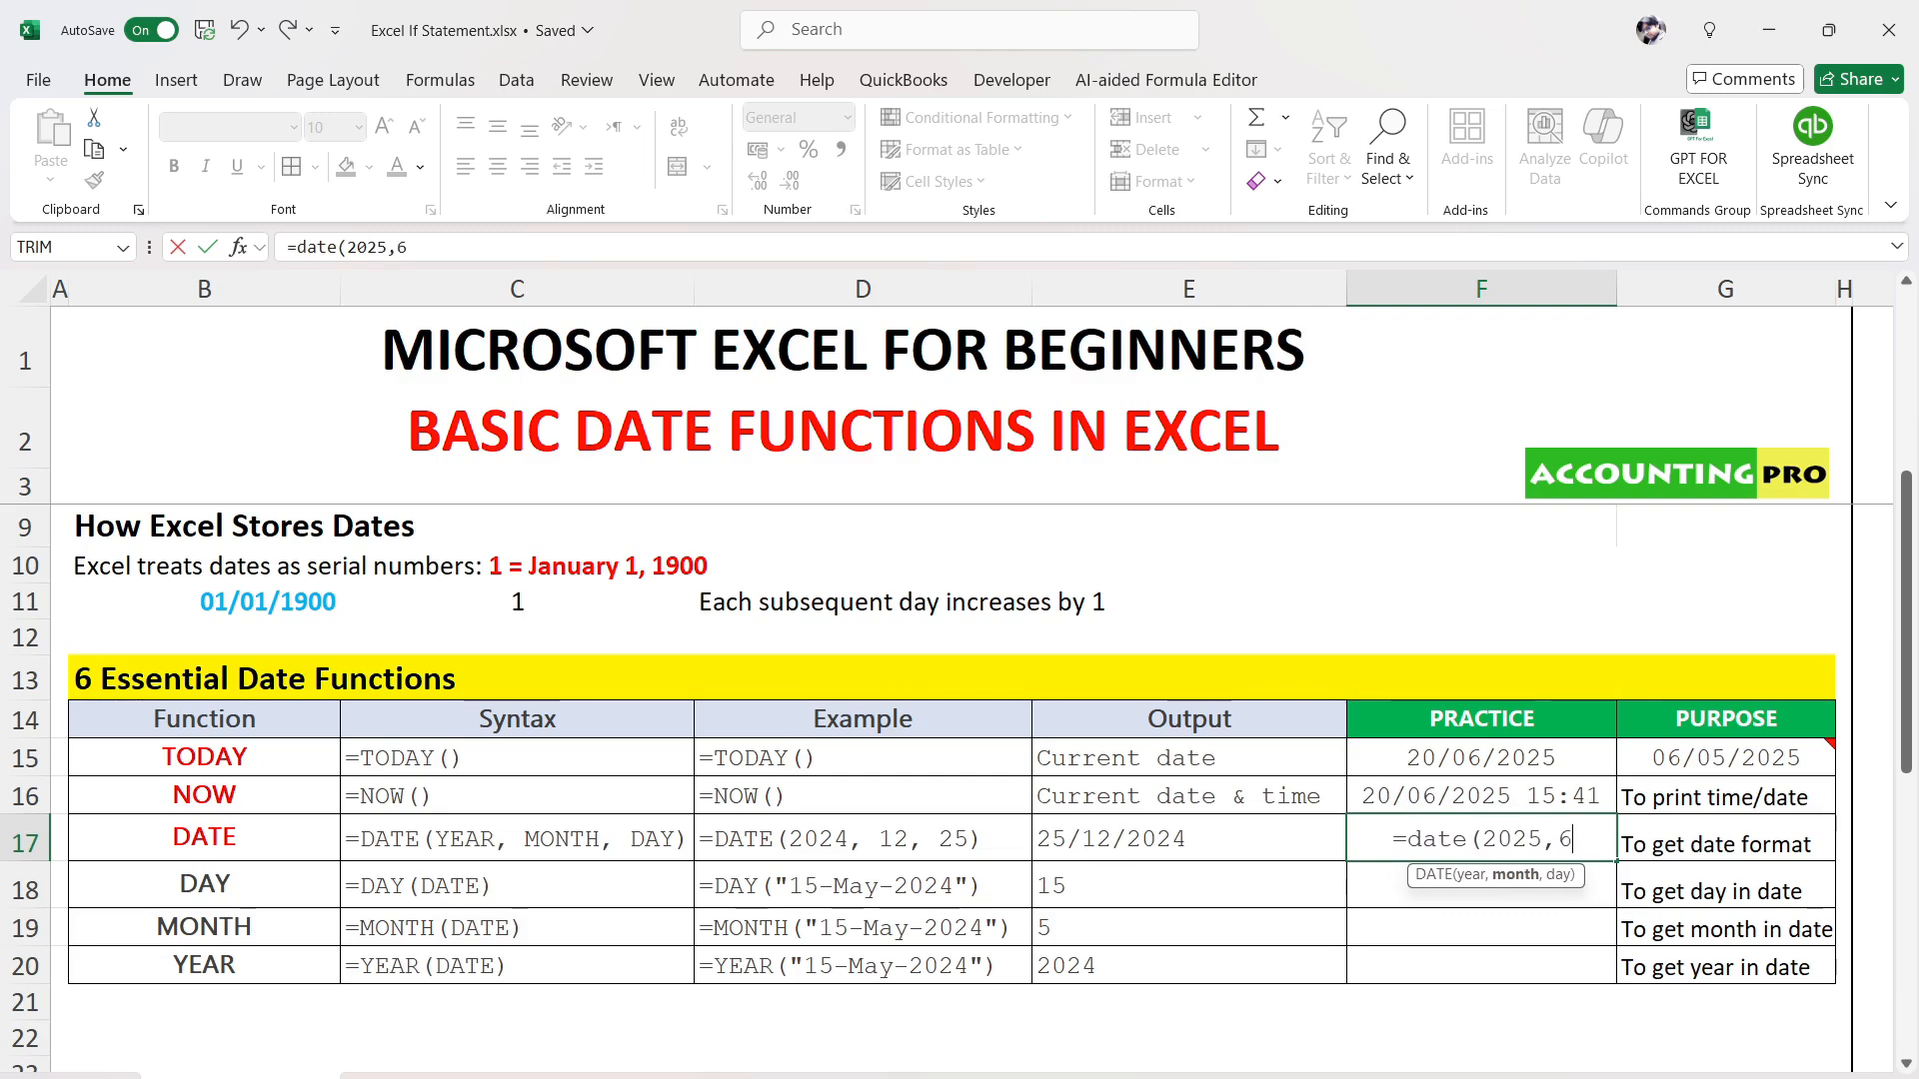
{"action": "type", "text": "20"}
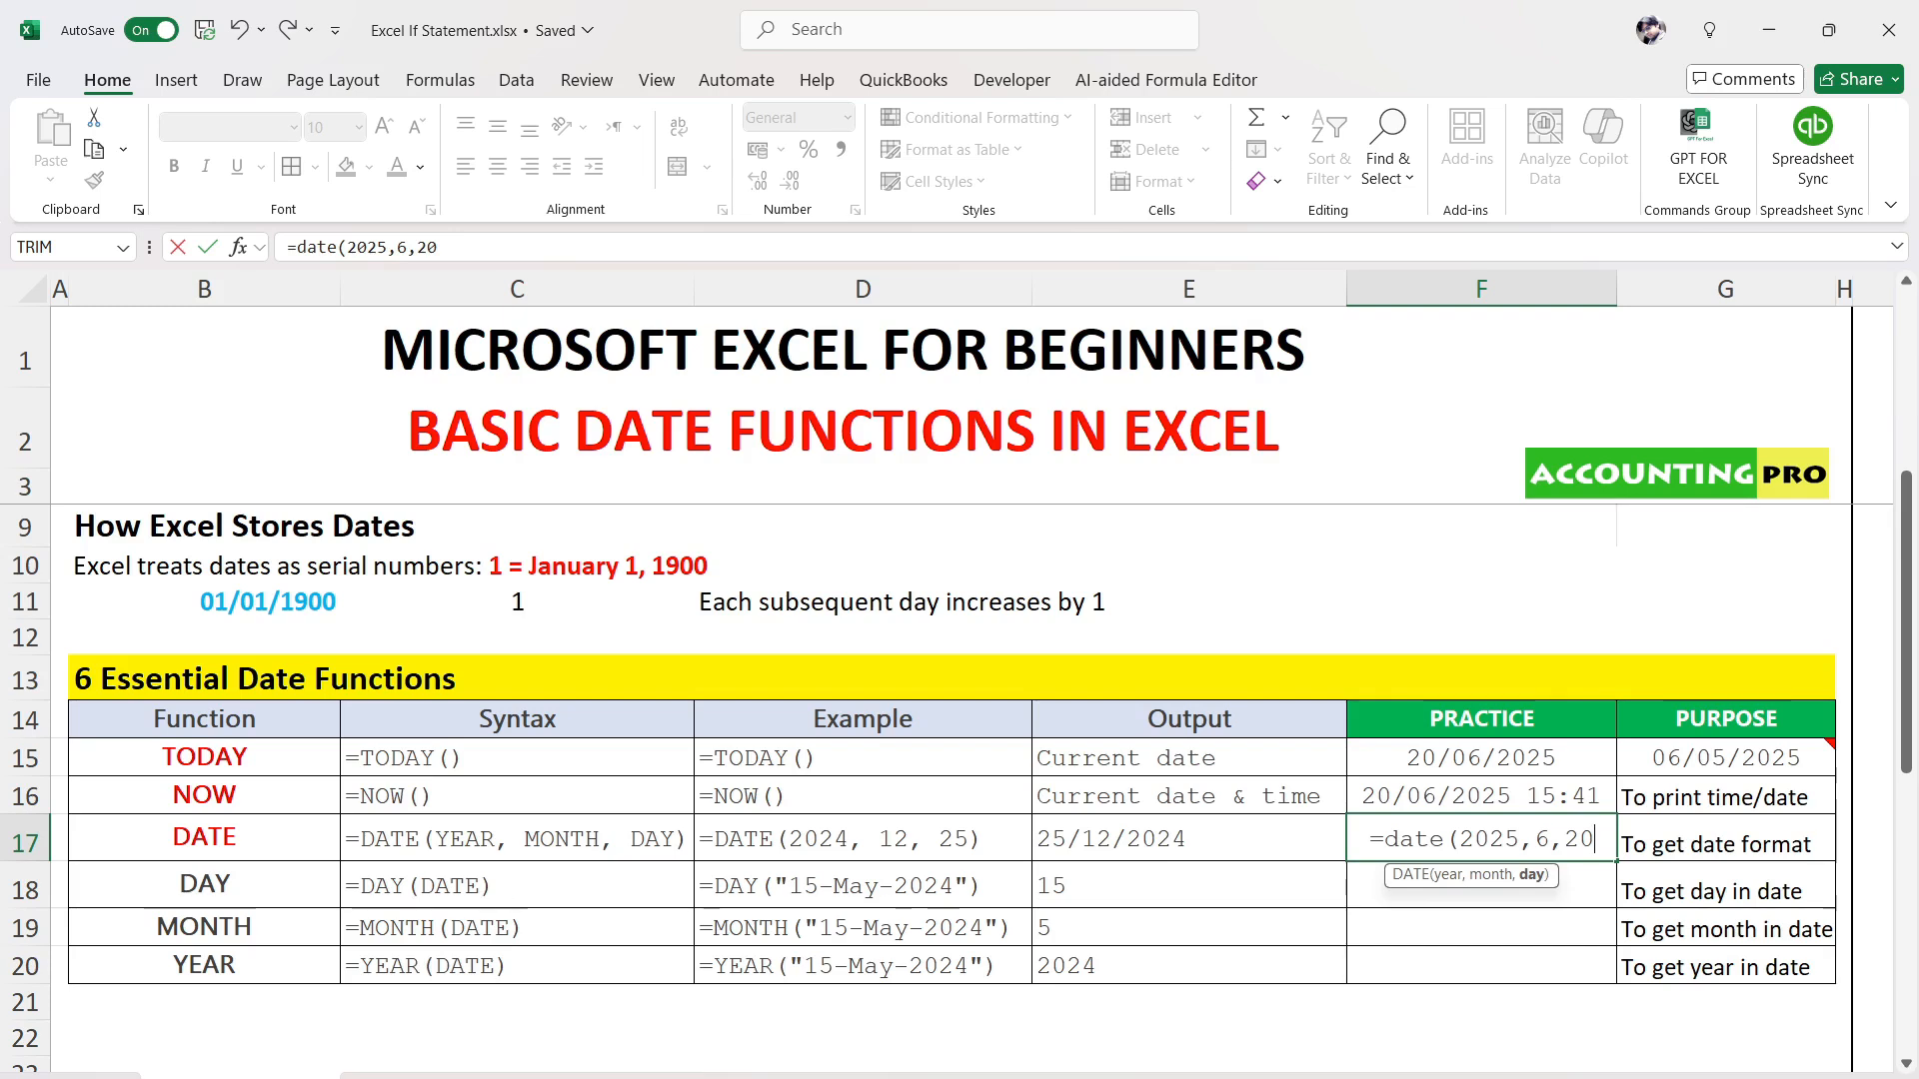
{"action": "key", "text": "Return"}
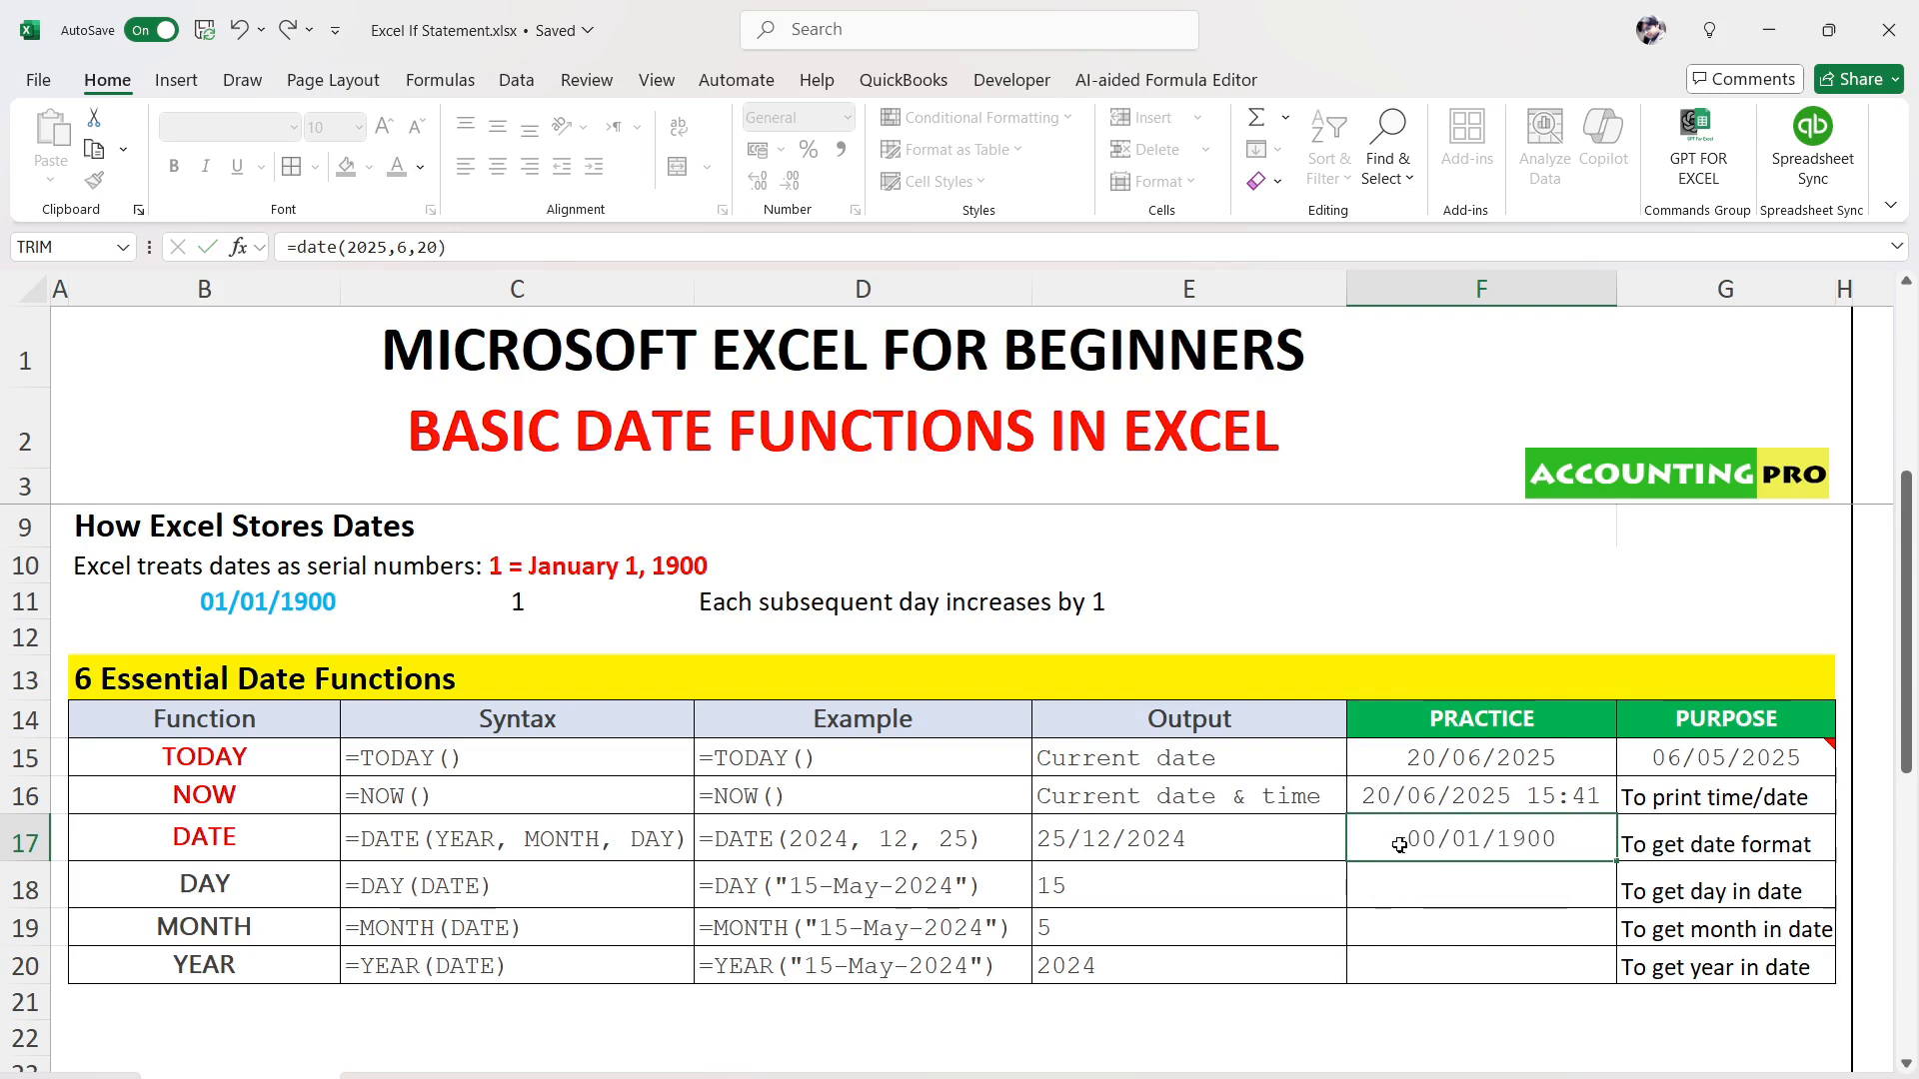
{"action": "left_click", "coordinate": [1399, 843]}
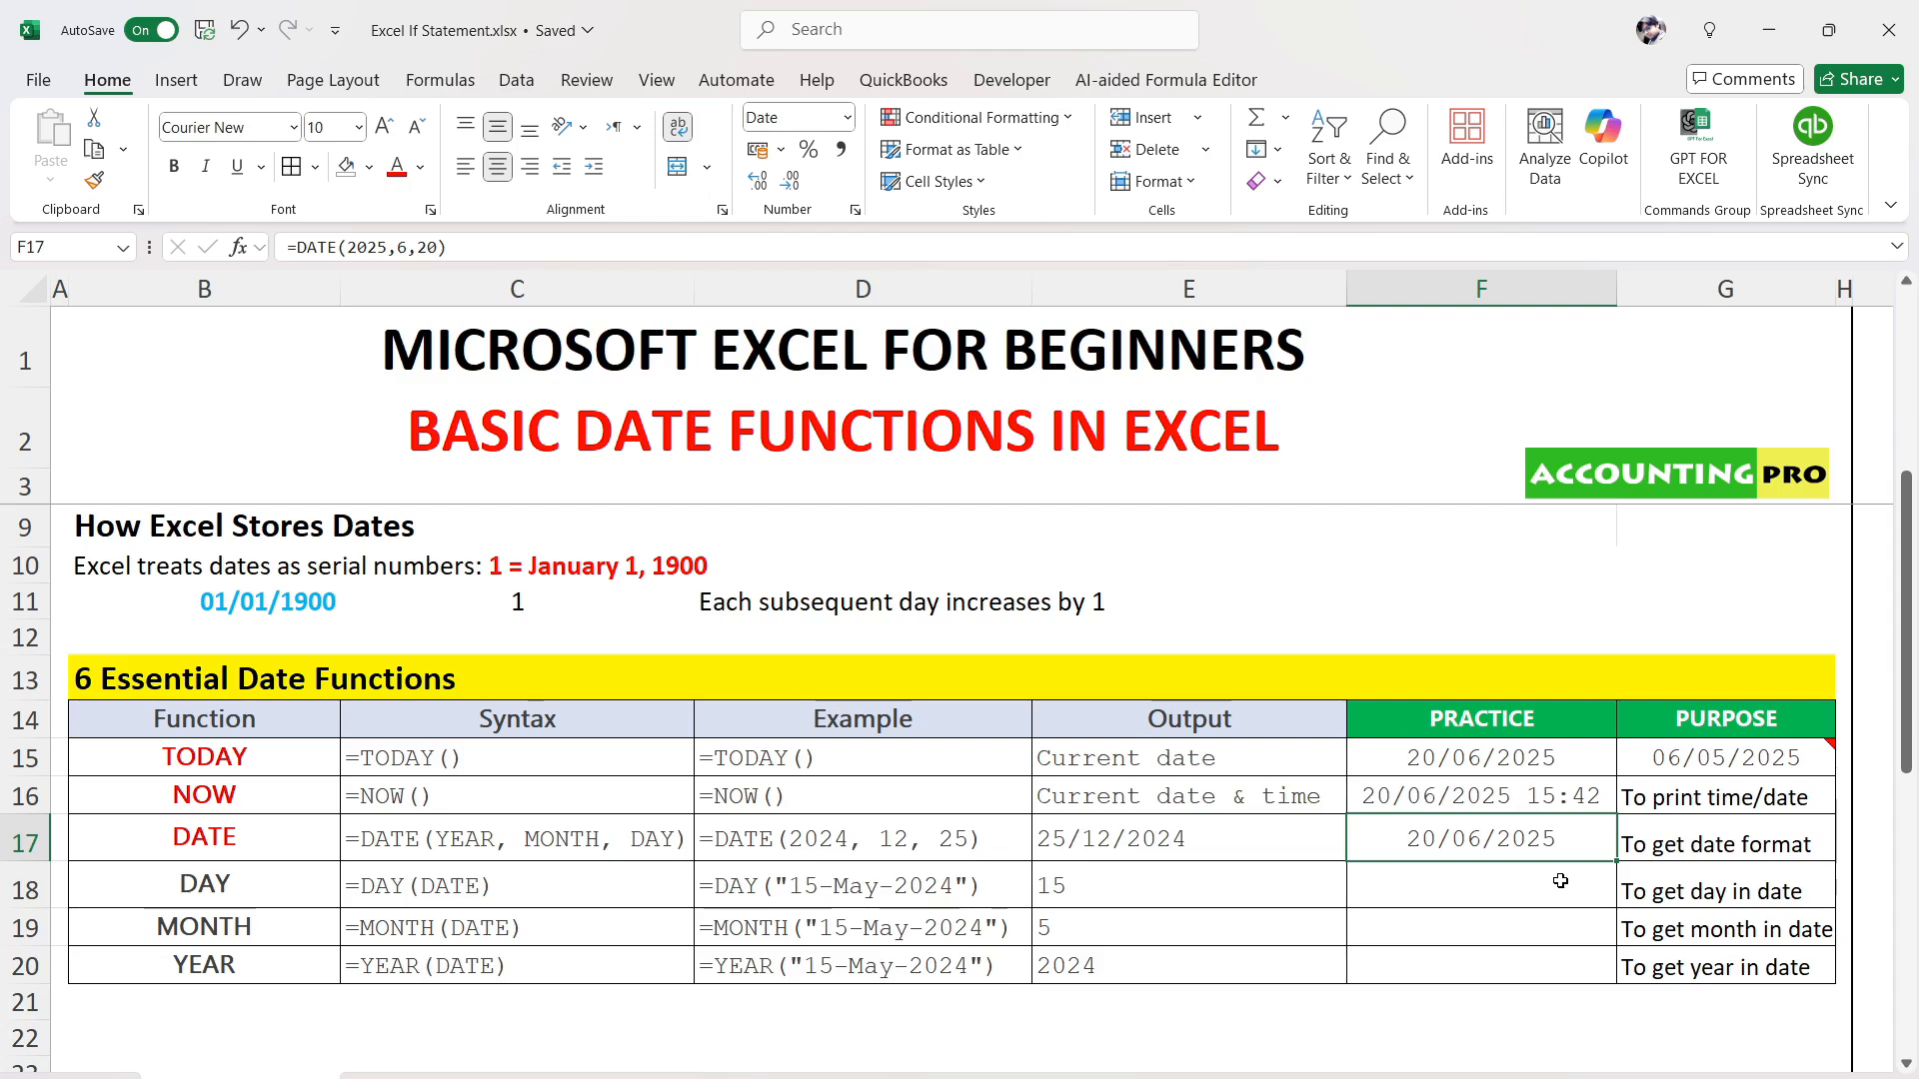
{"action": "left_click", "coordinate": [265, 843]}
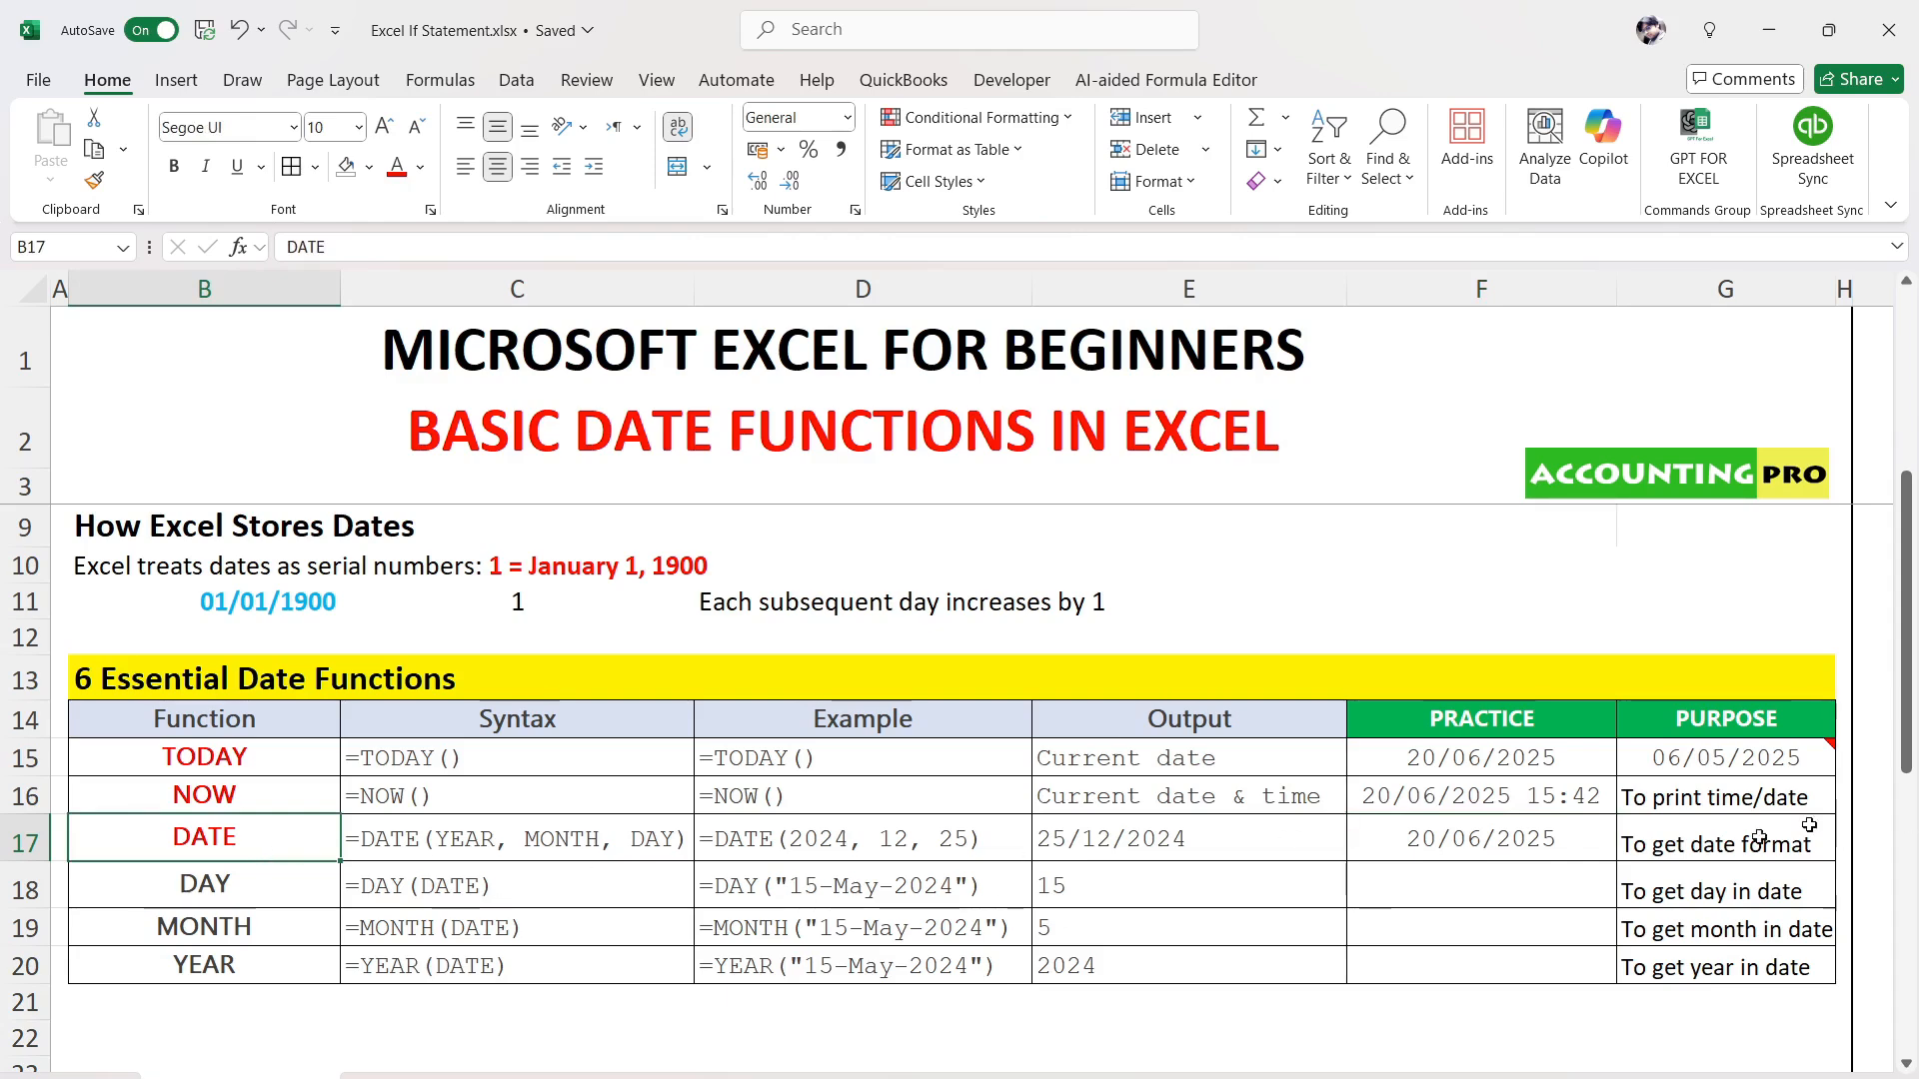
Replace the formula in cell F17 with the day-first date 14/11/2025 and enter the month-first date 11/14/2025 in F18
{"action": "left_click", "coordinate": [1525, 833]}
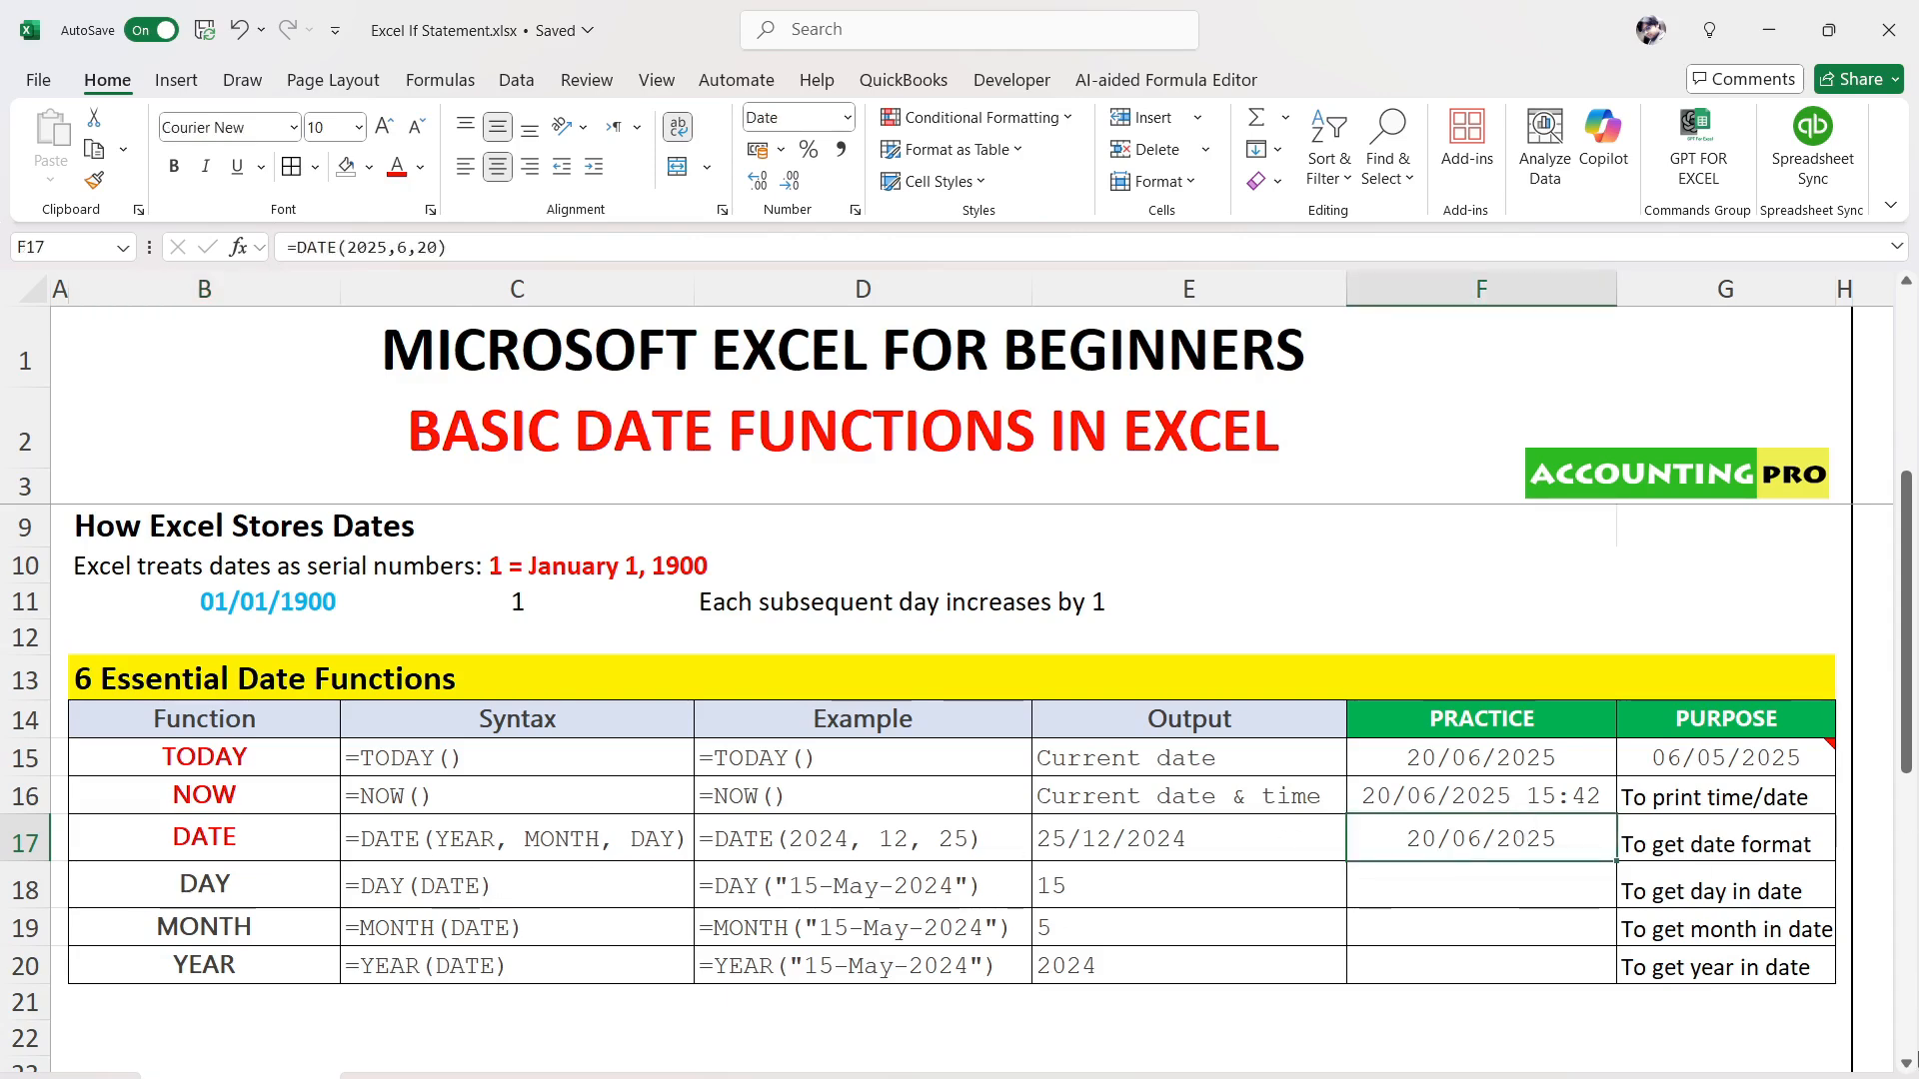
{"action": "key", "text": "Delete"}
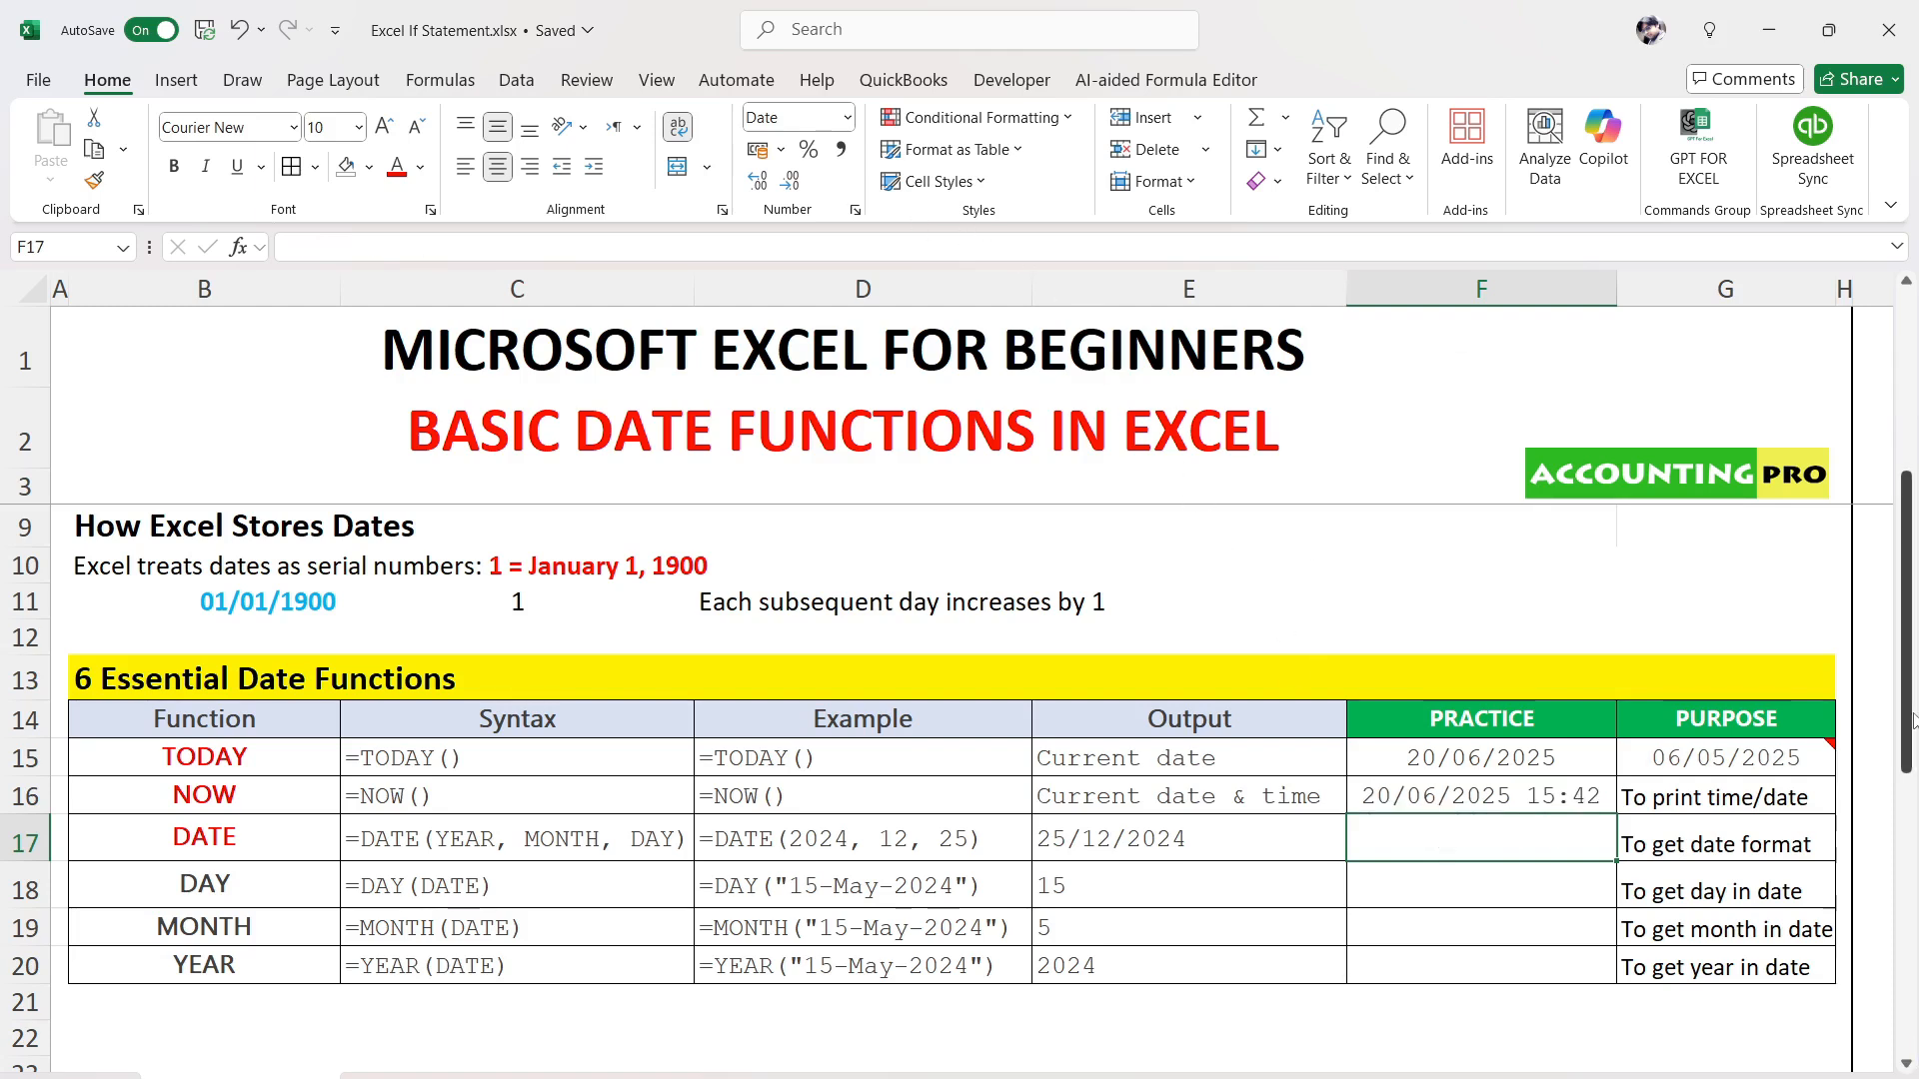
{"action": "type", "text": "1"}
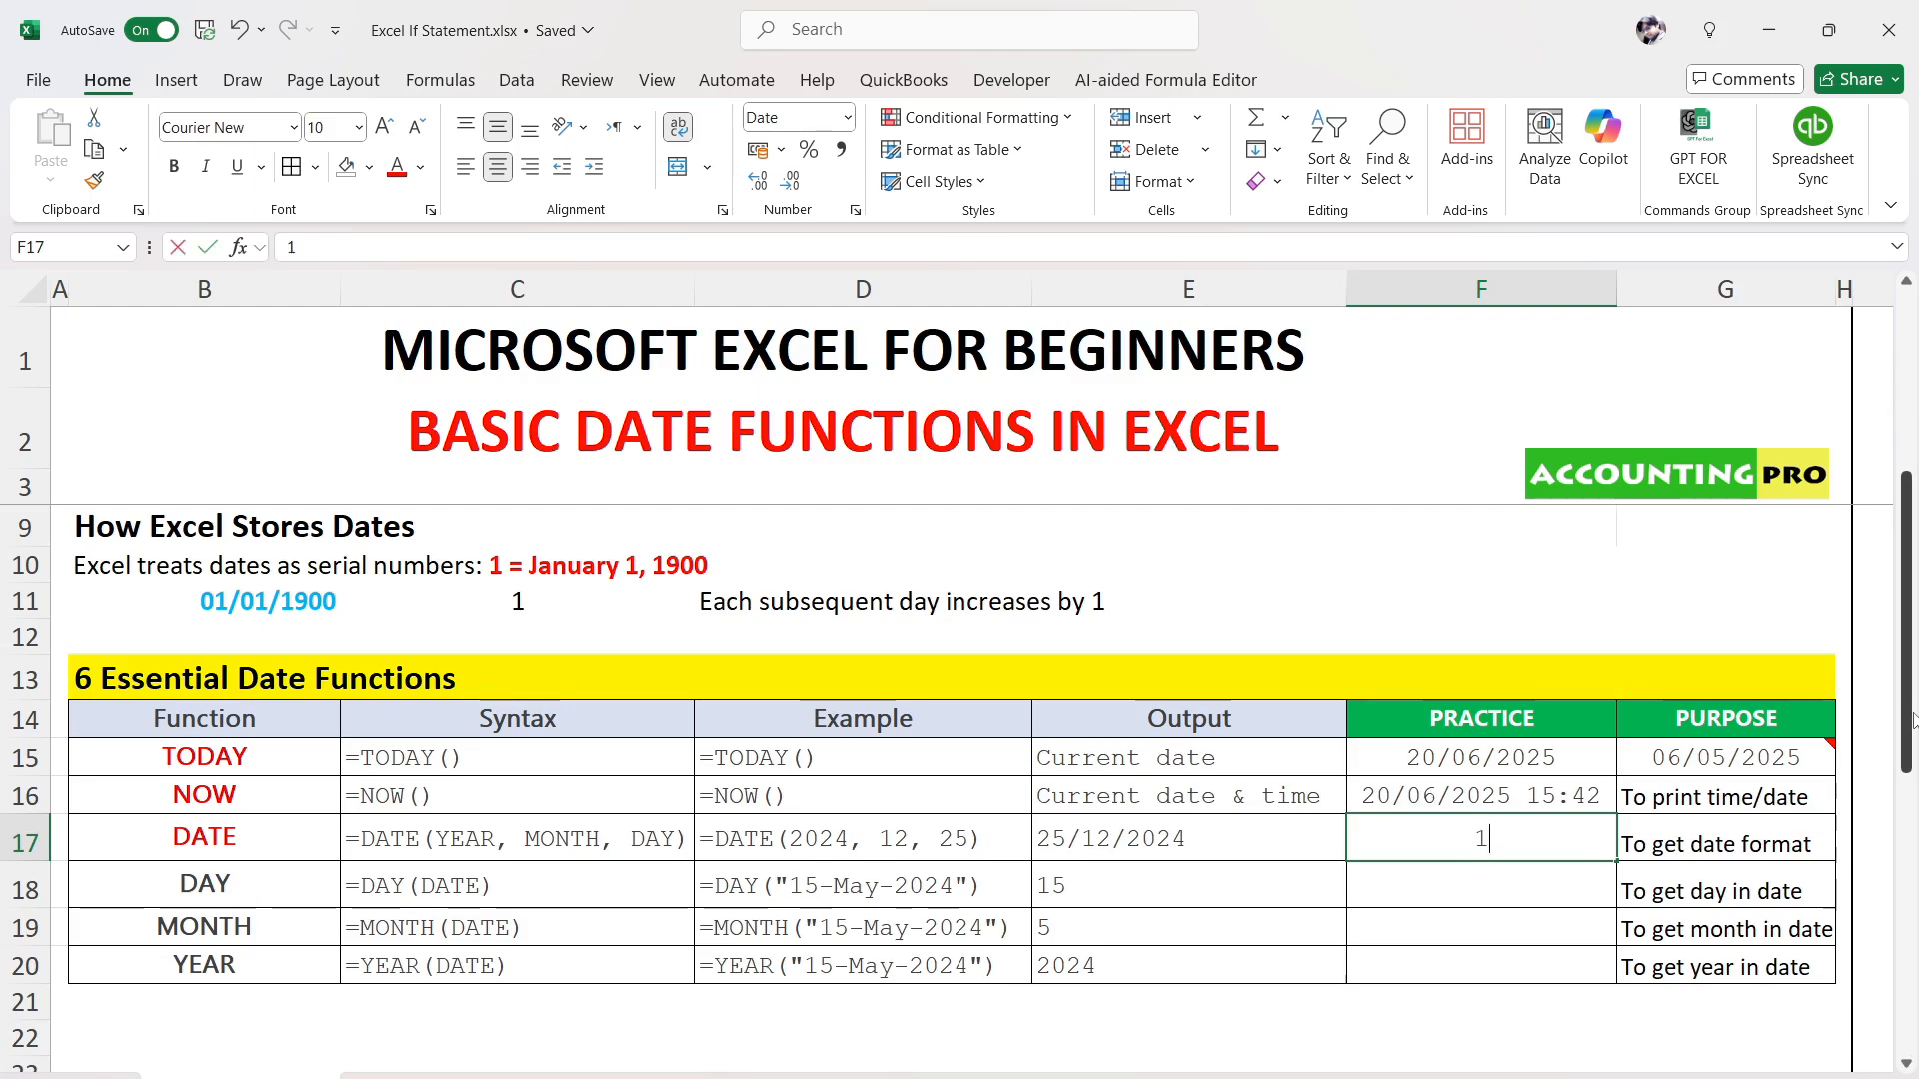
{"action": "type", "text": "4/11"}
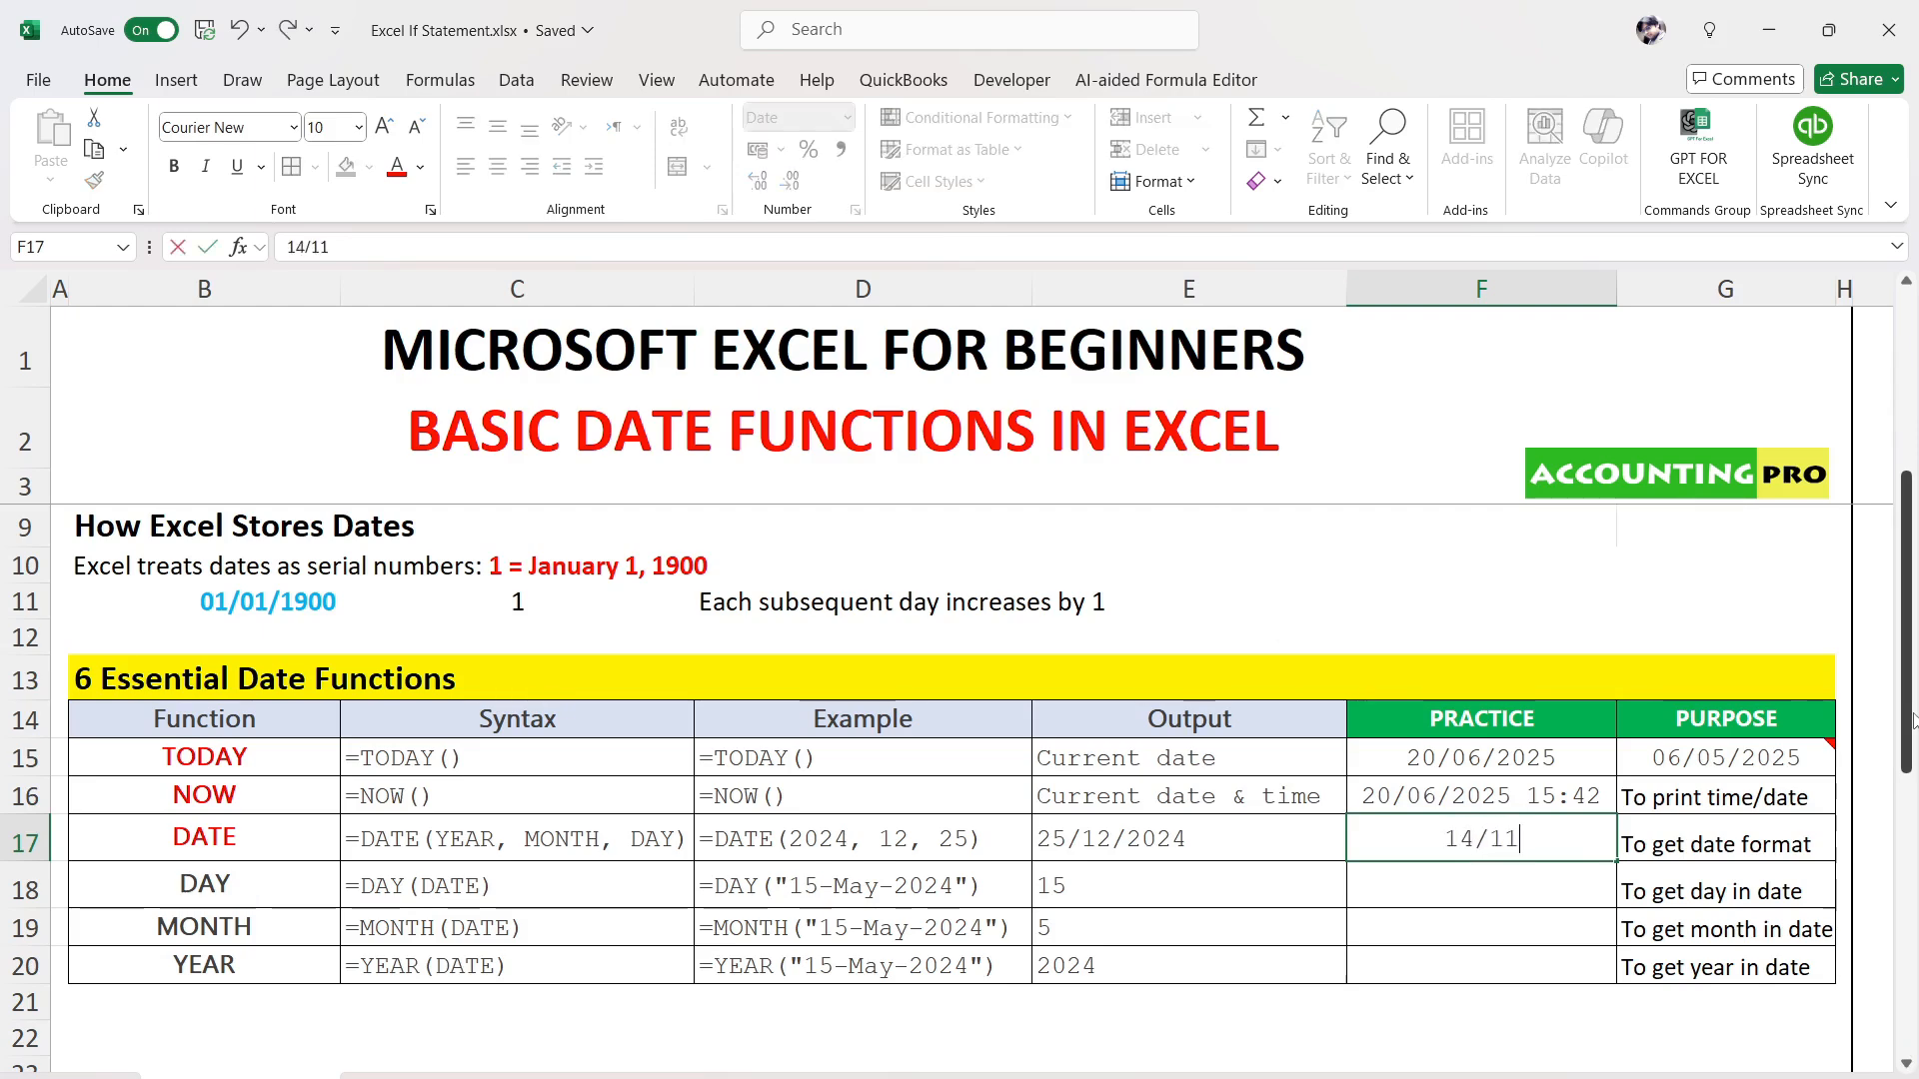
{"action": "type", "text": "/2025"}
{"action": "key", "text": "Return"}
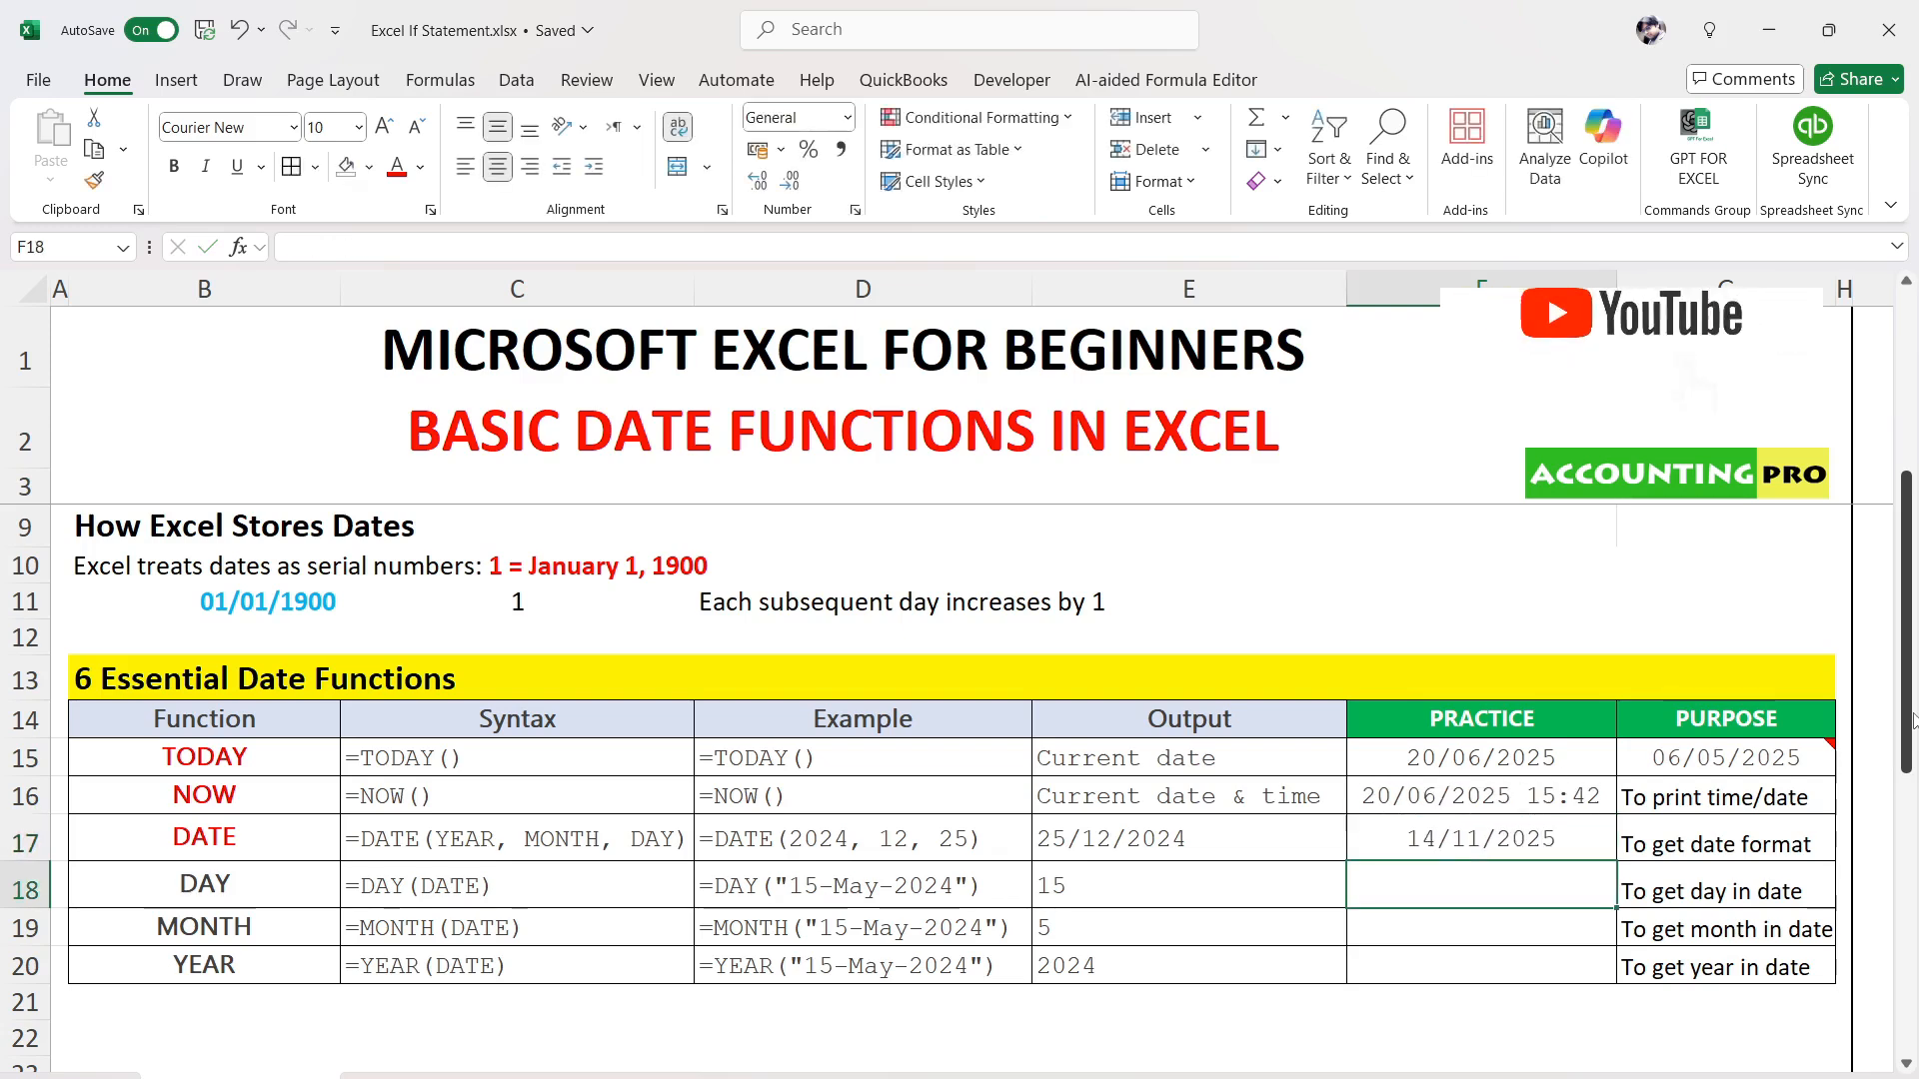
{"action": "type", "text": "11/14/2025"}
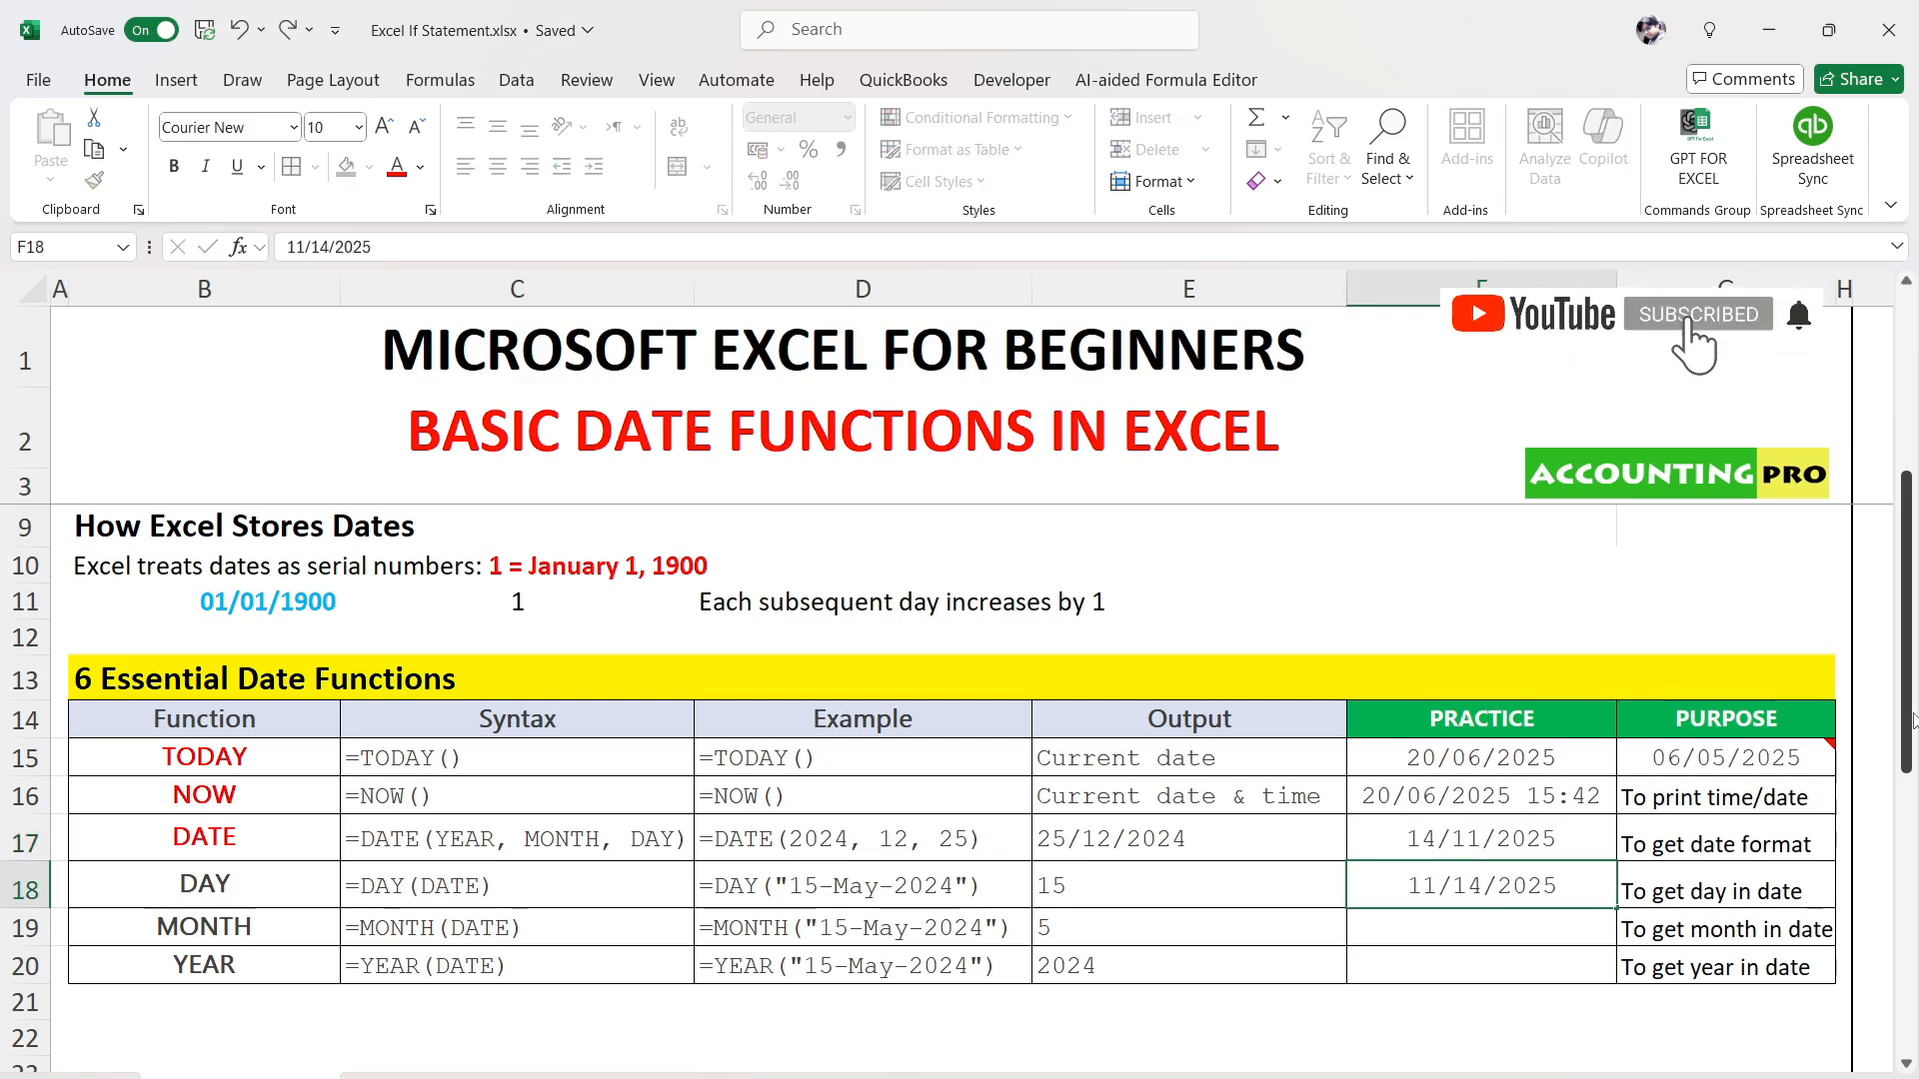
{"action": "key", "text": "Return"}
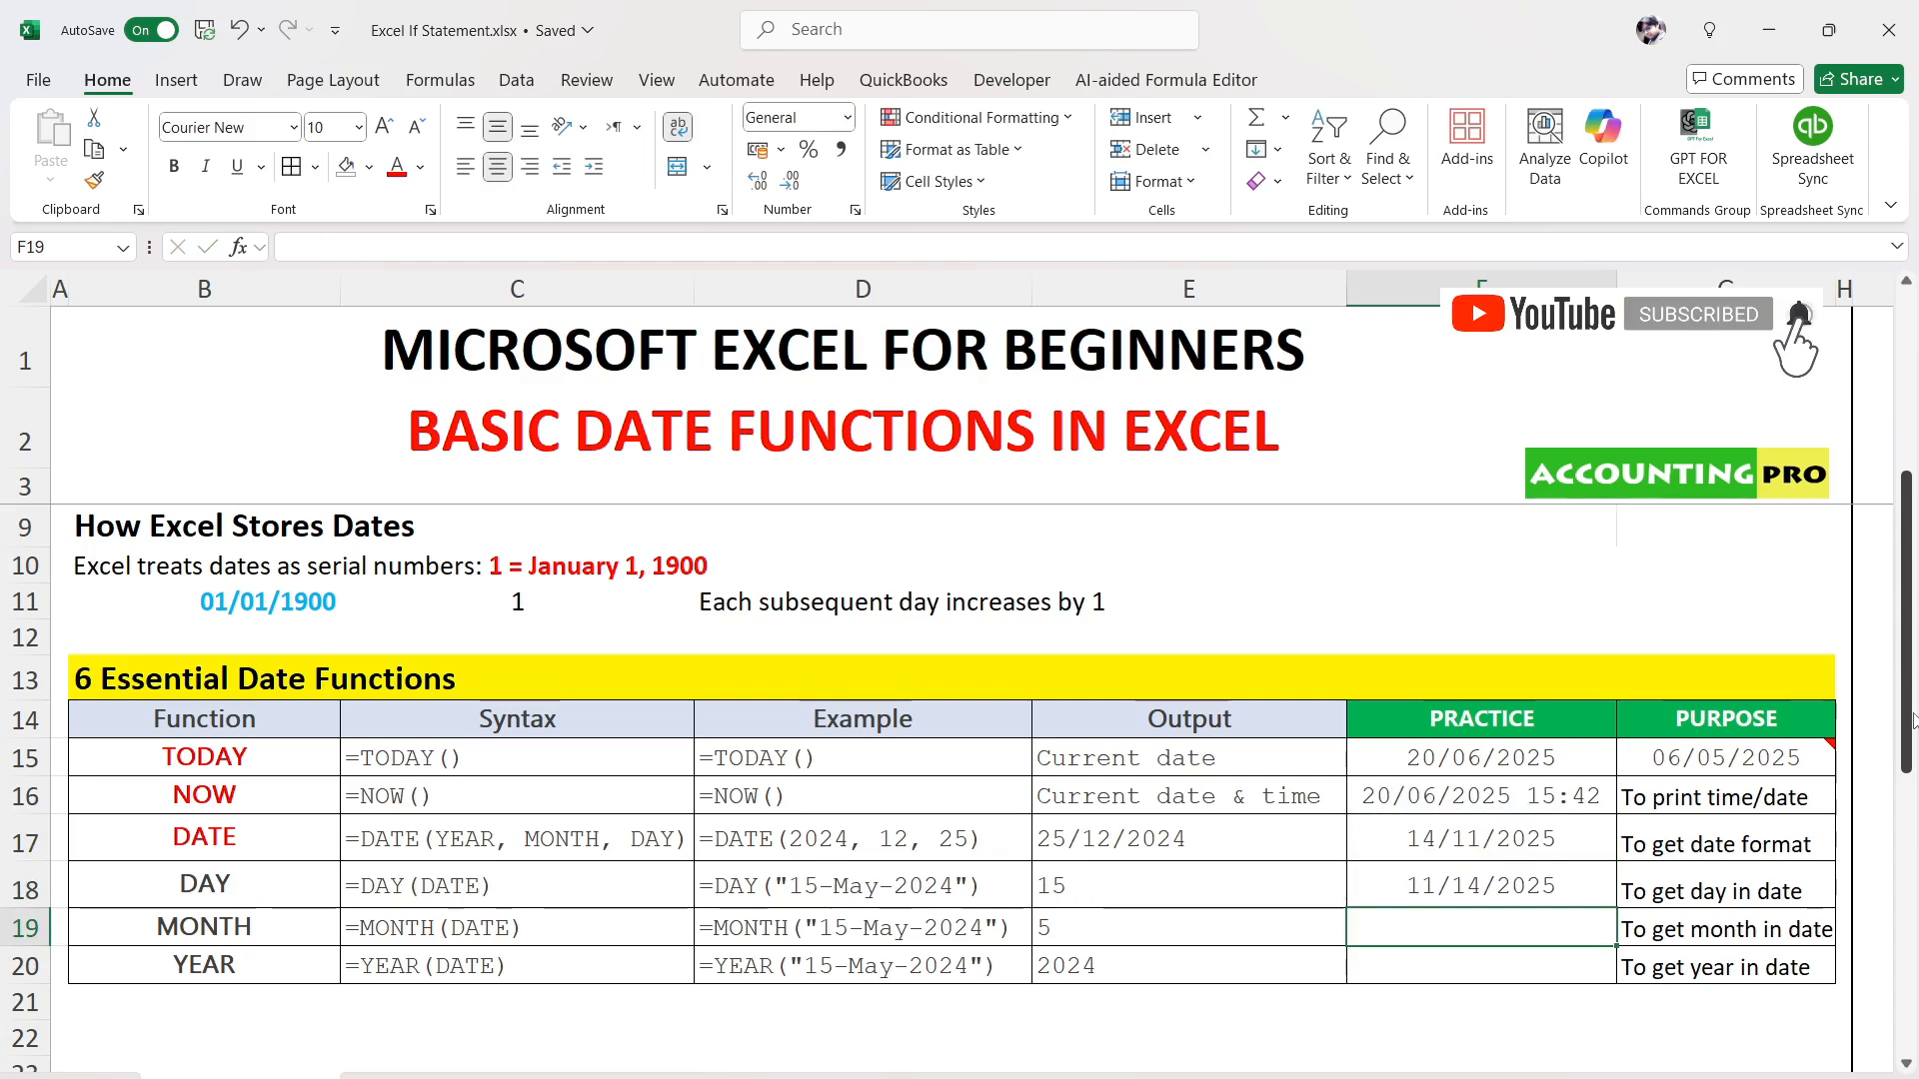
Compare the day-first entry in F17 with the month-first entry in F18, checking how each cell's number format treats its date
{"action": "left_click_drag", "start_coordinate": [1514, 837], "coordinate": [1514, 888]}
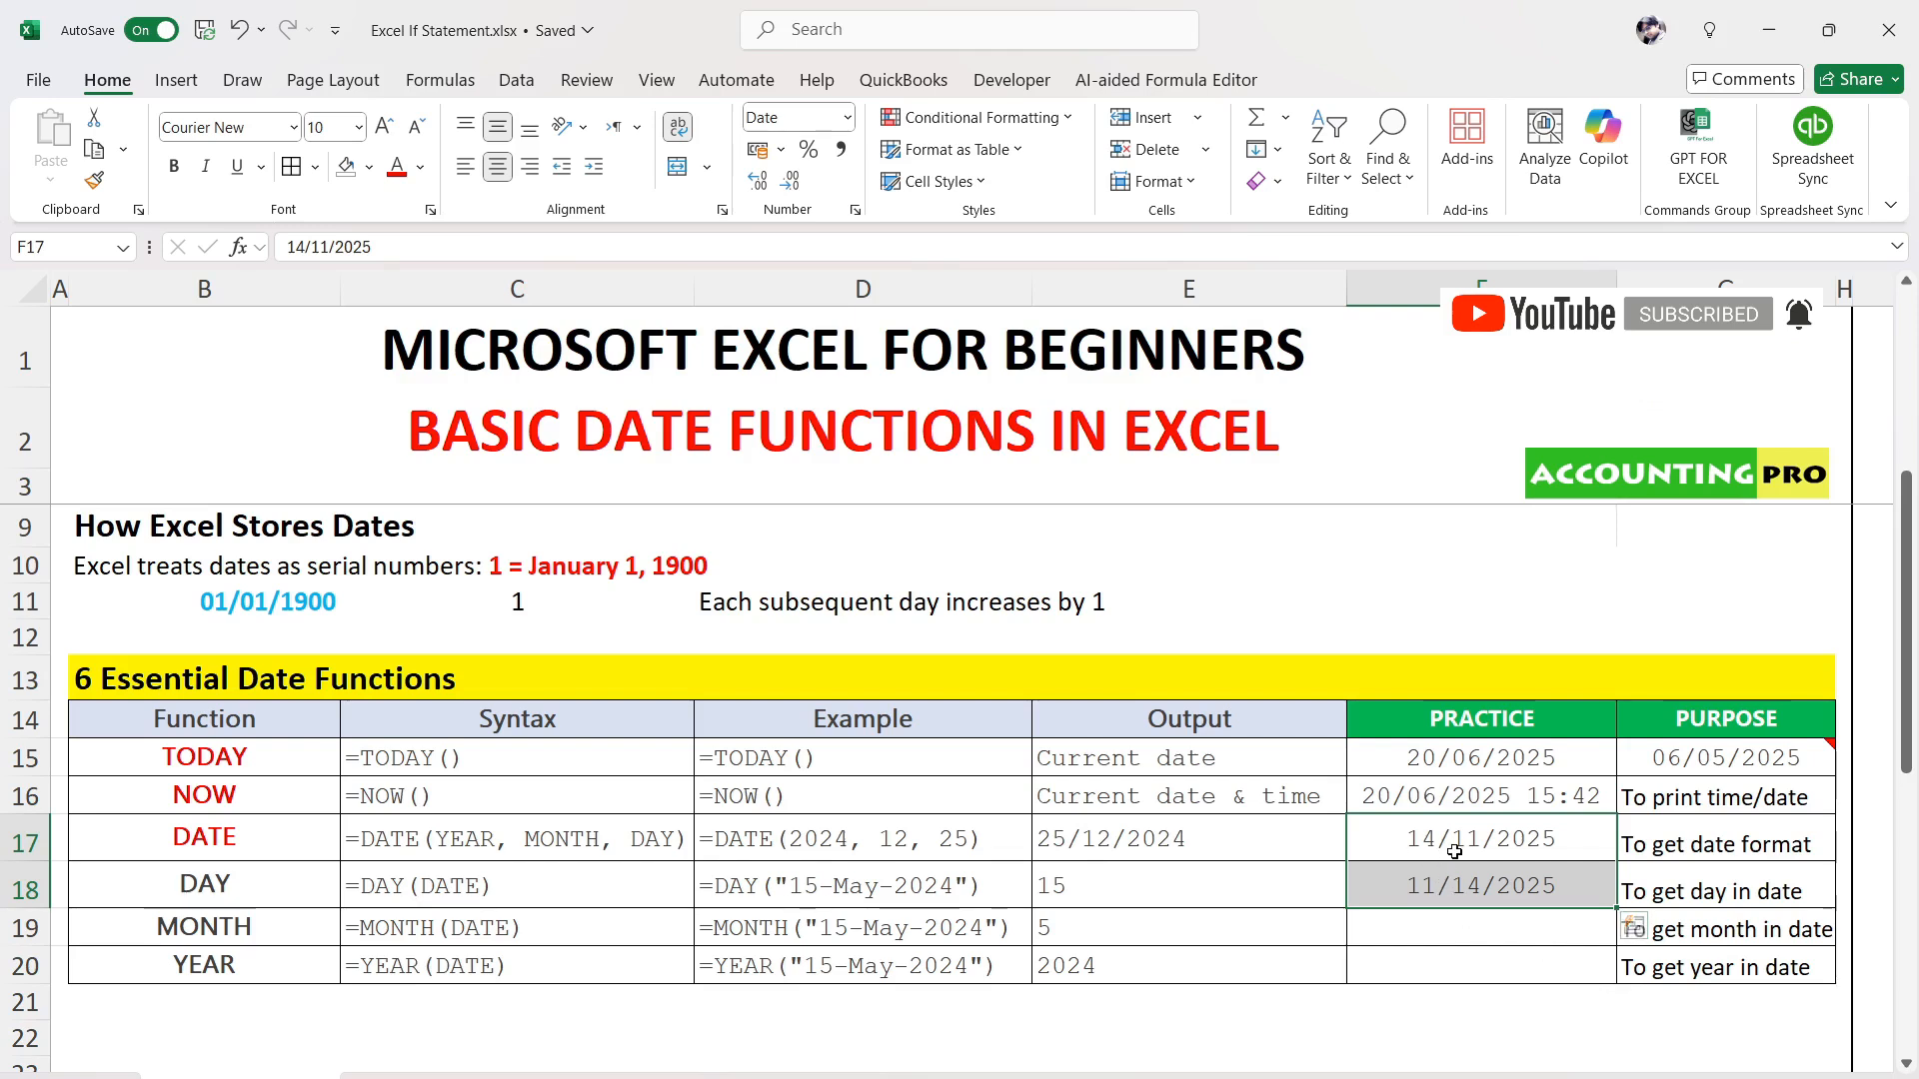
{"action": "left_click", "coordinate": [1435, 912]}
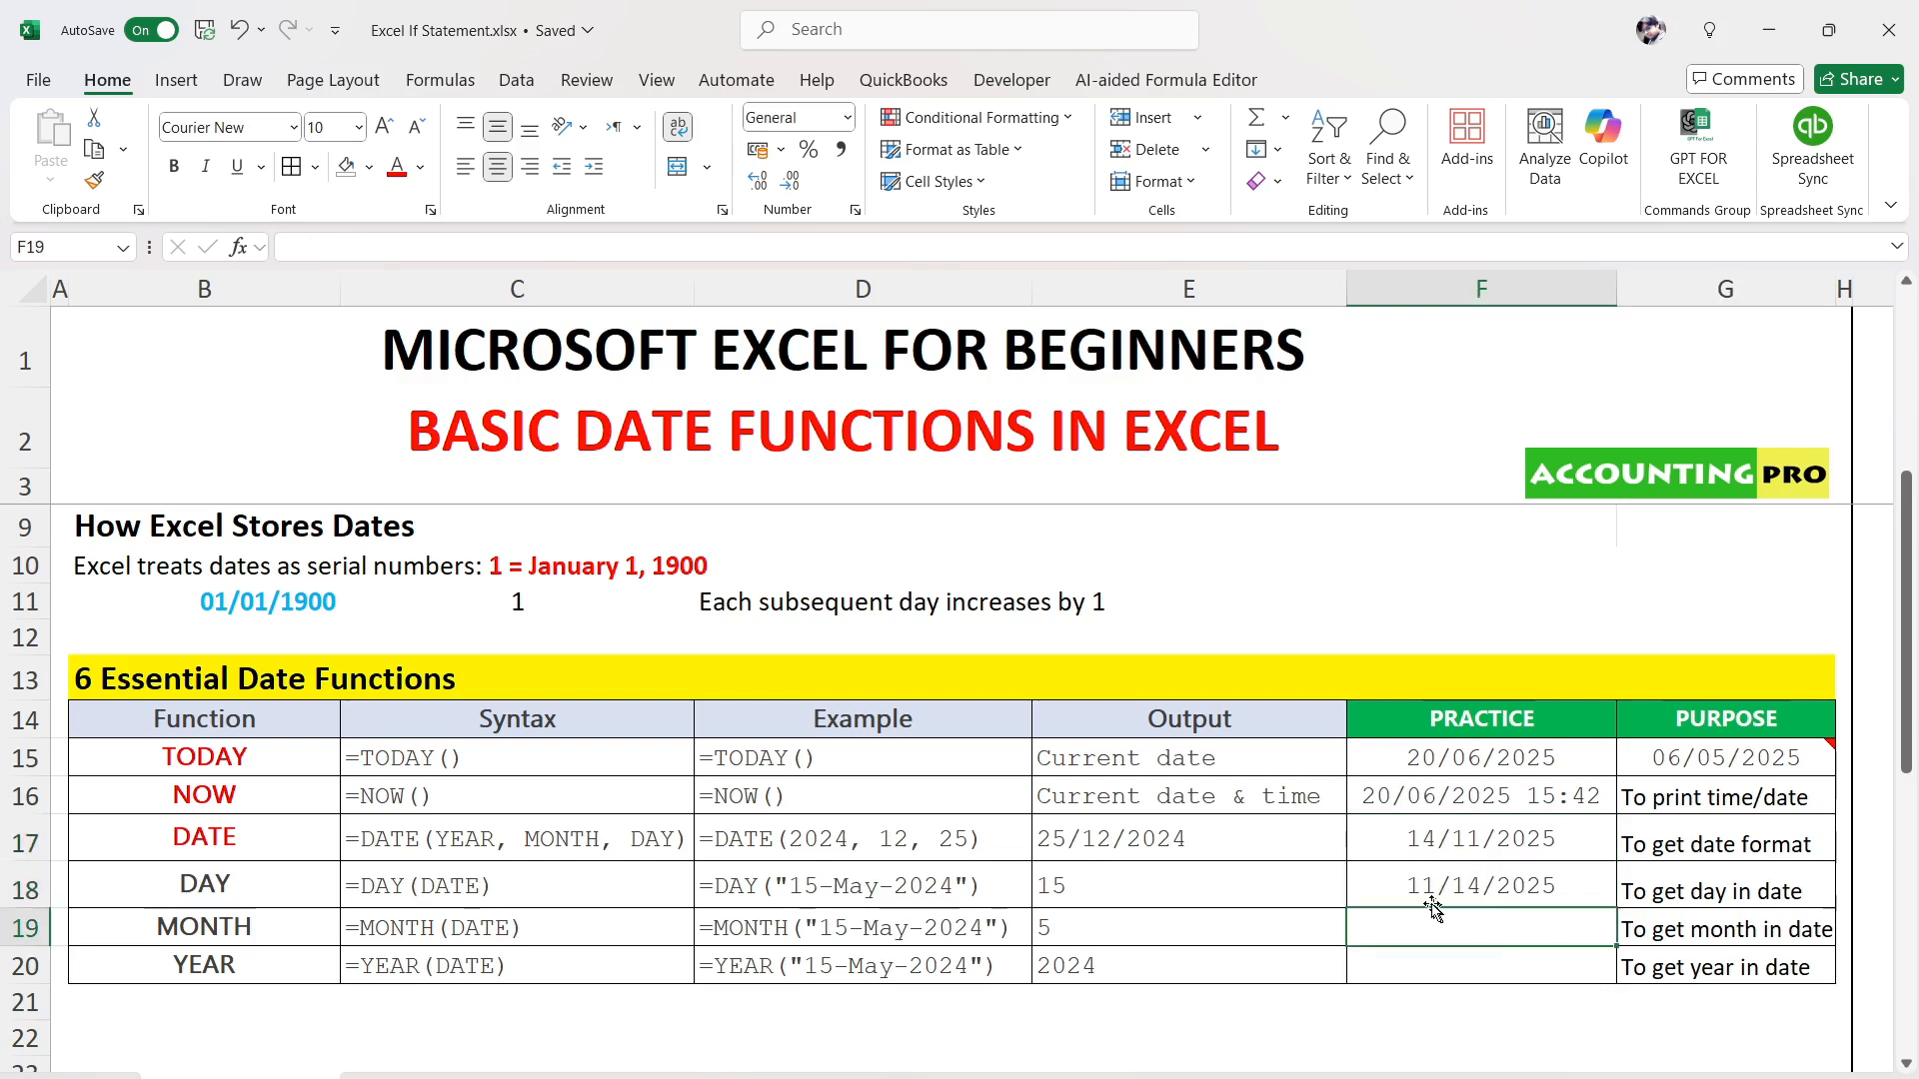
{"action": "left_click", "coordinate": [1417, 896]}
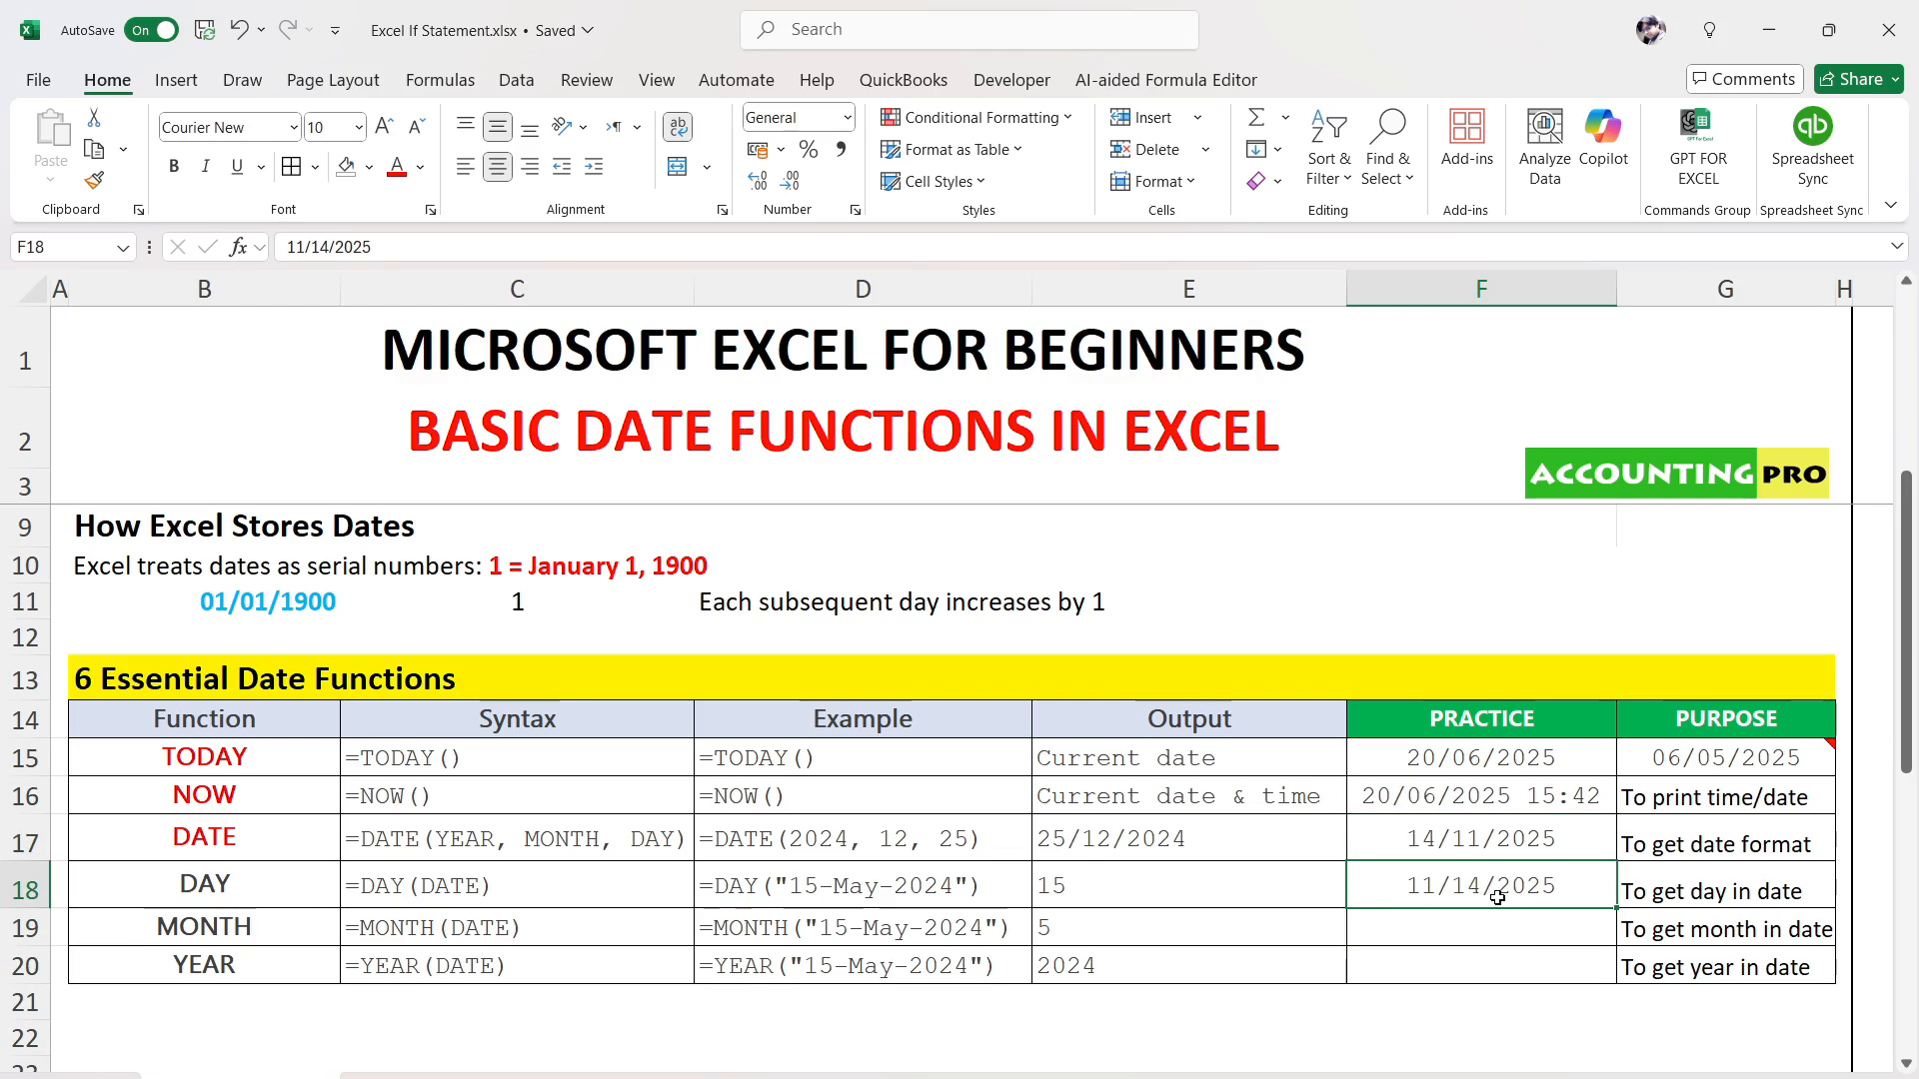
{"action": "left_click_drag", "start_coordinate": [1491, 847], "coordinate": [1497, 890]}
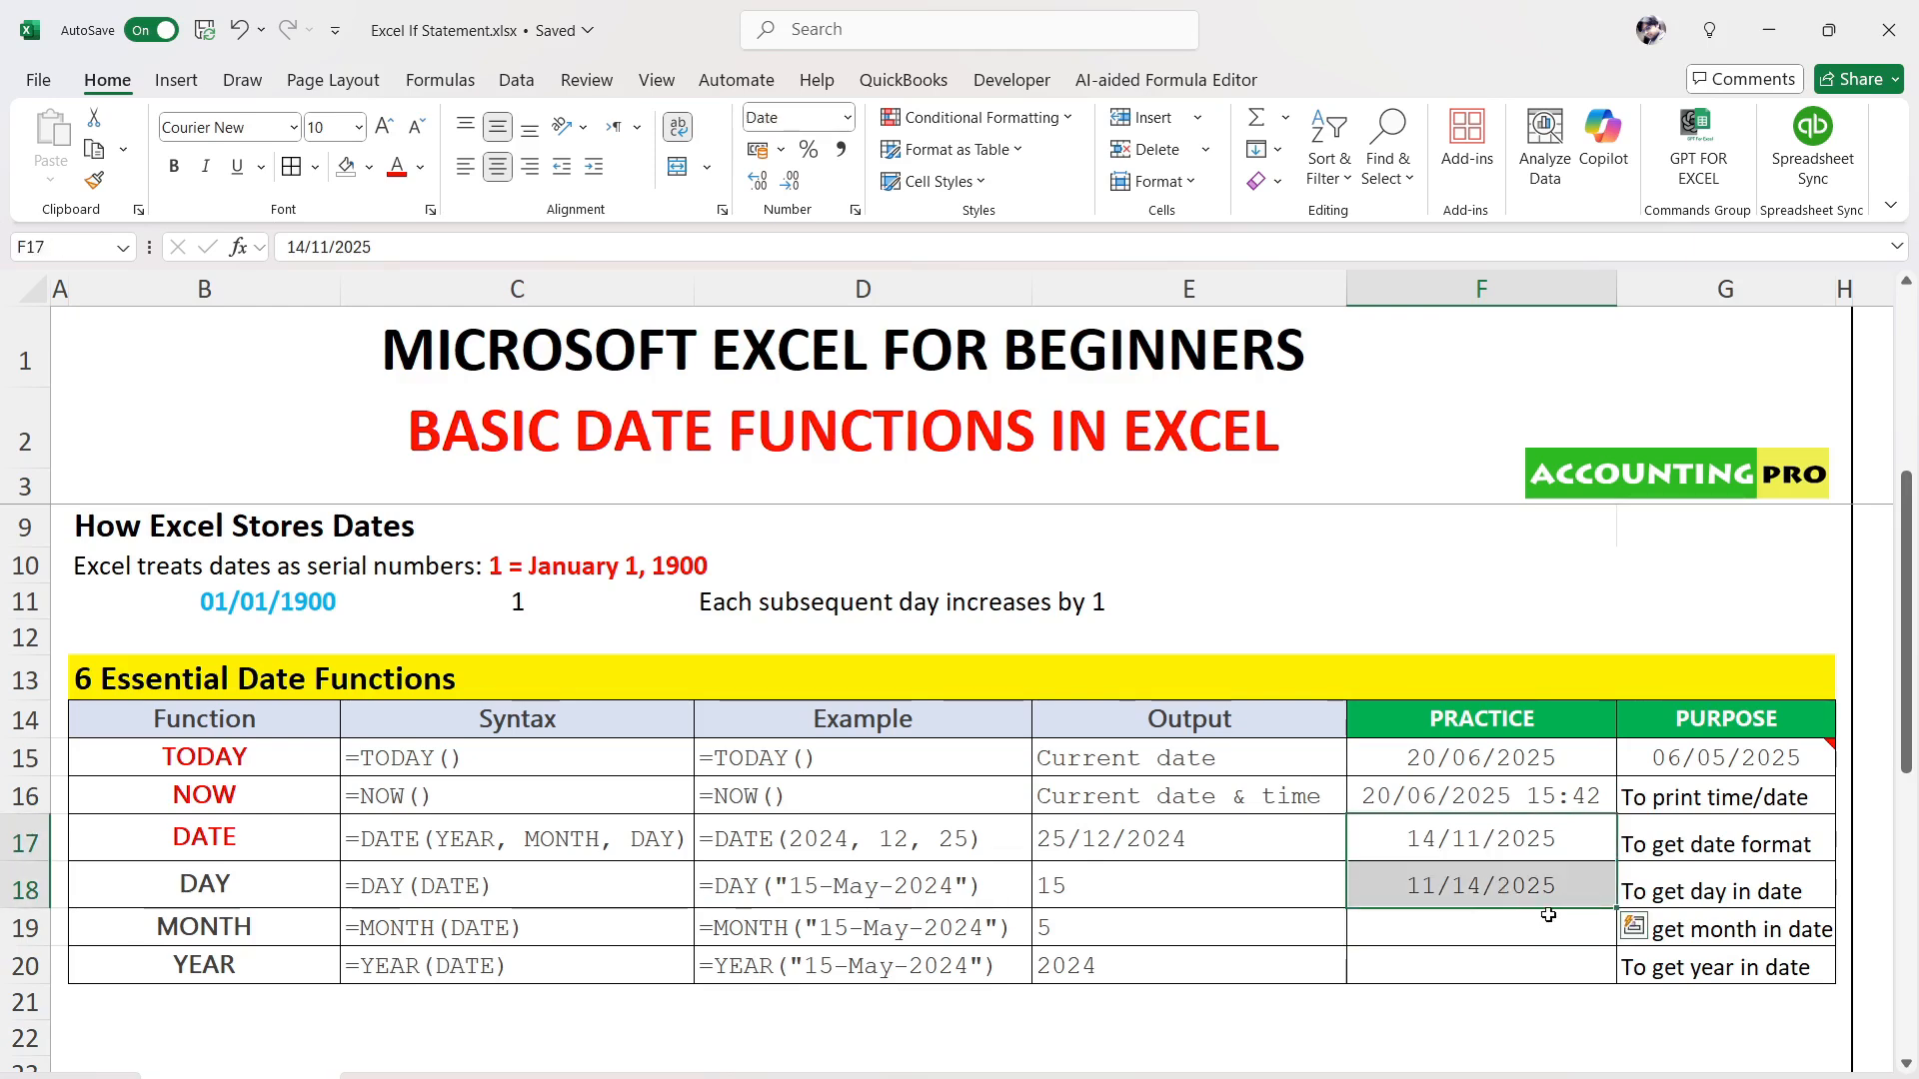
{"action": "left_click", "coordinate": [1514, 881]}
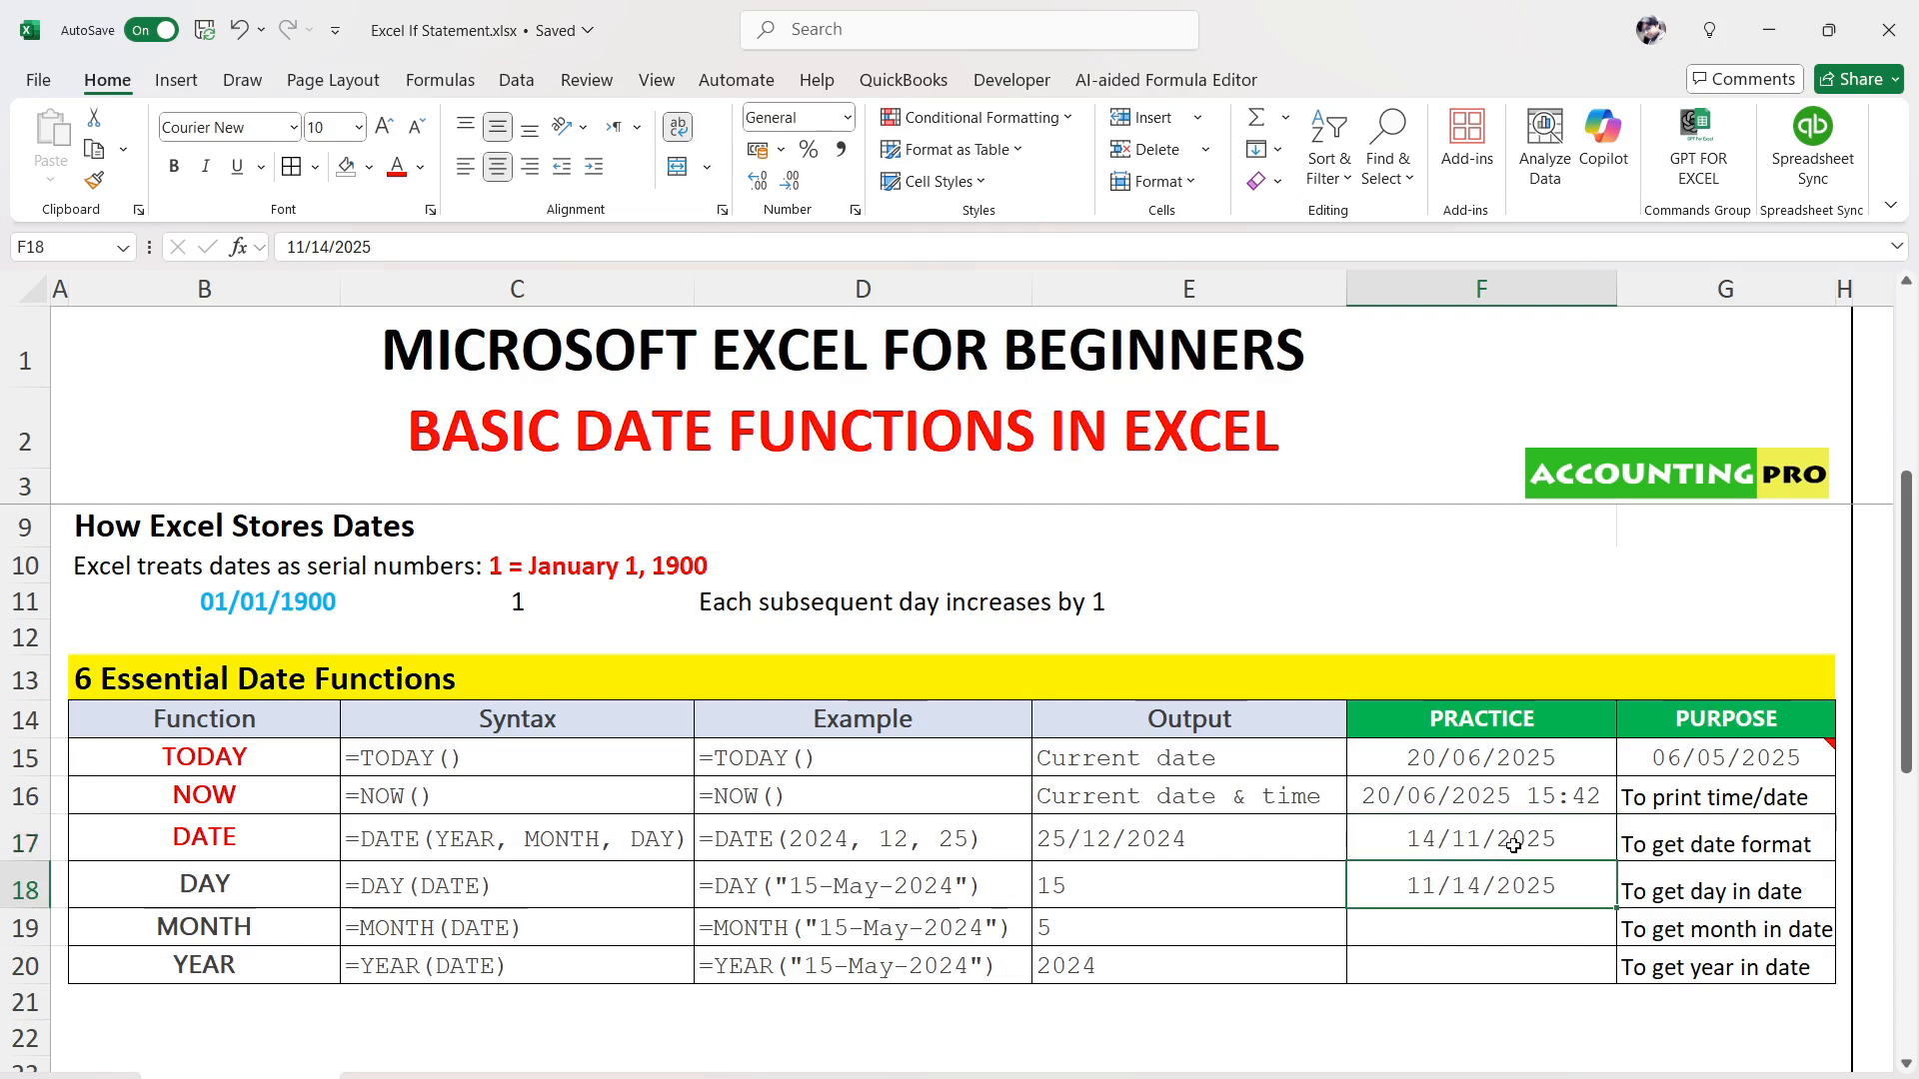
{"action": "left_click", "coordinate": [1425, 845]}
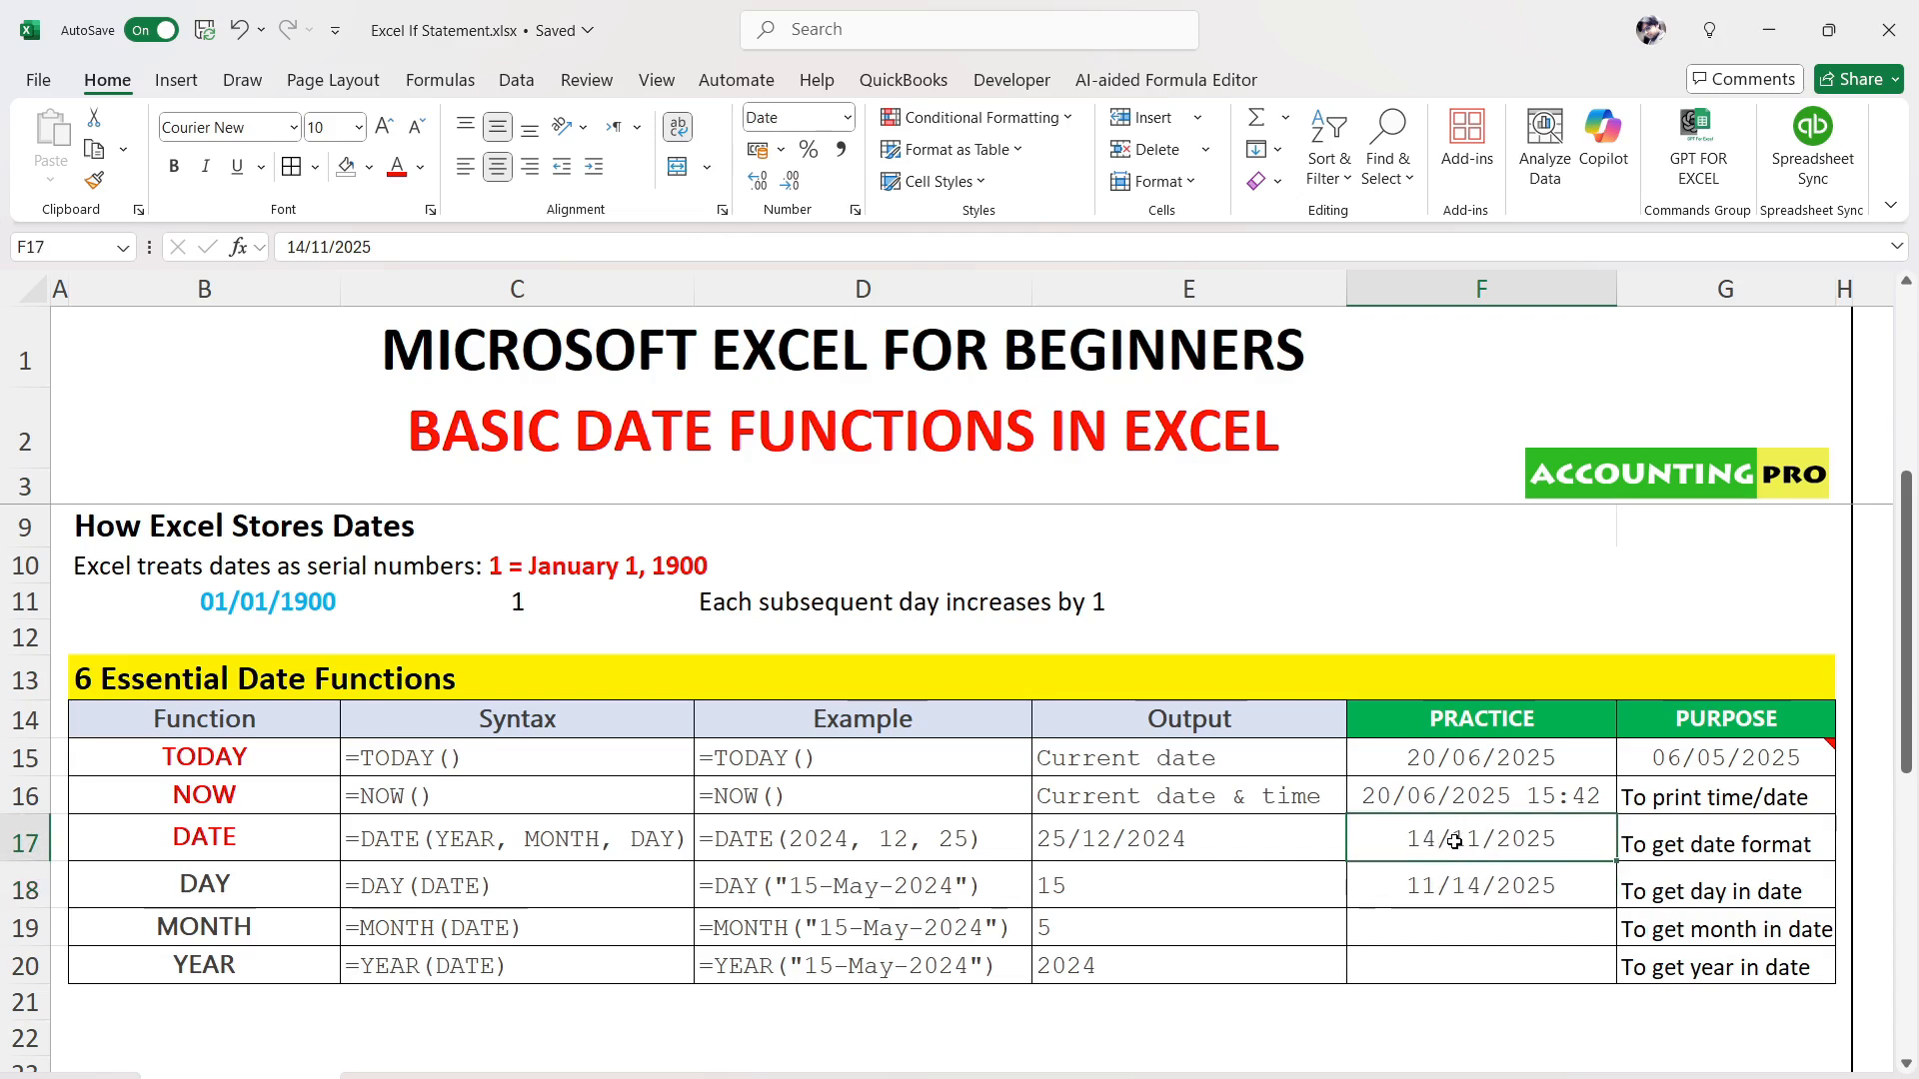
{"action": "left_click", "coordinate": [1411, 893]}
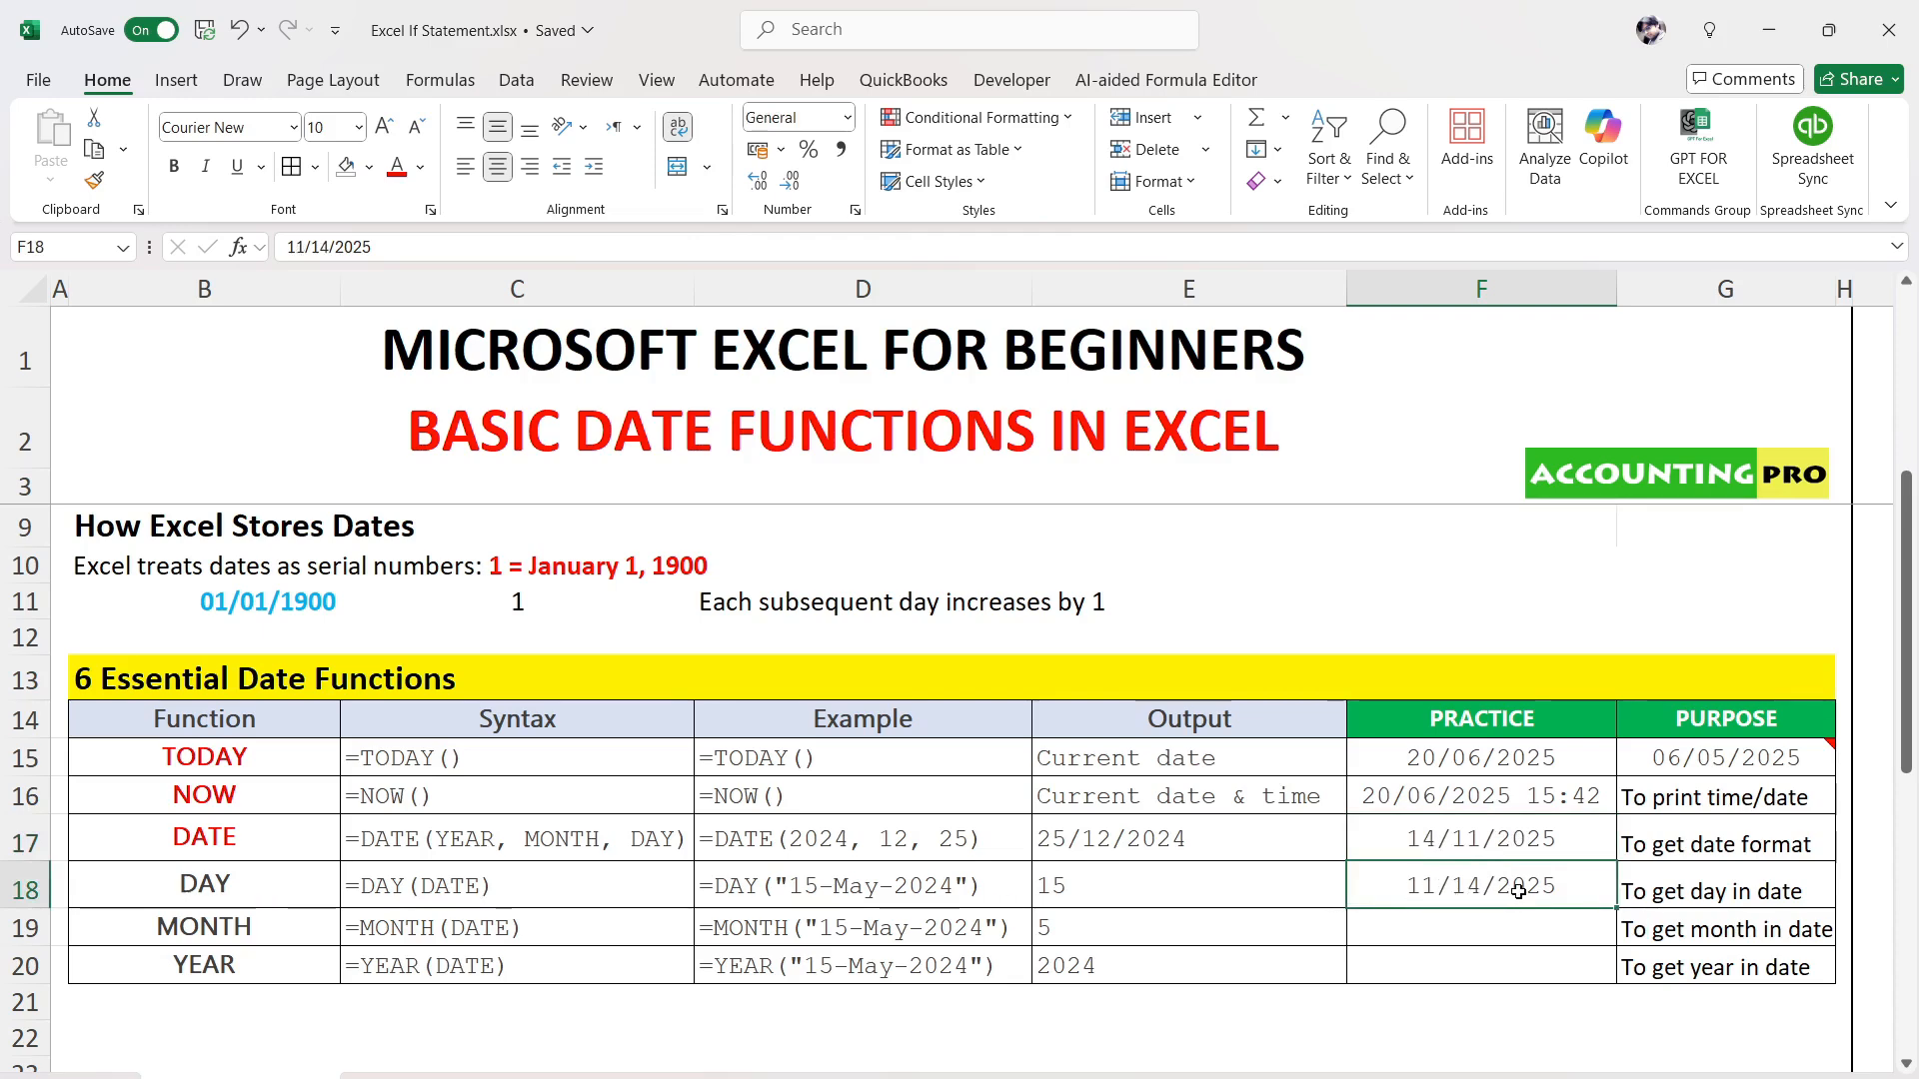
{"action": "left_click_drag", "start_coordinate": [1512, 842], "coordinate": [1517, 888]}
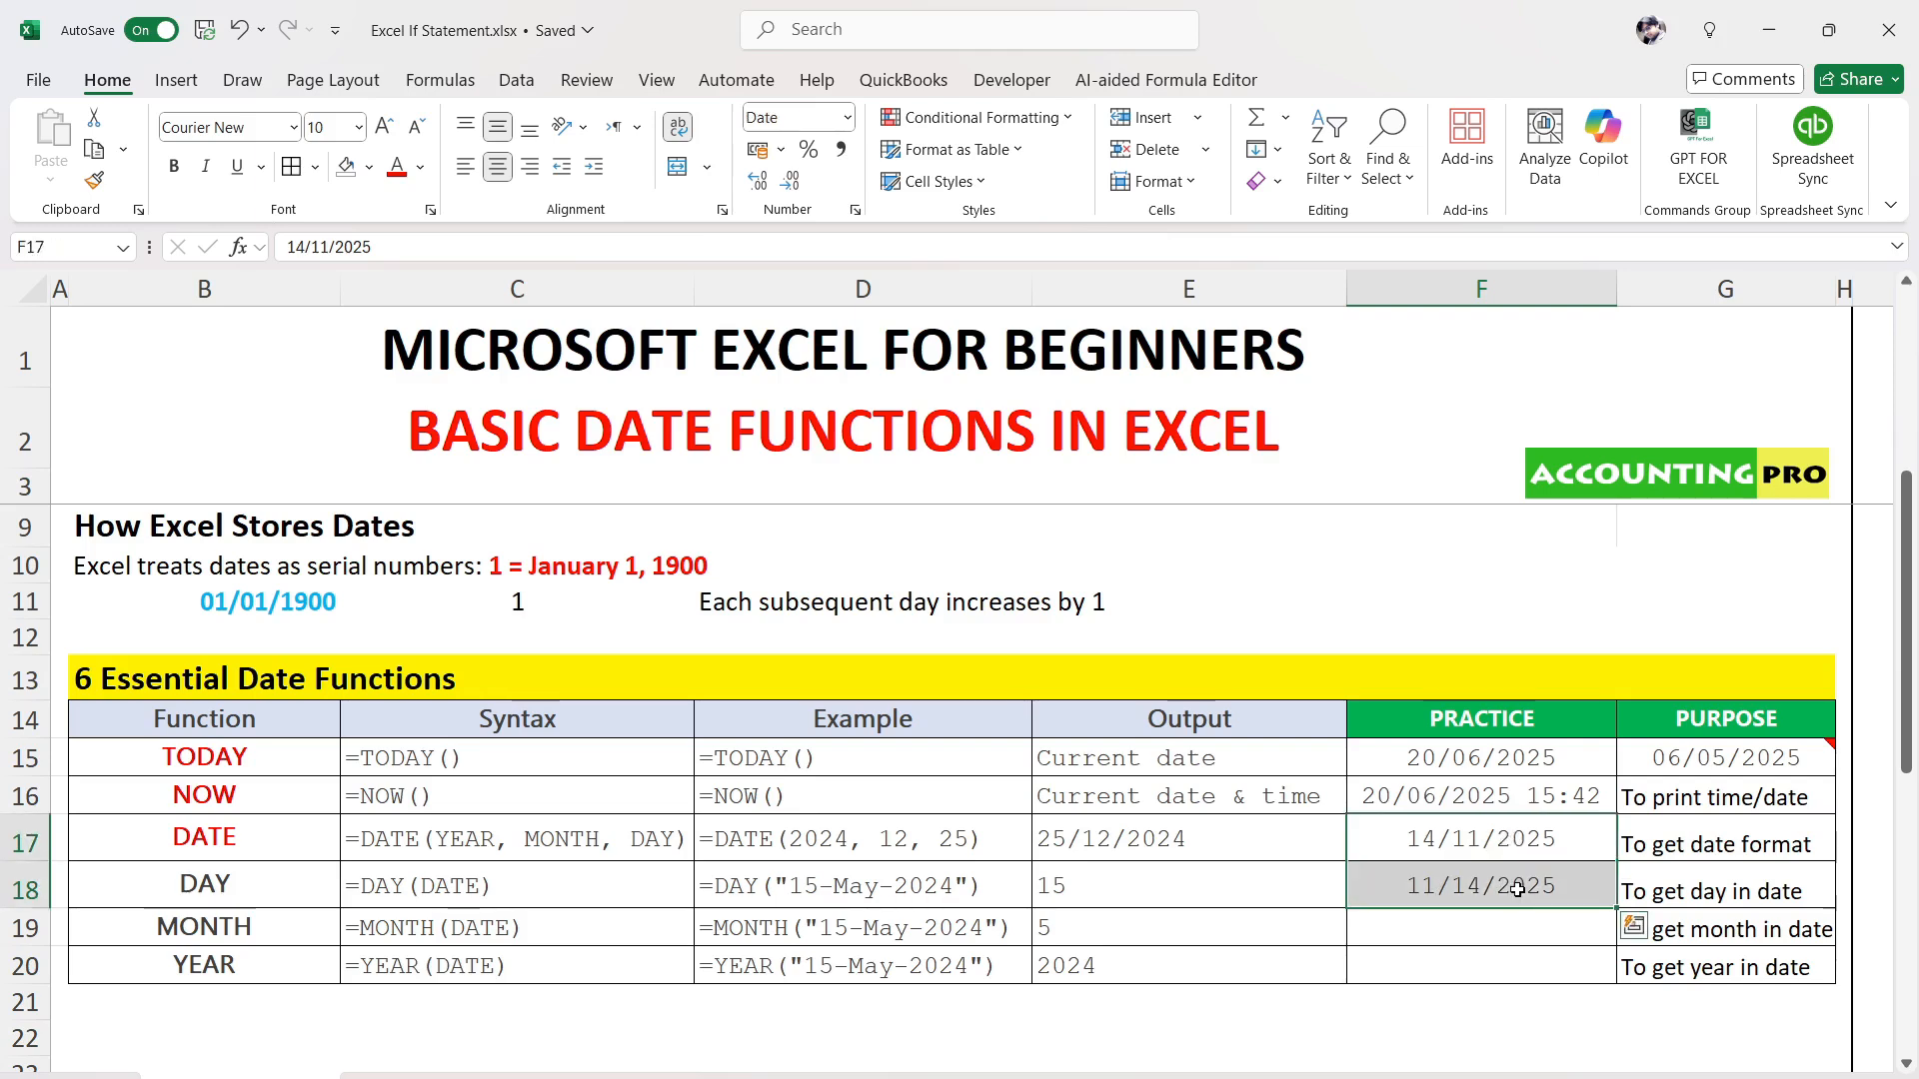
Replace the date in cell F17 with the formula =DATE(2025,6,20) and clear the month-first date from F18
{"action": "left_click", "coordinate": [1474, 845]}
{"action": "type", "text": "=date"}
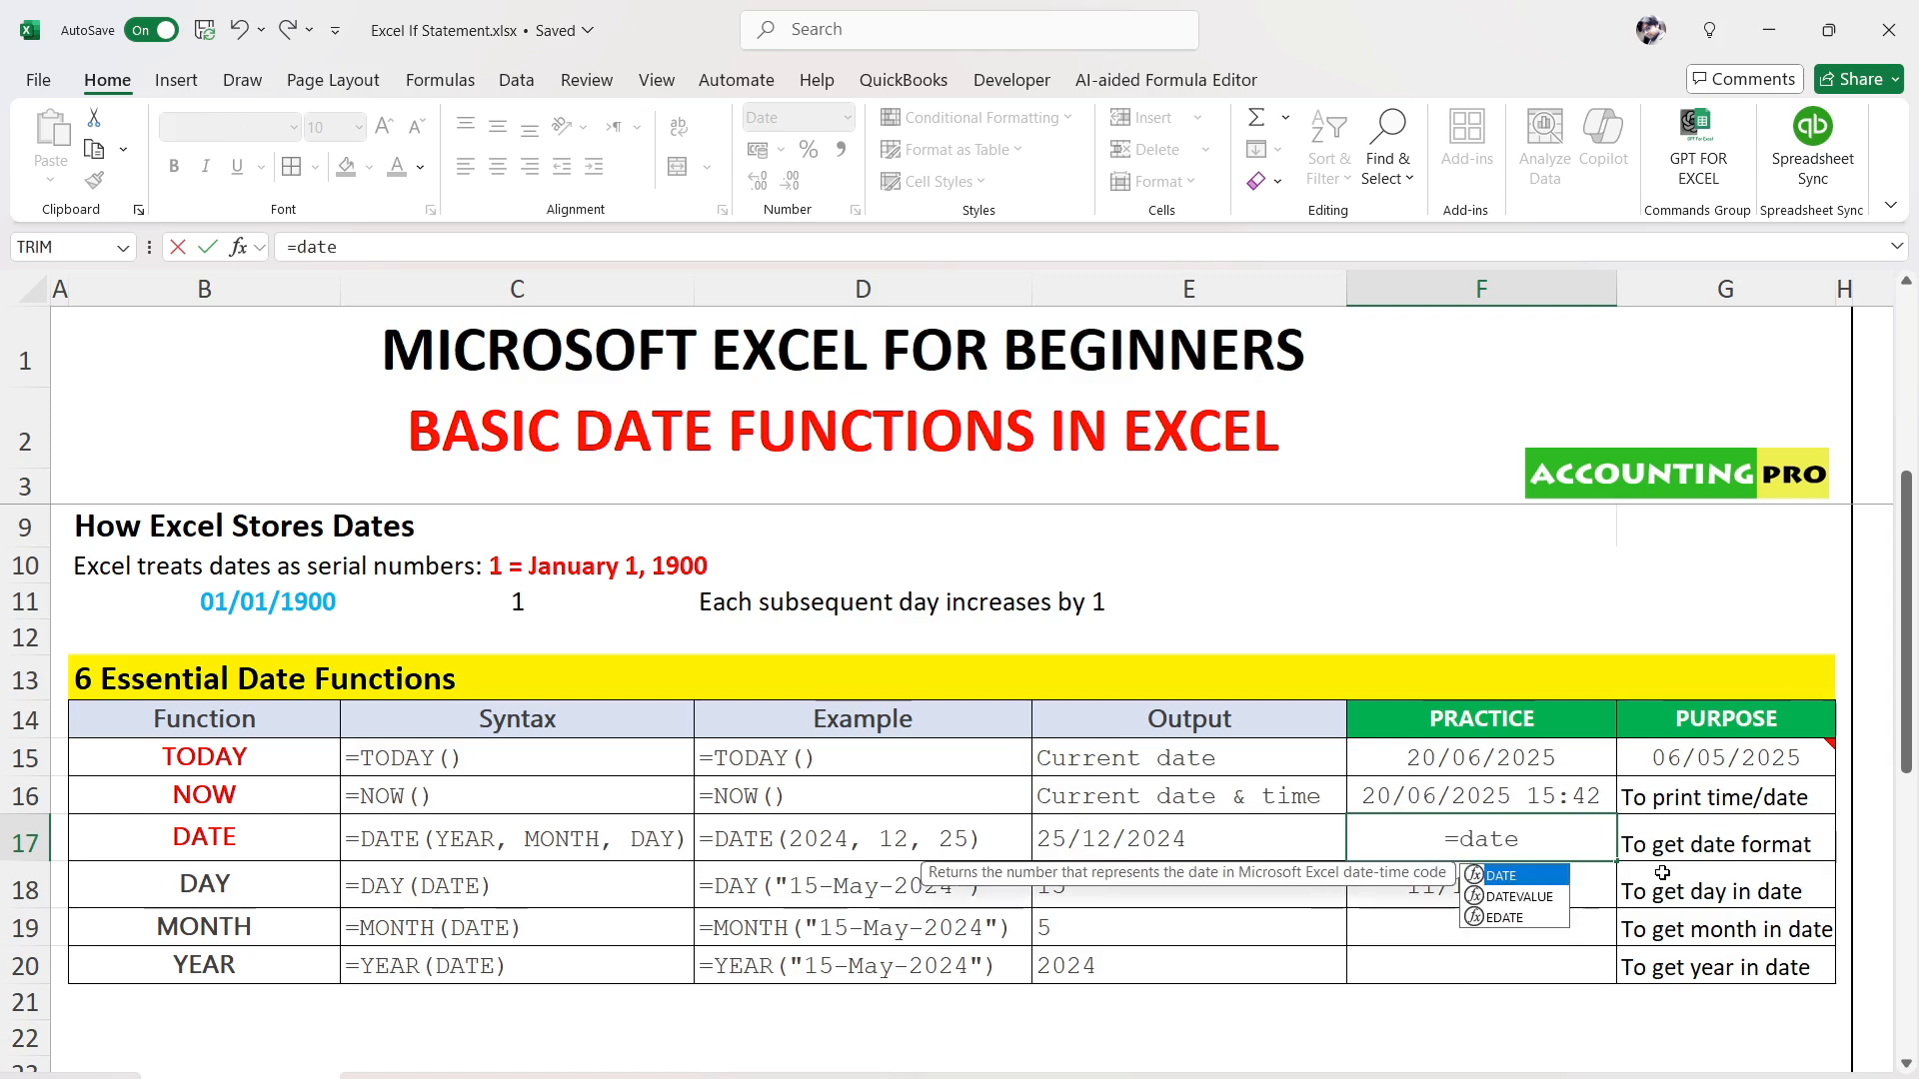
{"action": "type", "text": "("}
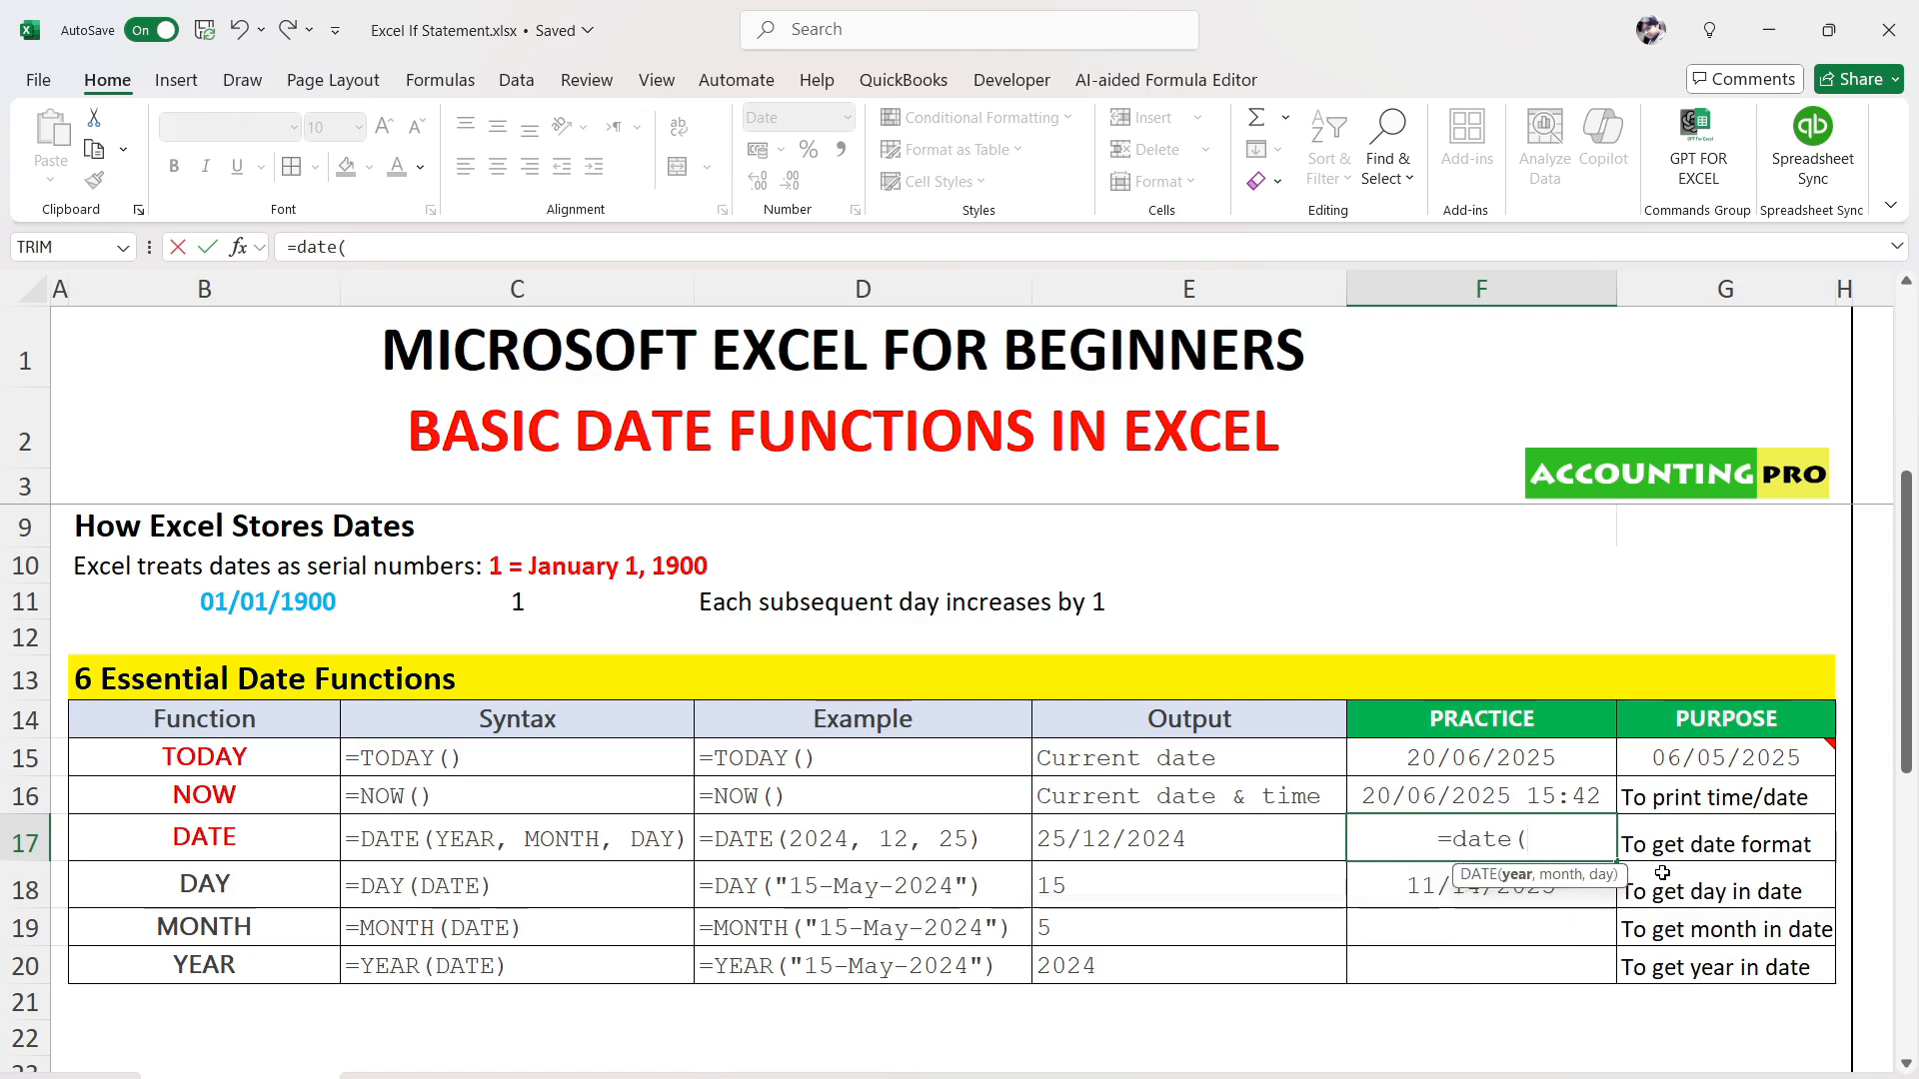
{"action": "type", "text": "2025"}
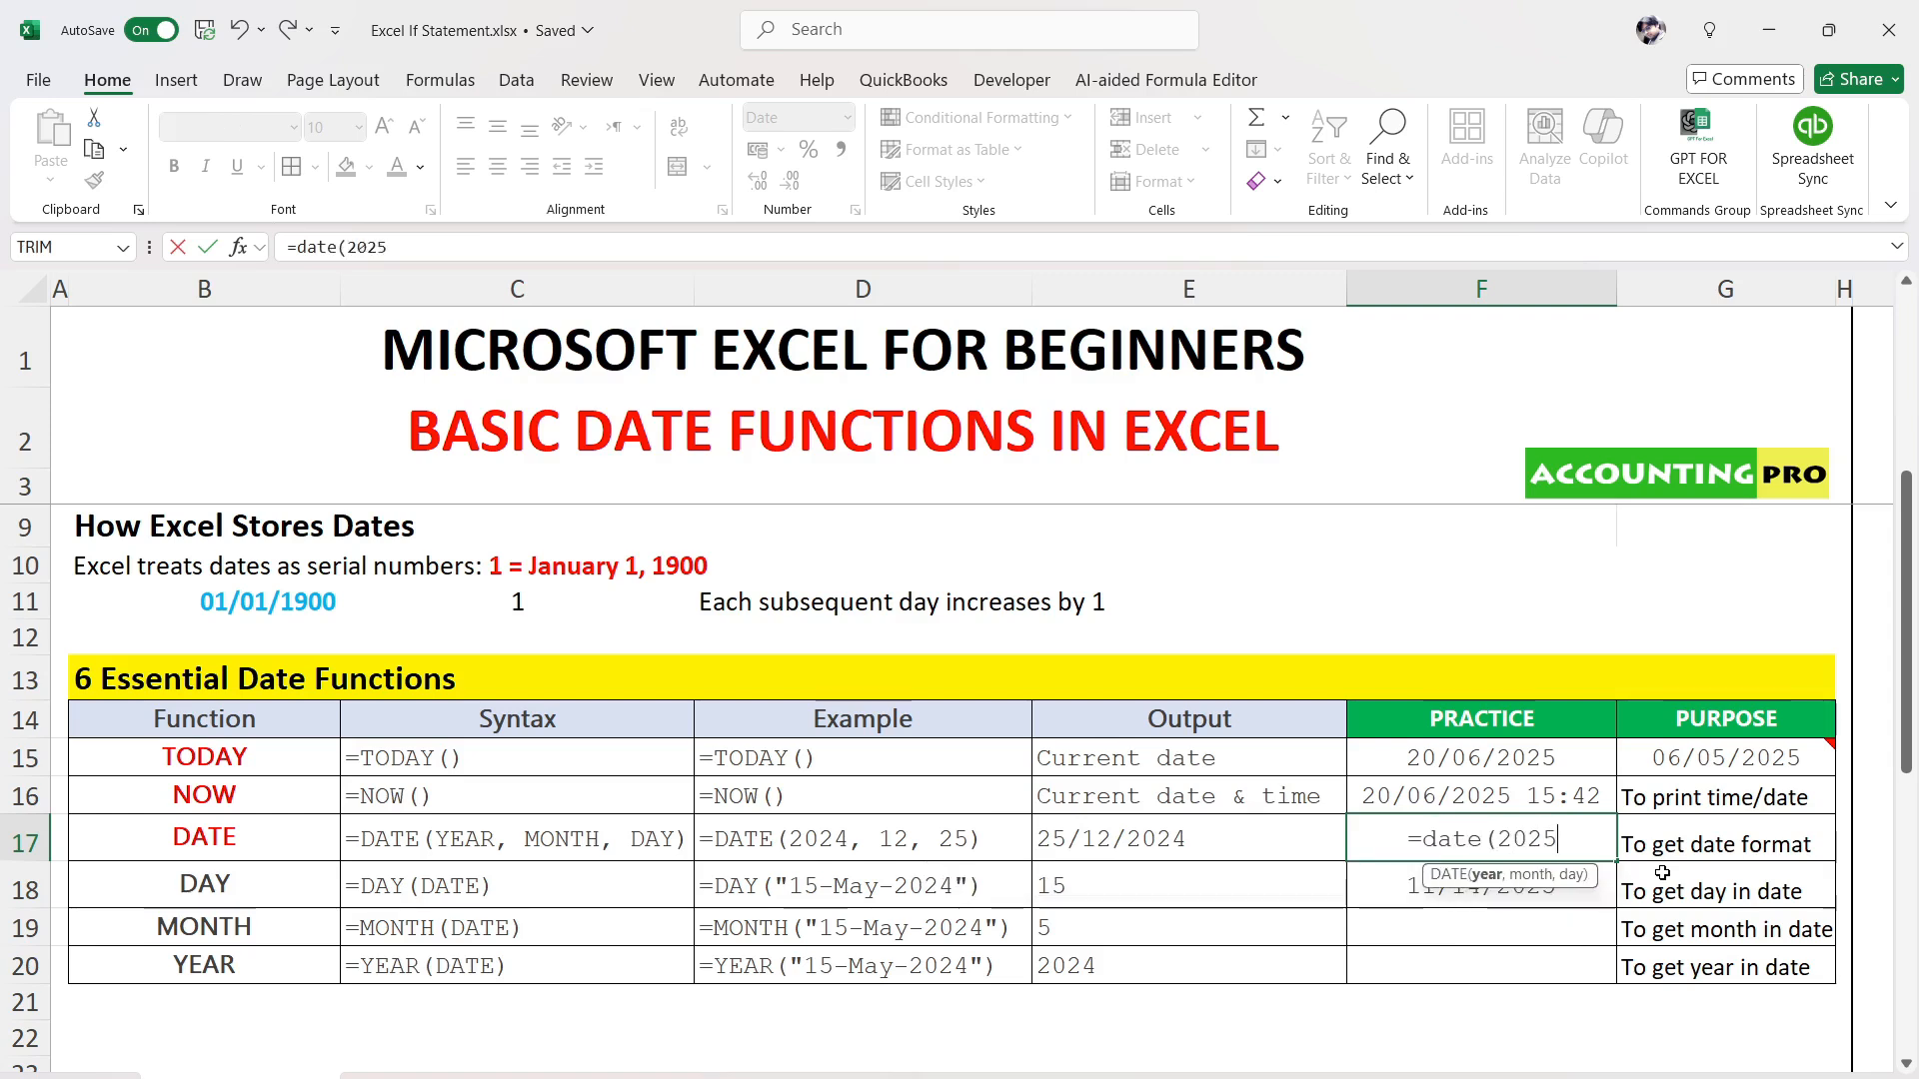
{"action": "type", "text": ",6,20"}
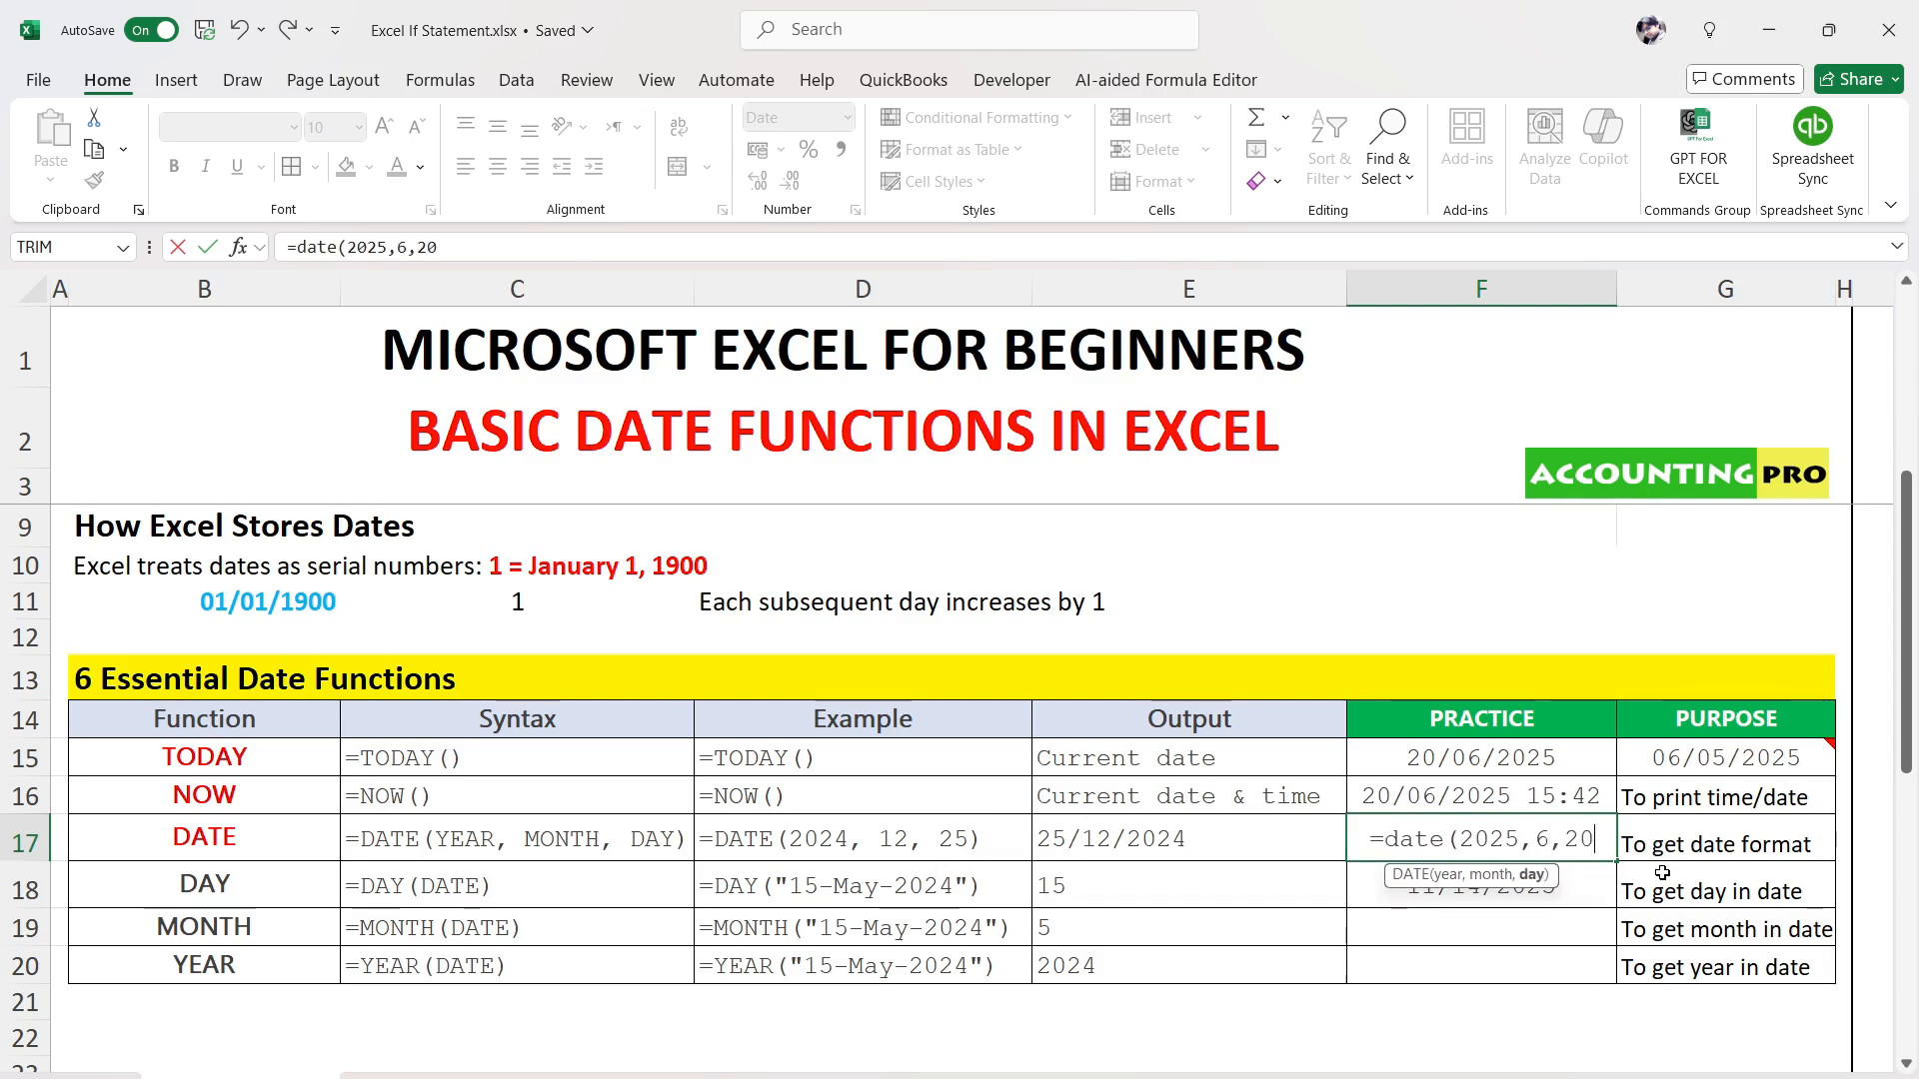
{"action": "key", "text": "Return"}
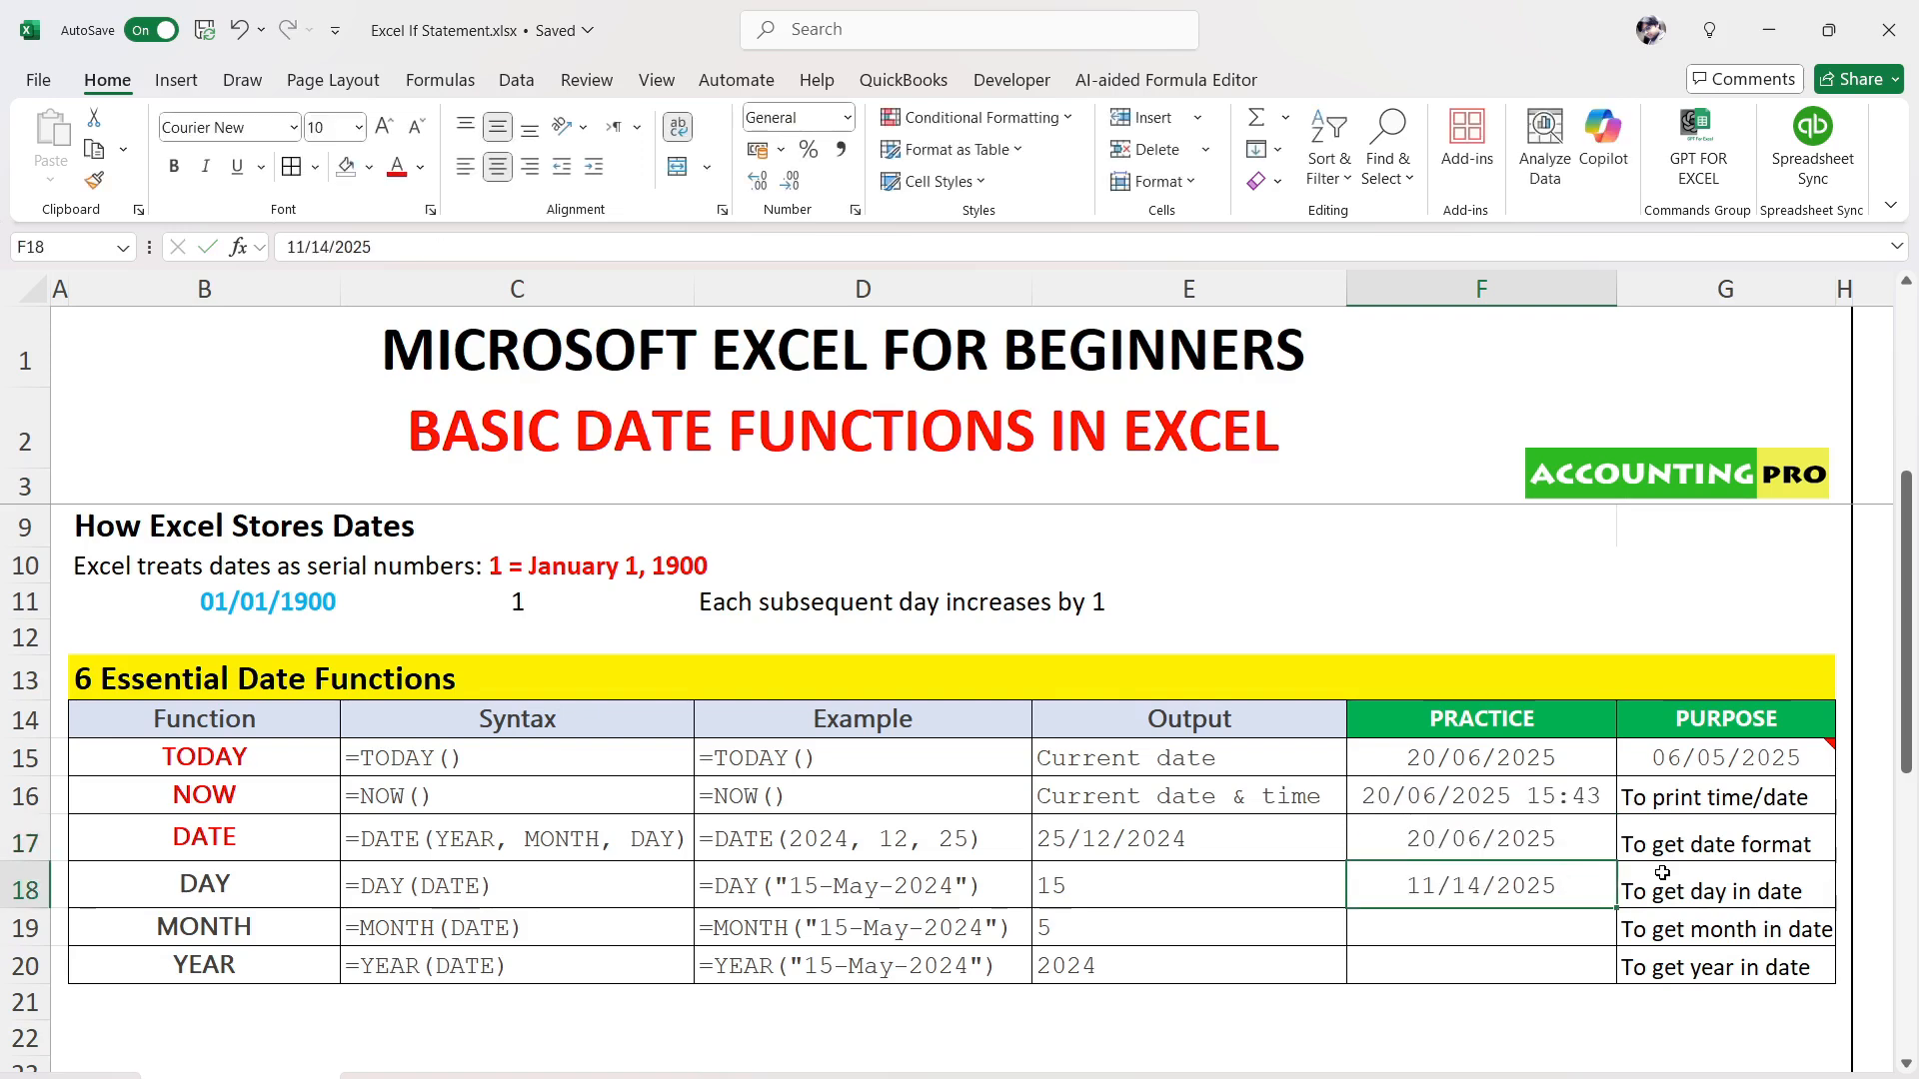
{"action": "key", "text": "Delete"}
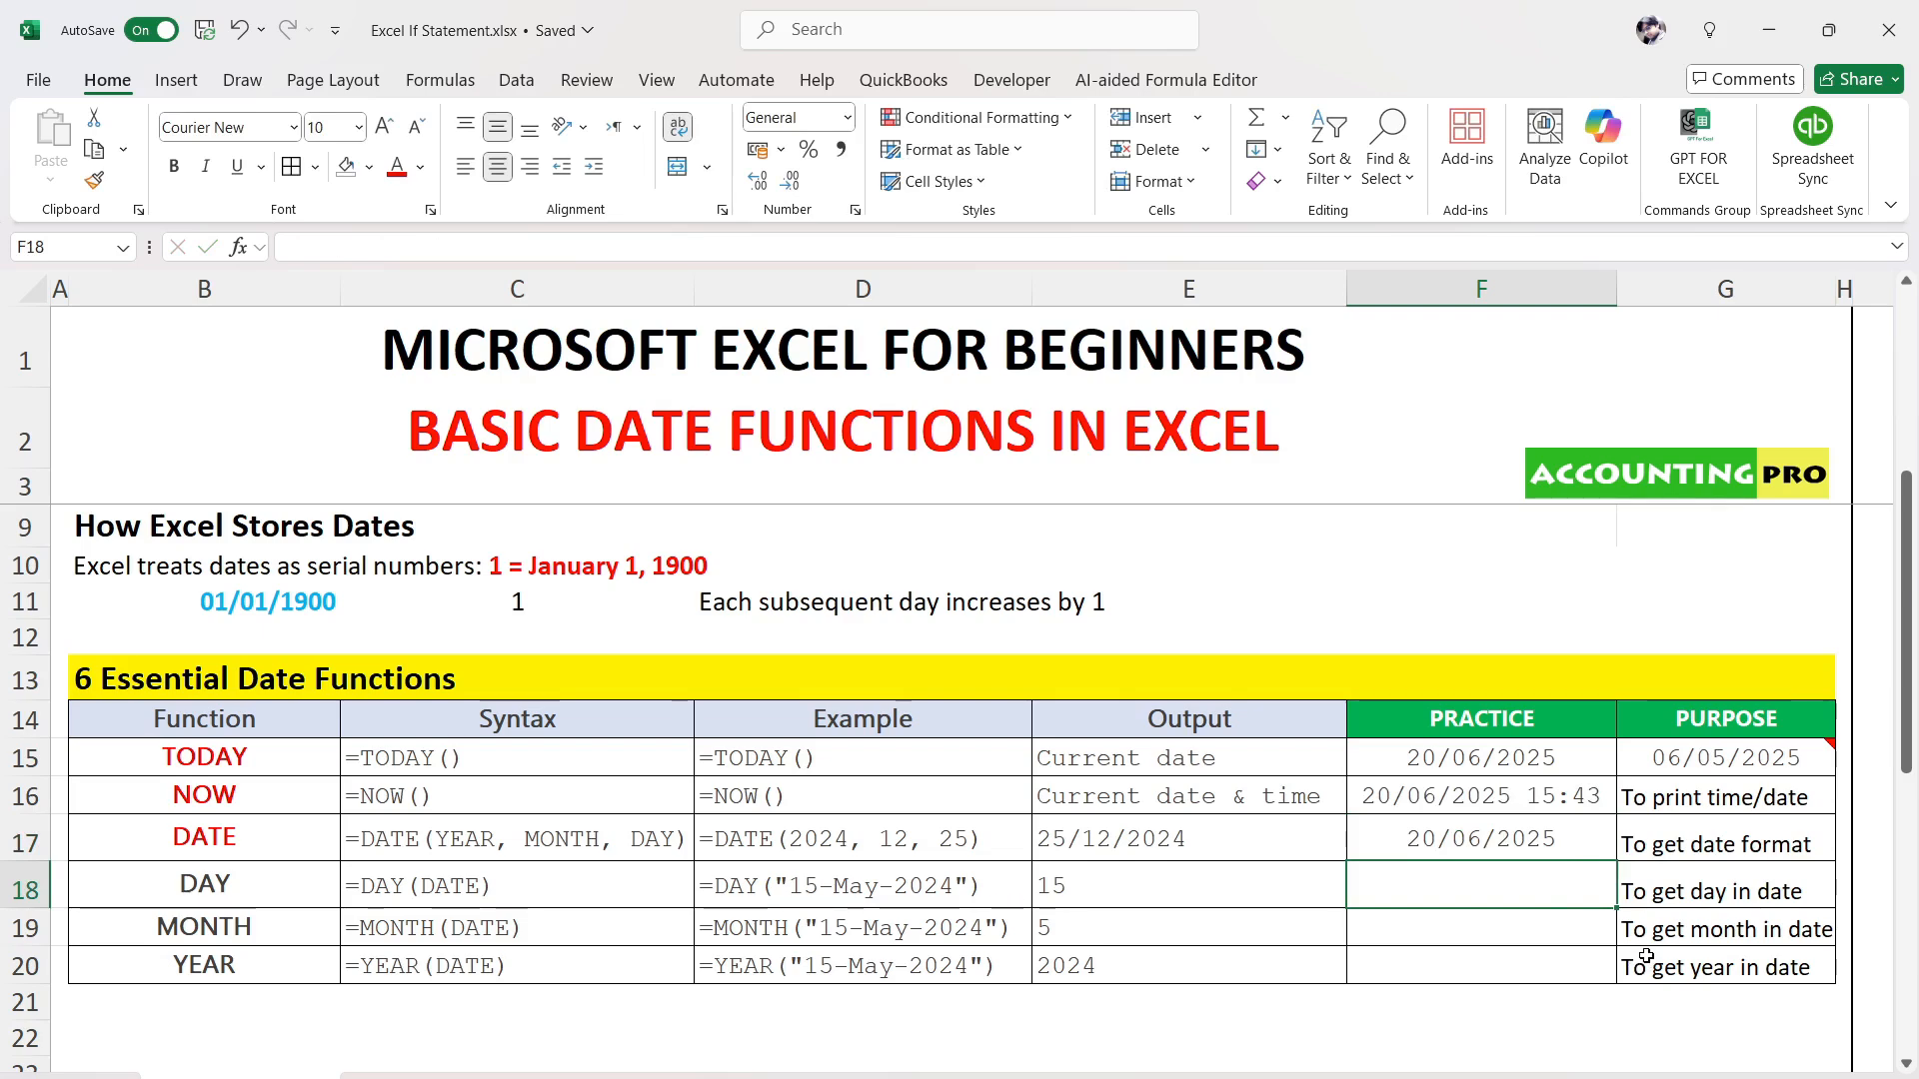
Enter the formula =F17+1 in cell F18 and extend it down to build a series of consecutive dates
{"action": "type", "text": "="}
{"action": "key", "text": "Up"}
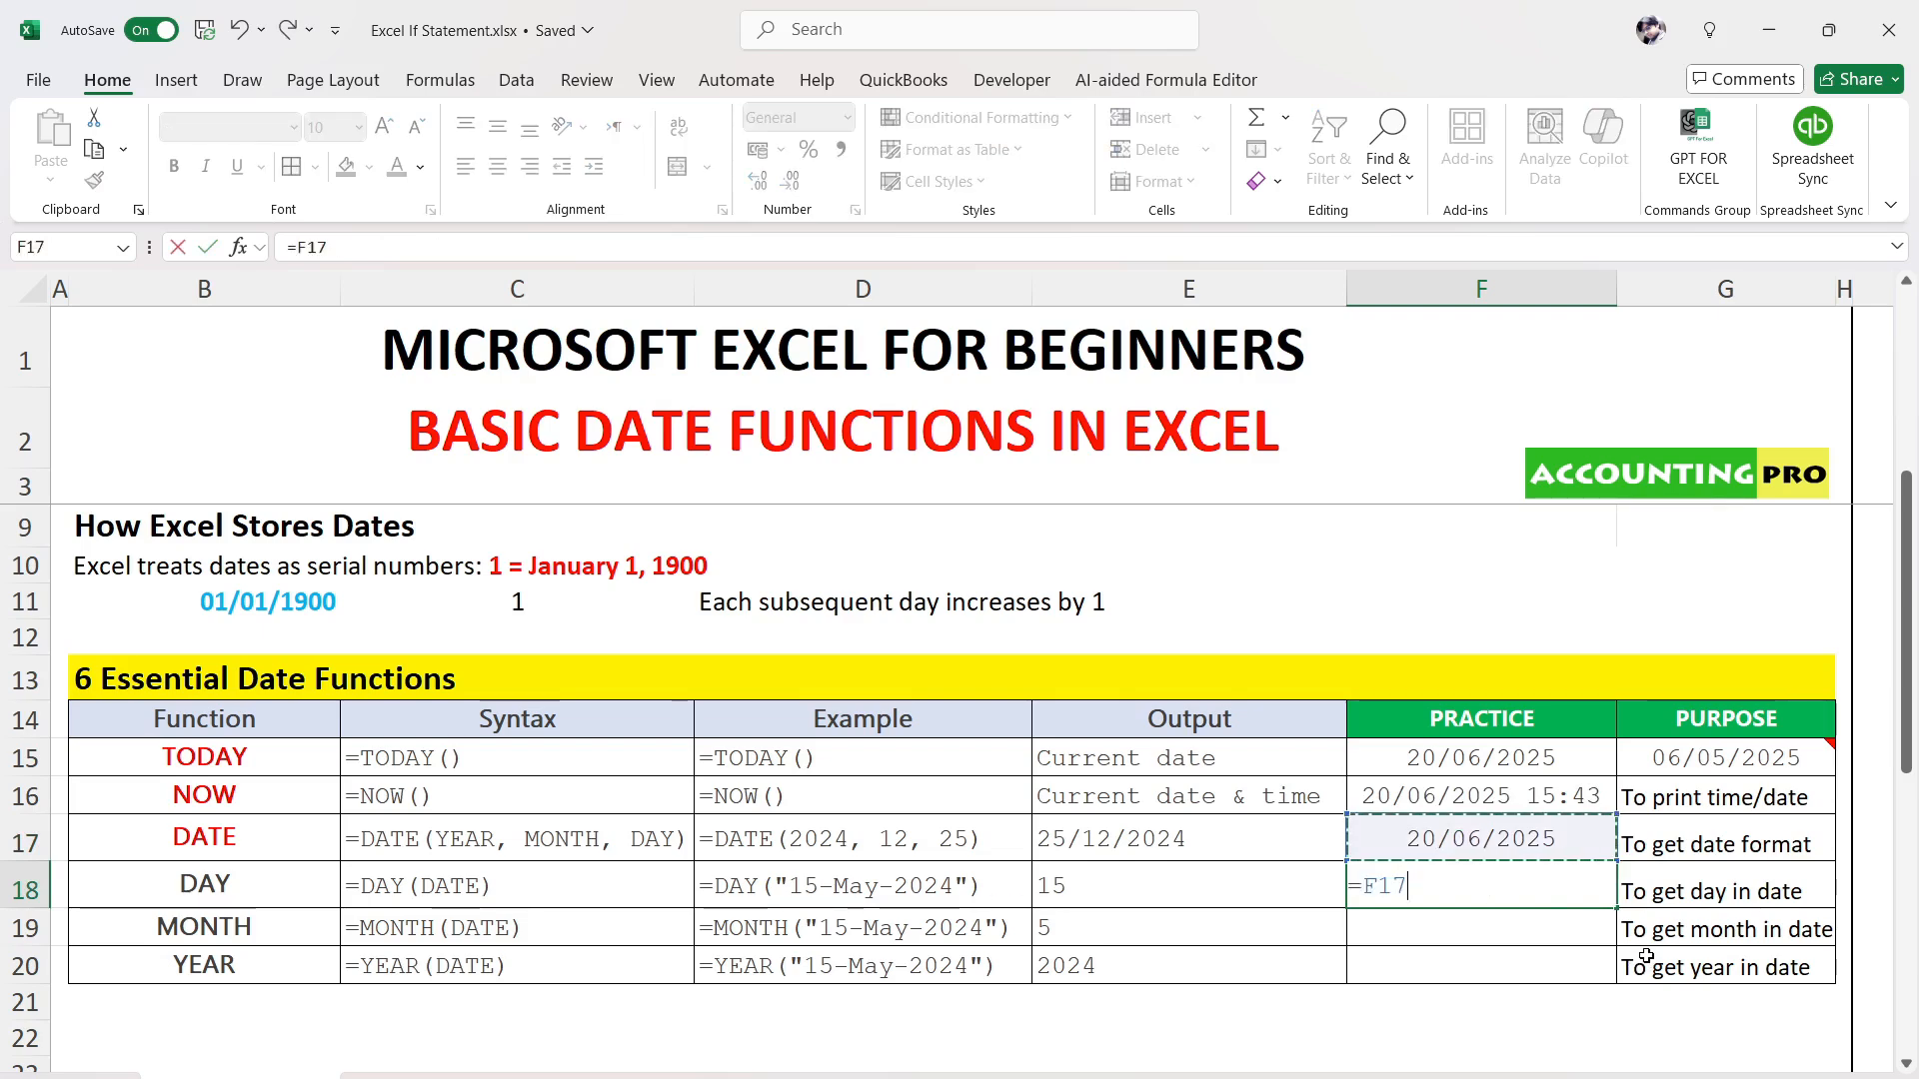
{"action": "type", "text": "+1"}
{"action": "key", "text": "ctrl+Return"}
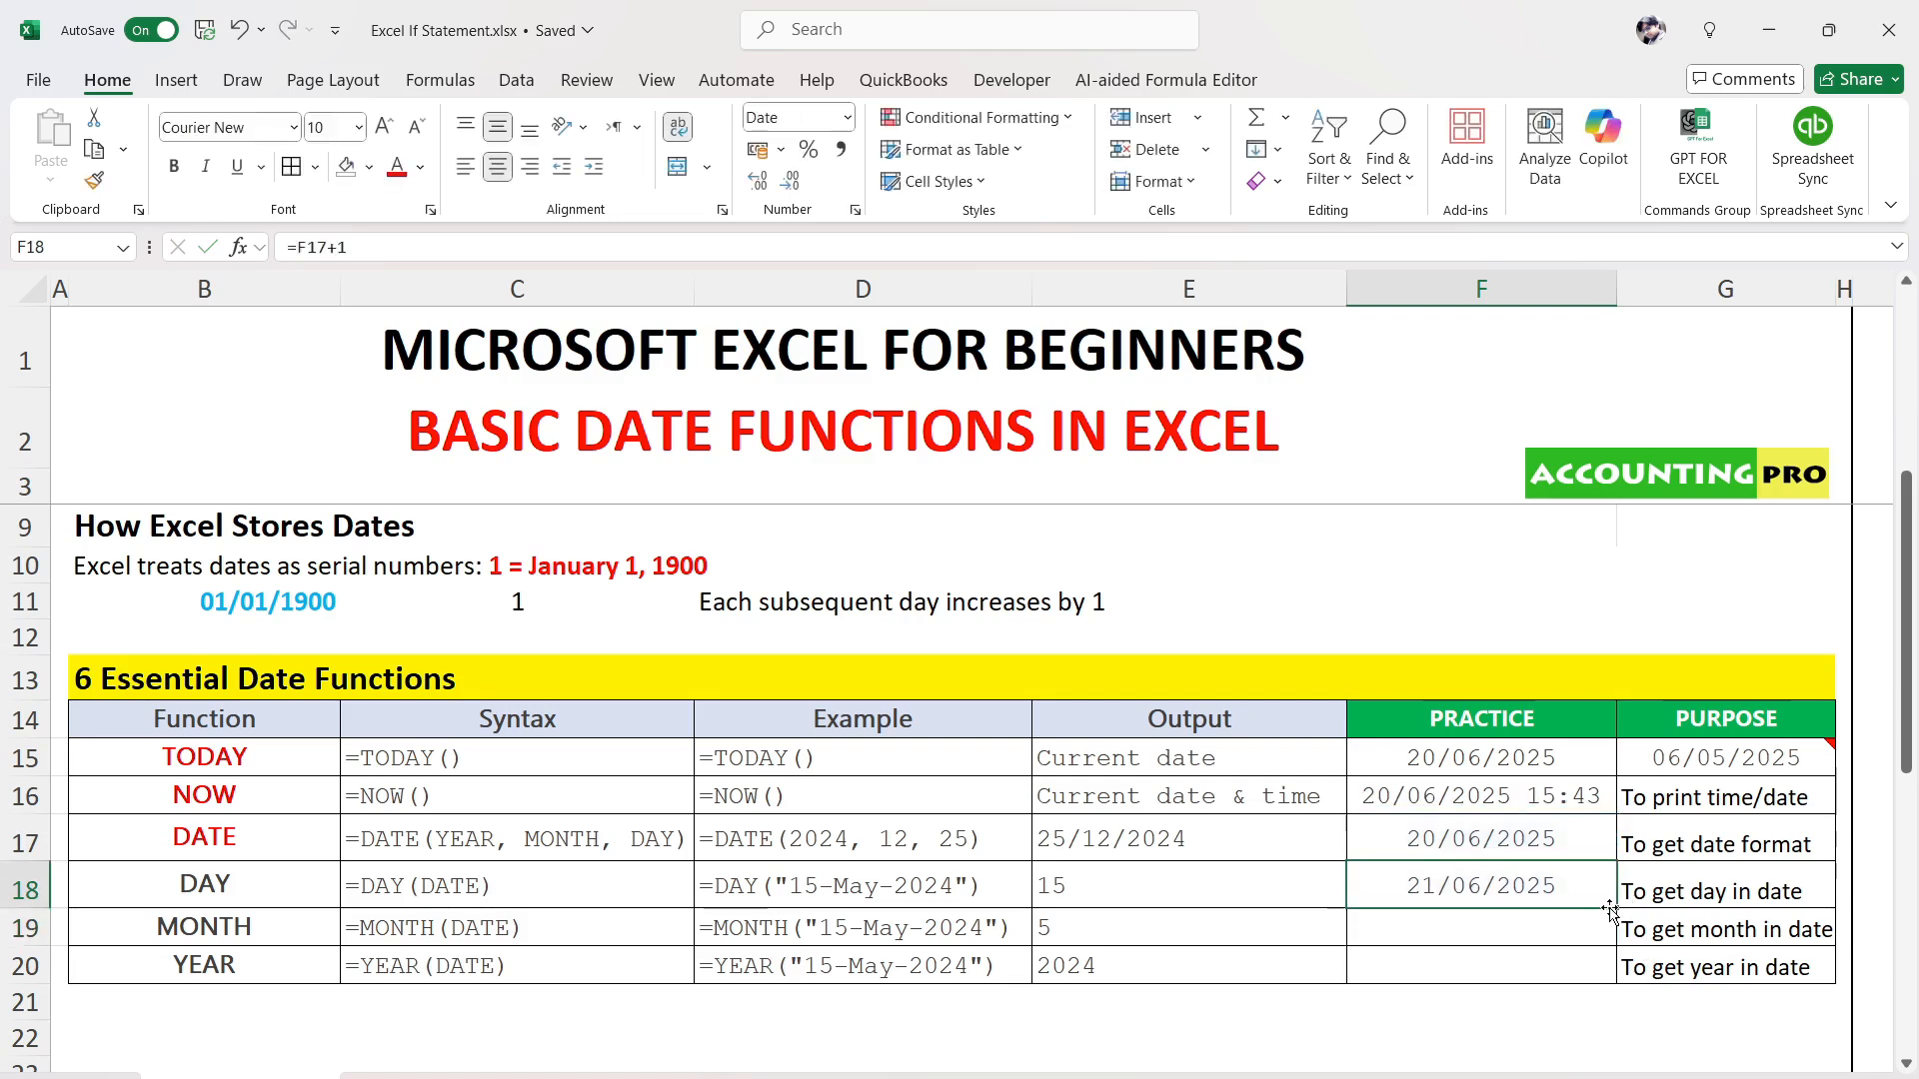
{"action": "left_click_drag", "start_coordinate": [1618, 907], "coordinate": [1610, 1019]}
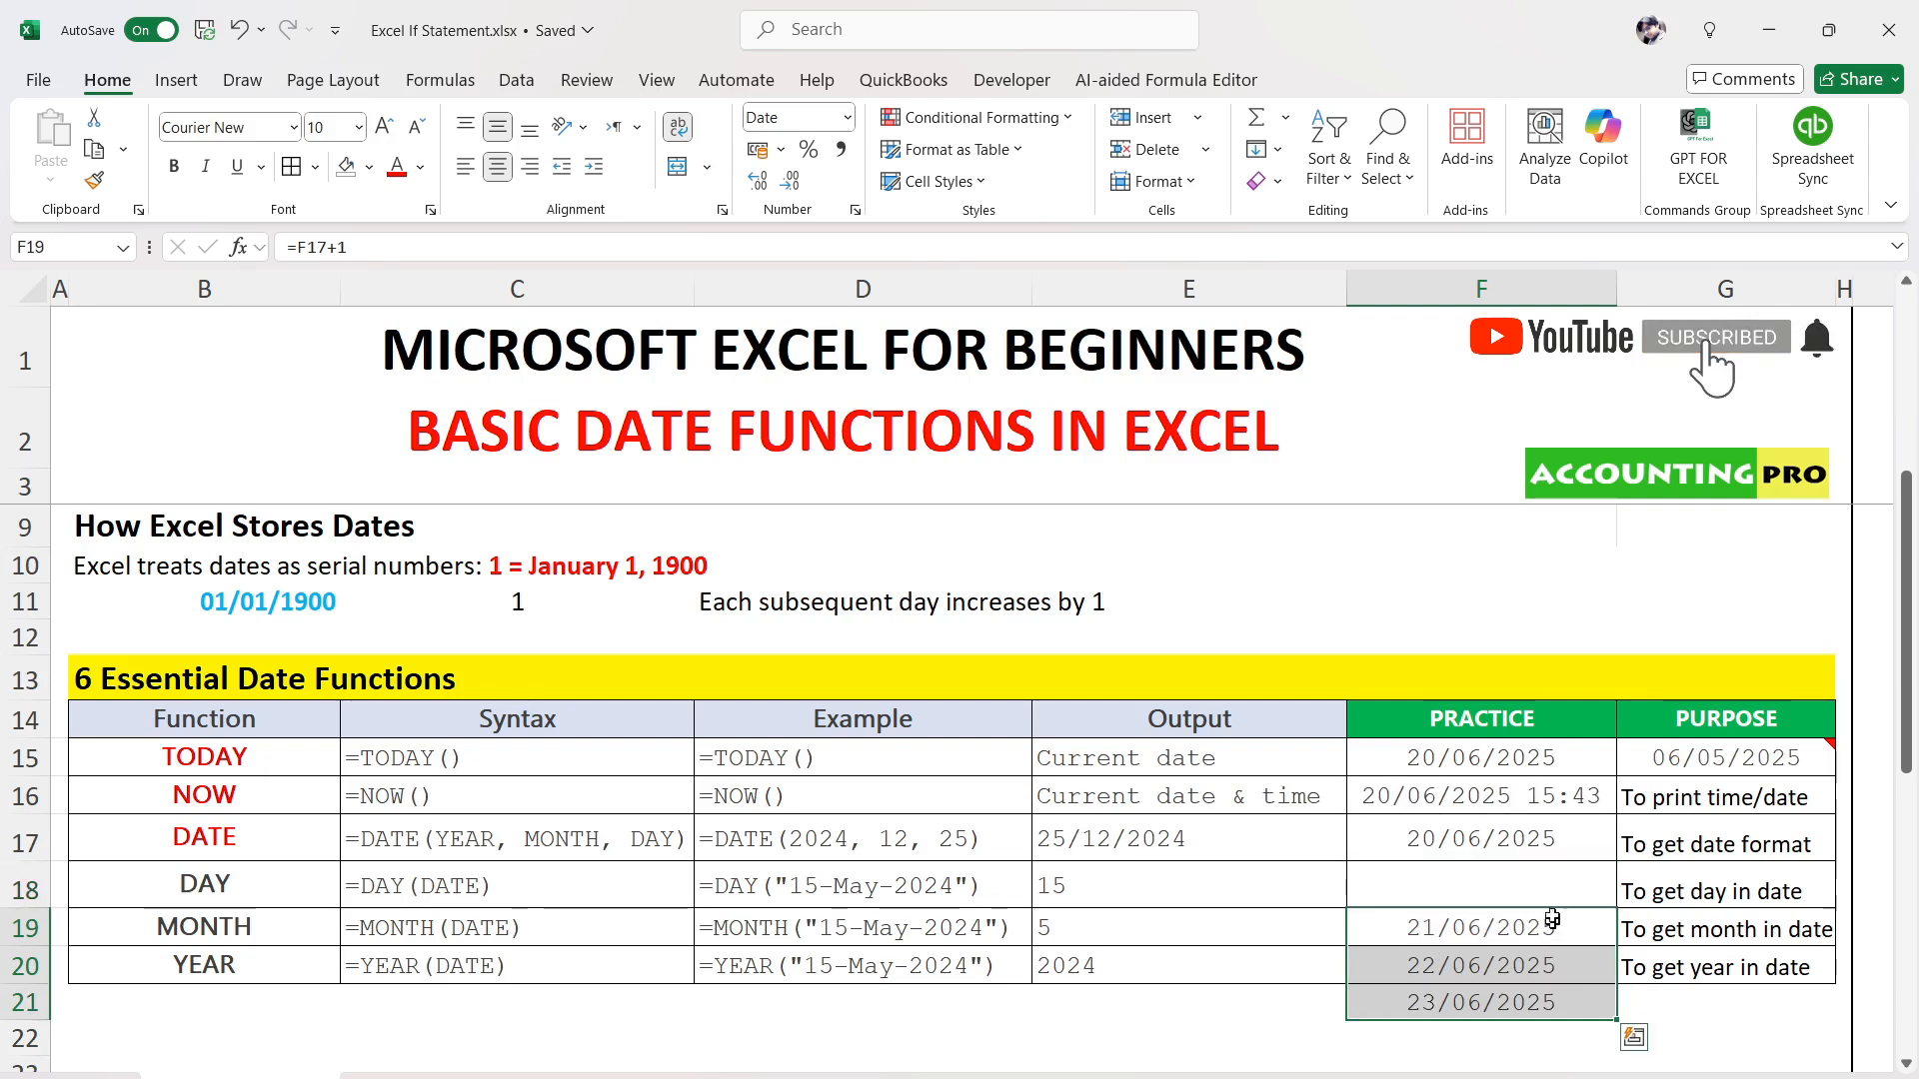
Undo the last shift of the date series and clear the practice cells F18:F20
{"action": "key", "text": "ctrl+z"}
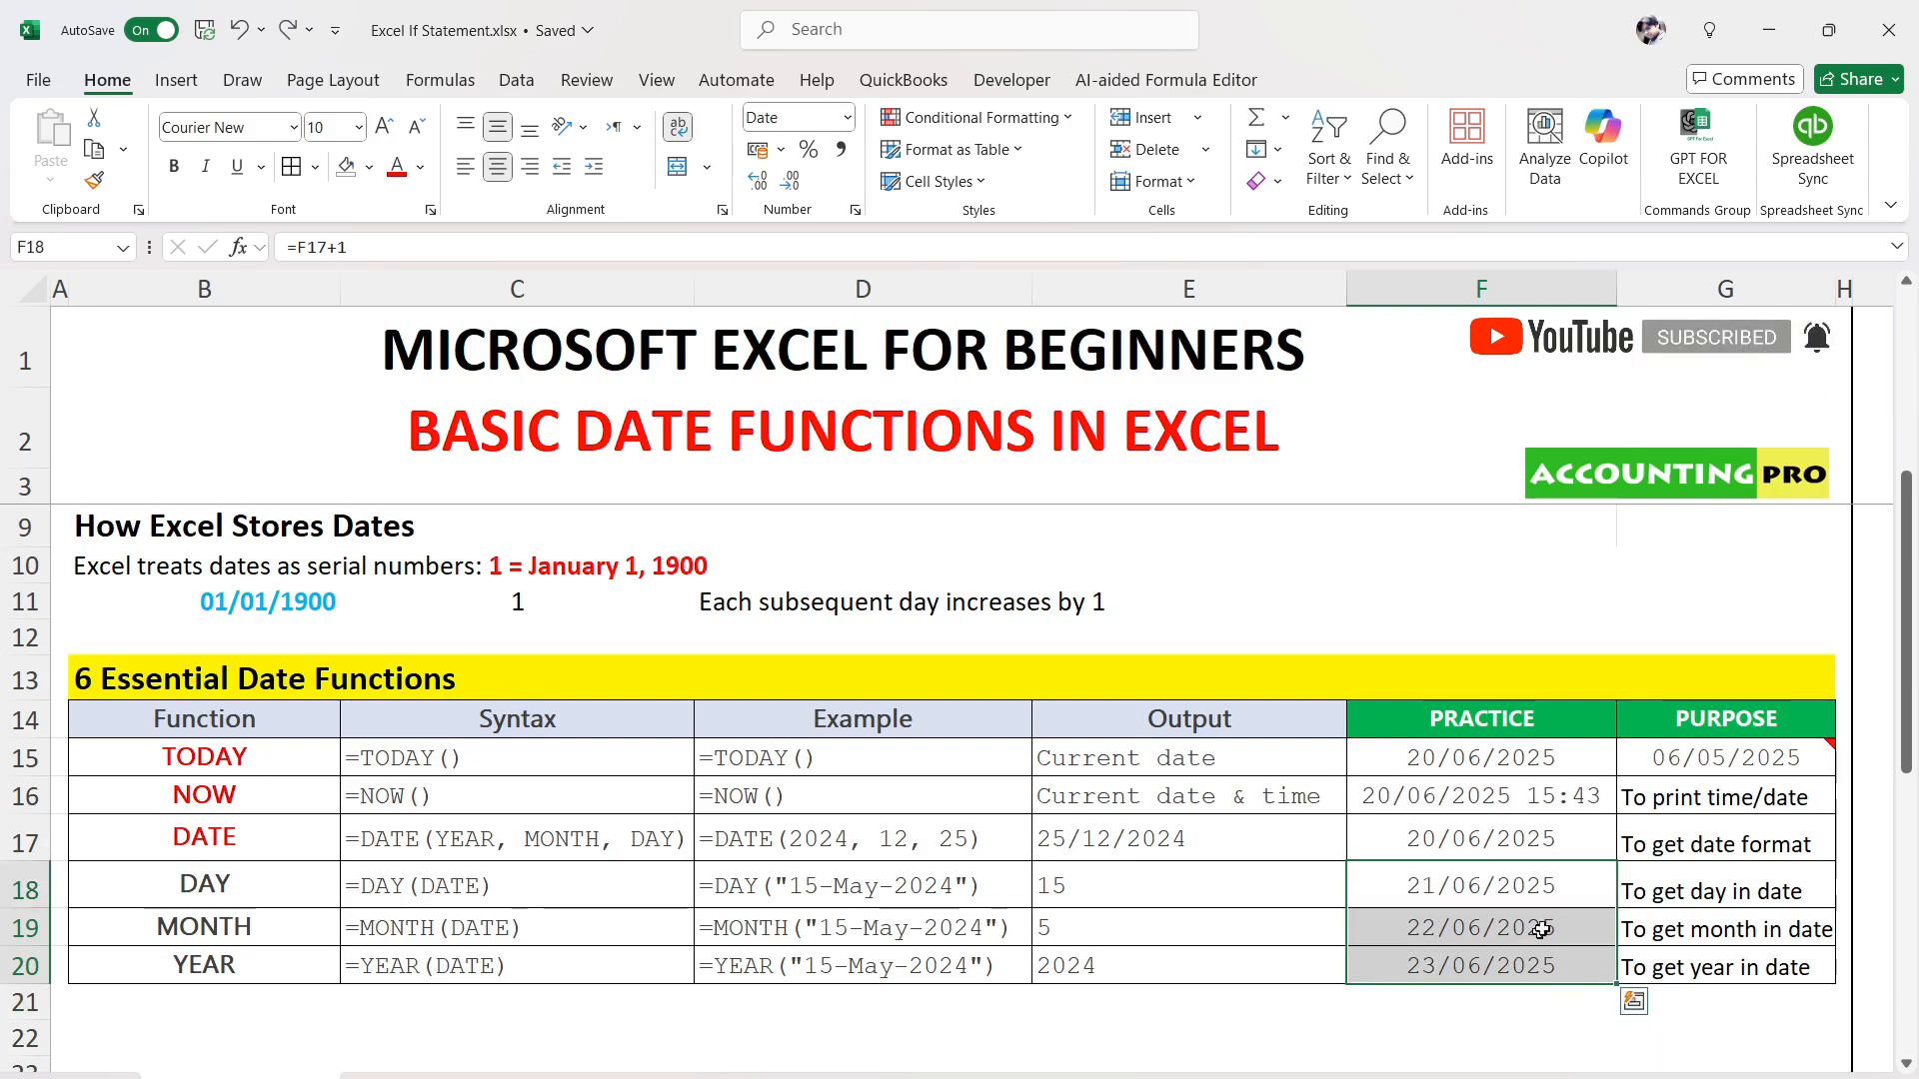
{"action": "left_click_drag", "start_coordinate": [1549, 894], "coordinate": [1537, 965]}
{"action": "key", "text": "Delete"}
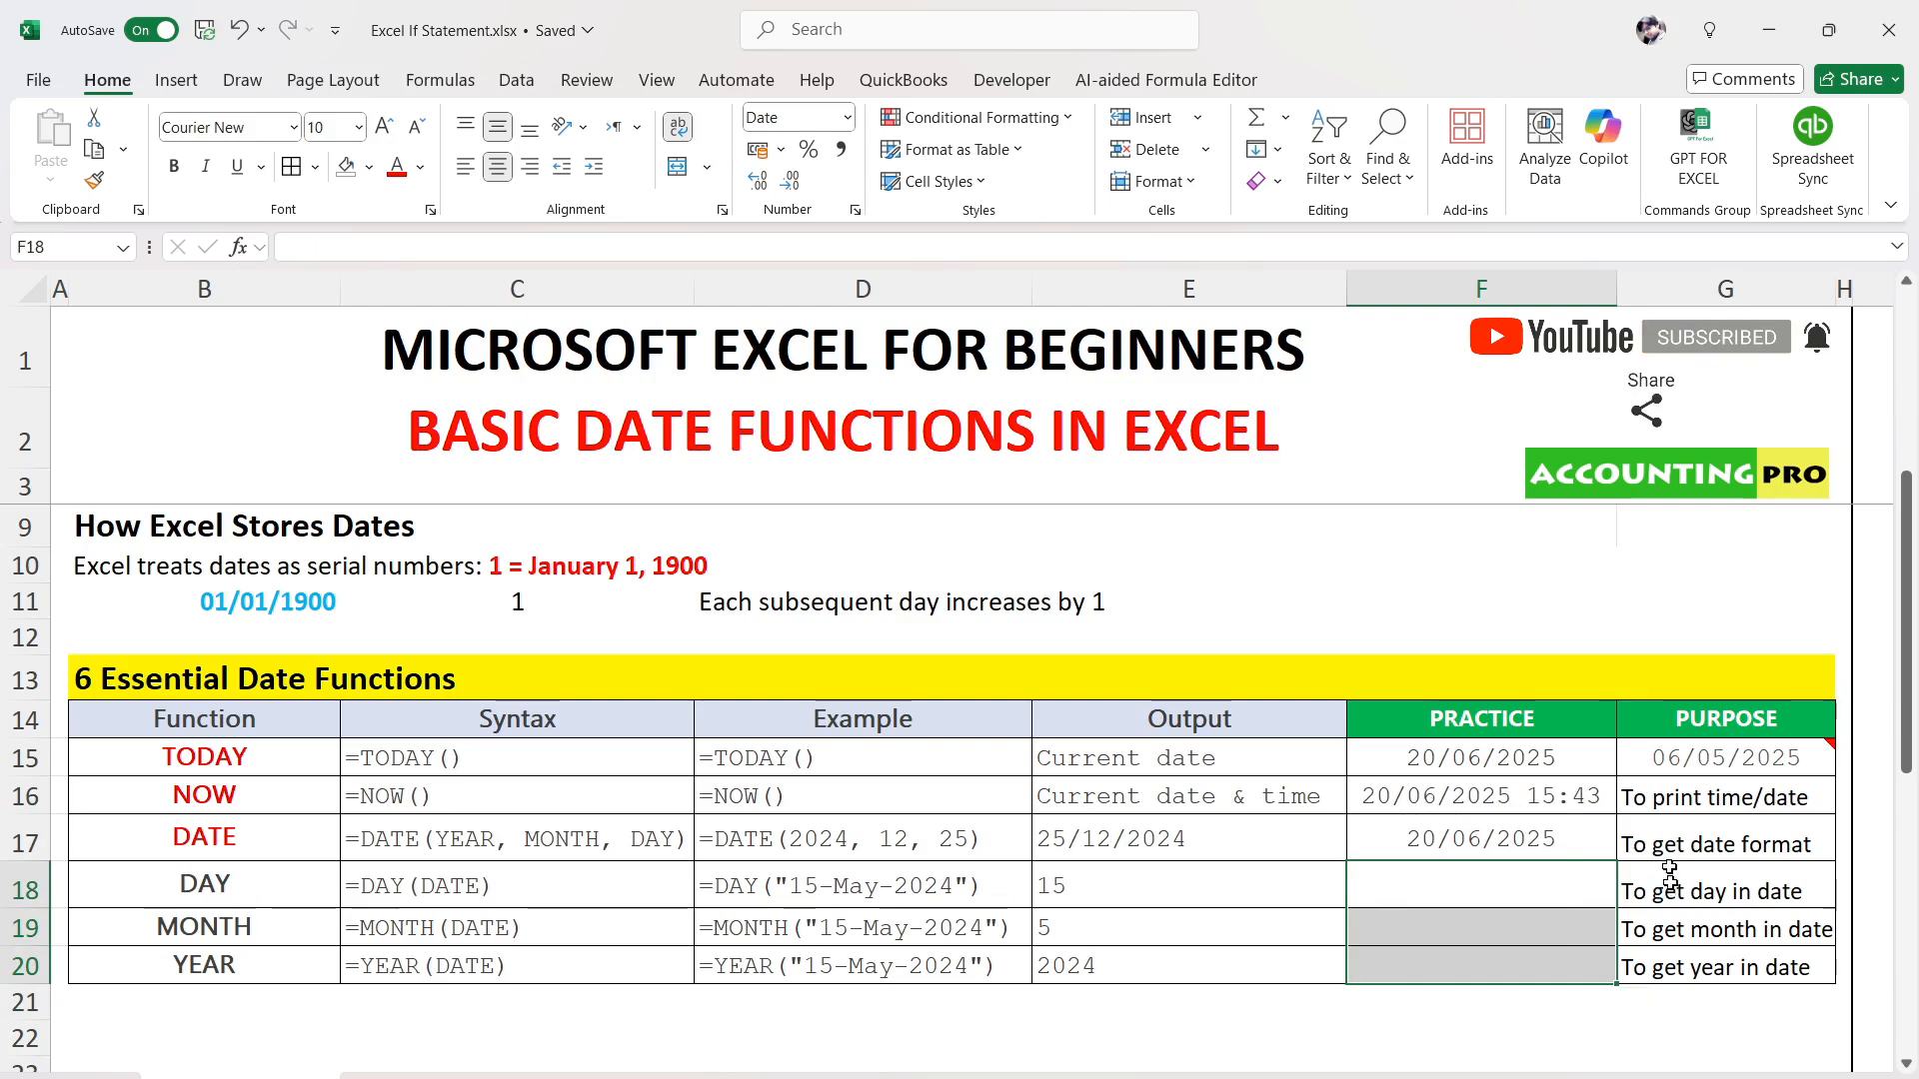
Inspect the year, month and day arguments of the DATE formula in cell F17 without altering it
{"action": "left_click", "coordinate": [1668, 844]}
{"action": "left_click", "coordinate": [1530, 861]}
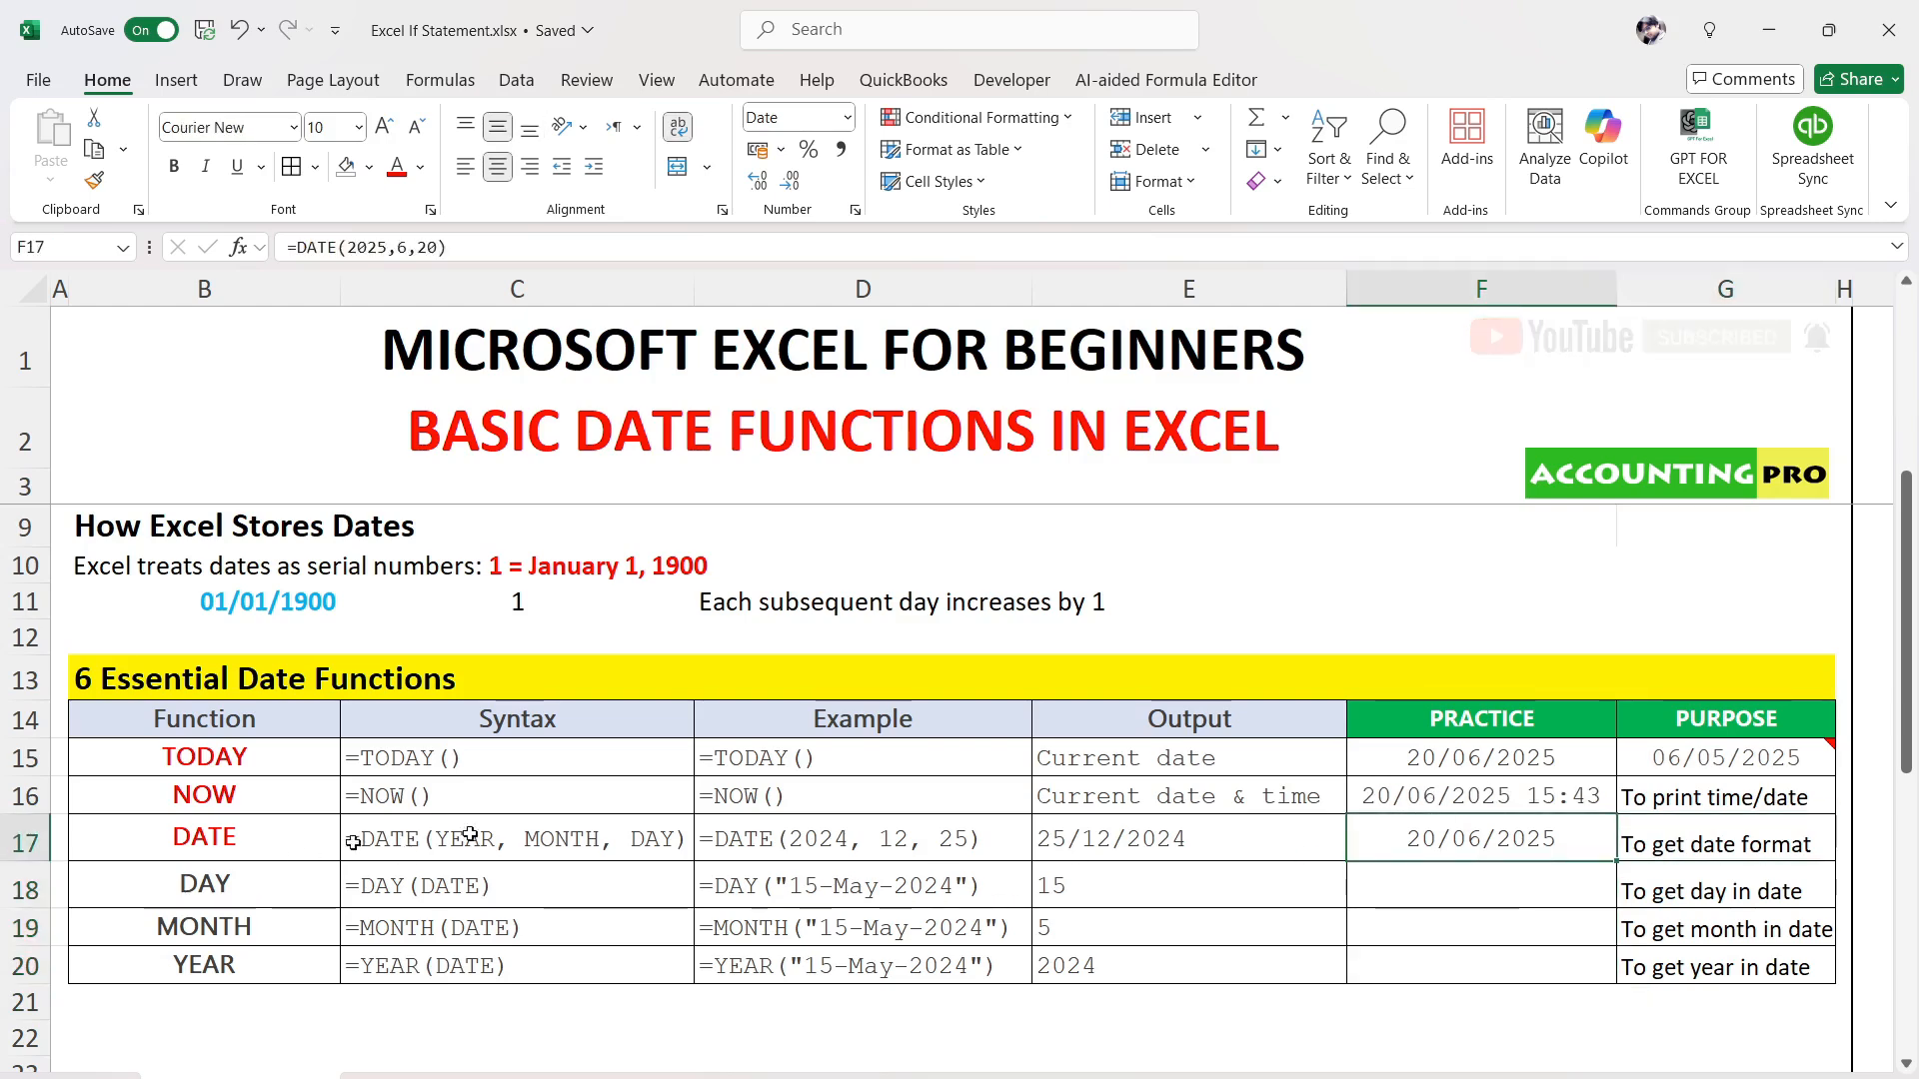
{"action": "double_click", "coordinate": [1544, 840]}
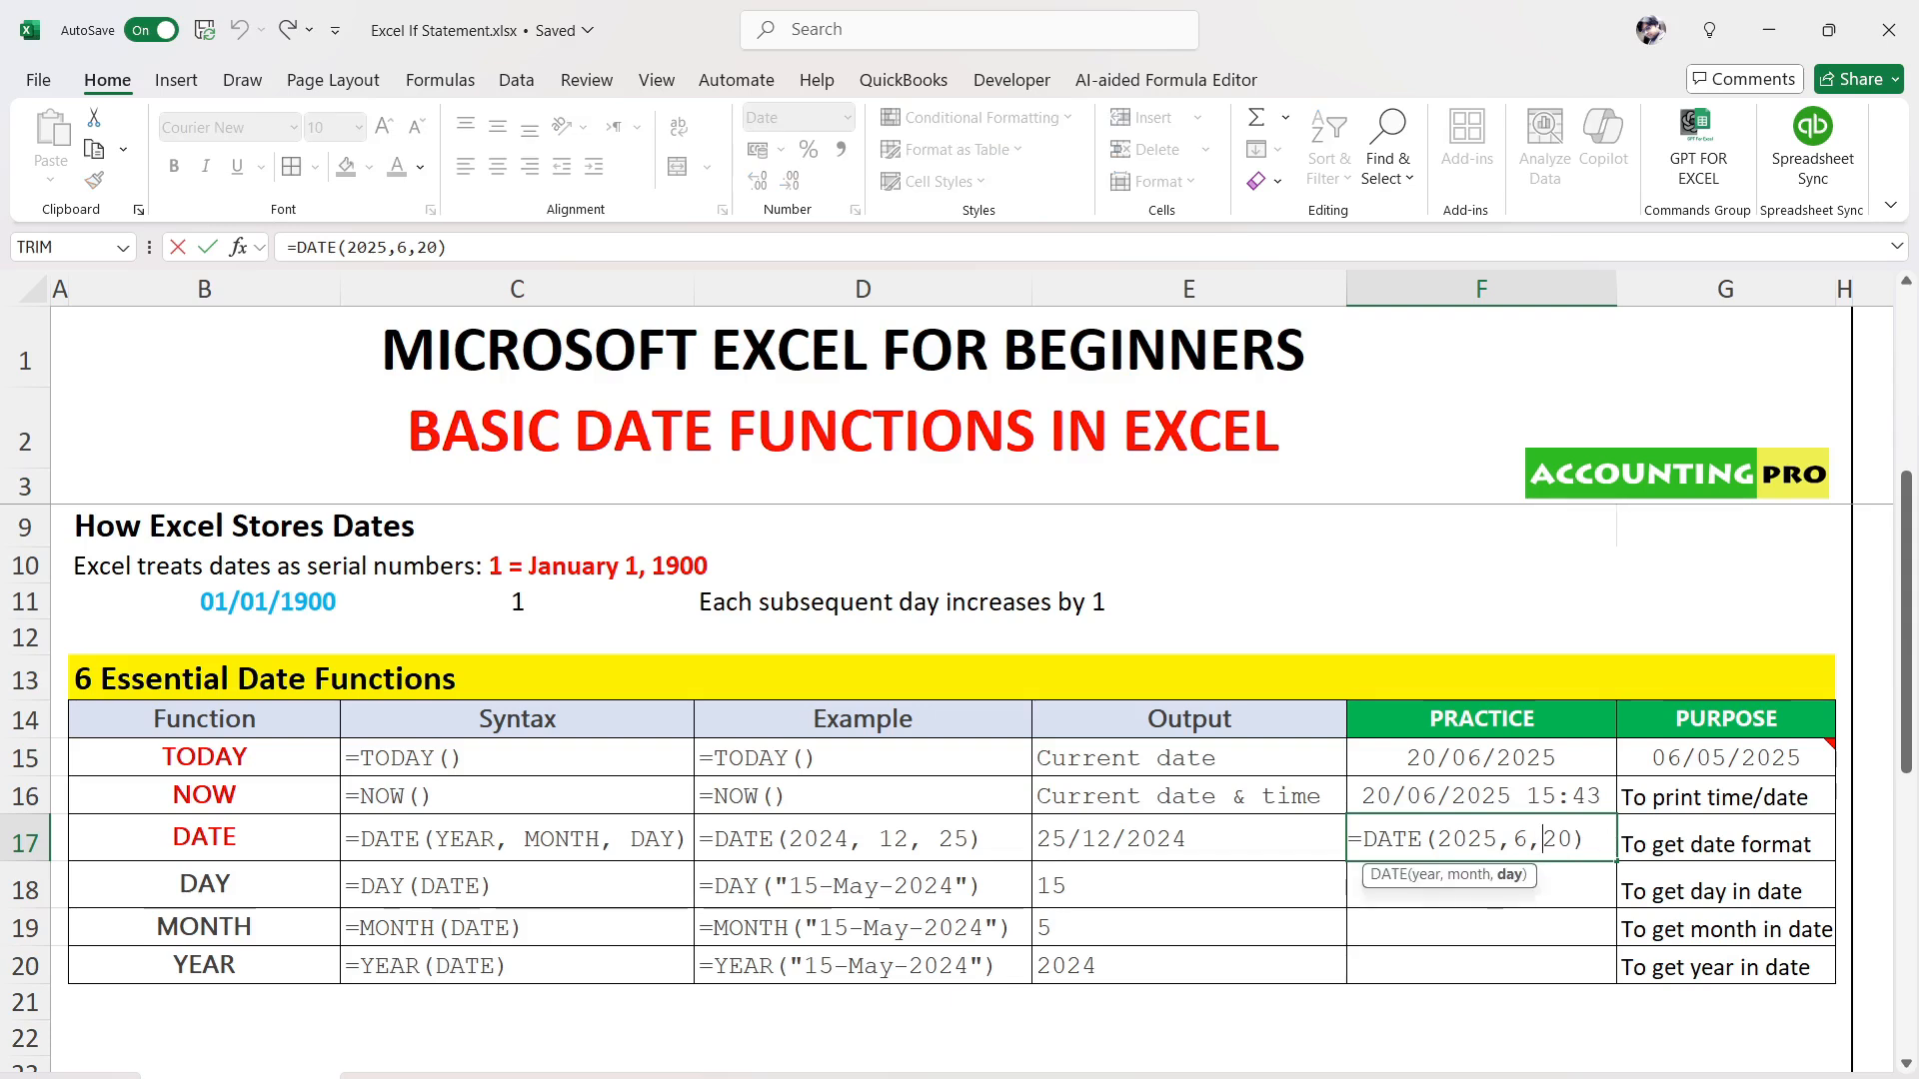
{"action": "key", "text": "ctrl+Return"}
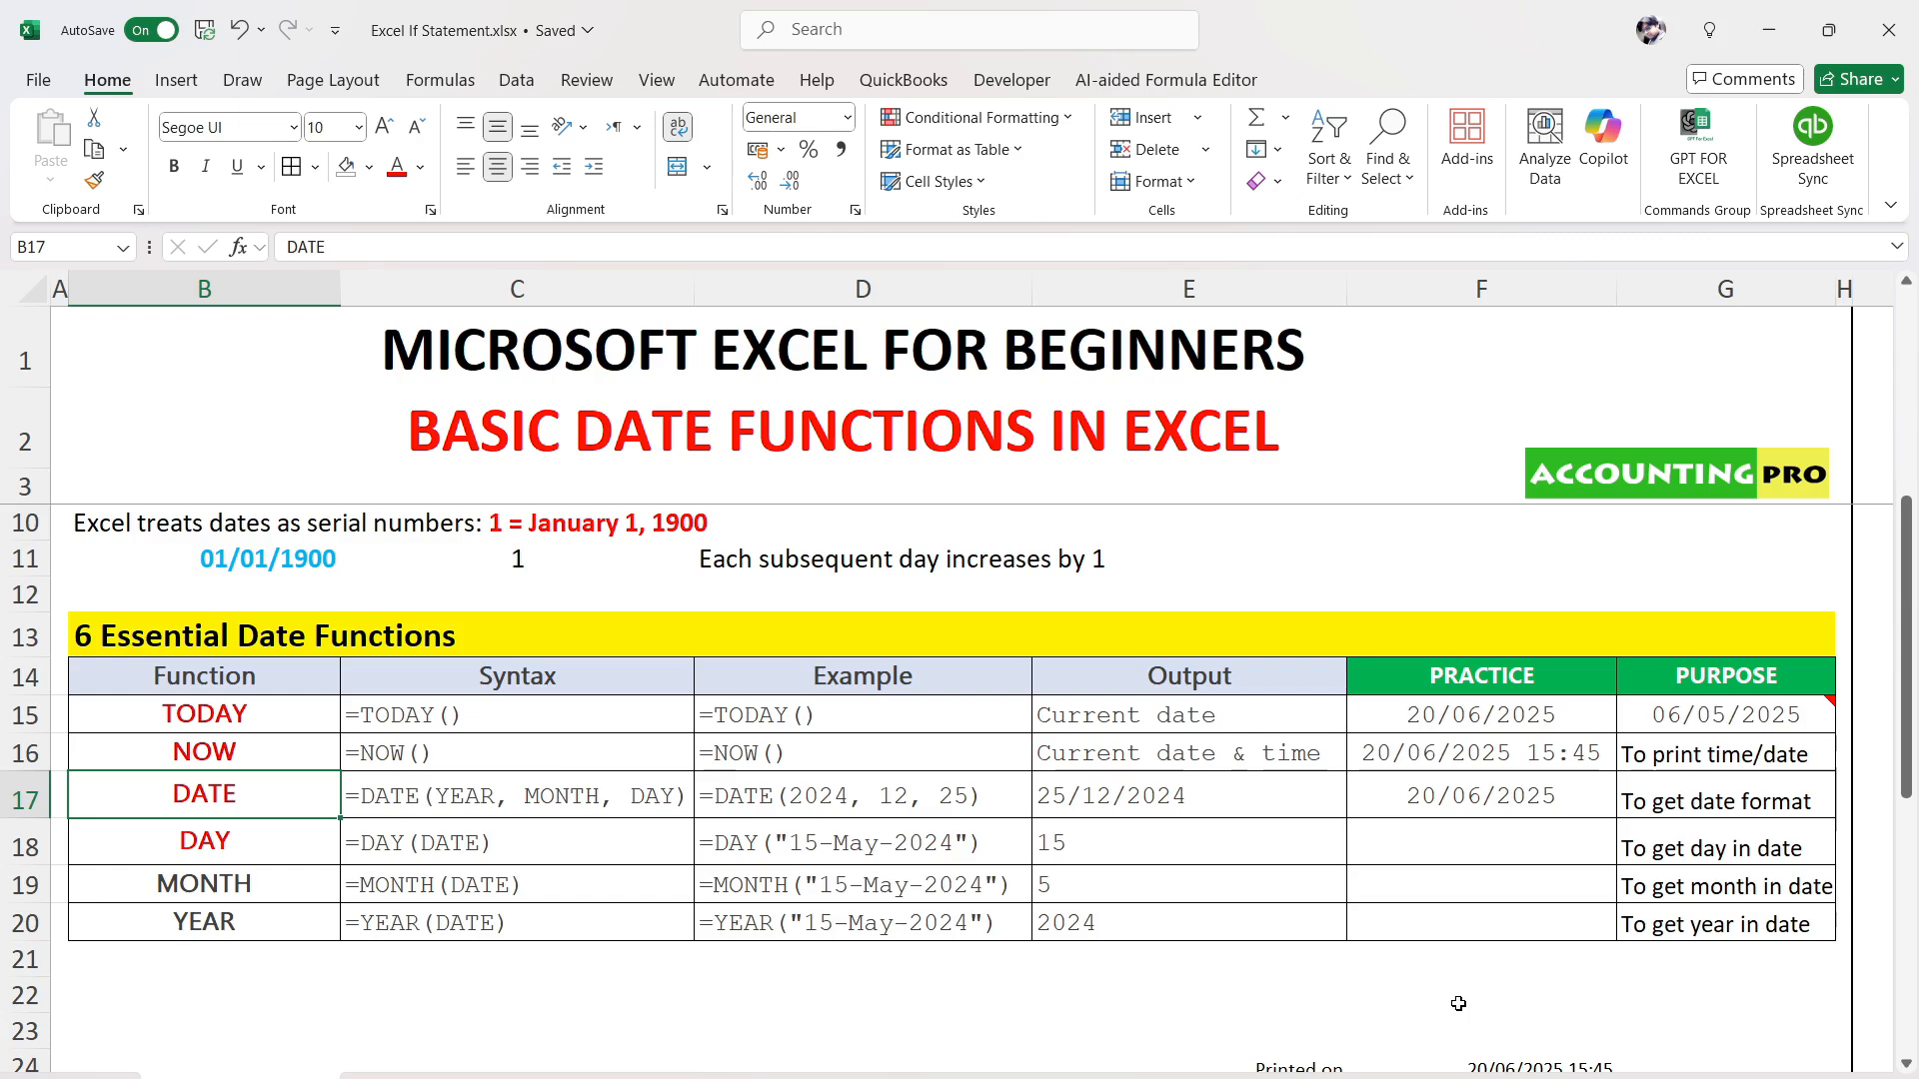
Review the DAY function's row 18, going through its name, syntax, example, output and practice cells
{"action": "key", "text": "Down"}
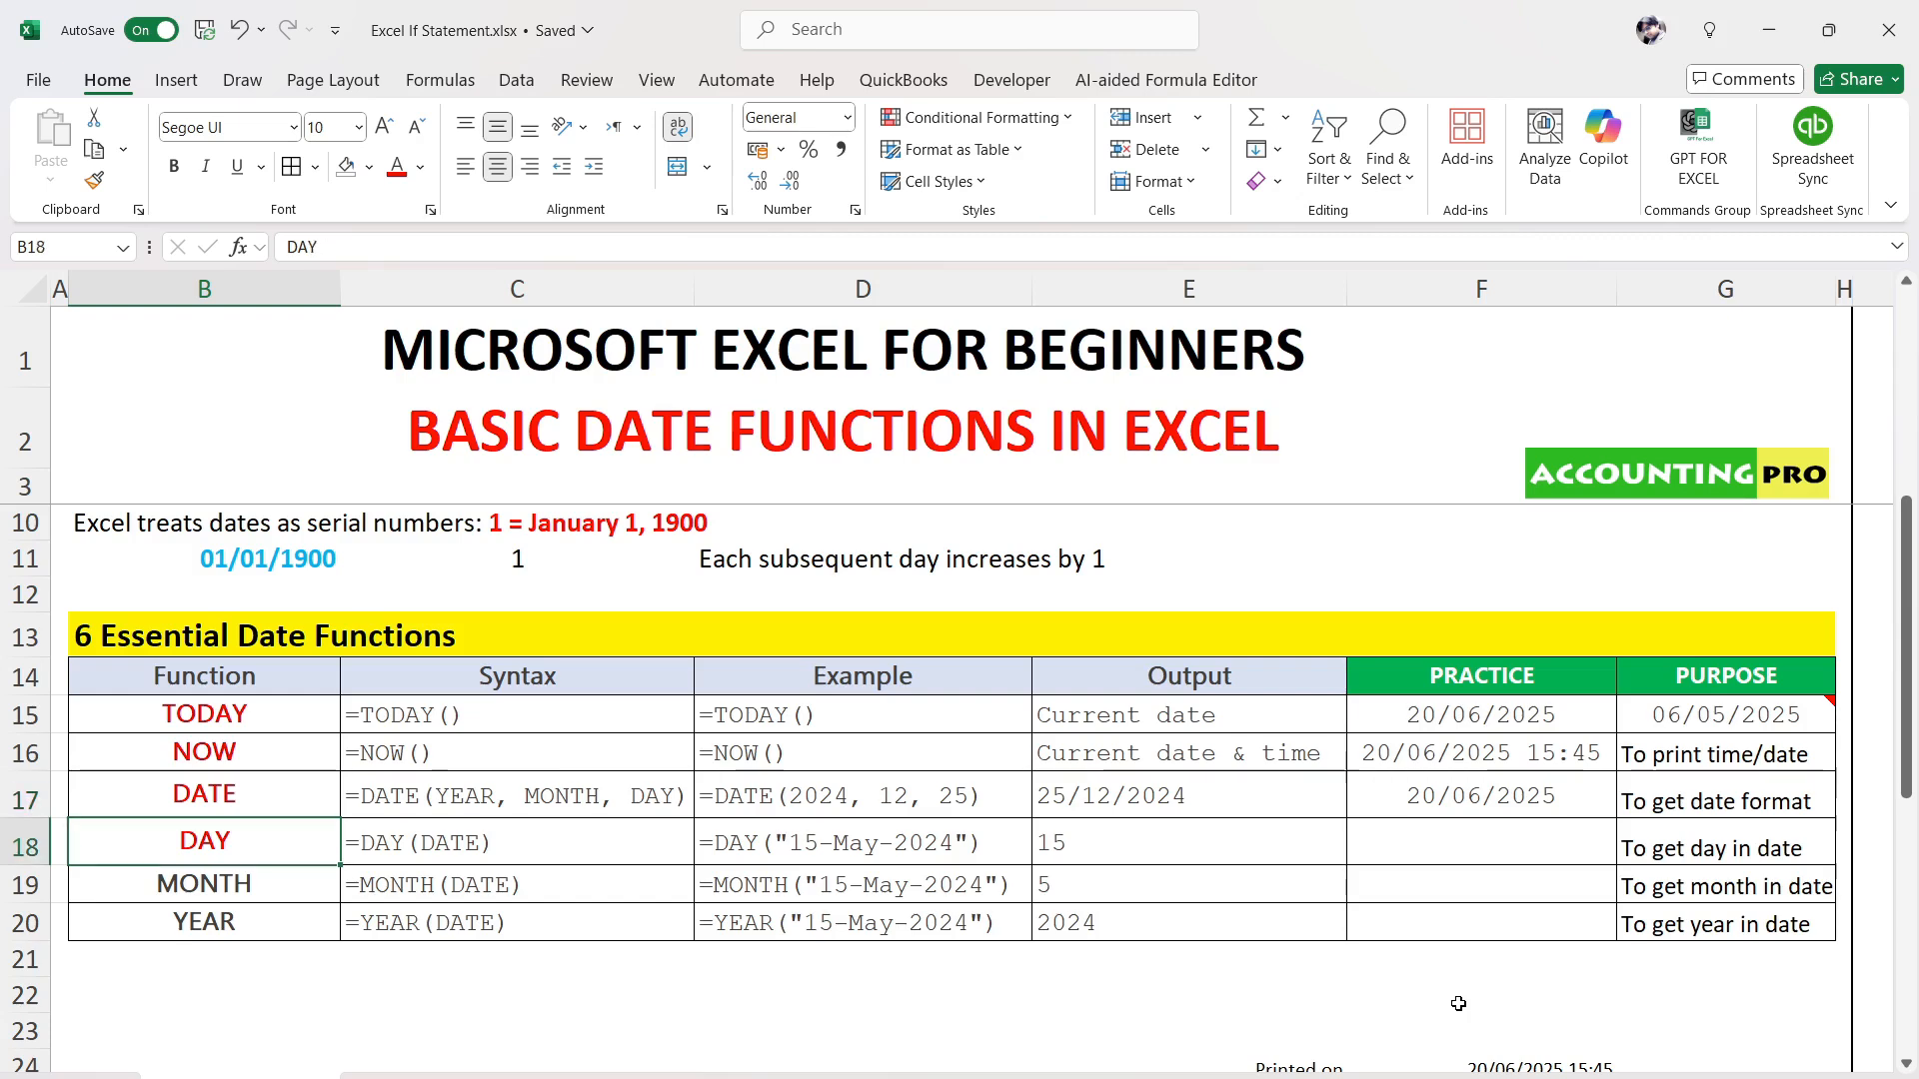
{"action": "key", "text": "Right"}
{"action": "key", "text": "Right"}
{"action": "key", "text": "Right"}
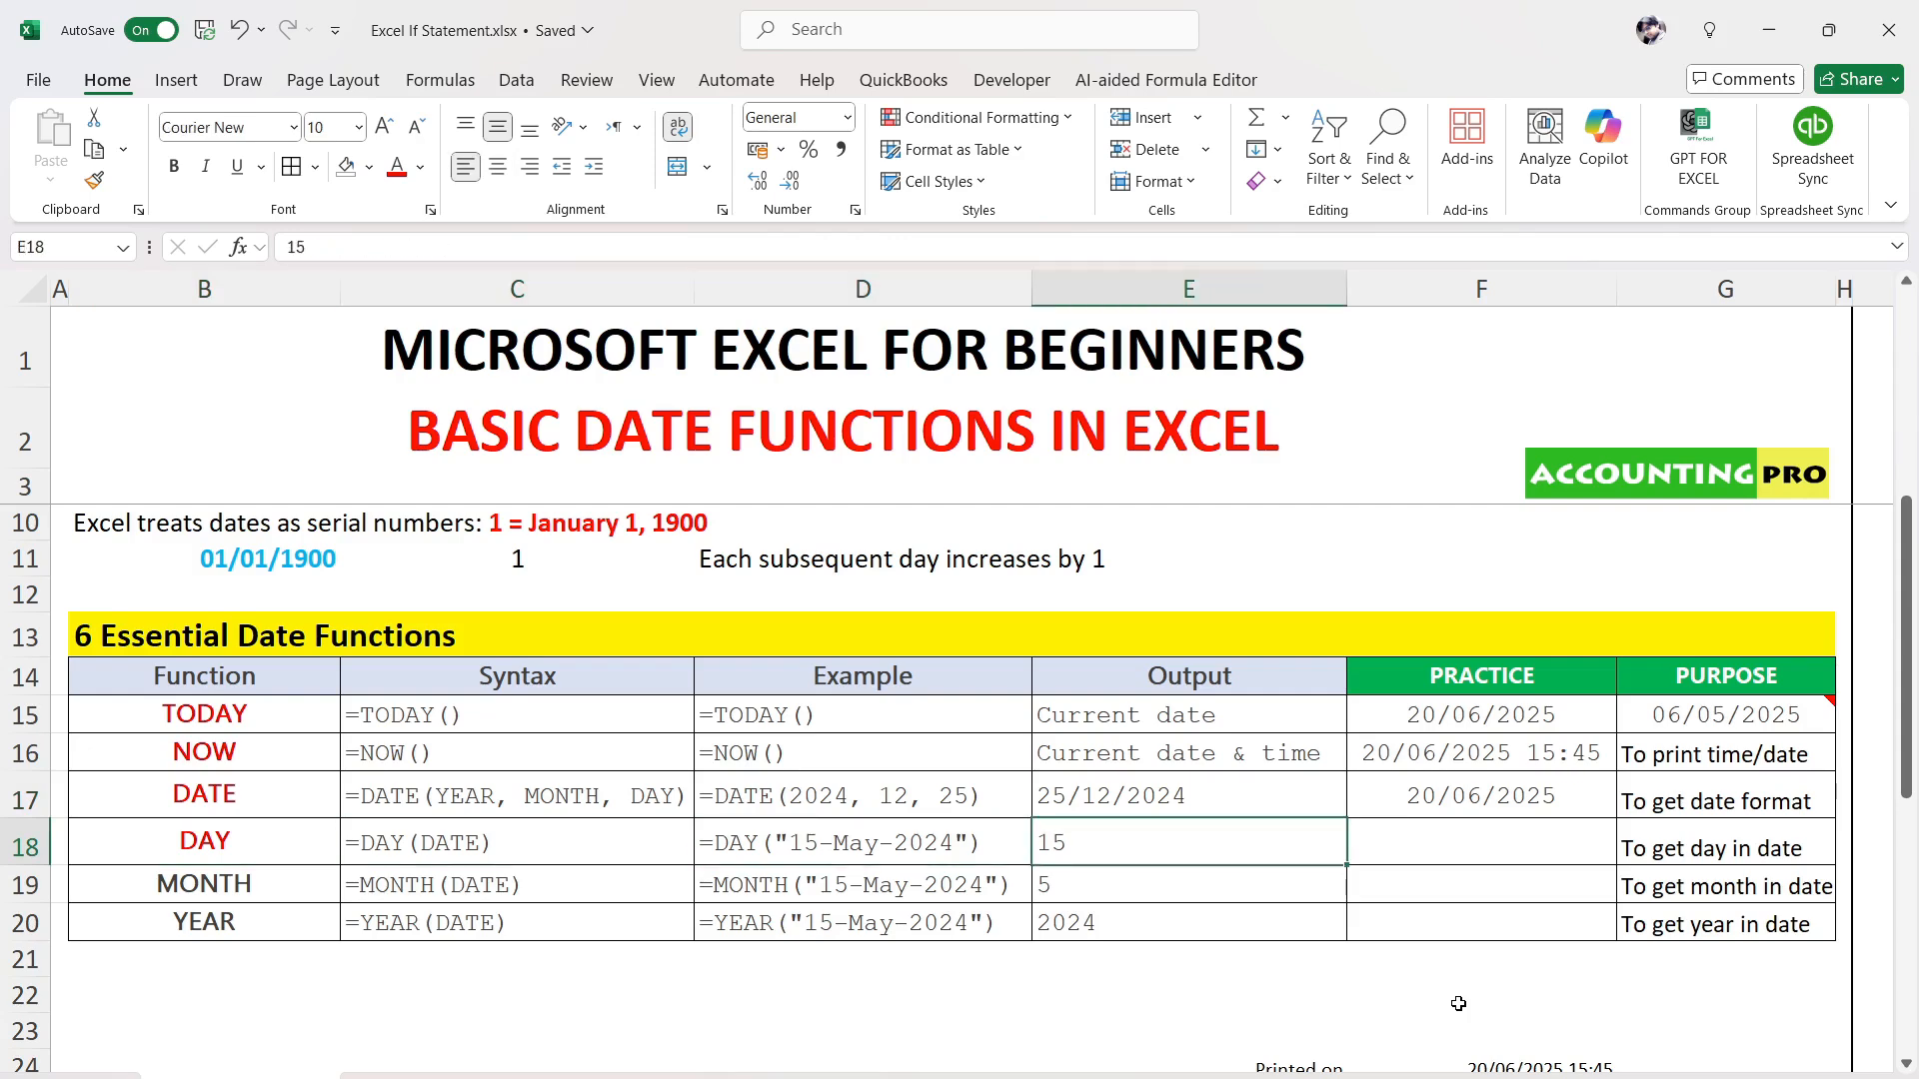
{"action": "key", "text": "Left"}
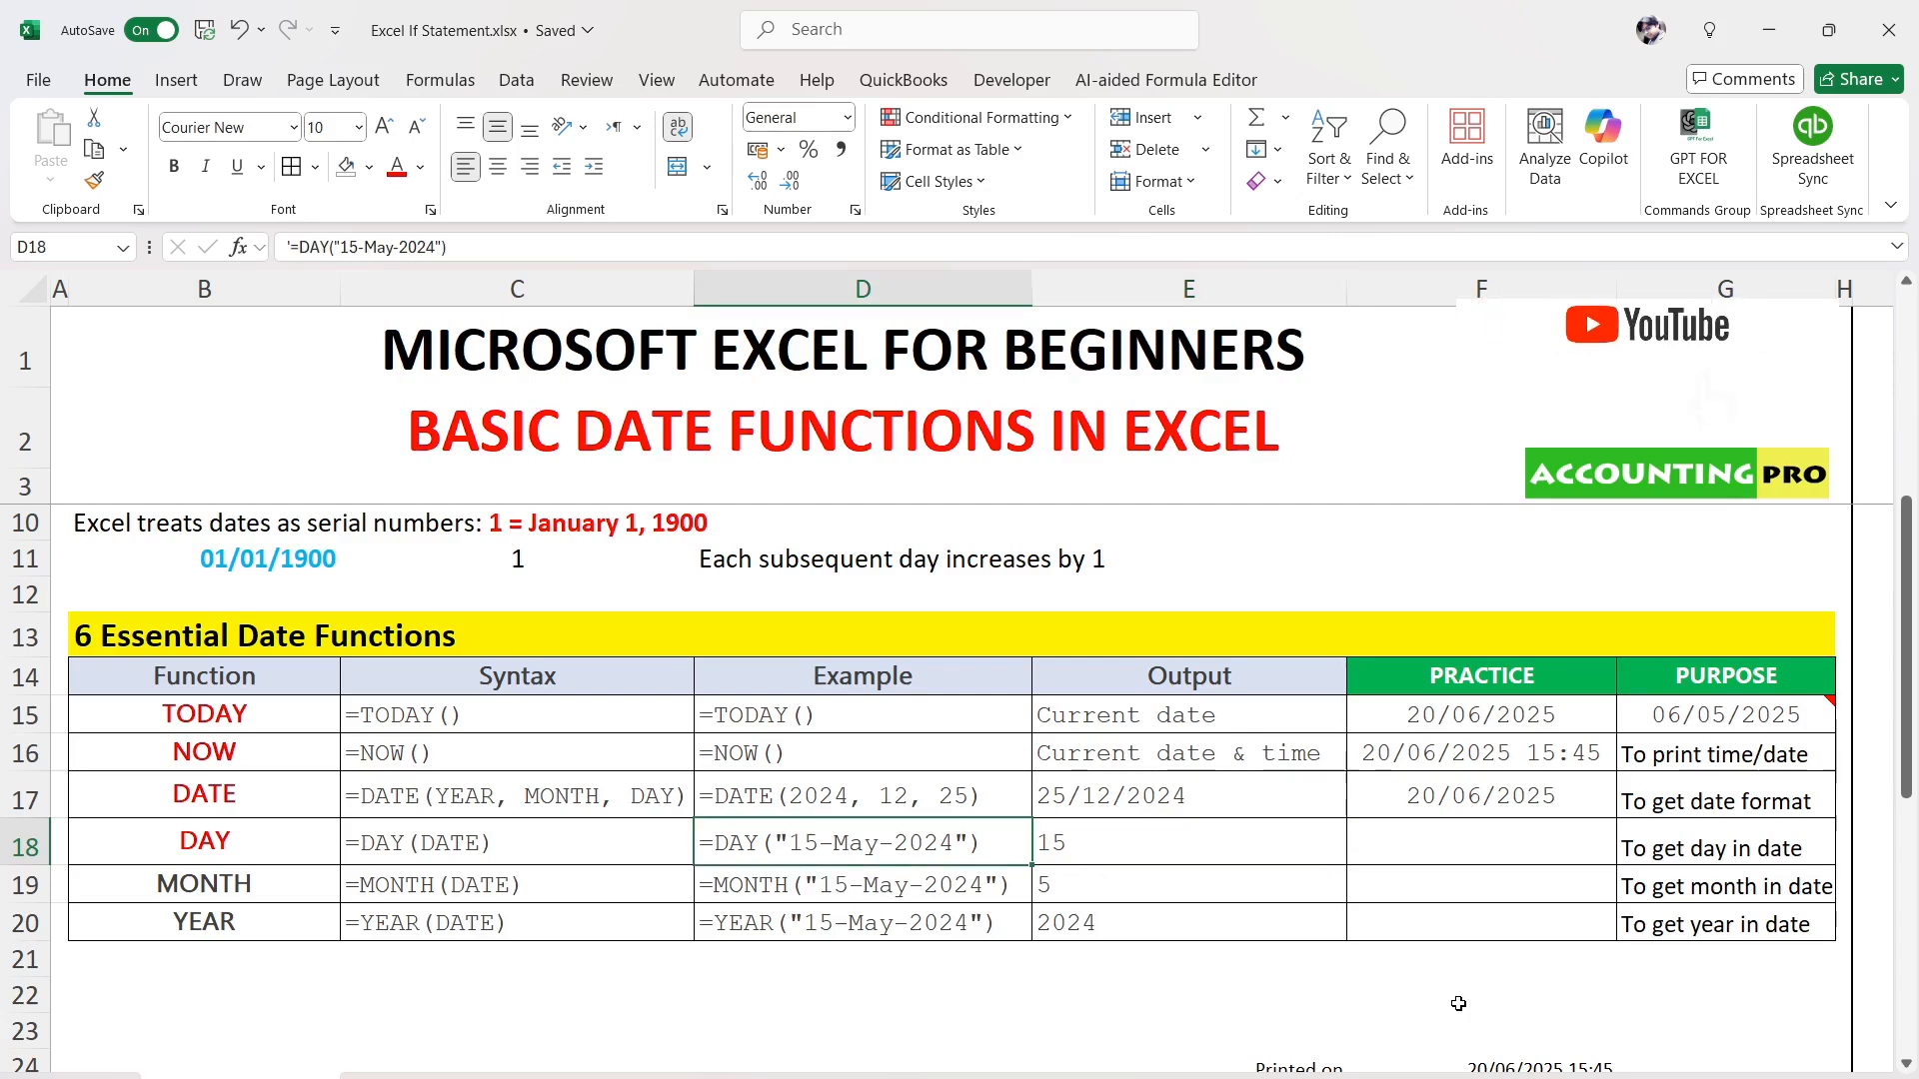
{"action": "key", "text": "Left"}
{"action": "key", "text": "Right"}
{"action": "key", "text": "Right"}
{"action": "key", "text": "Right"}
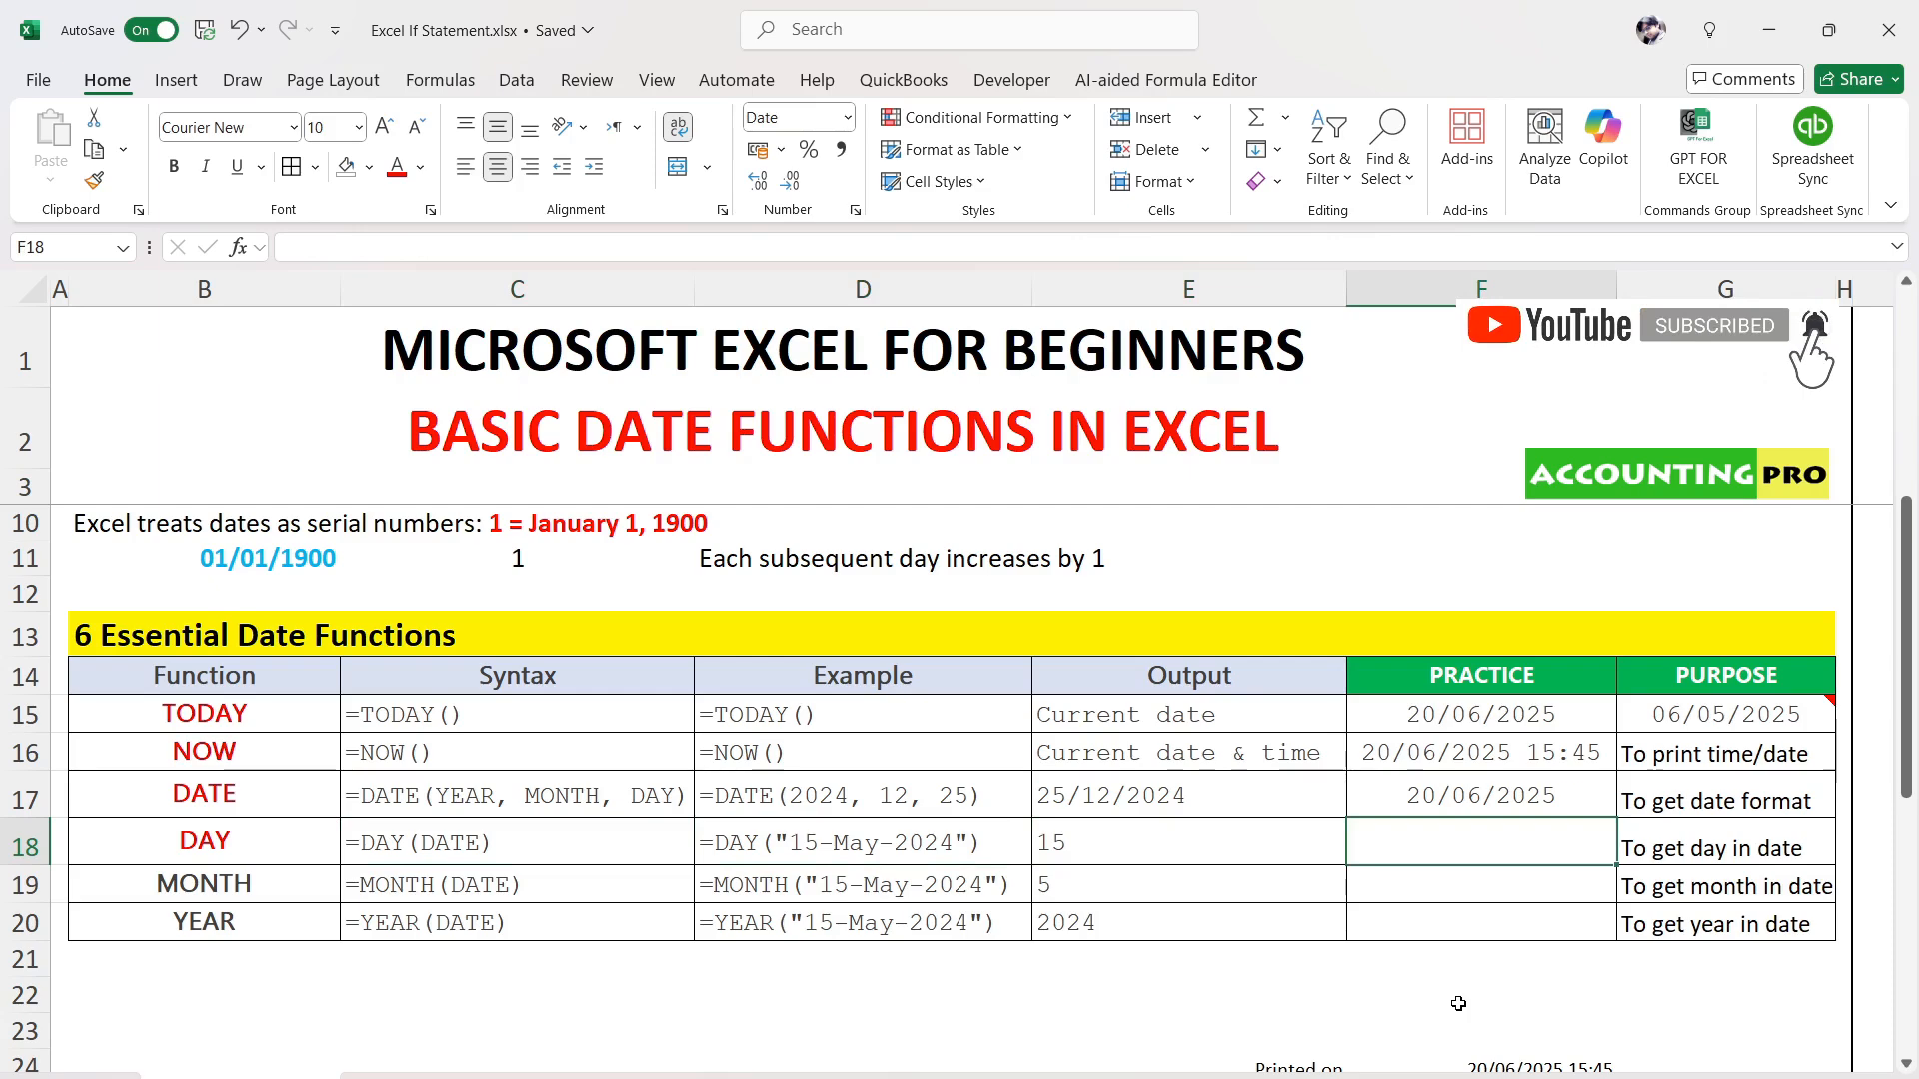
{"action": "key", "text": "Left"}
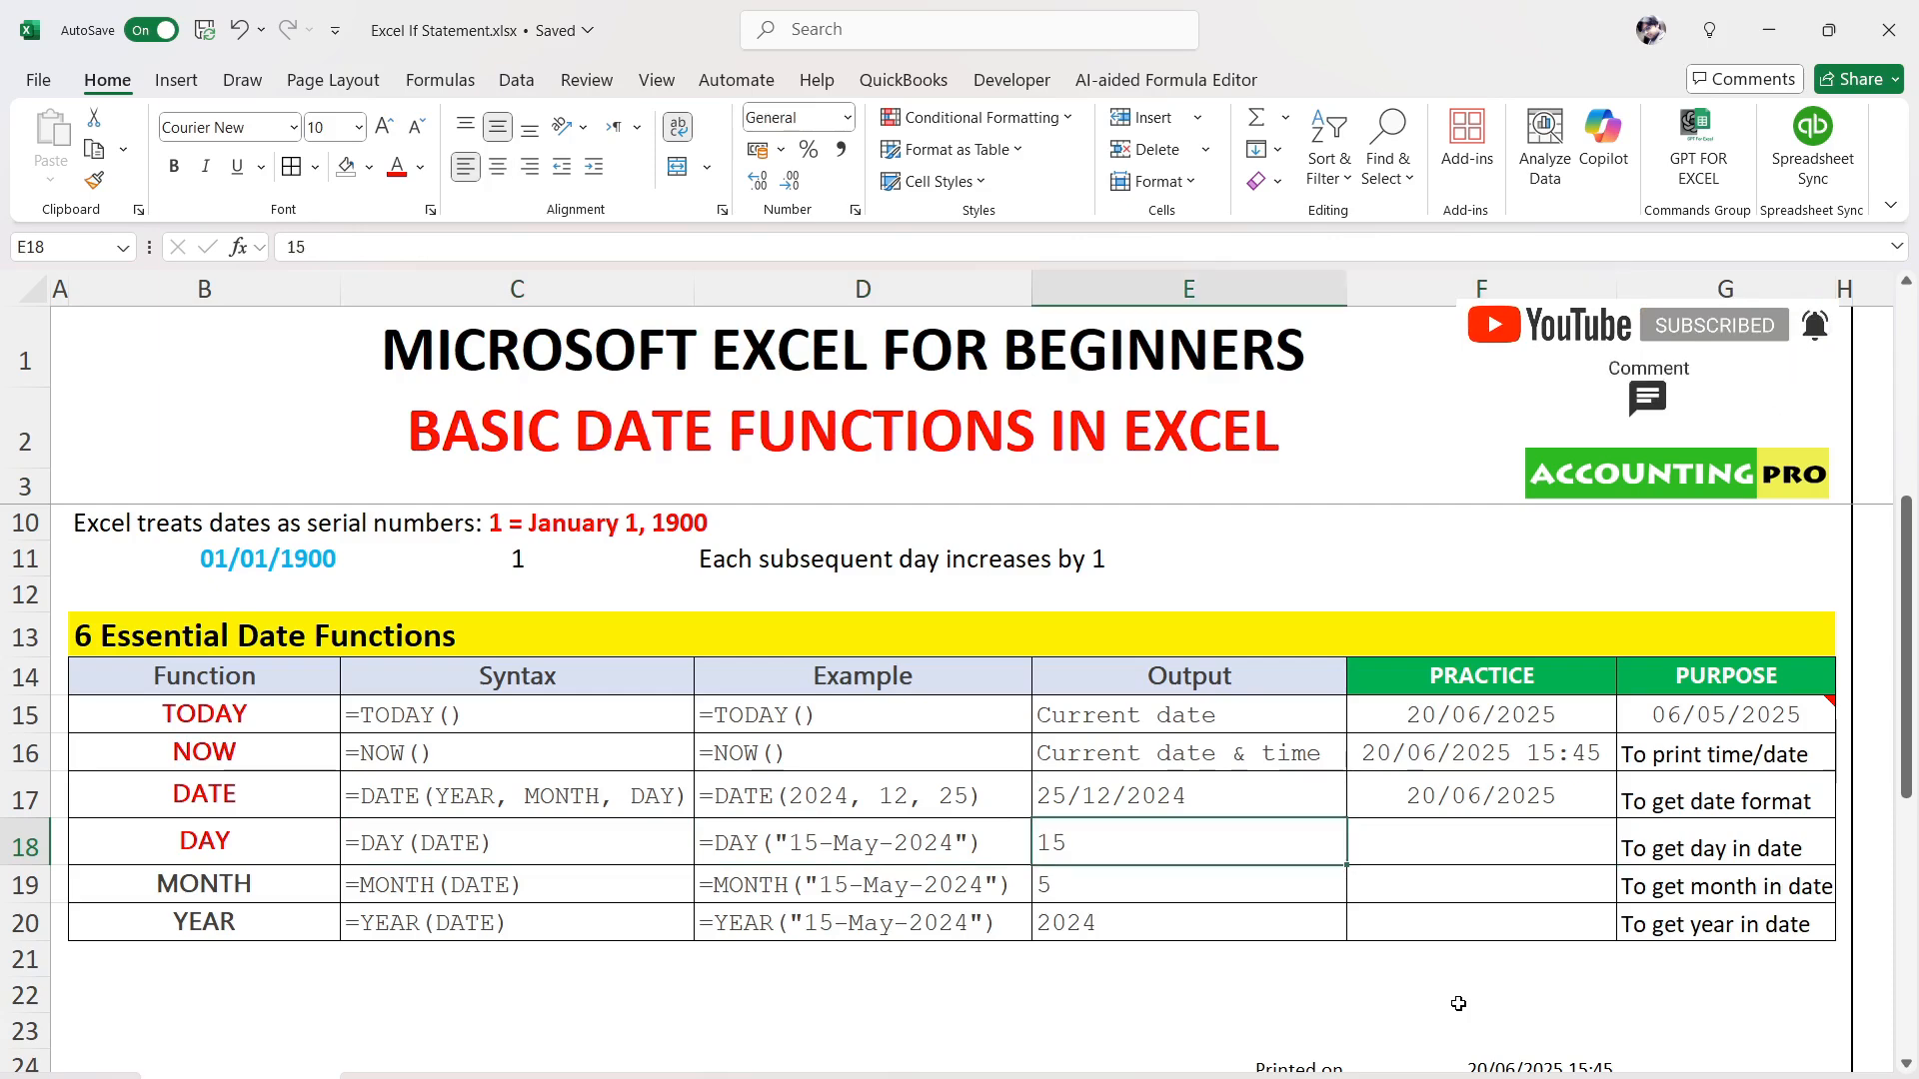
{"action": "key", "text": "Down"}
{"action": "key", "text": "Down"}
{"action": "key", "text": "Down"}
{"action": "key", "text": "Down"}
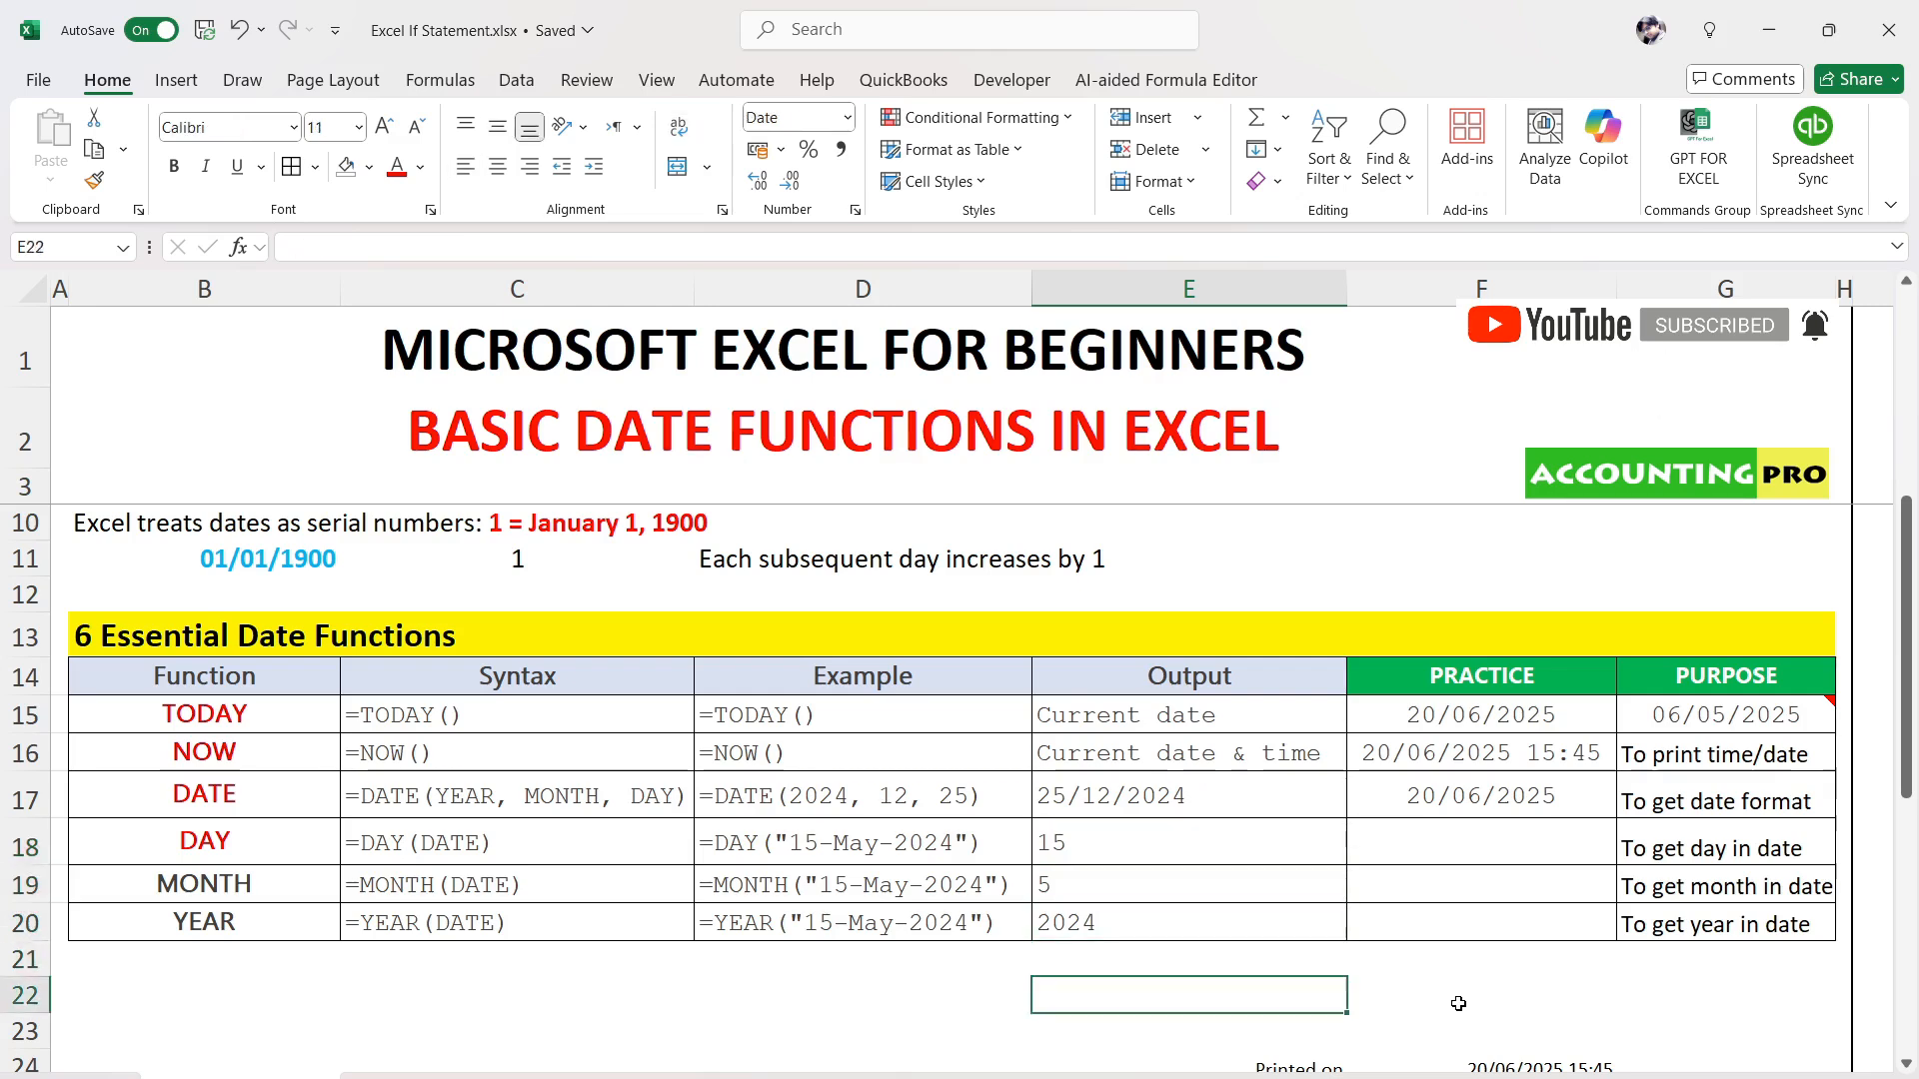
{"action": "key", "text": "Right"}
{"action": "key", "text": "Up"}
{"action": "key", "text": "Up"}
{"action": "key", "text": "Up"}
{"action": "key", "text": "Left"}
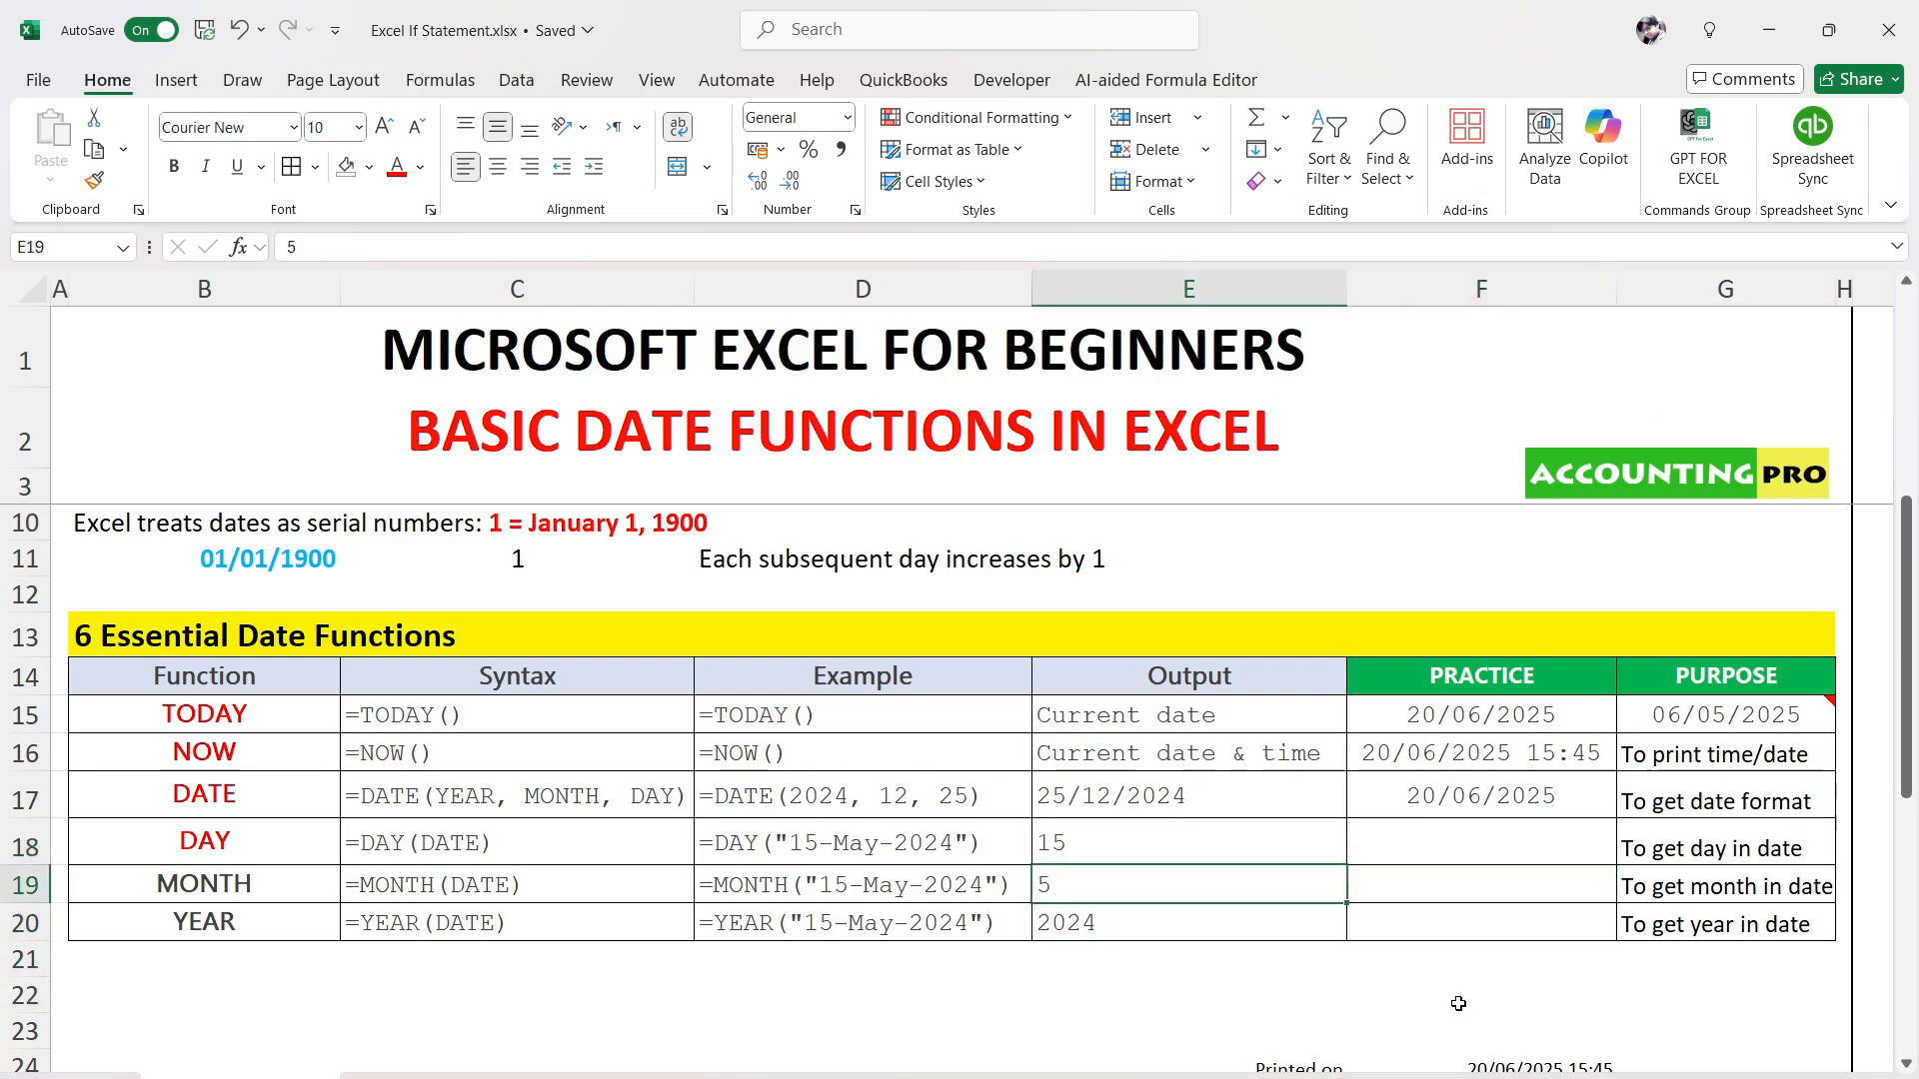
{"action": "key", "text": "Down"}
{"action": "key", "text": "Down"}
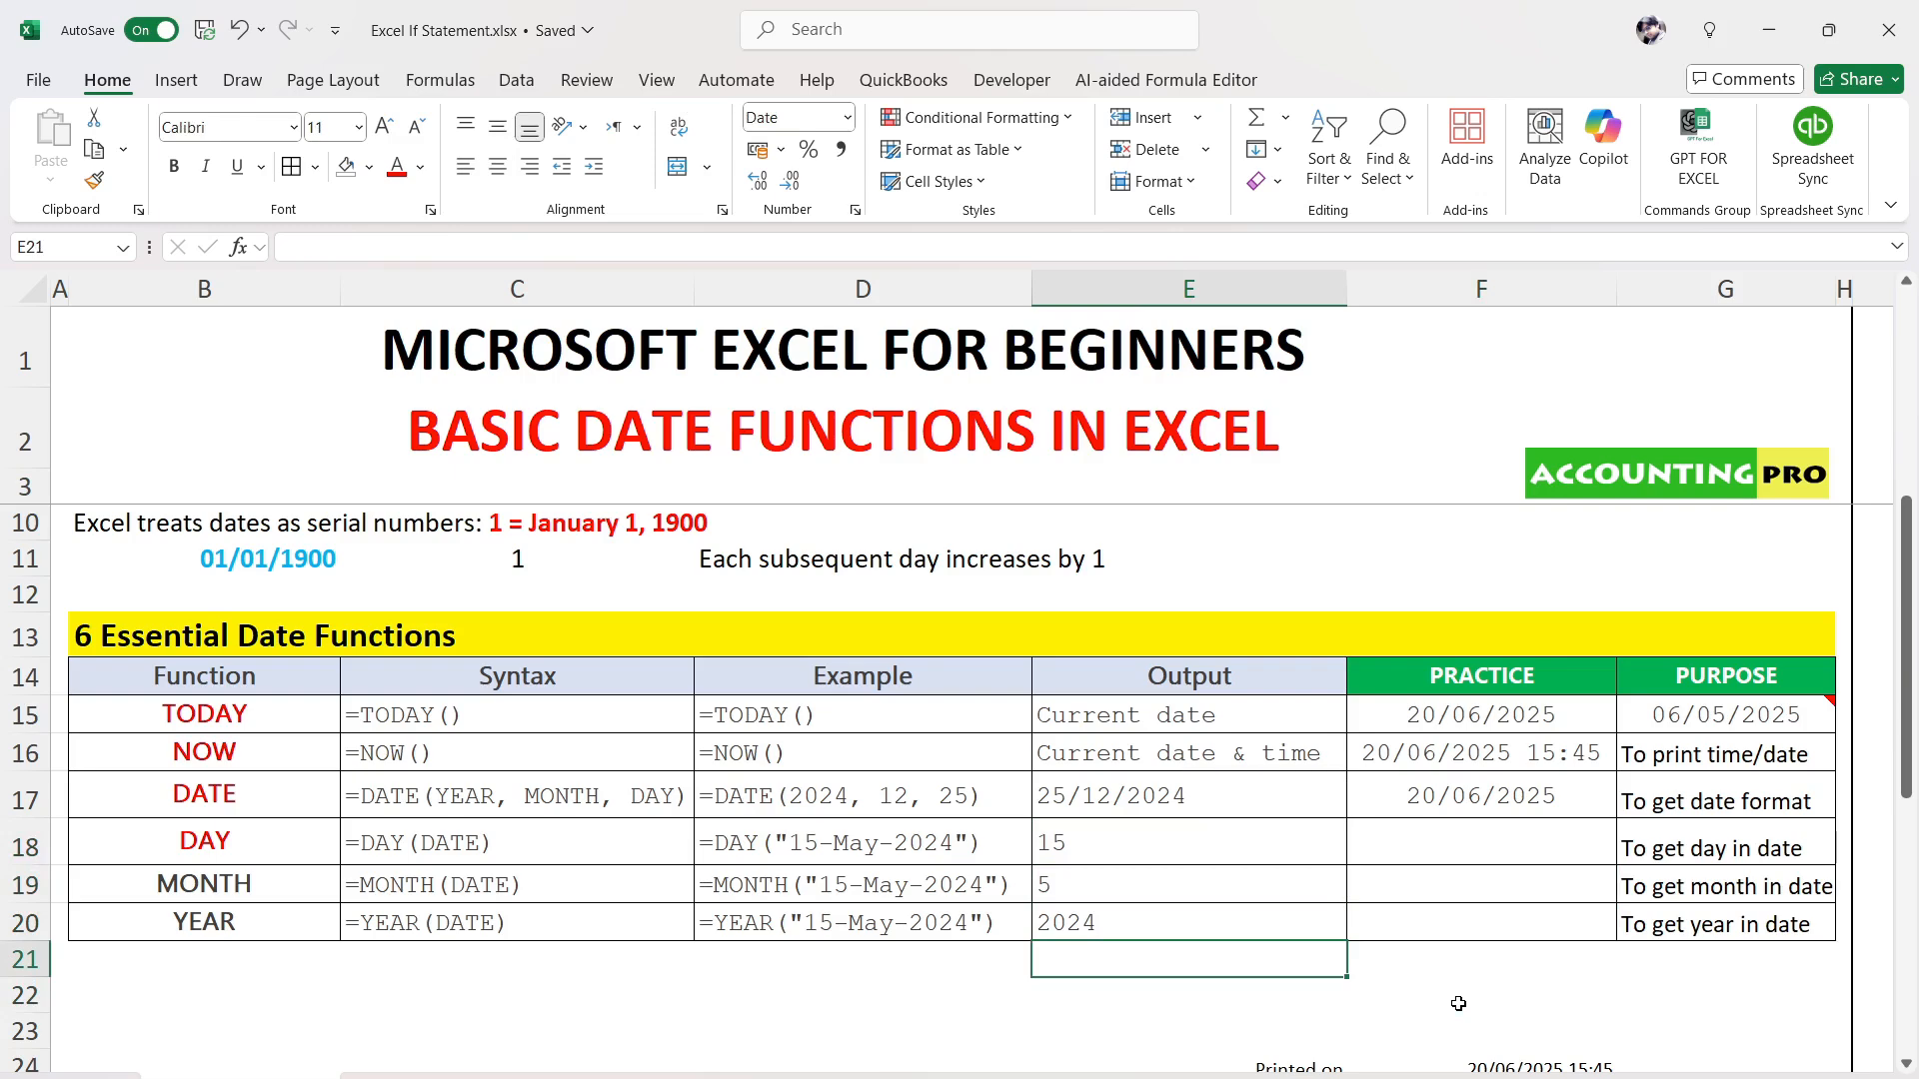
Enter 1-8 as text in both F21 and F22 below the practice column
{"action": "key", "text": "Right"}
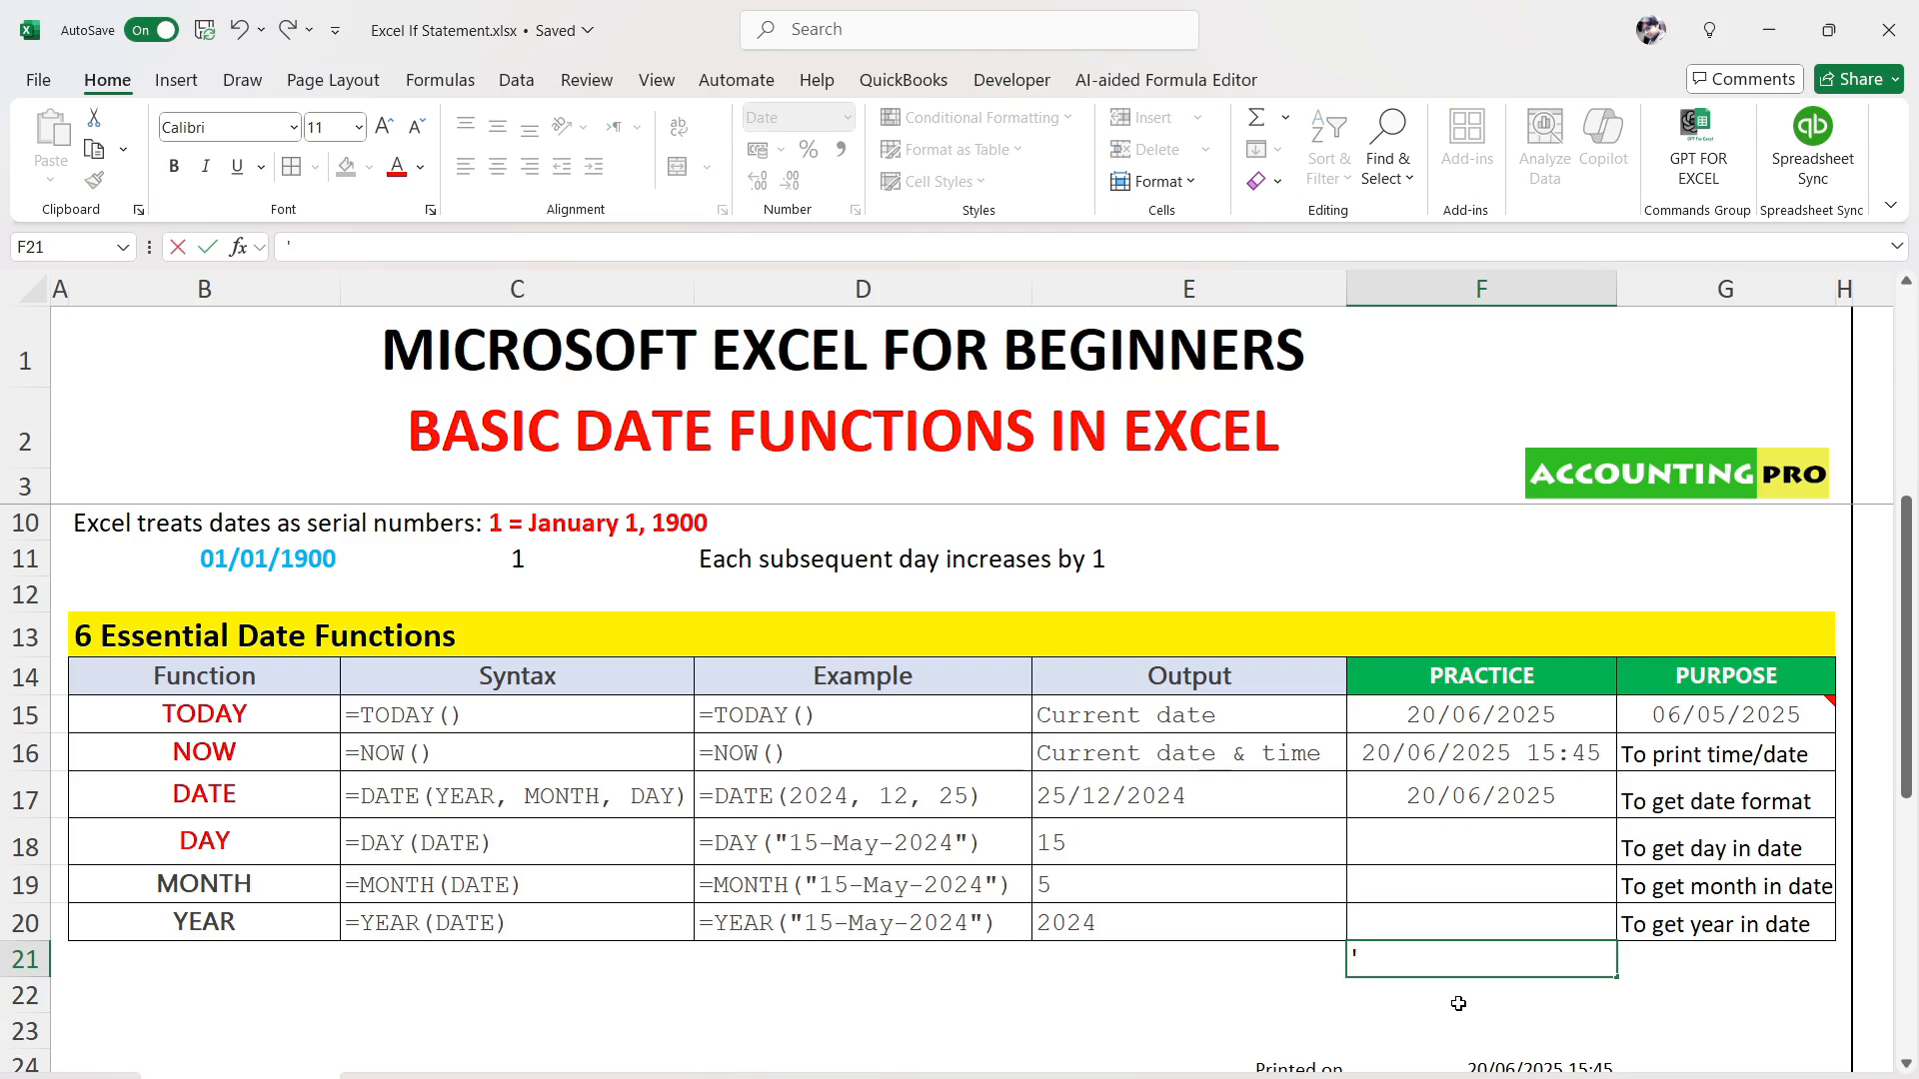
{"action": "type", "text": "1-8"}
{"action": "key", "text": "Return"}
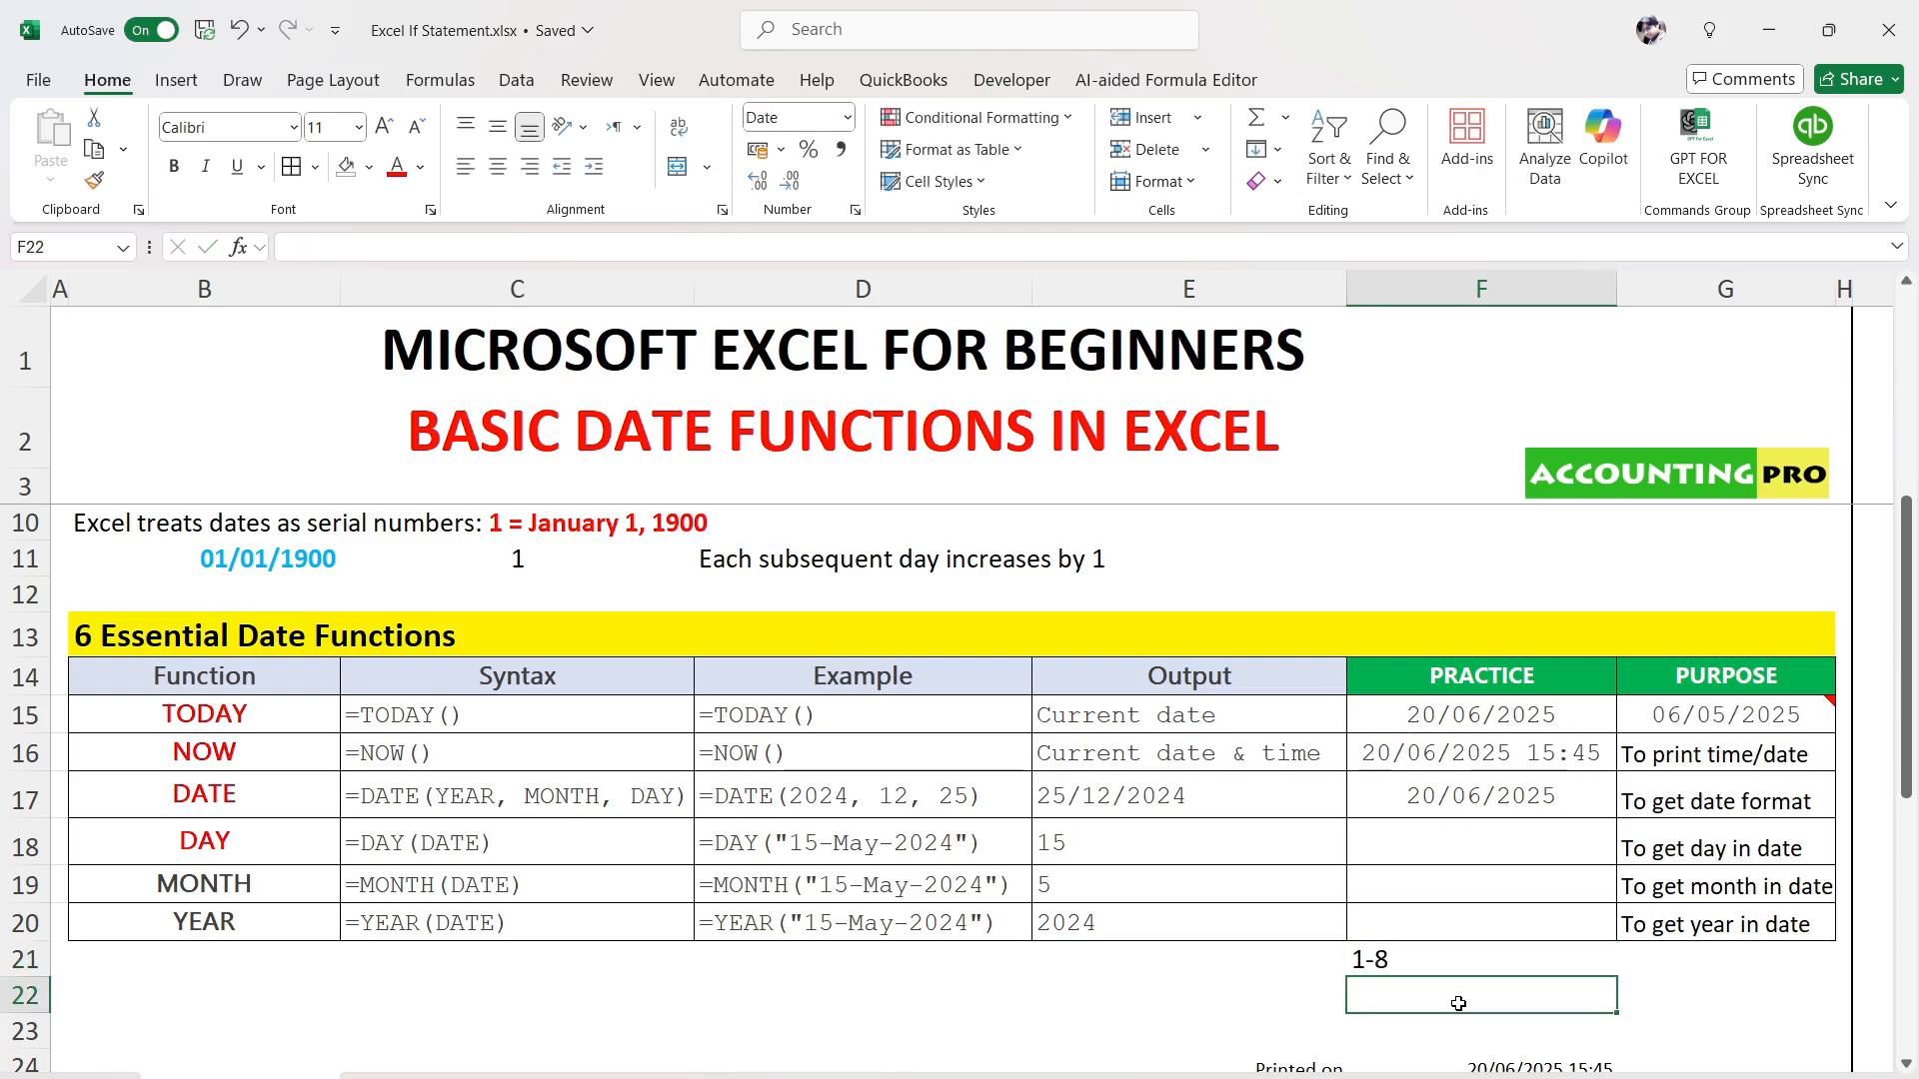
{"action": "type", "text": "'1-8"}
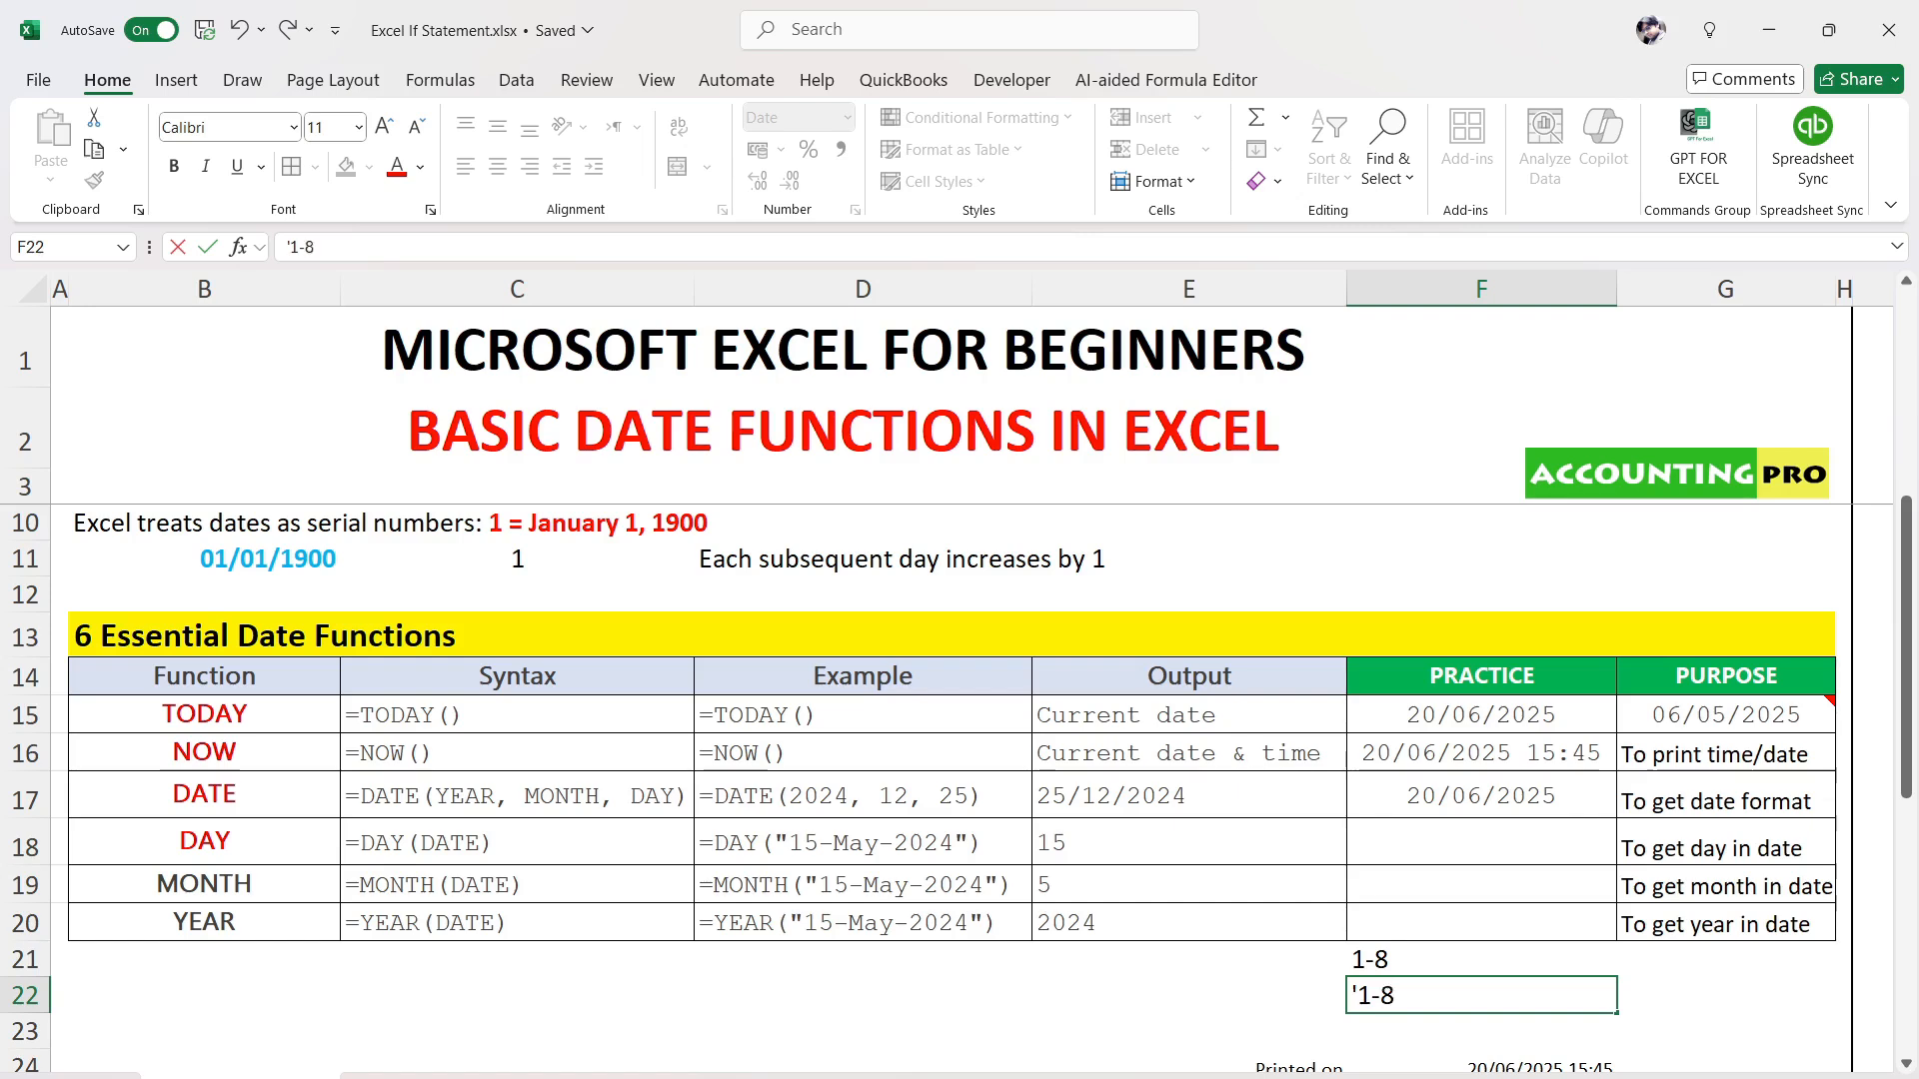
{"action": "key", "text": "Return"}
Label the two 1-8 entries by entering "month" in G21 and "date" in G22
{"action": "left_click", "coordinate": [1458, 1003]}
{"action": "key", "text": "Up"}
{"action": "key", "text": "Right"}
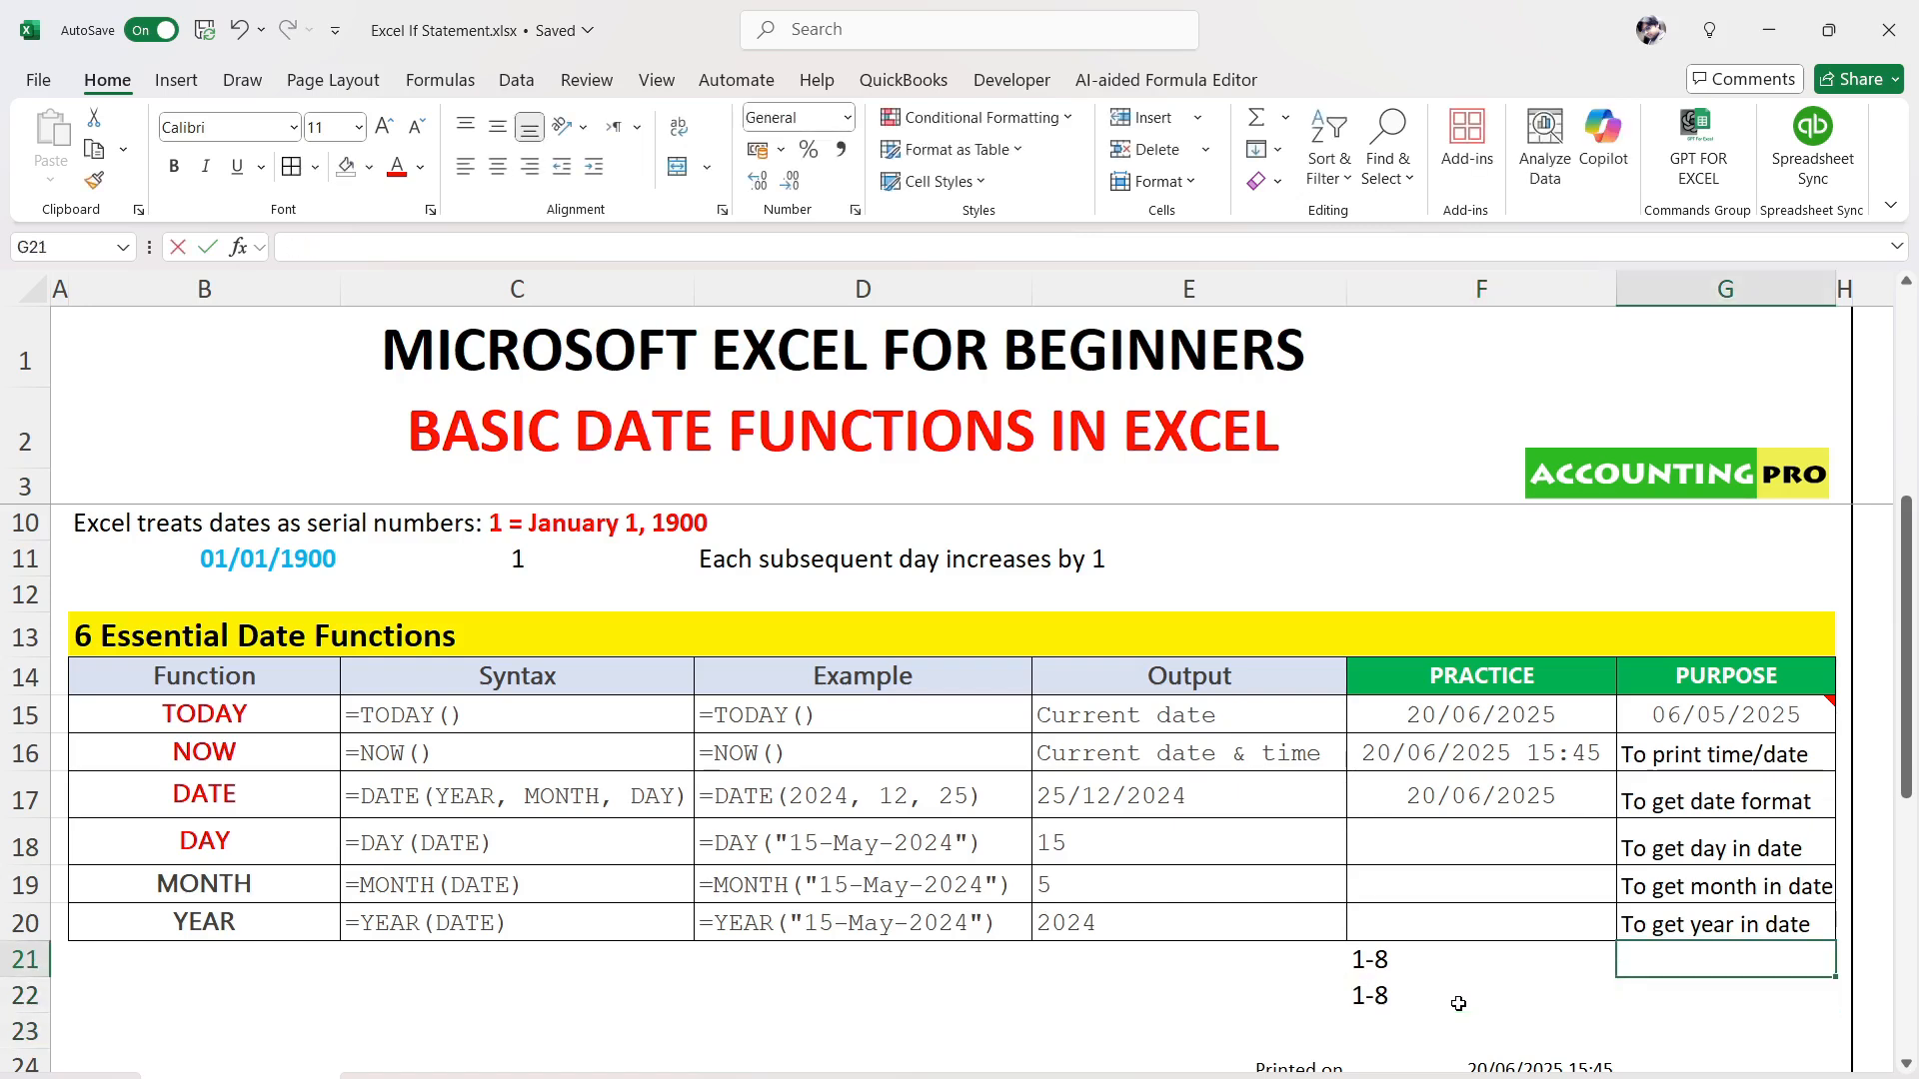
{"action": "type", "text": "month"}
{"action": "key", "text": "Return"}
{"action": "type", "text": "date"}
{"action": "key", "text": "Return"}
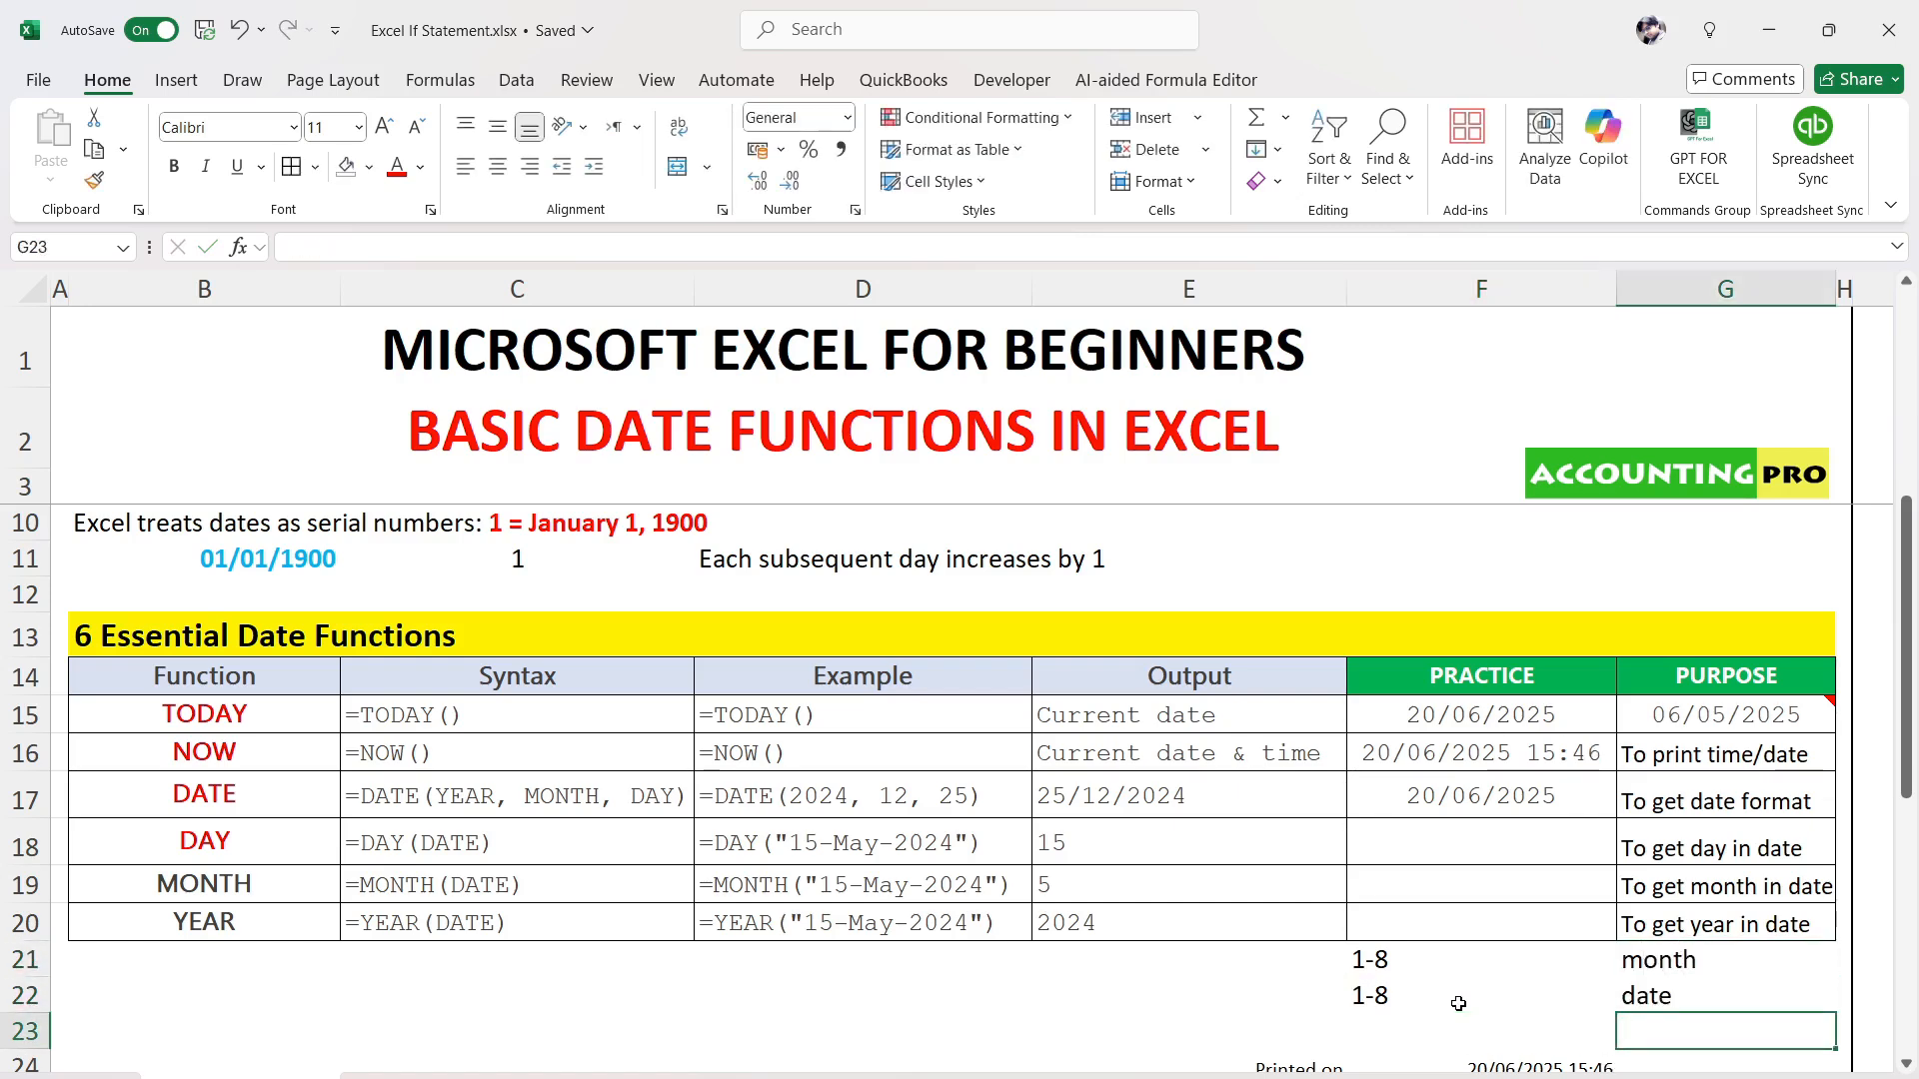
Enter the date 05/04/2025 in cell E21, beside the 1-8 entry labelled month
{"action": "key", "text": "Up"}
{"action": "key", "text": "Left"}
{"action": "key", "text": "Left"}
{"action": "key", "text": "Up"}
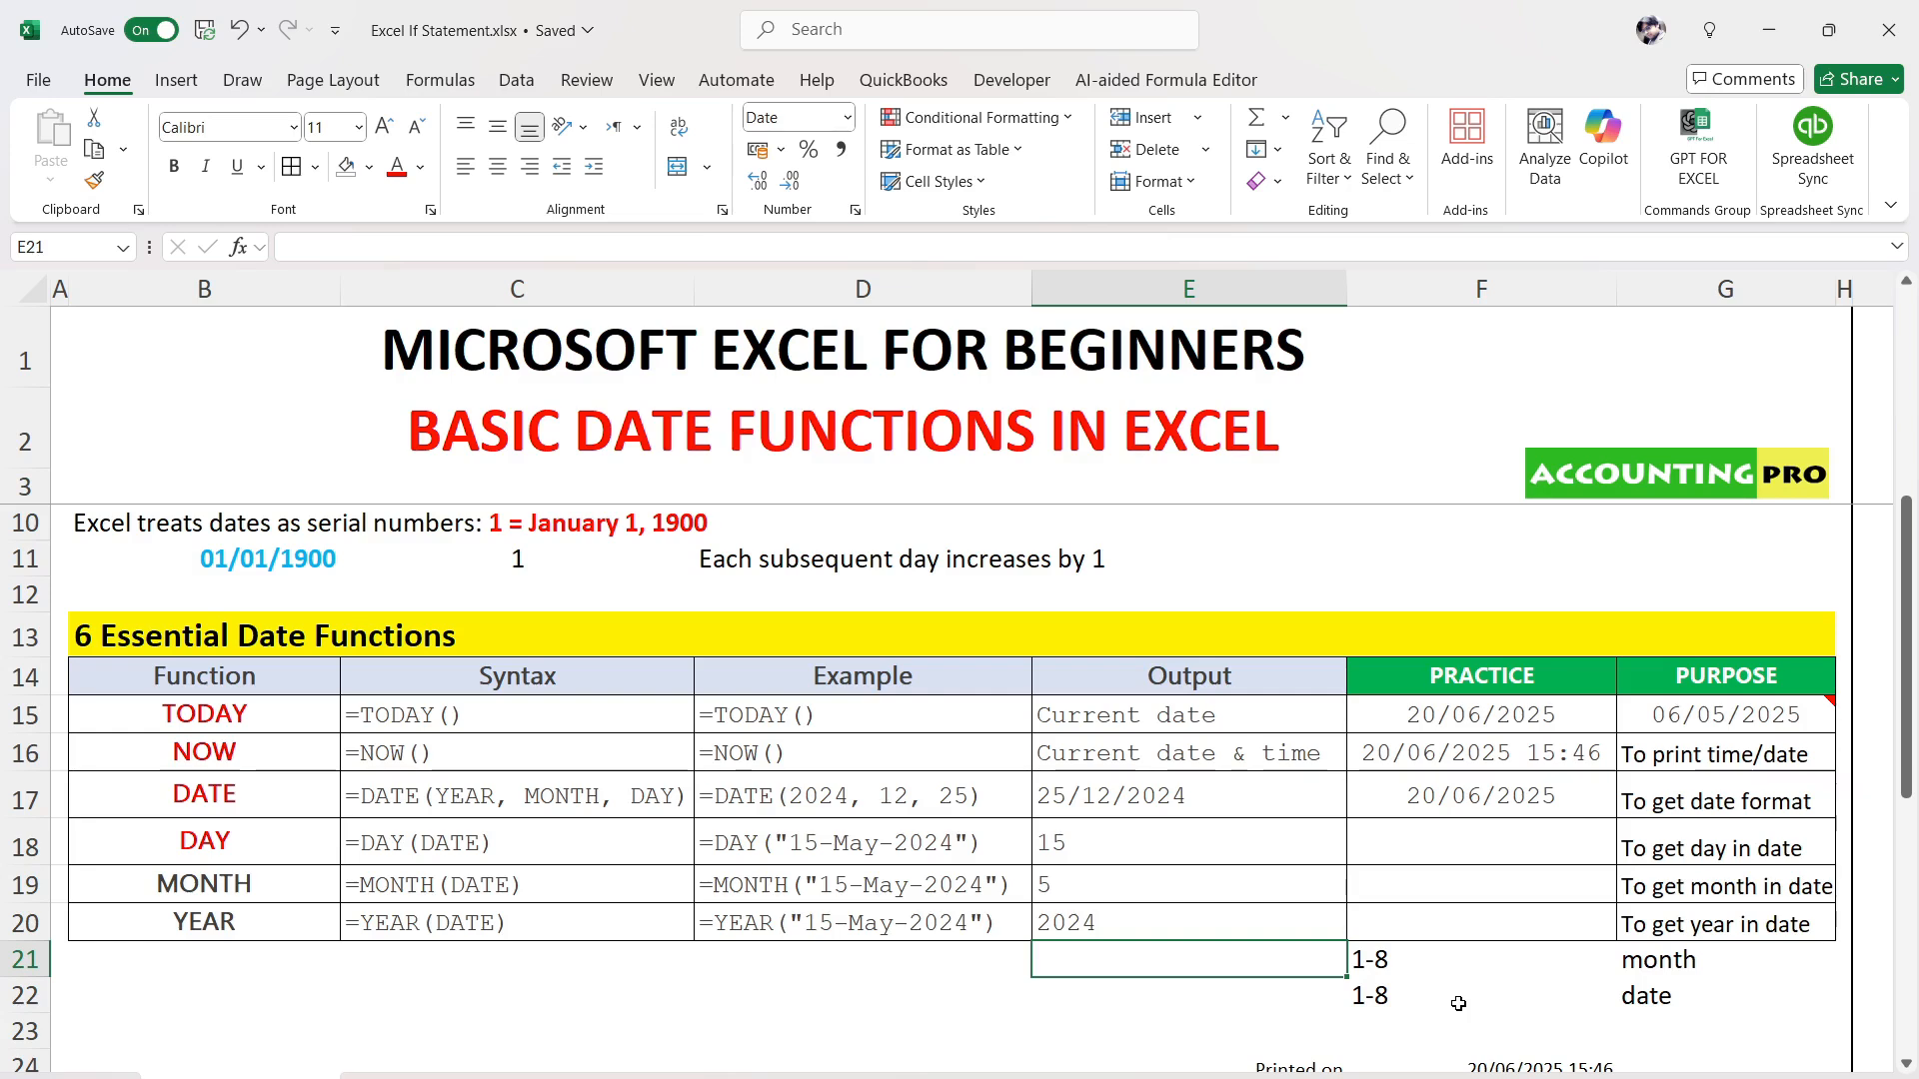
{"action": "type", "text": "05/04/"}
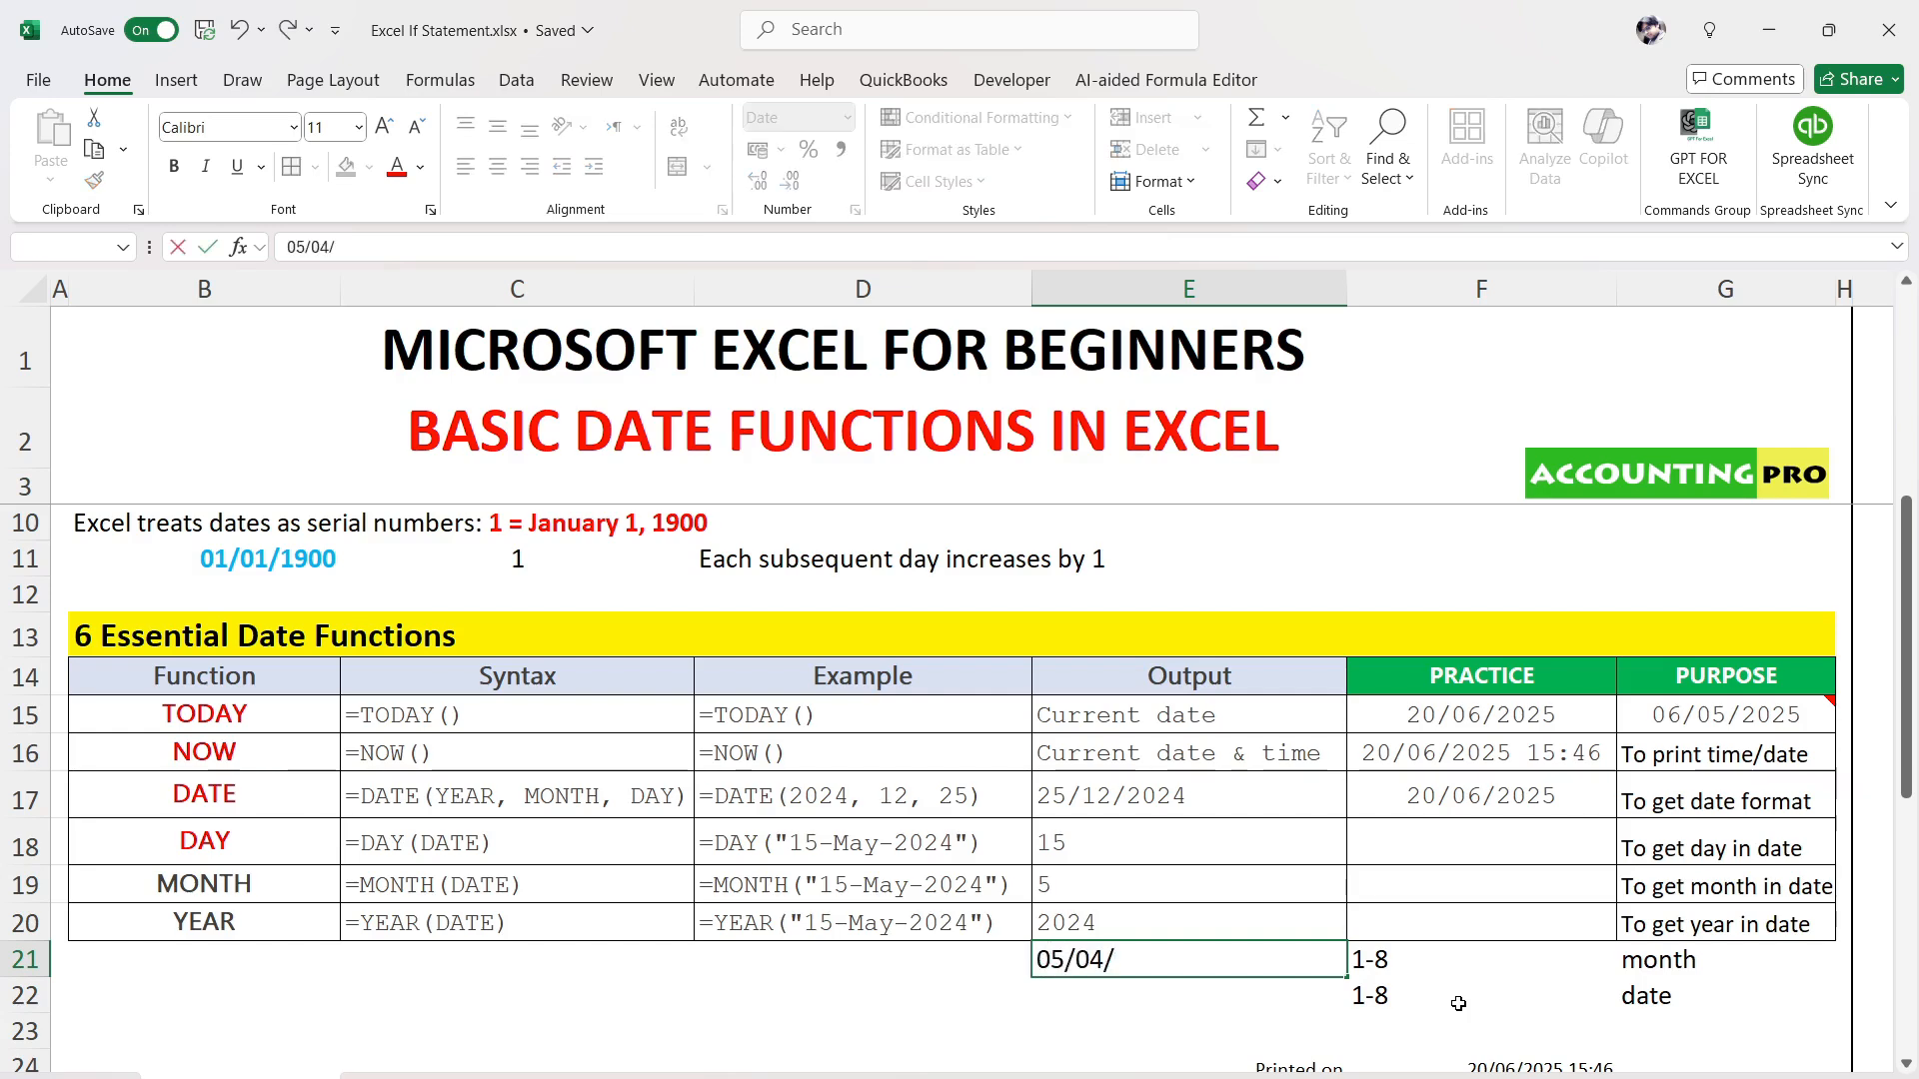
{"action": "type", "text": "2025"}
{"action": "key", "text": "Return"}
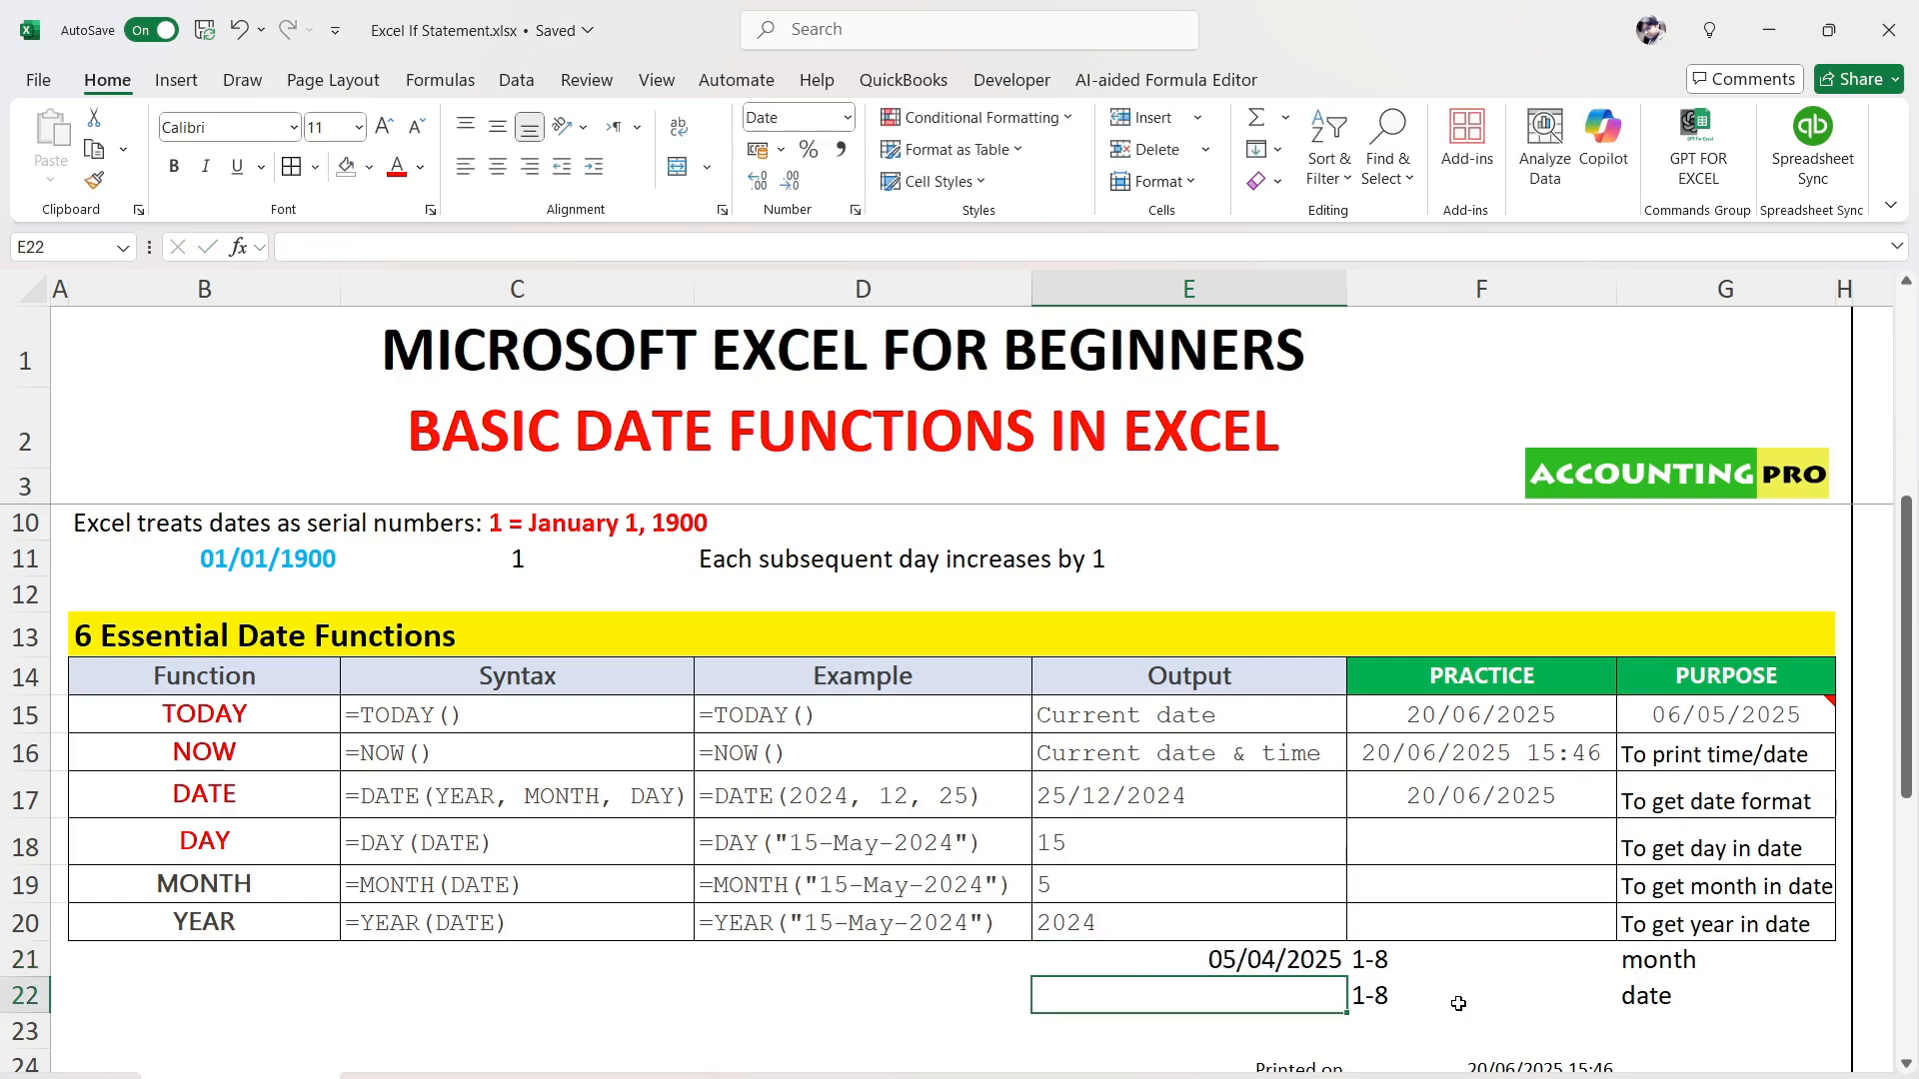
Enter the date 04/05/2025 in cell E22 and compare it with the date in E21
{"action": "key", "text": "Up"}
{"action": "key", "text": "Down"}
{"action": "type", "text": "04/05"}
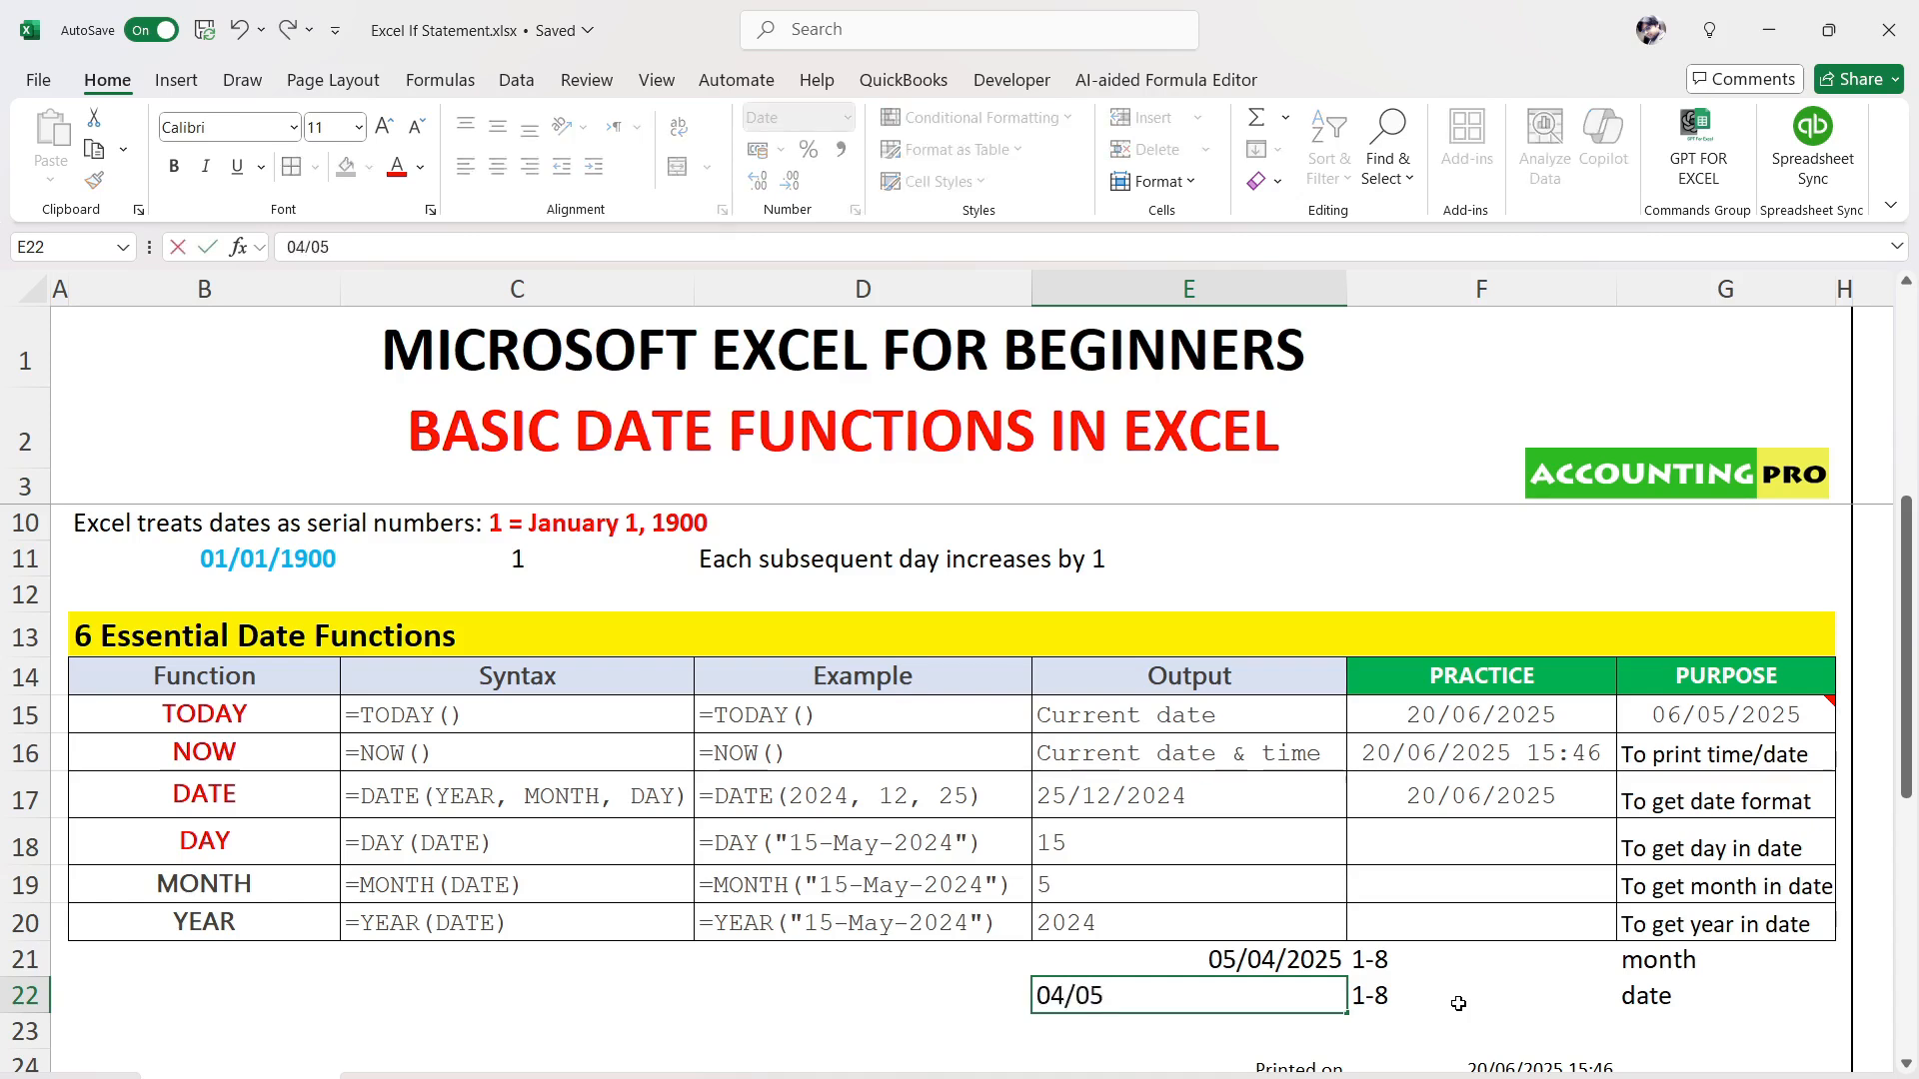
{"action": "type", "text": "/2025"}
{"action": "key", "text": "Return"}
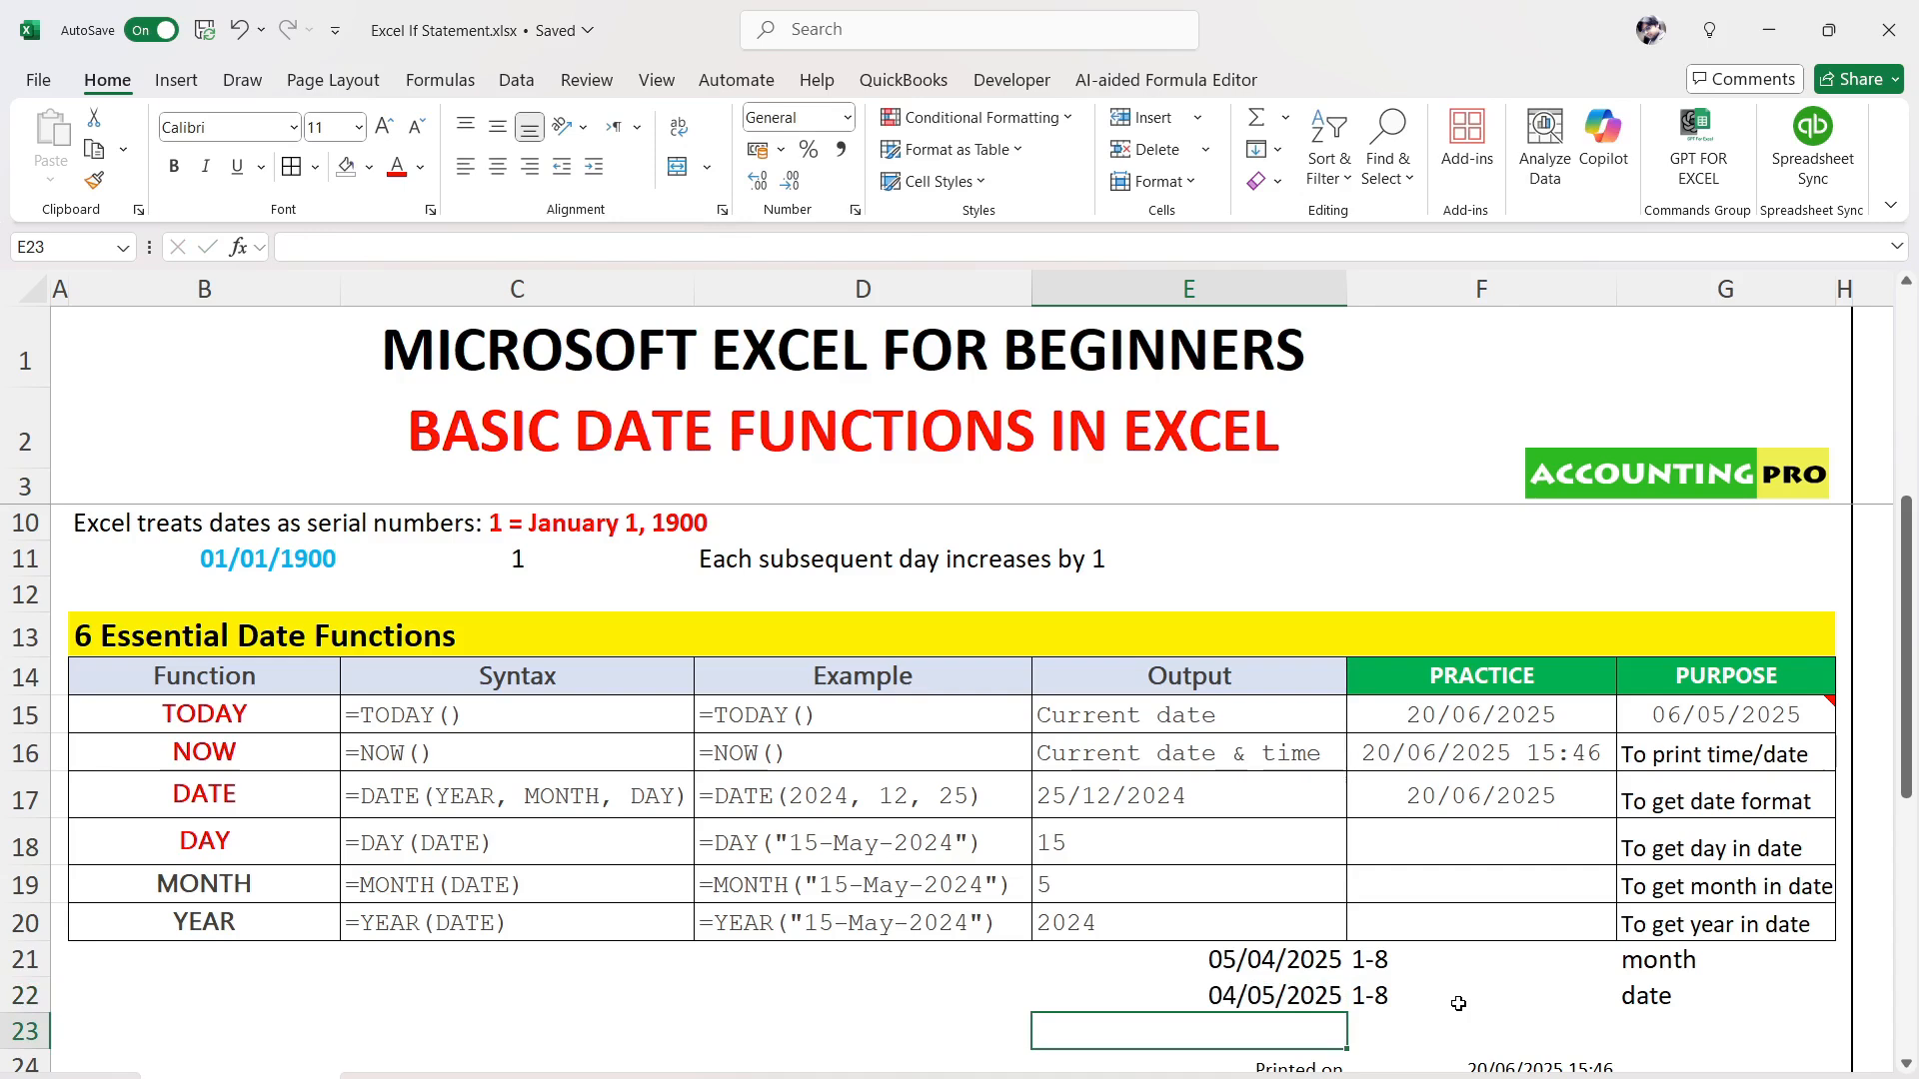
{"action": "key", "text": "Up"}
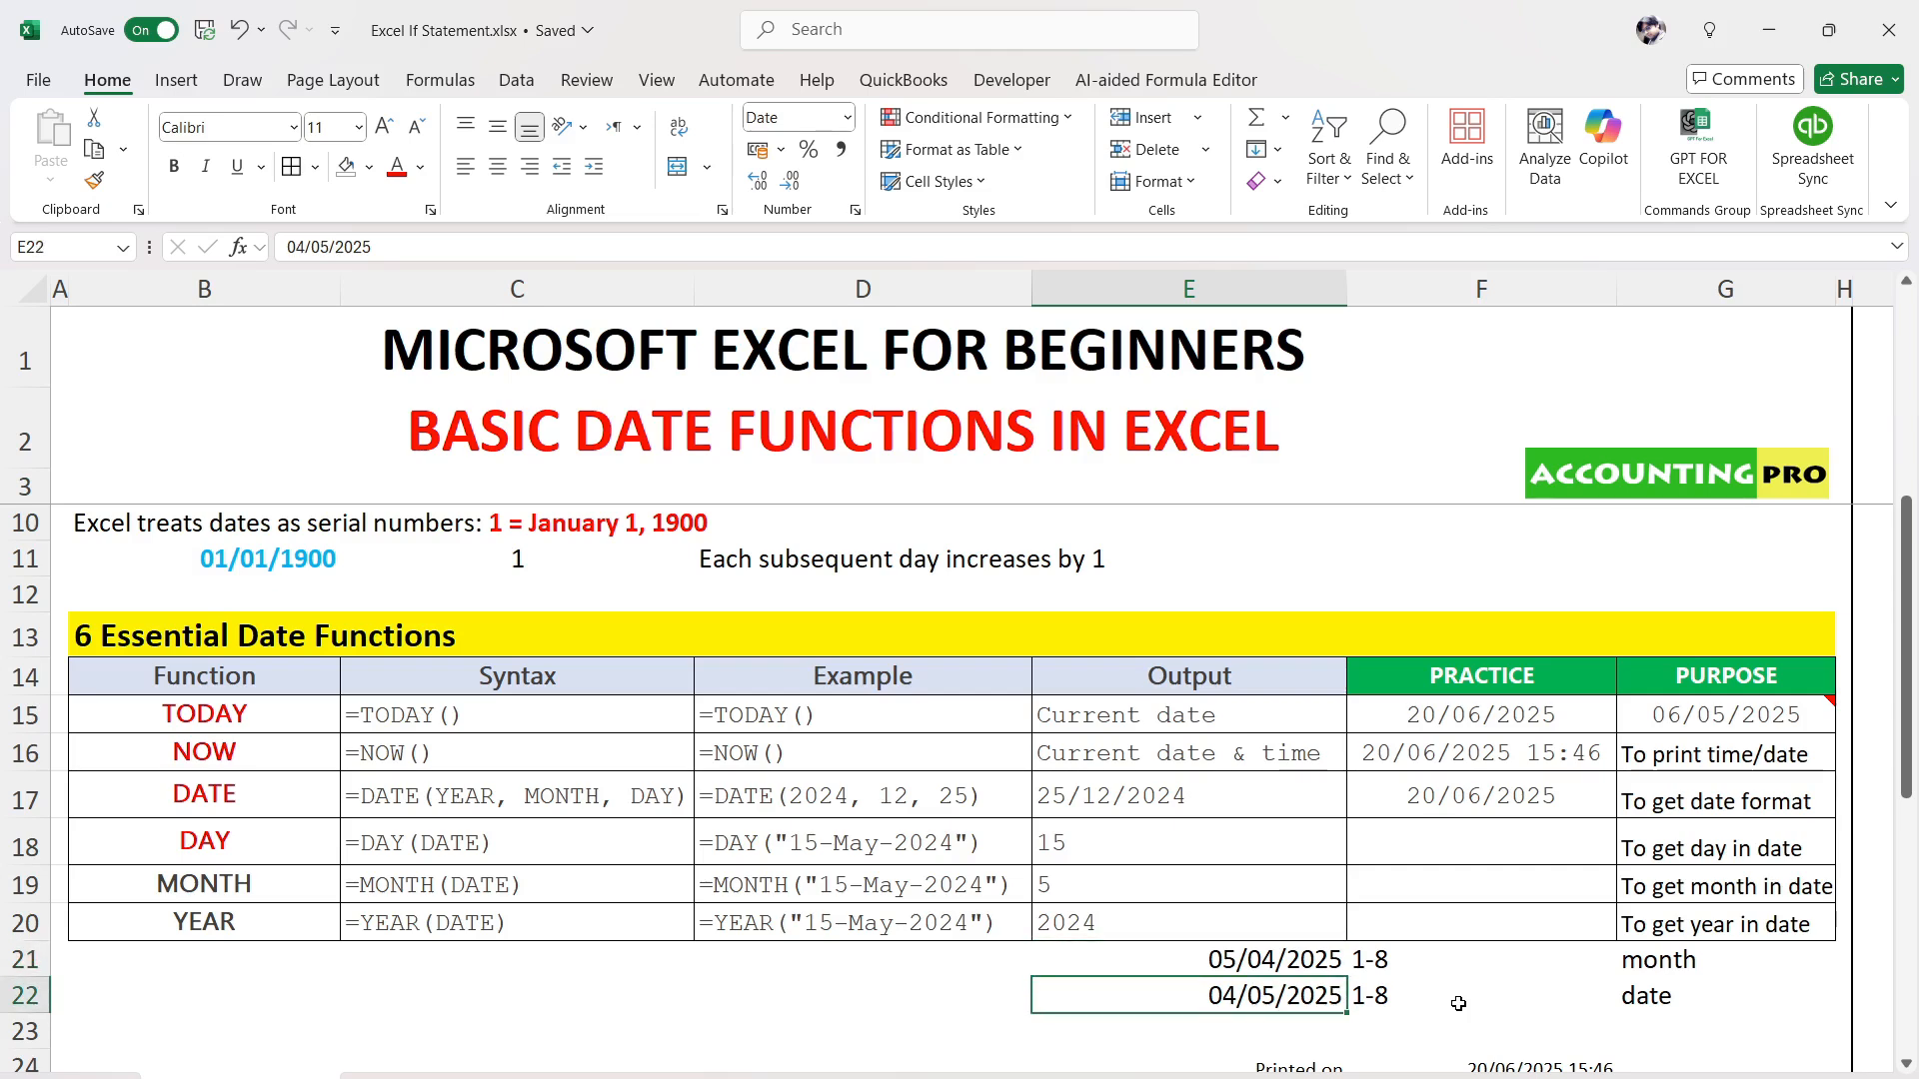
{"action": "key", "text": "Up"}
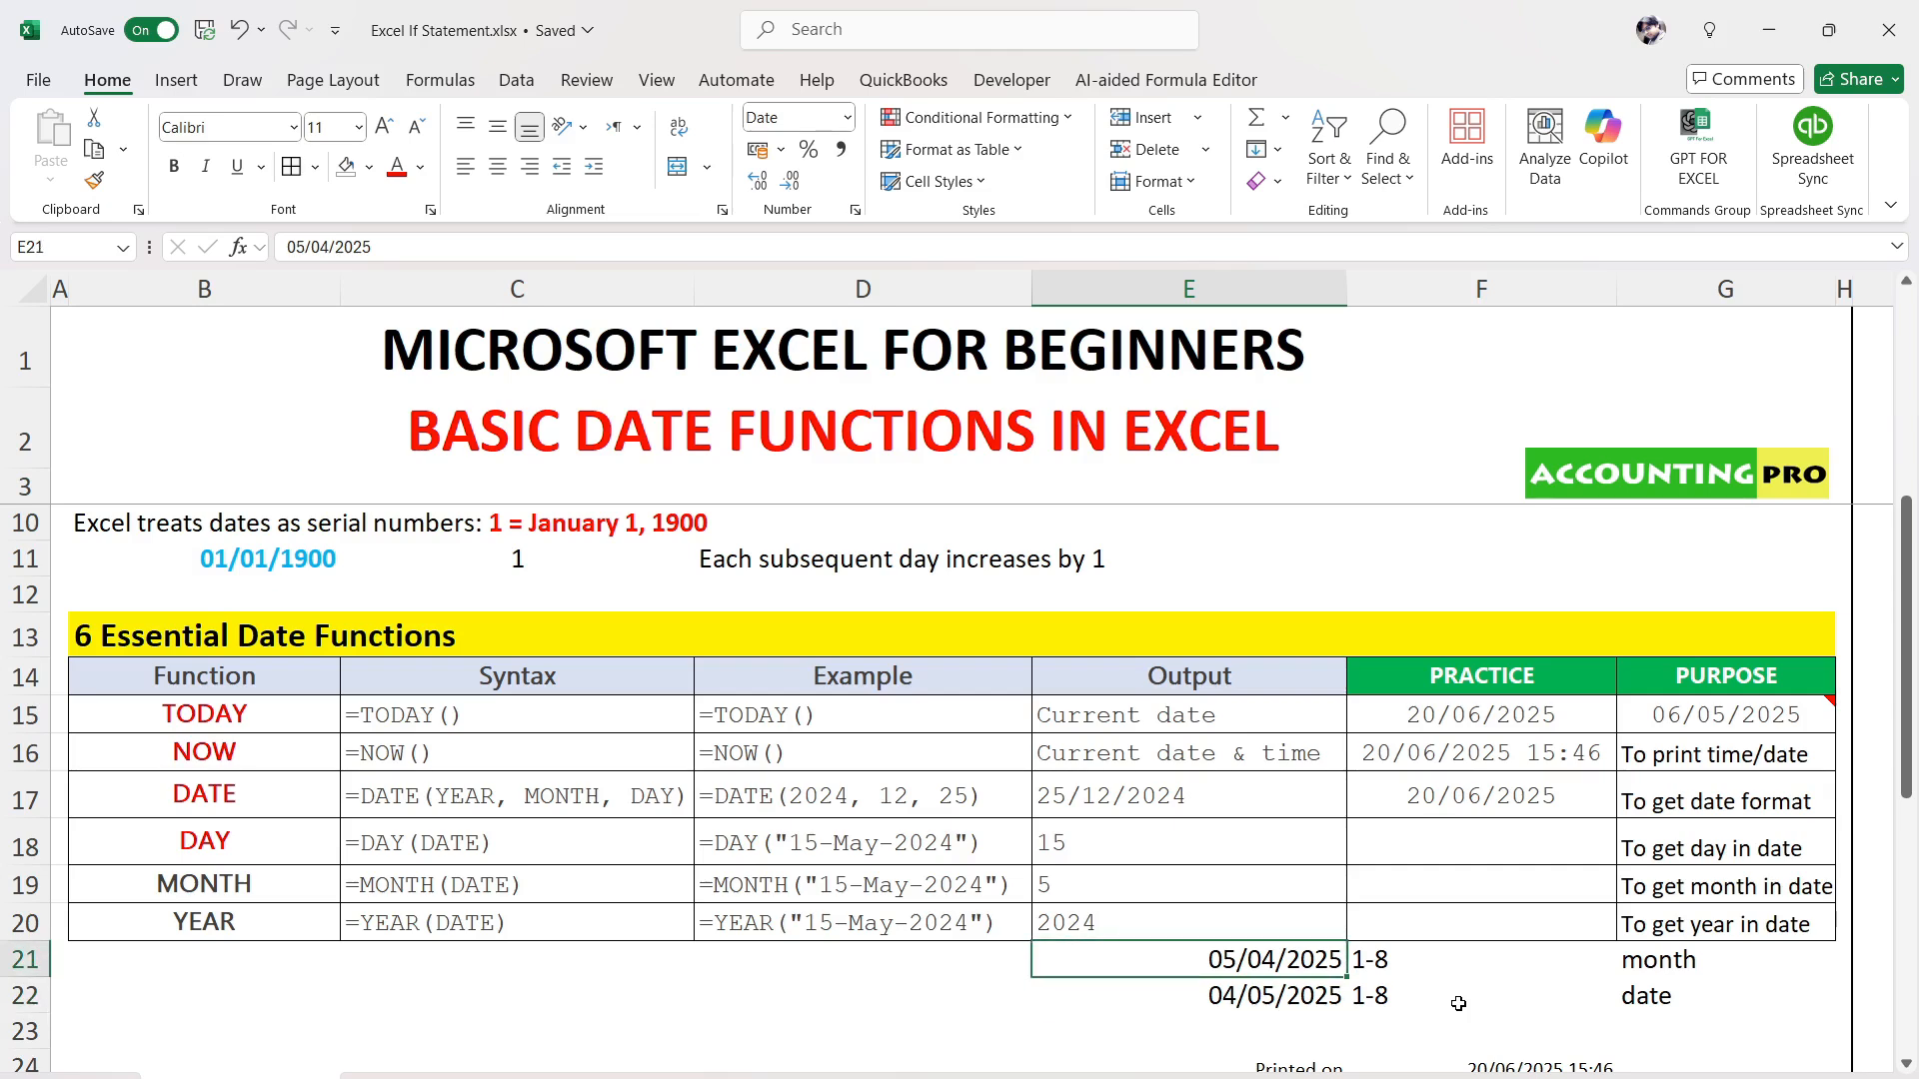
{"action": "key", "text": "Down"}
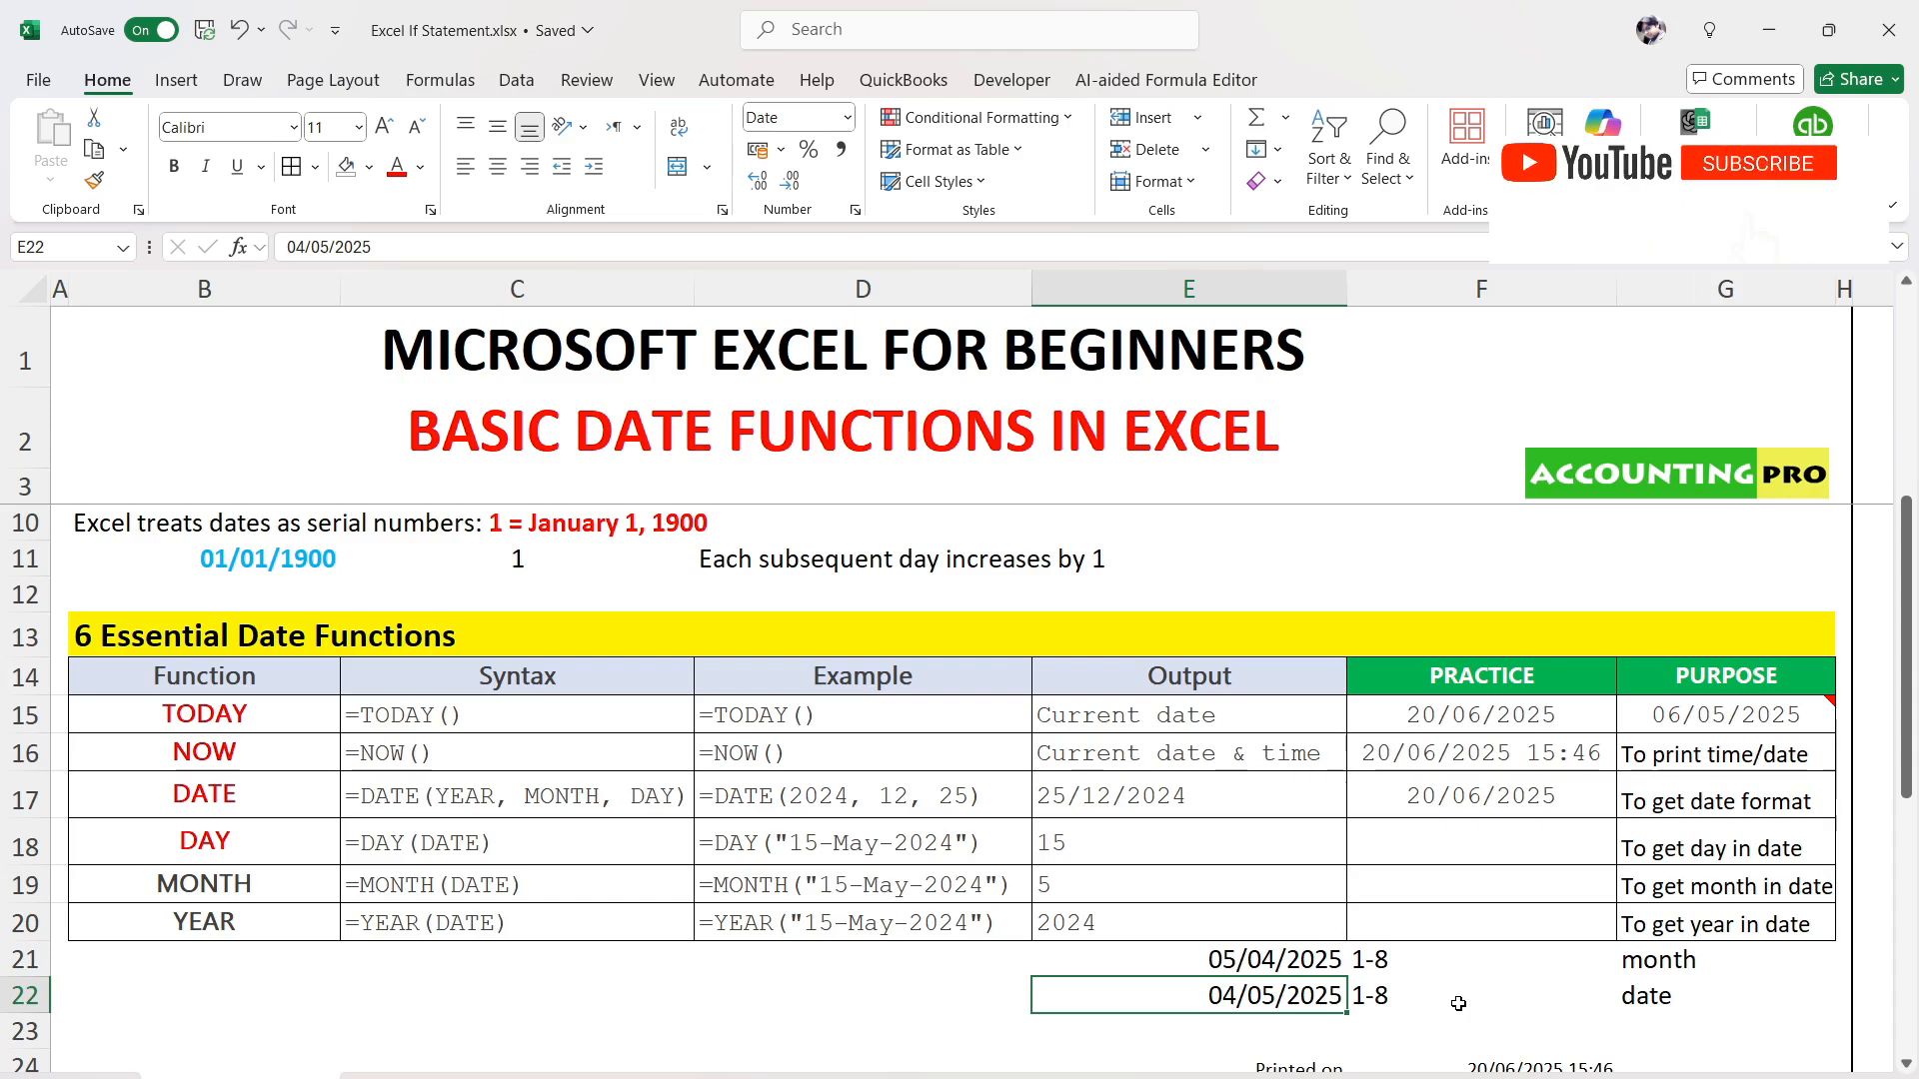
Enter the format label DD/MM/YYYY in D21, beside the first sample date
{"action": "key", "text": "Left"}
{"action": "key", "text": "Up"}
{"action": "type", "text": "DD"}
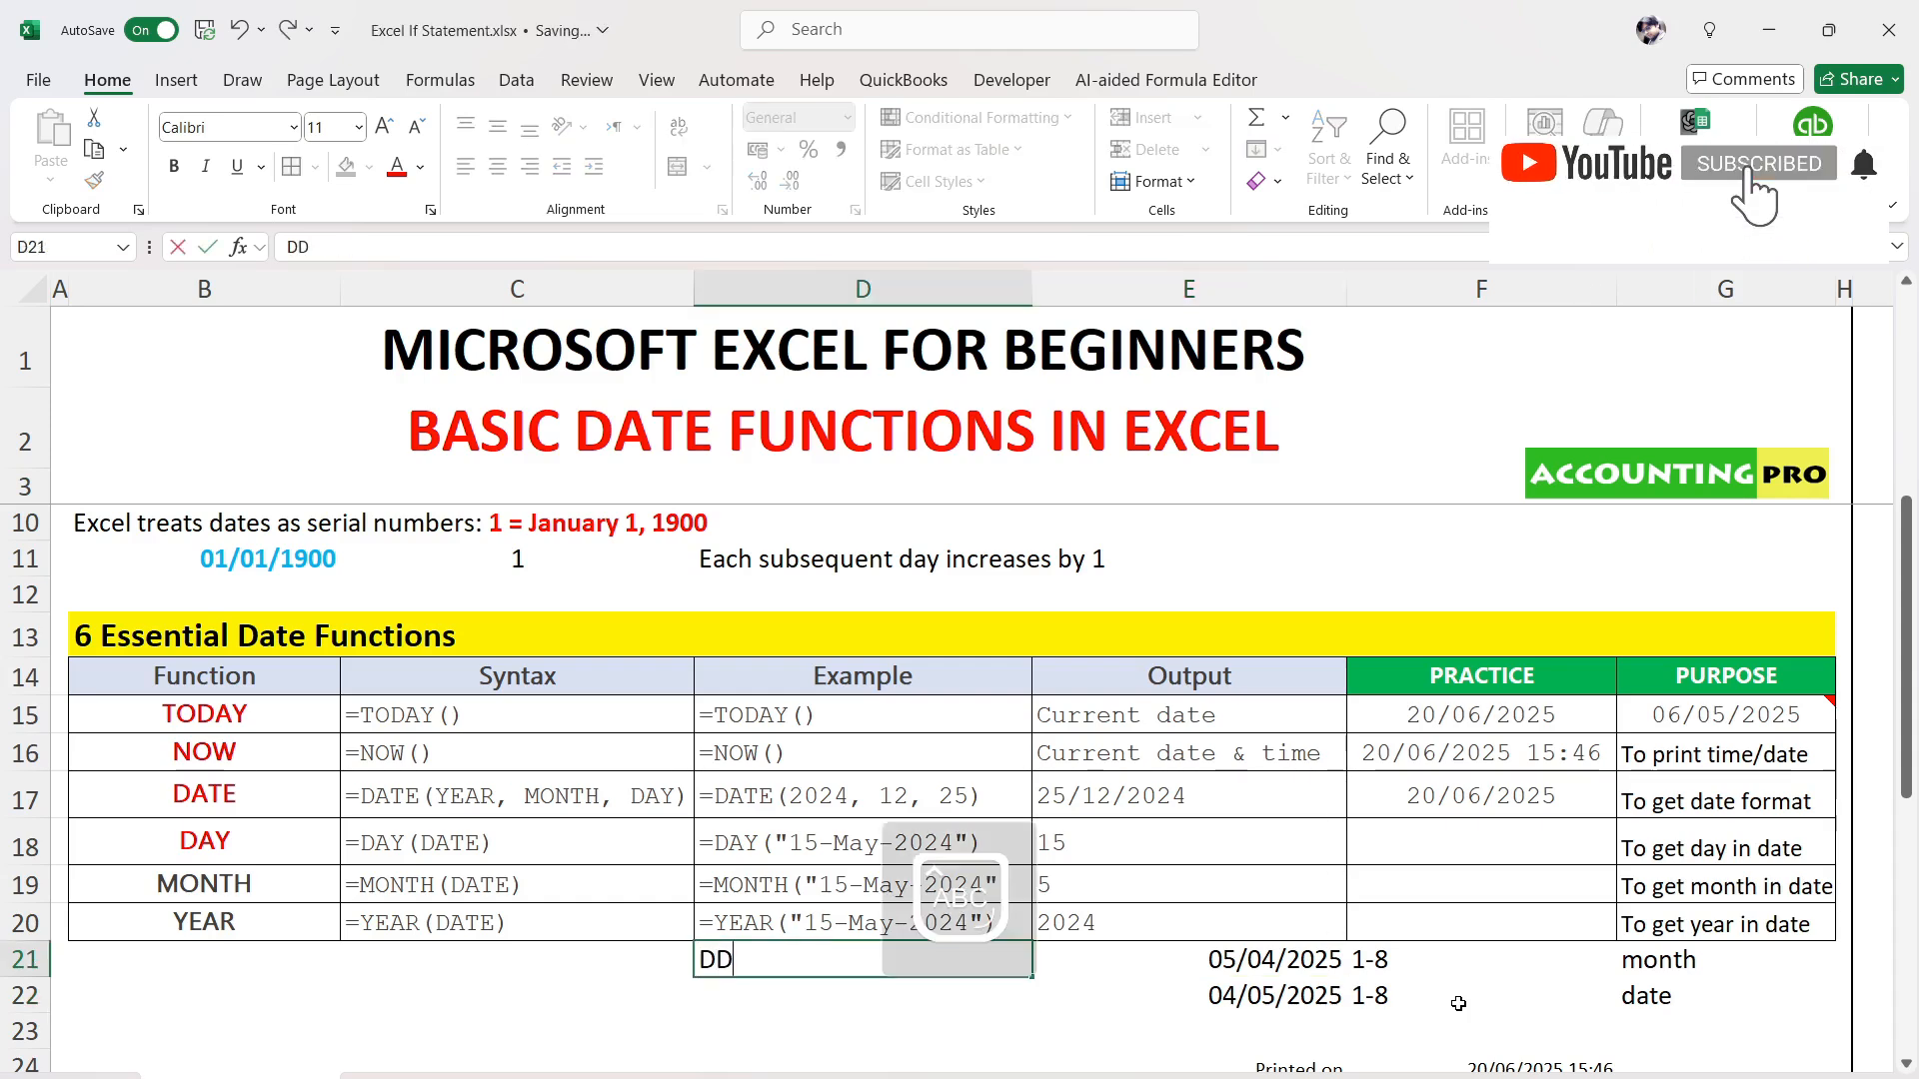
{"action": "type", "text": "/MM/YYY"}
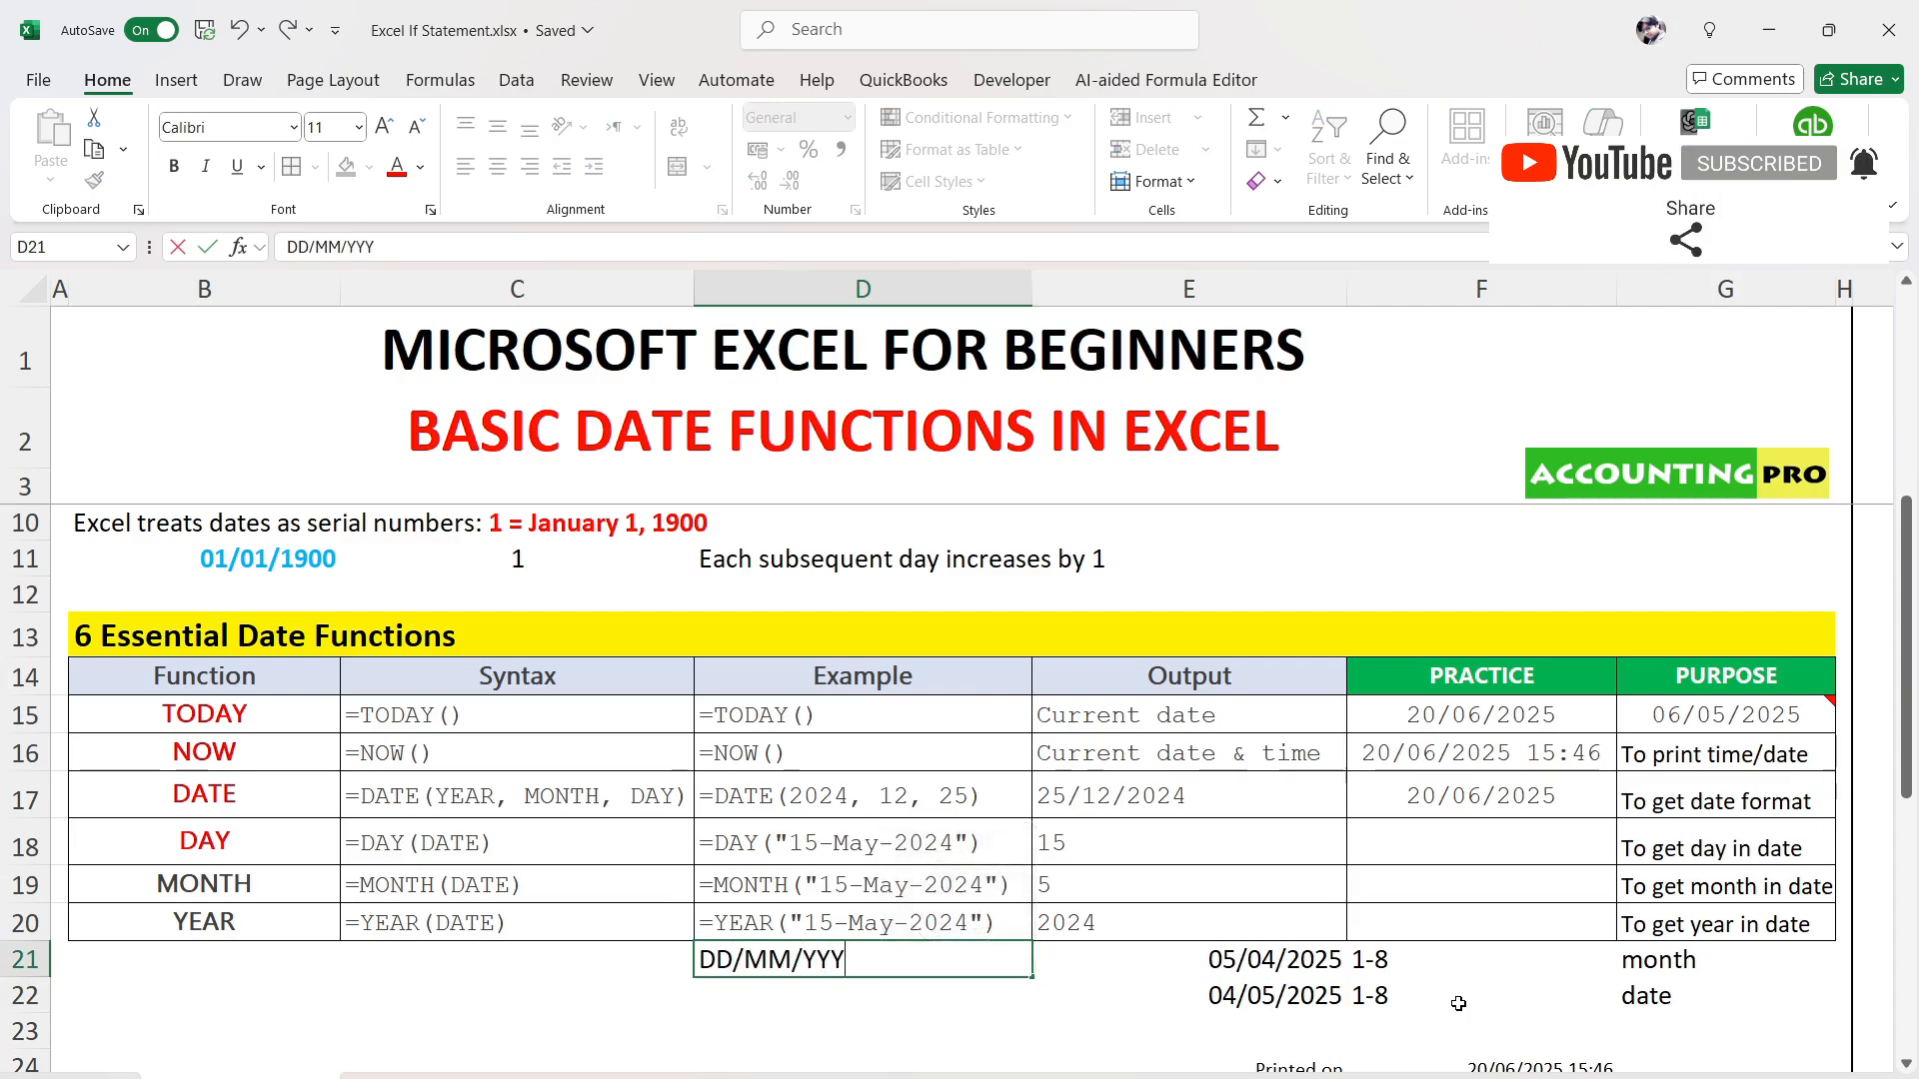
{"action": "type", "text": "Y"}
{"action": "key", "text": "Return"}
Enter the format label MM/DD/YYYY in D22, beside the second sample date
{"action": "type", "text": "M"}
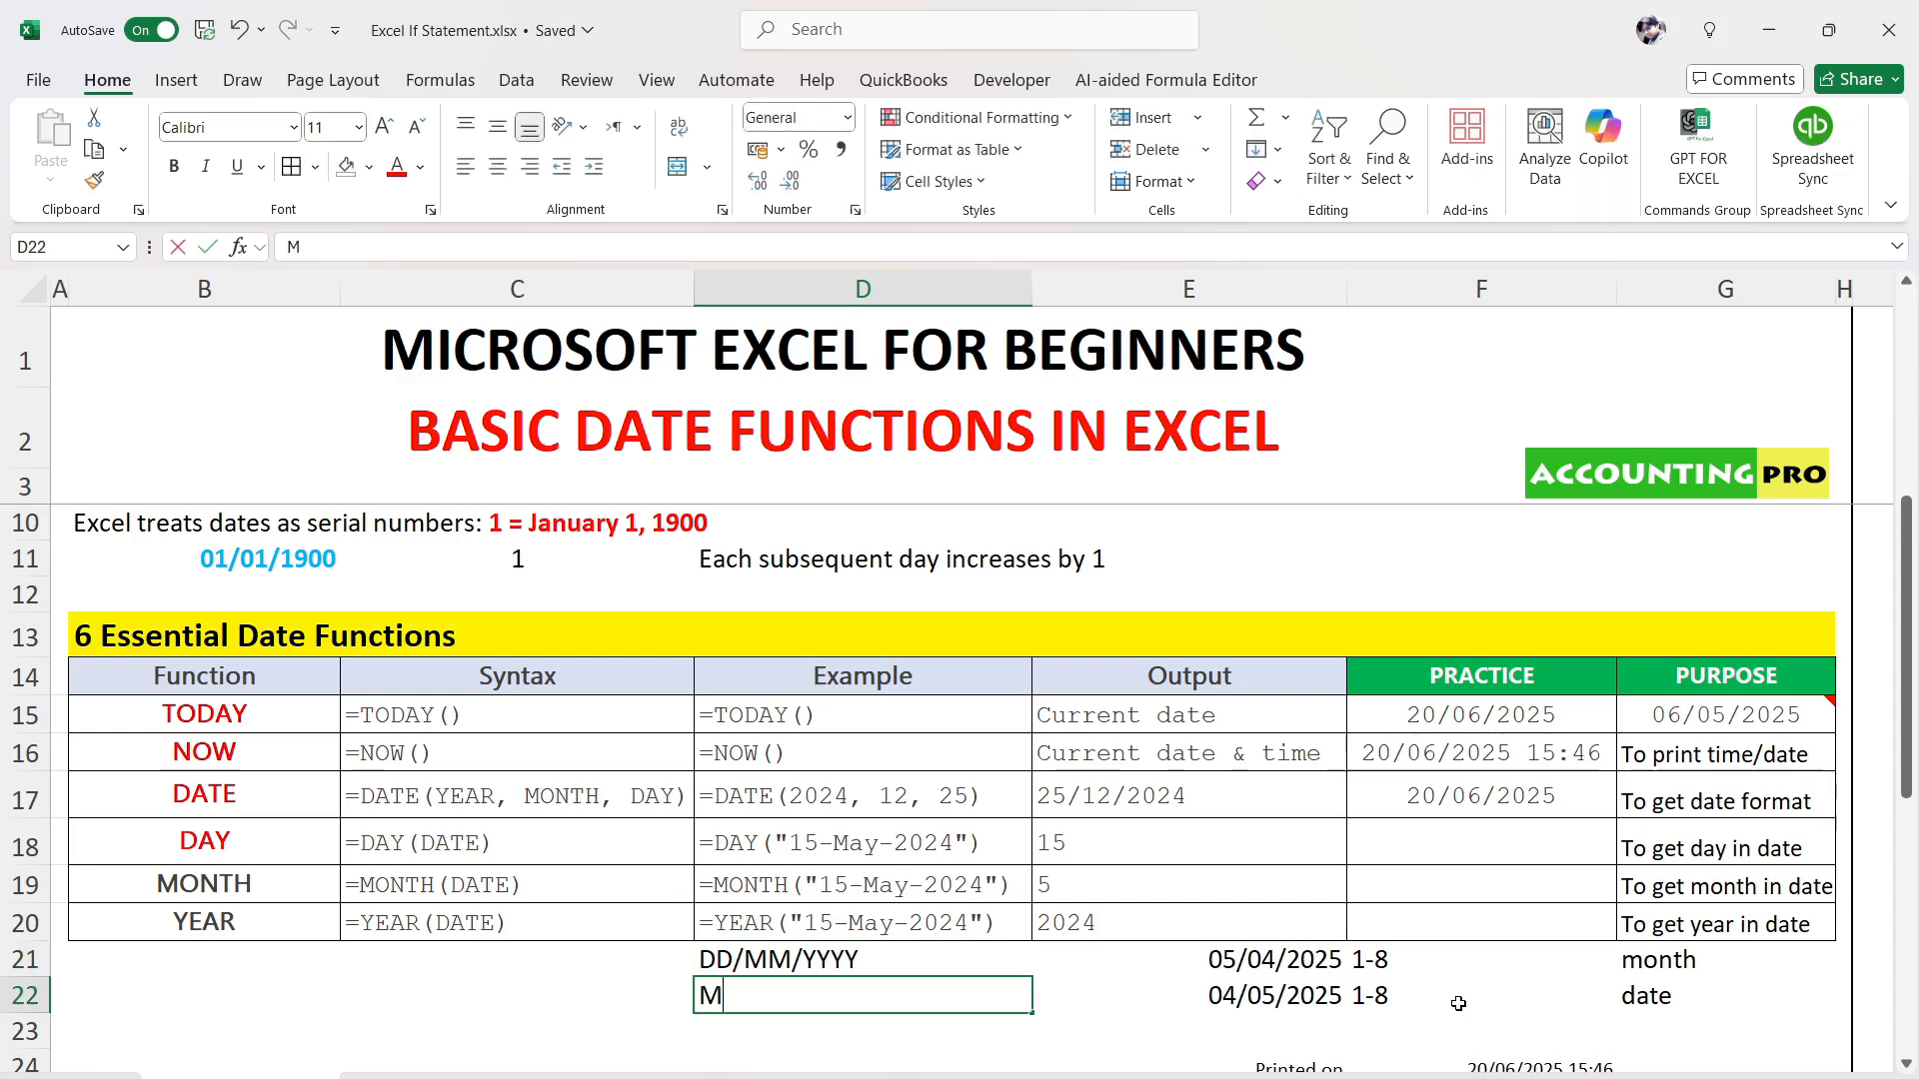
{"action": "type", "text": "M/DD/"}
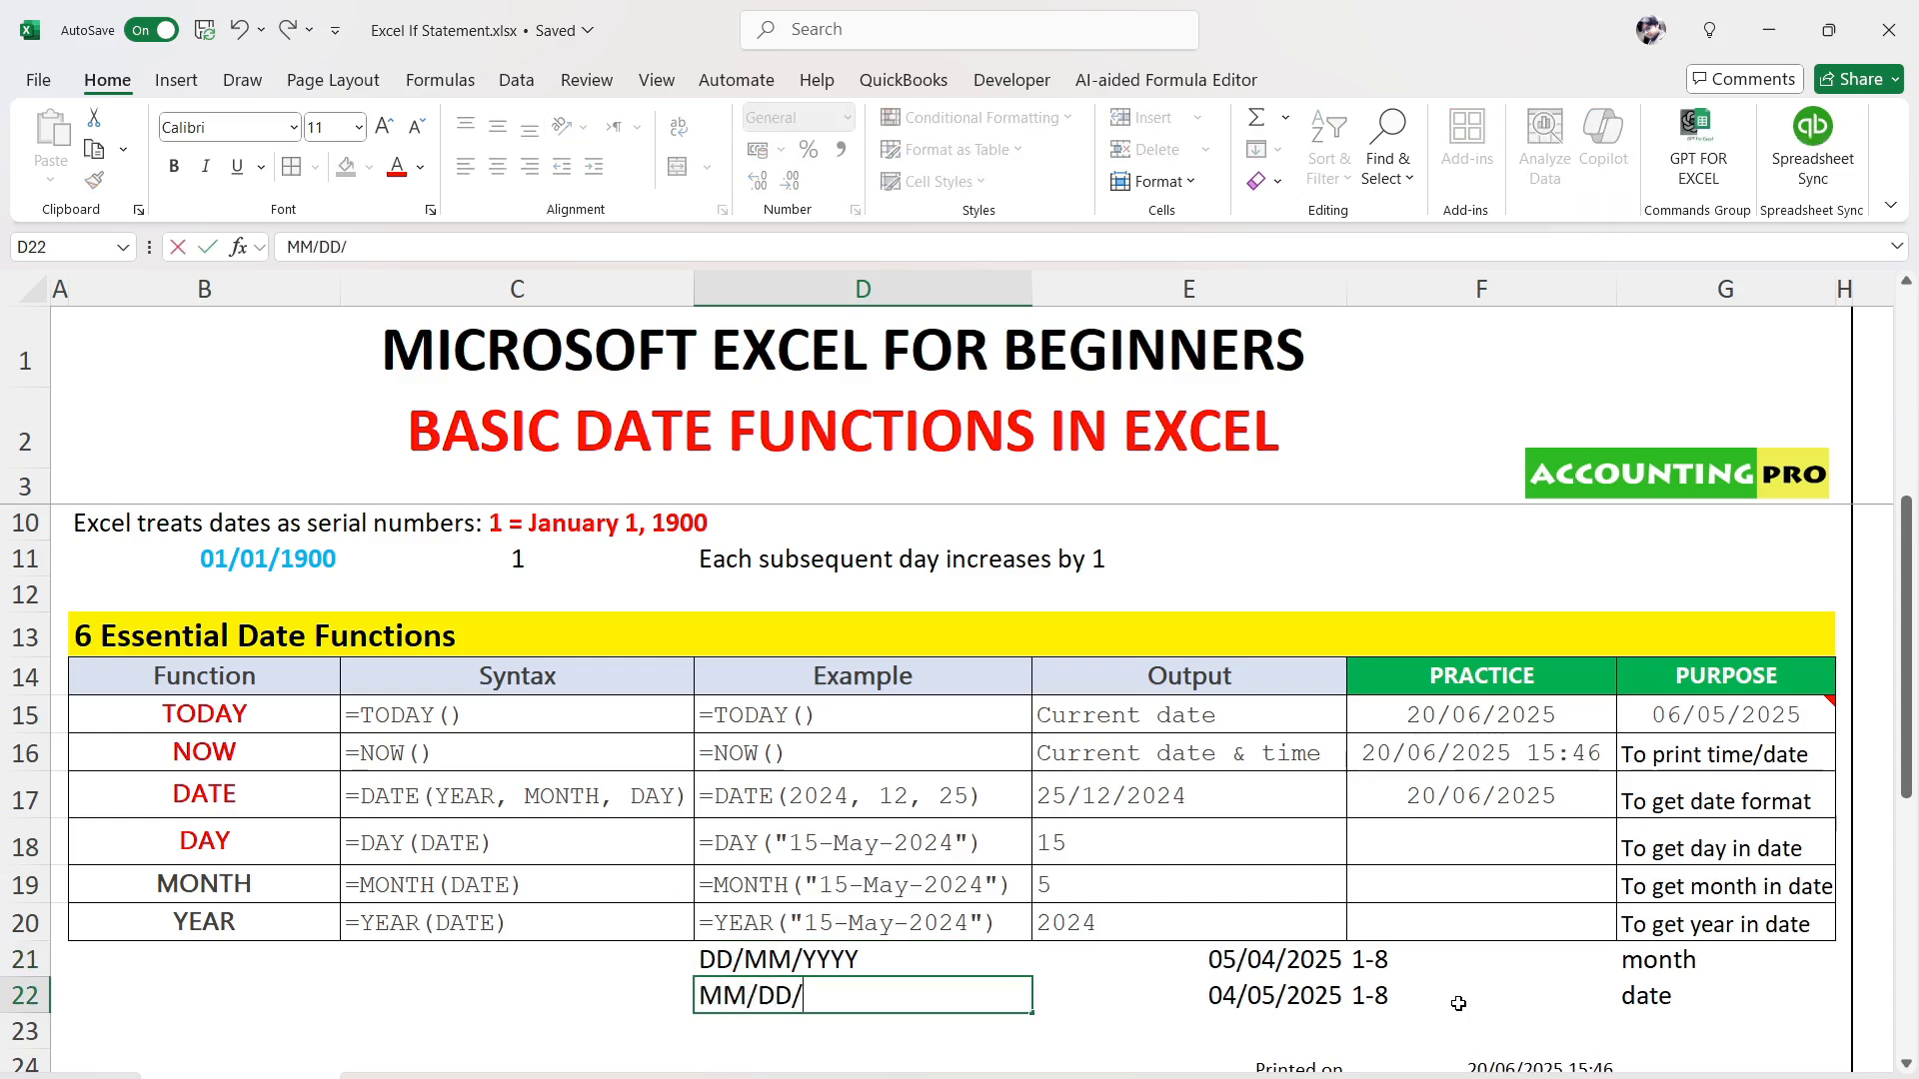
{"action": "type", "text": "YYYY"}
{"action": "key", "text": "Return"}
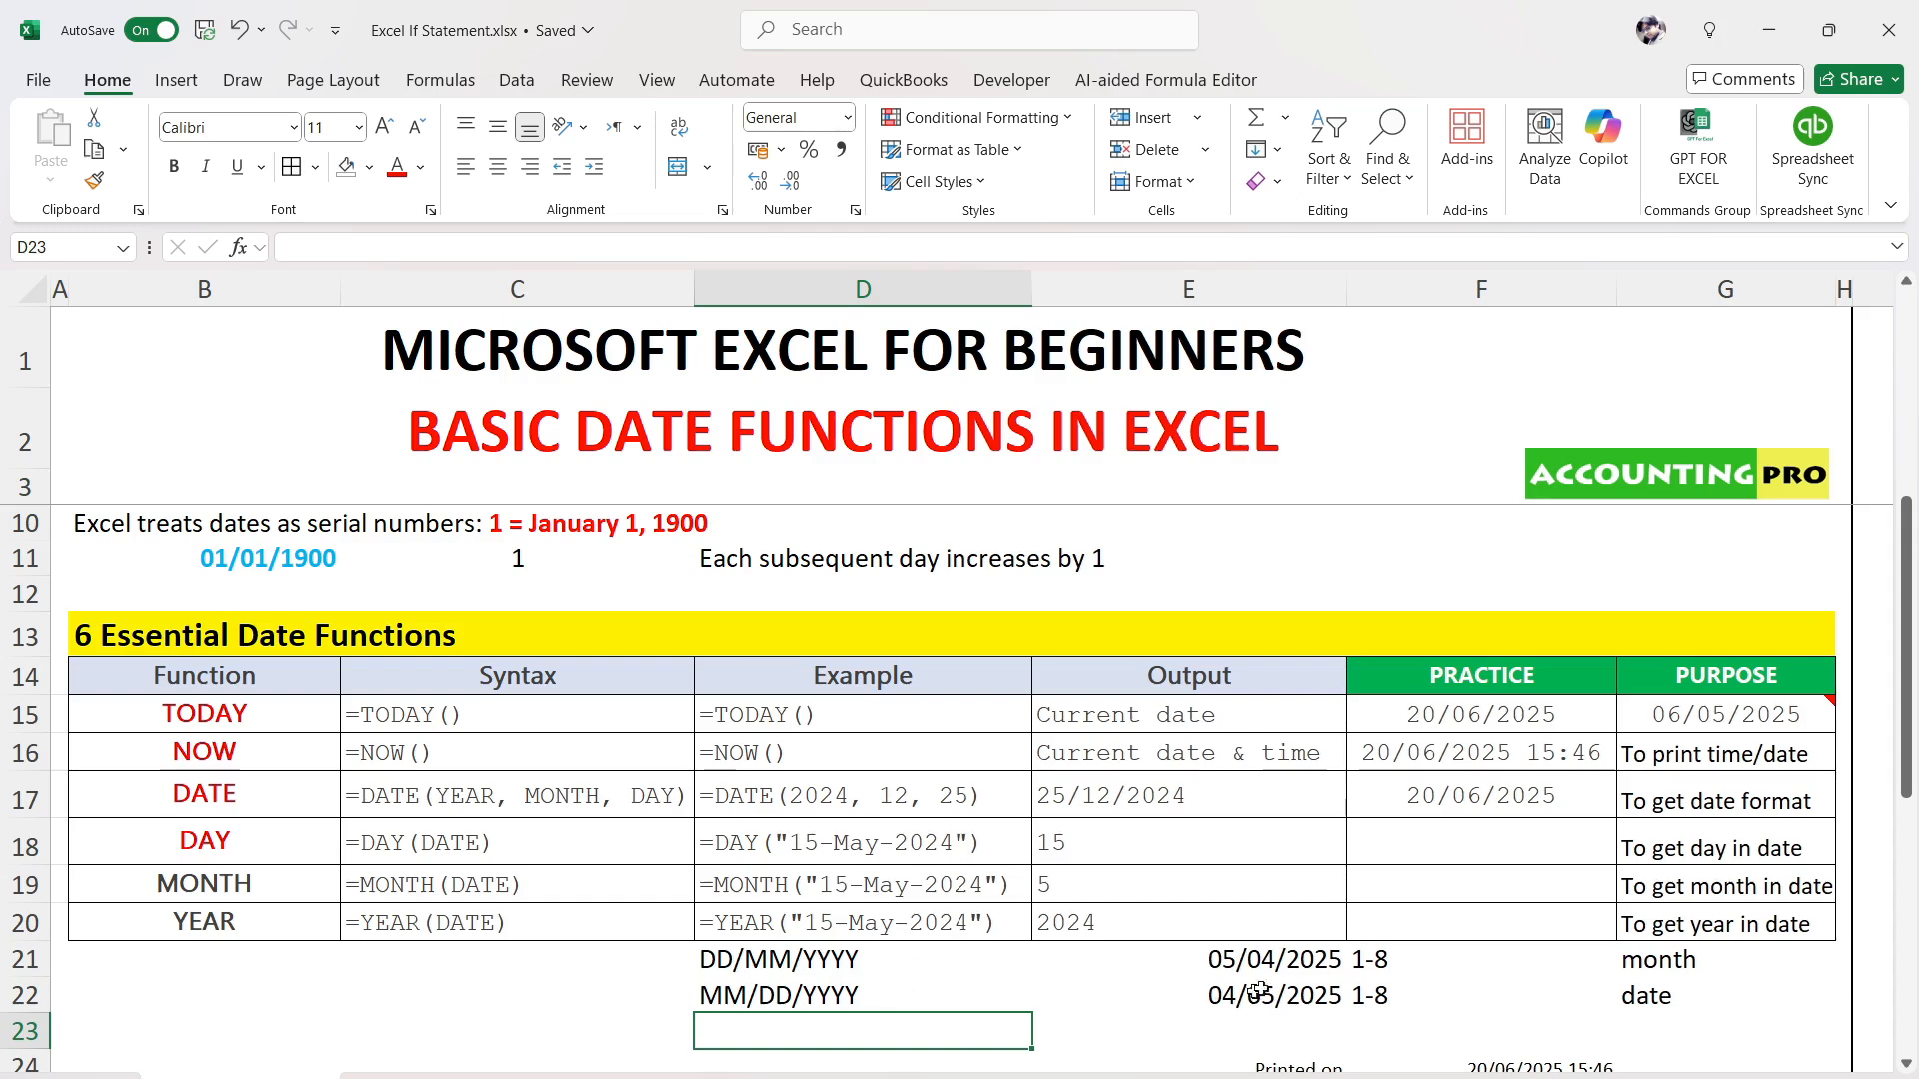
Compare the sample dates in E21:E22 with their format labels and clear the labels from D21:D22
{"action": "left_click_drag", "start_coordinate": [1279, 969], "coordinate": [1264, 995]}
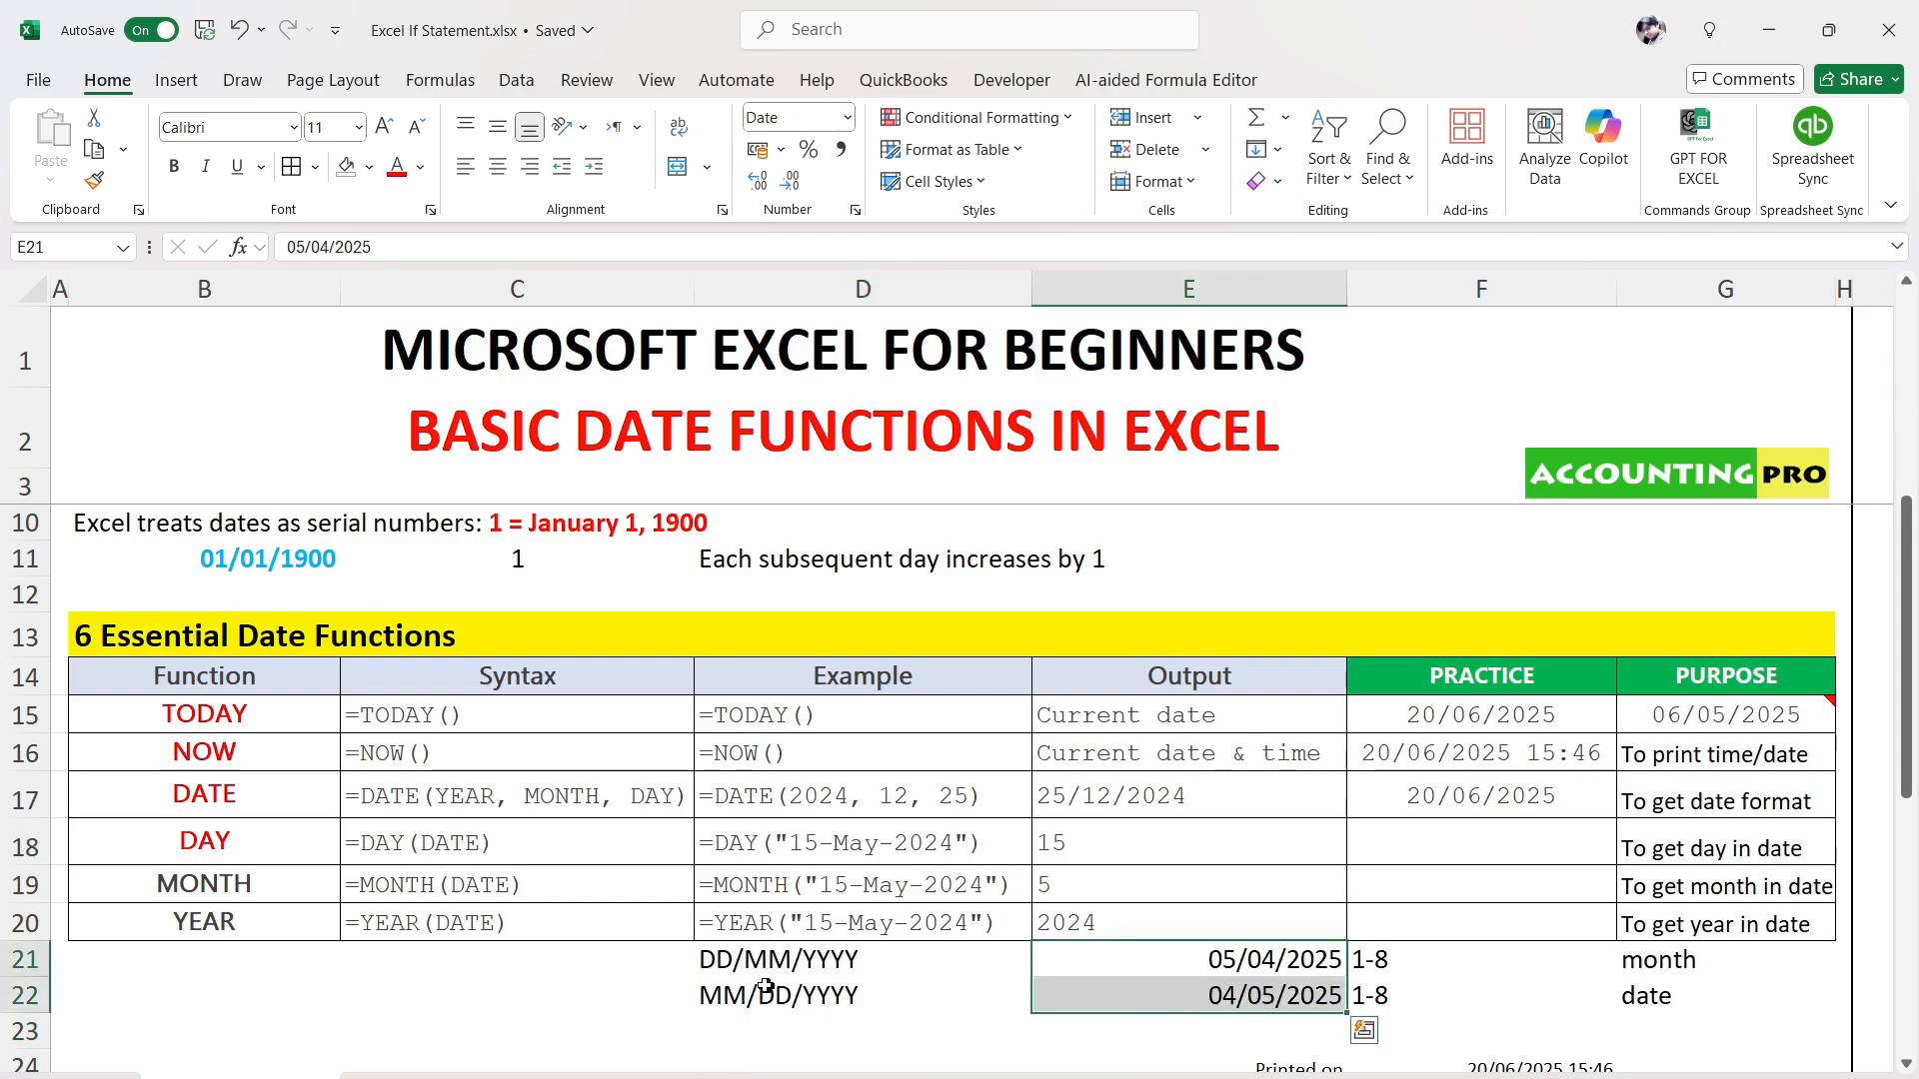
{"action": "left_click", "coordinate": [728, 982]}
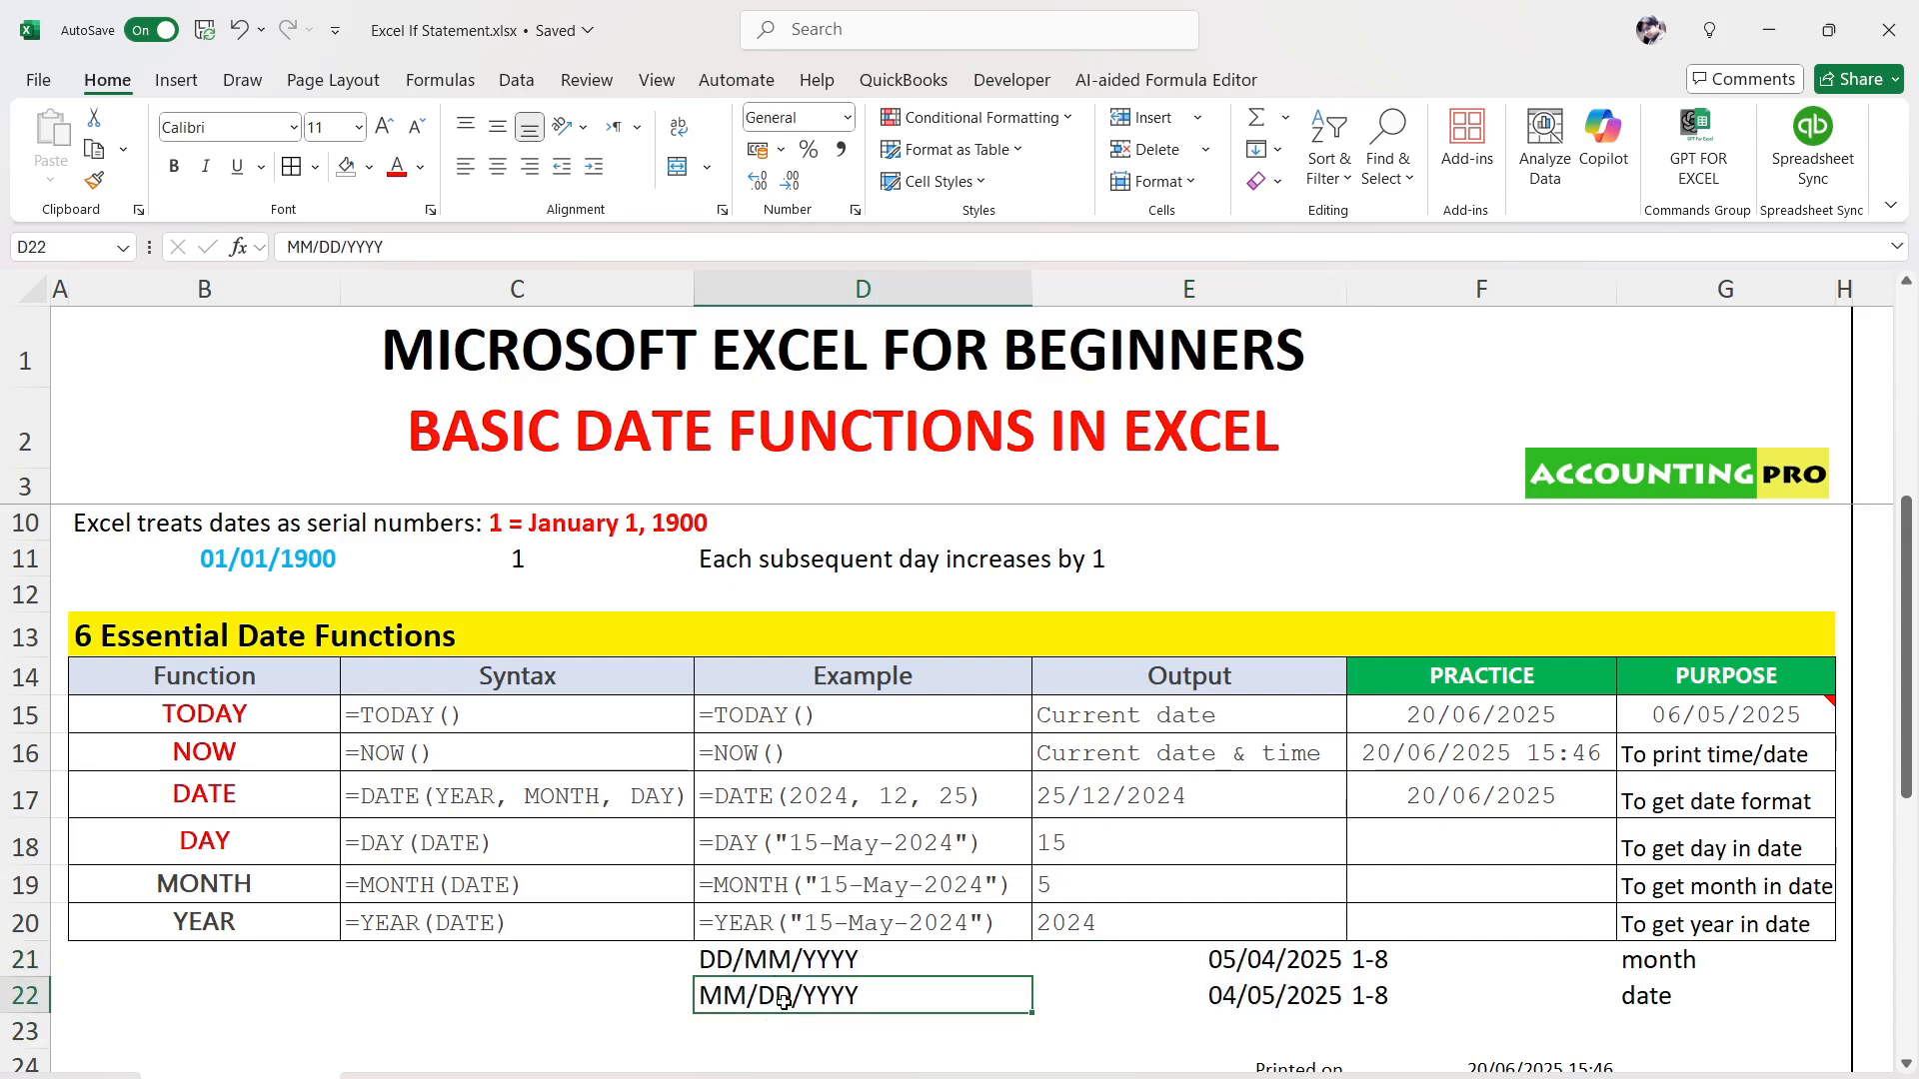
{"action": "left_click_drag", "start_coordinate": [767, 967], "coordinate": [767, 994]}
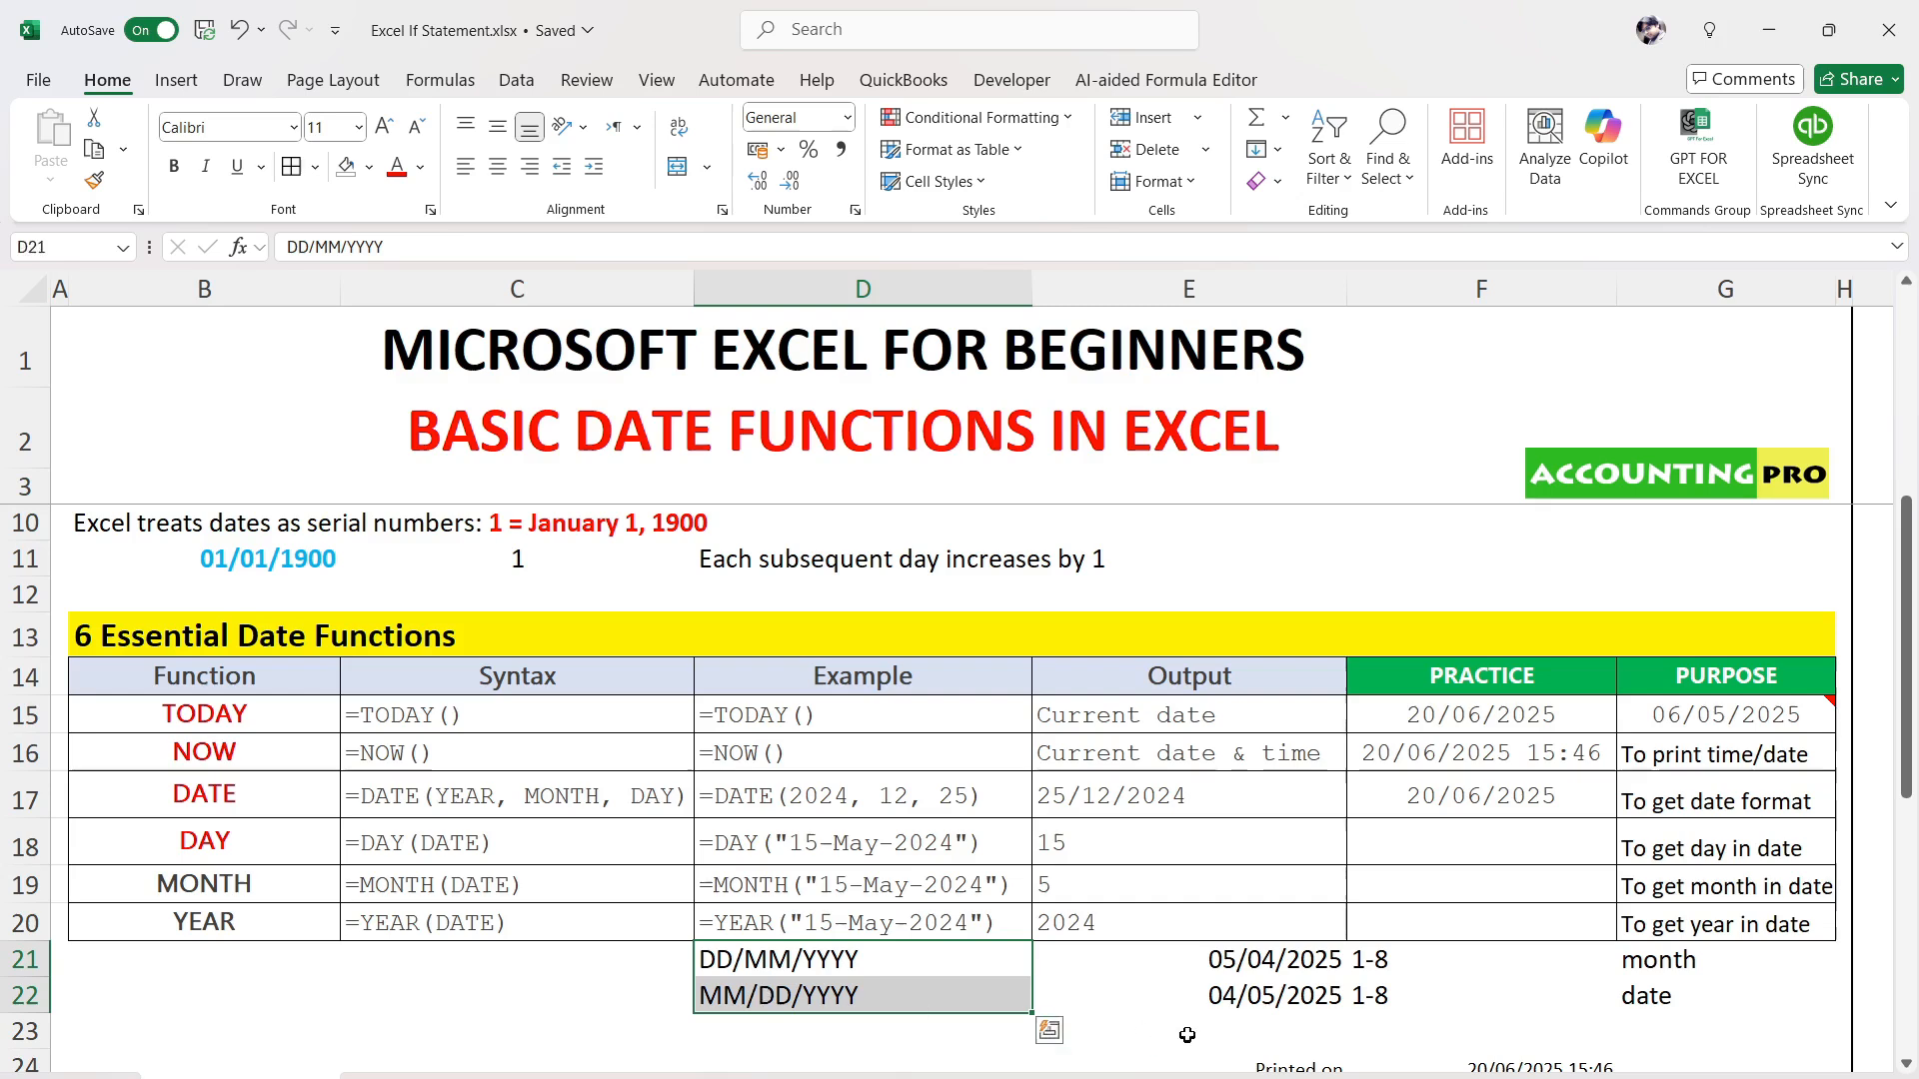
{"action": "mouse_move", "coordinate": [1227, 960]}
{"action": "left_mouse_down"}
{"action": "mouse_move", "coordinate": [1257, 995]}
{"action": "mouse_move", "coordinate": [1244, 1024]}
{"action": "mouse_move", "coordinate": [1240, 995]}
{"action": "left_mouse_up"}
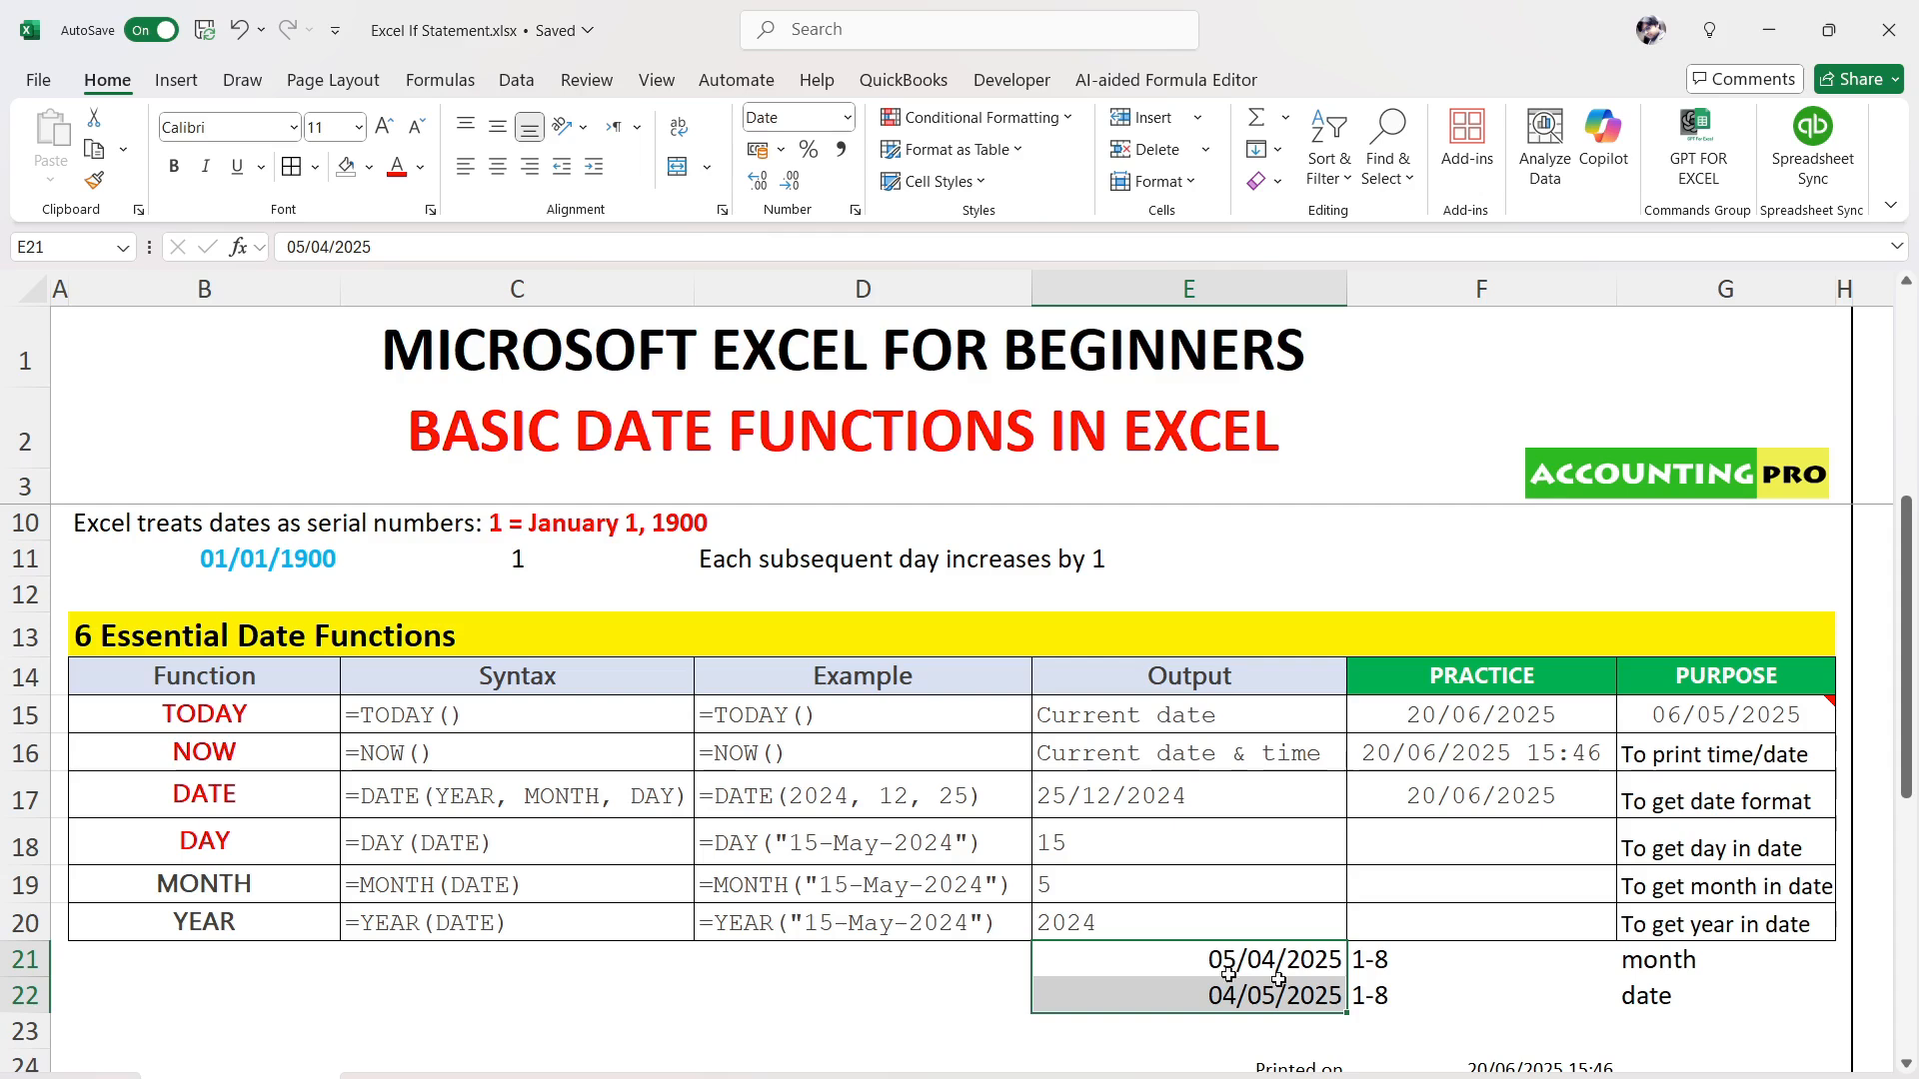
Enter the formula =DAY(E21) in F18, the practice cell of the DAY row
{"action": "left_click", "coordinate": [328, 839]}
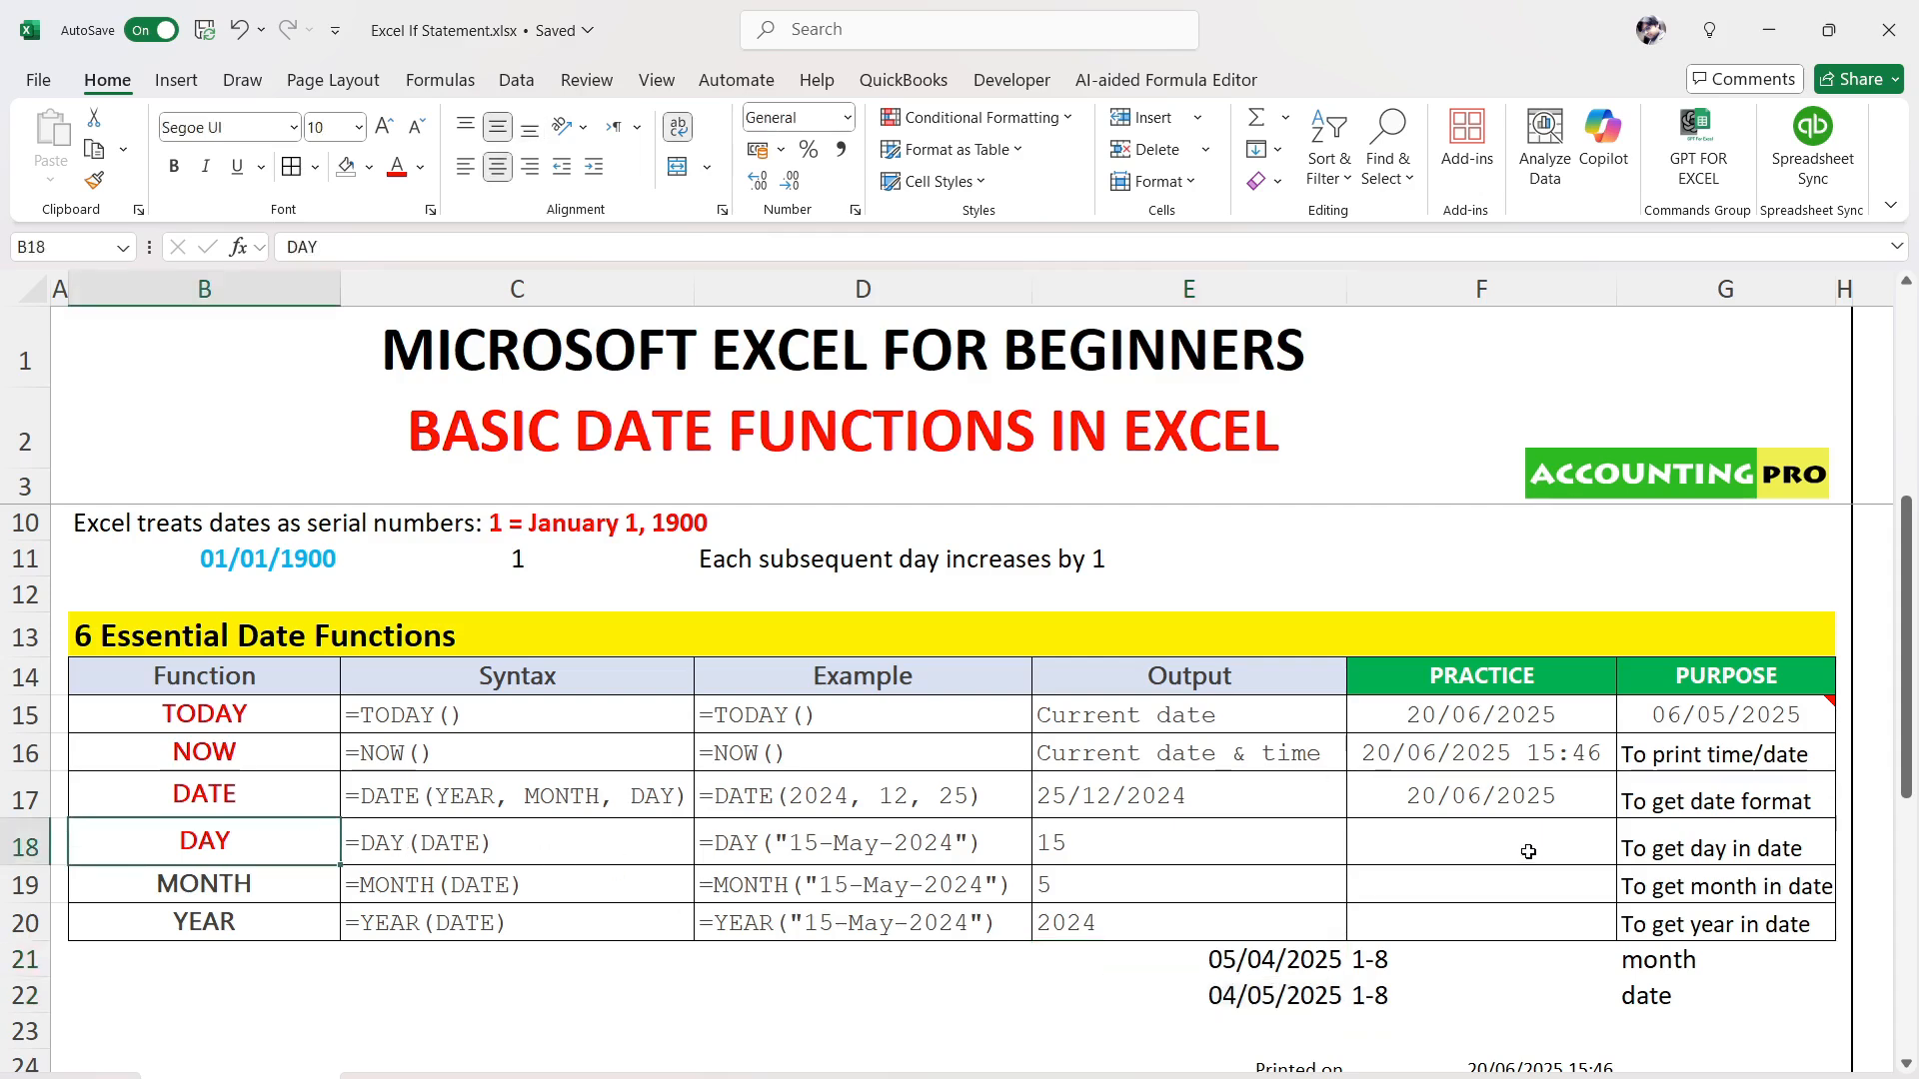
{"action": "left_click", "coordinate": [1529, 850]}
{"action": "type", "text": "="}
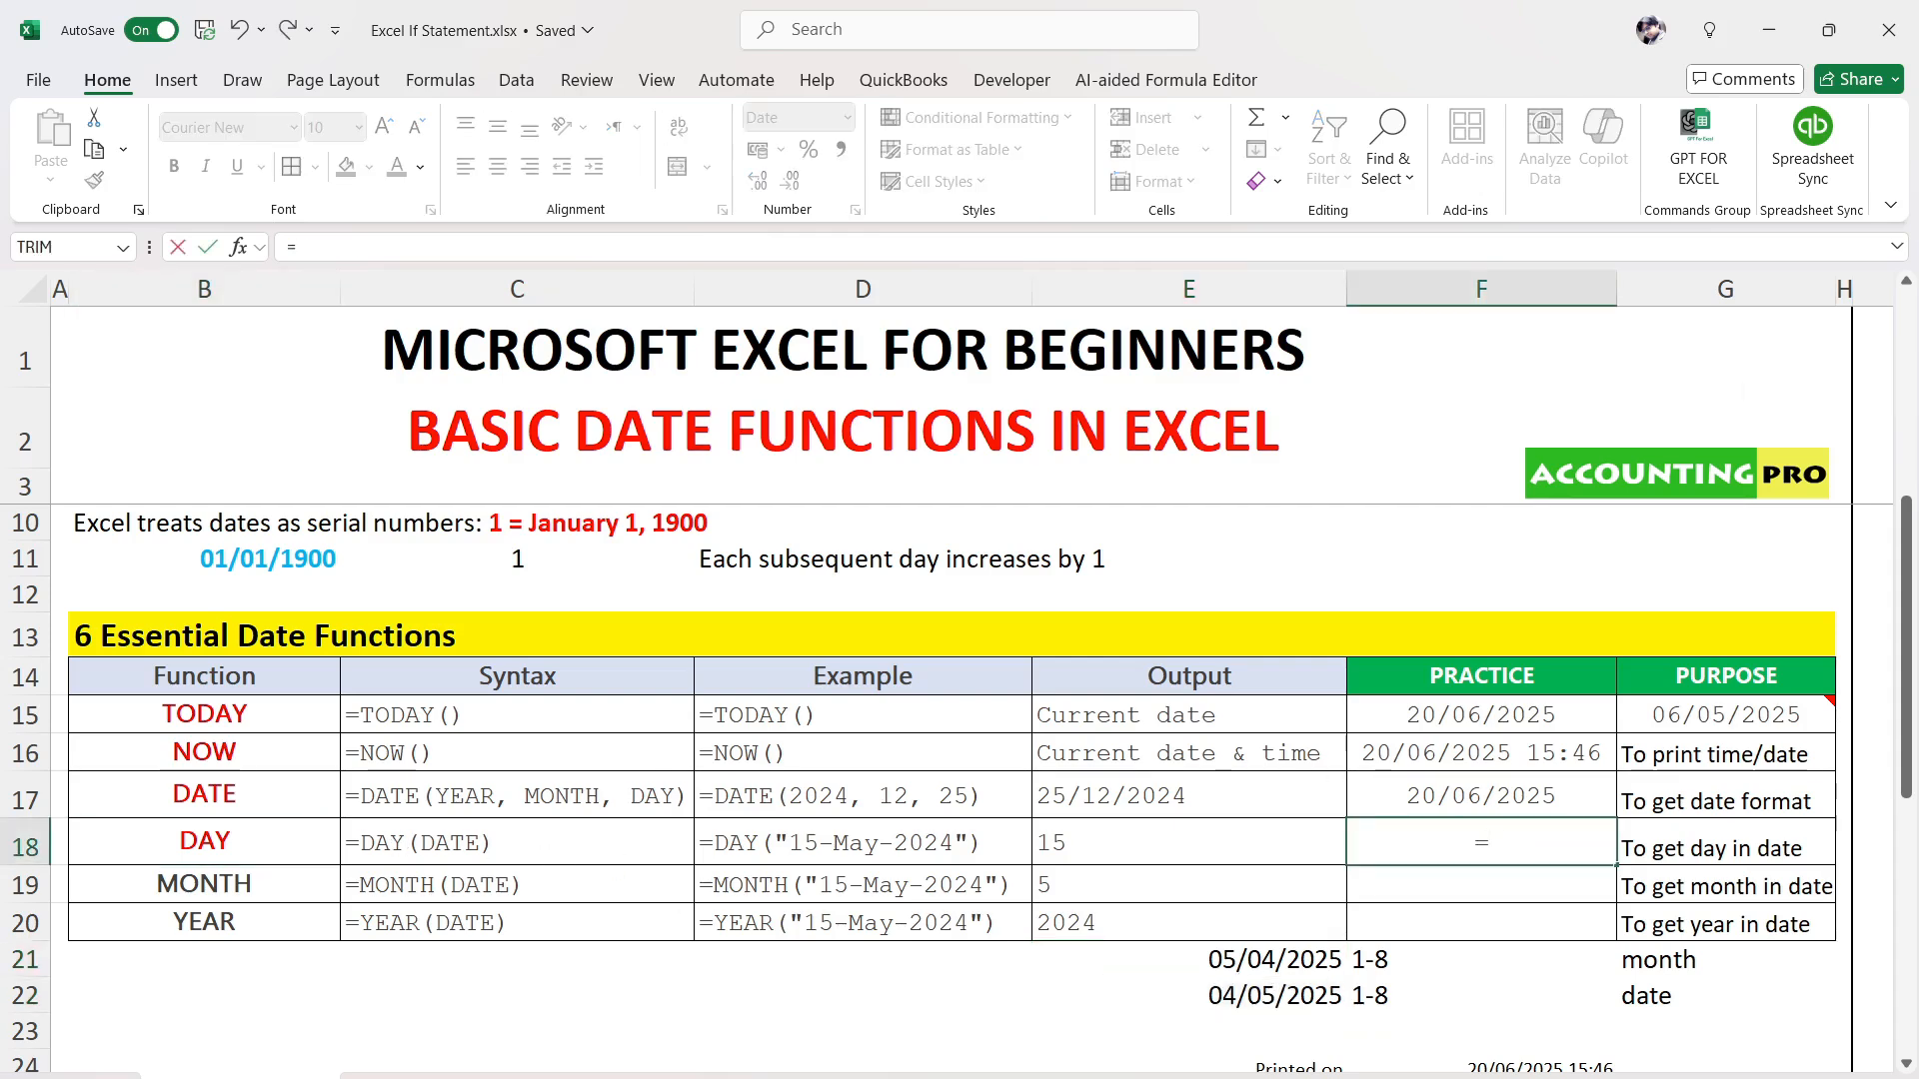
{"action": "type", "text": "DAY"}
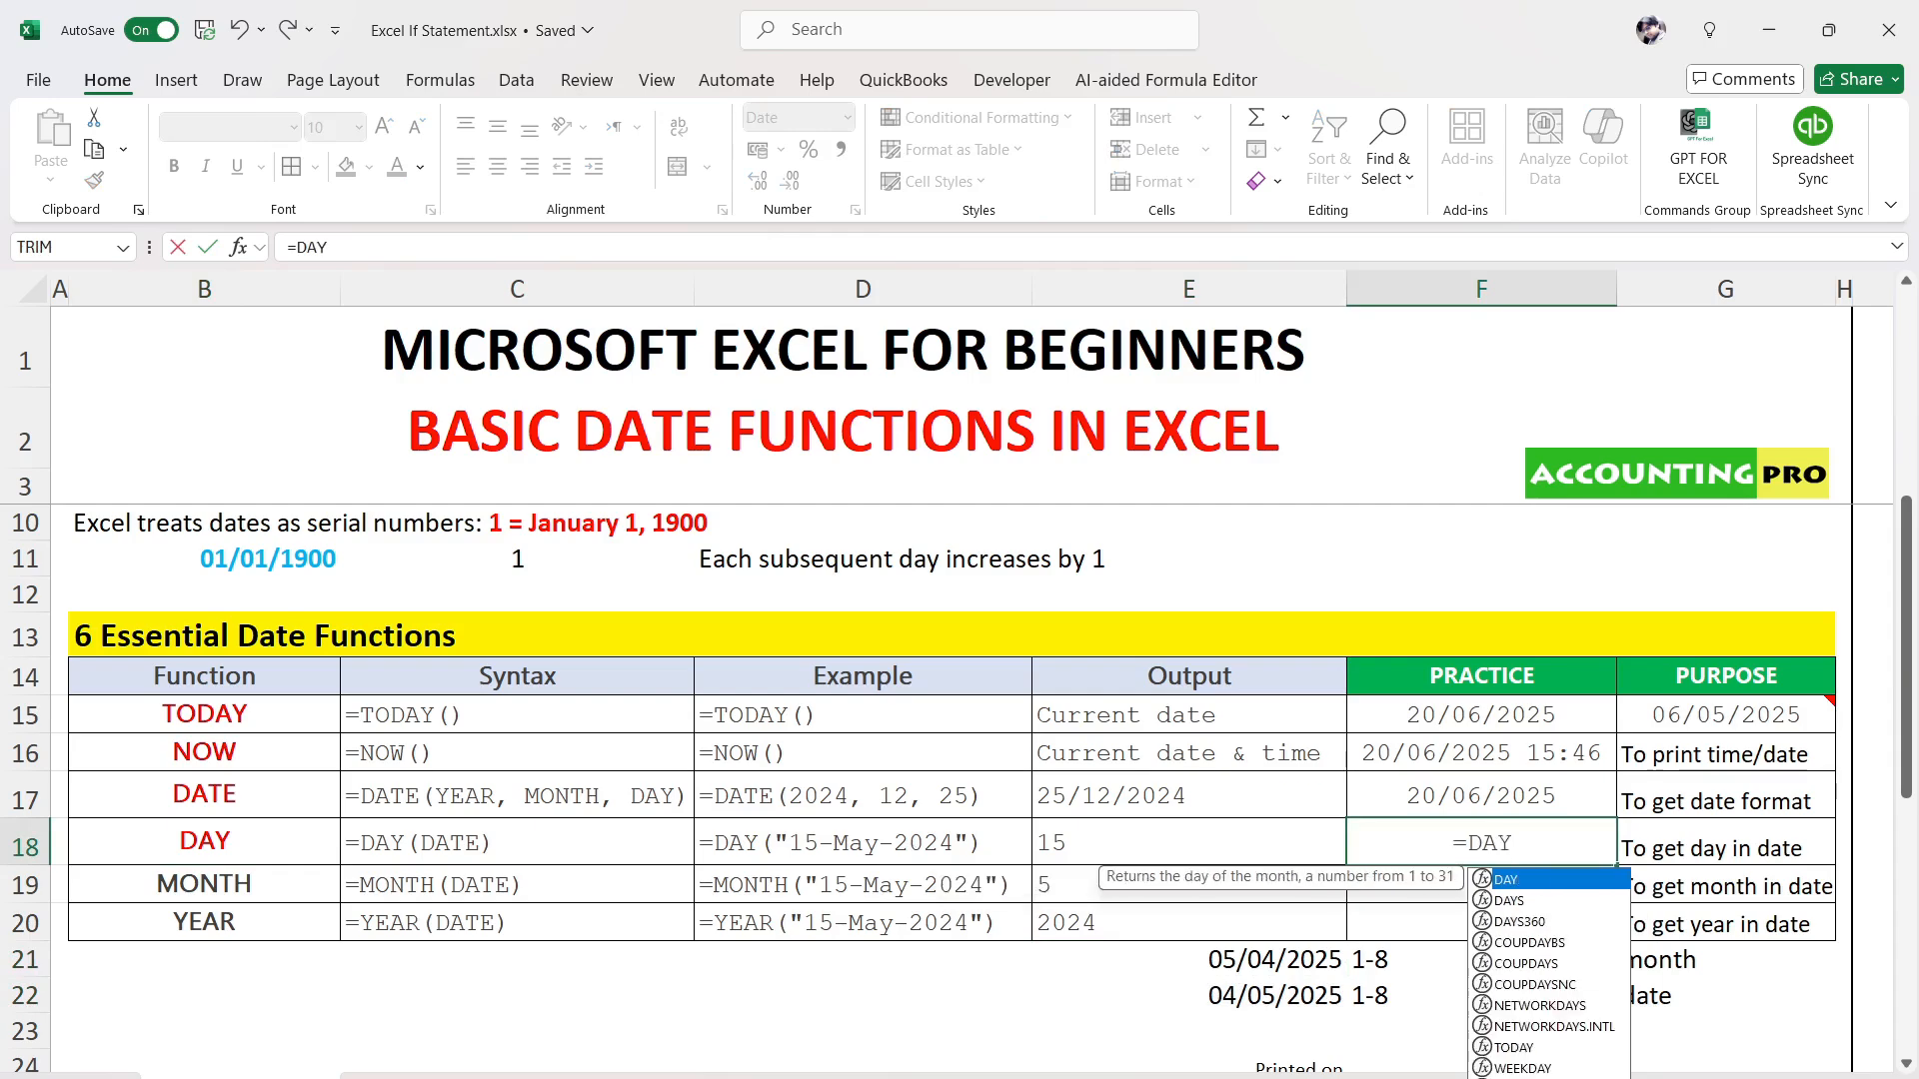
{"action": "type", "text": "("}
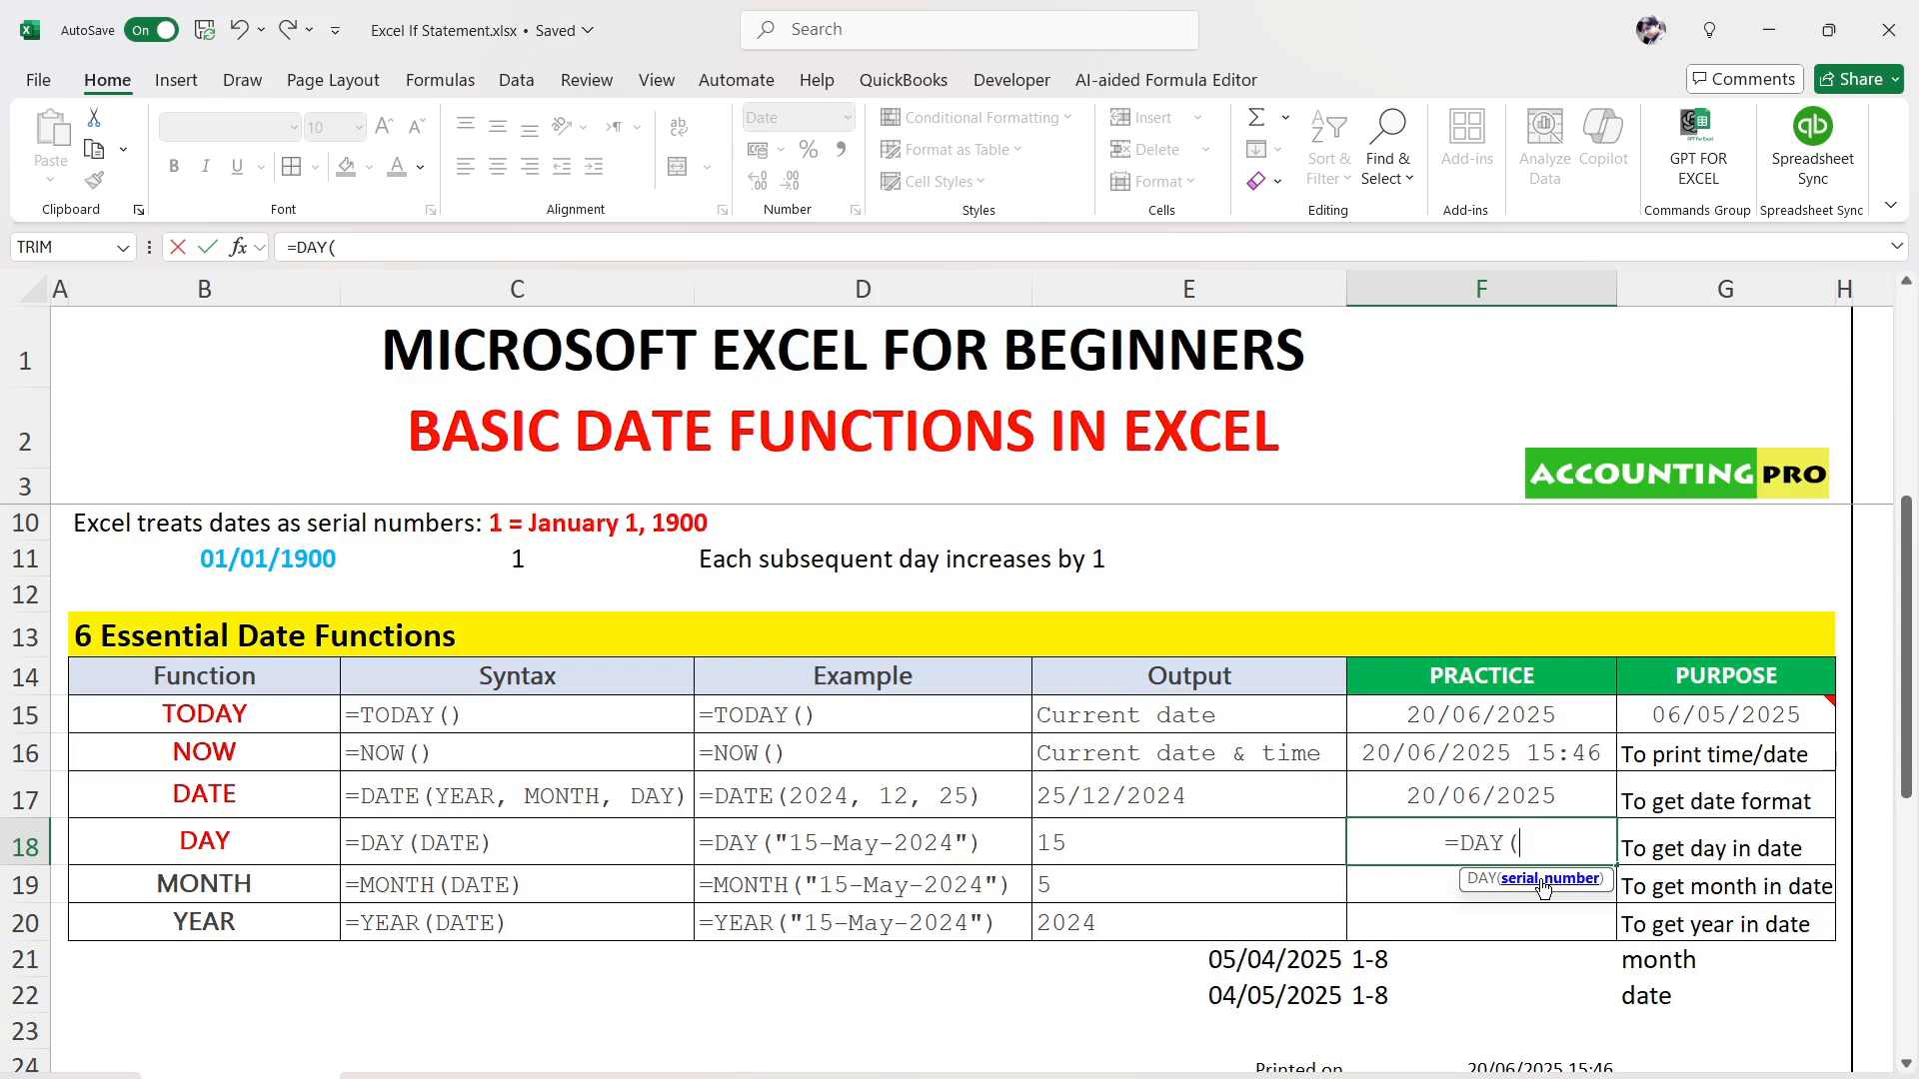
{"action": "left_click", "coordinate": [1359, 964]}
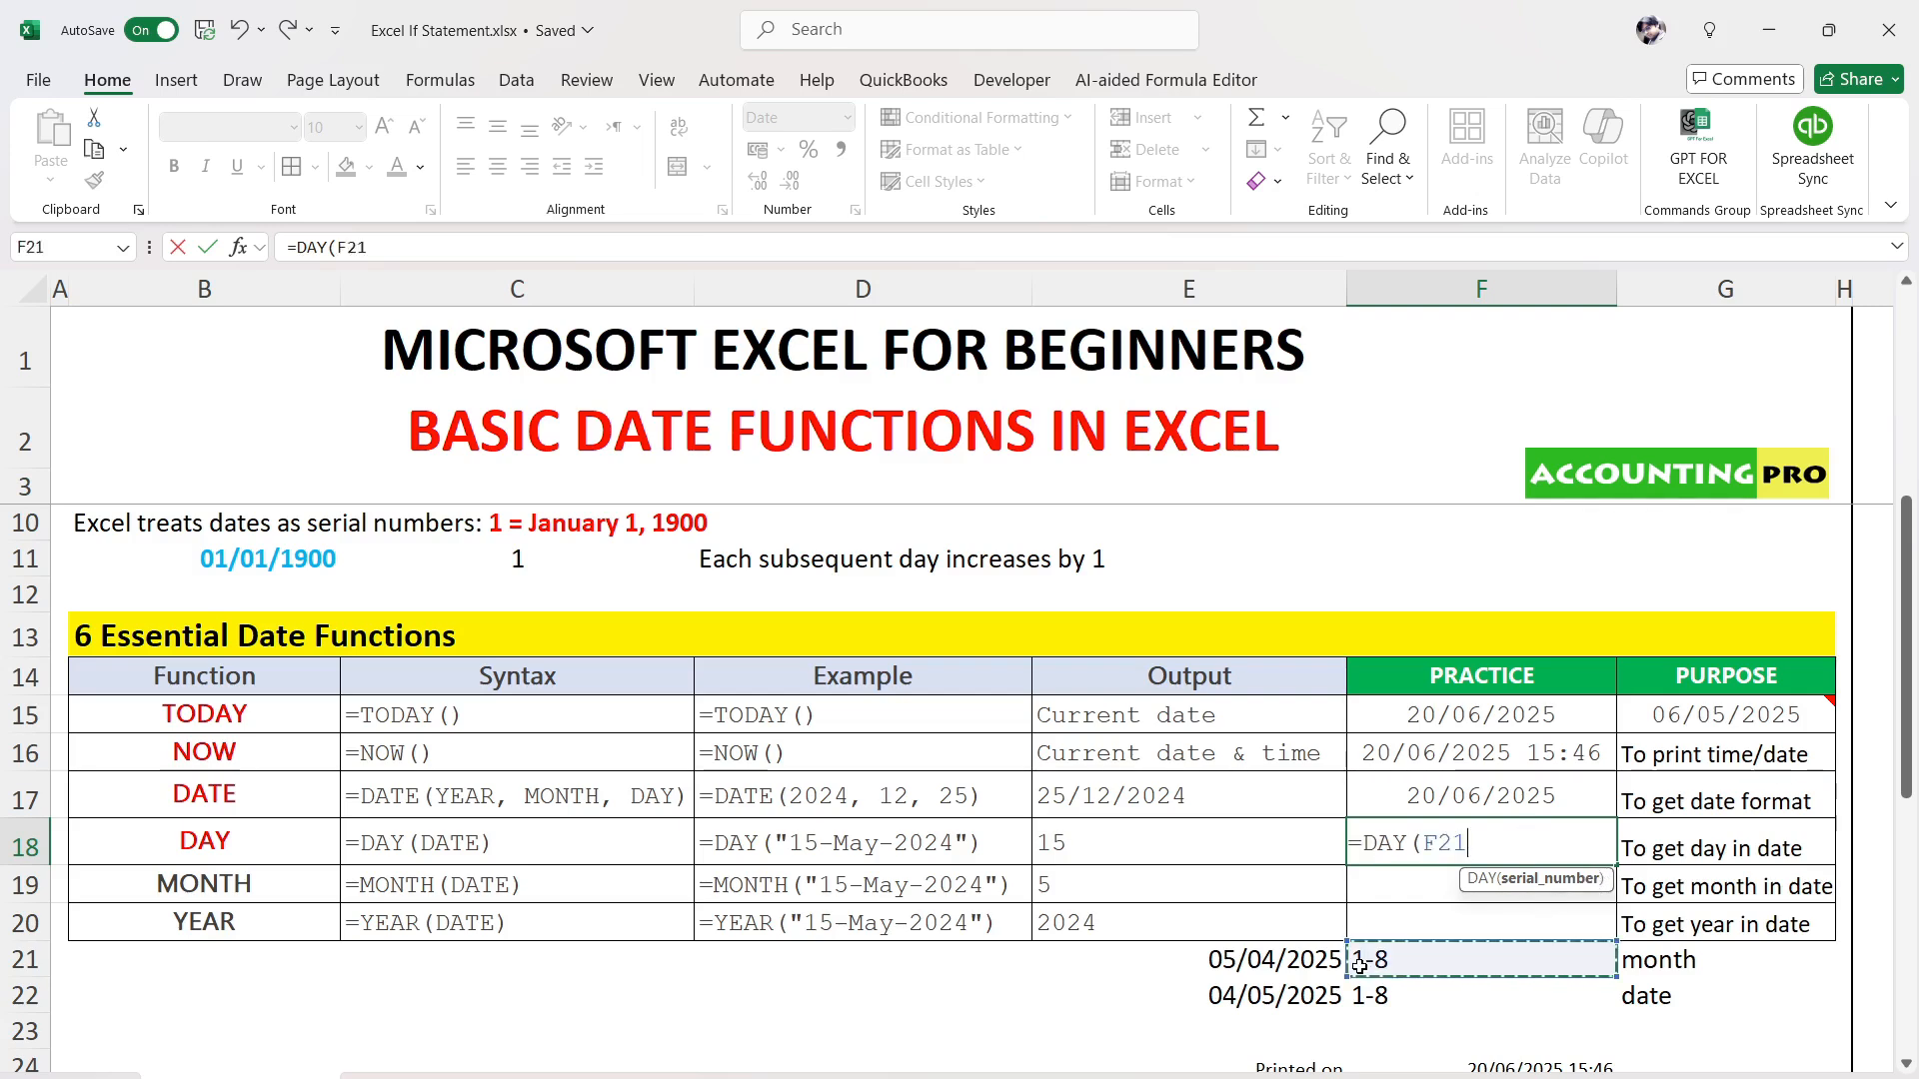
{"action": "left_click", "coordinate": [1264, 965]}
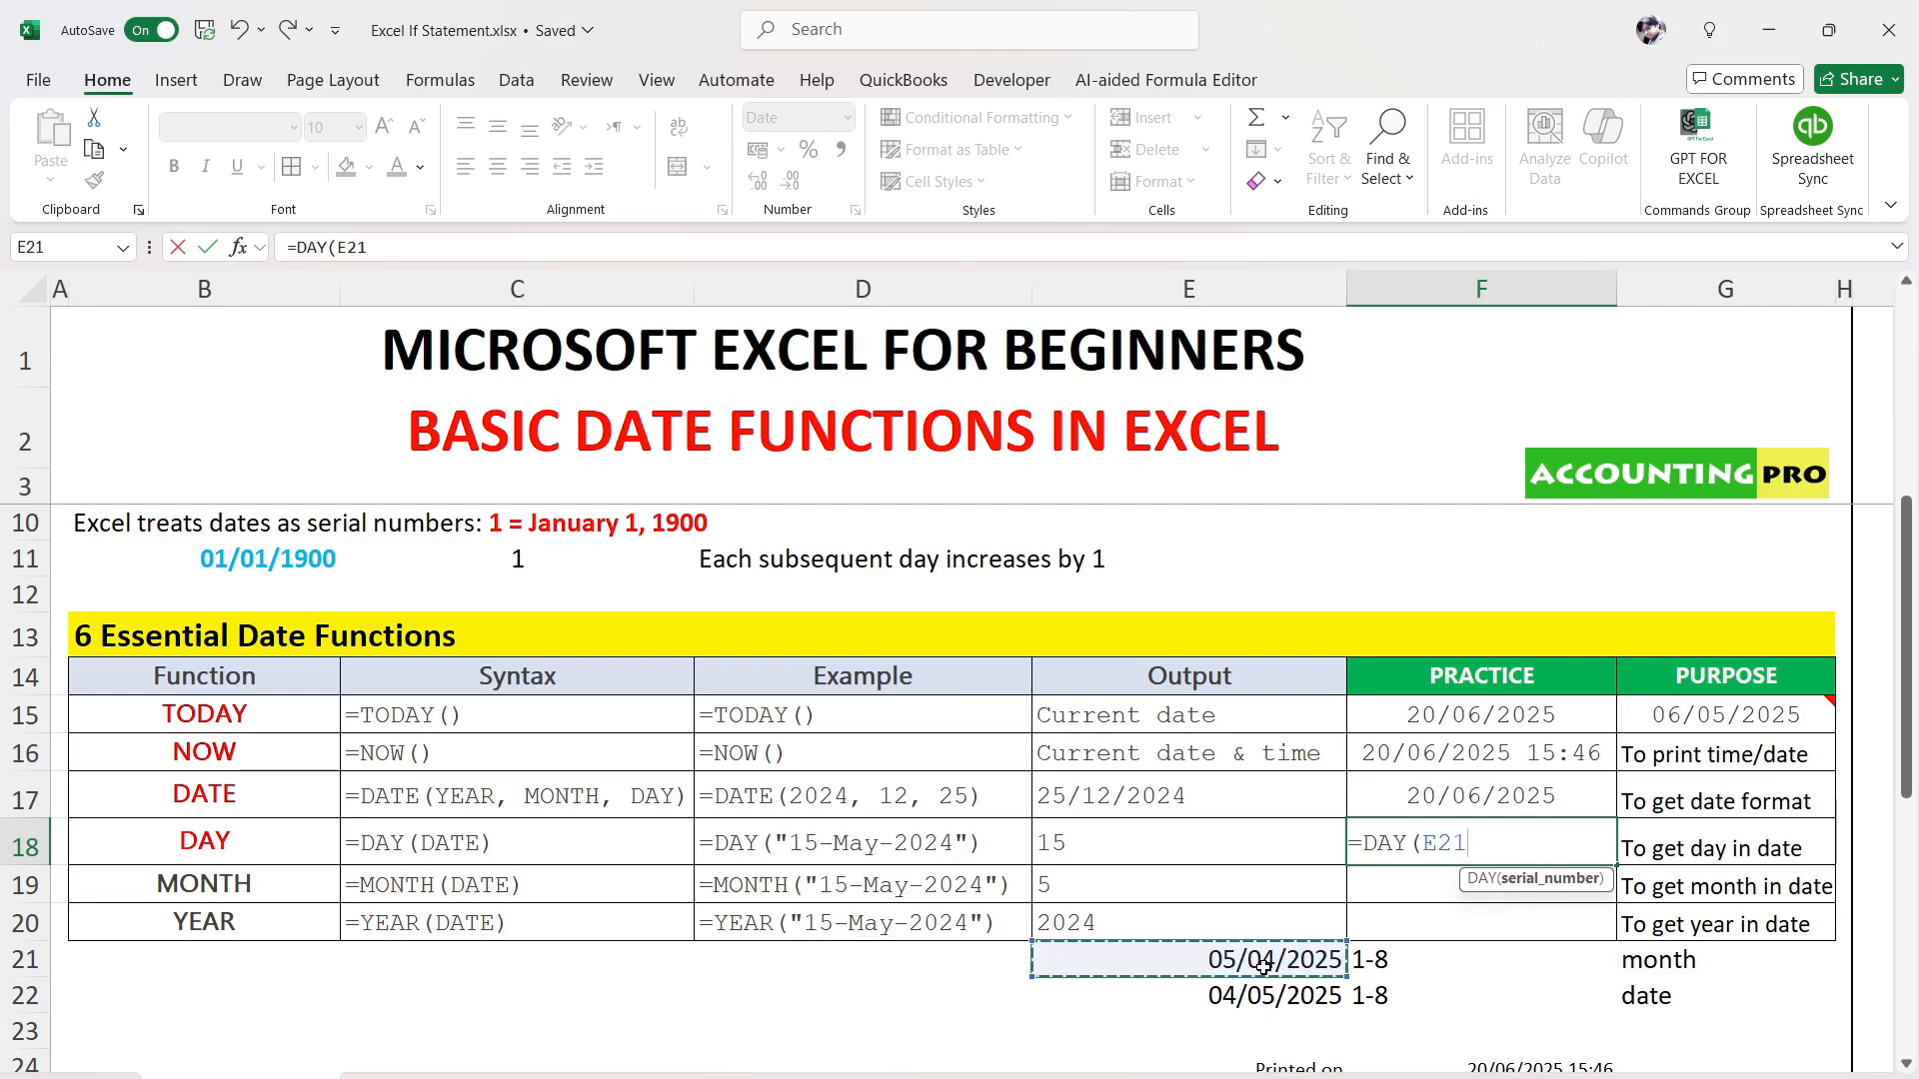
{"action": "type", "text": ")"}
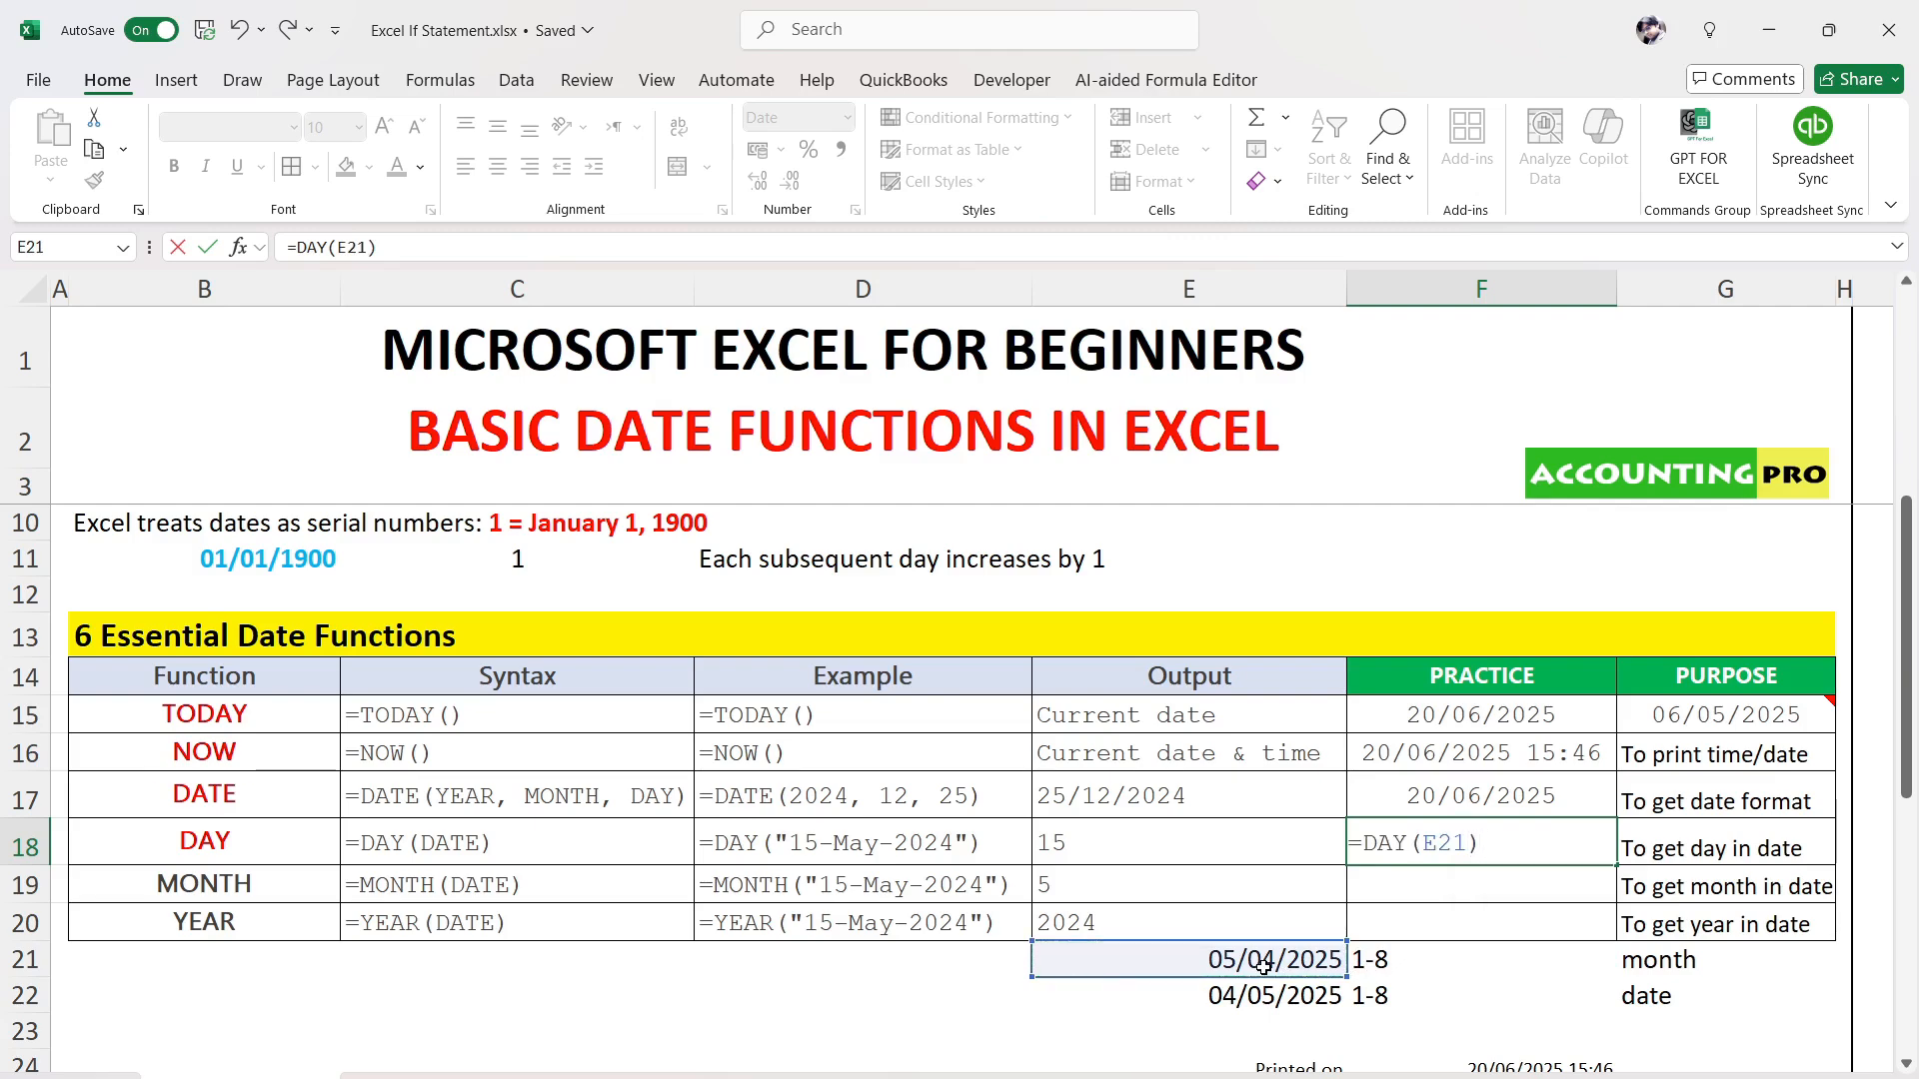
{"action": "key", "text": "ctrl+Return"}
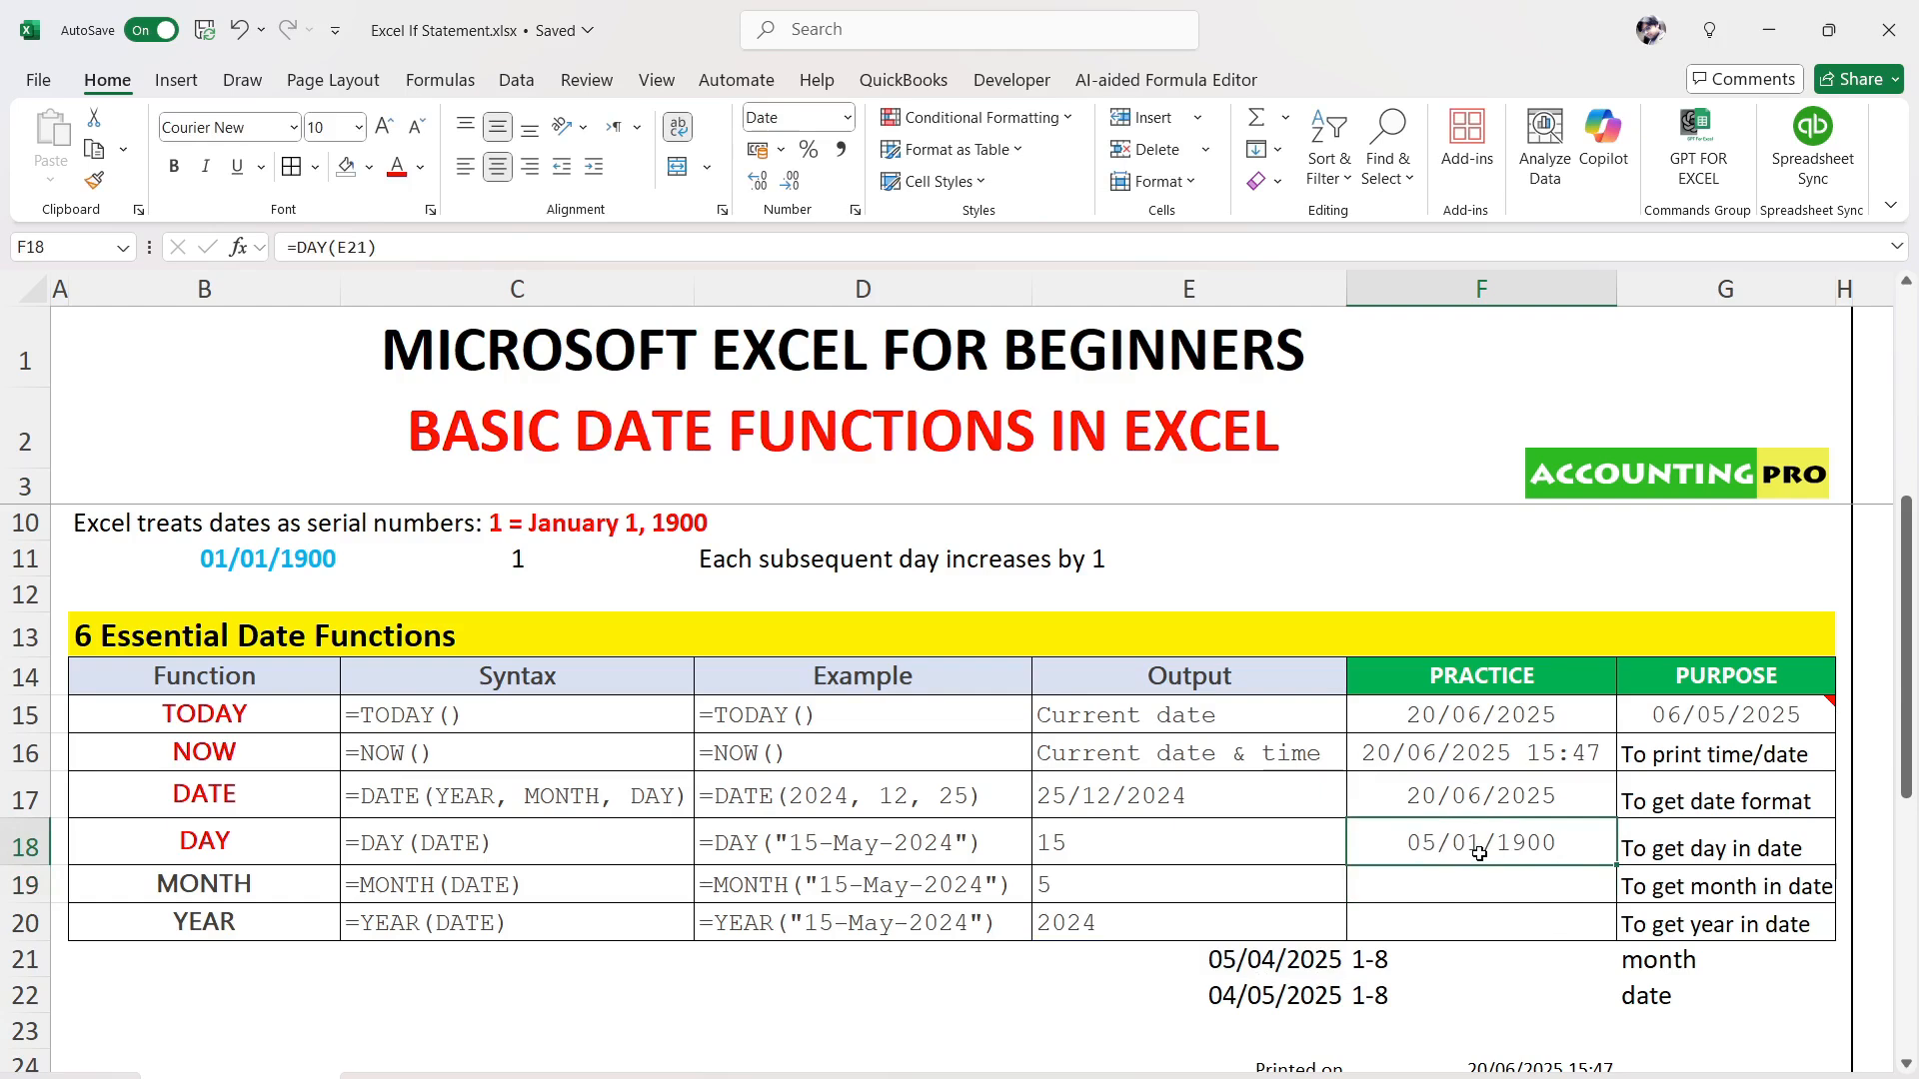
Compare F18 with the sample output in E18 and change F18's number format to General
{"action": "left_click", "coordinate": [1091, 842]}
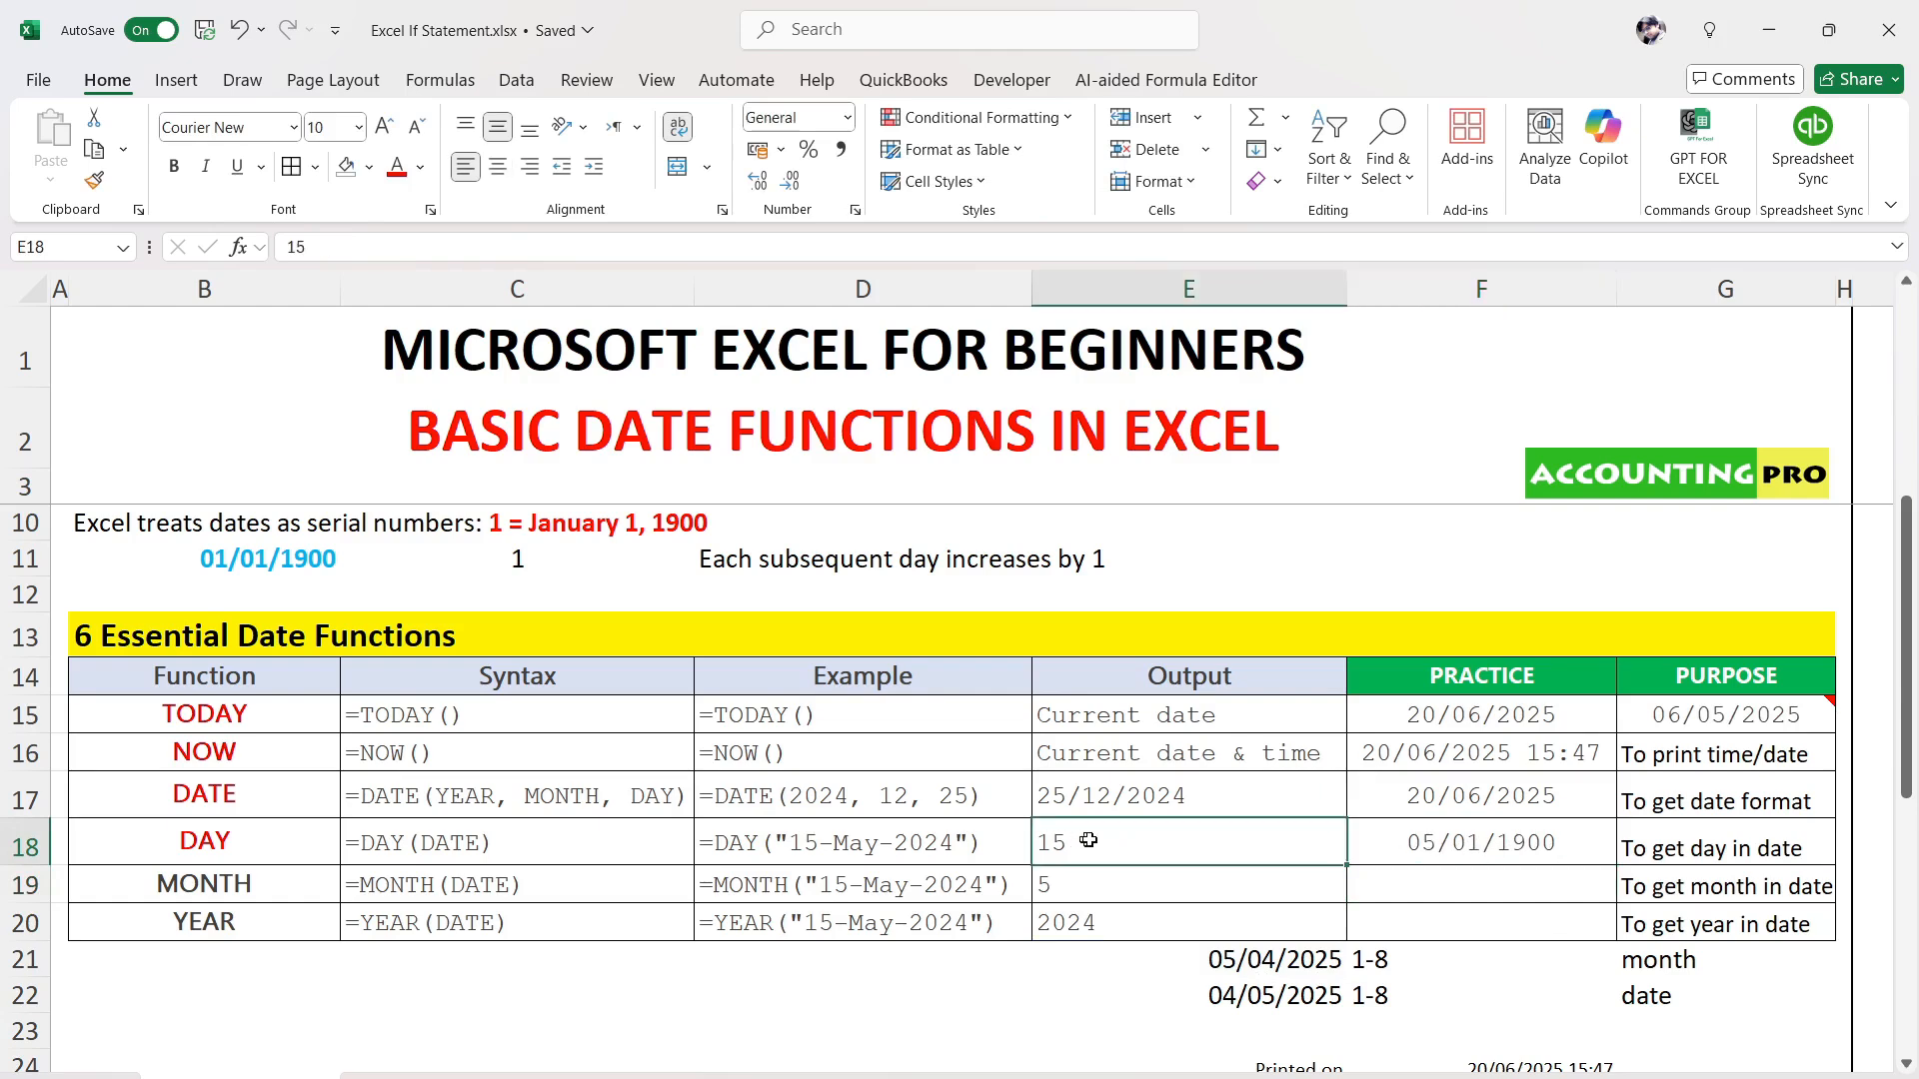
{"action": "left_click", "coordinate": [1452, 844]}
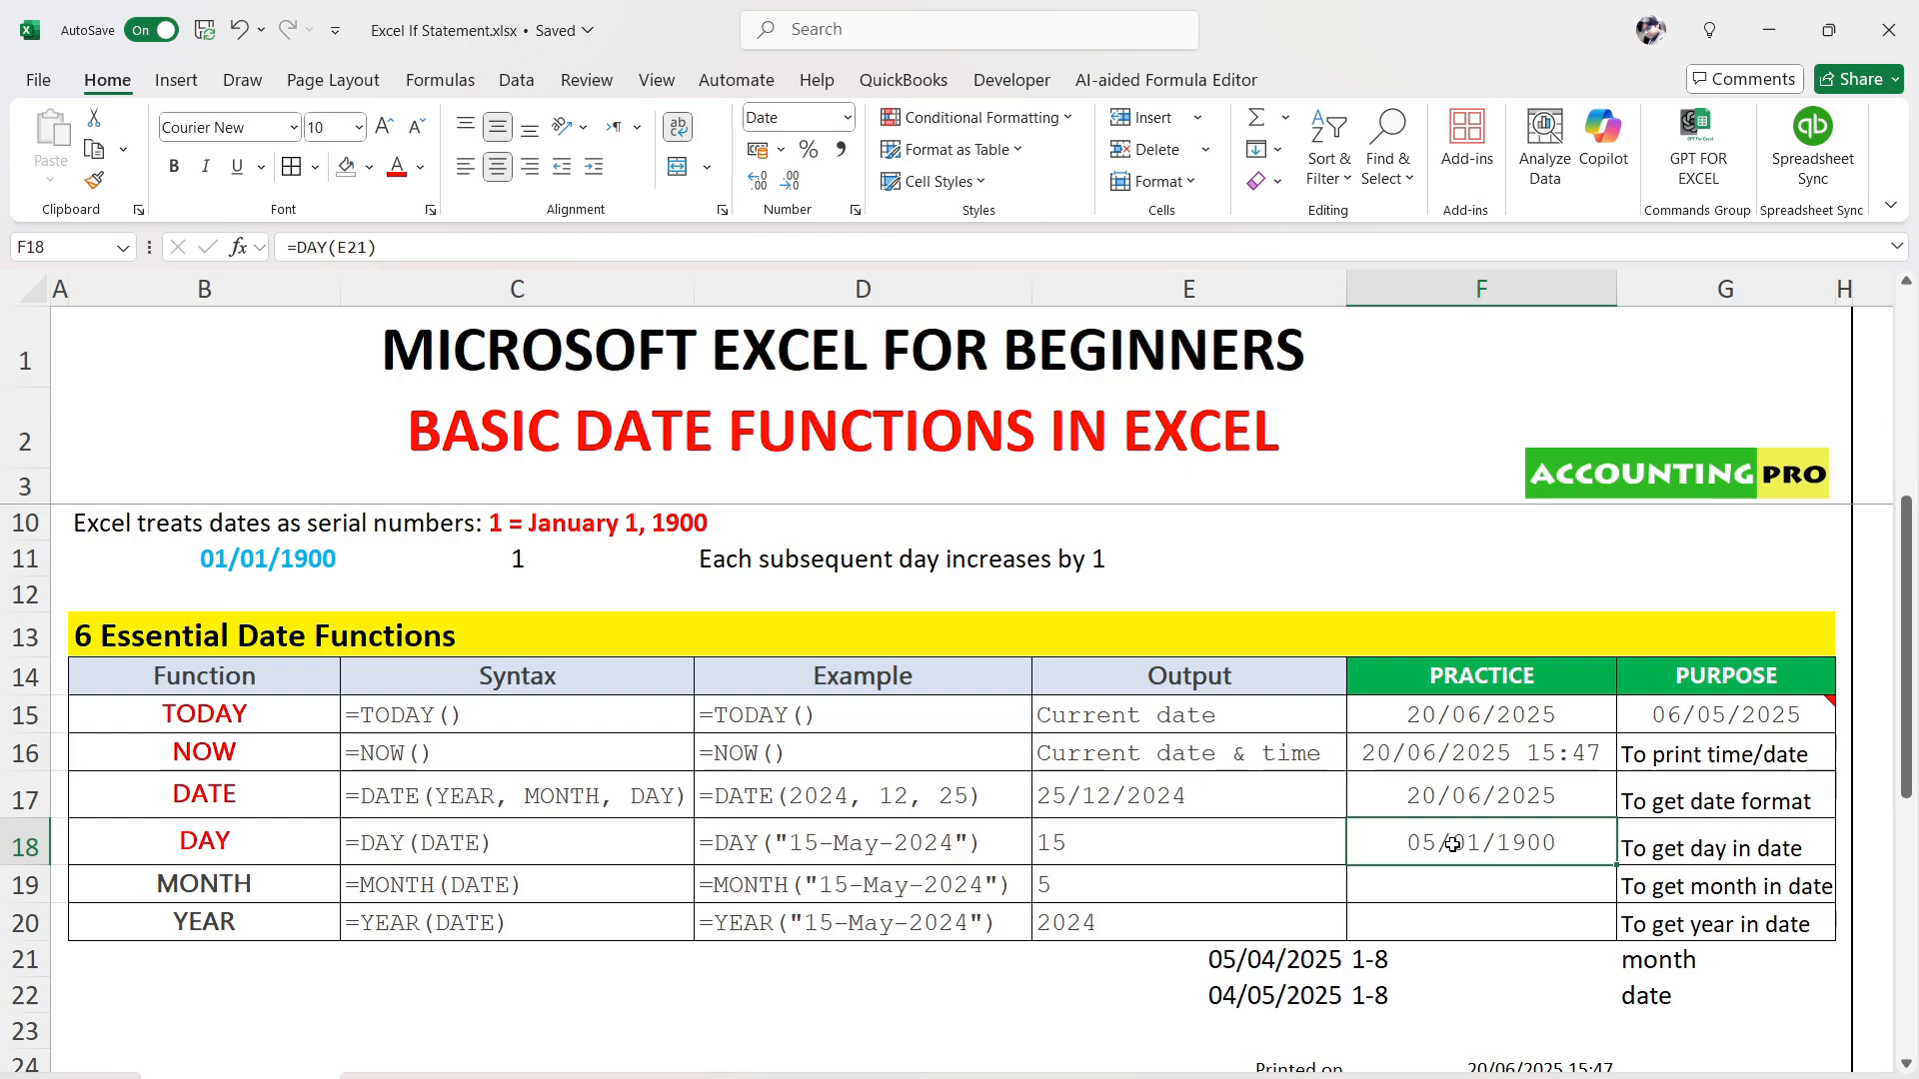
{"action": "left_click", "coordinate": [848, 118]}
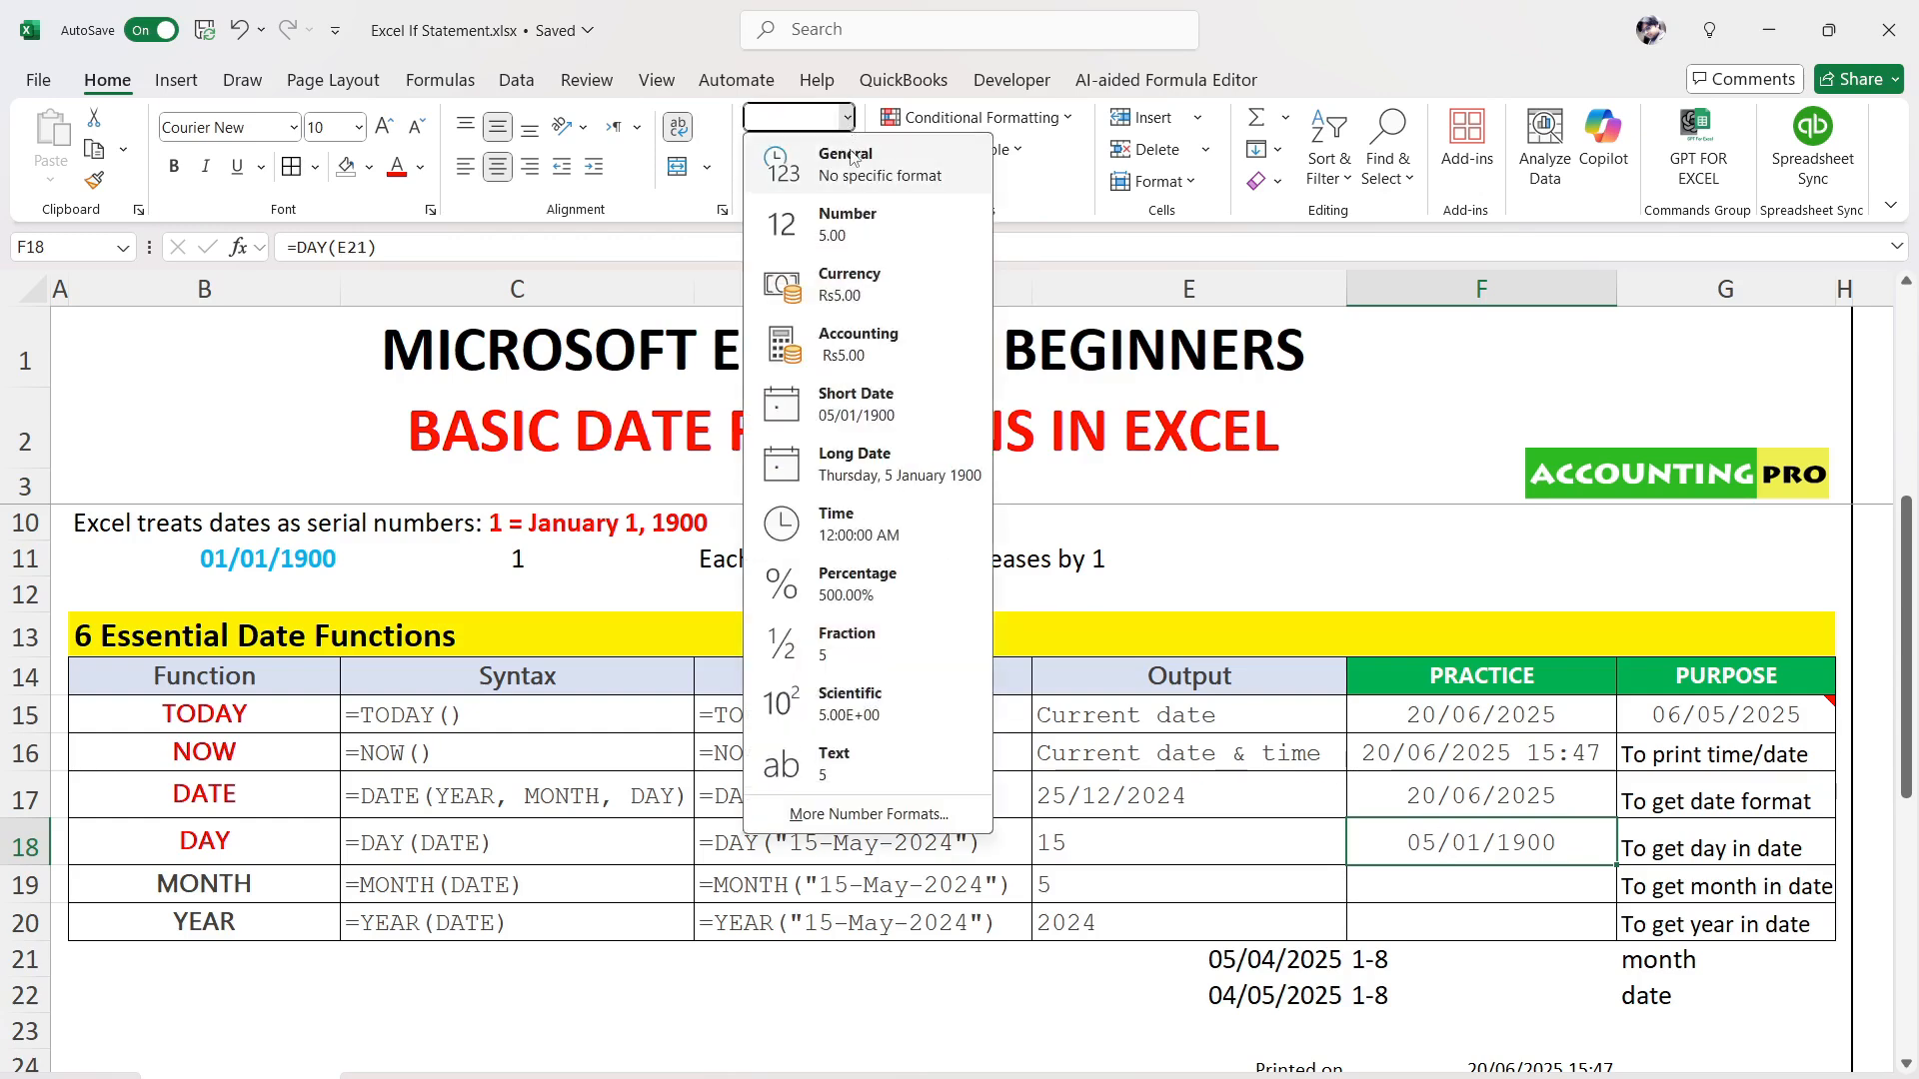
{"action": "left_click", "coordinate": [850, 157]}
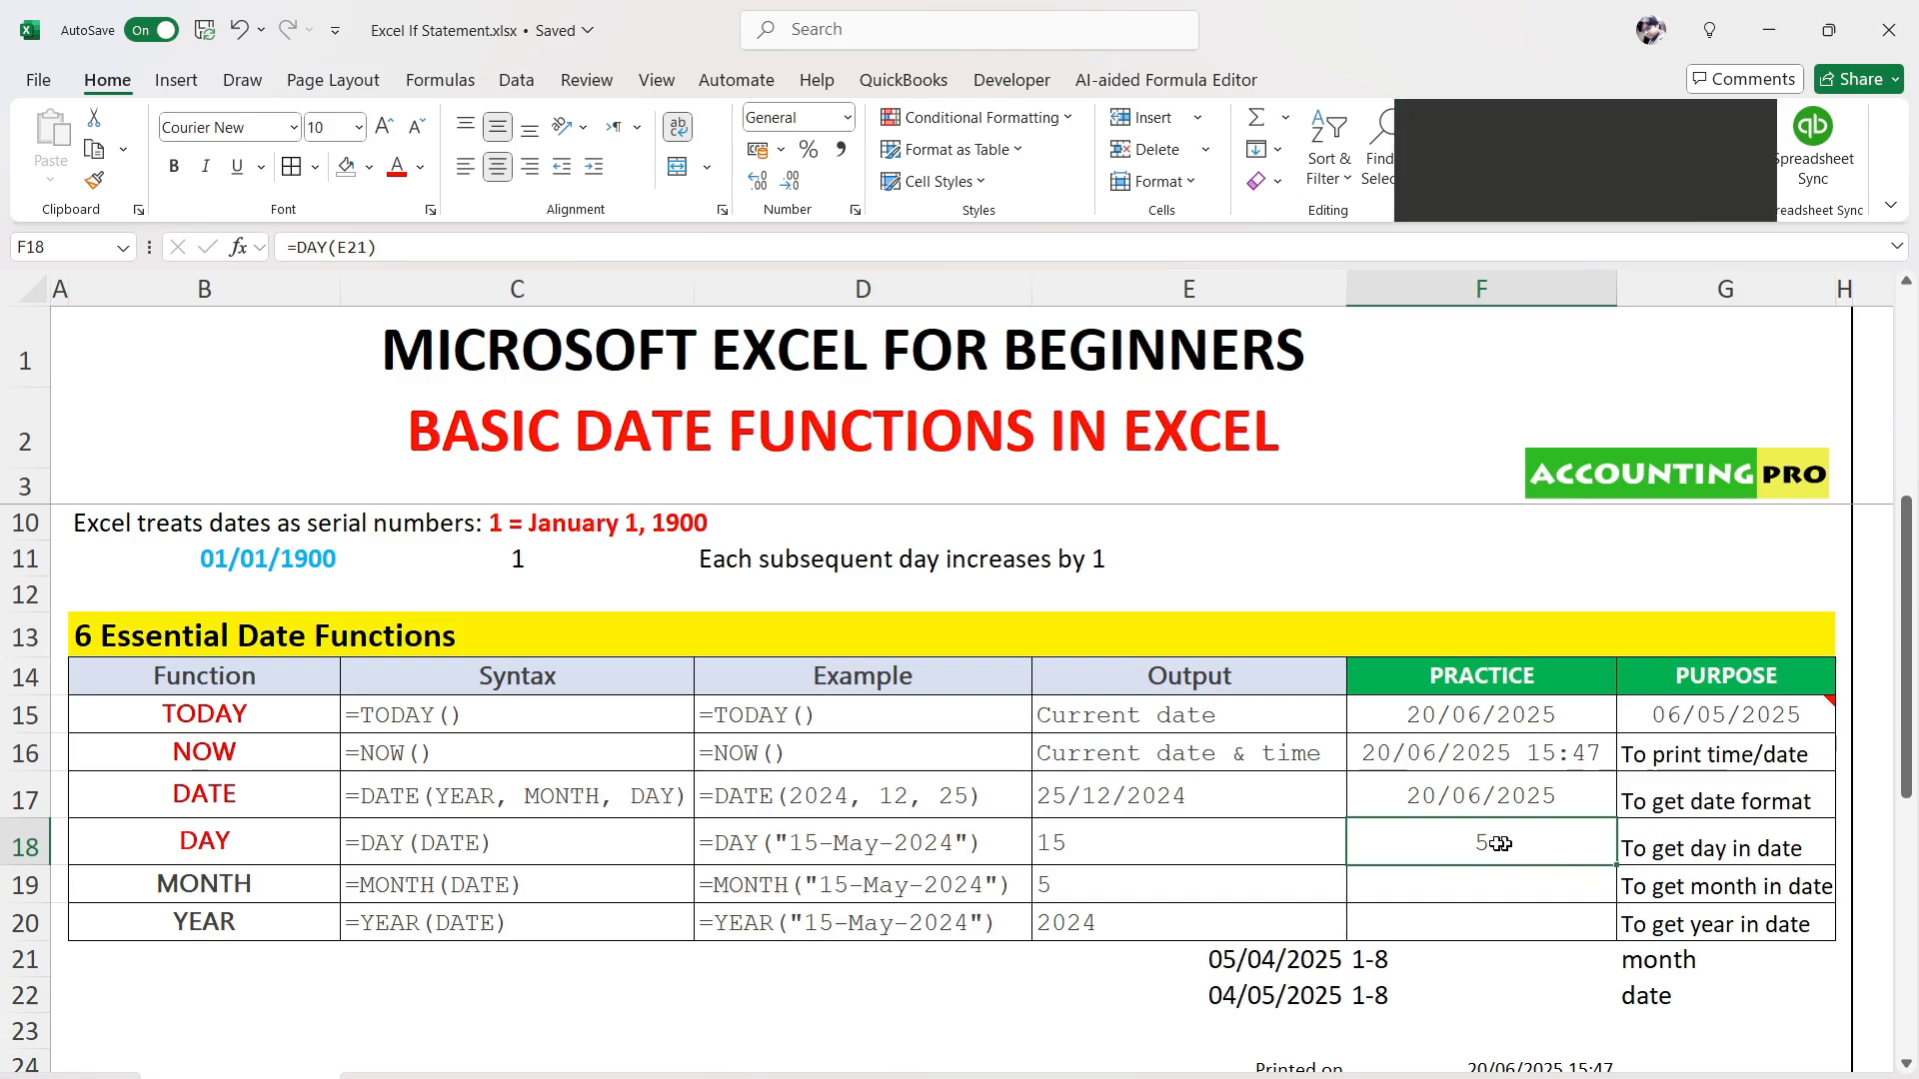
Check the DAY result against its source date and try 11/14/2025 in E21
{"action": "left_click", "coordinate": [1253, 962]}
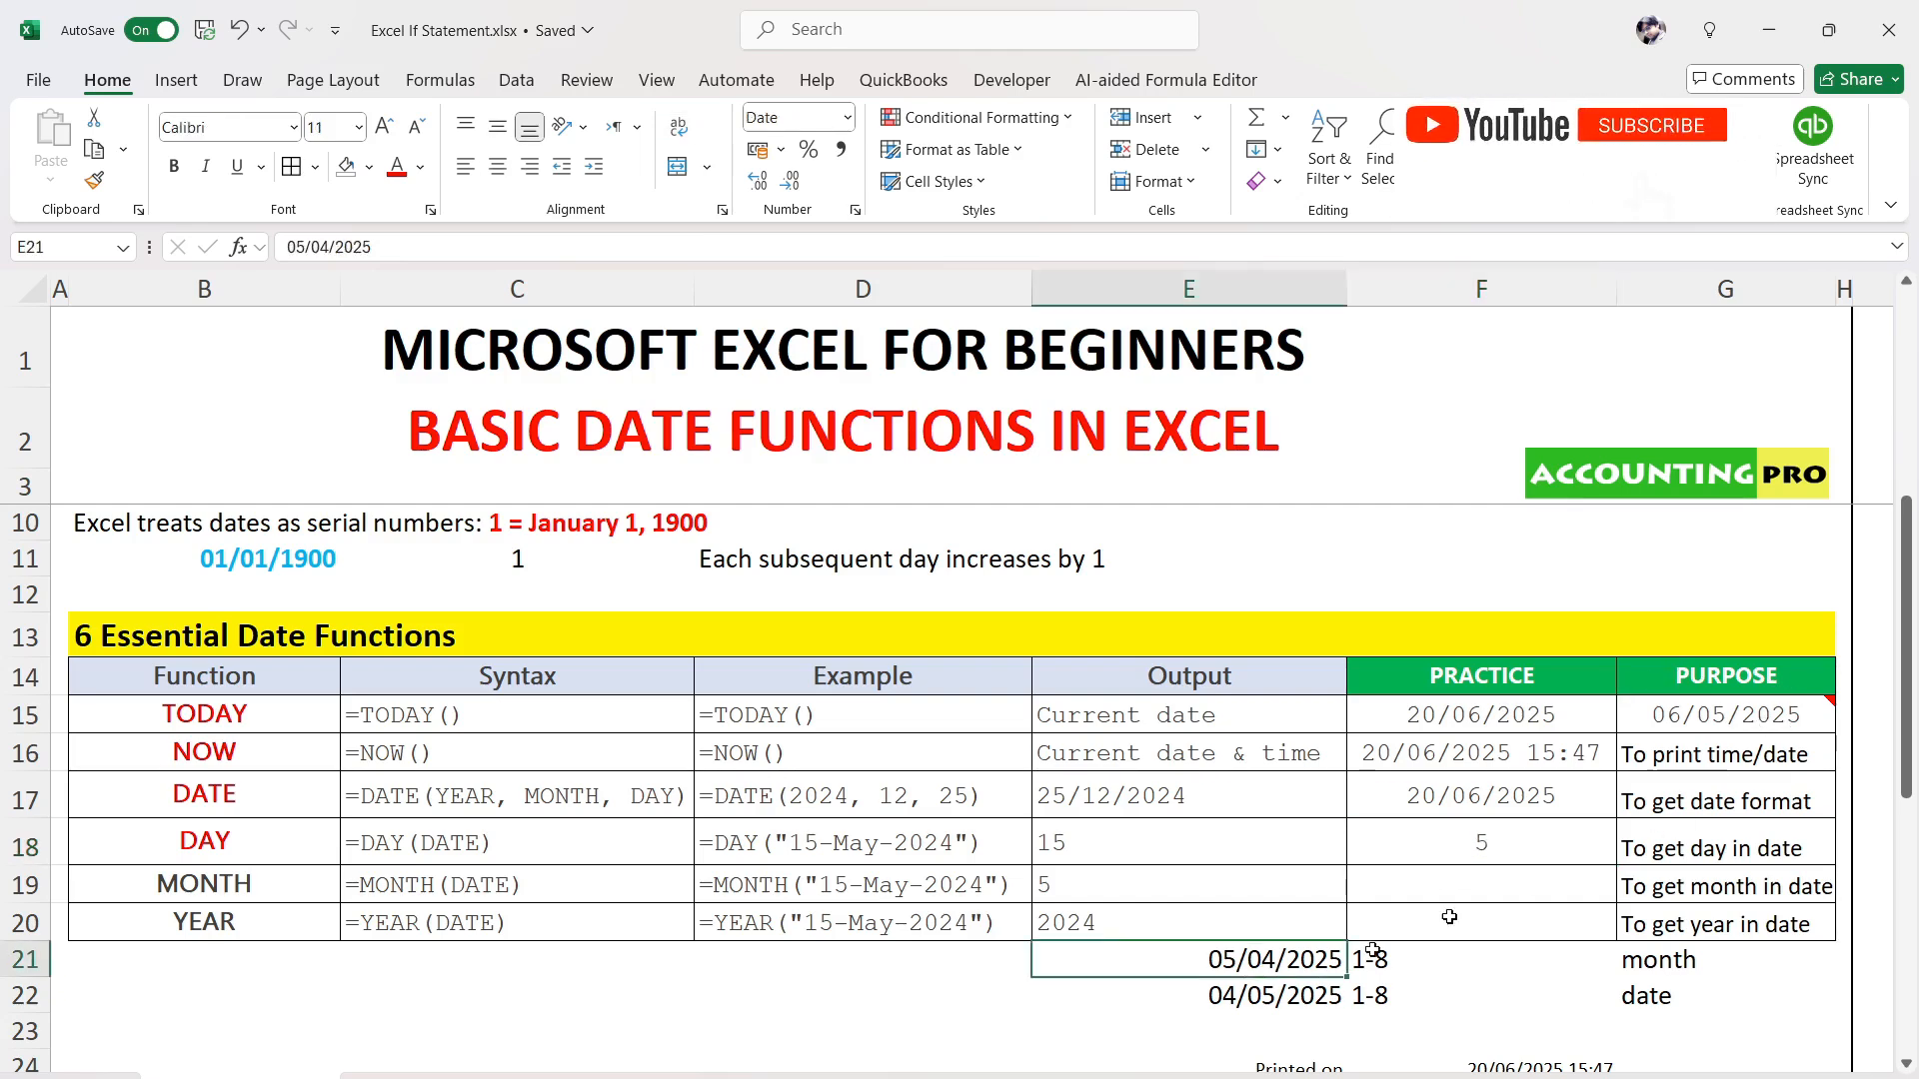
{"action": "left_click", "coordinate": [1487, 836]}
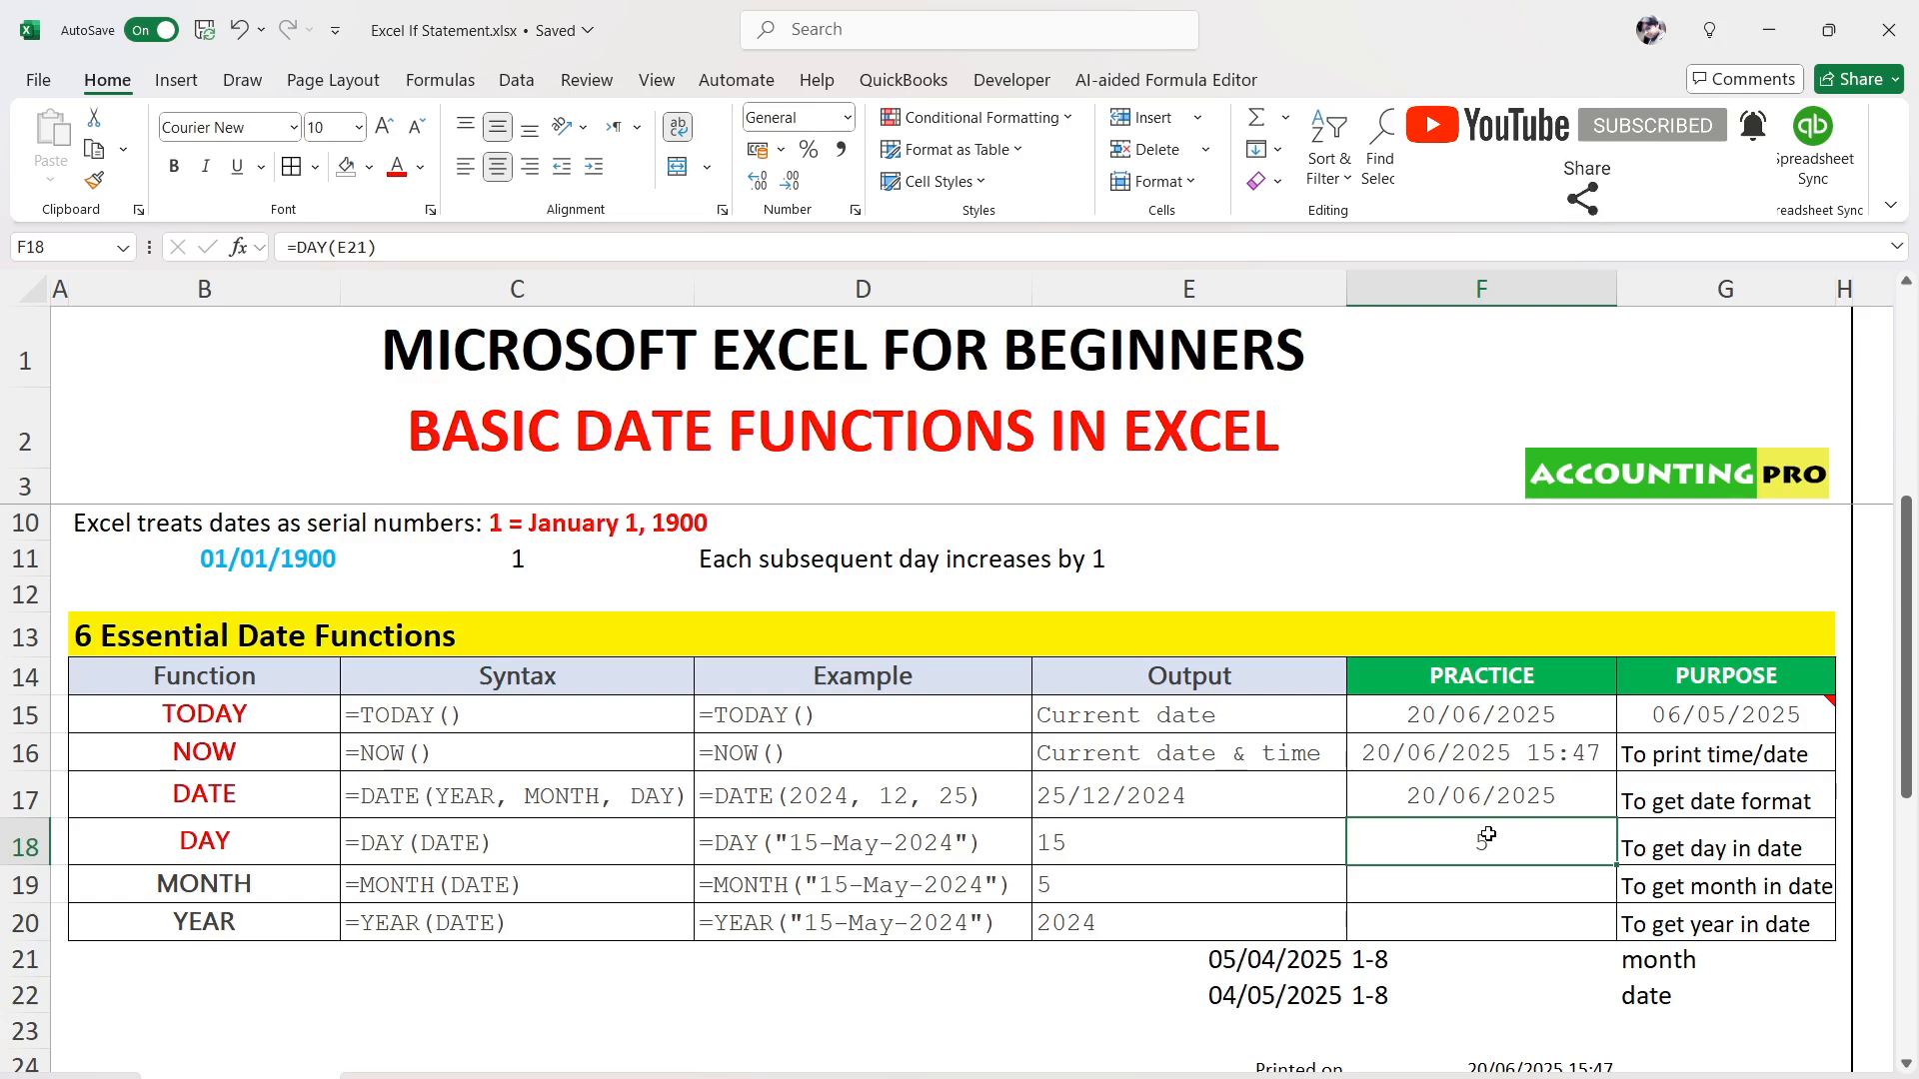
{"action": "left_click", "coordinate": [1274, 959]}
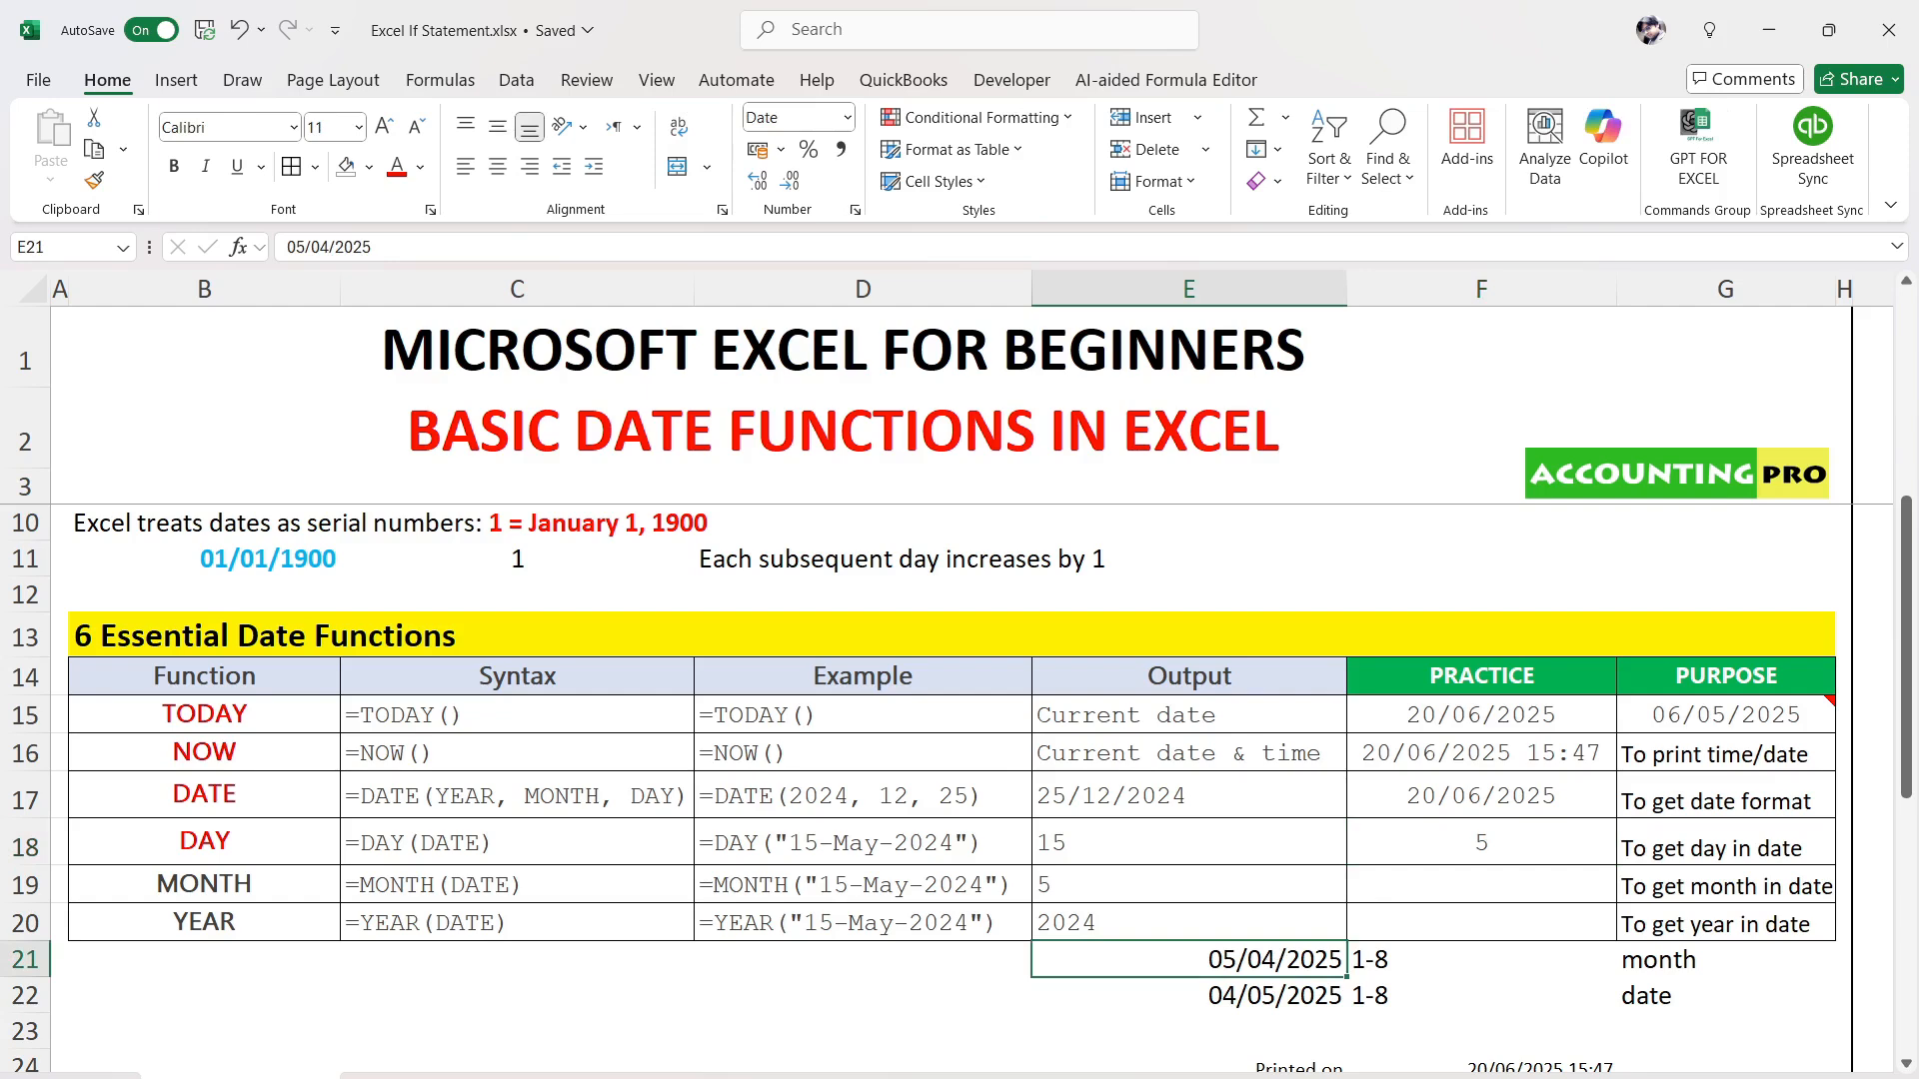
{"action": "type", "text": "11/14/2025"}
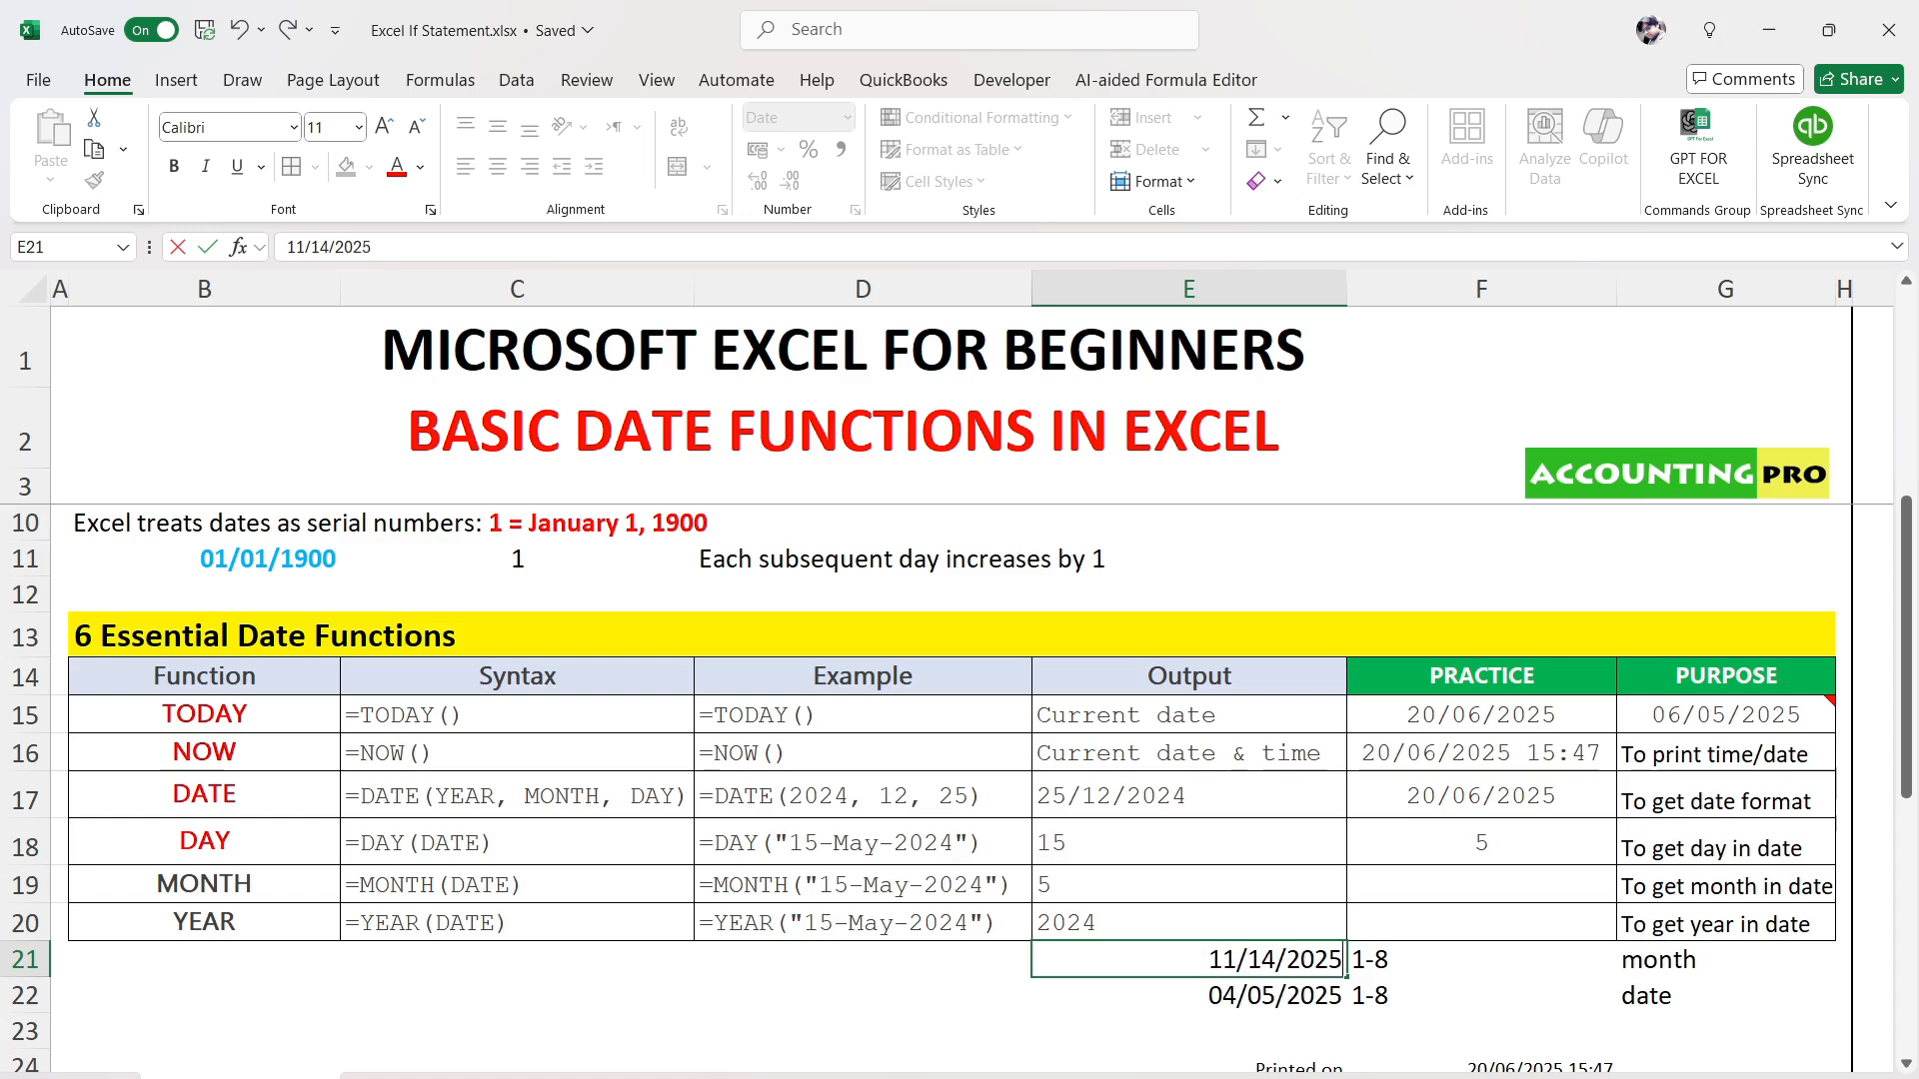
{"action": "key", "text": "Return"}
{"action": "left_click", "coordinate": [1274, 959]}
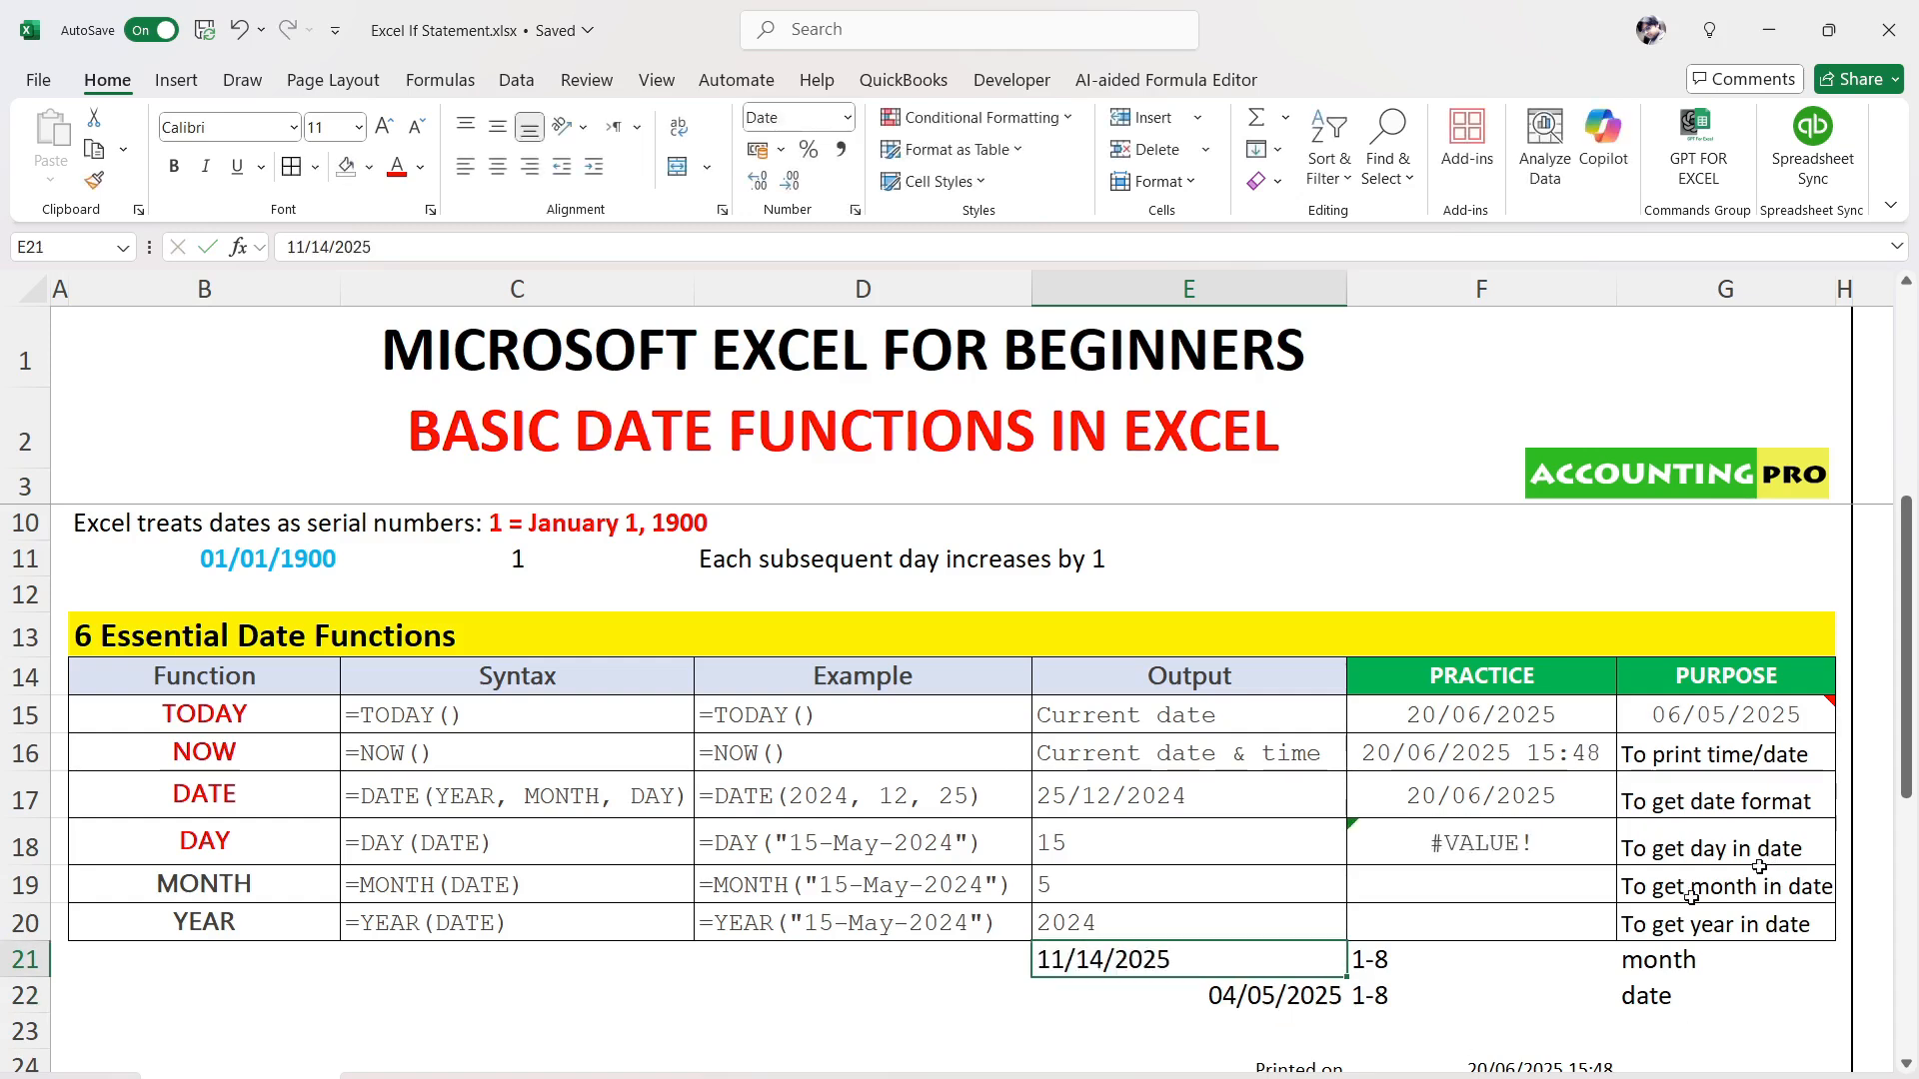
Inspect the DAY formula in F18 and its source cell E21, and re-enter the formula unchanged
{"action": "left_click", "coordinate": [1505, 850]}
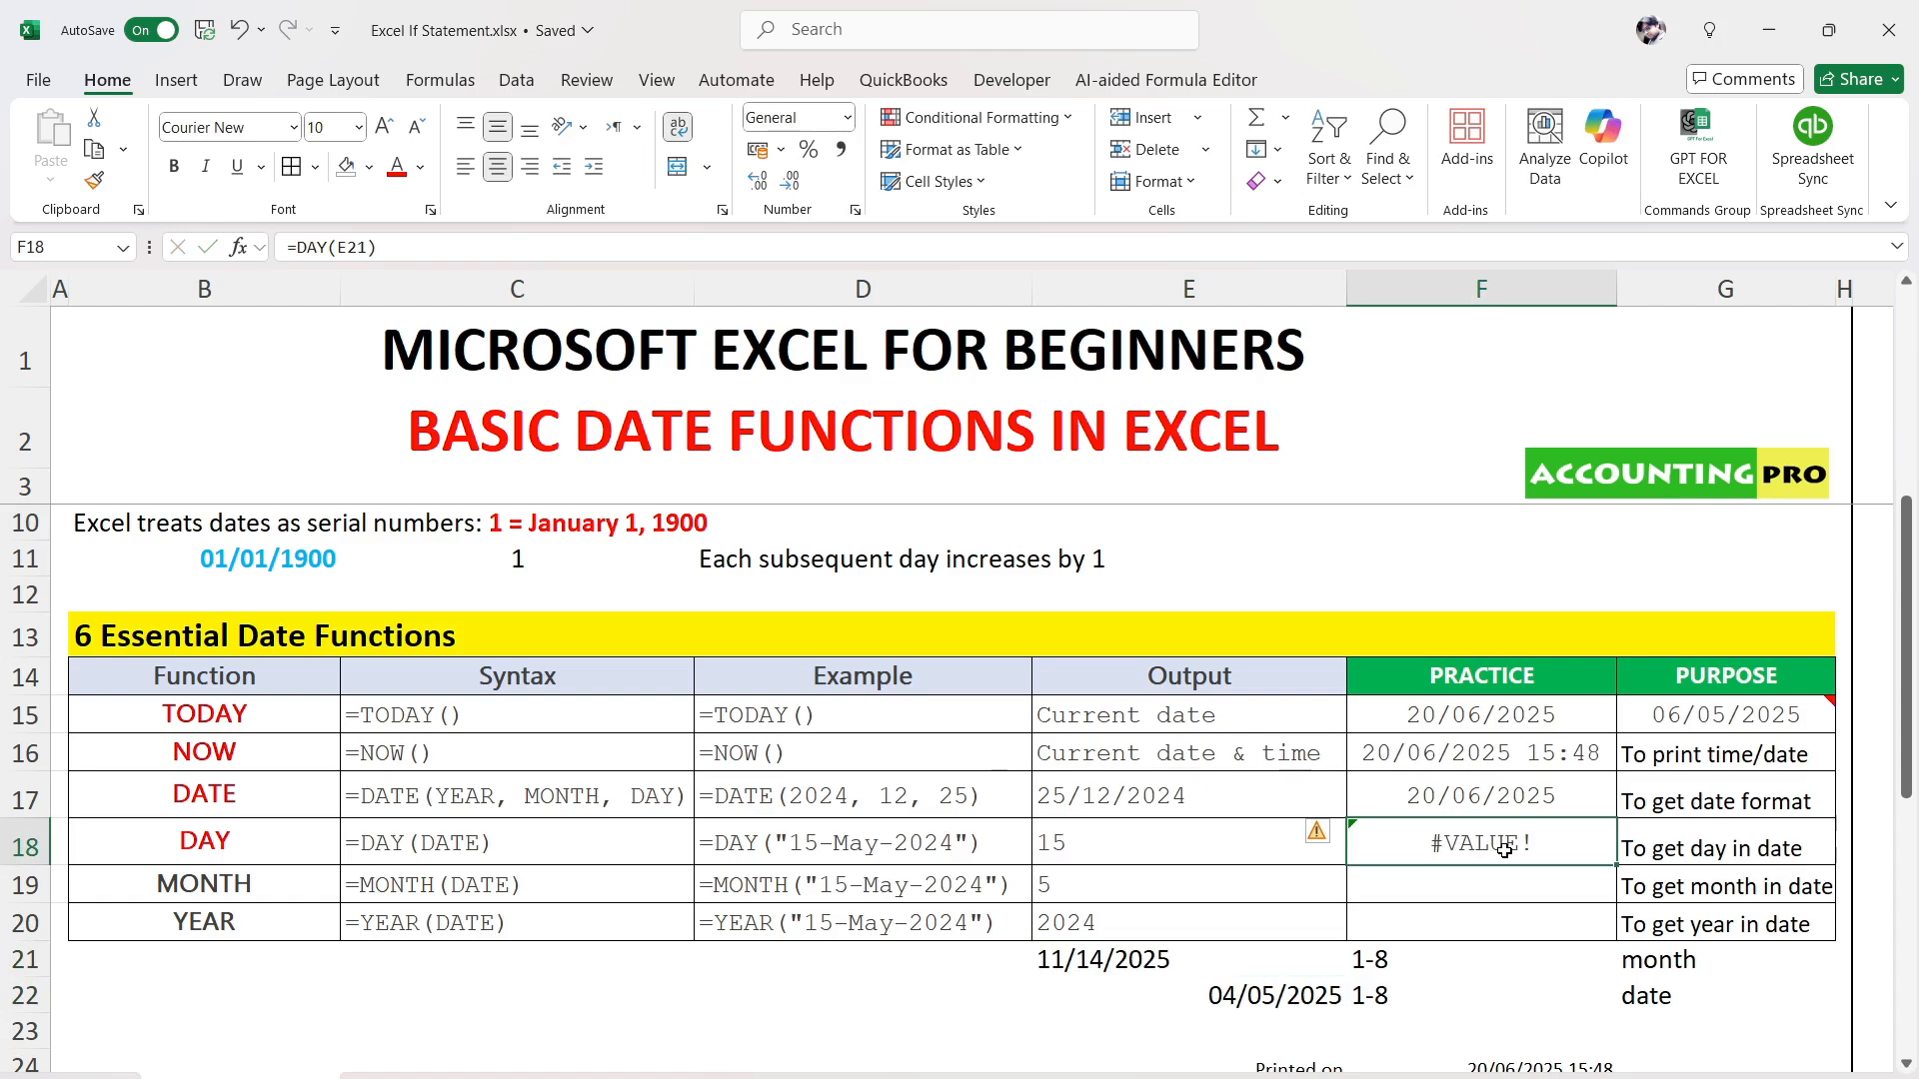
{"action": "left_click", "coordinate": [1240, 960]}
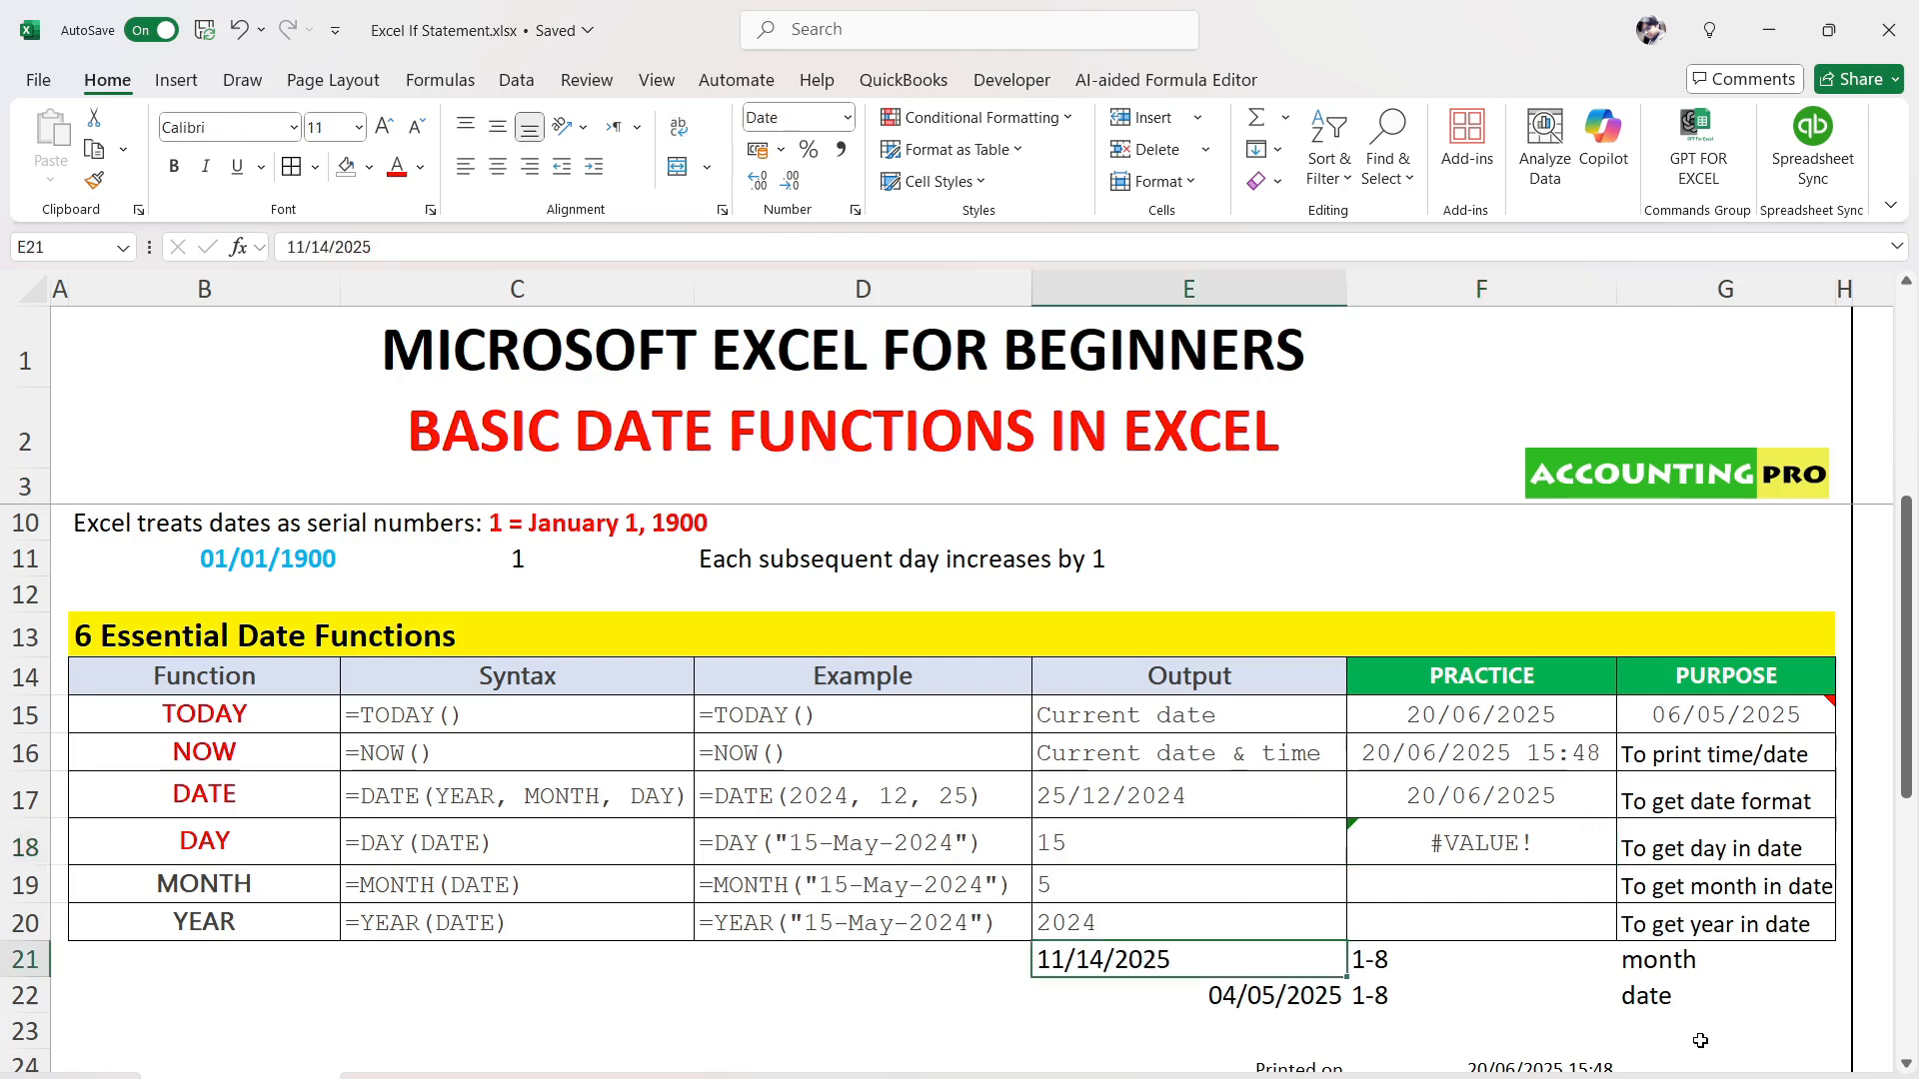
{"action": "left_click", "coordinate": [1429, 844]}
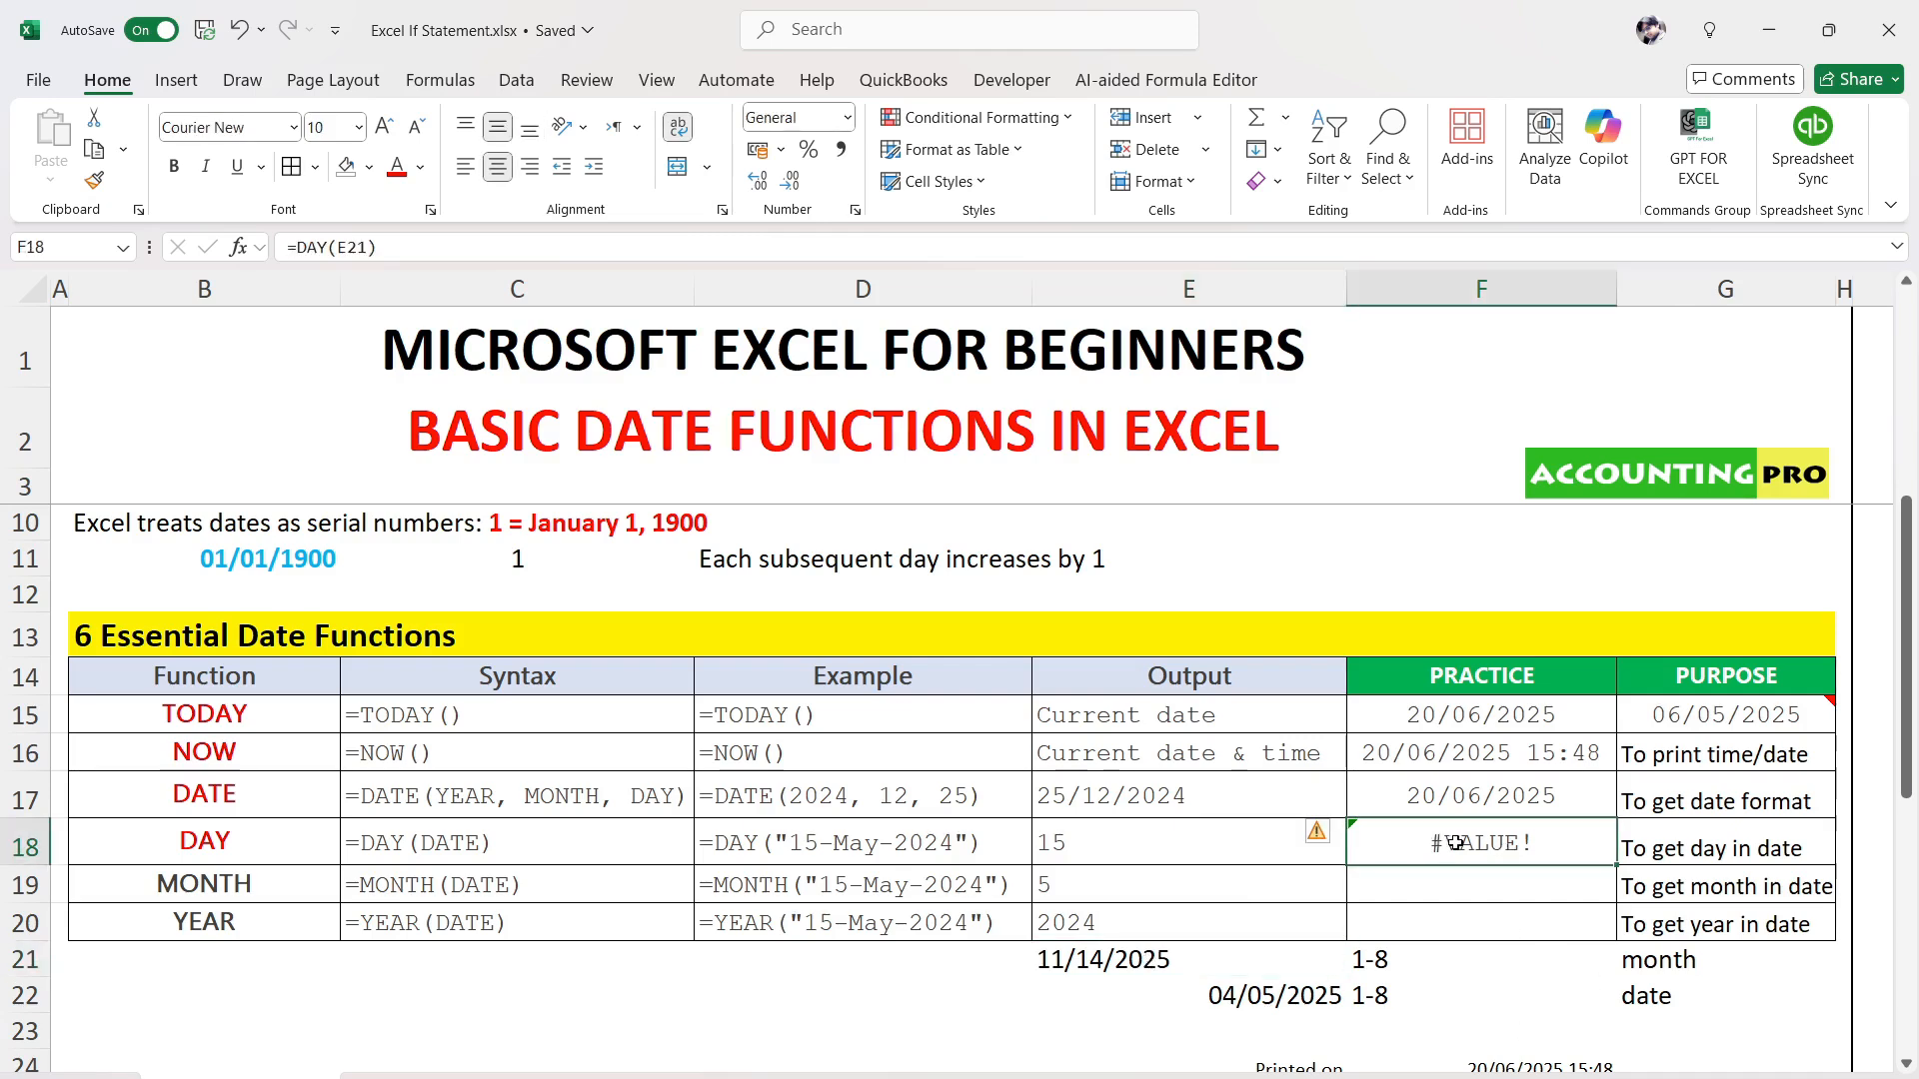
{"action": "double_click", "coordinate": [1429, 843]}
{"action": "key", "text": "Return"}
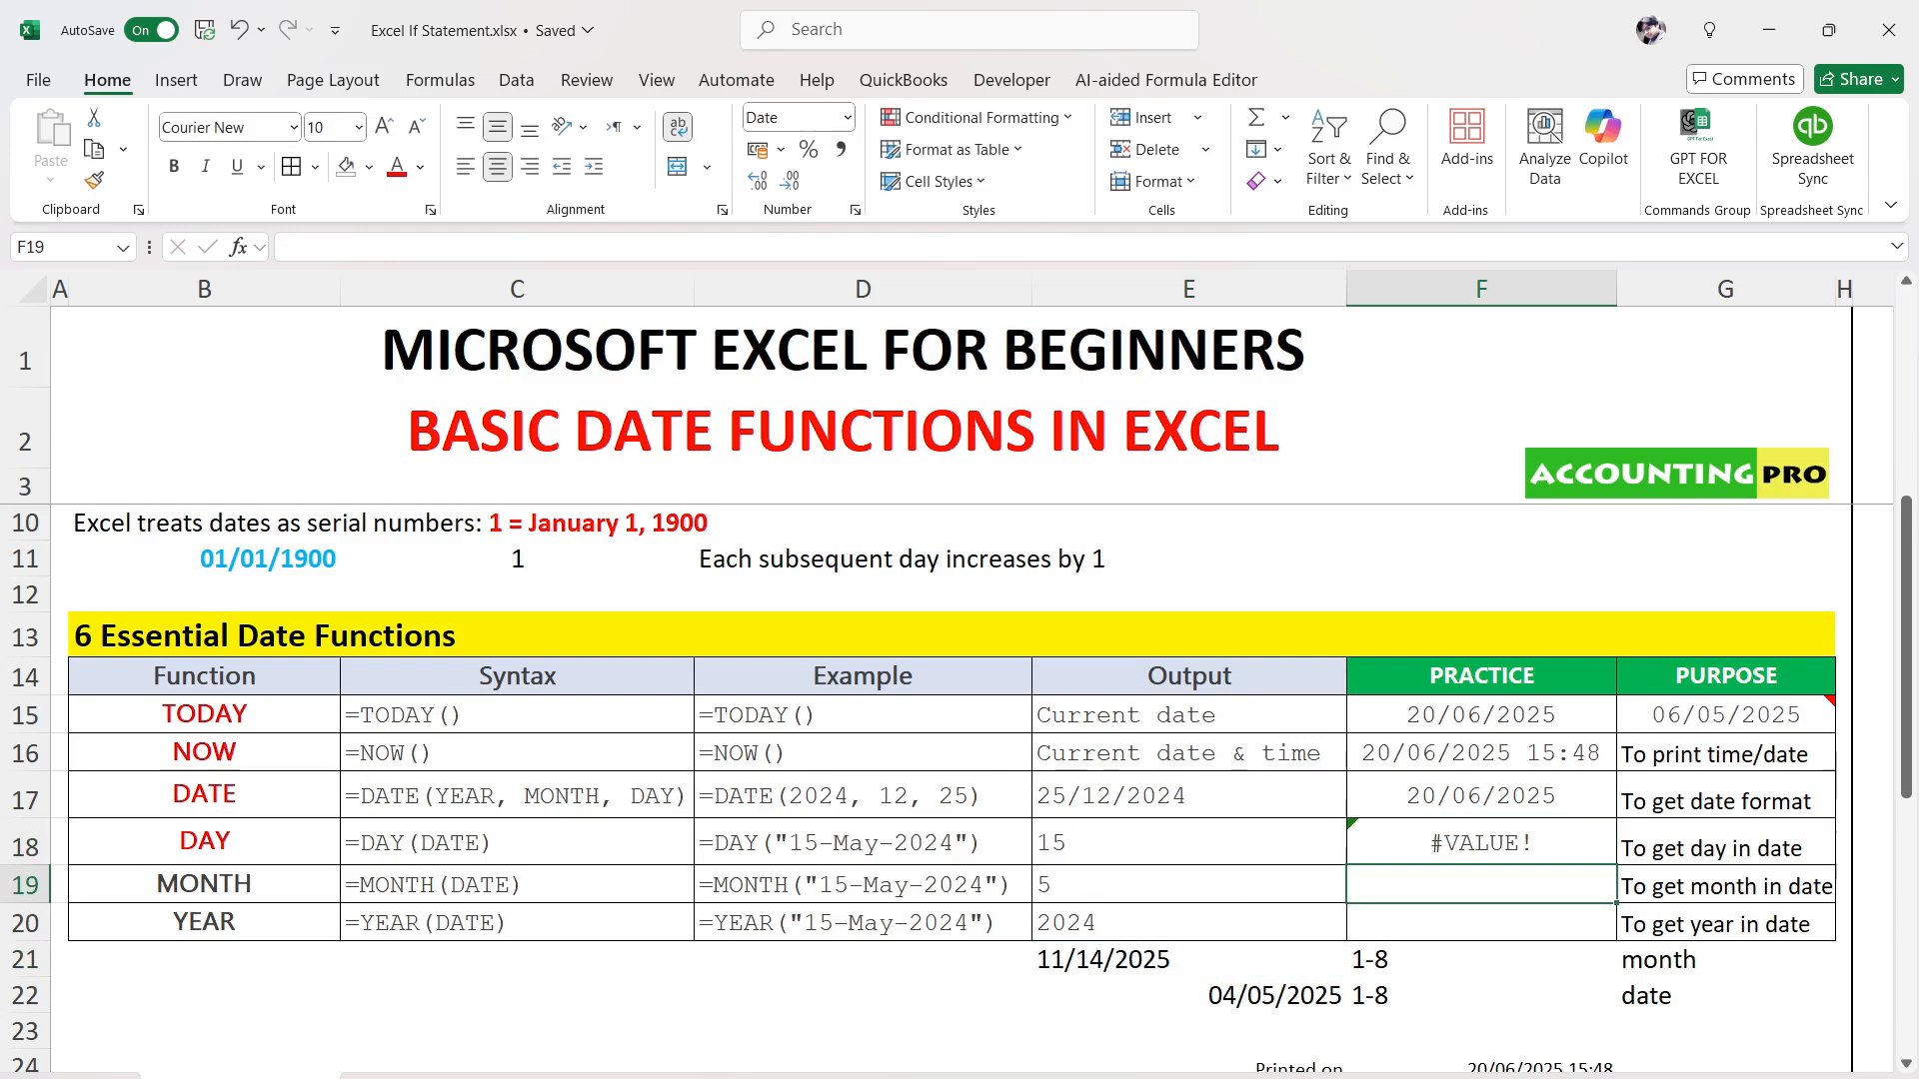
Enter the date 14/11/2025 in E21 and compare it with the DAY result in F18
{"action": "left_click", "coordinate": [1144, 955]}
{"action": "type", "text": "1"}
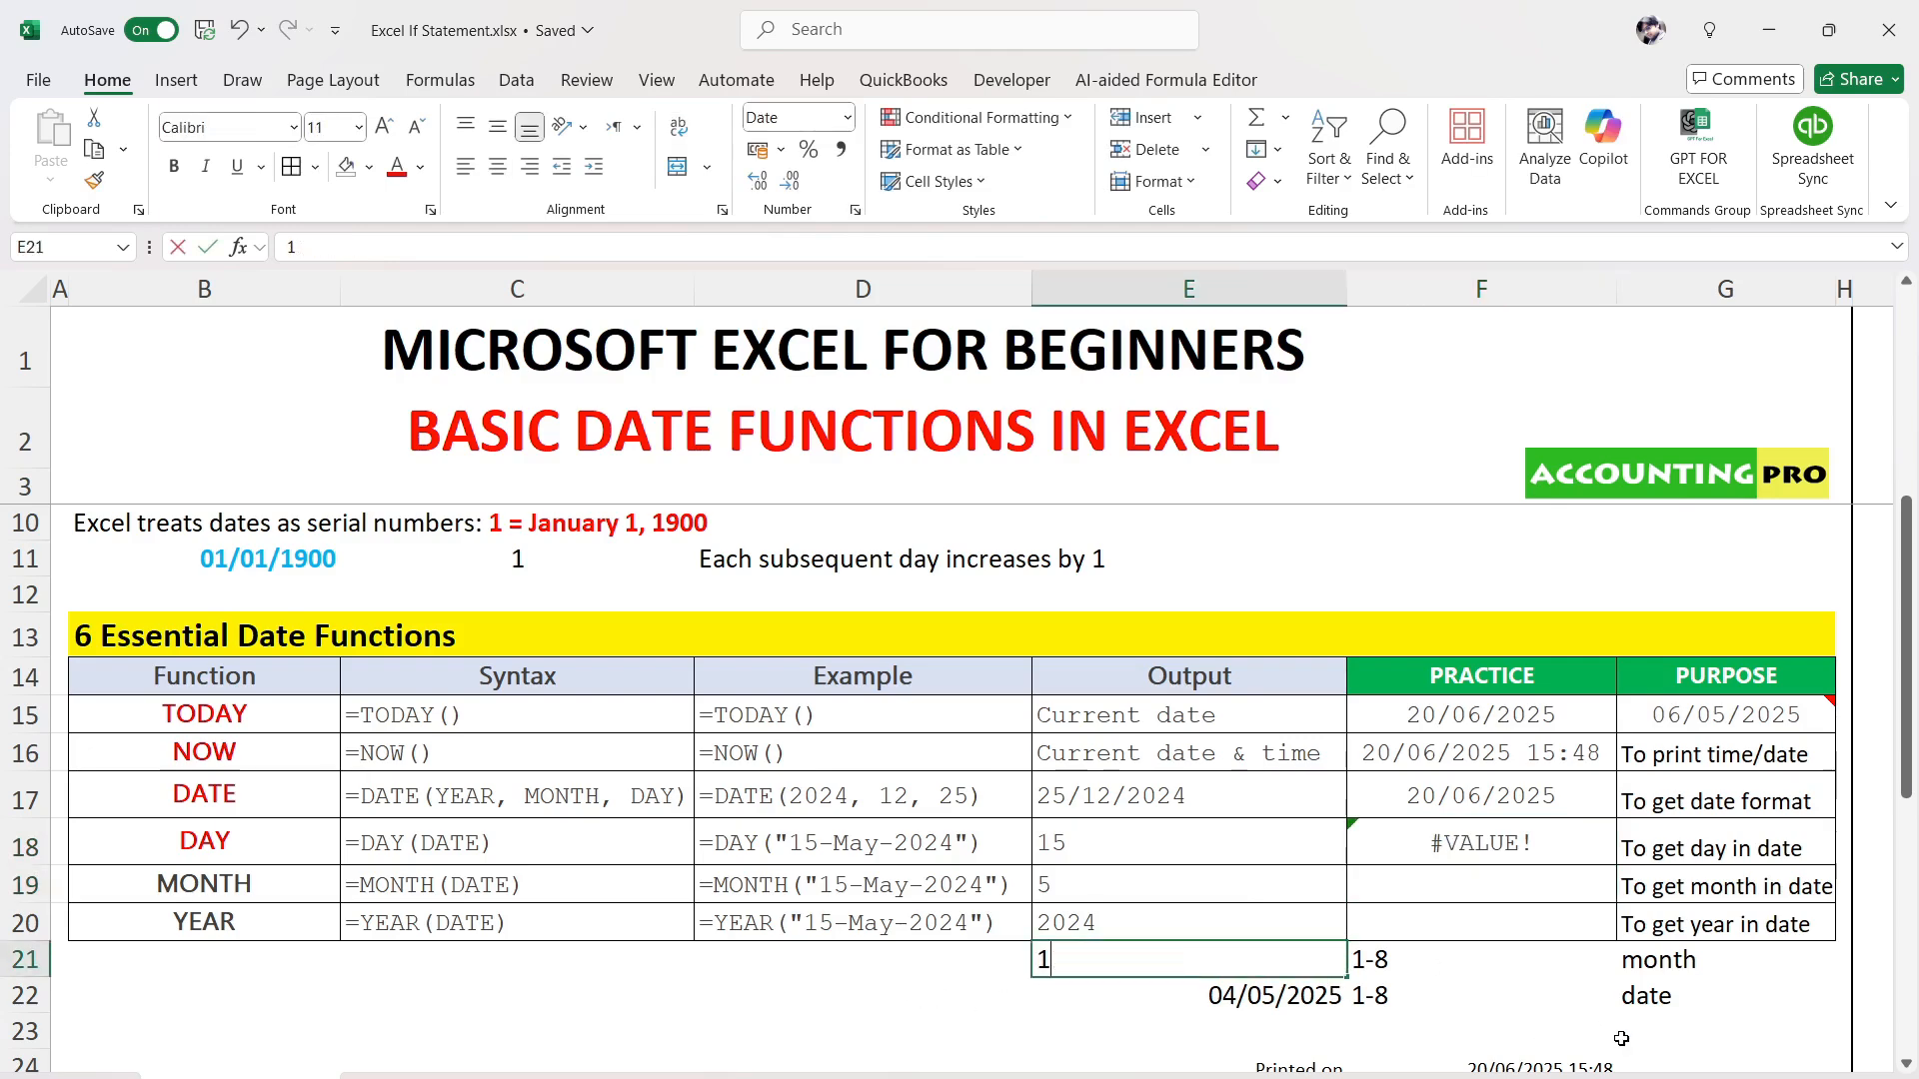
{"action": "type", "text": "4/11/2025"}
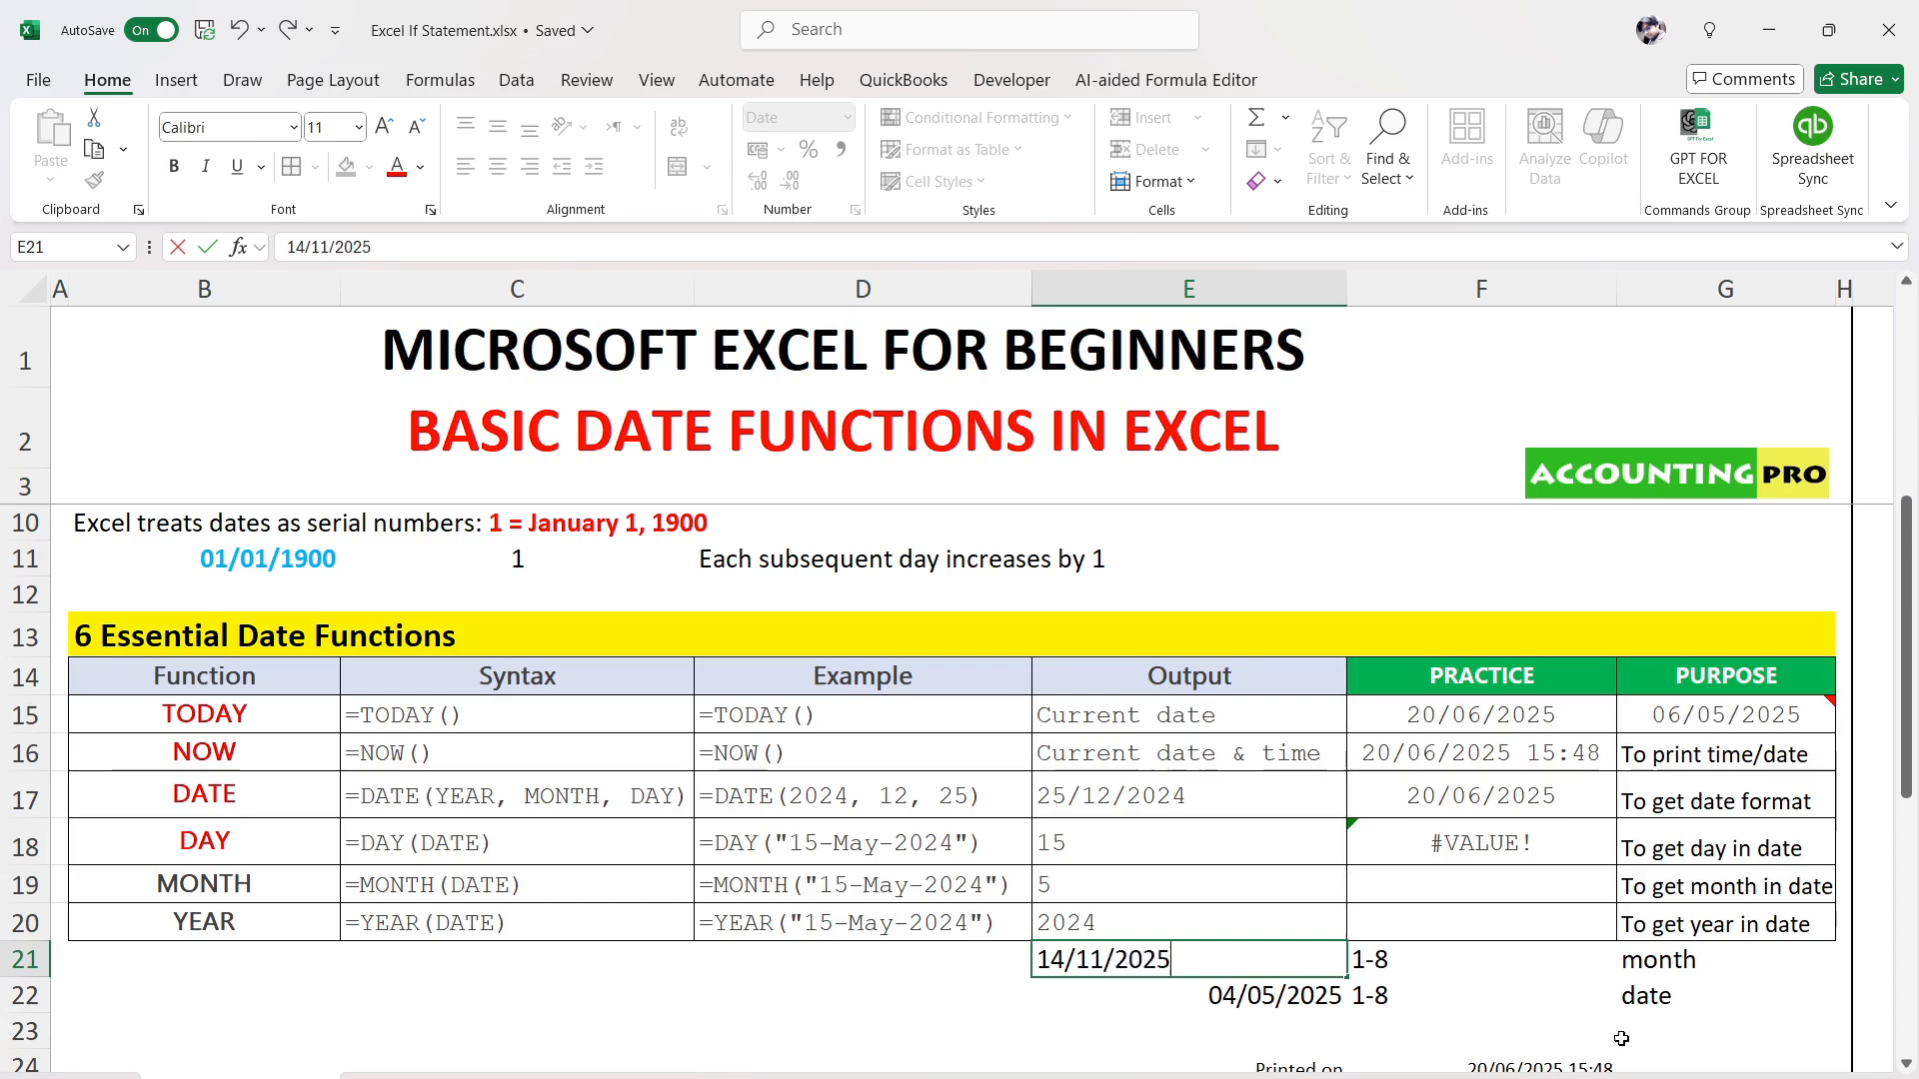
{"action": "key", "text": "Return"}
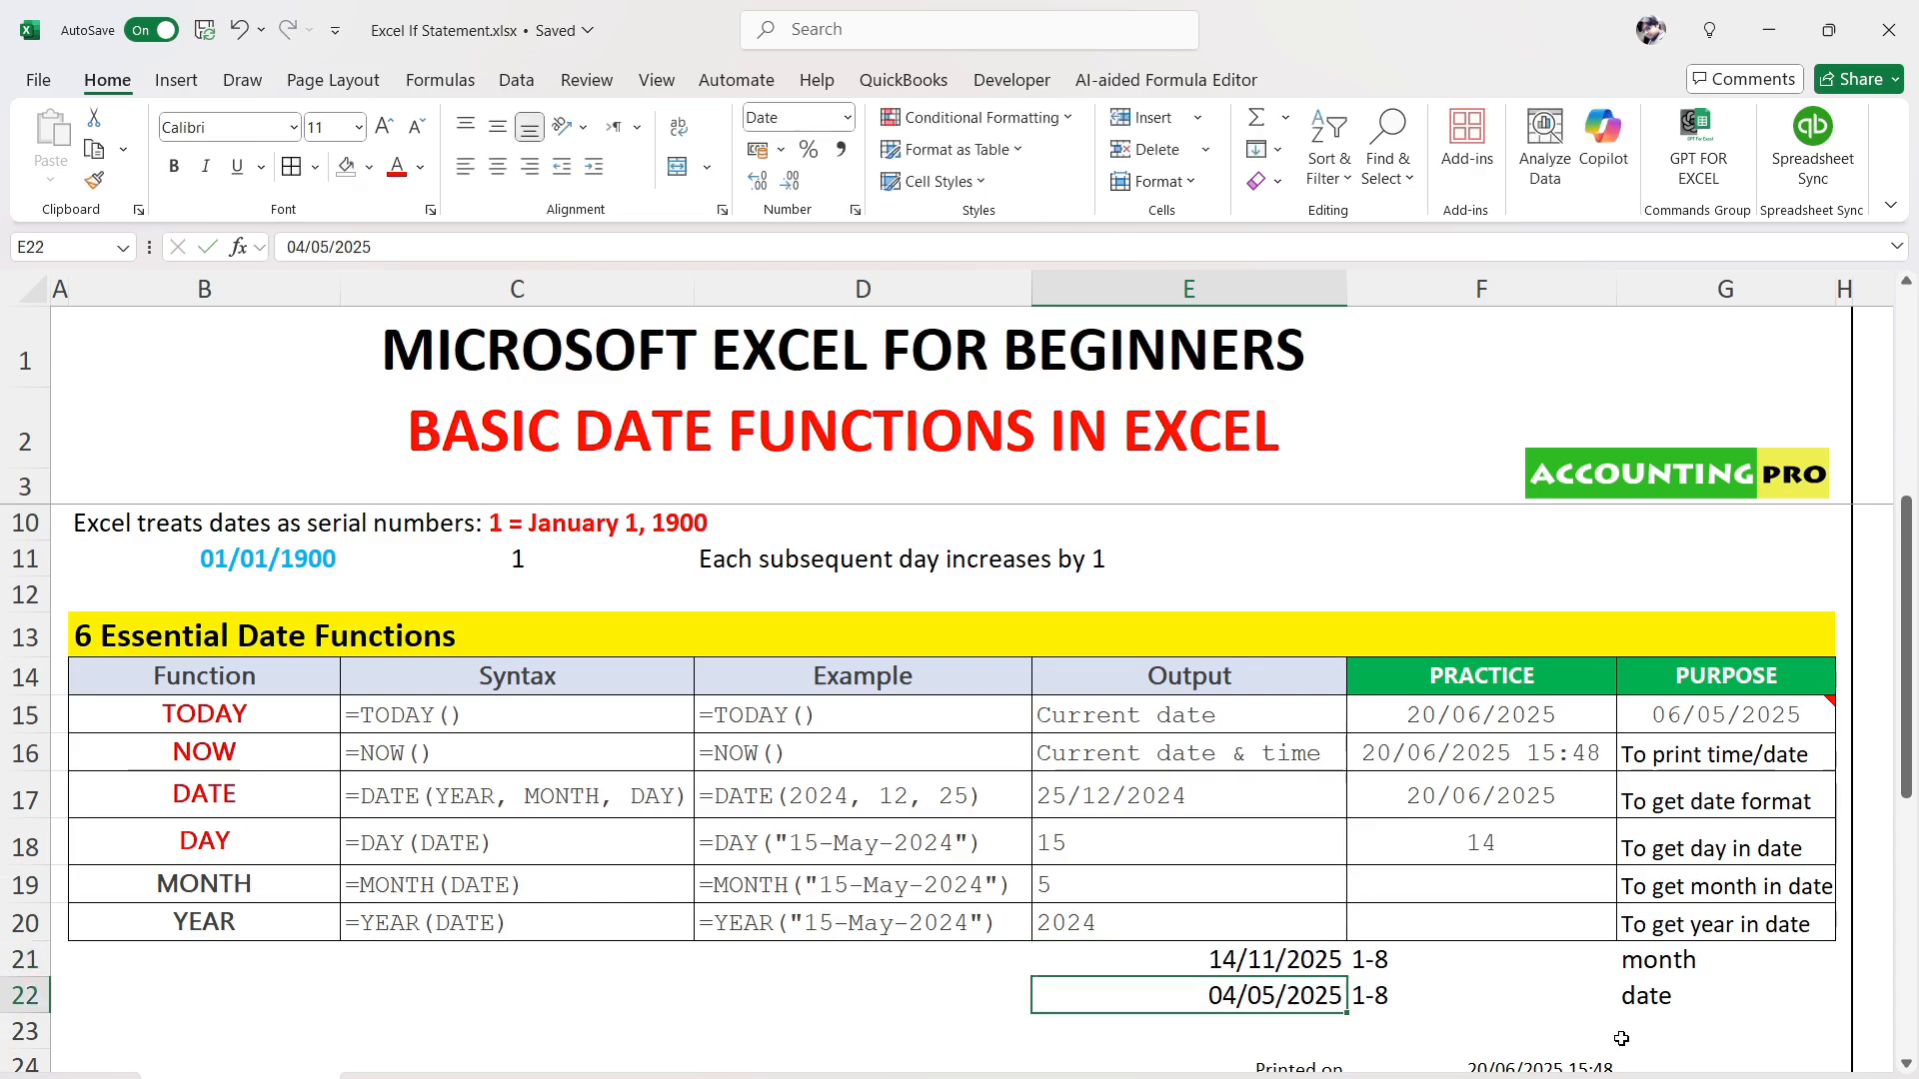
{"action": "left_click", "coordinate": [1321, 962]}
{"action": "left_click", "coordinate": [1522, 827]}
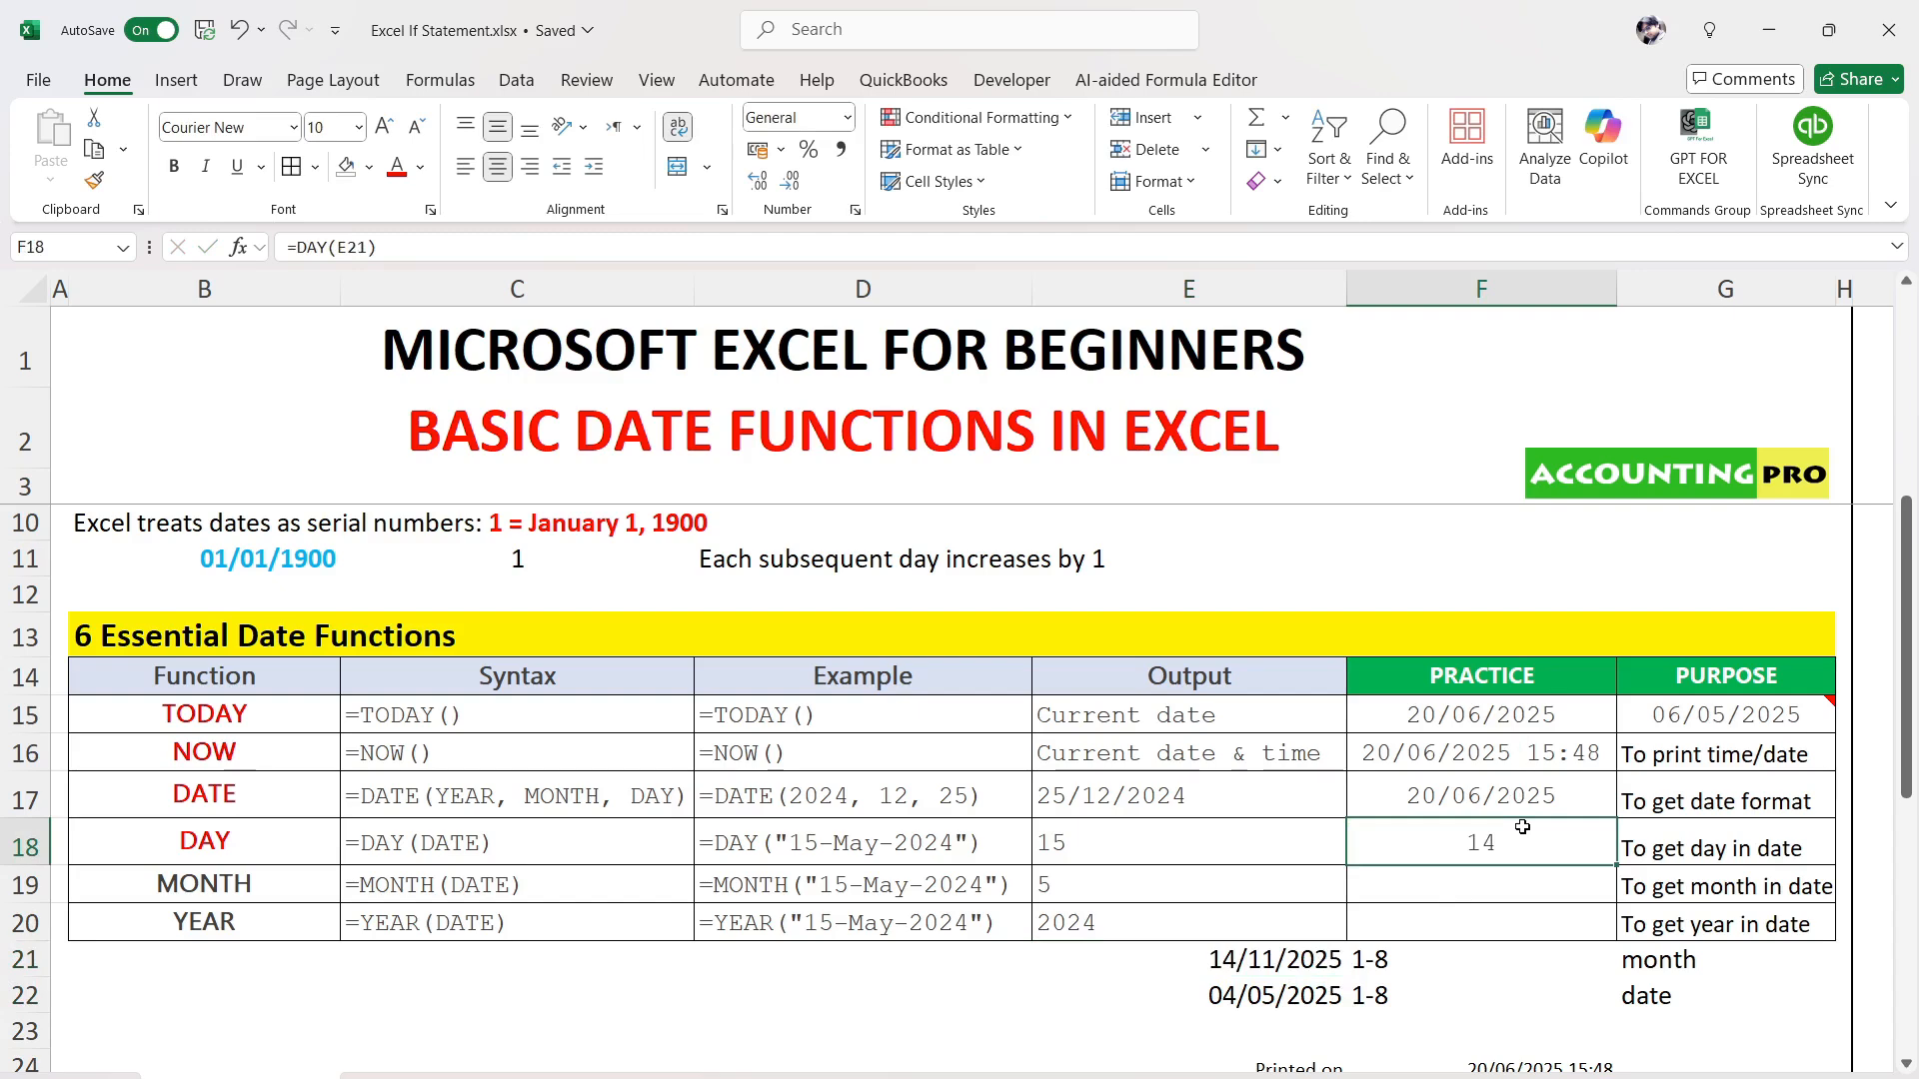
{"action": "left_click", "coordinate": [1261, 969]}
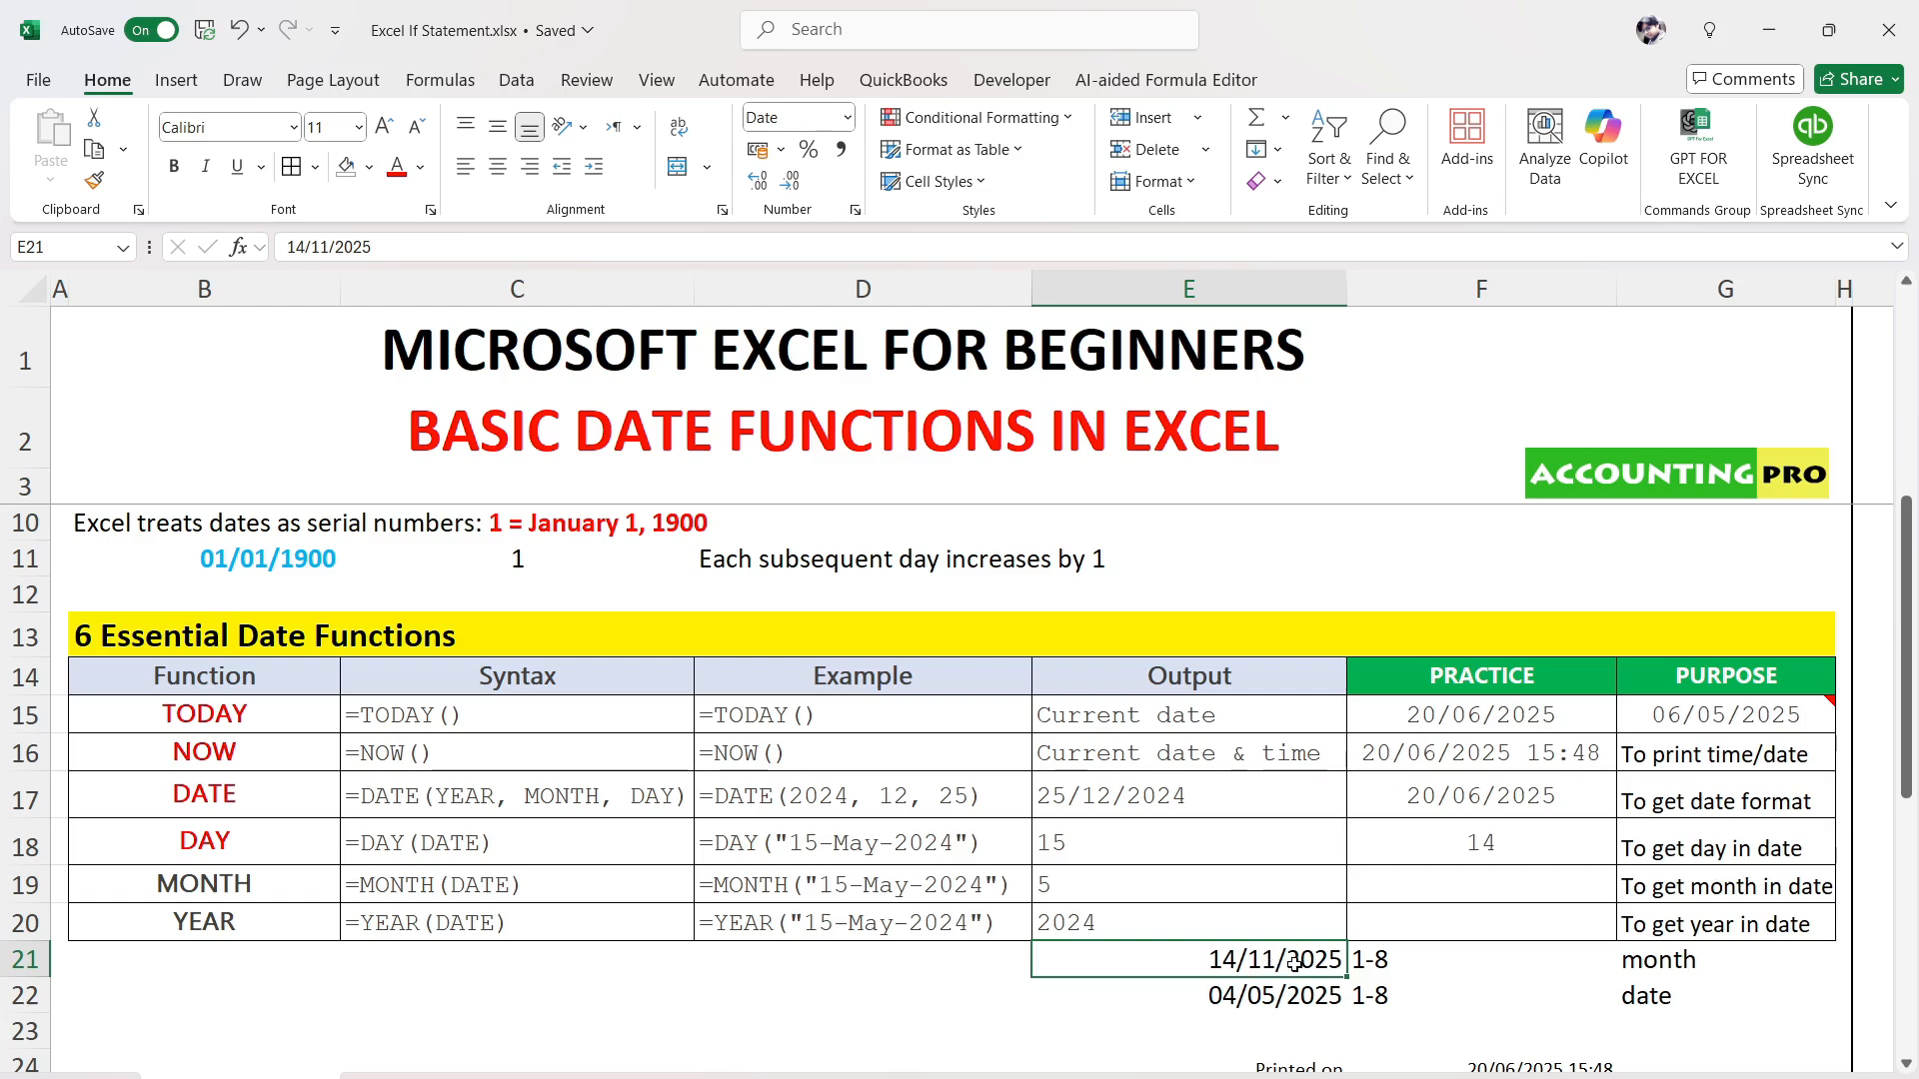
Compare the DAY result in F18 with its source date in E21 and inspect the formula in F18
{"action": "left_click", "coordinate": [1481, 842]}
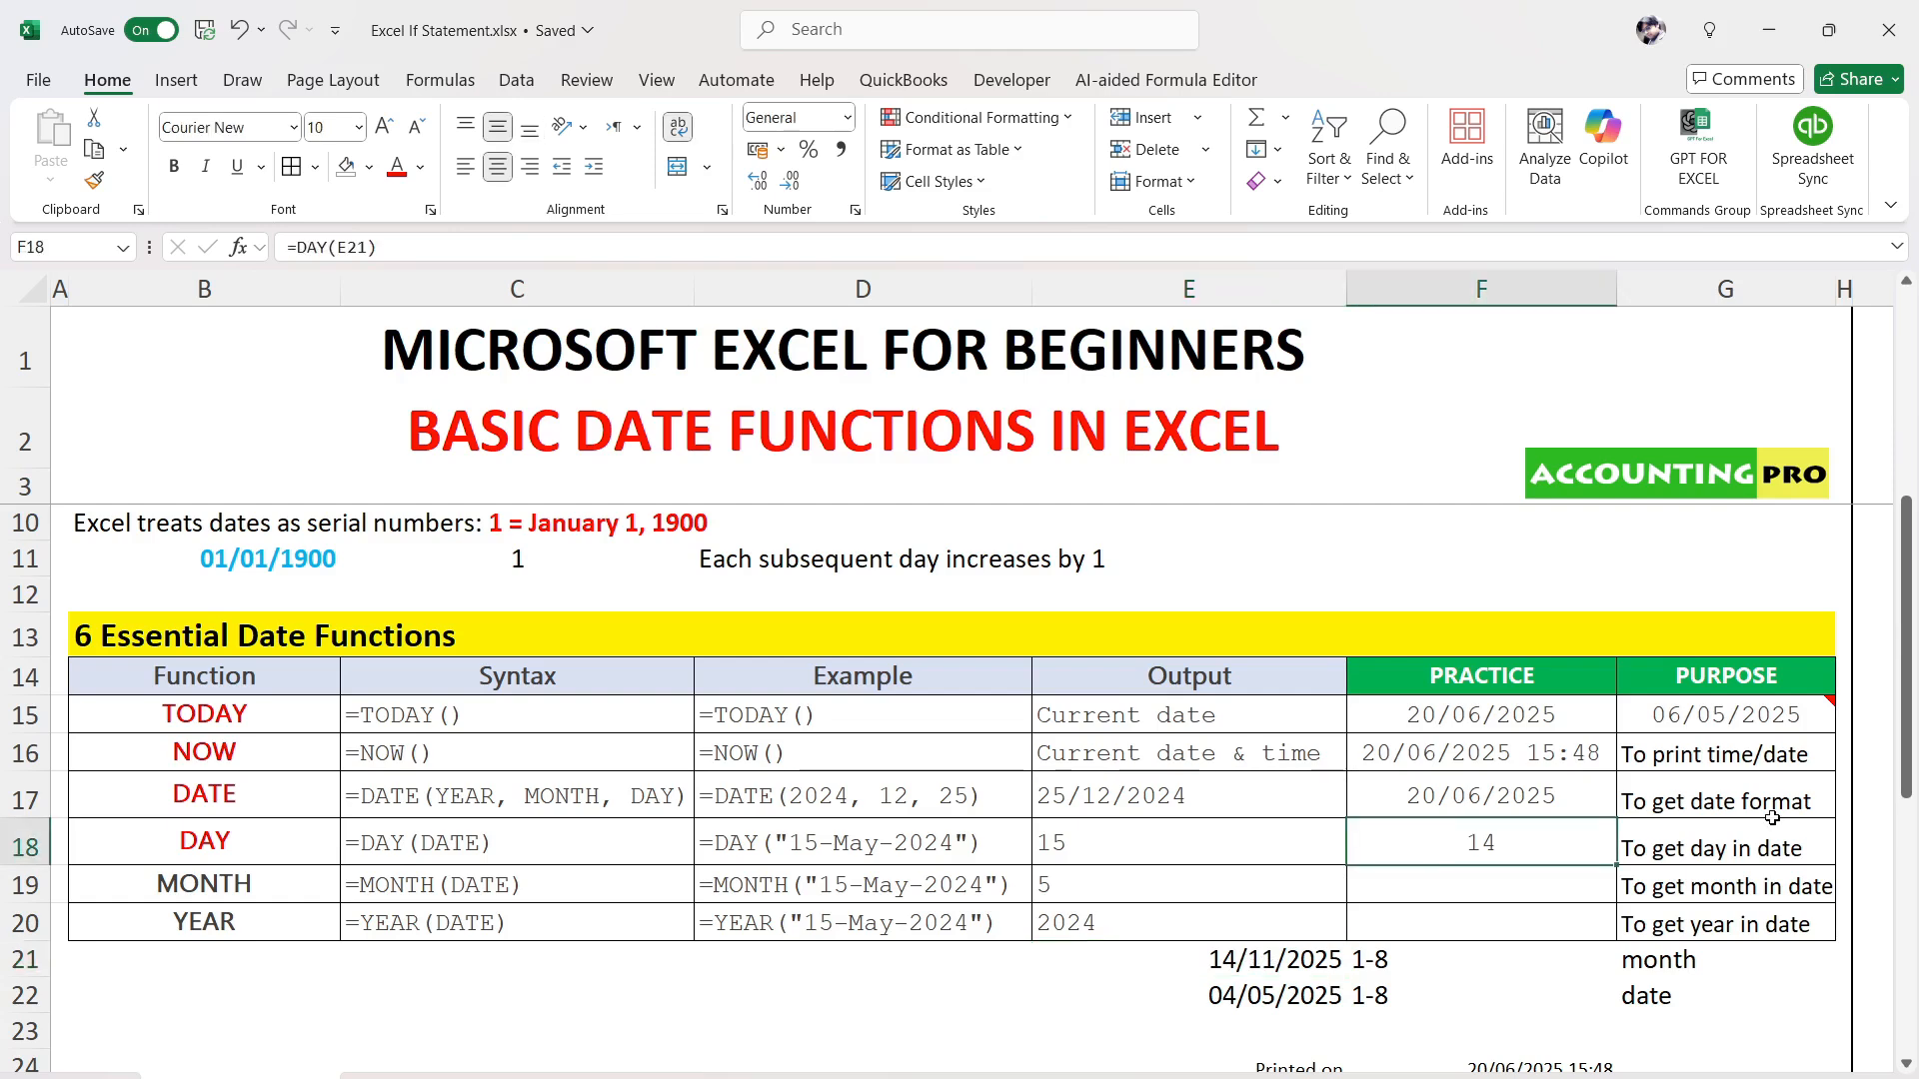
{"action": "left_click", "coordinate": [1285, 961]}
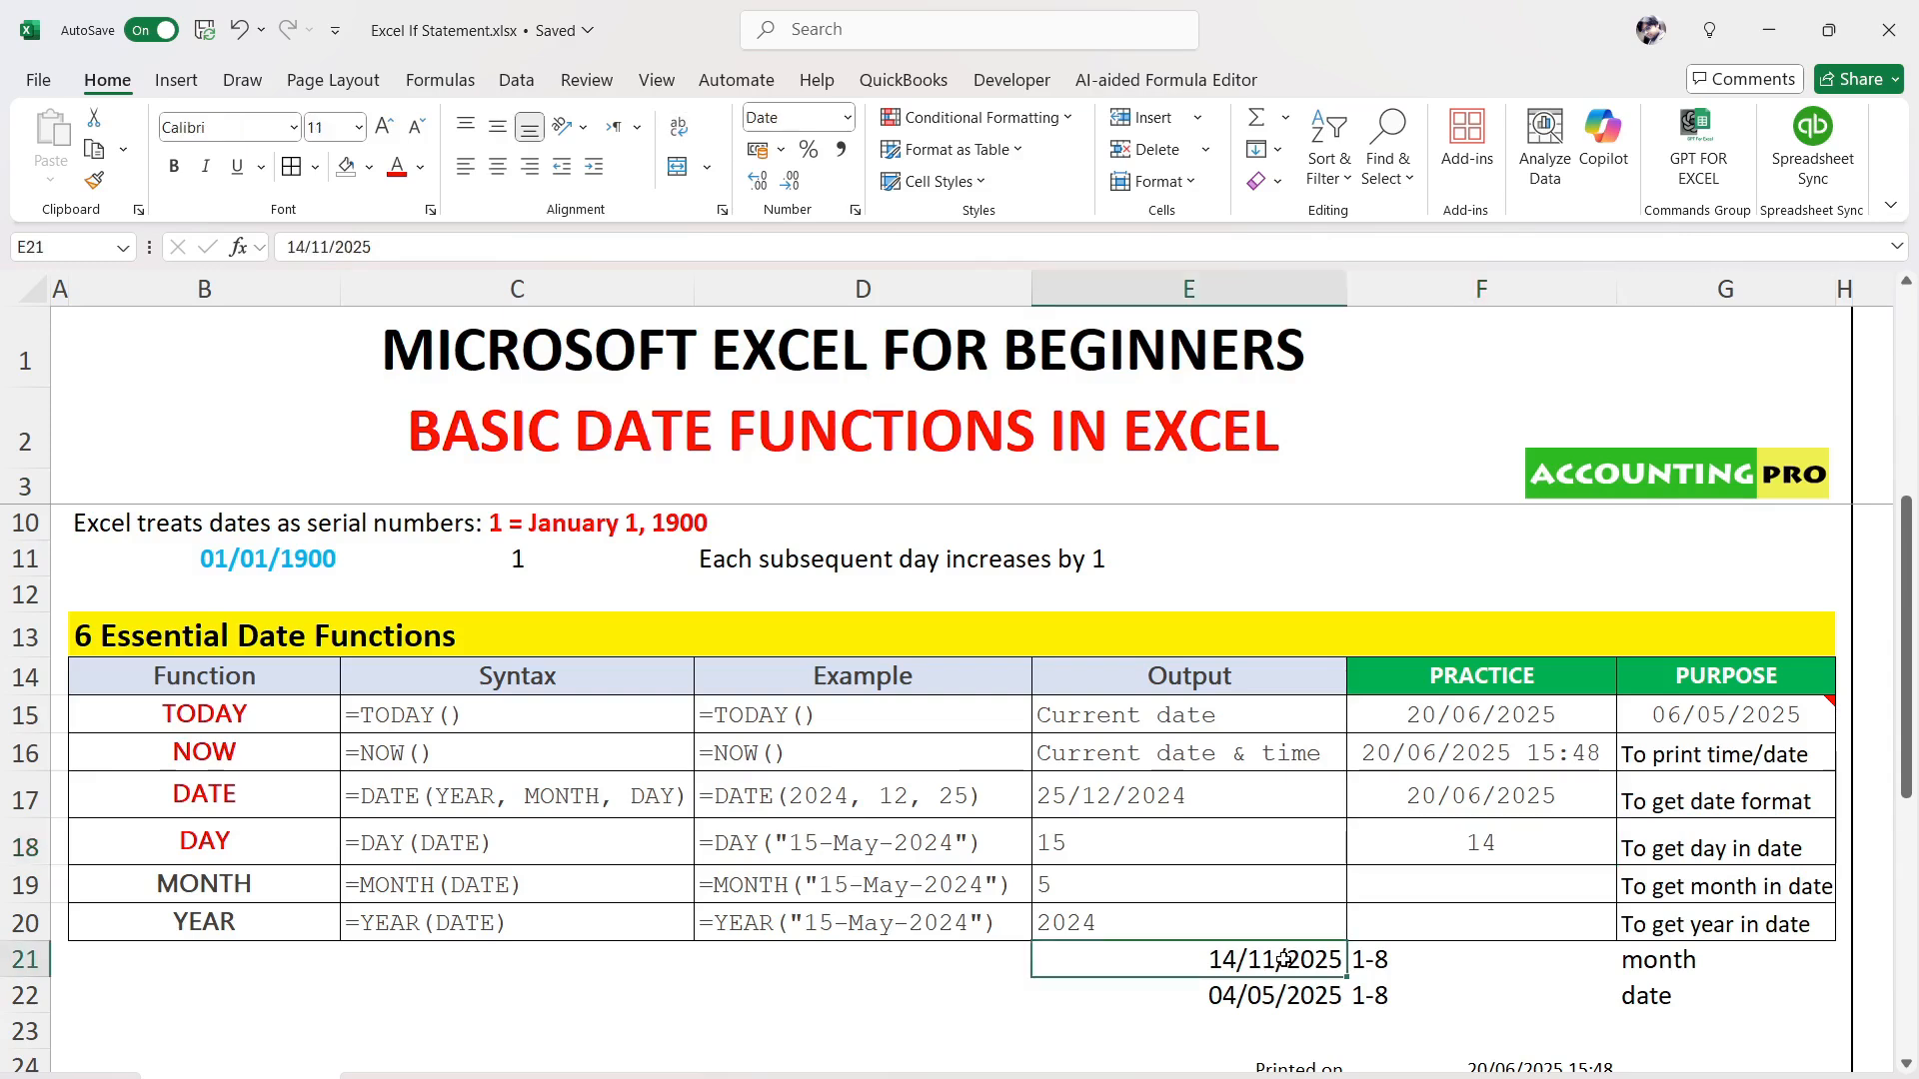
{"action": "left_click", "coordinate": [1462, 857]}
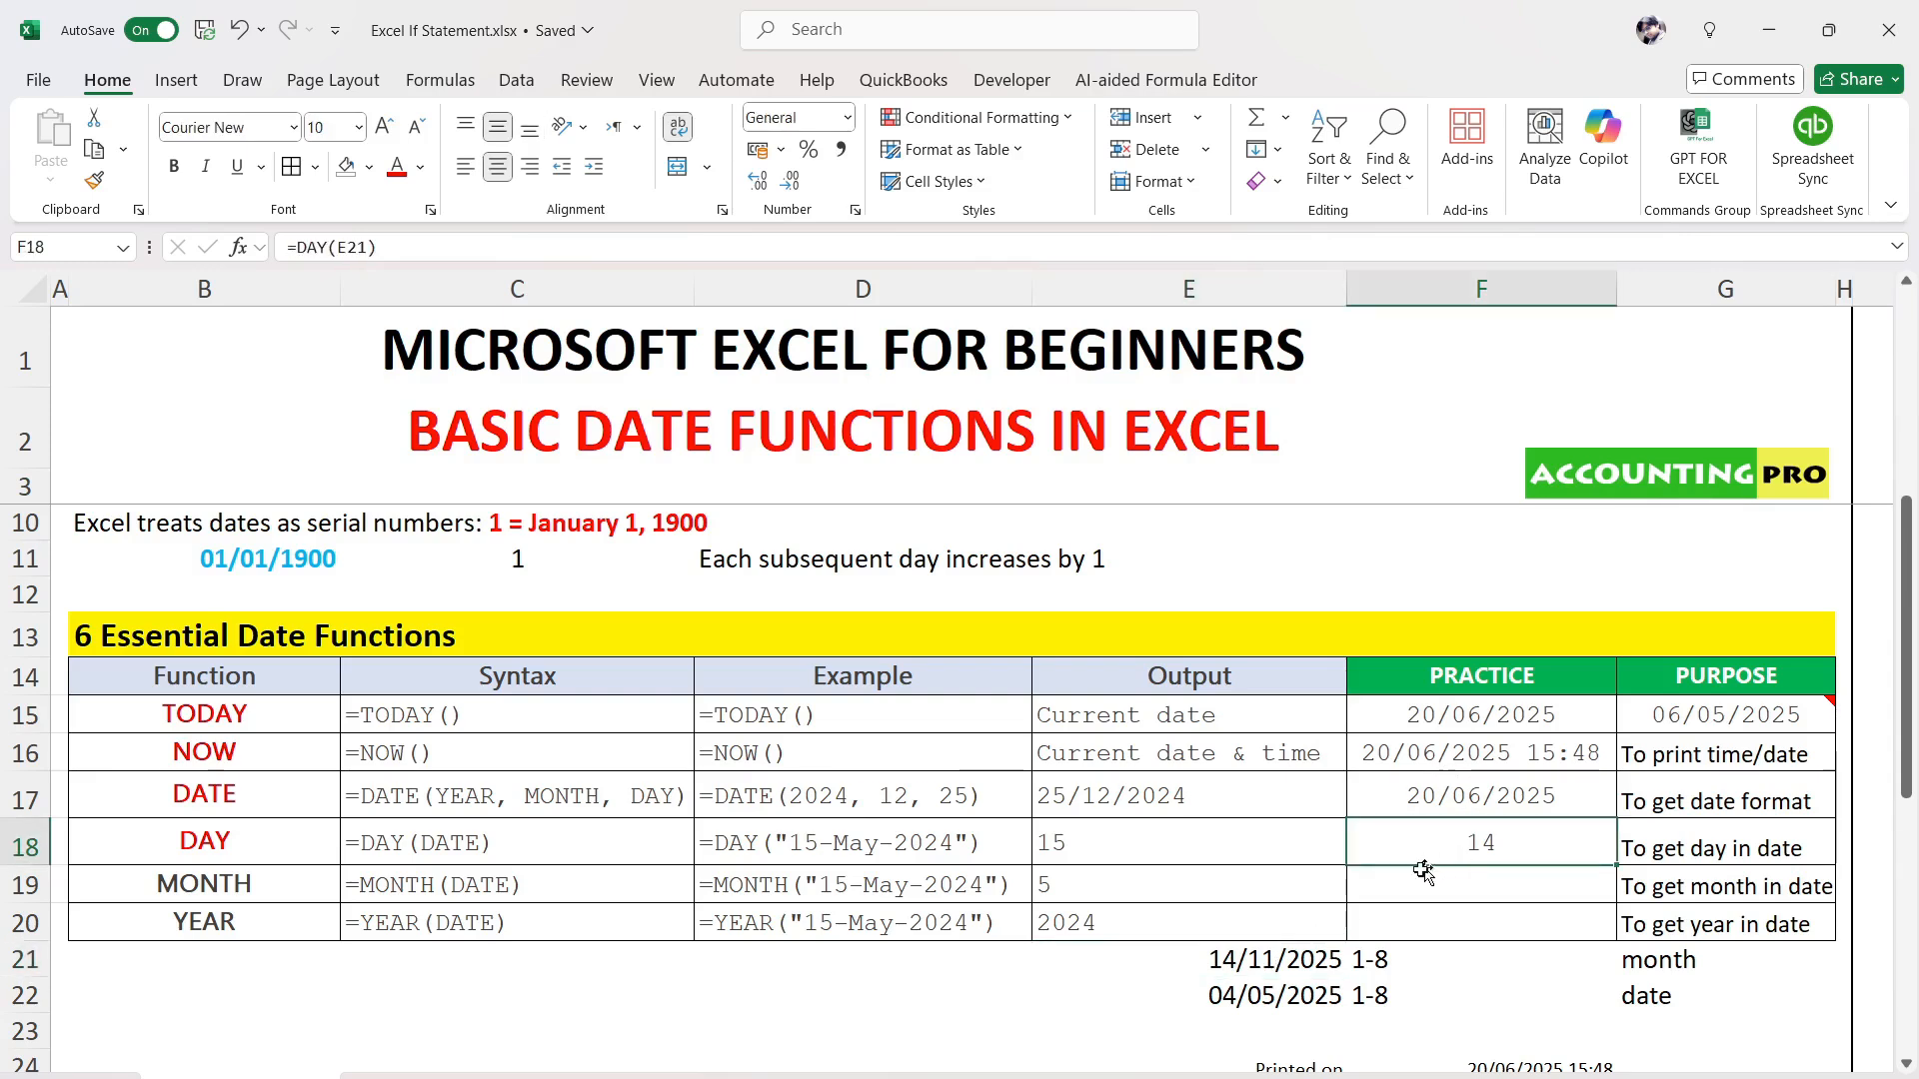
{"action": "left_click", "coordinate": [243, 831]}
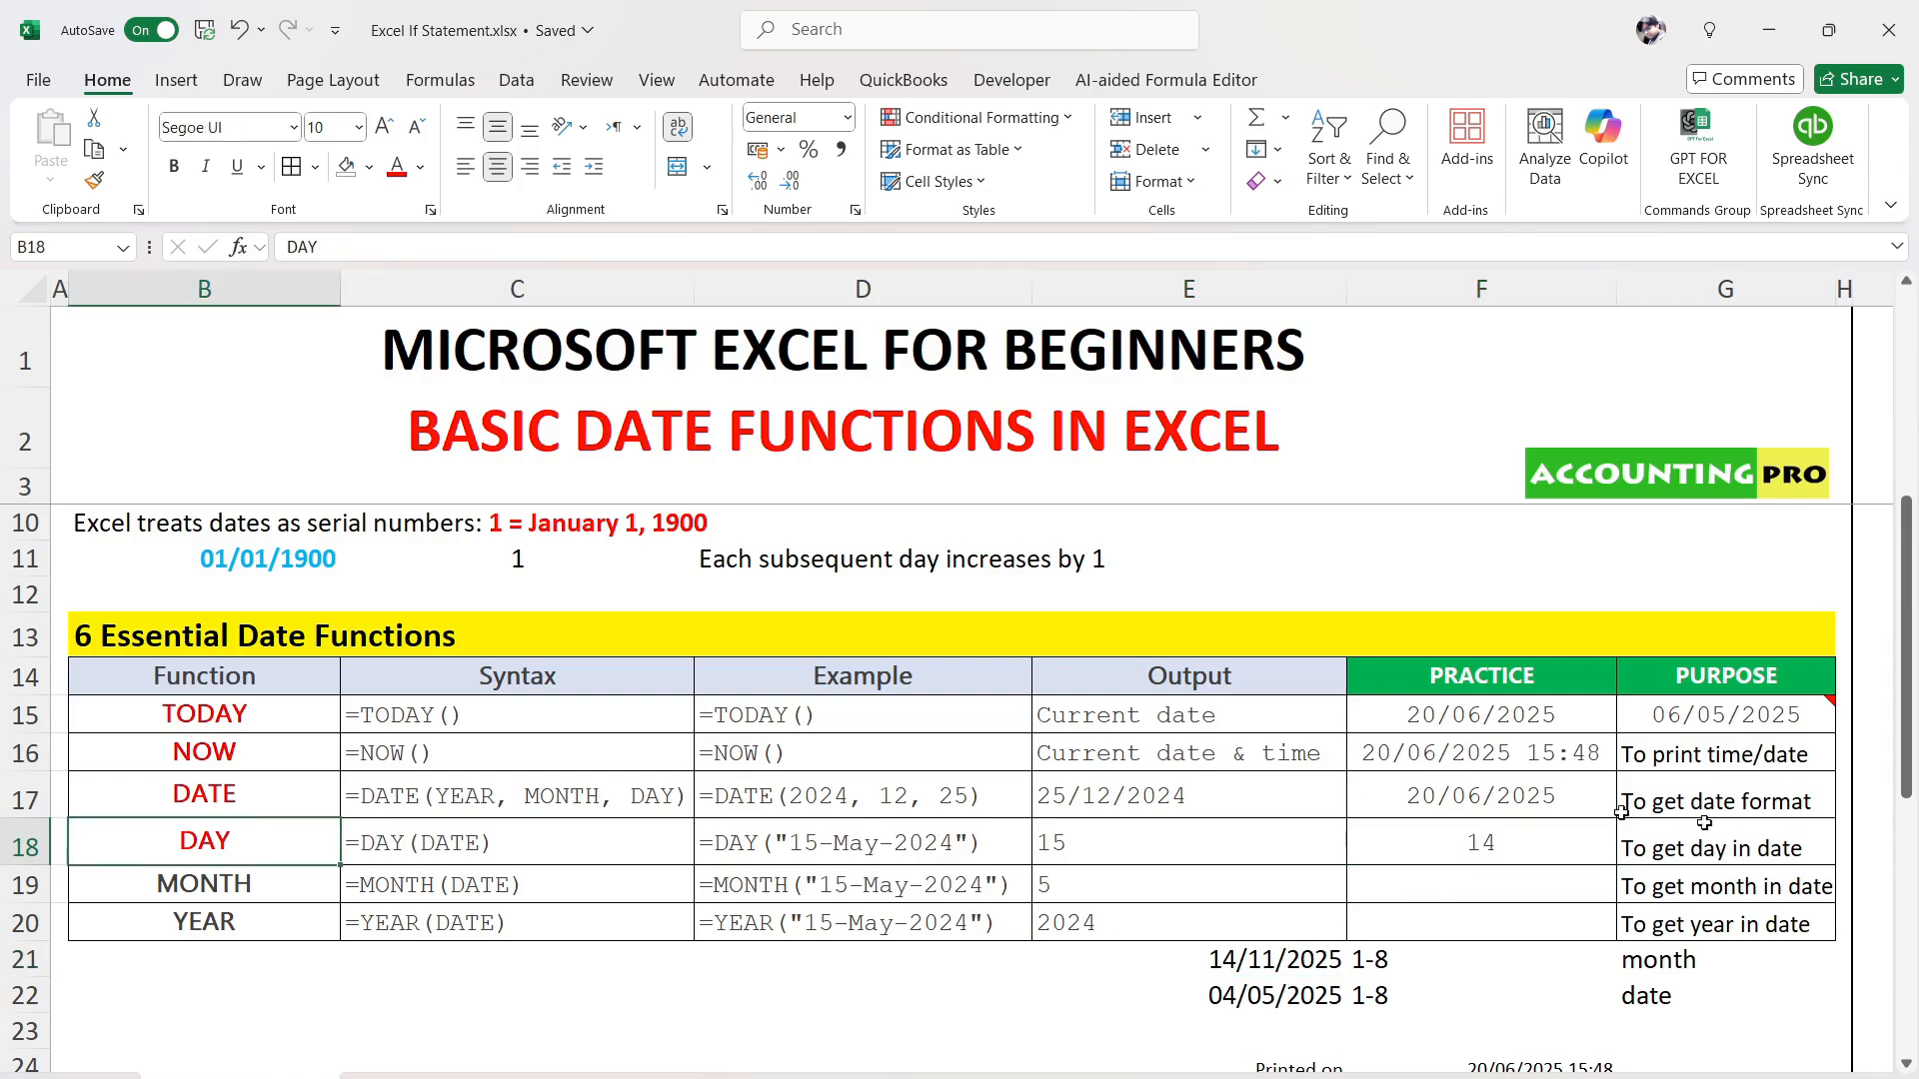
{"action": "left_click", "coordinate": [1277, 968]}
{"action": "left_click", "coordinate": [1509, 828]}
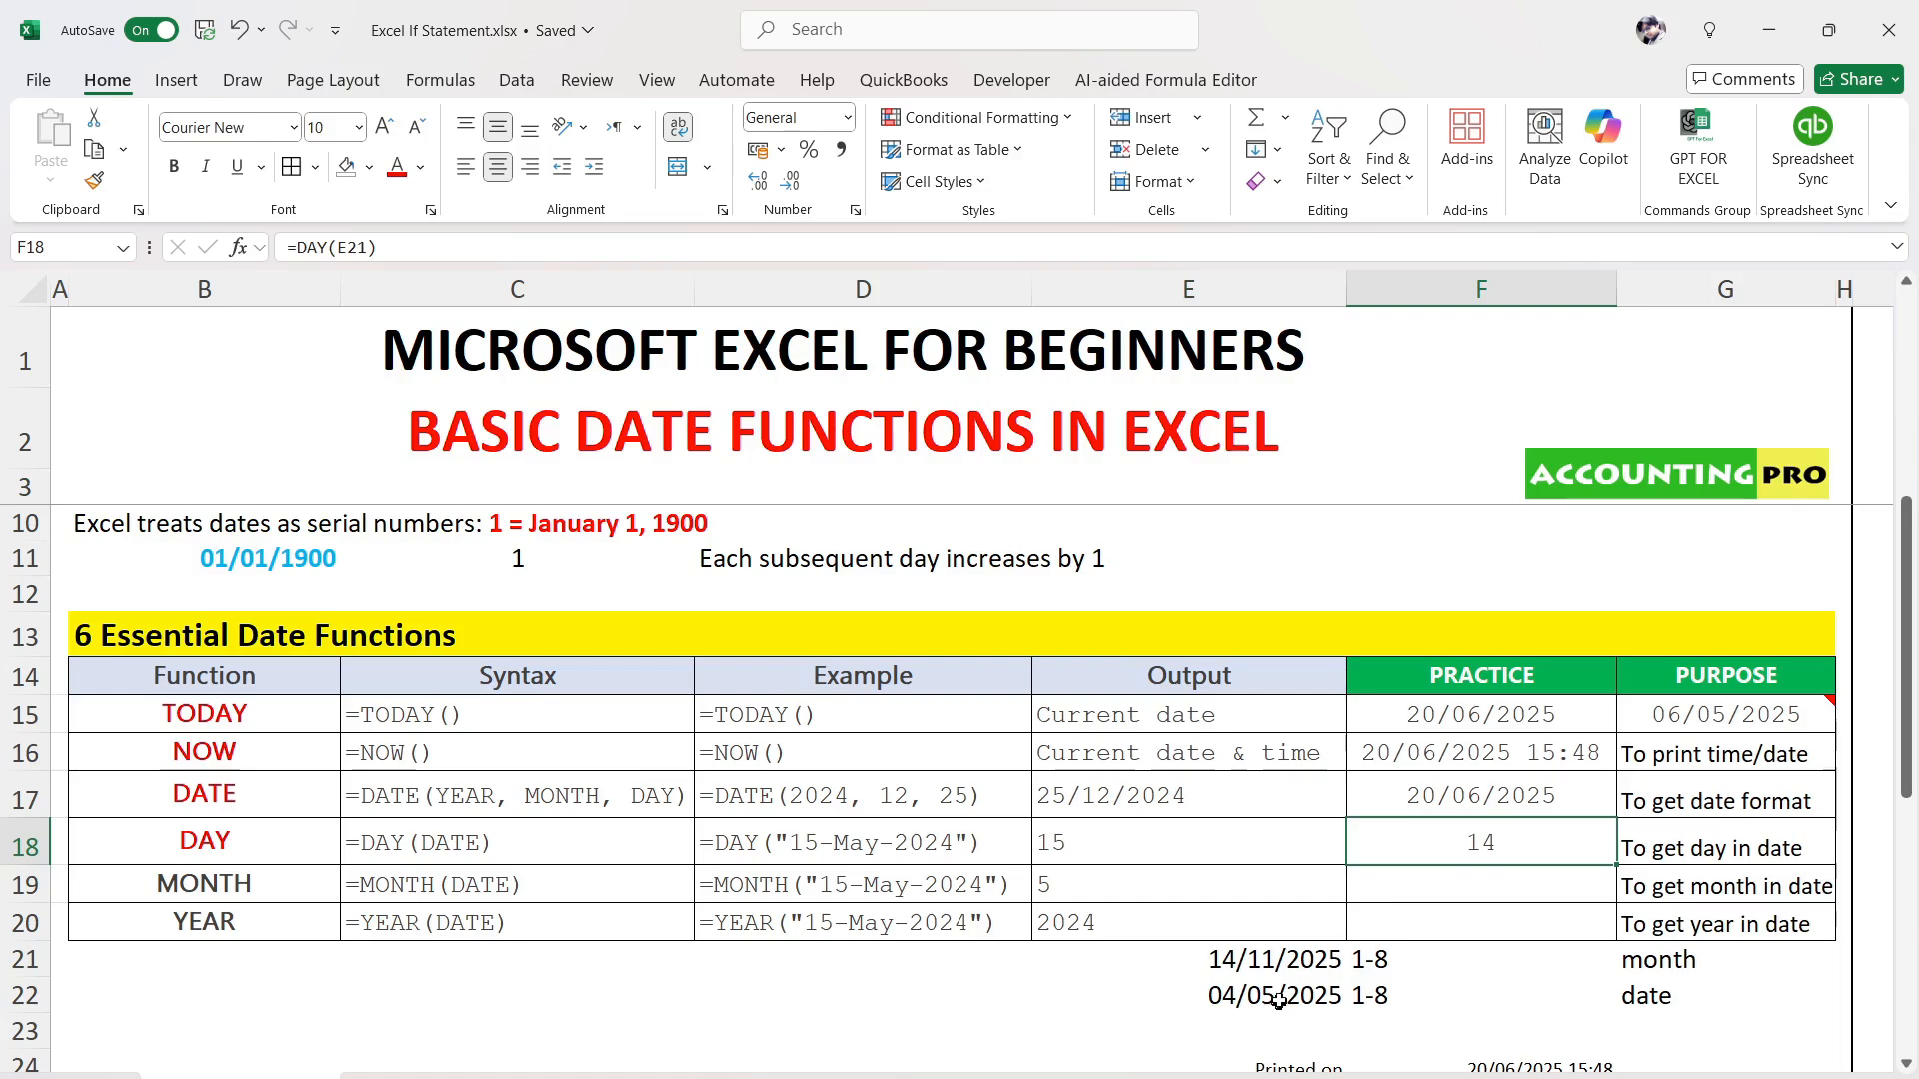
{"action": "left_click", "coordinate": [1277, 964]}
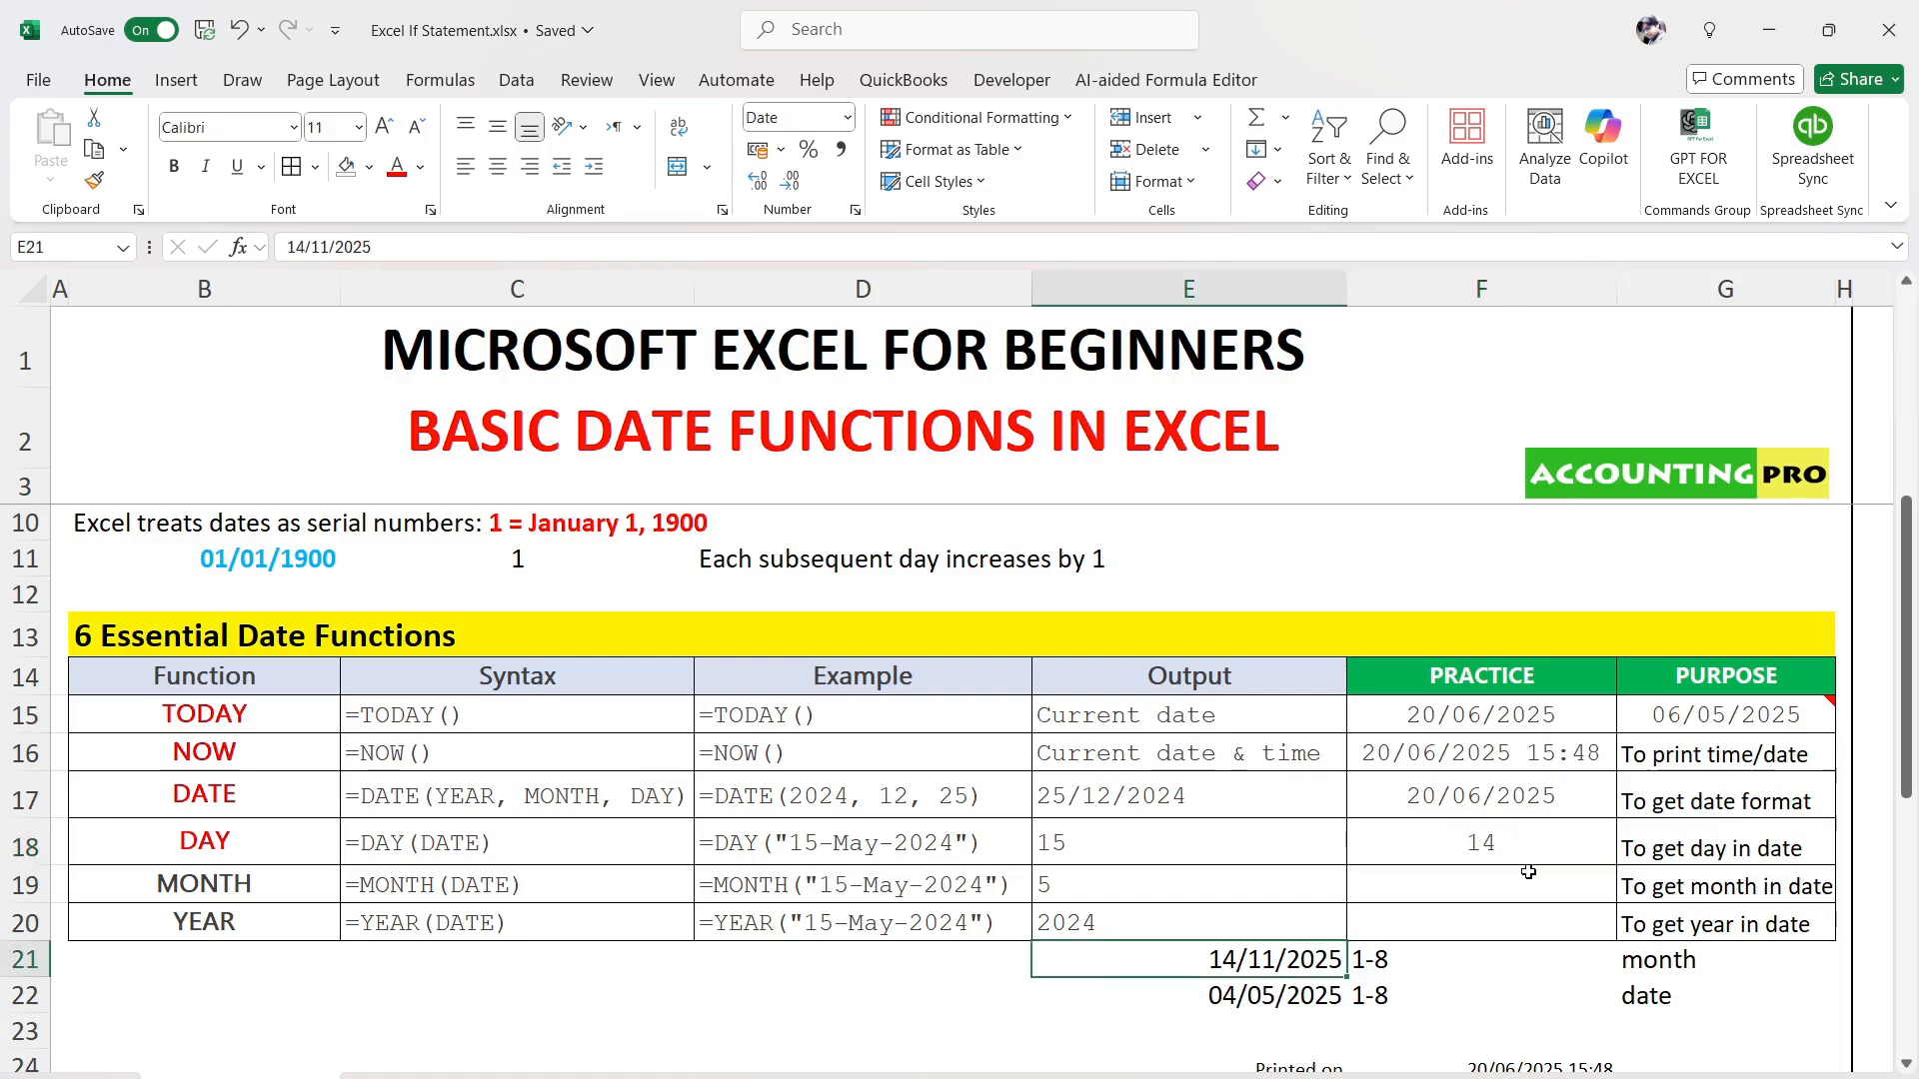
{"action": "double_click", "coordinate": [1527, 829]}
{"action": "key", "text": "Return"}
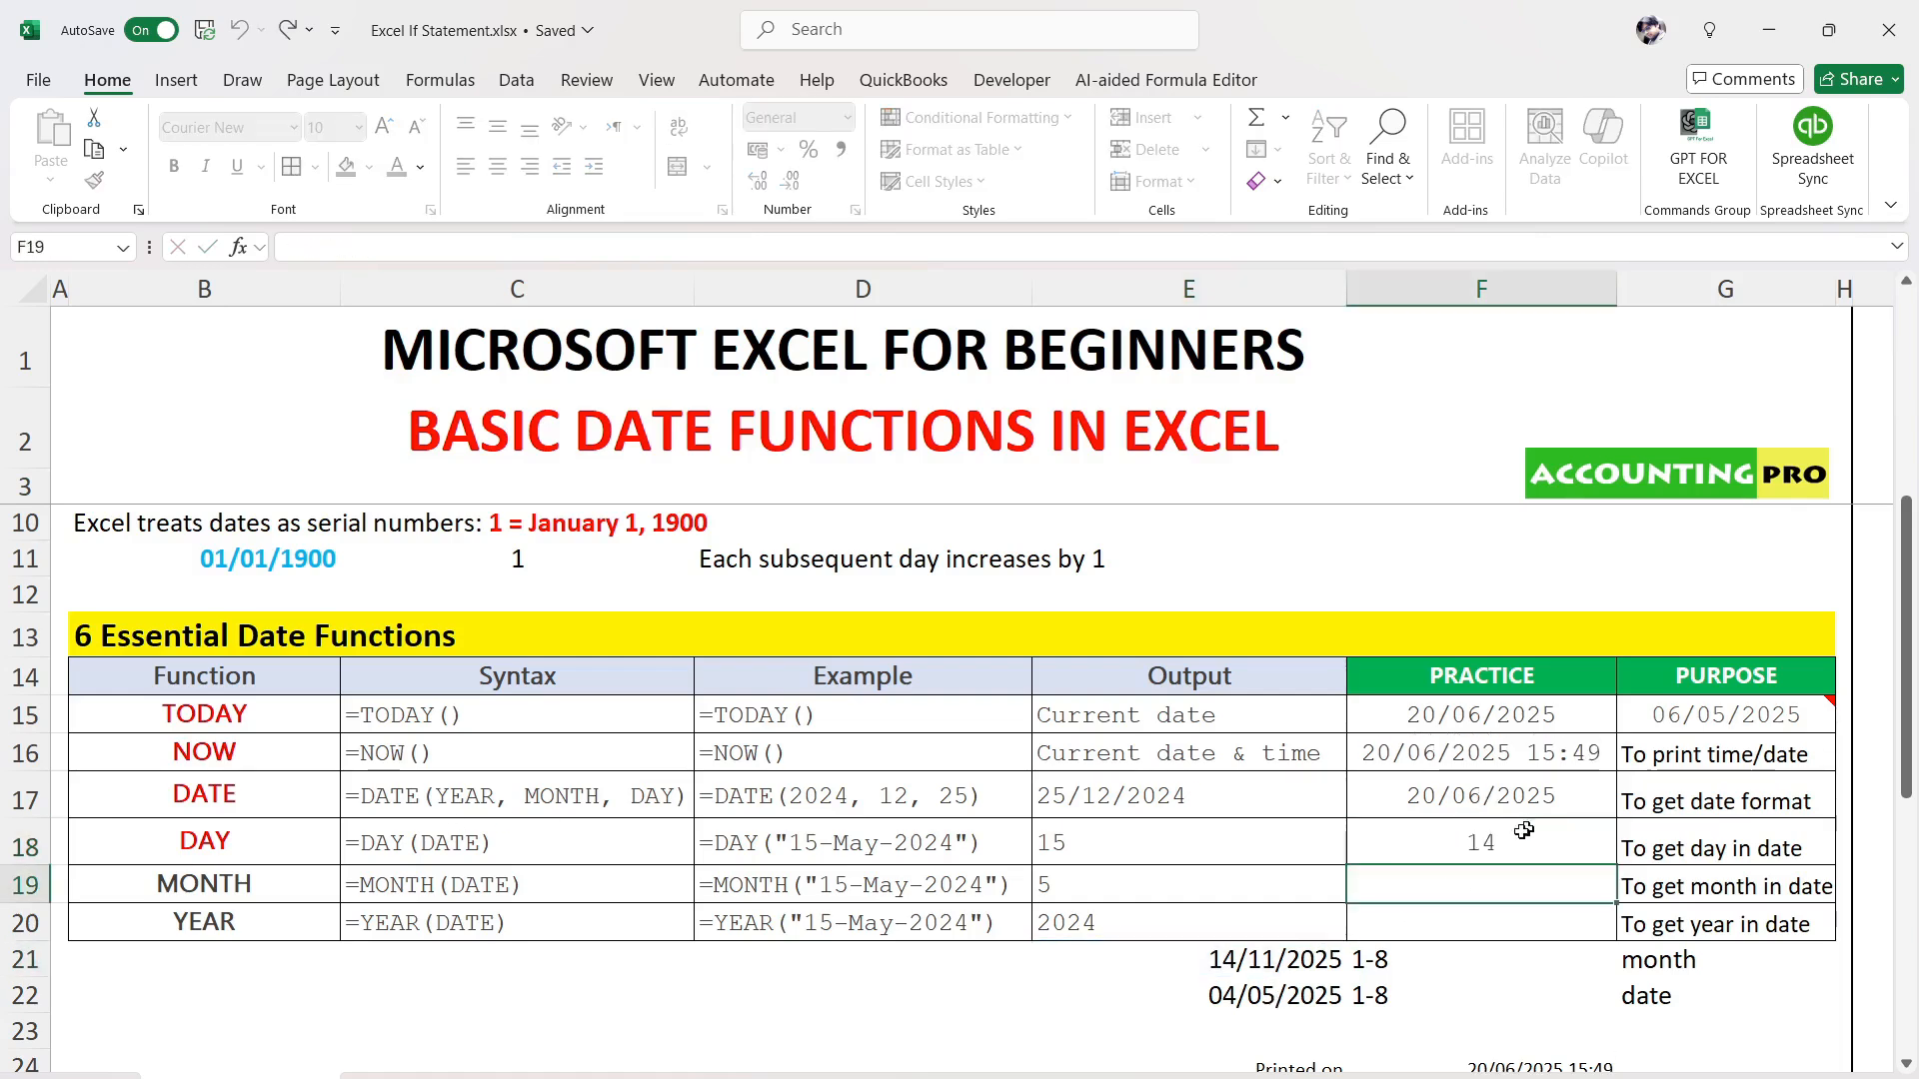
{"action": "left_click", "coordinate": [1493, 842]}
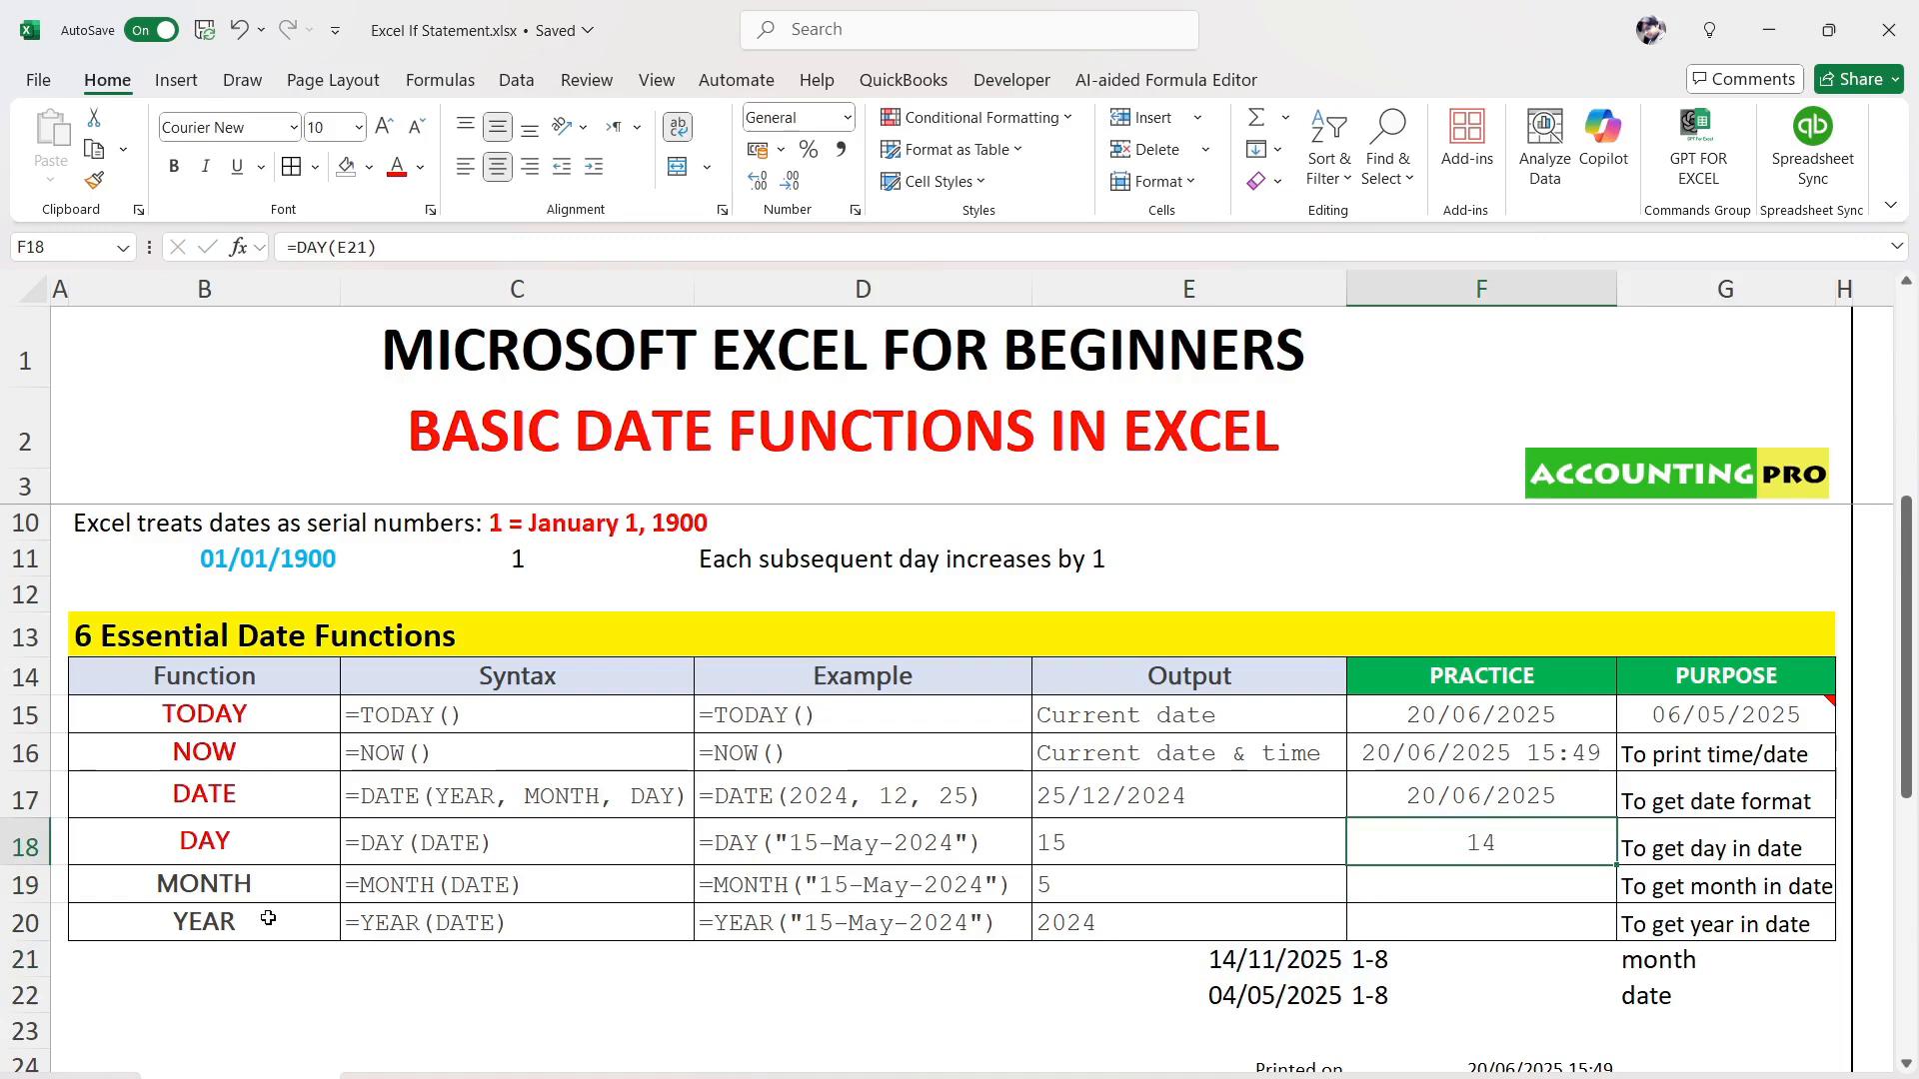
Colour the MONTH label in B19 red and check the sample dates in E21 and E22
{"action": "left_click", "coordinate": [242, 886]}
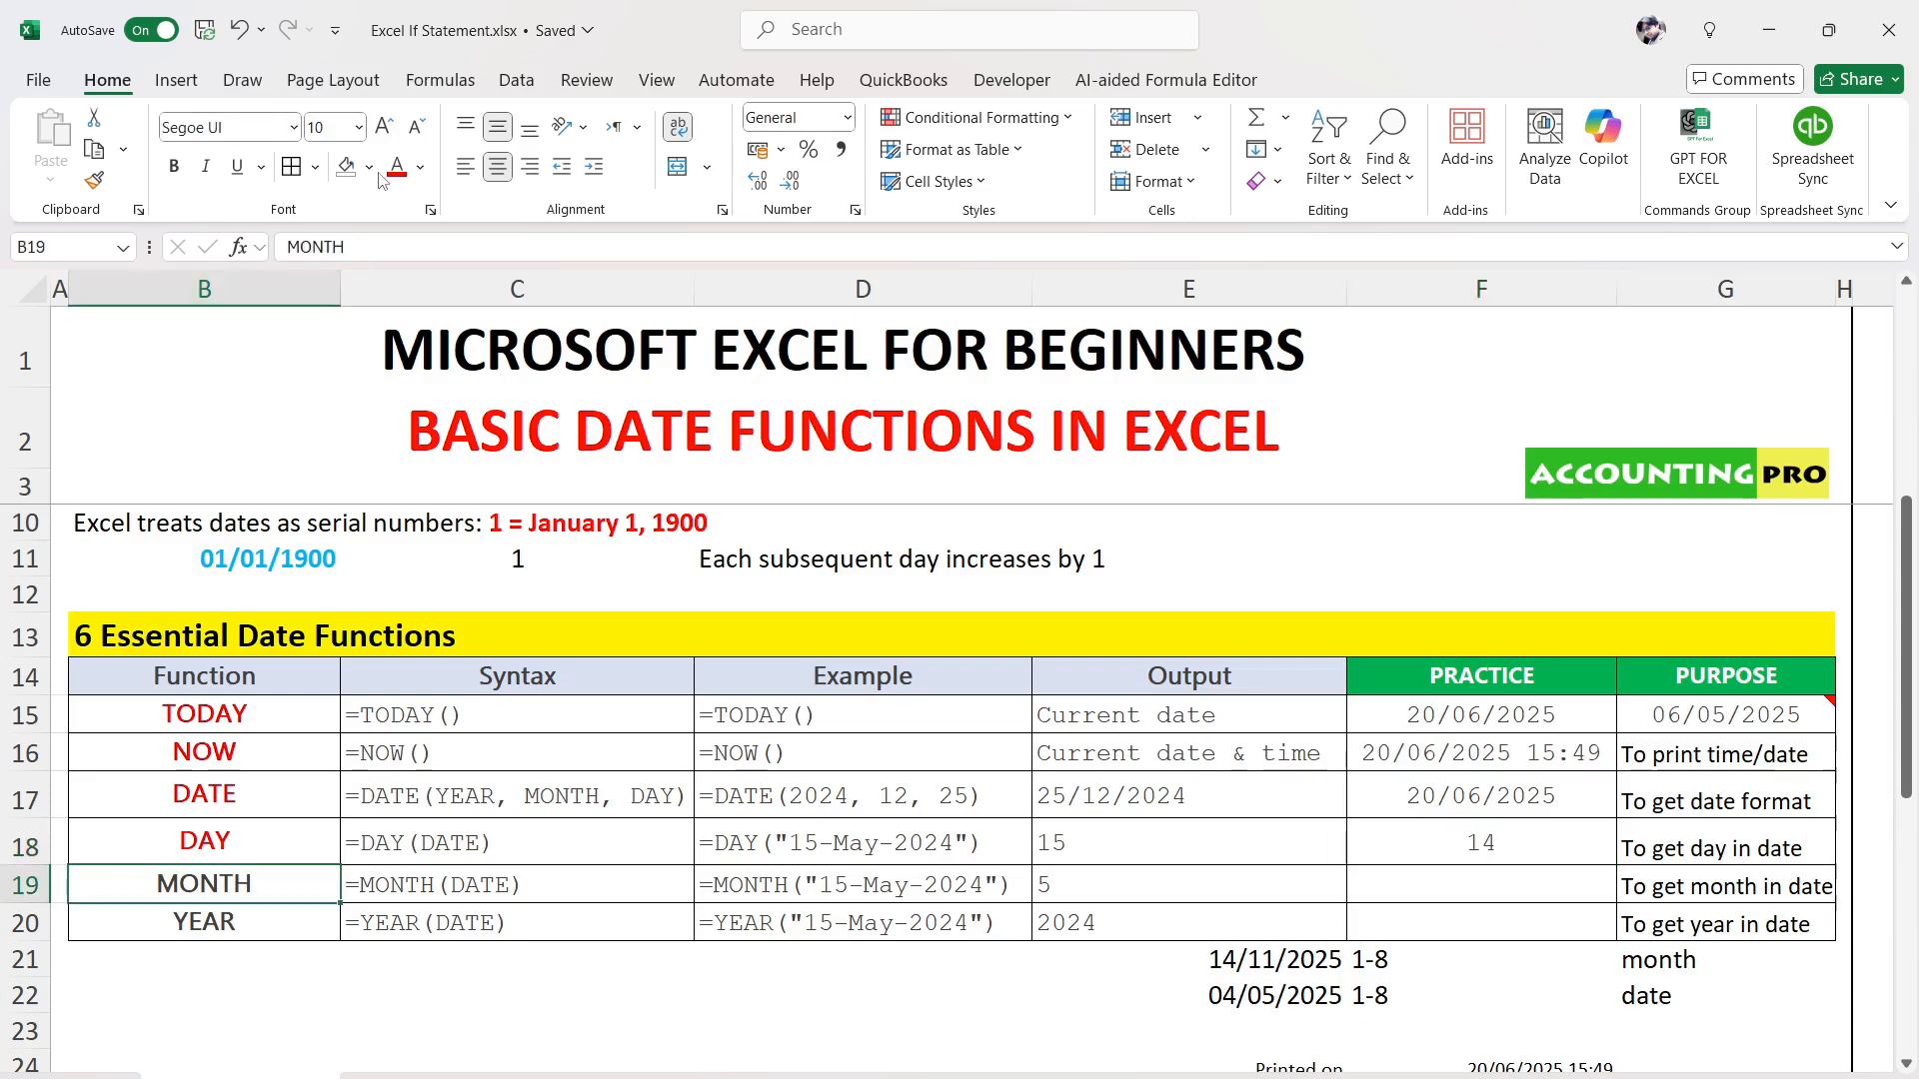
{"action": "left_click", "coordinate": [1285, 966]}
{"action": "left_click", "coordinate": [1282, 997]}
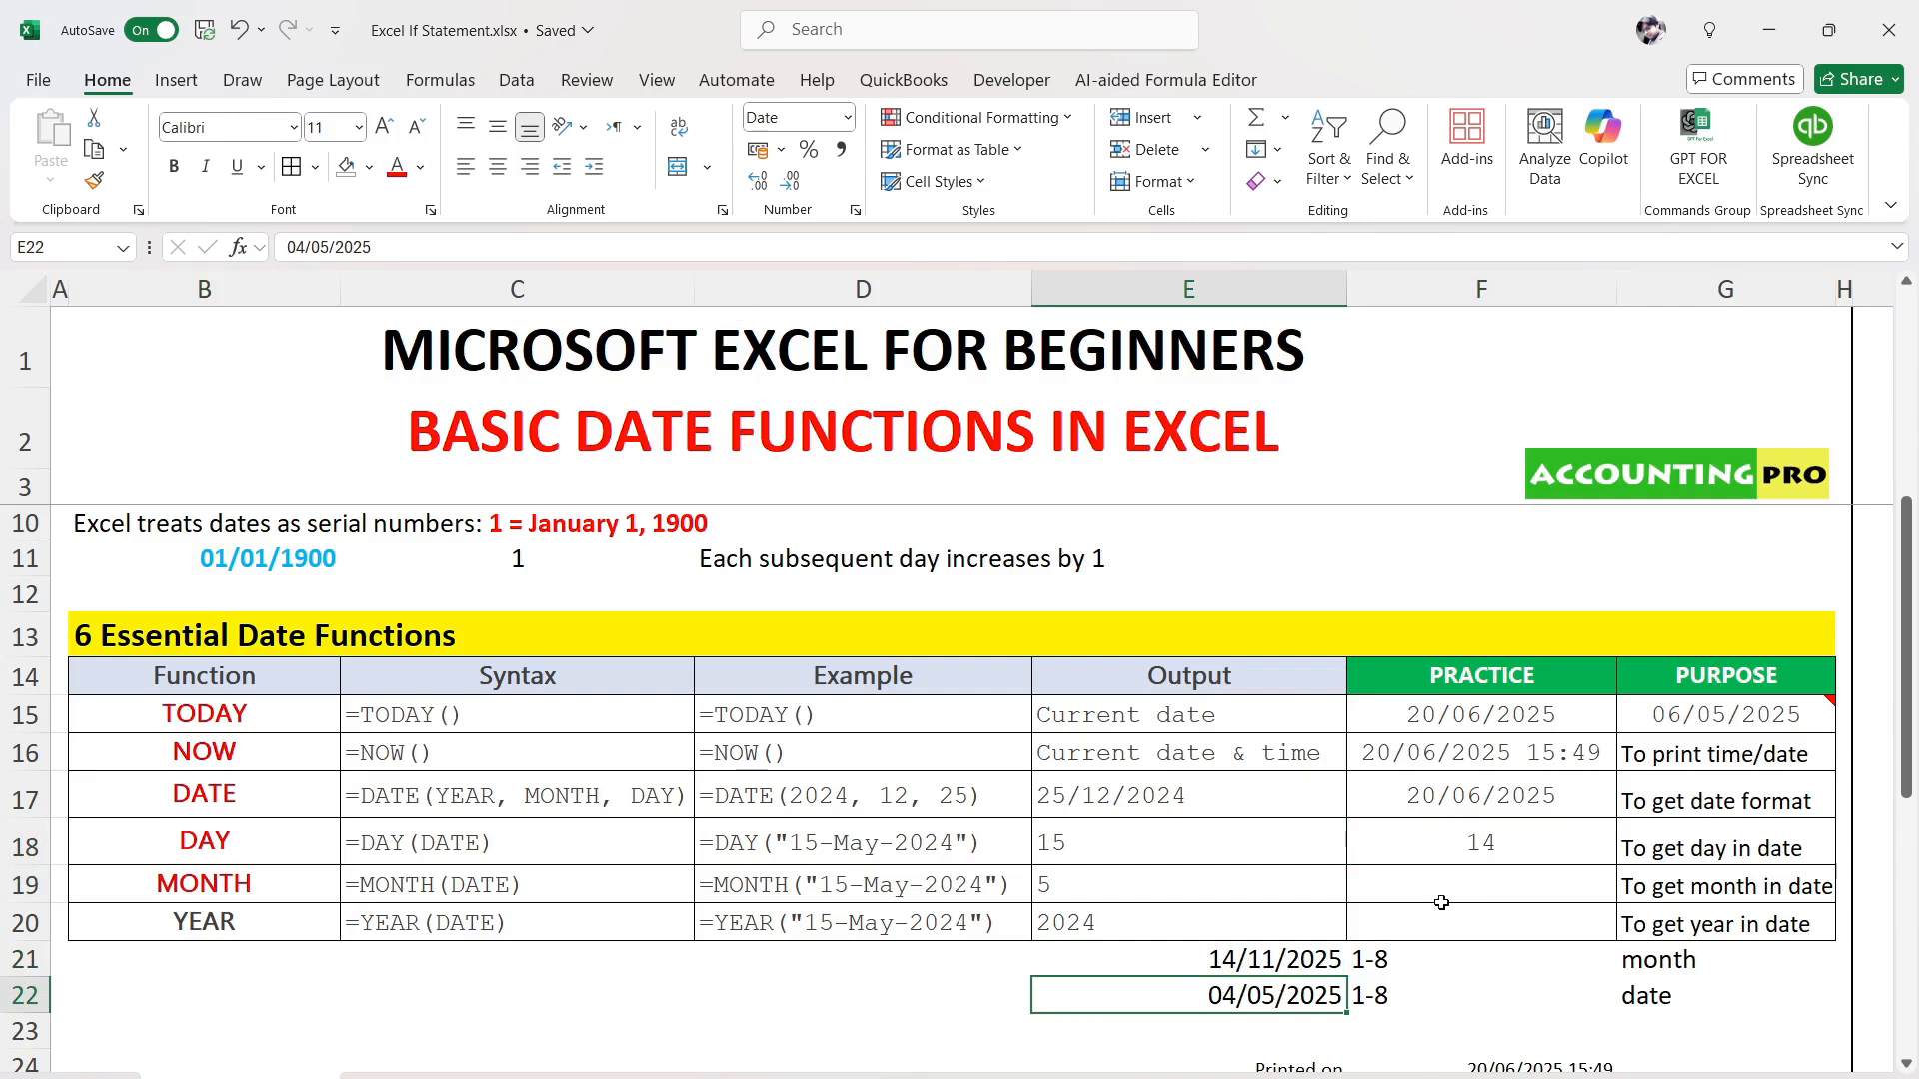
{"action": "left_click", "coordinate": [1317, 957]}
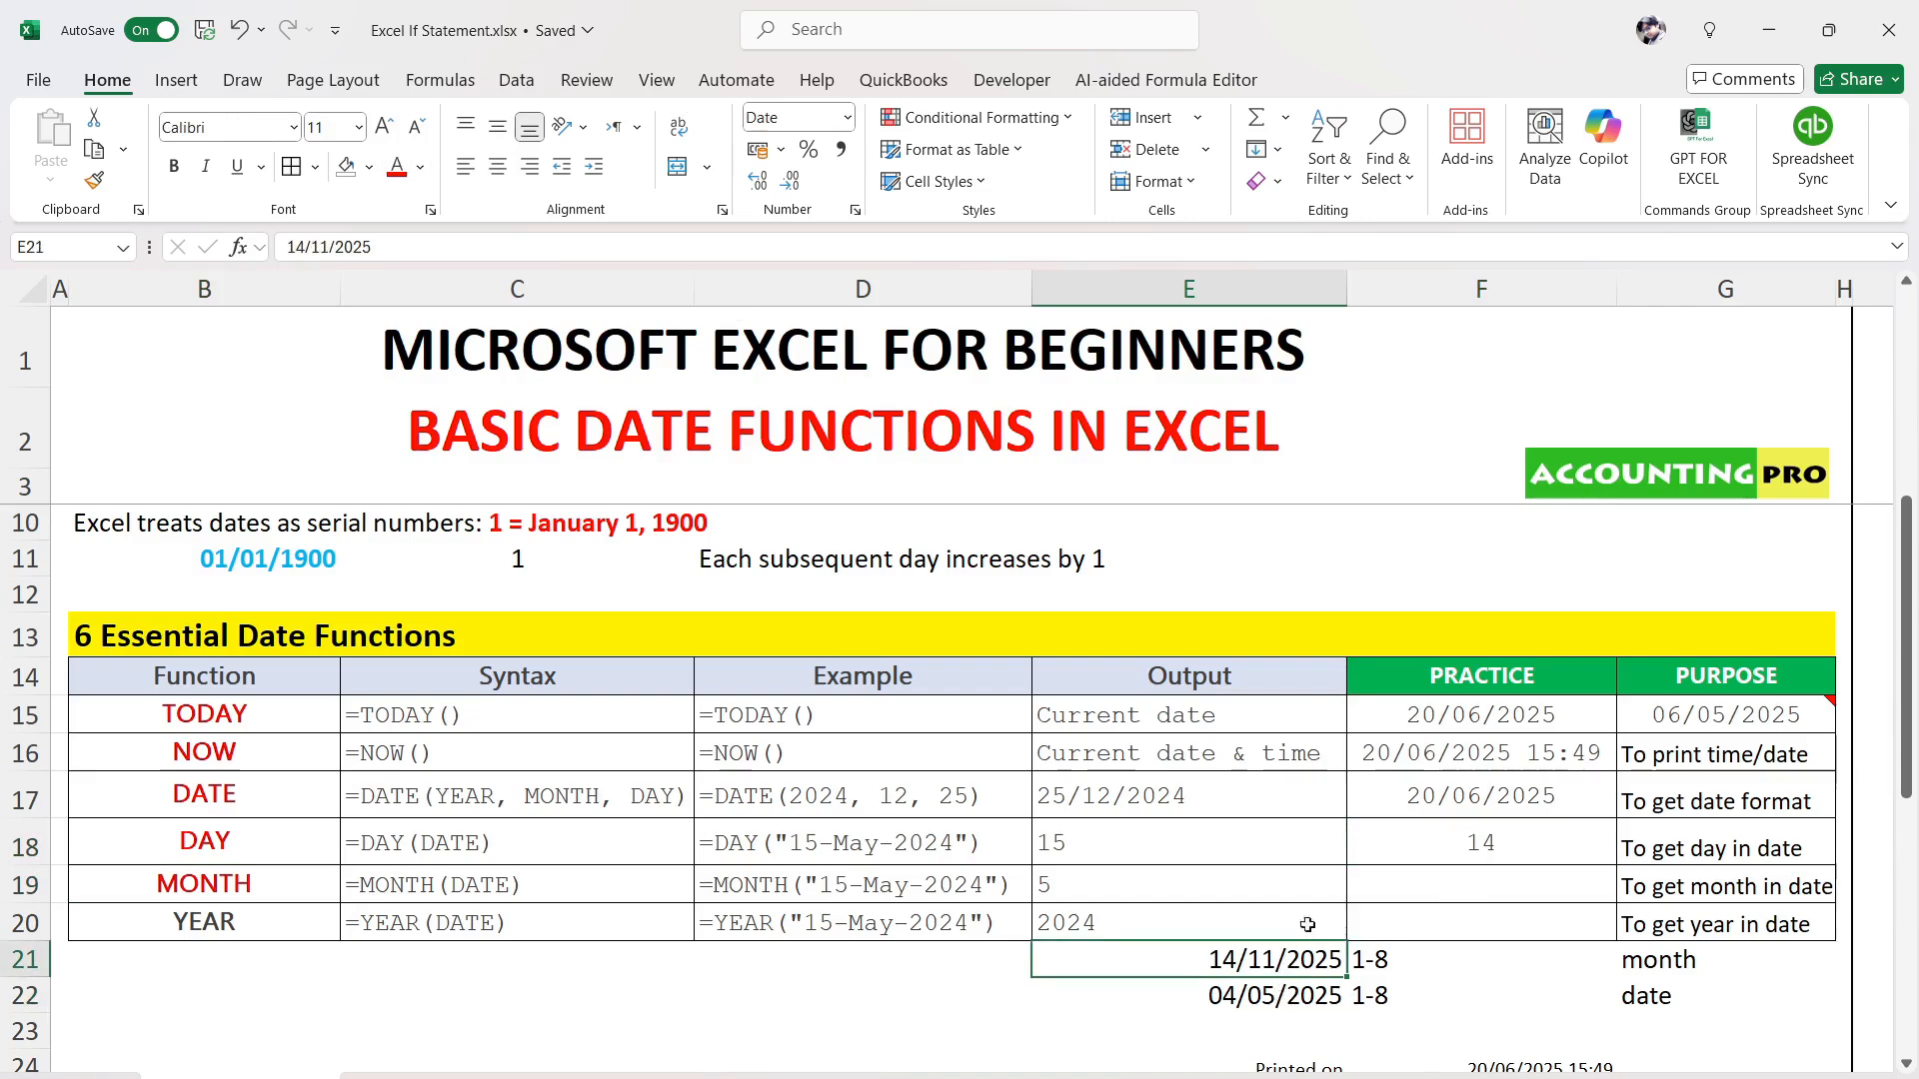
Try the MONTH function in F19 with the number 6 as its argument, =MONTH(6)
{"action": "left_click", "coordinate": [1501, 897]}
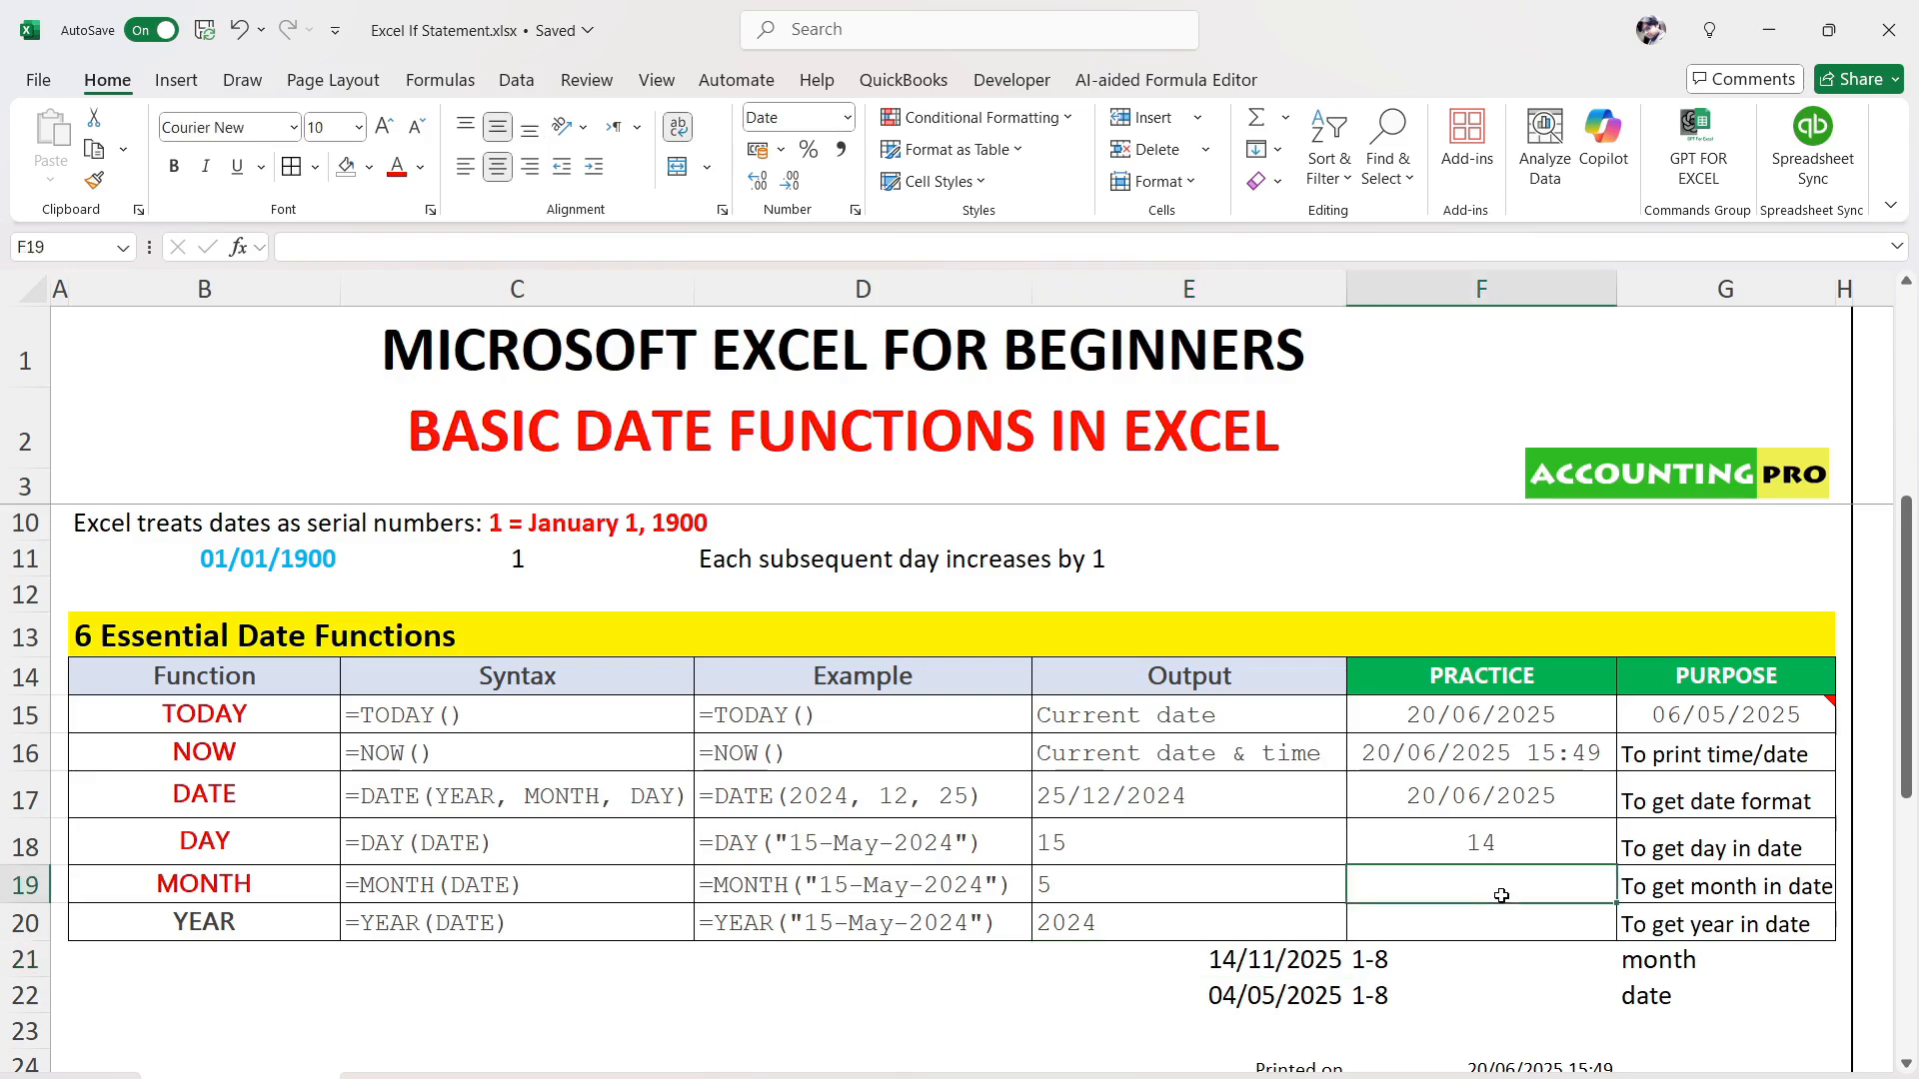
{"action": "type", "text": "=MONTH"}
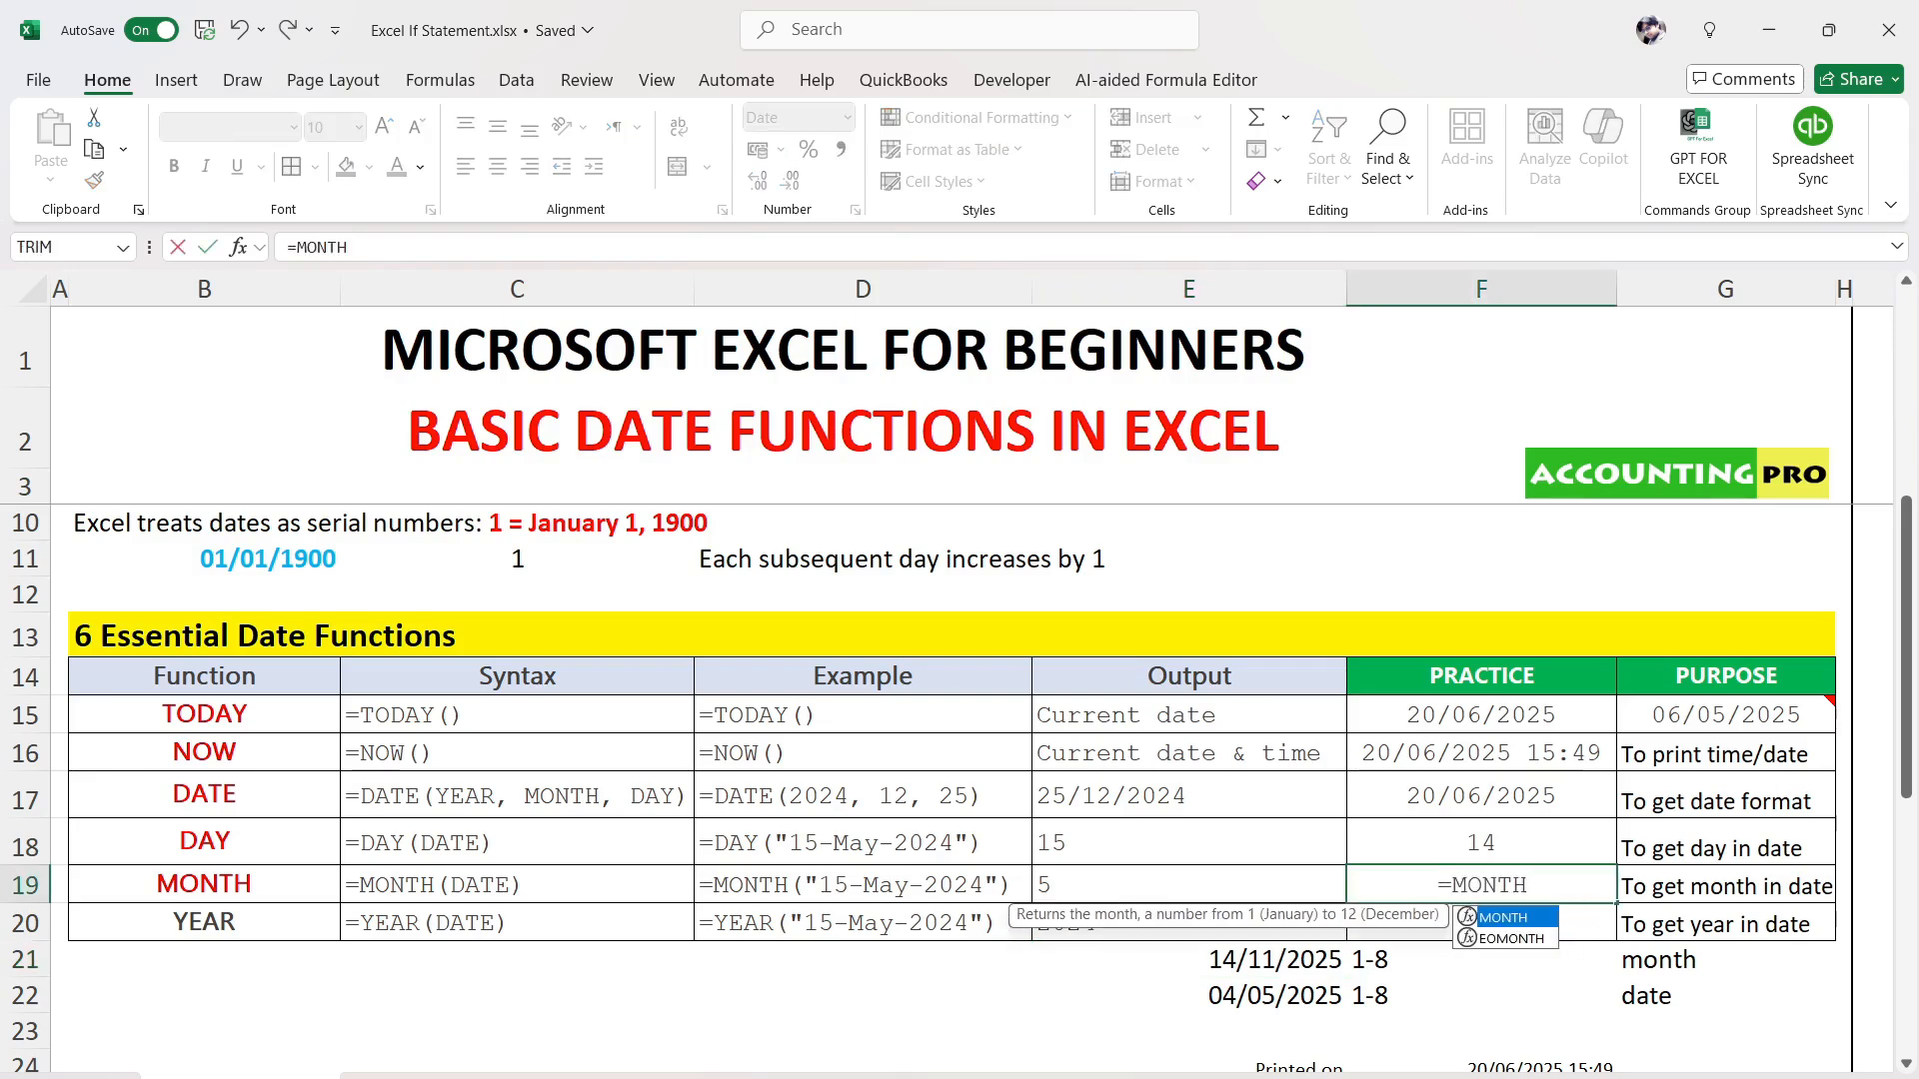
{"action": "type", "text": "(6"}
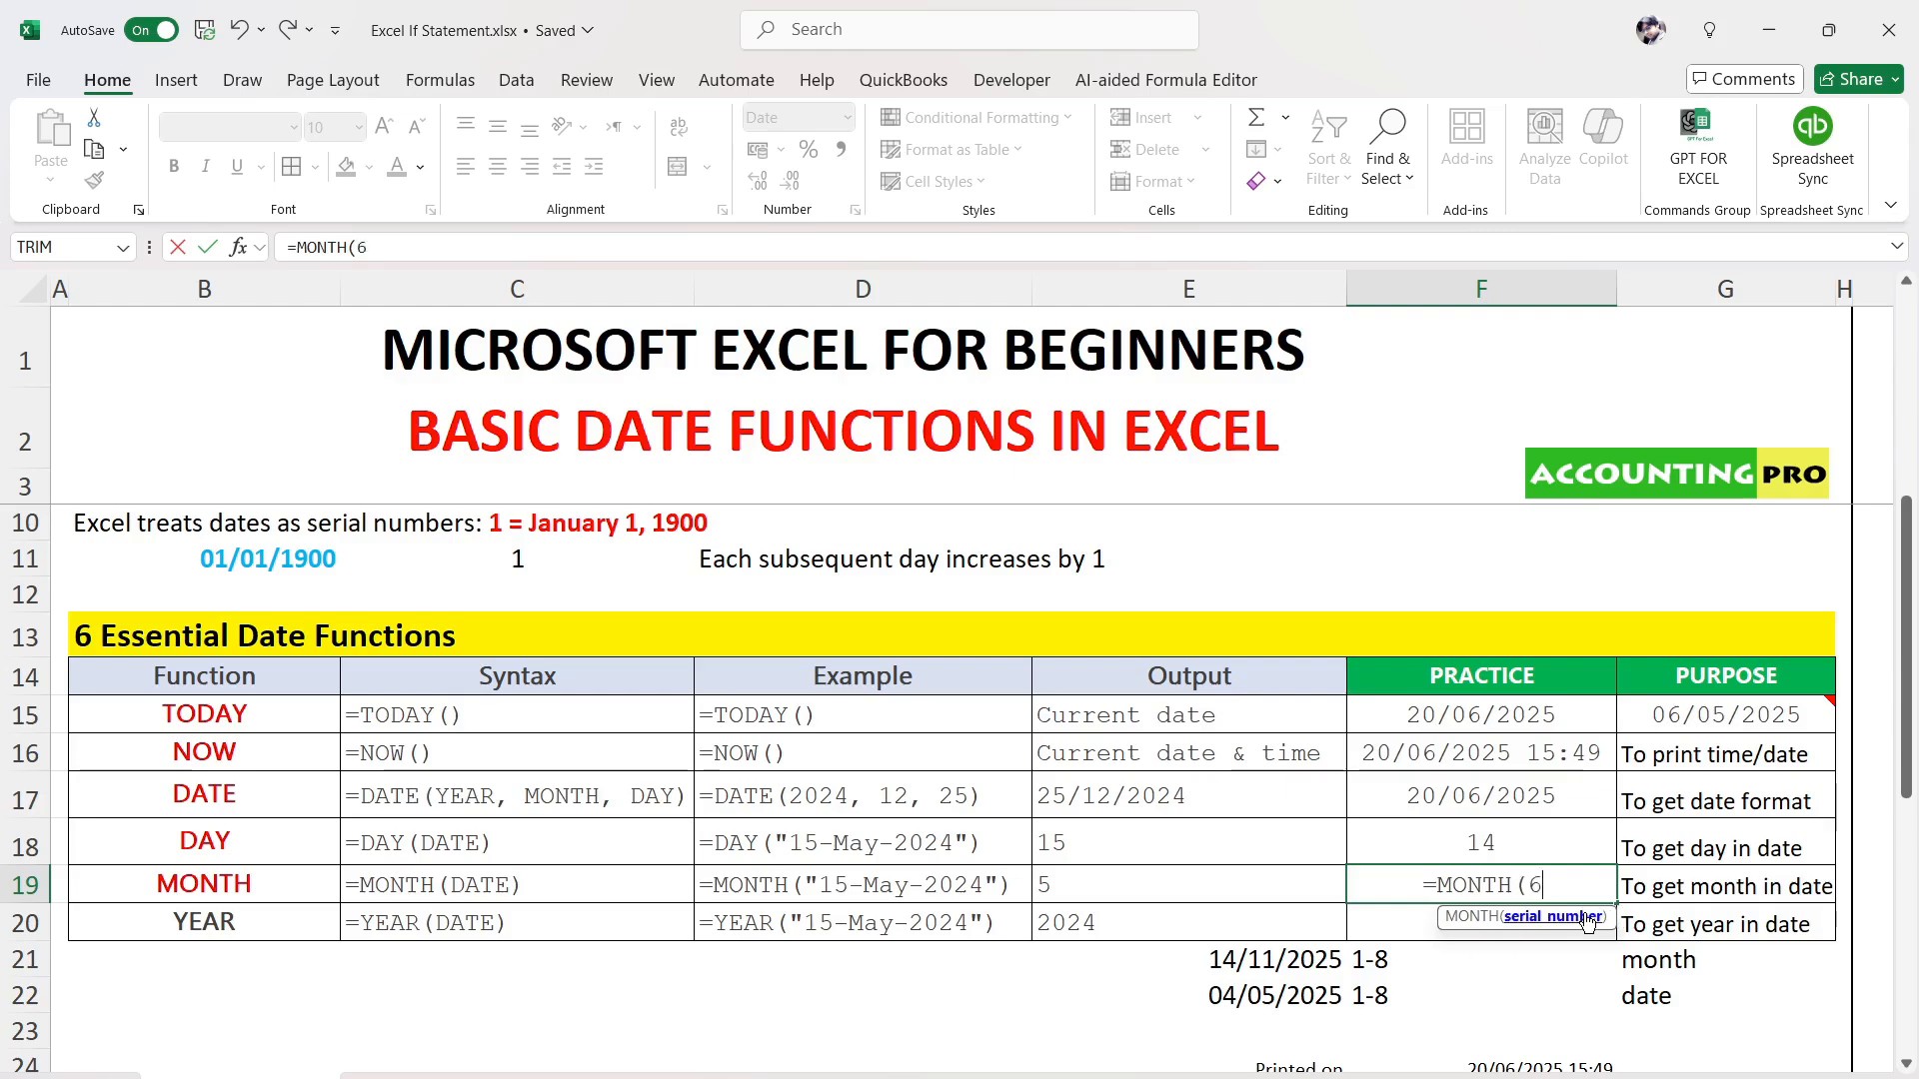
{"action": "key", "text": "Return"}
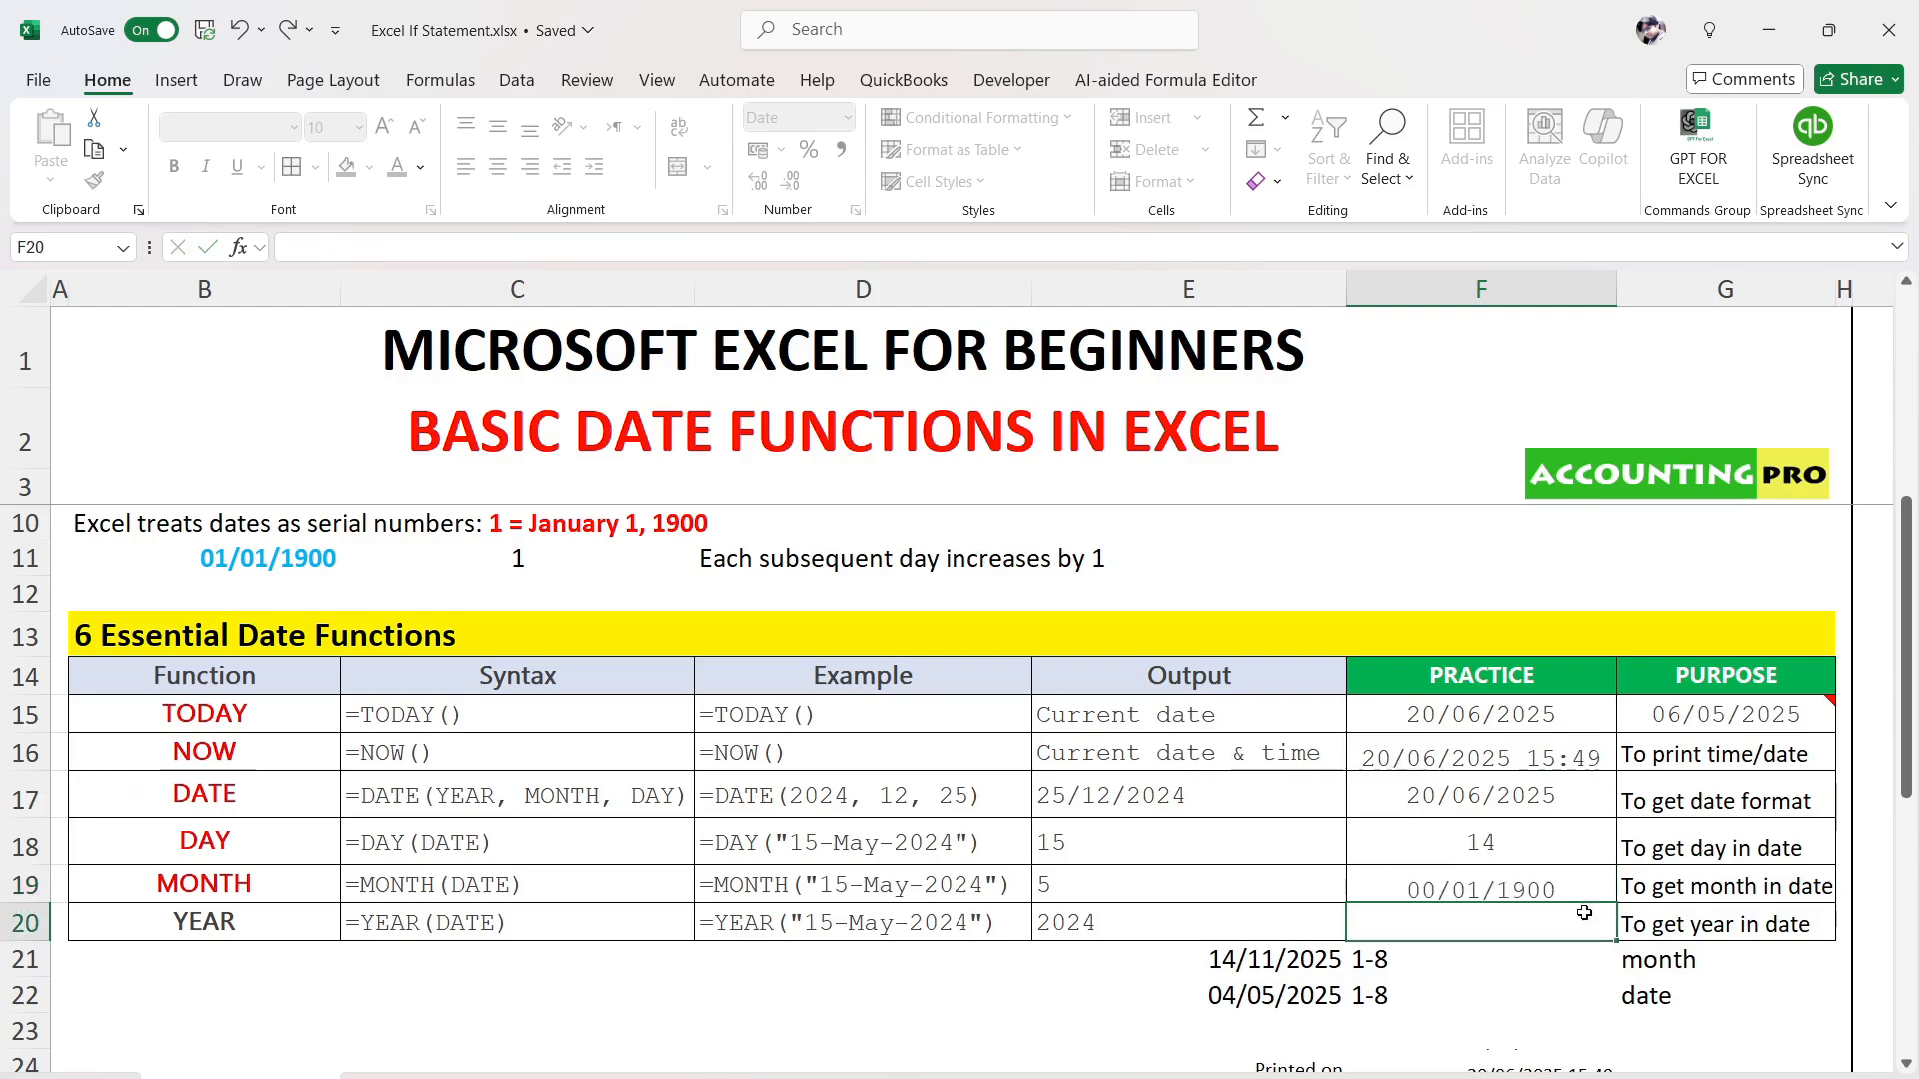
Change the number format of F19 to General
{"action": "left_click", "coordinate": [1580, 885]}
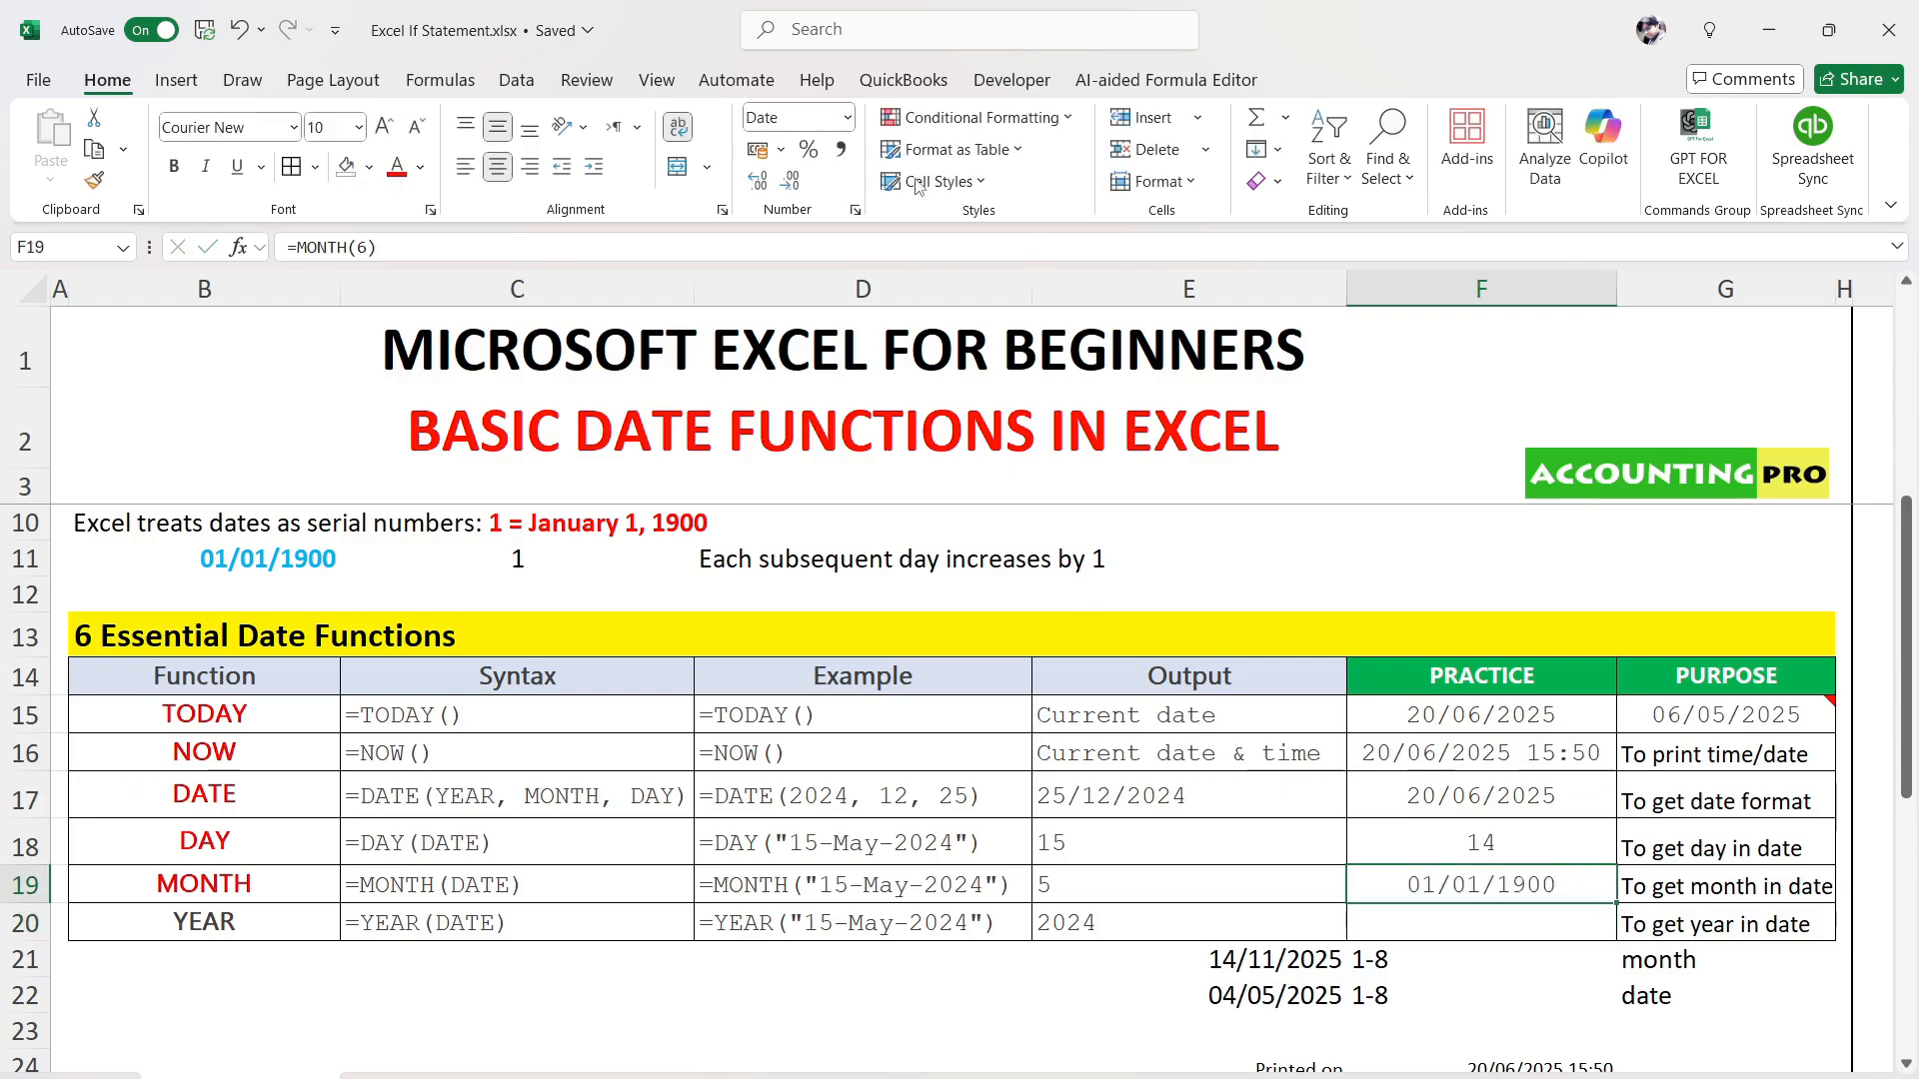
{"action": "left_click", "coordinate": [844, 122]}
{"action": "left_click", "coordinate": [799, 150]}
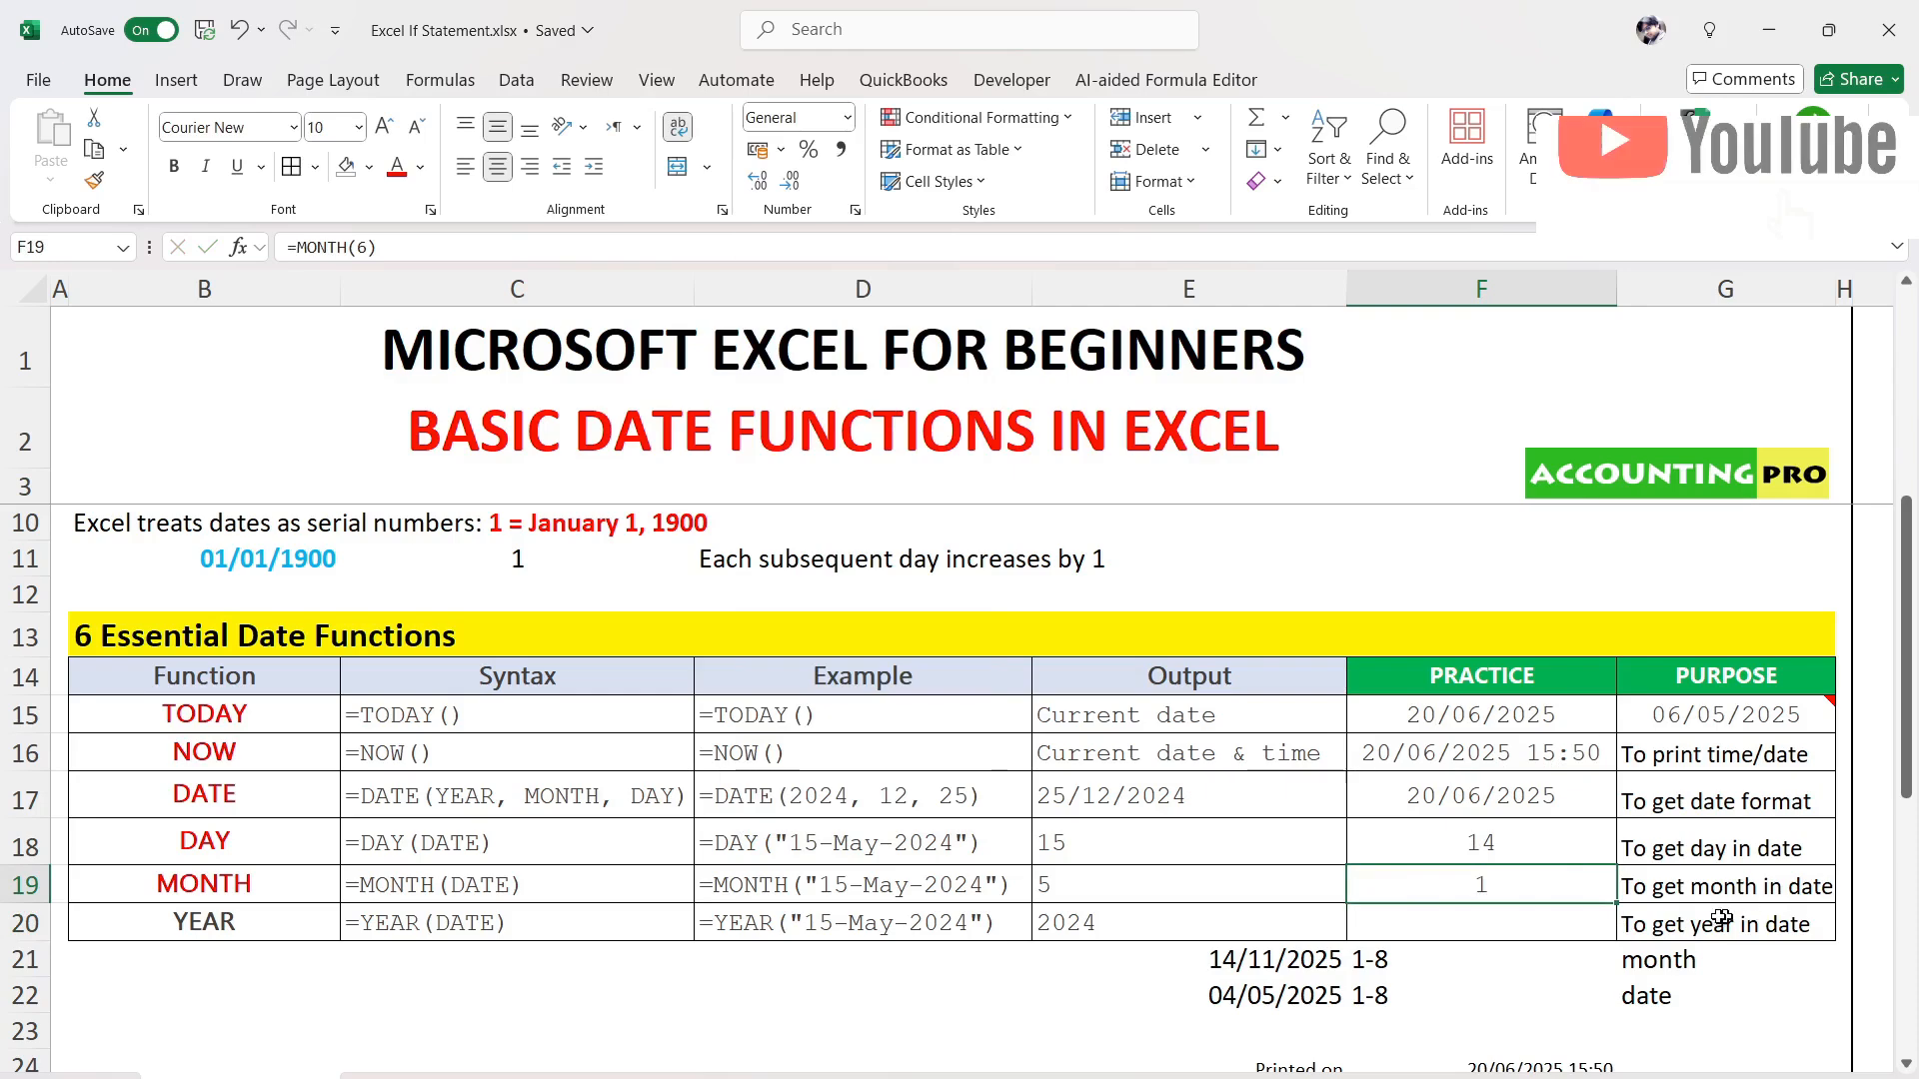
Clear the formula in F19 and enter =MONTH(E22) in its place
{"action": "double_click", "coordinate": [1502, 882]}
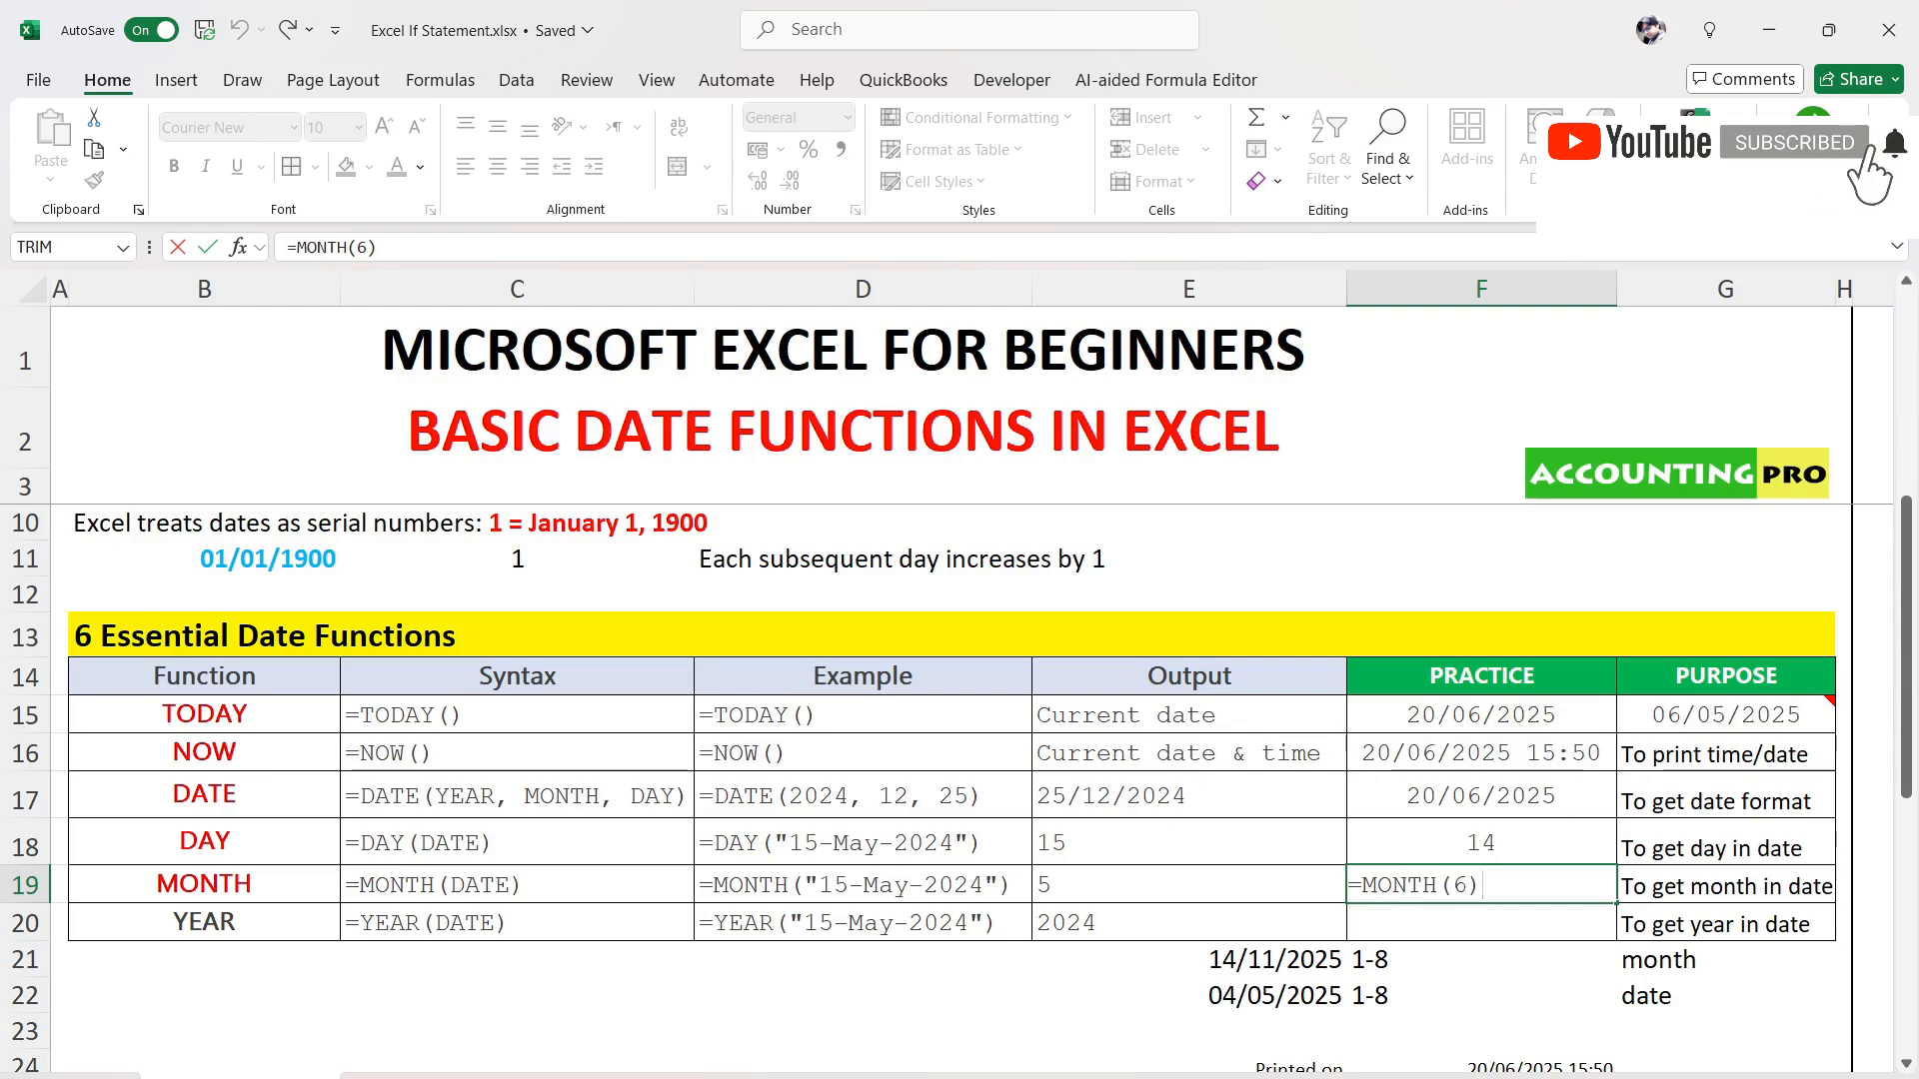
{"action": "key", "text": "BackSpace"}
{"action": "key", "text": "BackSpace"}
{"action": "key", "text": "BackSpace"}
{"action": "key", "text": "BackSpace"}
{"action": "key", "text": "BackSpace"}
{"action": "key", "text": "BackSpace"}
{"action": "key", "text": "BackSpace"}
{"action": "key", "text": "BackSpace"}
{"action": "key", "text": "BackSpace"}
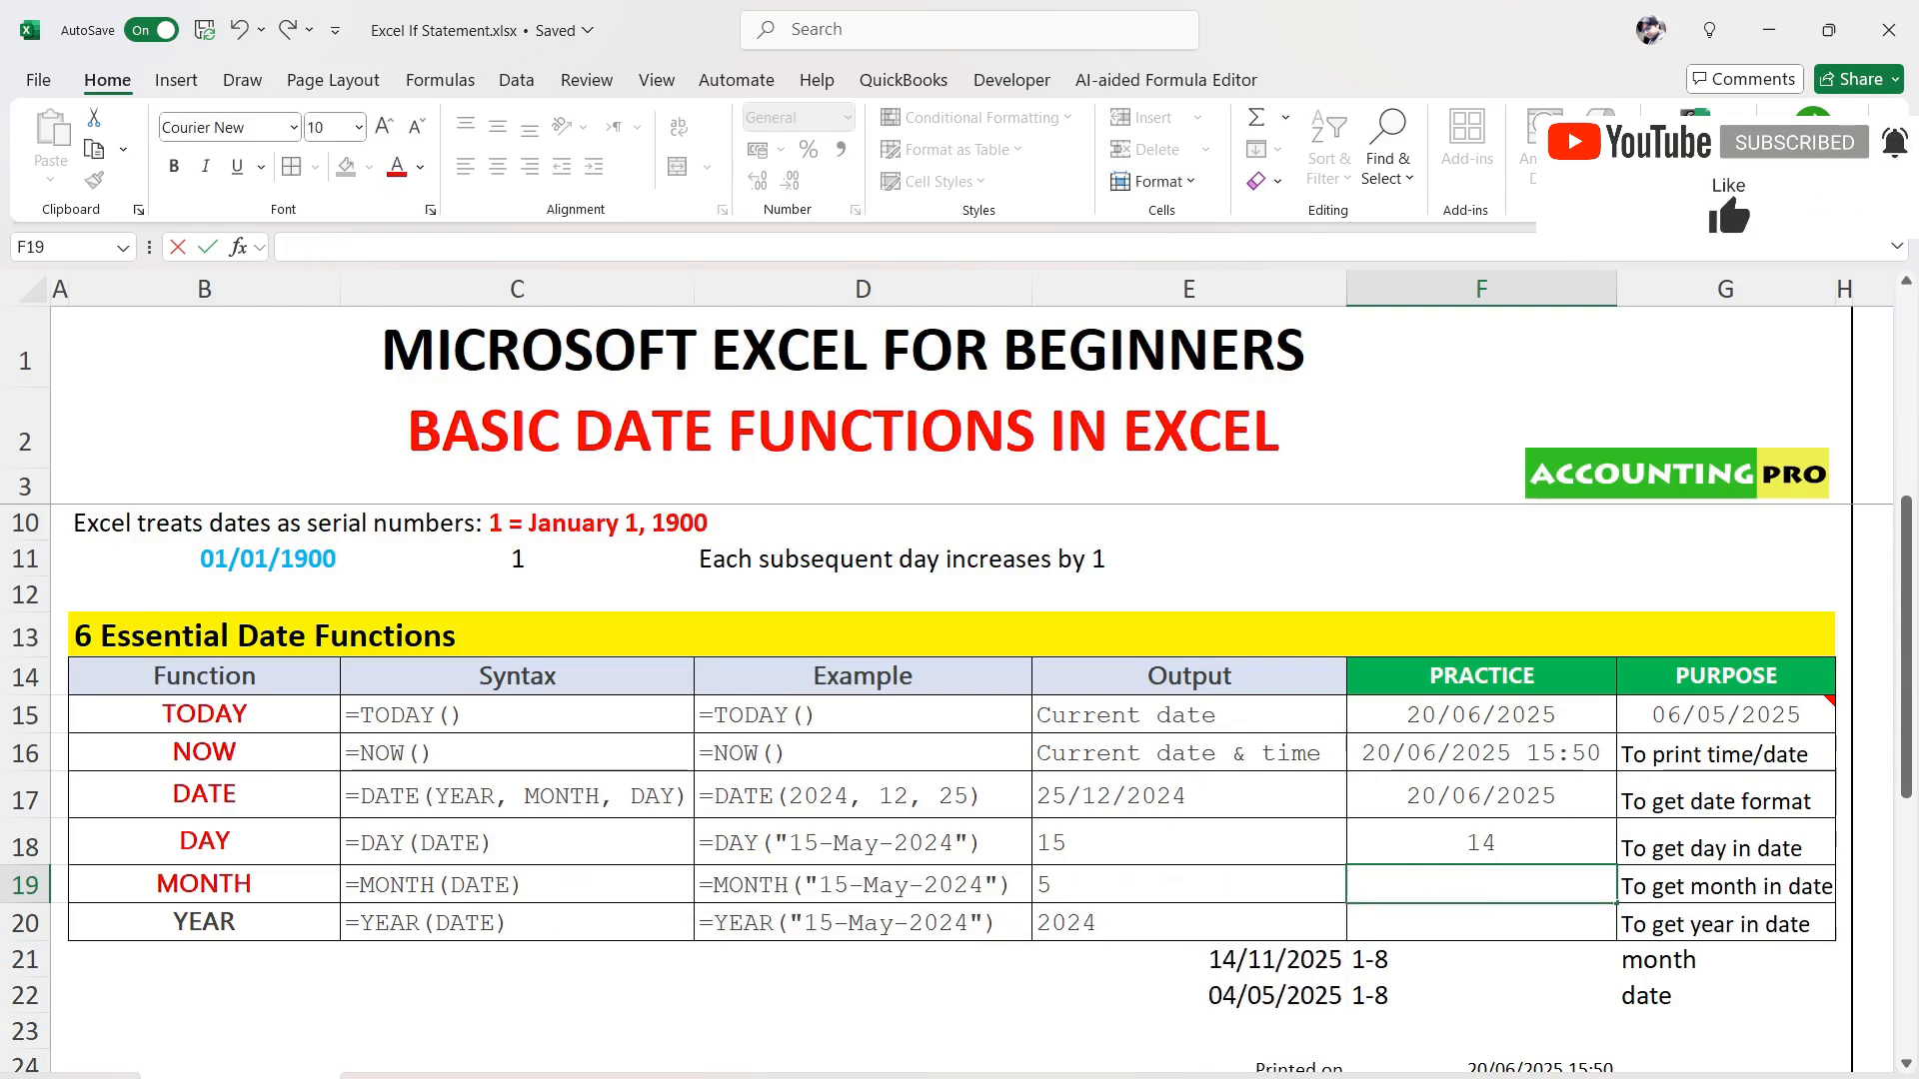
{"action": "type", "text": "=MNT"}
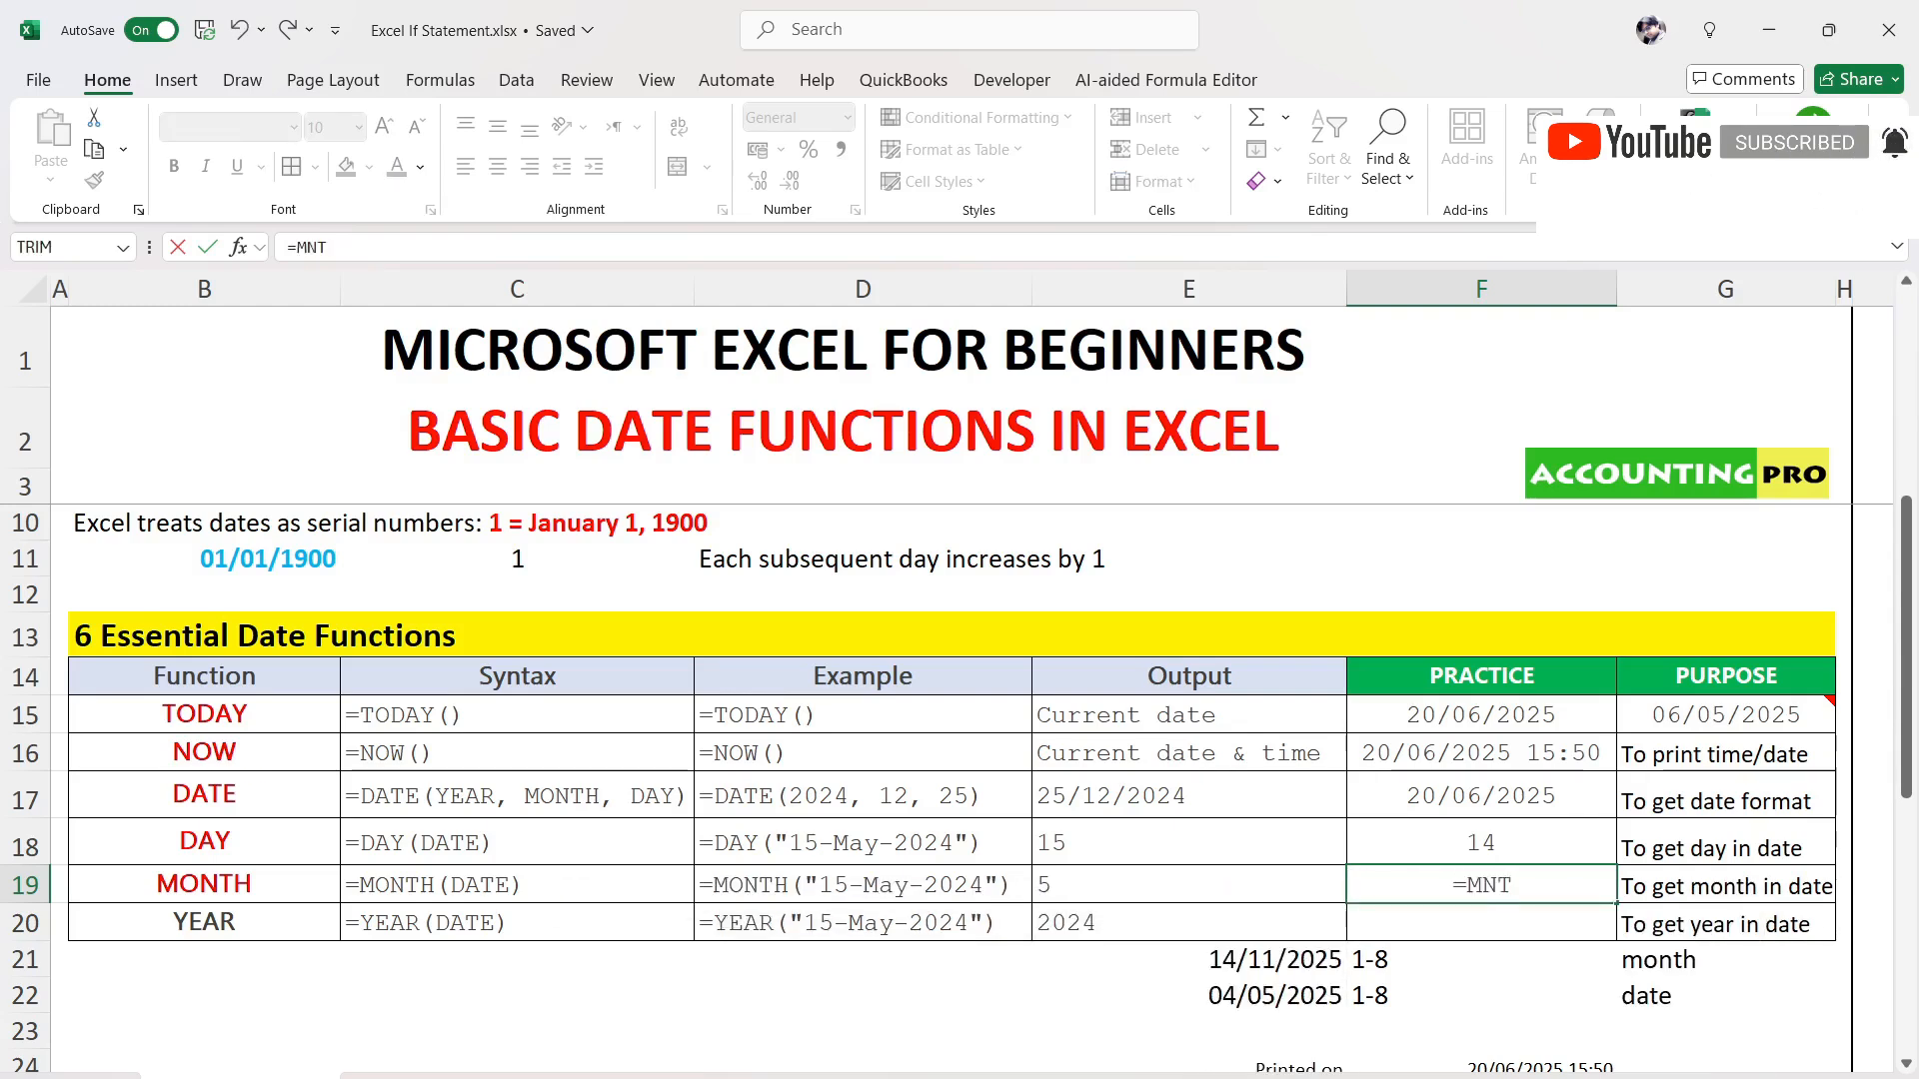
{"action": "key", "text": "BackSpace"}
{"action": "key", "text": "BackSpace"}
{"action": "type", "text": "ONTH("}
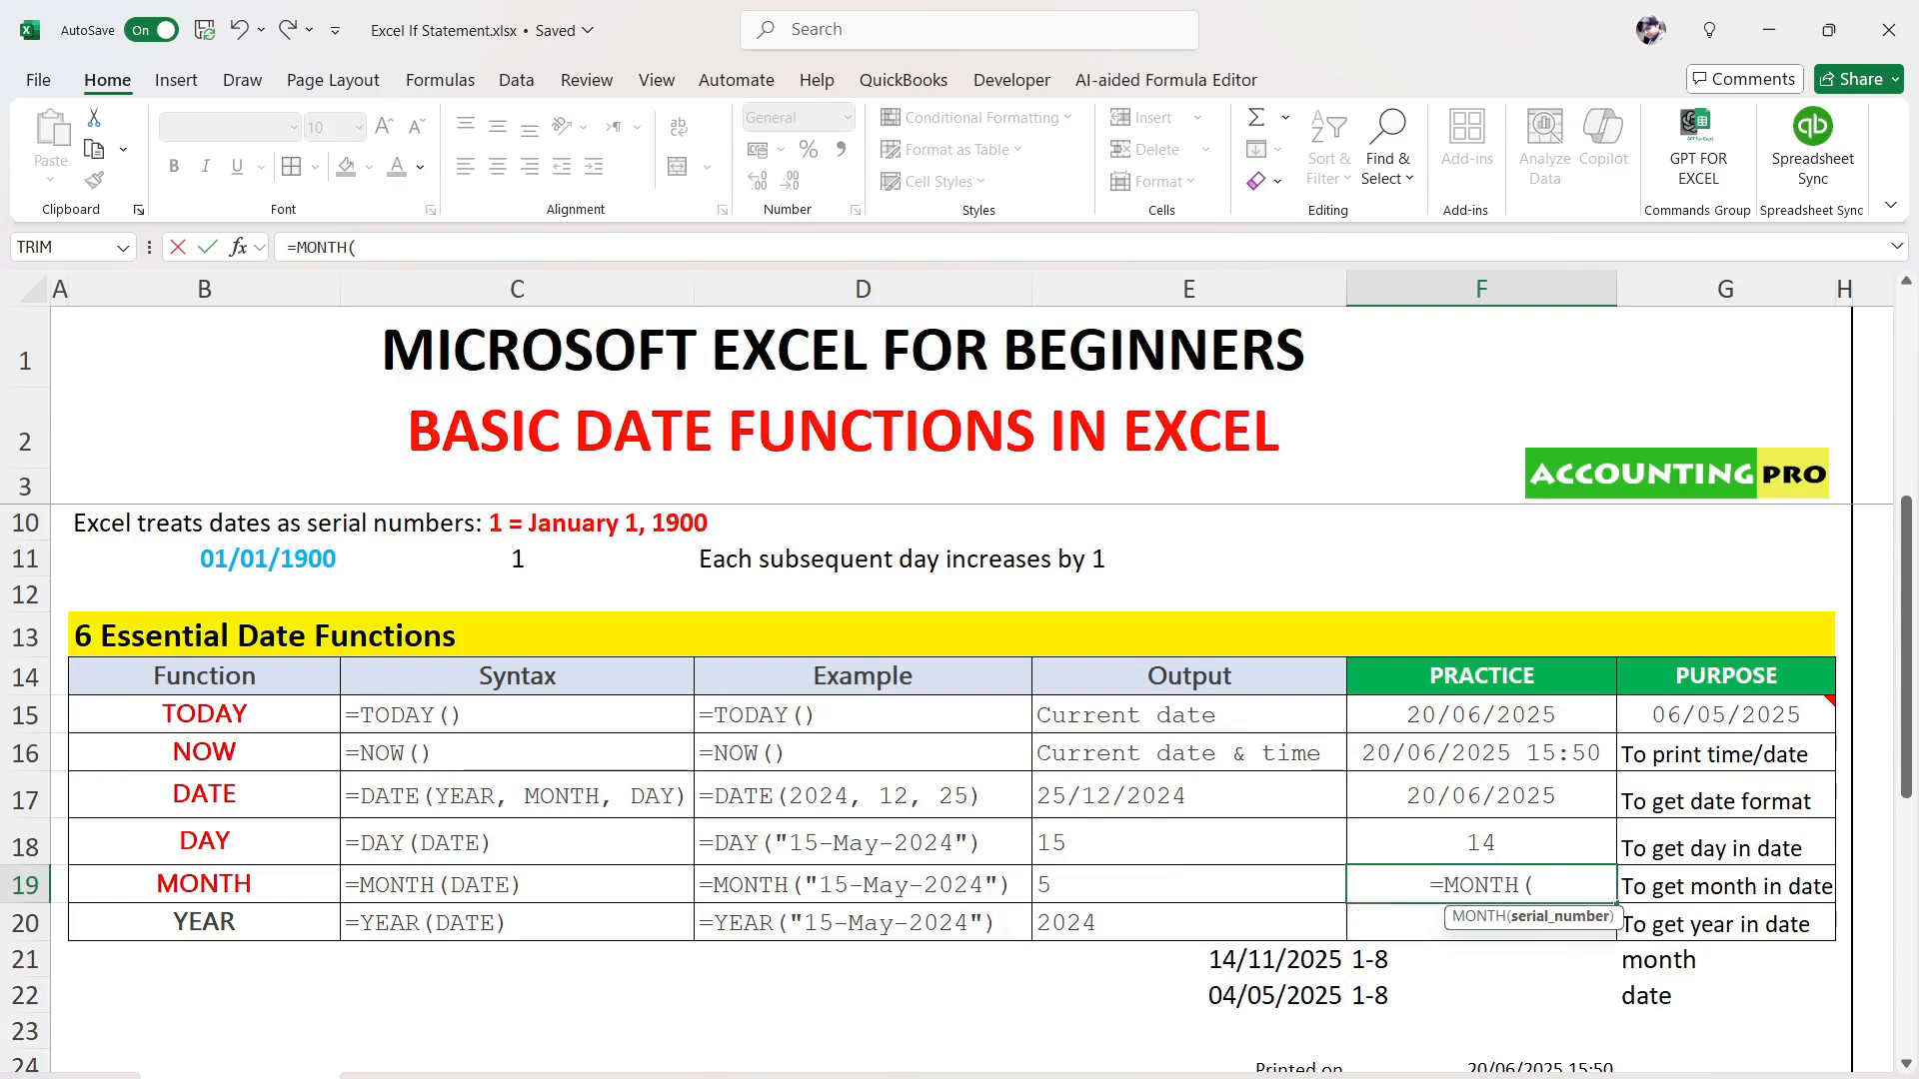
{"action": "left_click", "coordinate": [1255, 995]}
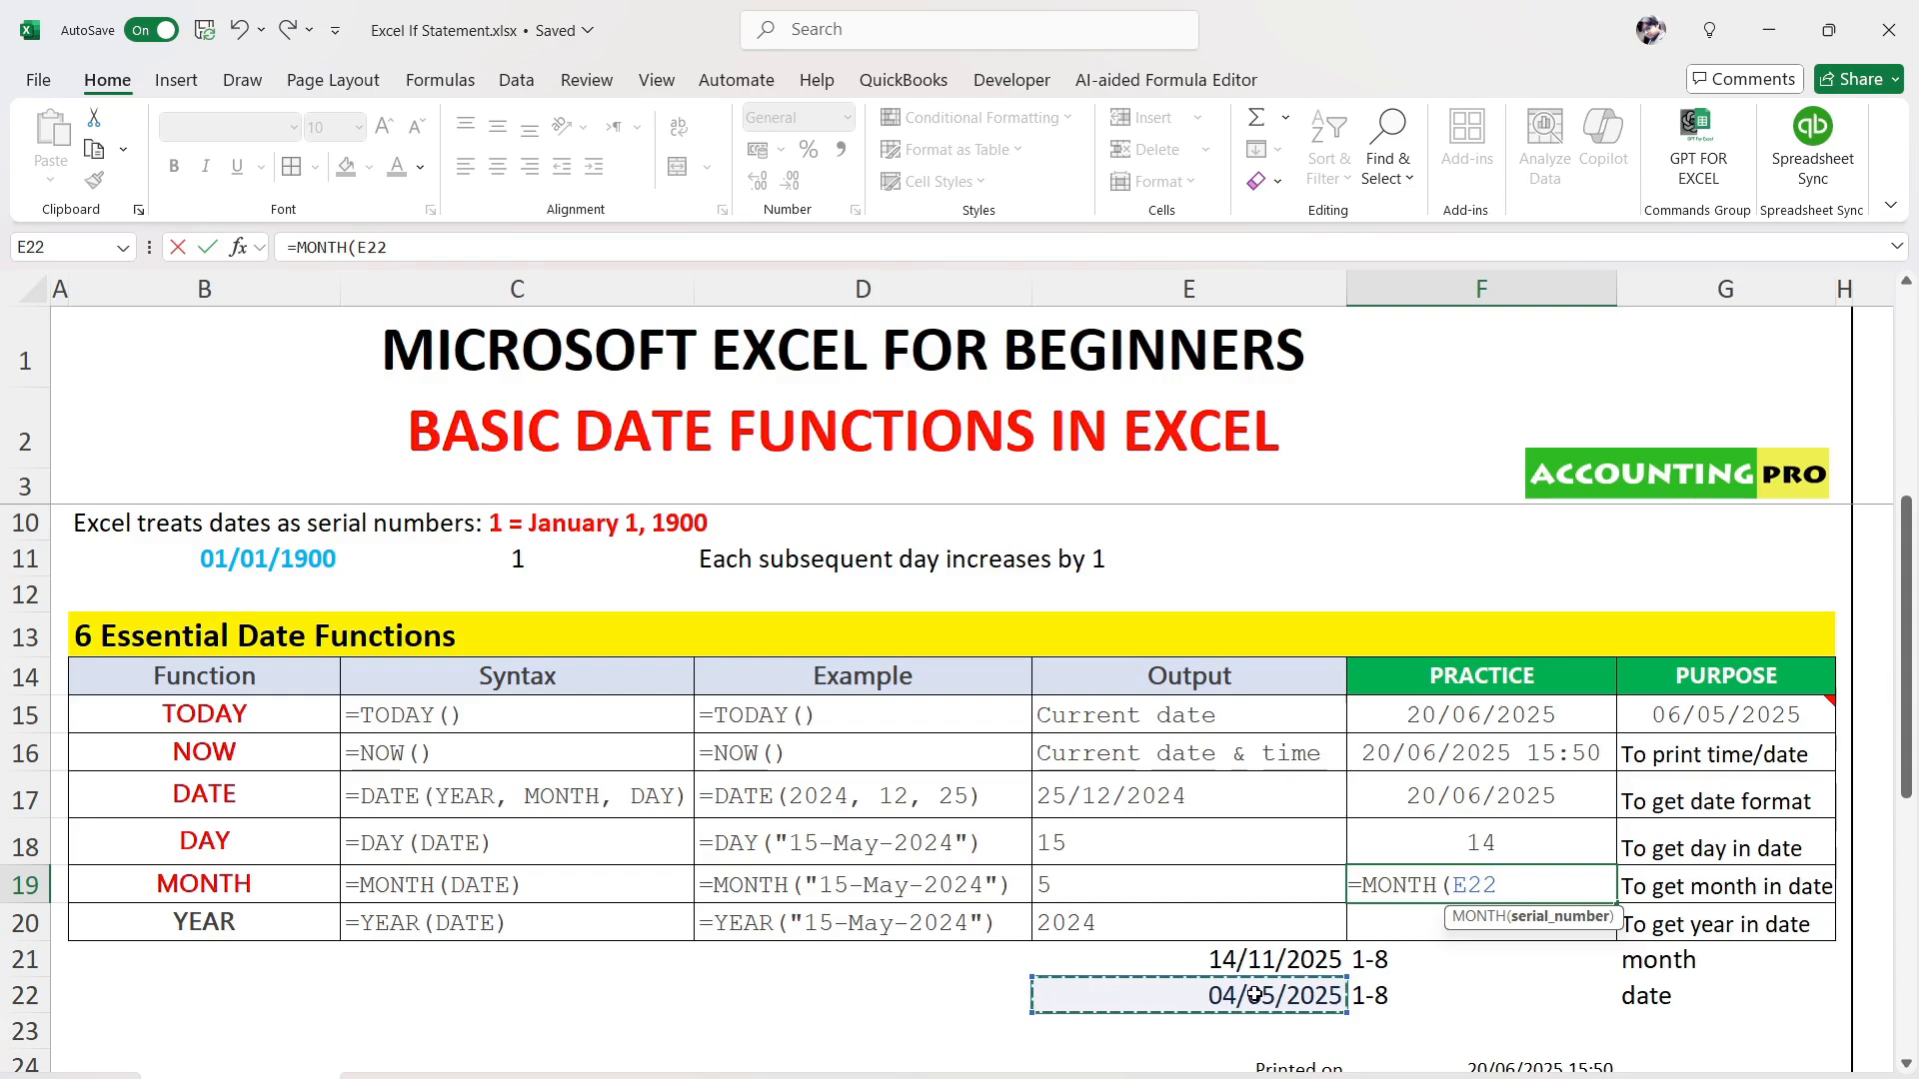
{"action": "key", "text": "Return"}
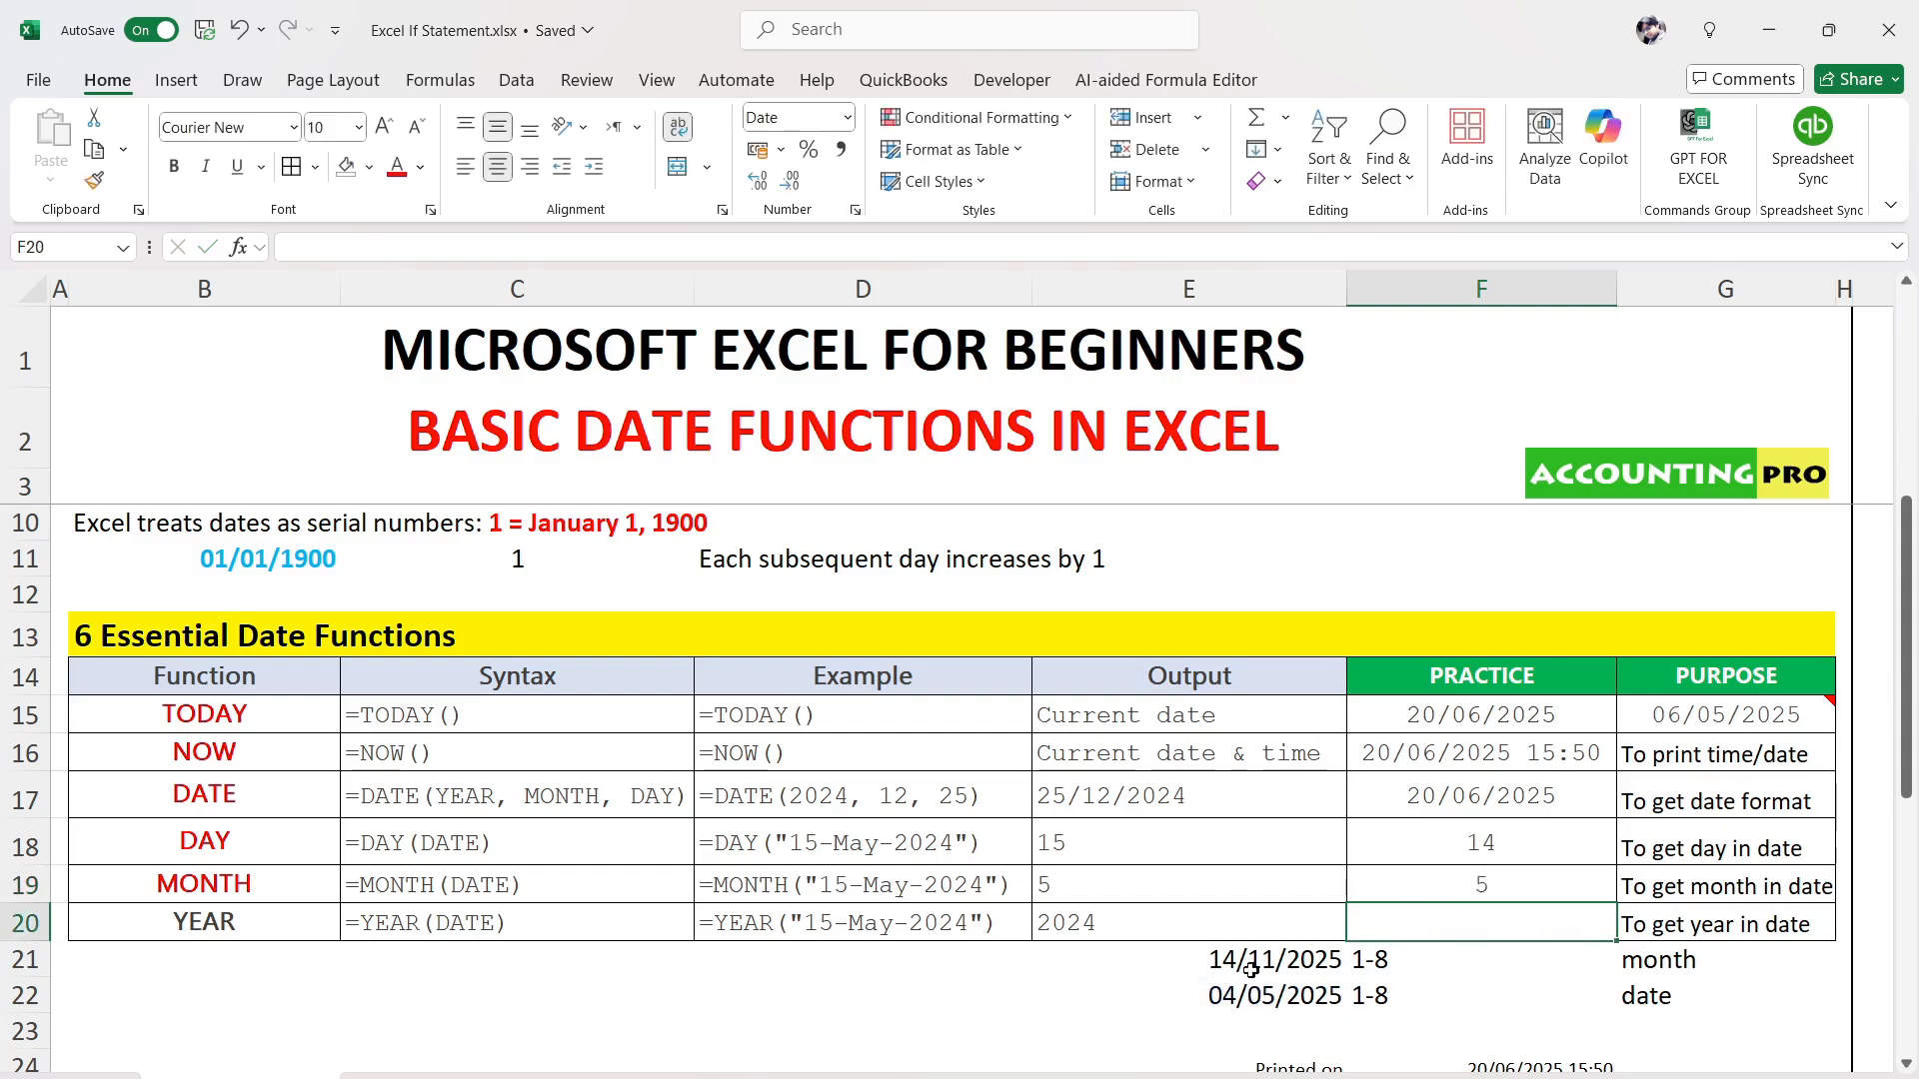
Compare the MONTH result in F19 with the date in E22 and inspect the formula, re-entering it unchanged
{"action": "left_click", "coordinate": [1235, 990]}
{"action": "left_click", "coordinate": [1451, 882]}
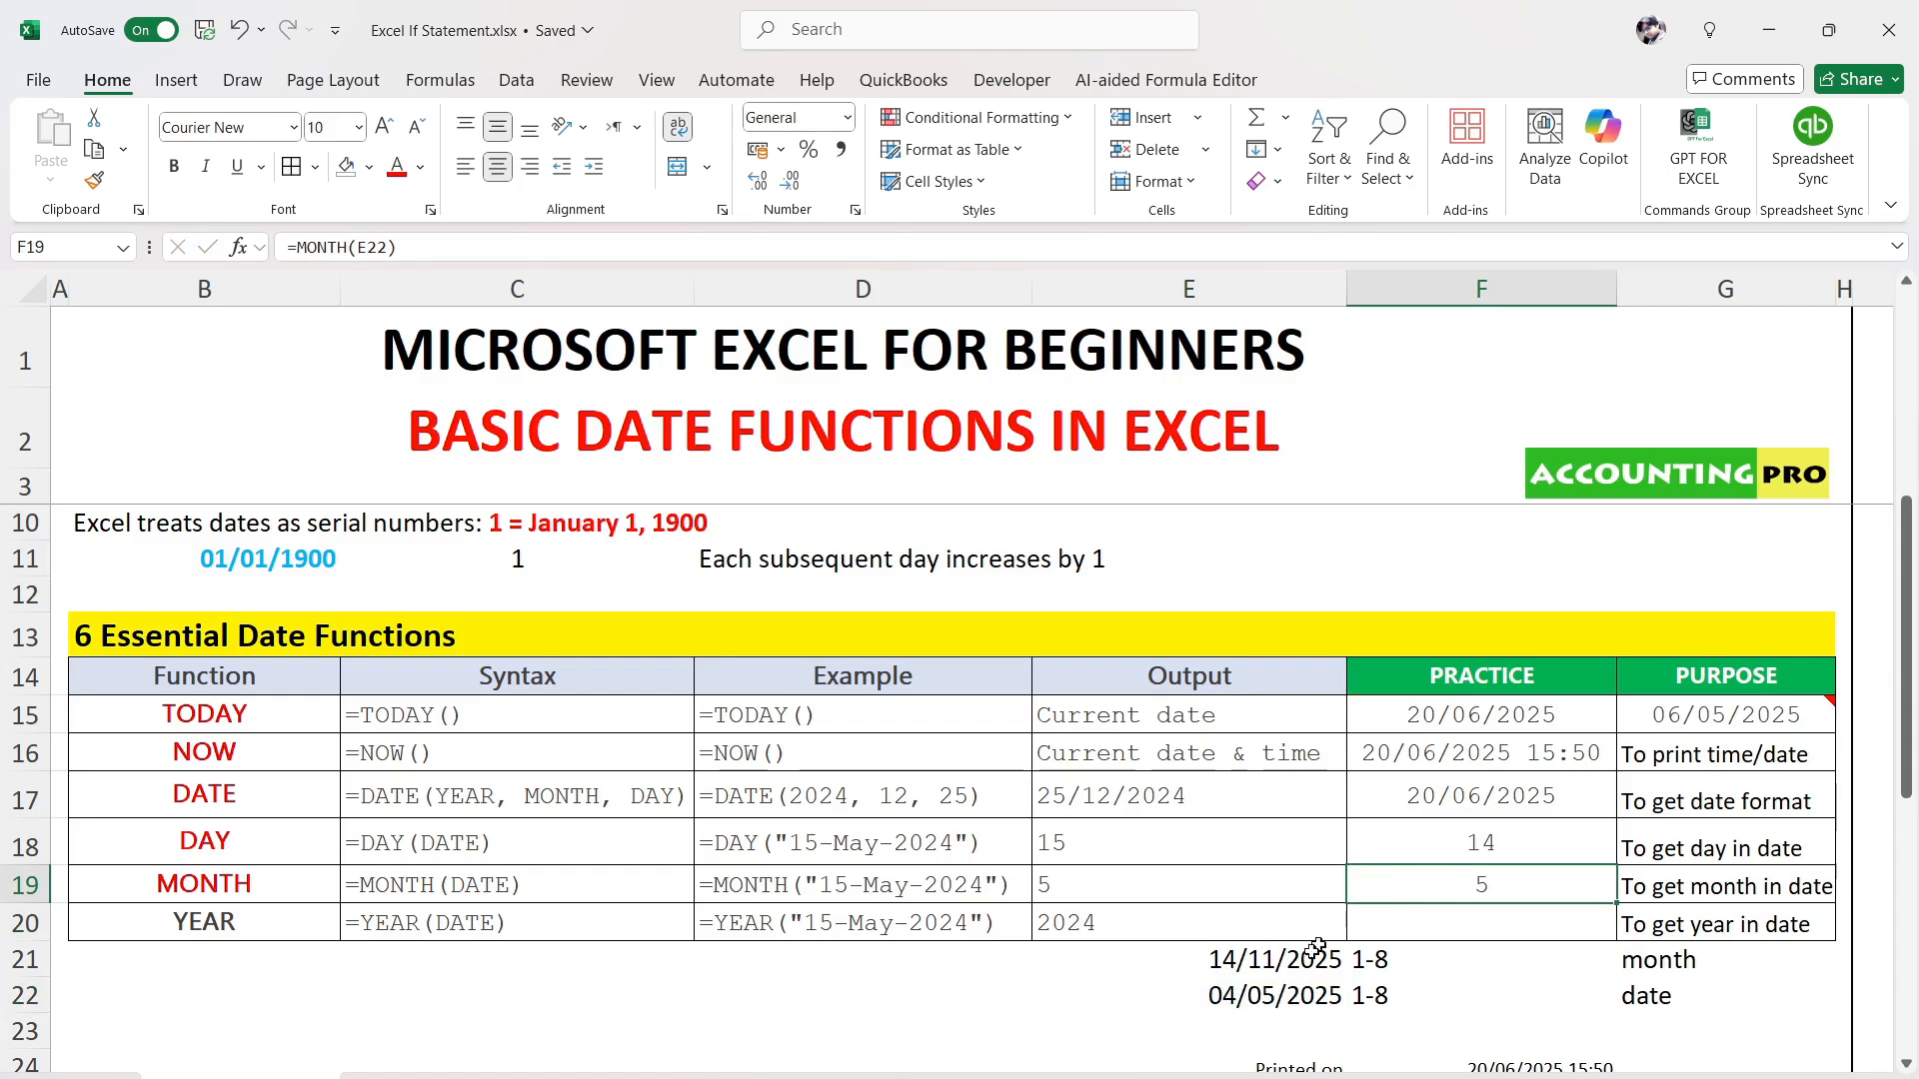
{"action": "left_click", "coordinate": [1217, 999]}
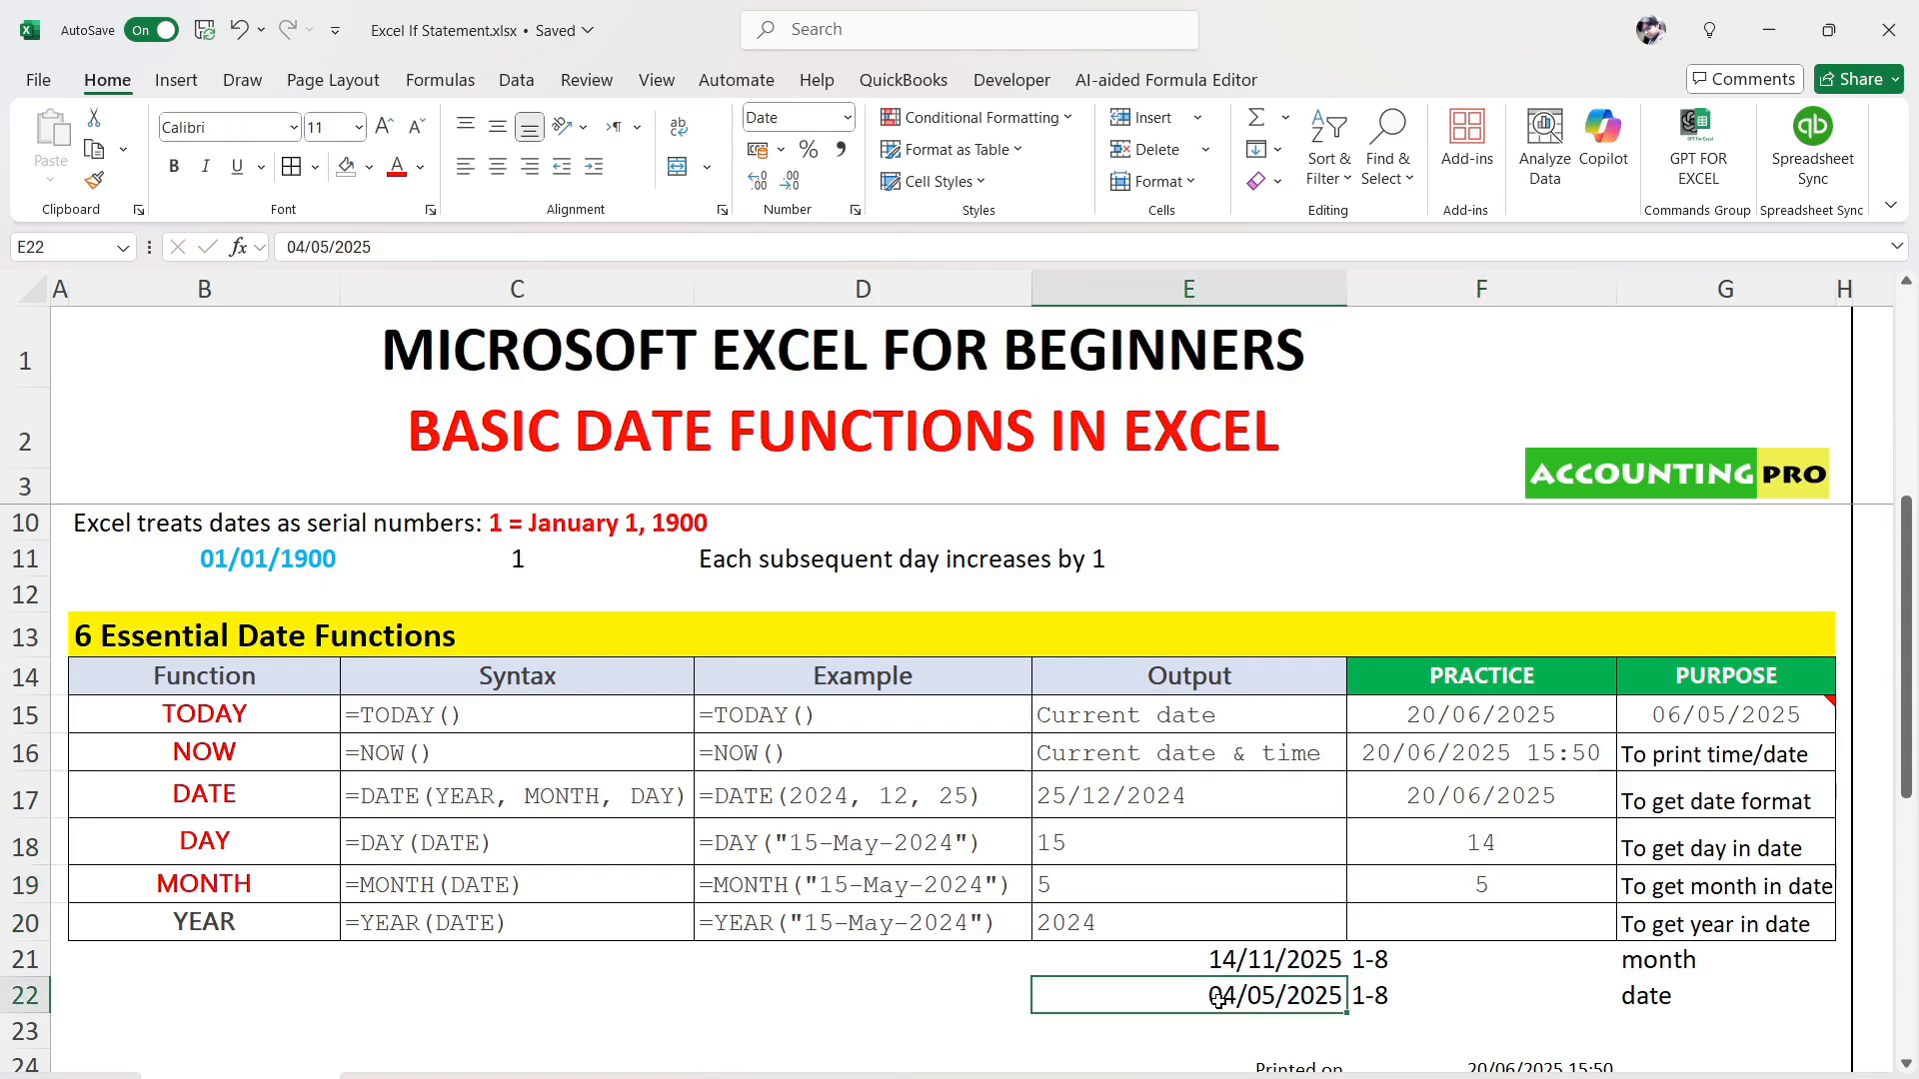
{"action": "left_click", "coordinate": [1505, 882]}
{"action": "double_click", "coordinate": [1505, 883]}
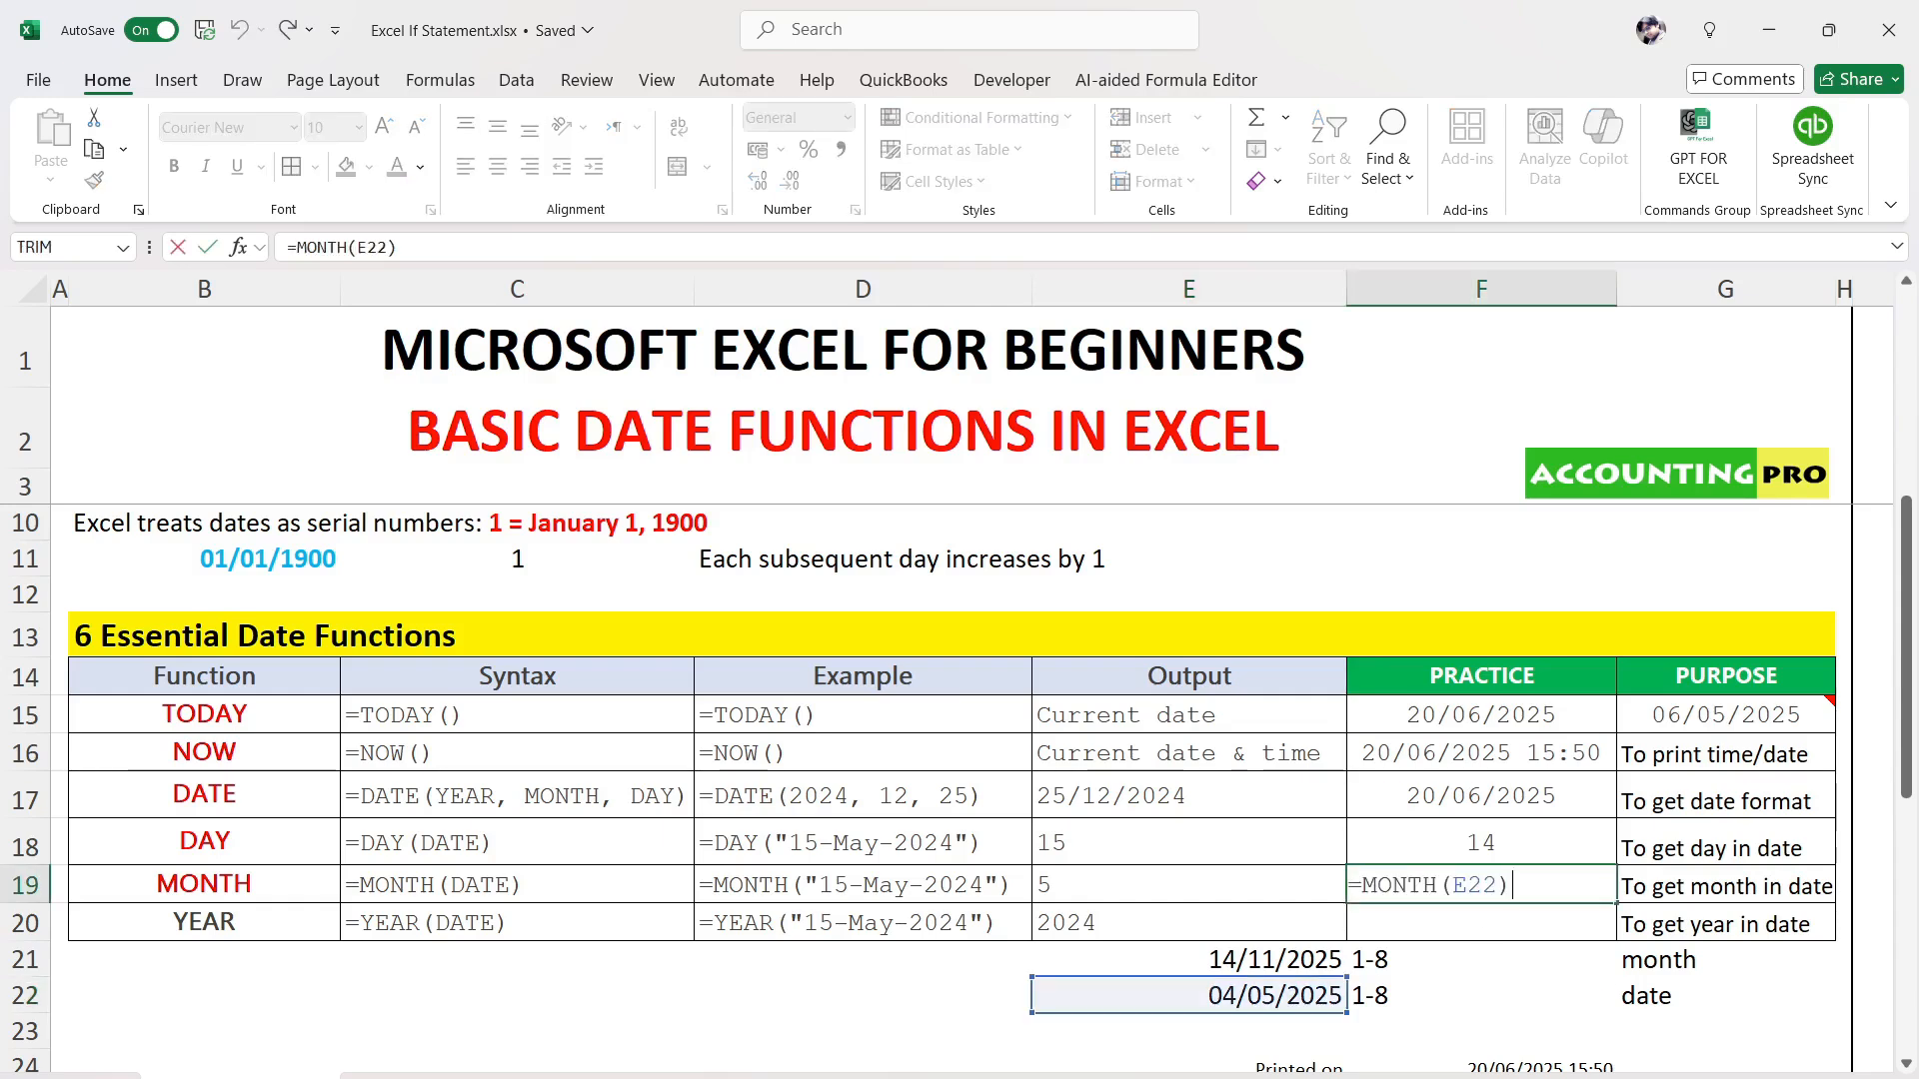
{"action": "key", "text": "ctrl+Return"}
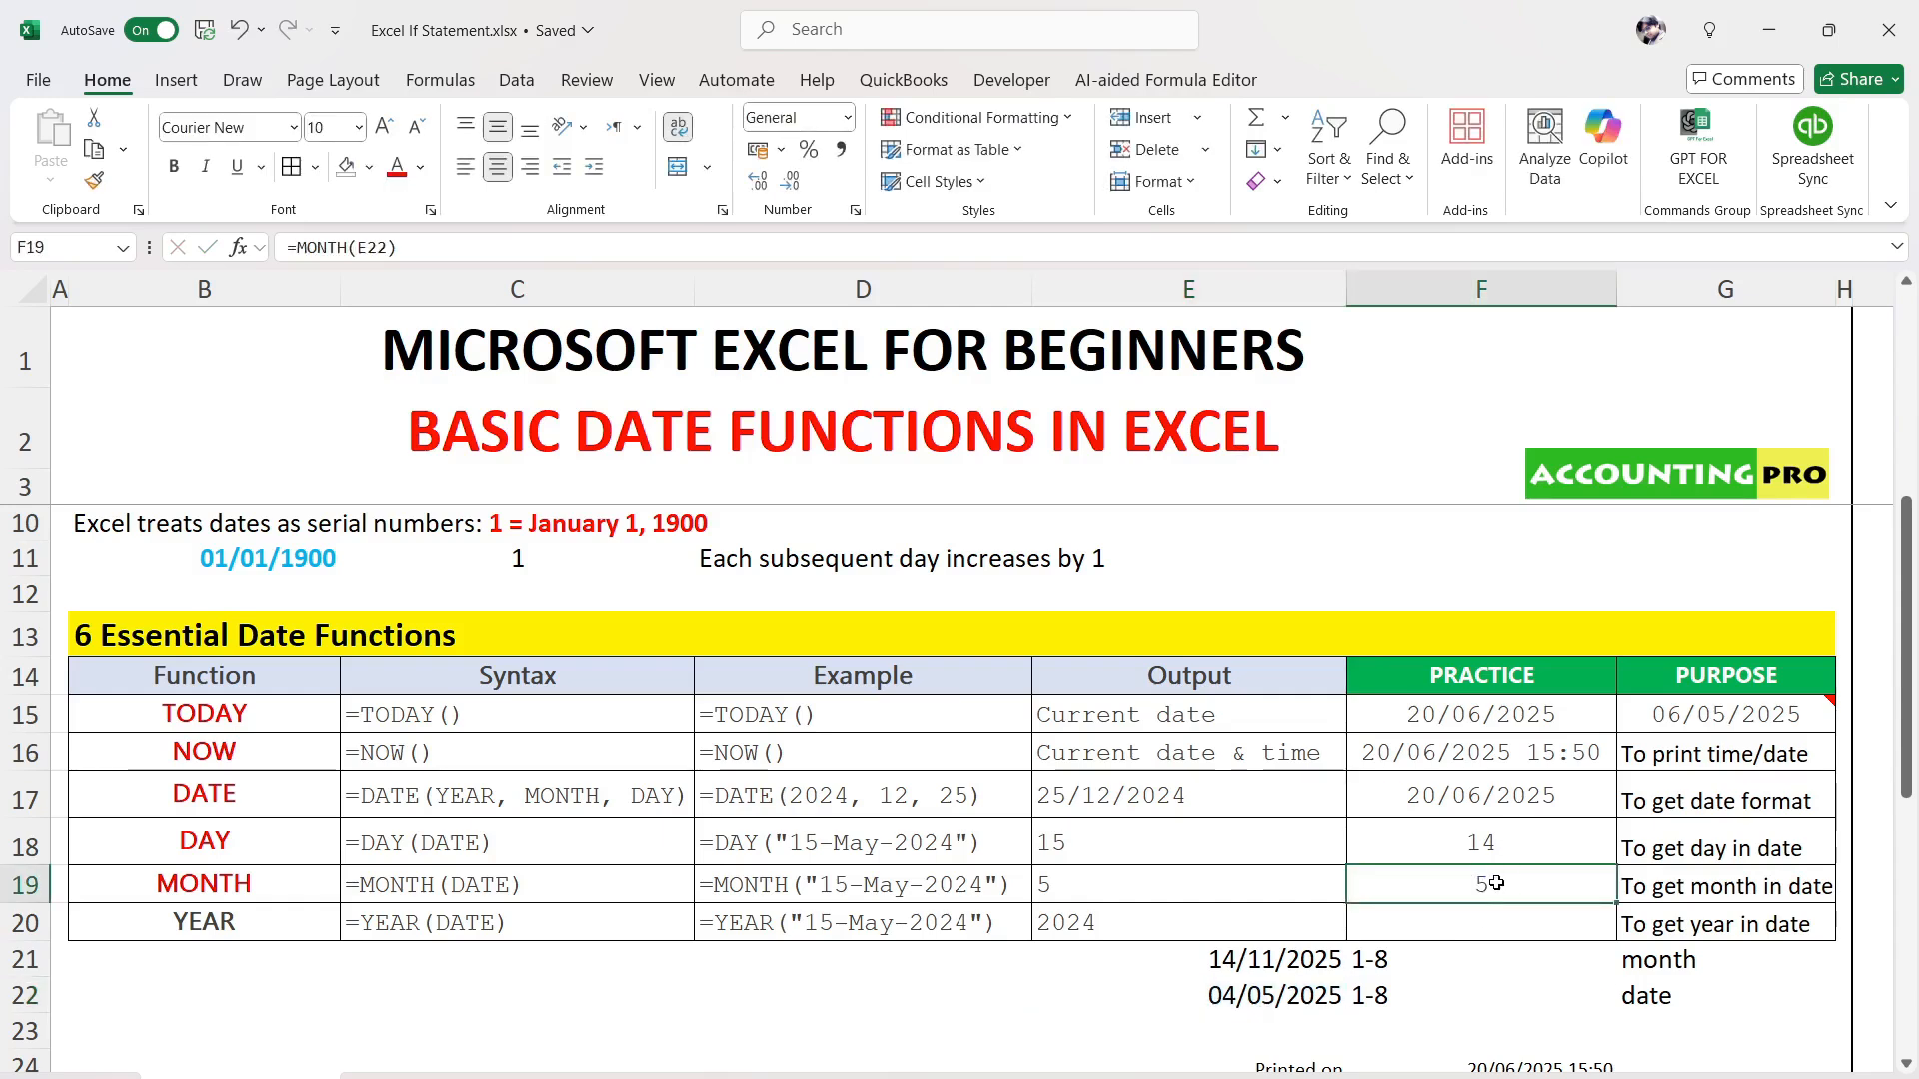
Replace the formula in F19 with =MONTH(E21)
{"action": "type", "text": "="}
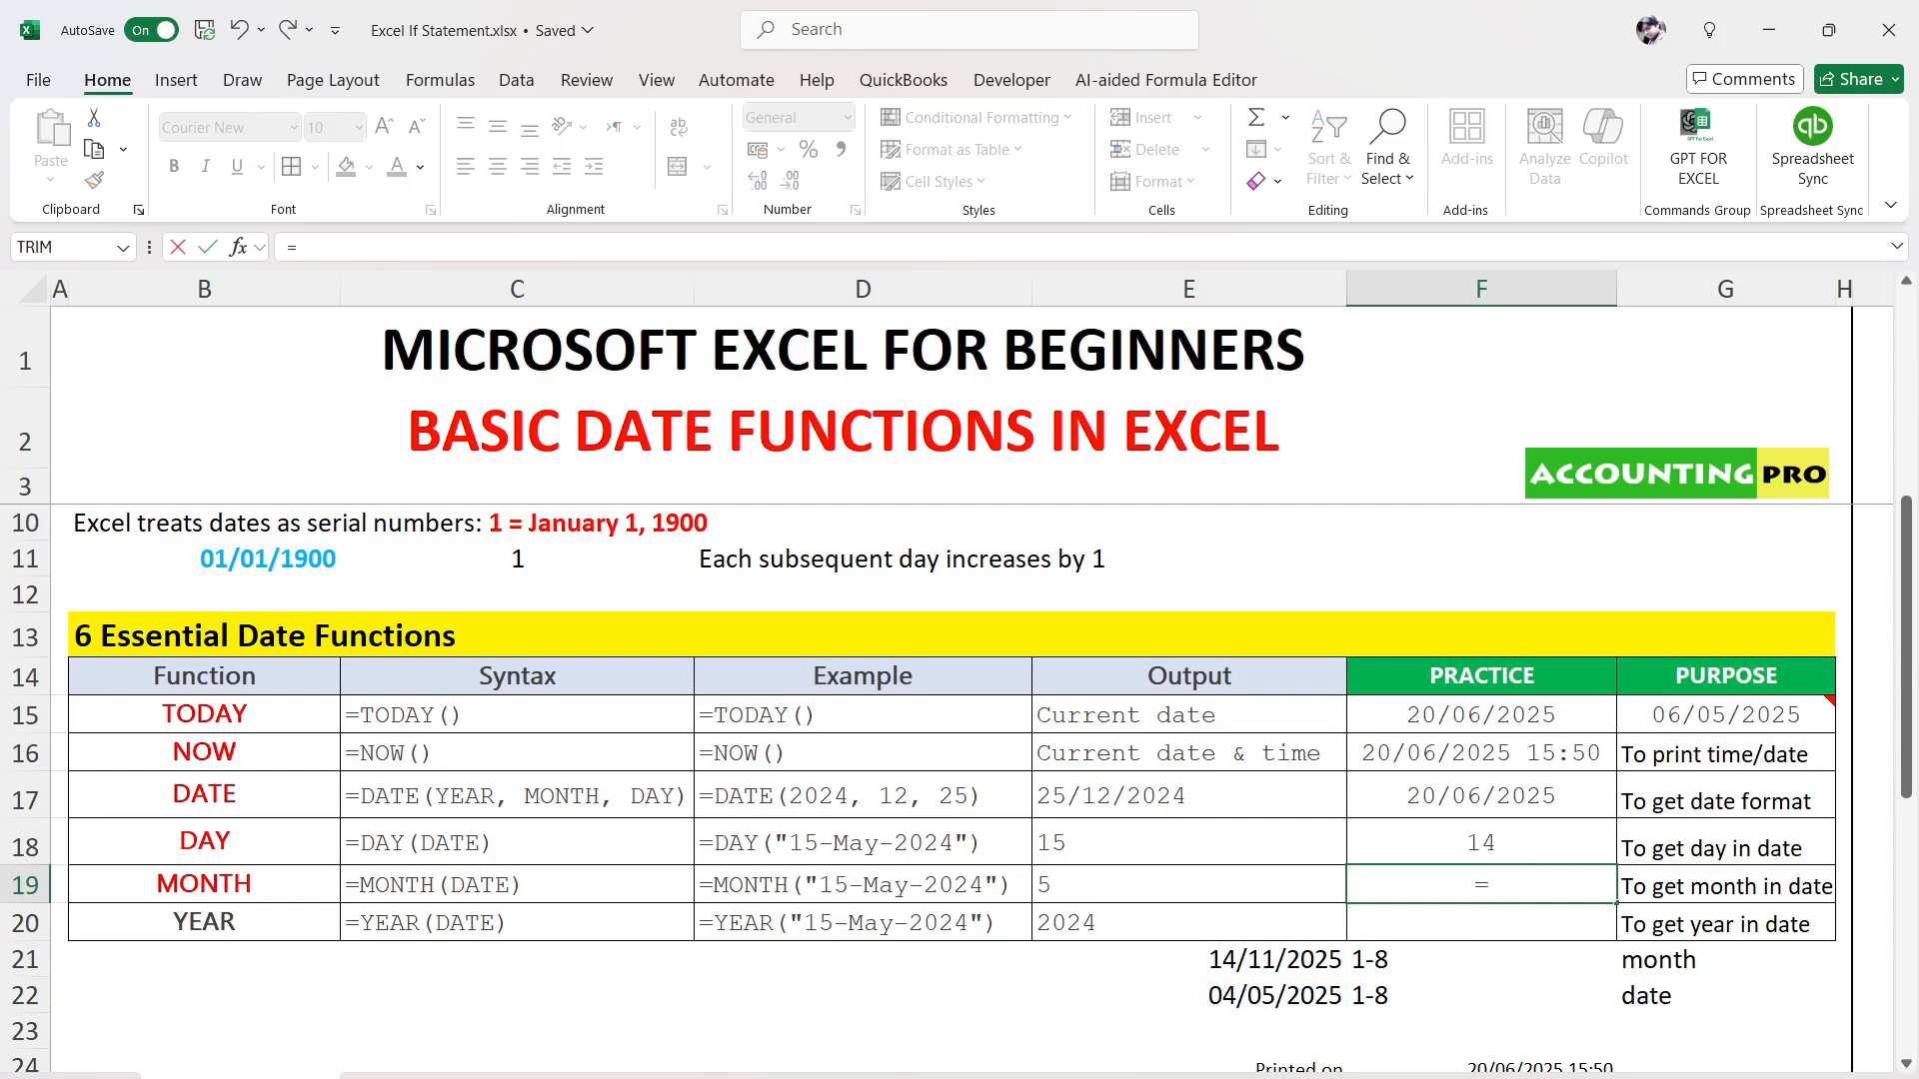
{"action": "type", "text": "MONTH("}
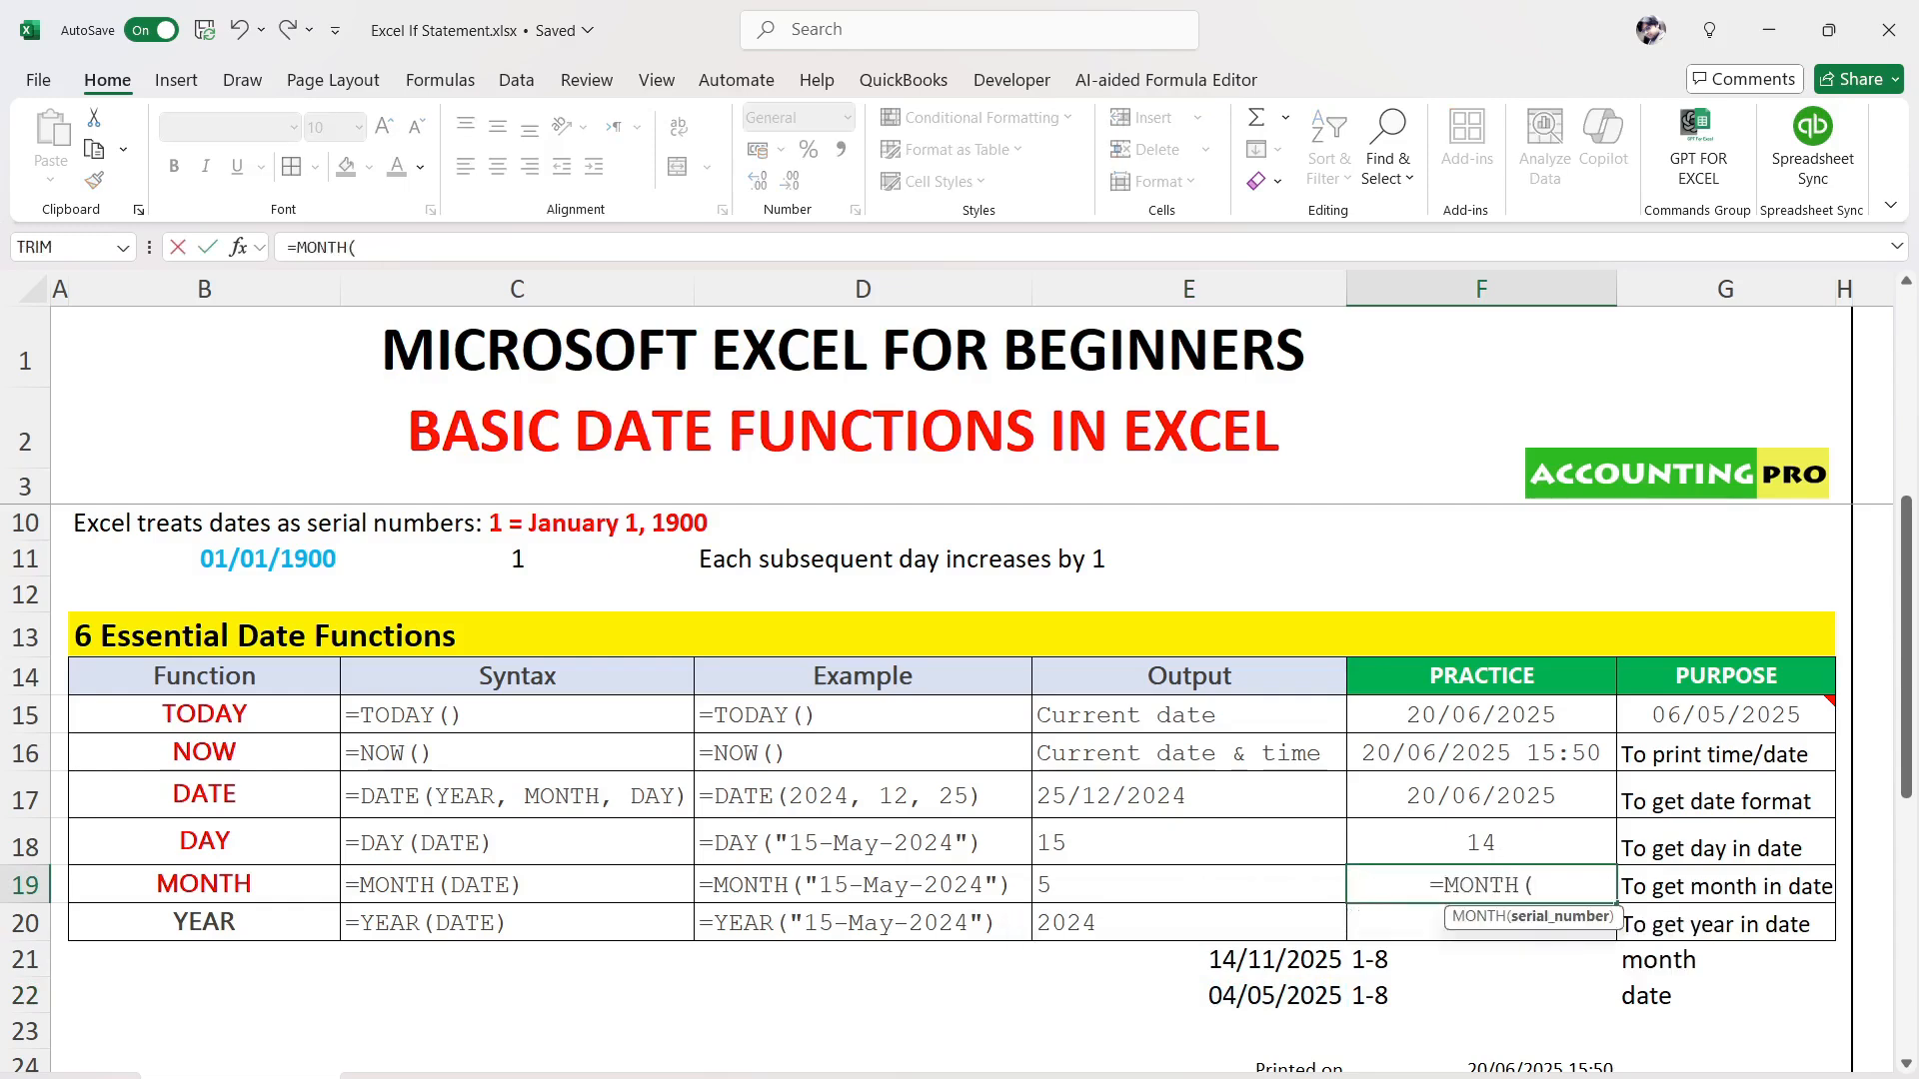
{"action": "left_click", "coordinate": [1283, 950]}
{"action": "type", "text": ")"}
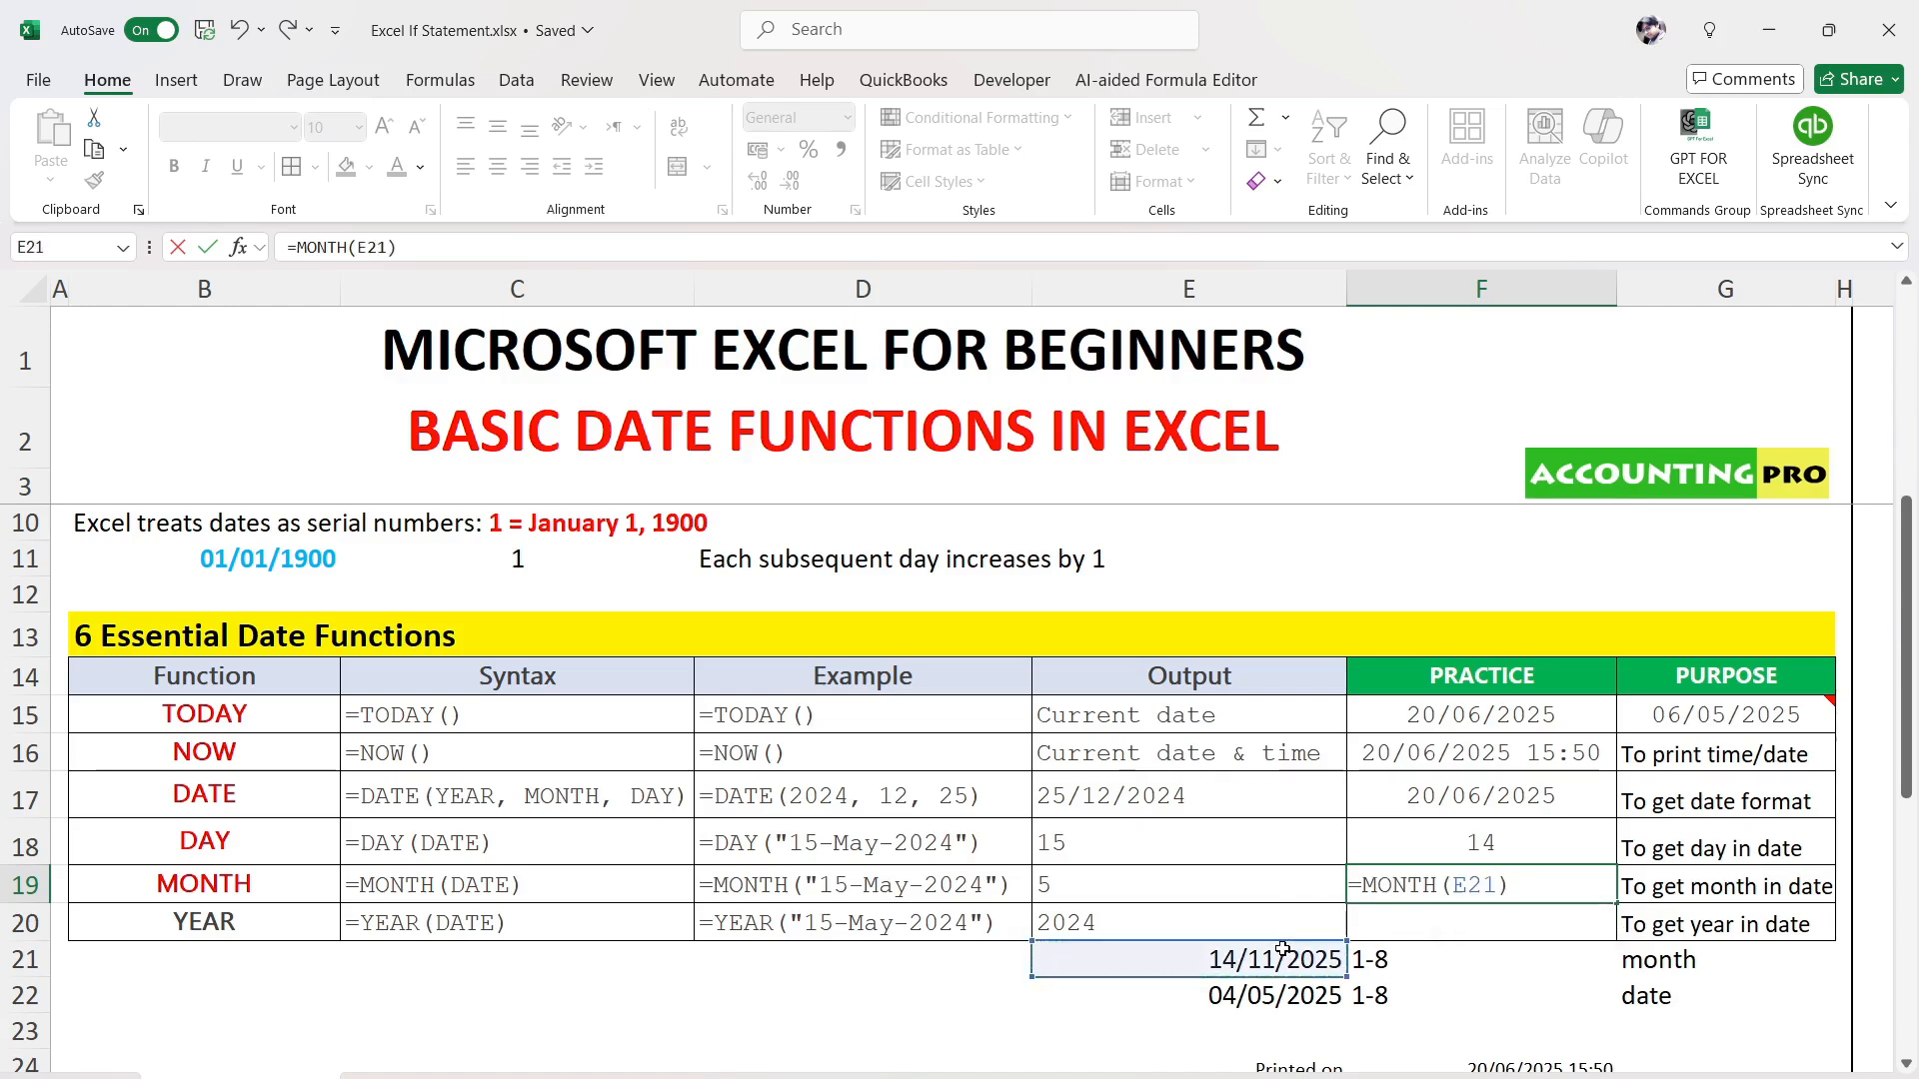
{"action": "key", "text": "Return"}
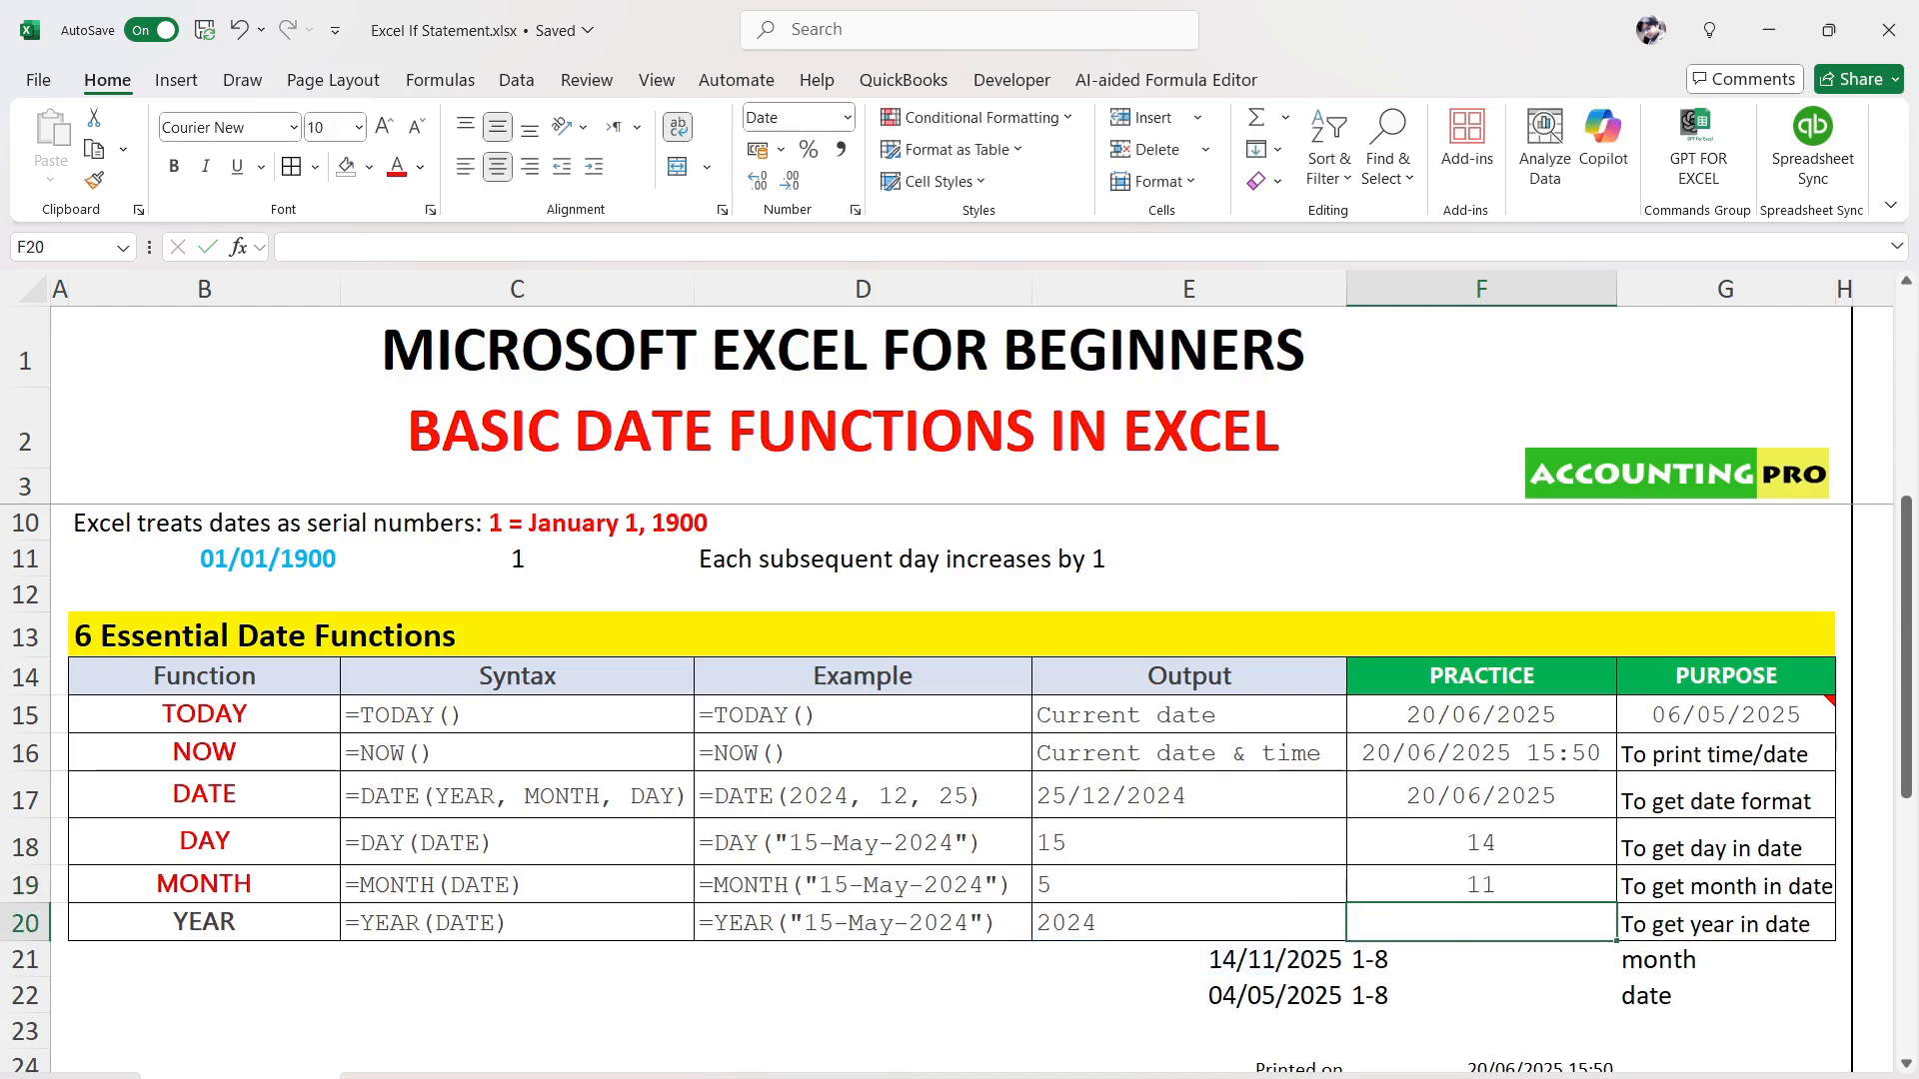
Change the date in E21 to 01/03/2025 to test the DAY and MONTH formulas
{"action": "left_click", "coordinate": [1517, 888]}
{"action": "left_click", "coordinate": [1206, 957]}
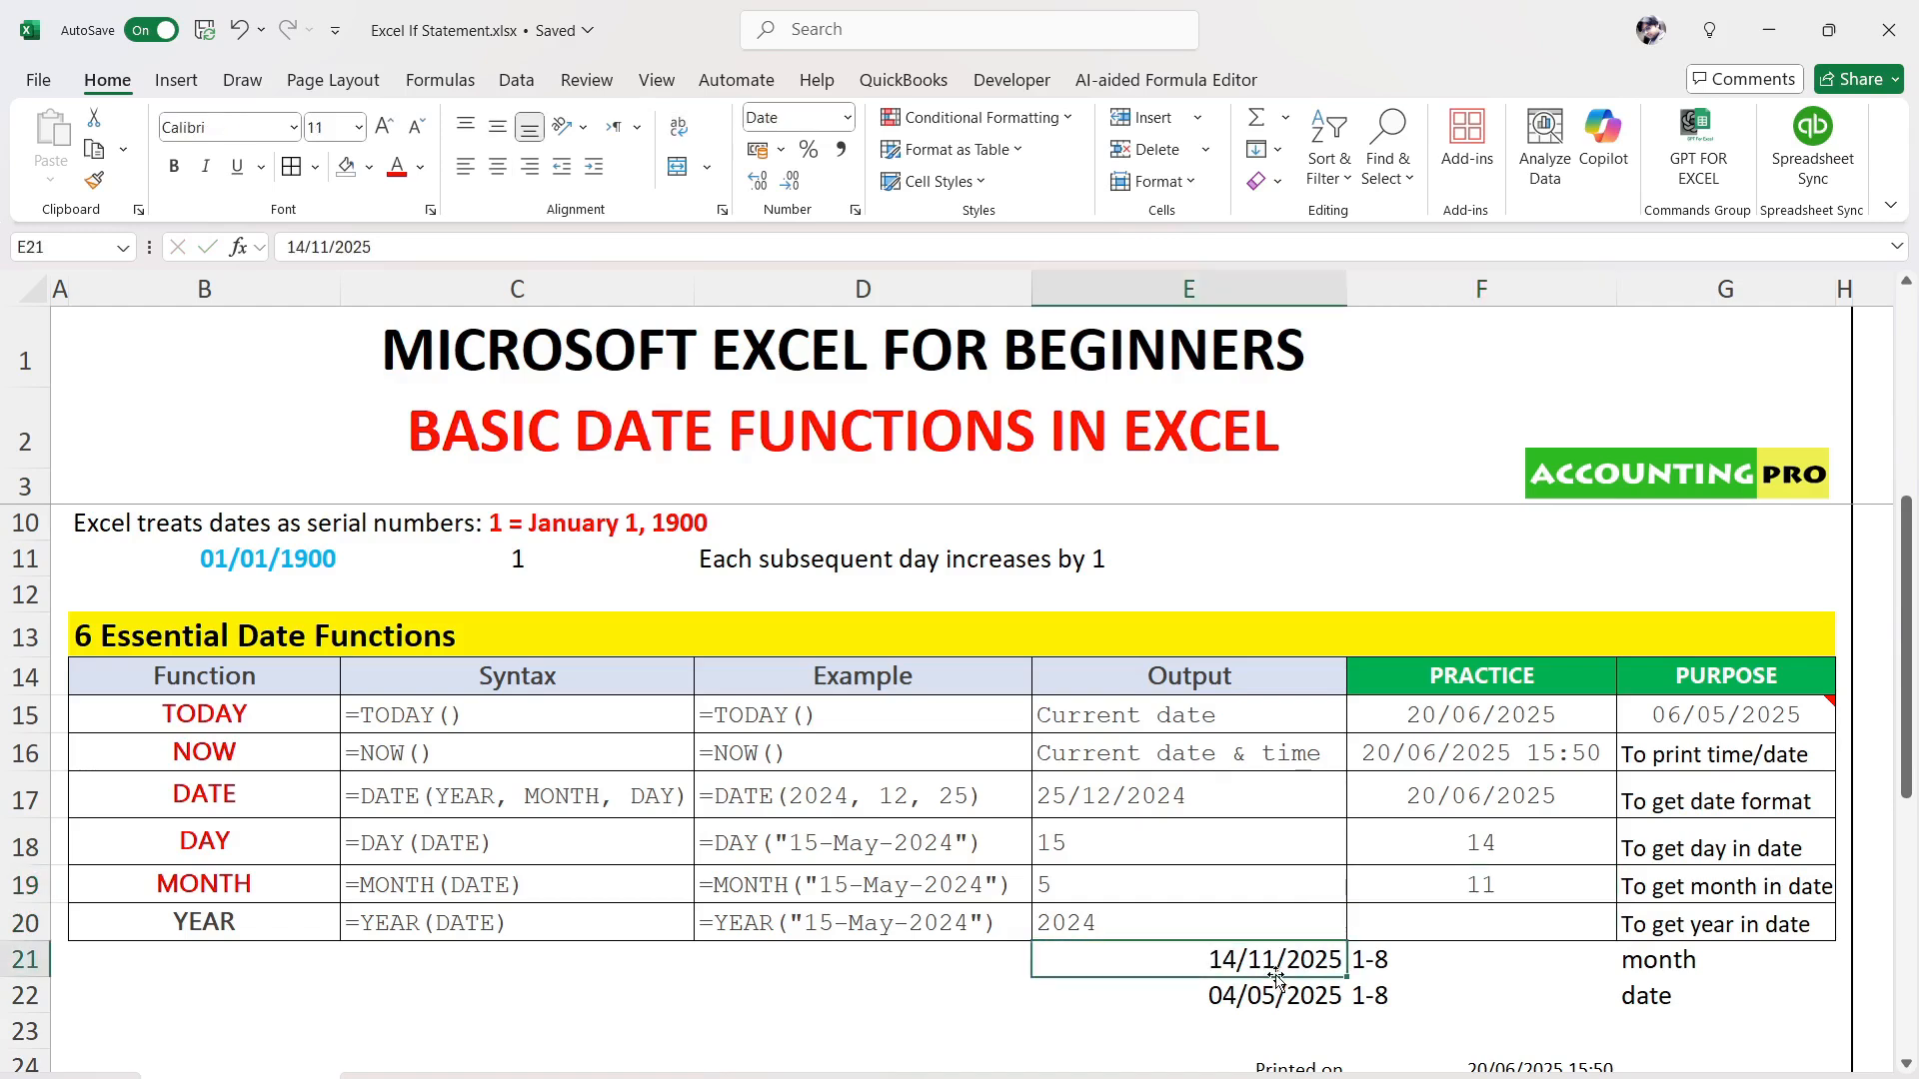
{"action": "left_click", "coordinate": [1526, 890]}
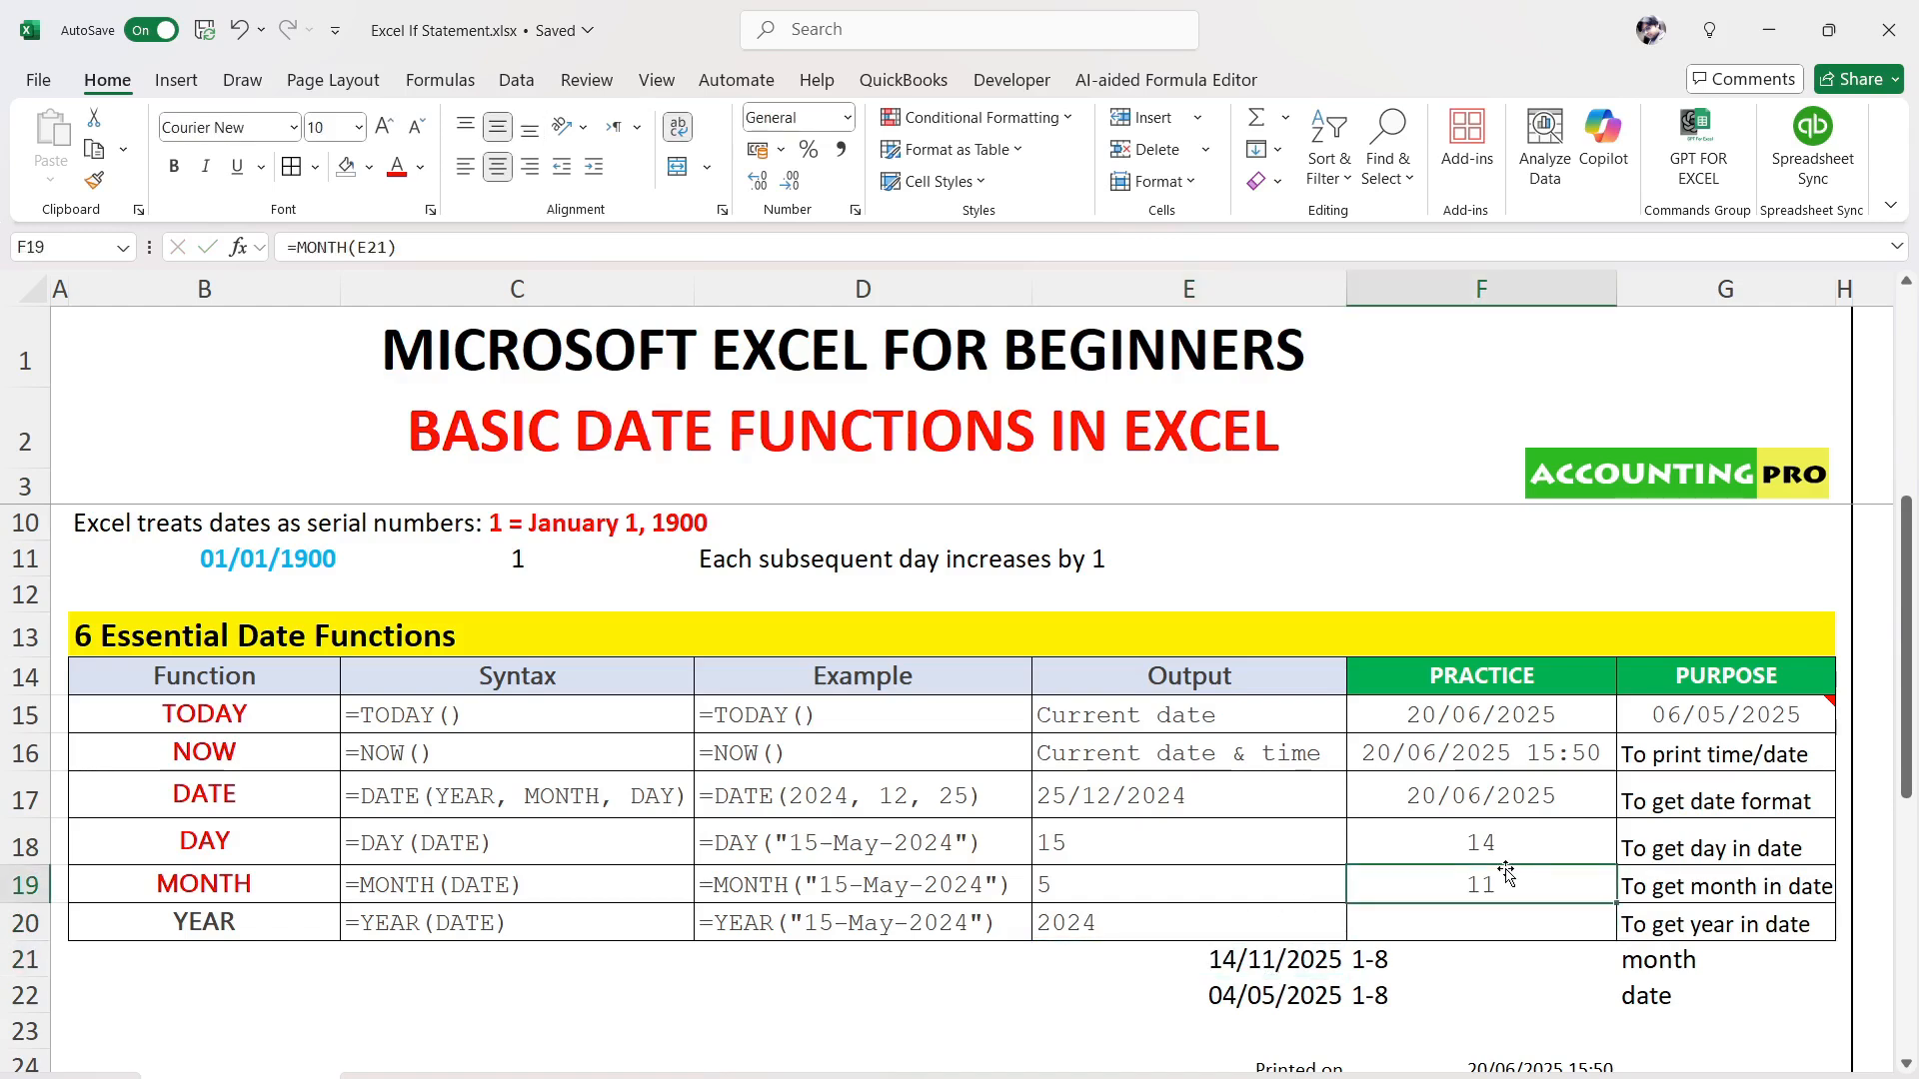
{"action": "left_click", "coordinate": [1264, 971]}
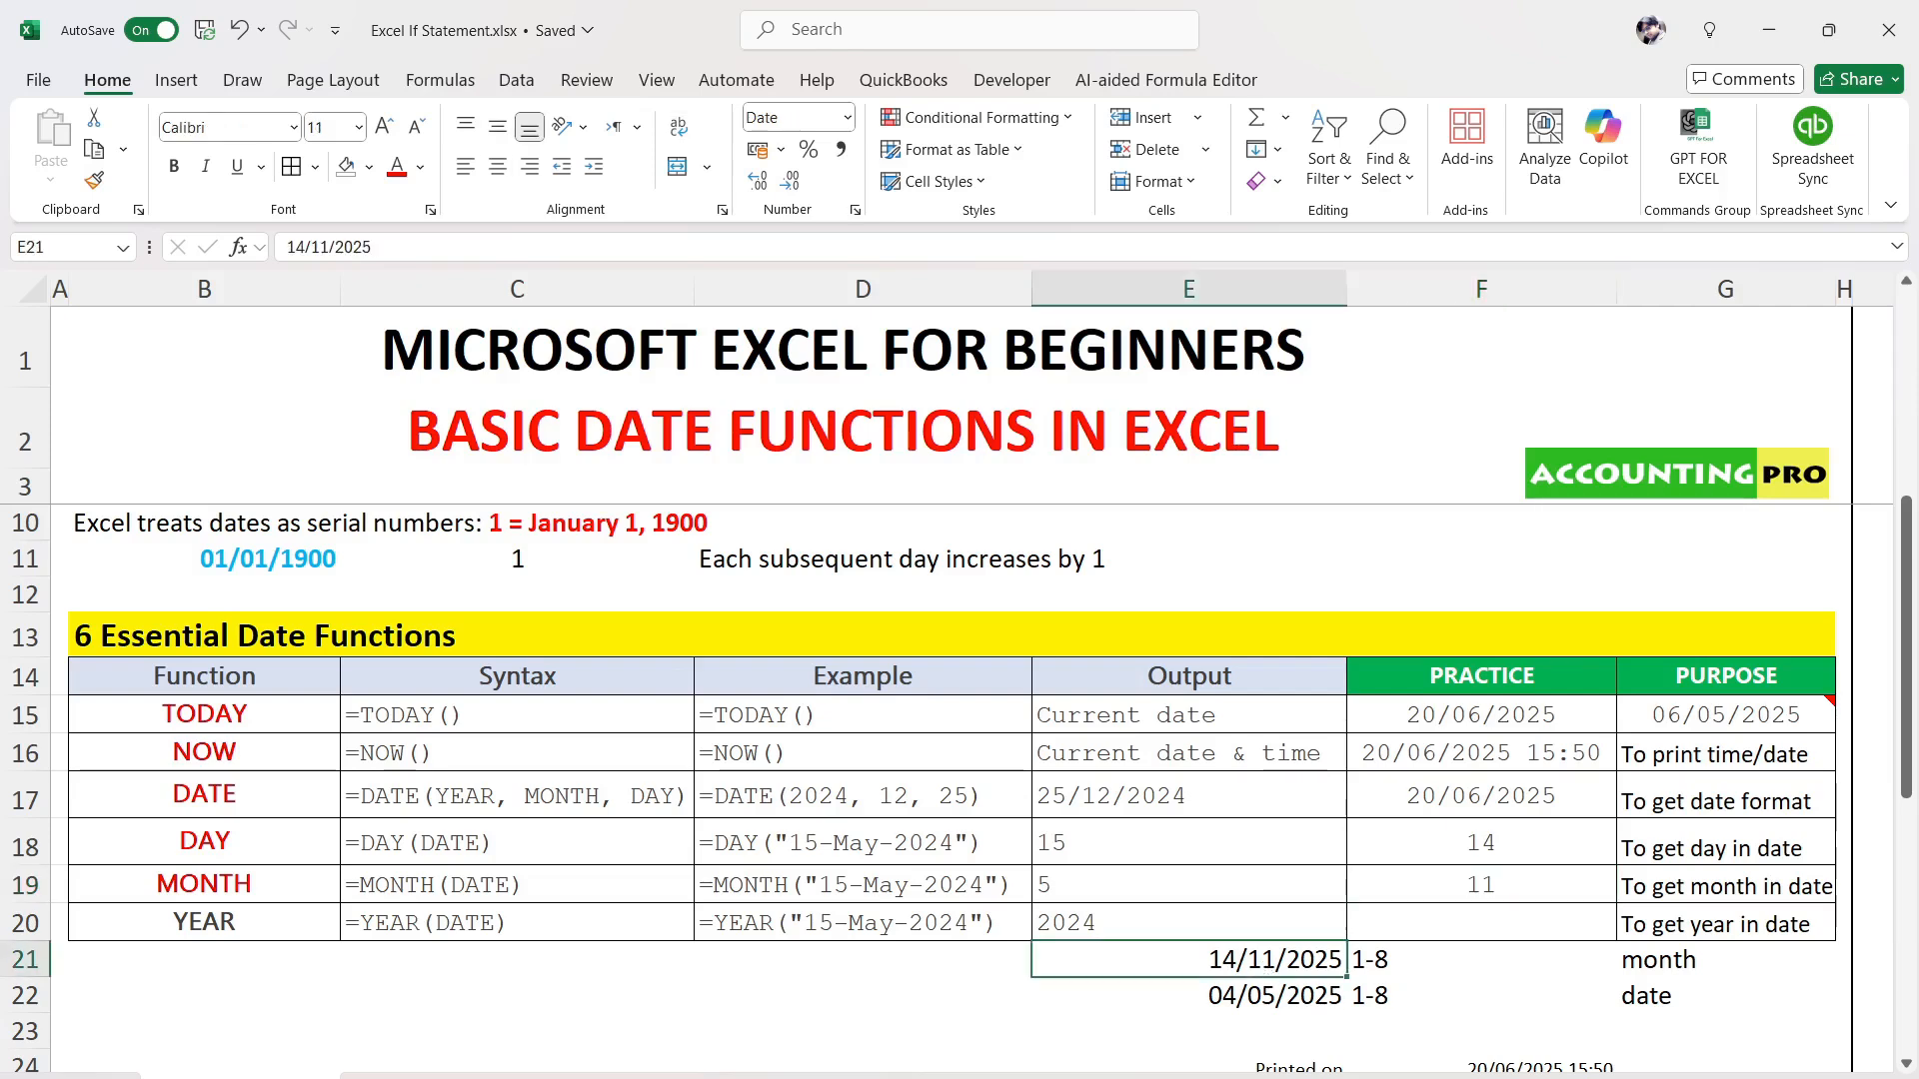
{"action": "type", "text": "01/03/225"}
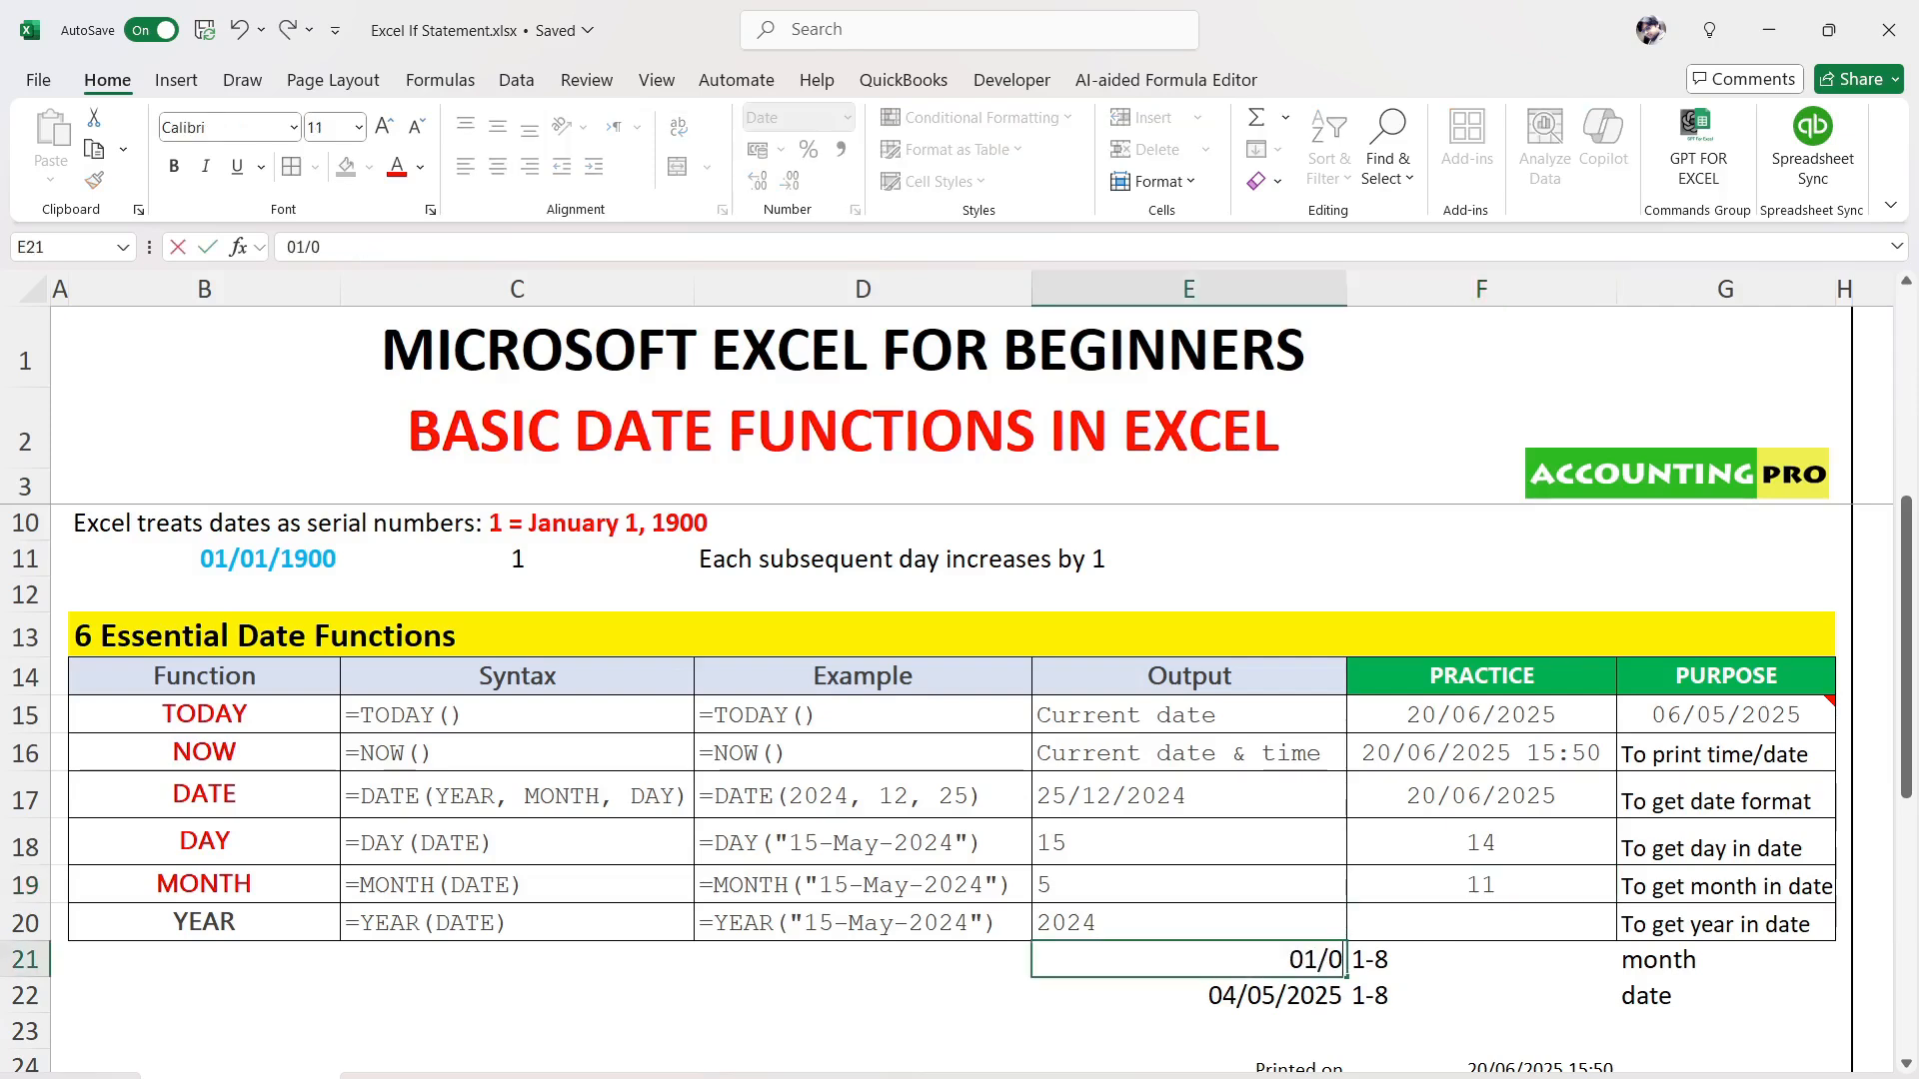
{"action": "key", "text": "BackSpace"}
{"action": "key", "text": "BackSpace"}
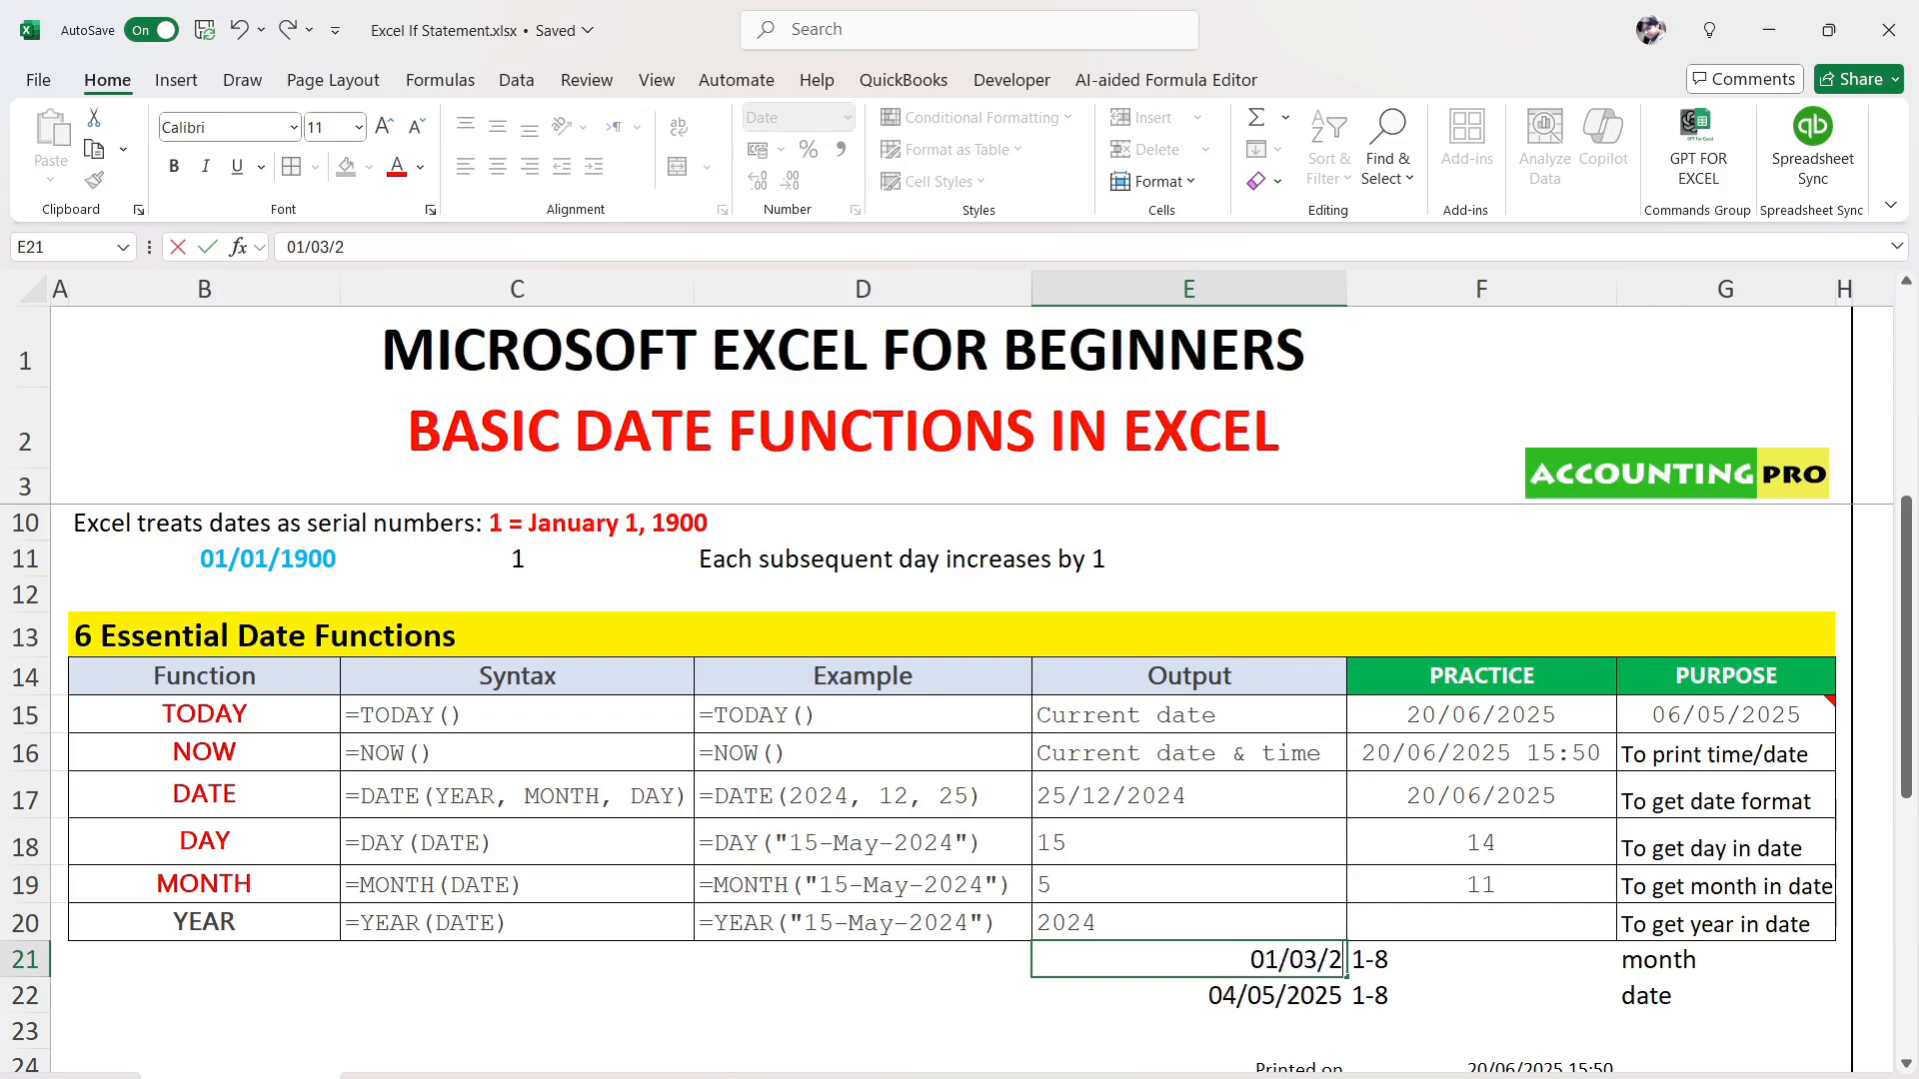
{"action": "type", "text": "025"}
{"action": "key", "text": "Return"}
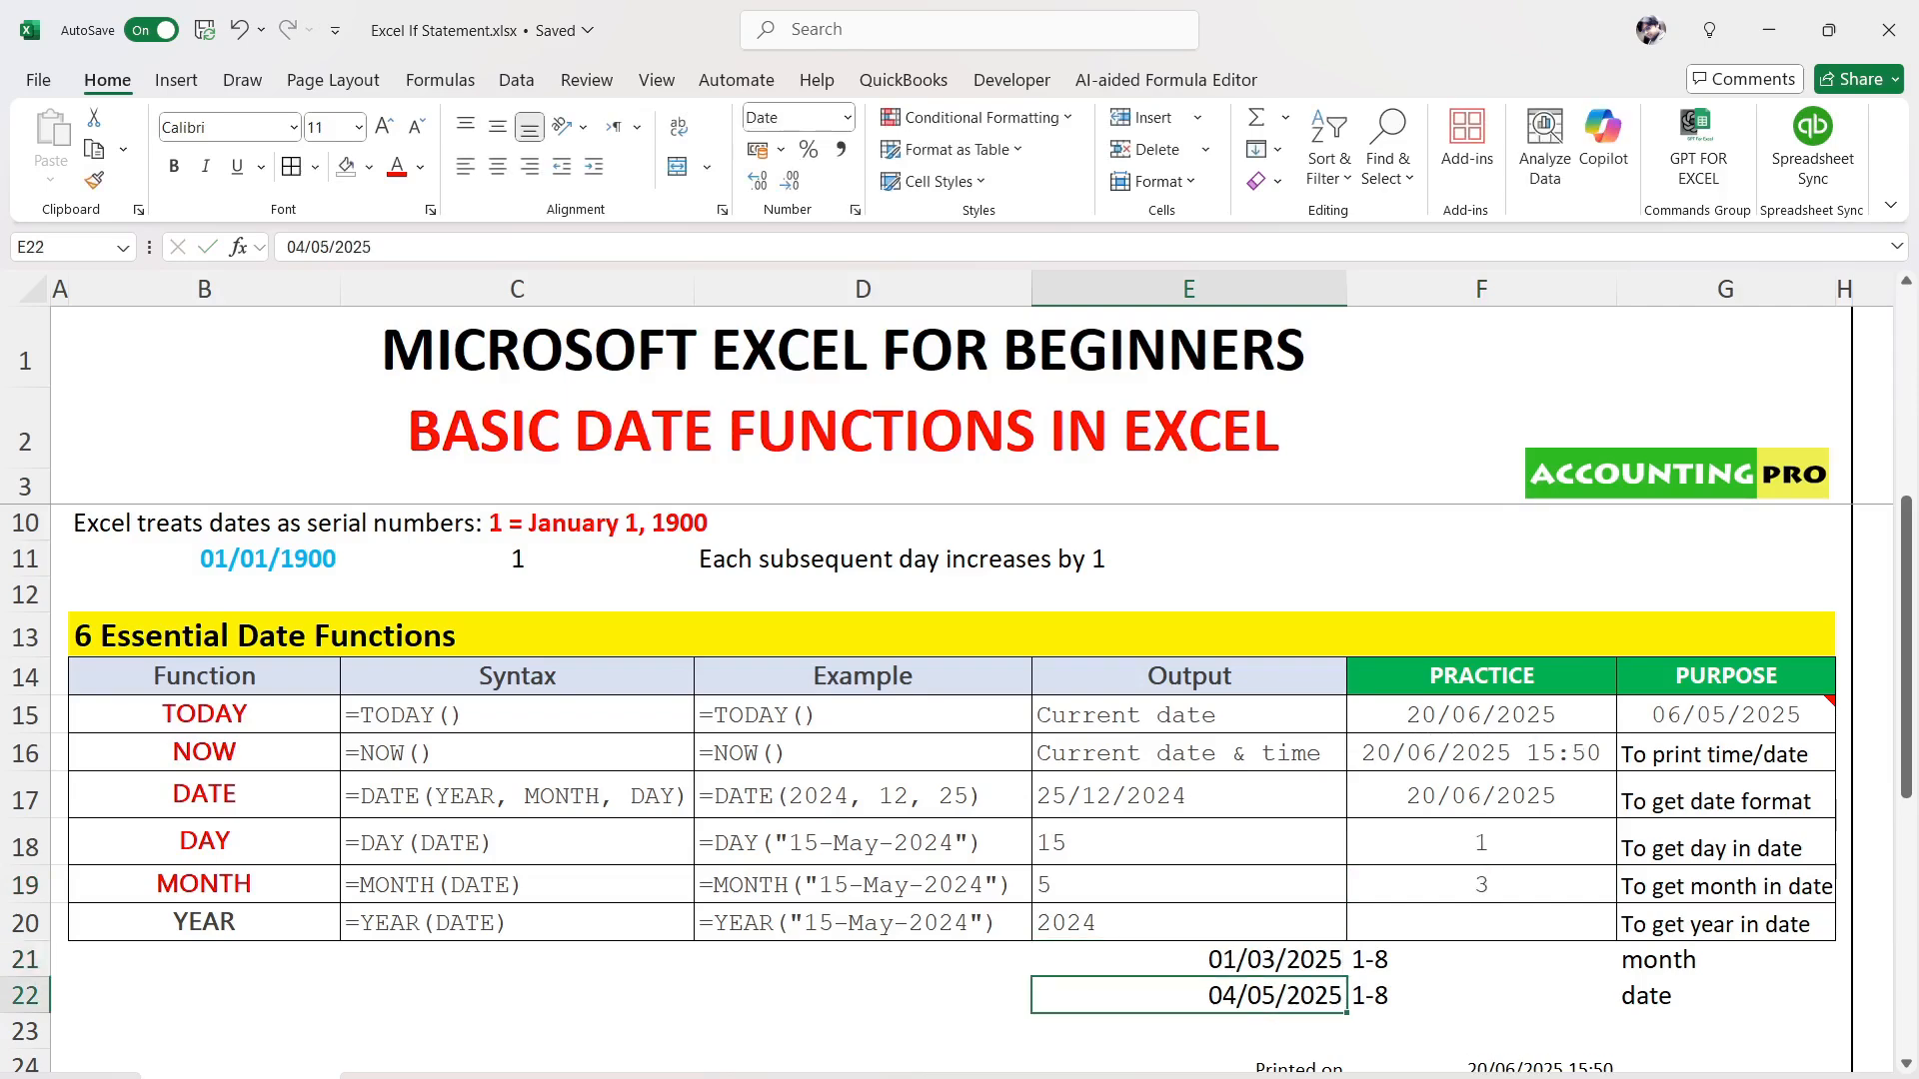
Set the date in E21 to 02/01/2025
{"action": "key", "text": "Up"}
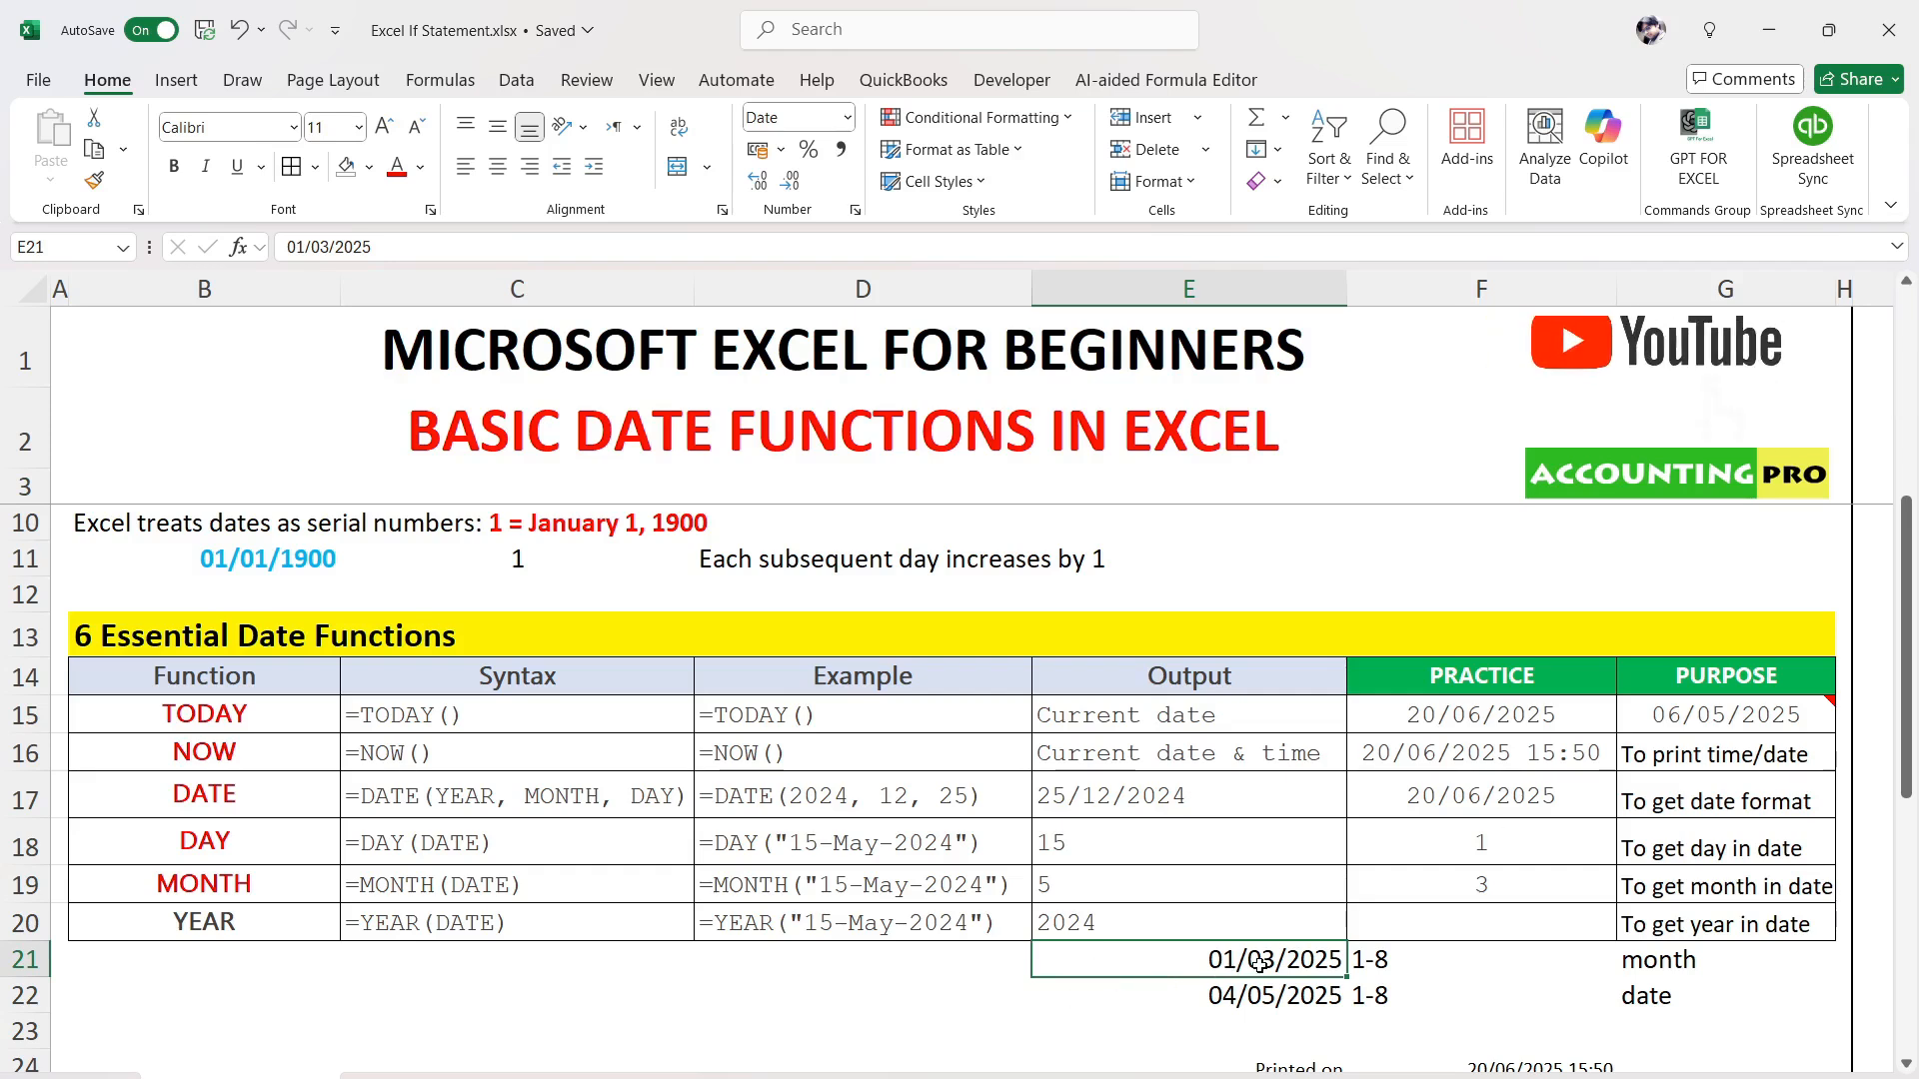
{"action": "type", "text": "02"}
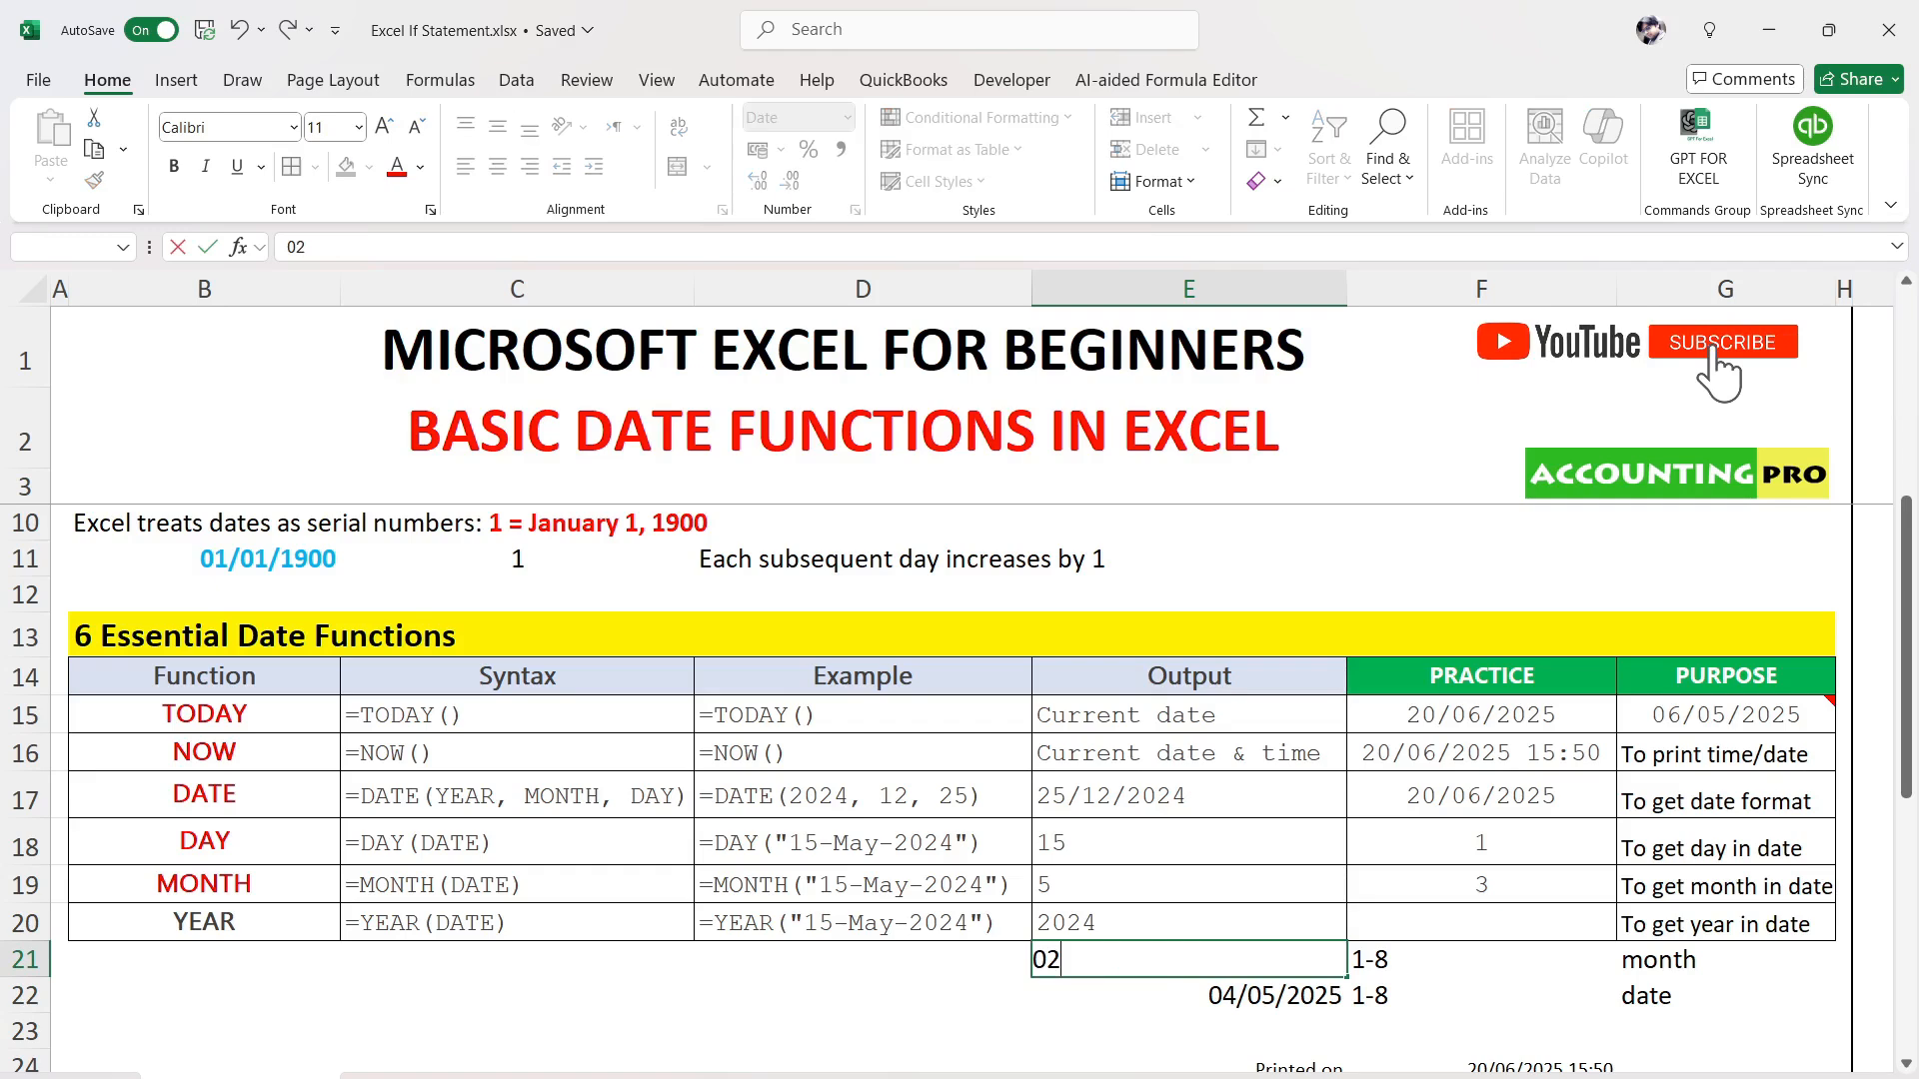
{"action": "type", "text": "/01/202"}
{"action": "type", "text": "5"}
{"action": "key", "text": "Return"}
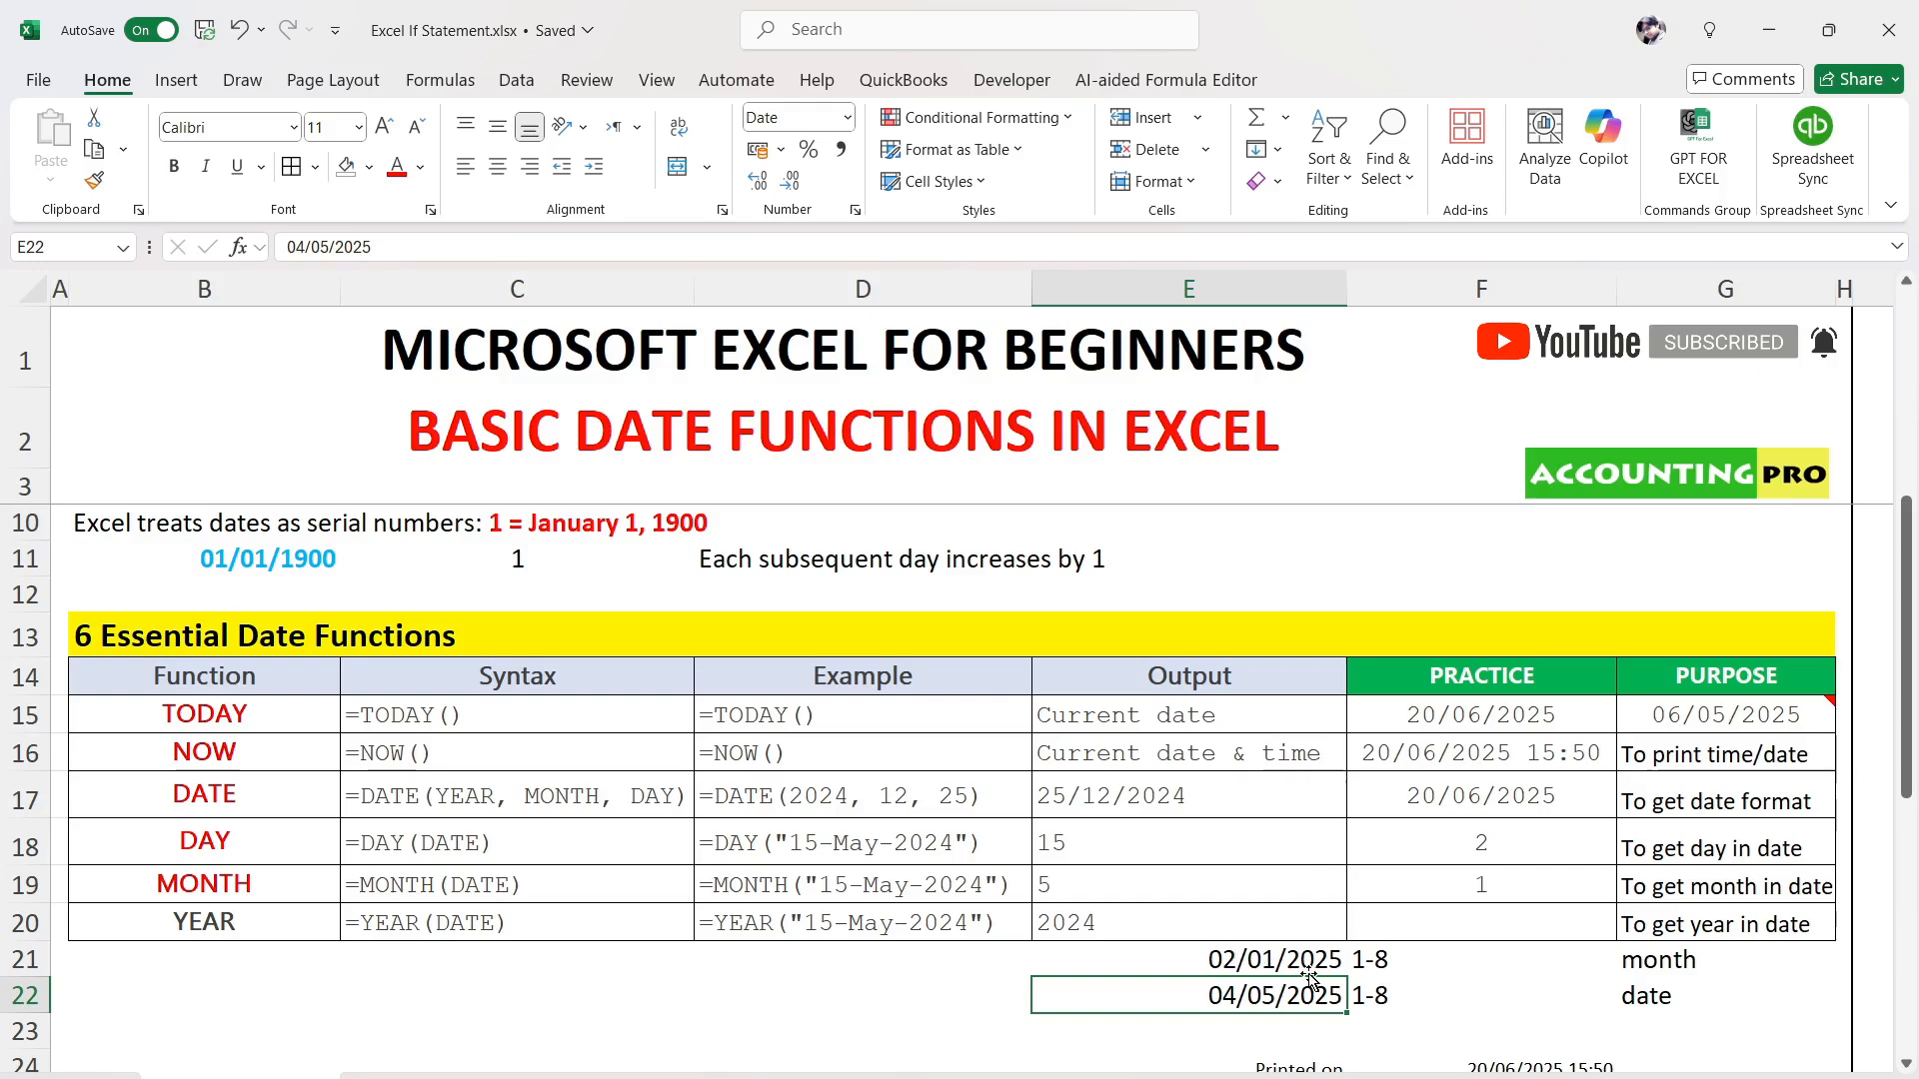
Compare the DAY and MONTH results in F18 and F19 with the date in E21
{"action": "left_click", "coordinate": [1509, 855]}
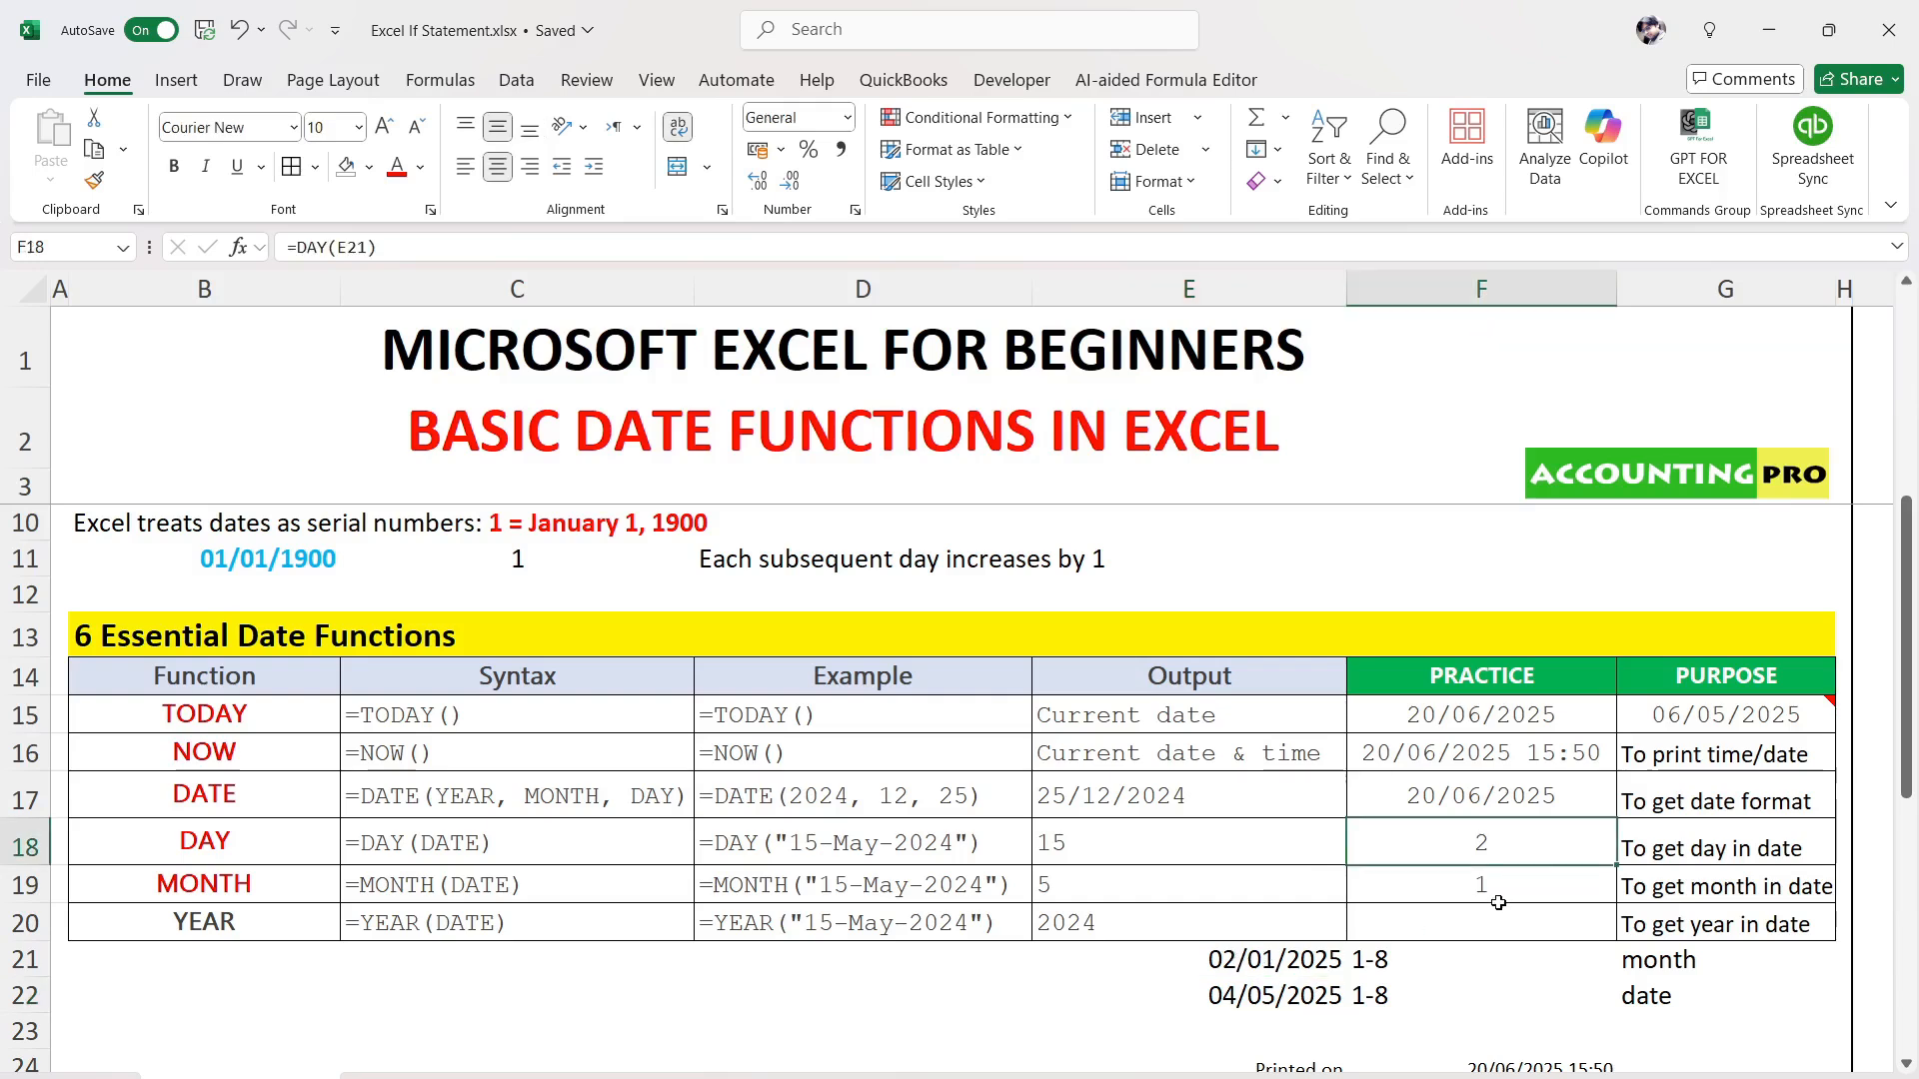
{"action": "left_click", "coordinate": [1499, 889]}
{"action": "left_click", "coordinate": [1499, 855]}
{"action": "left_click", "coordinate": [1504, 885]}
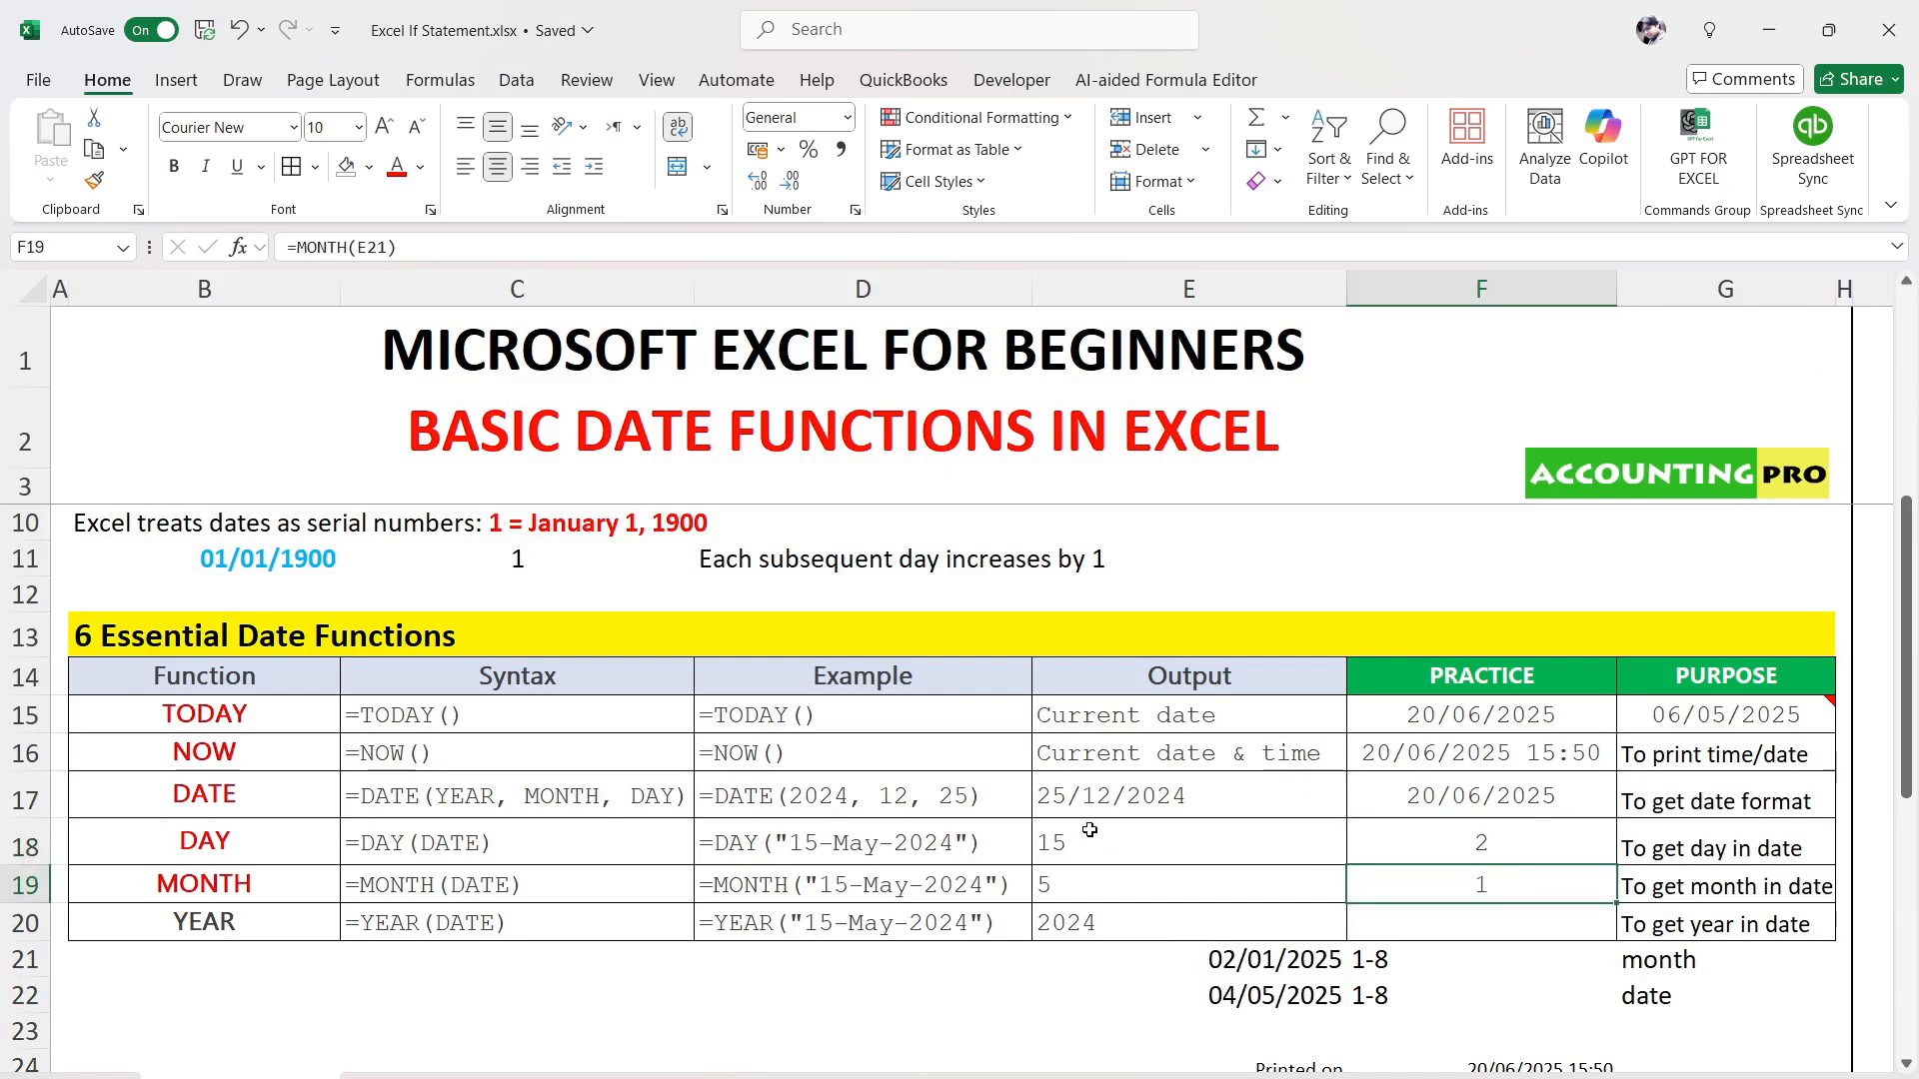
{"action": "left_click", "coordinate": [1249, 963]}
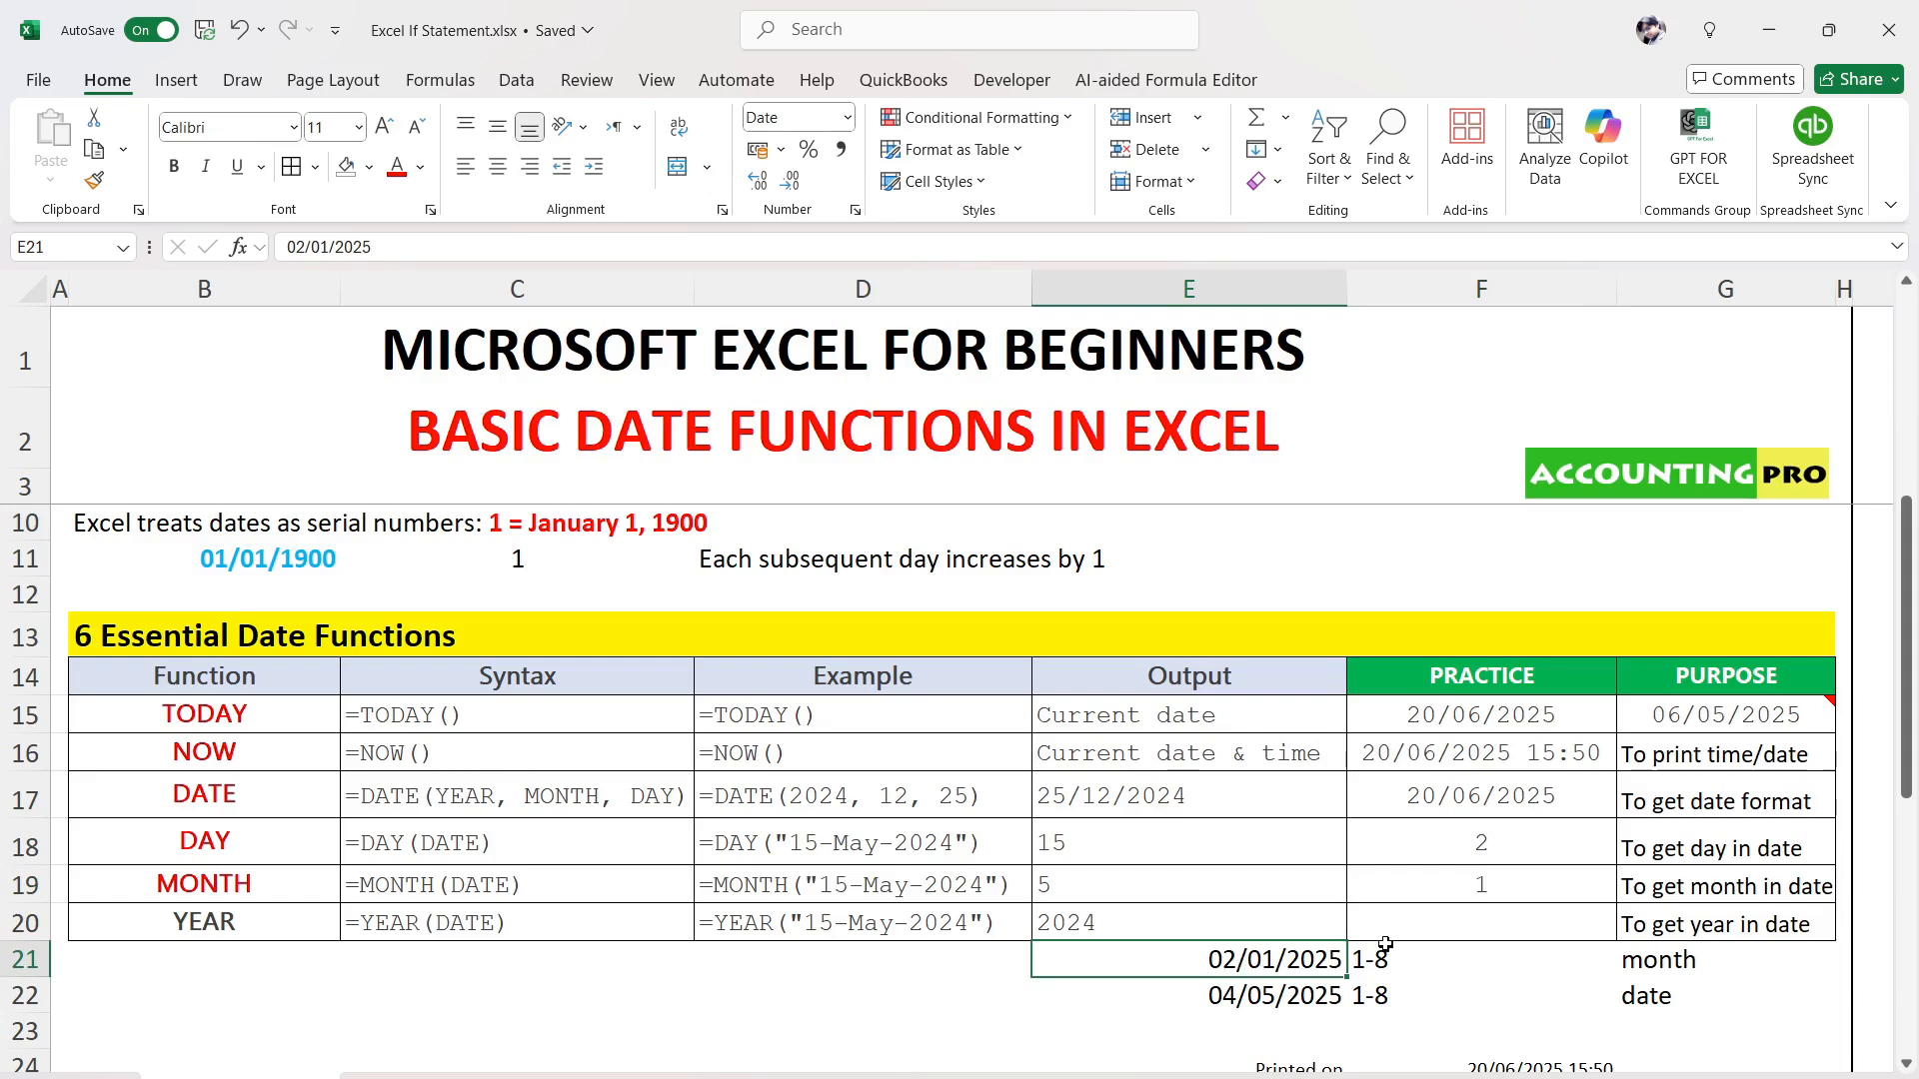
{"action": "left_click", "coordinate": [1479, 884]}
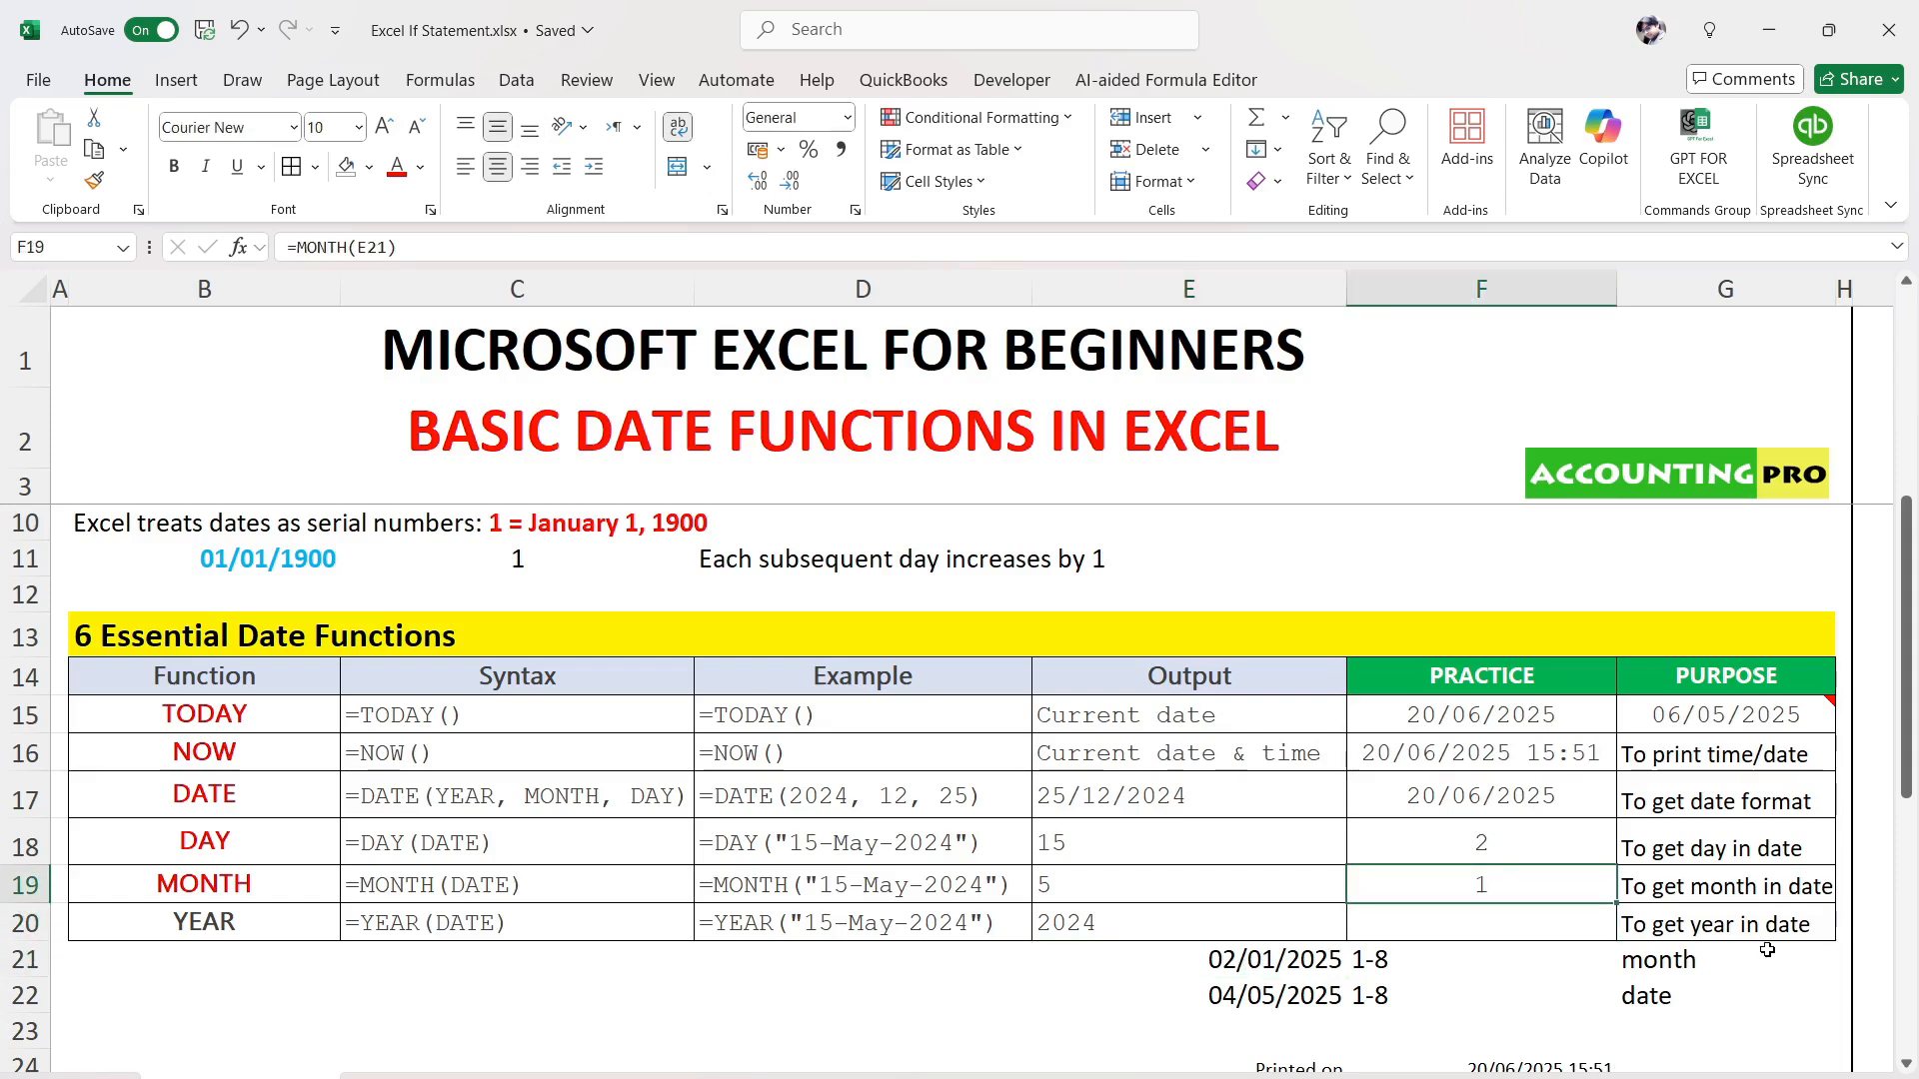
{"action": "left_click", "coordinate": [1535, 852]}
{"action": "left_click", "coordinate": [1535, 875]}
Colour the YEAR label in B20 red and enter =YEAR(E21) in F20
{"action": "left_click", "coordinate": [286, 917]}
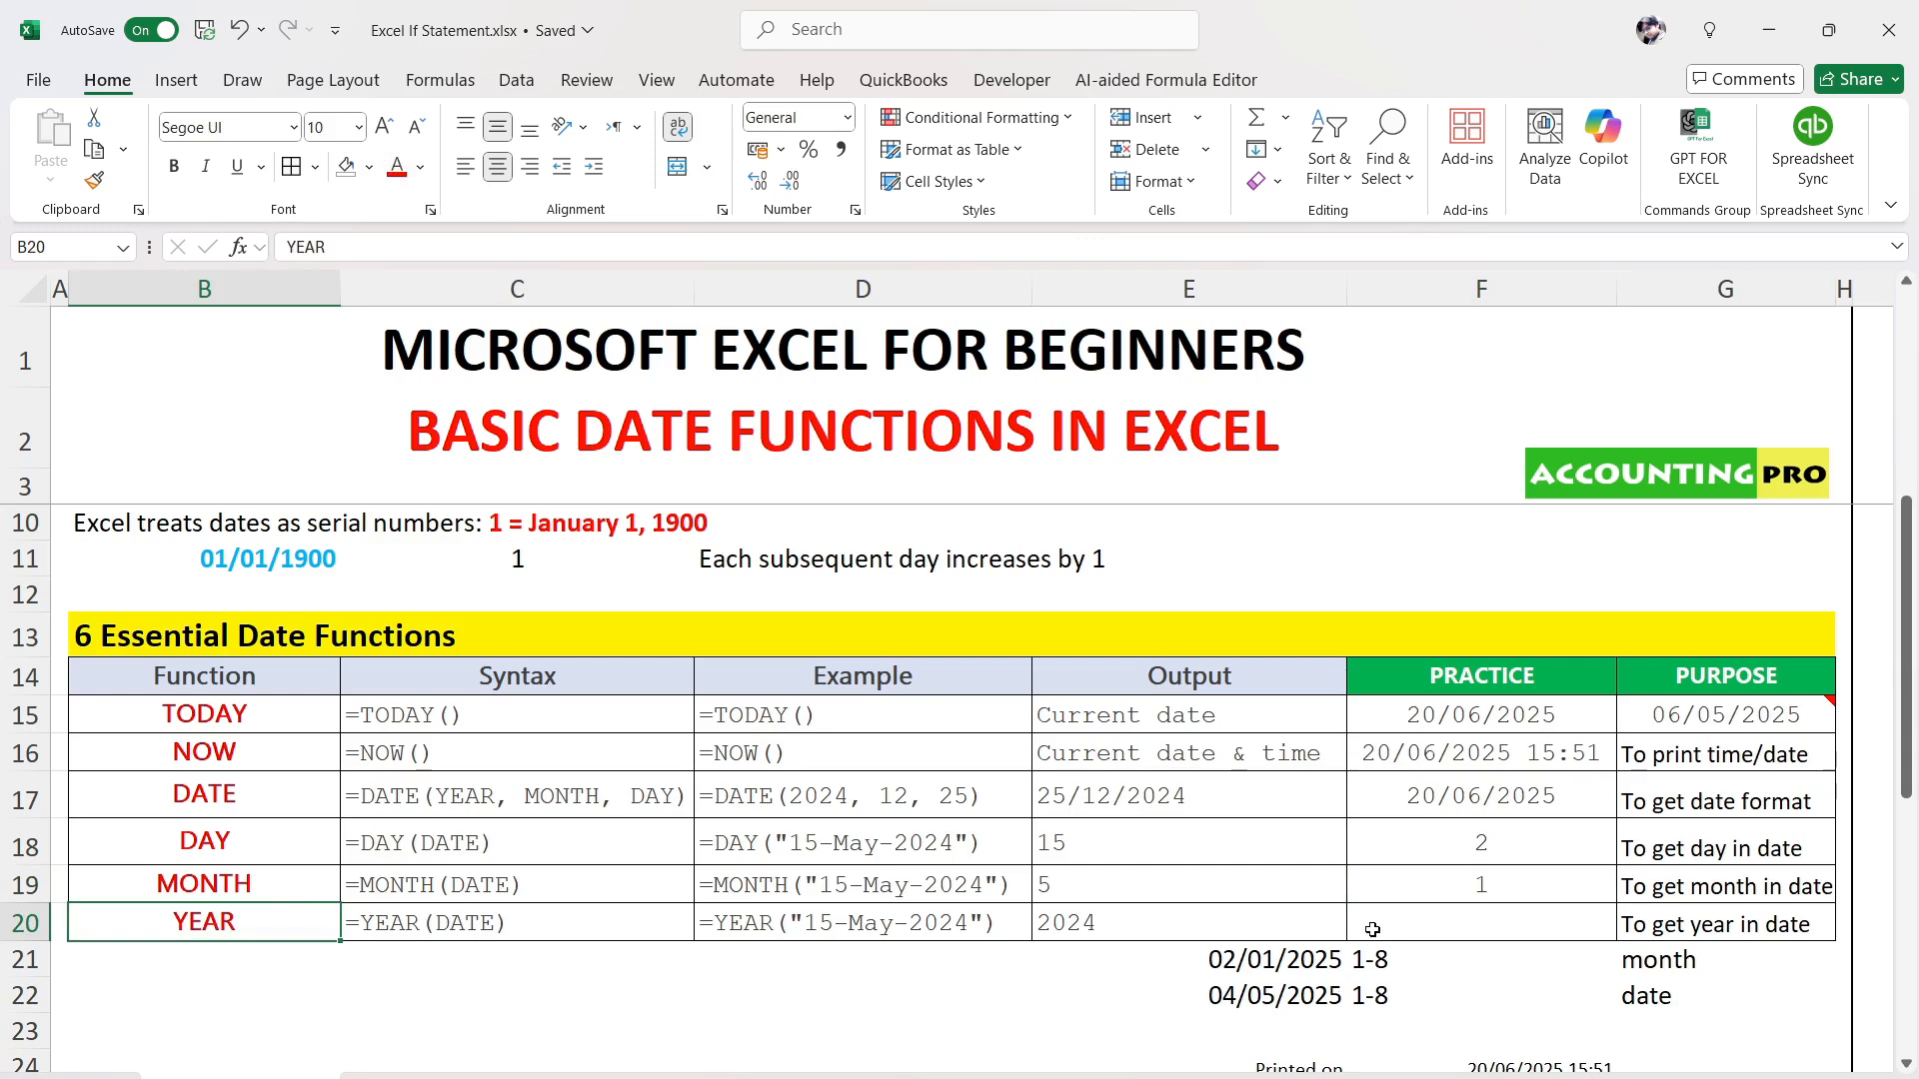
{"action": "left_click", "coordinate": [1319, 968]}
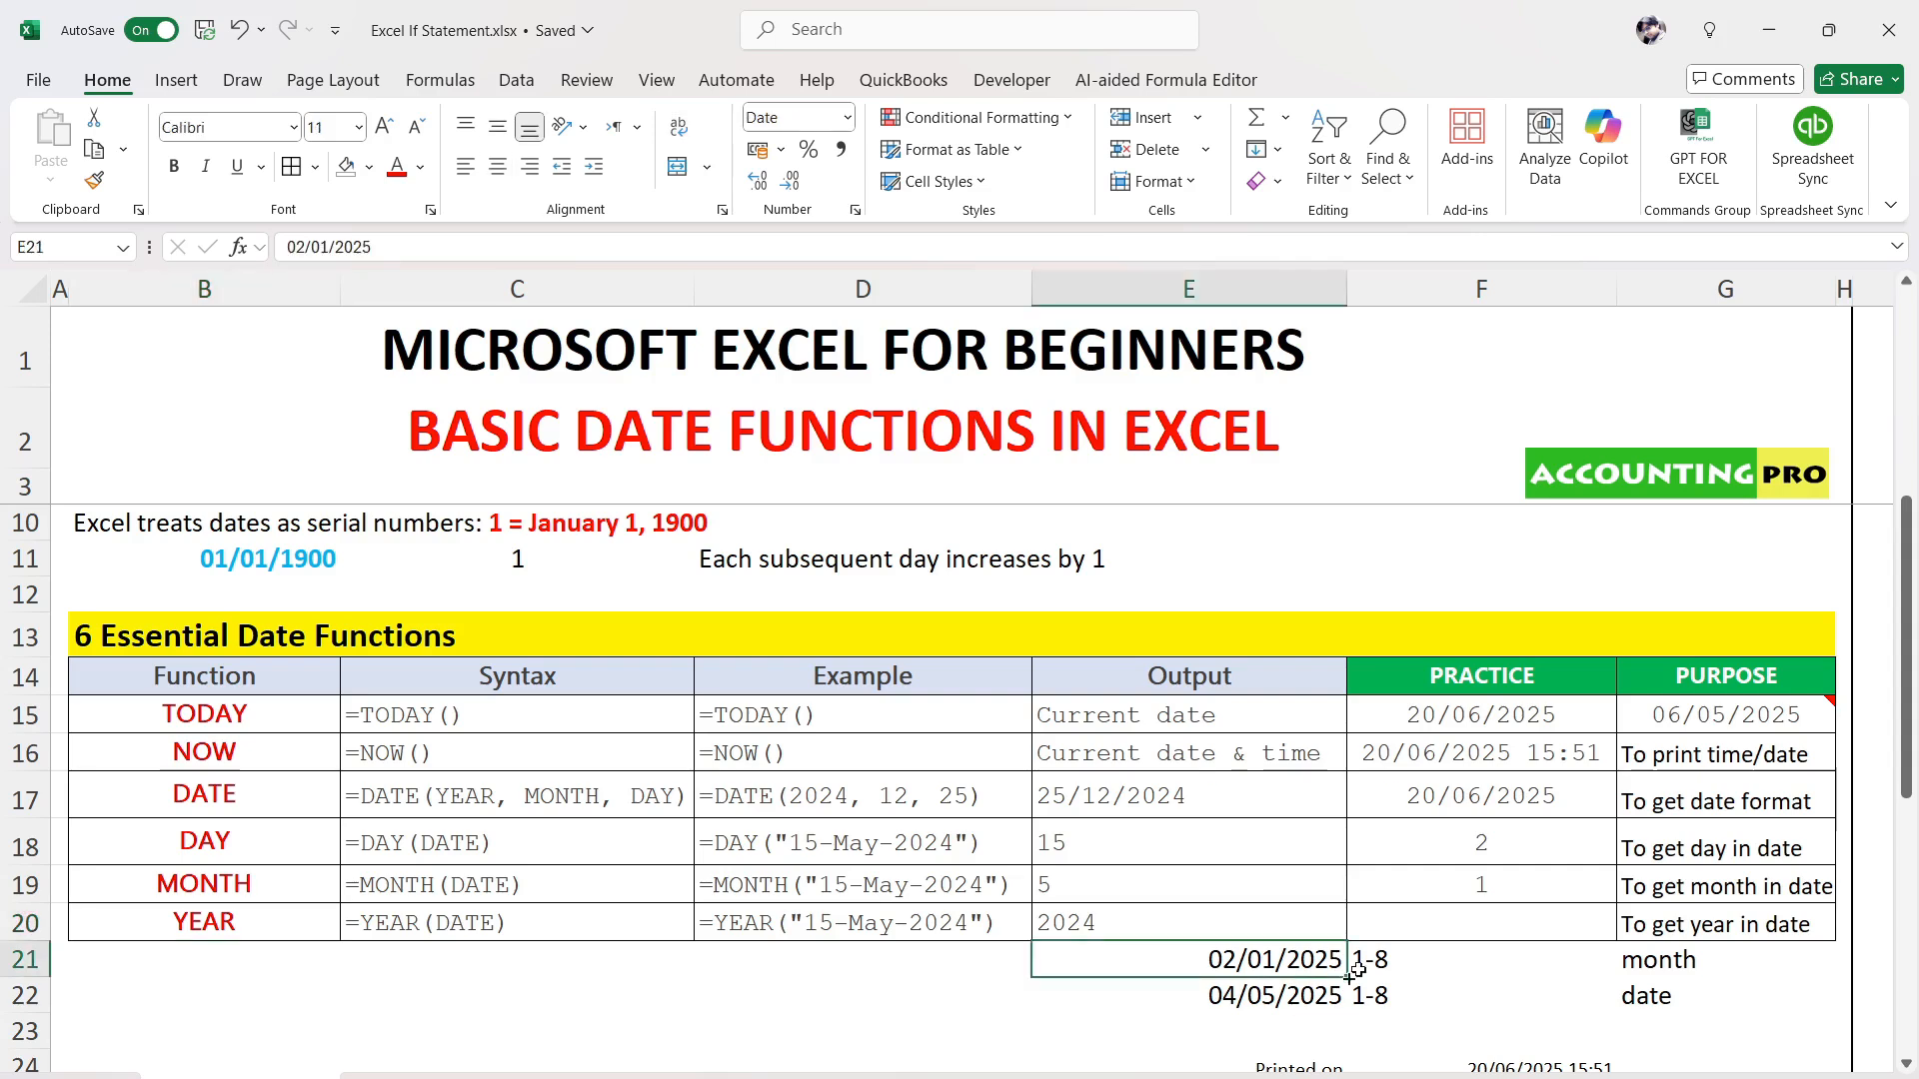
{"action": "left_click", "coordinate": [1452, 925]}
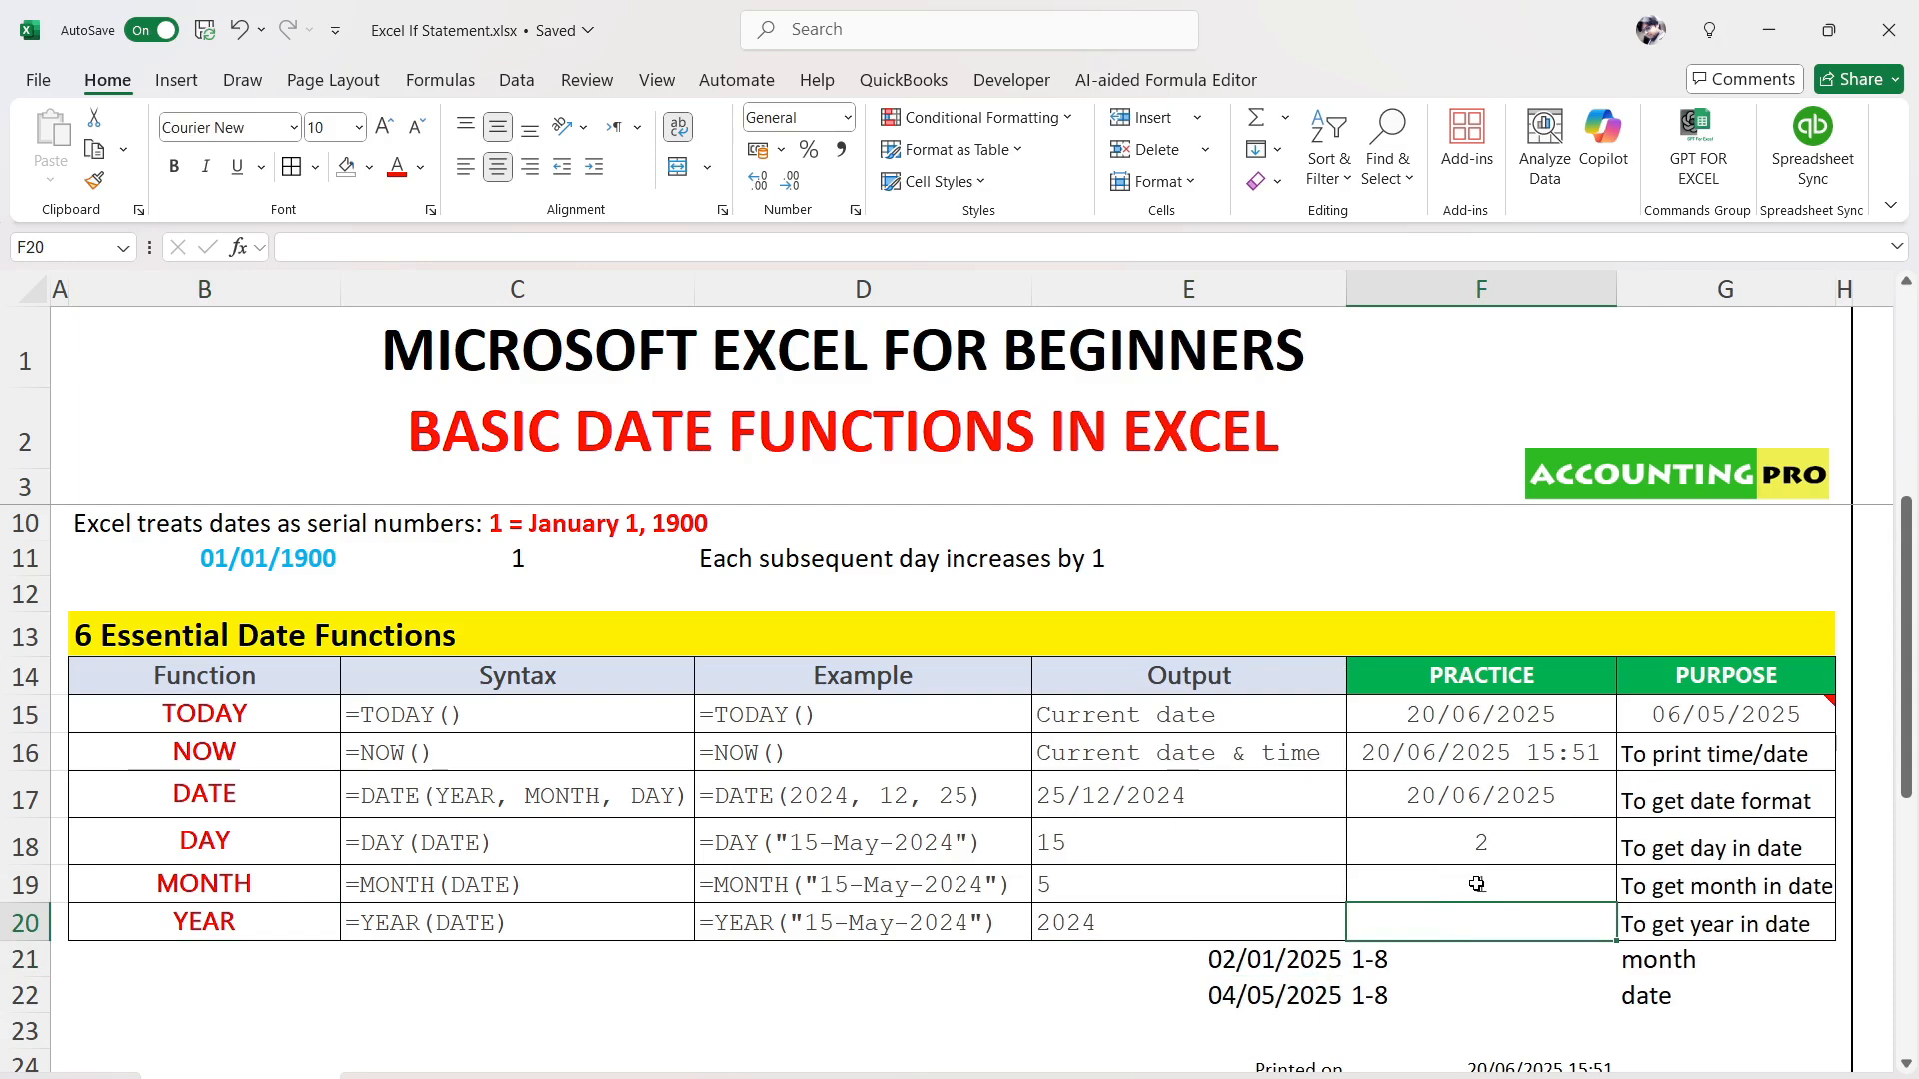
{"action": "type", "text": "="}
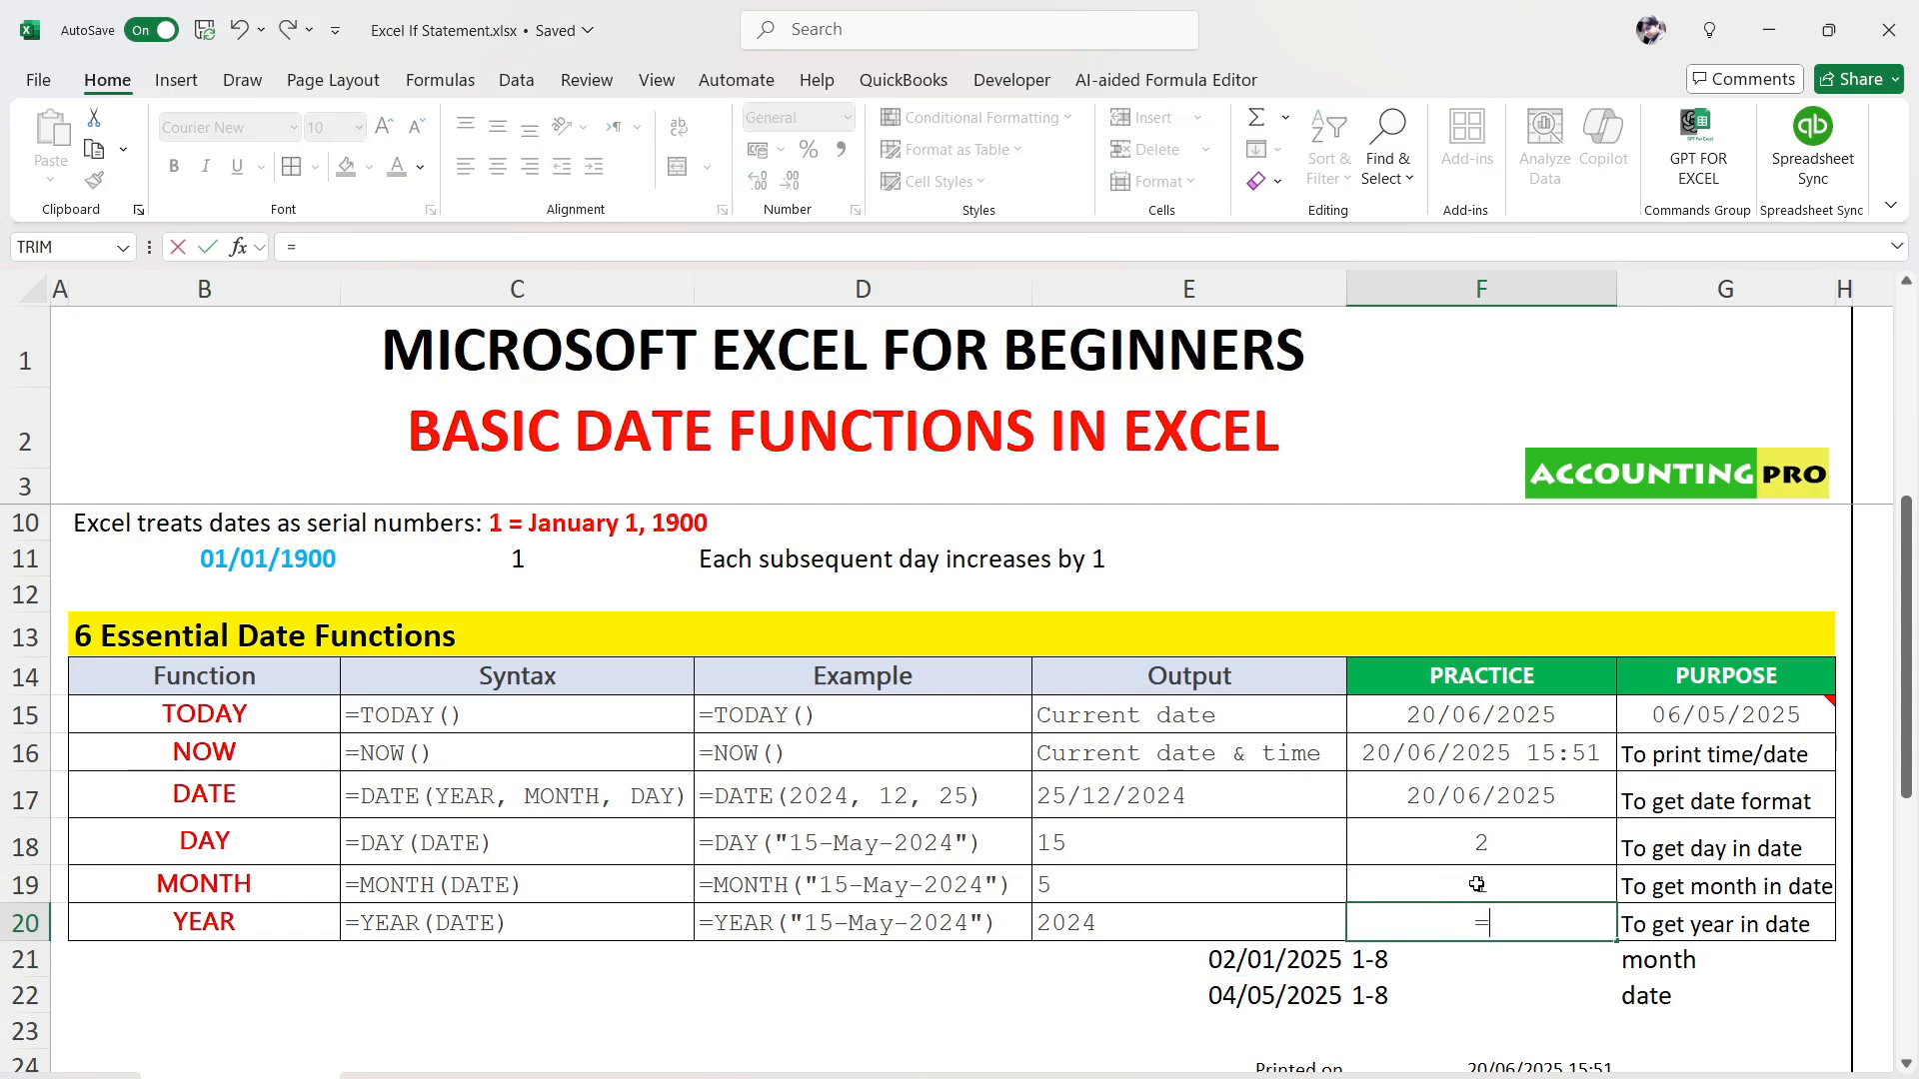
{"action": "type", "text": "YEAR("}
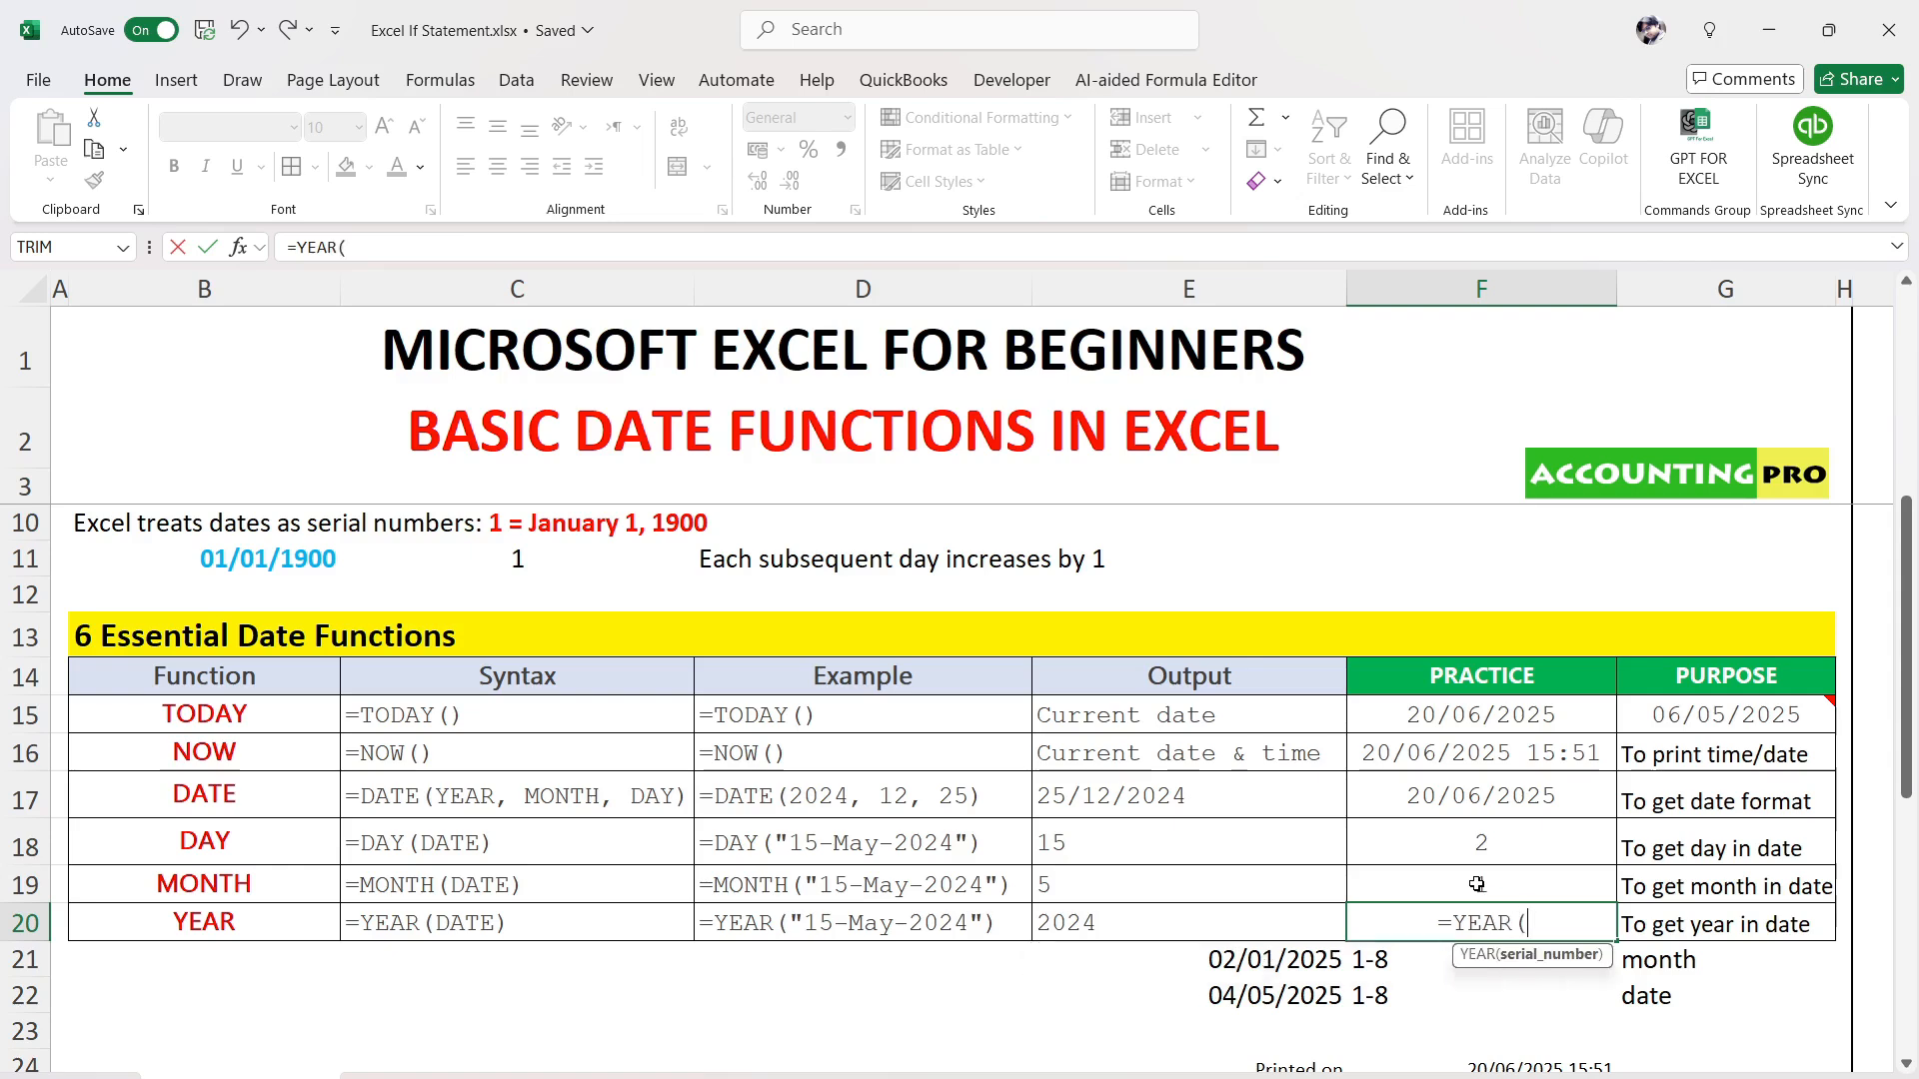
{"action": "left_click", "coordinate": [1236, 954]}
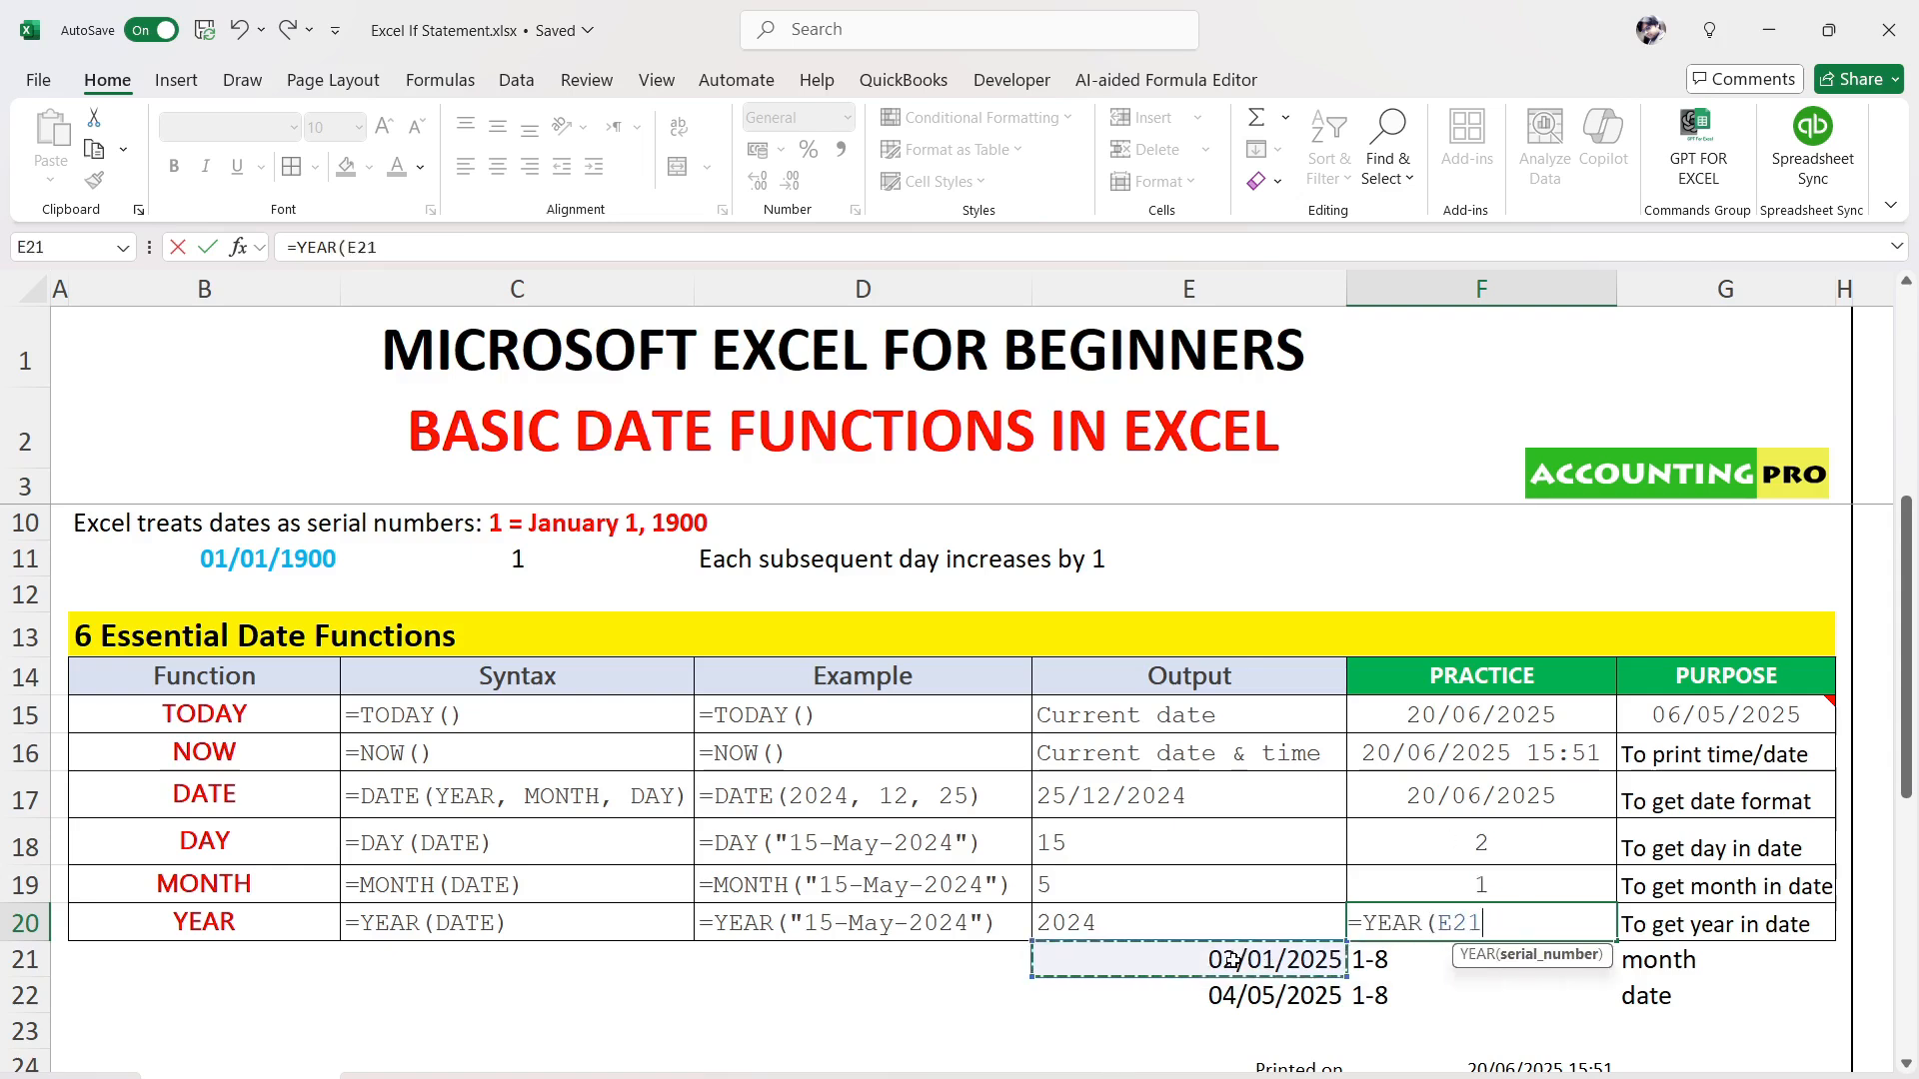
{"action": "type", "text": ")"}
{"action": "key", "text": "Return"}
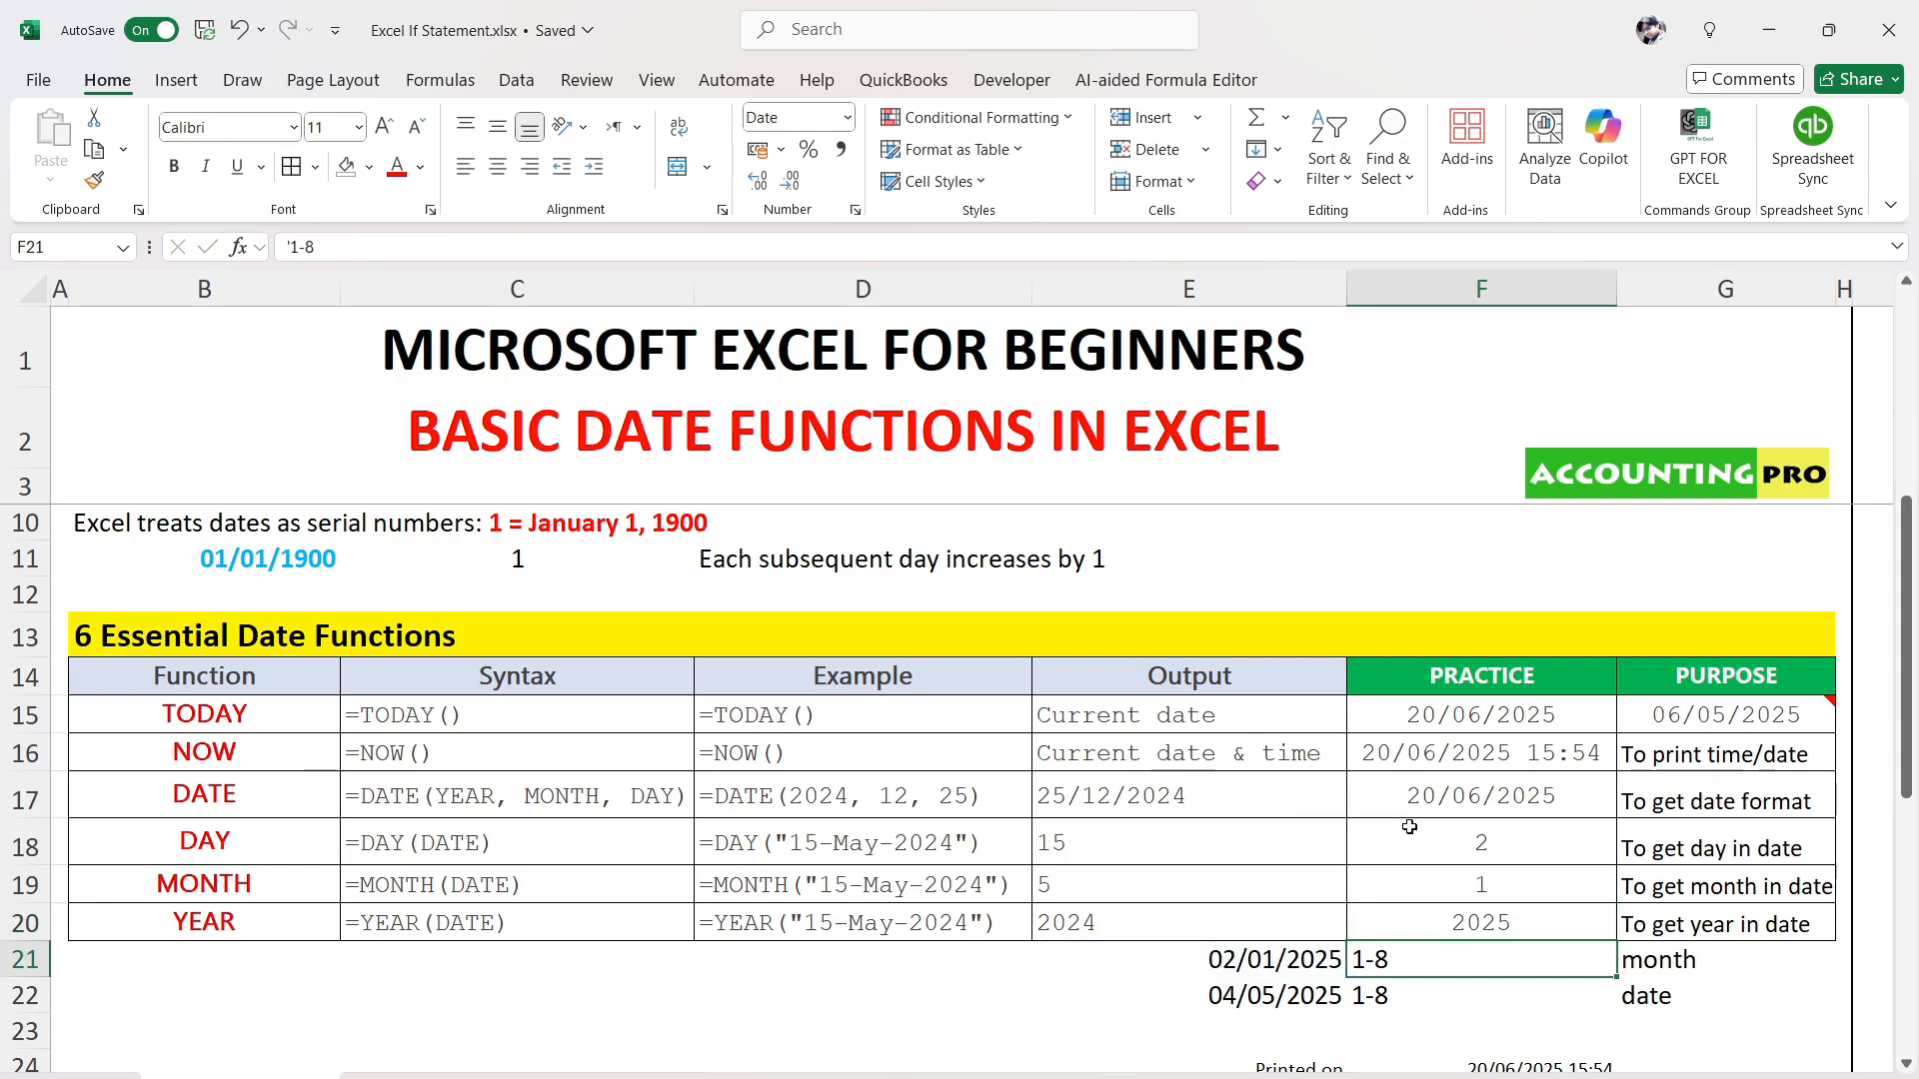
Check the DAY, MONTH and YEAR formulas in F18 to F20 against the date in E21
{"action": "left_click", "coordinate": [1577, 910]}
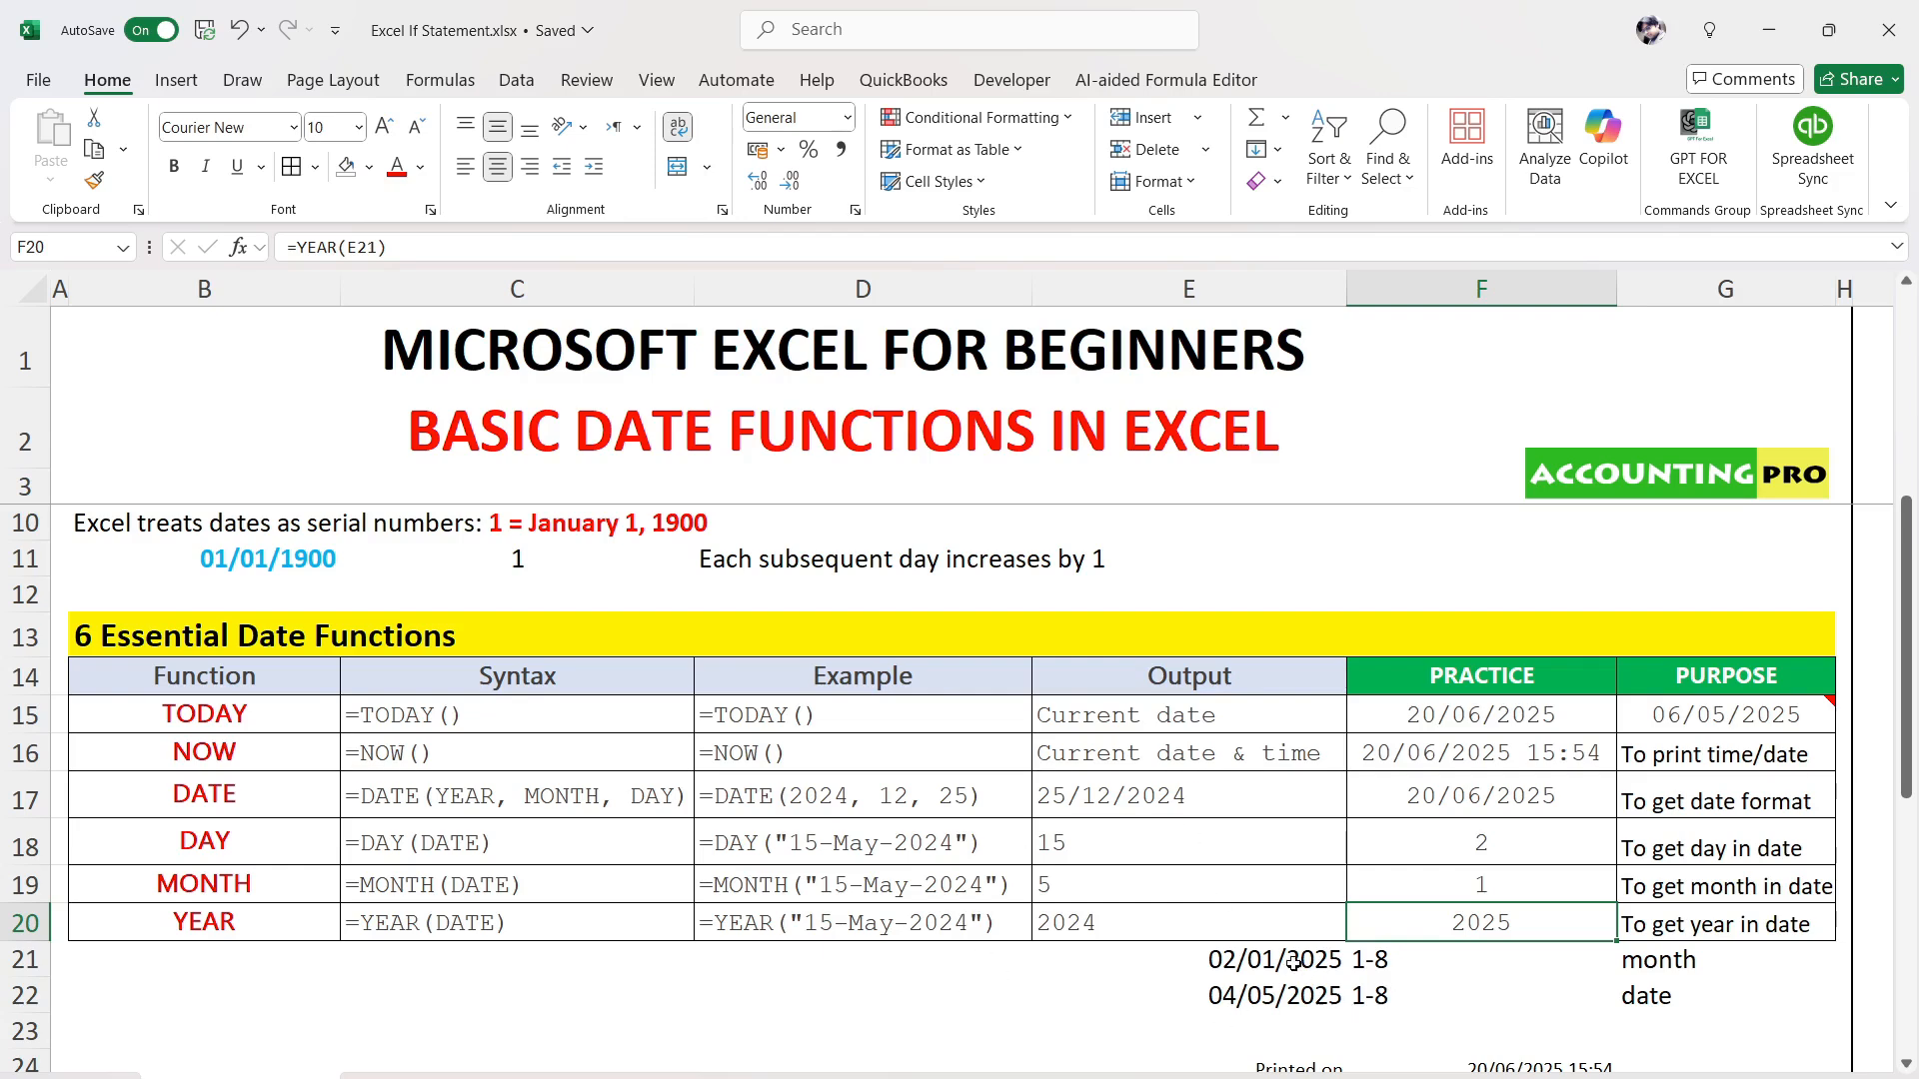
{"action": "left_click_drag", "start_coordinate": [1292, 948], "coordinate": [1289, 967]}
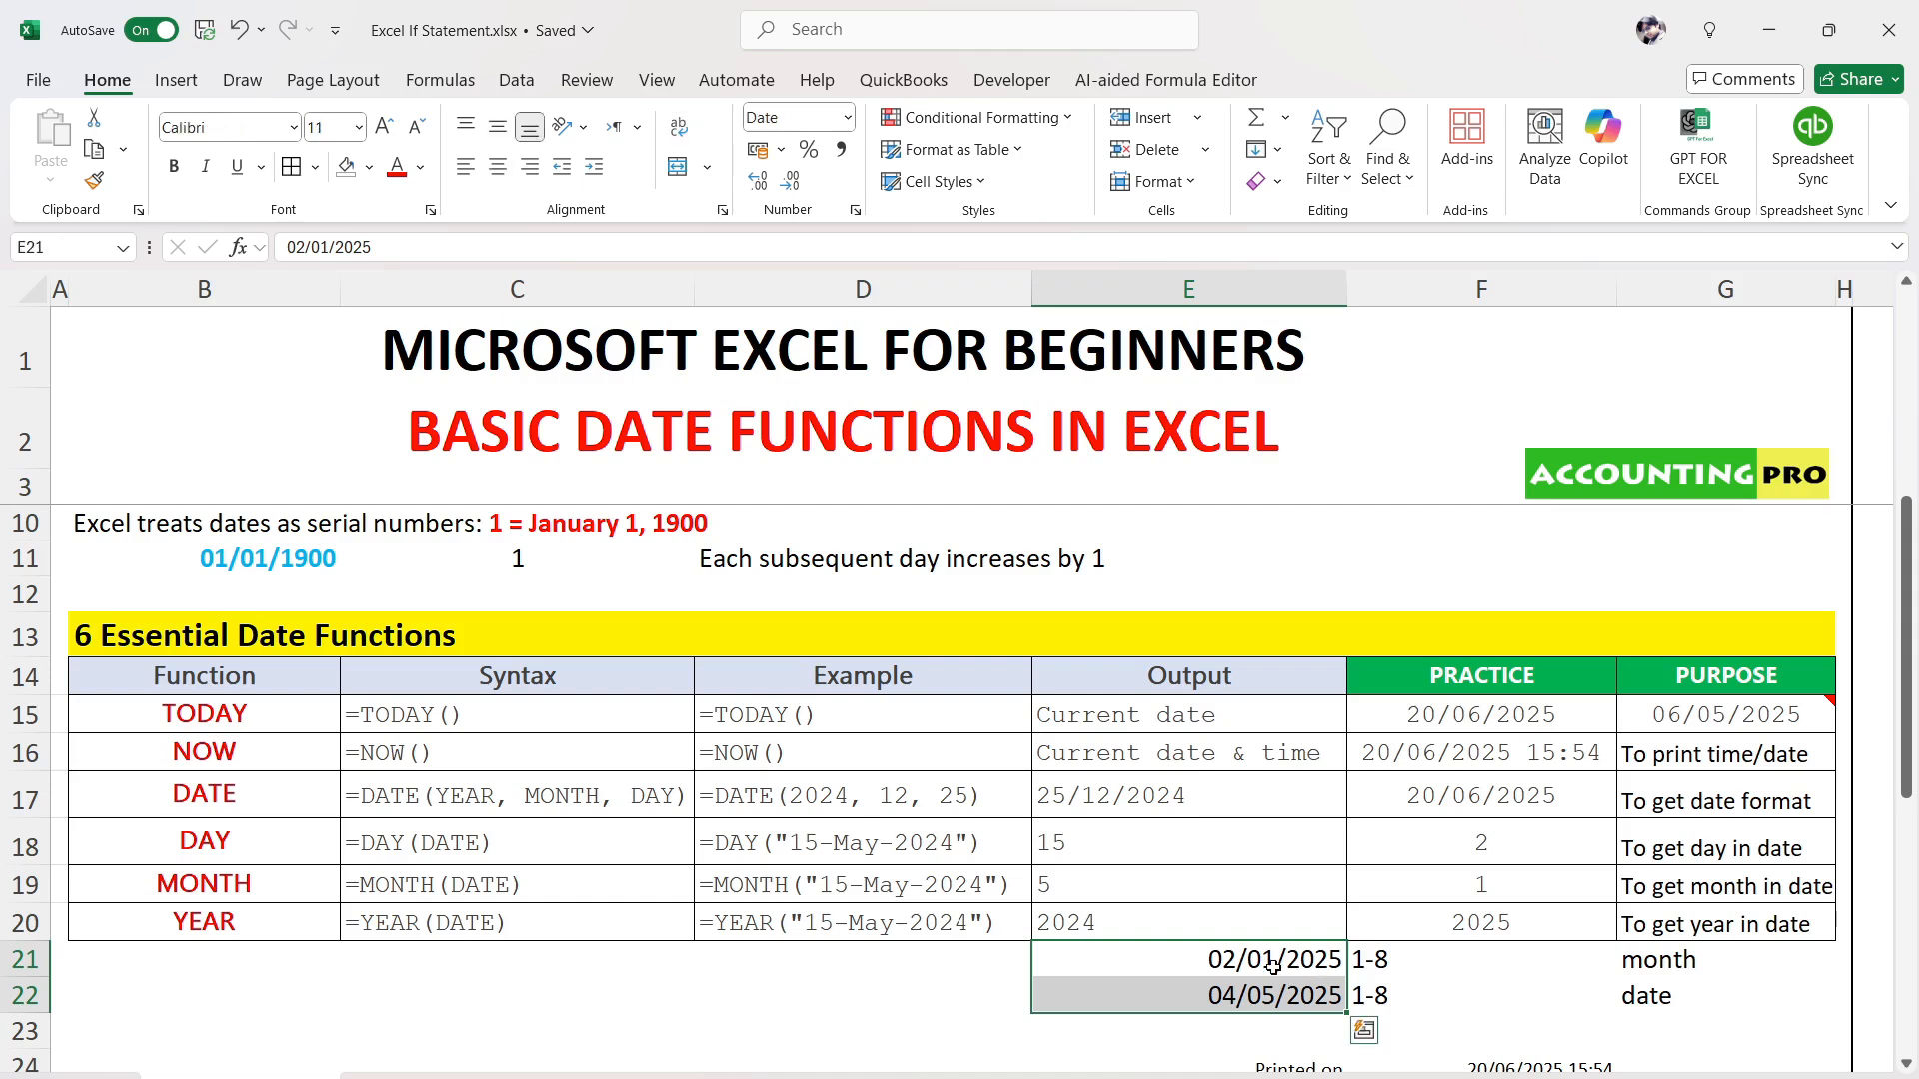
{"action": "left_click", "coordinate": [1472, 841]}
{"action": "left_click", "coordinate": [1433, 881]}
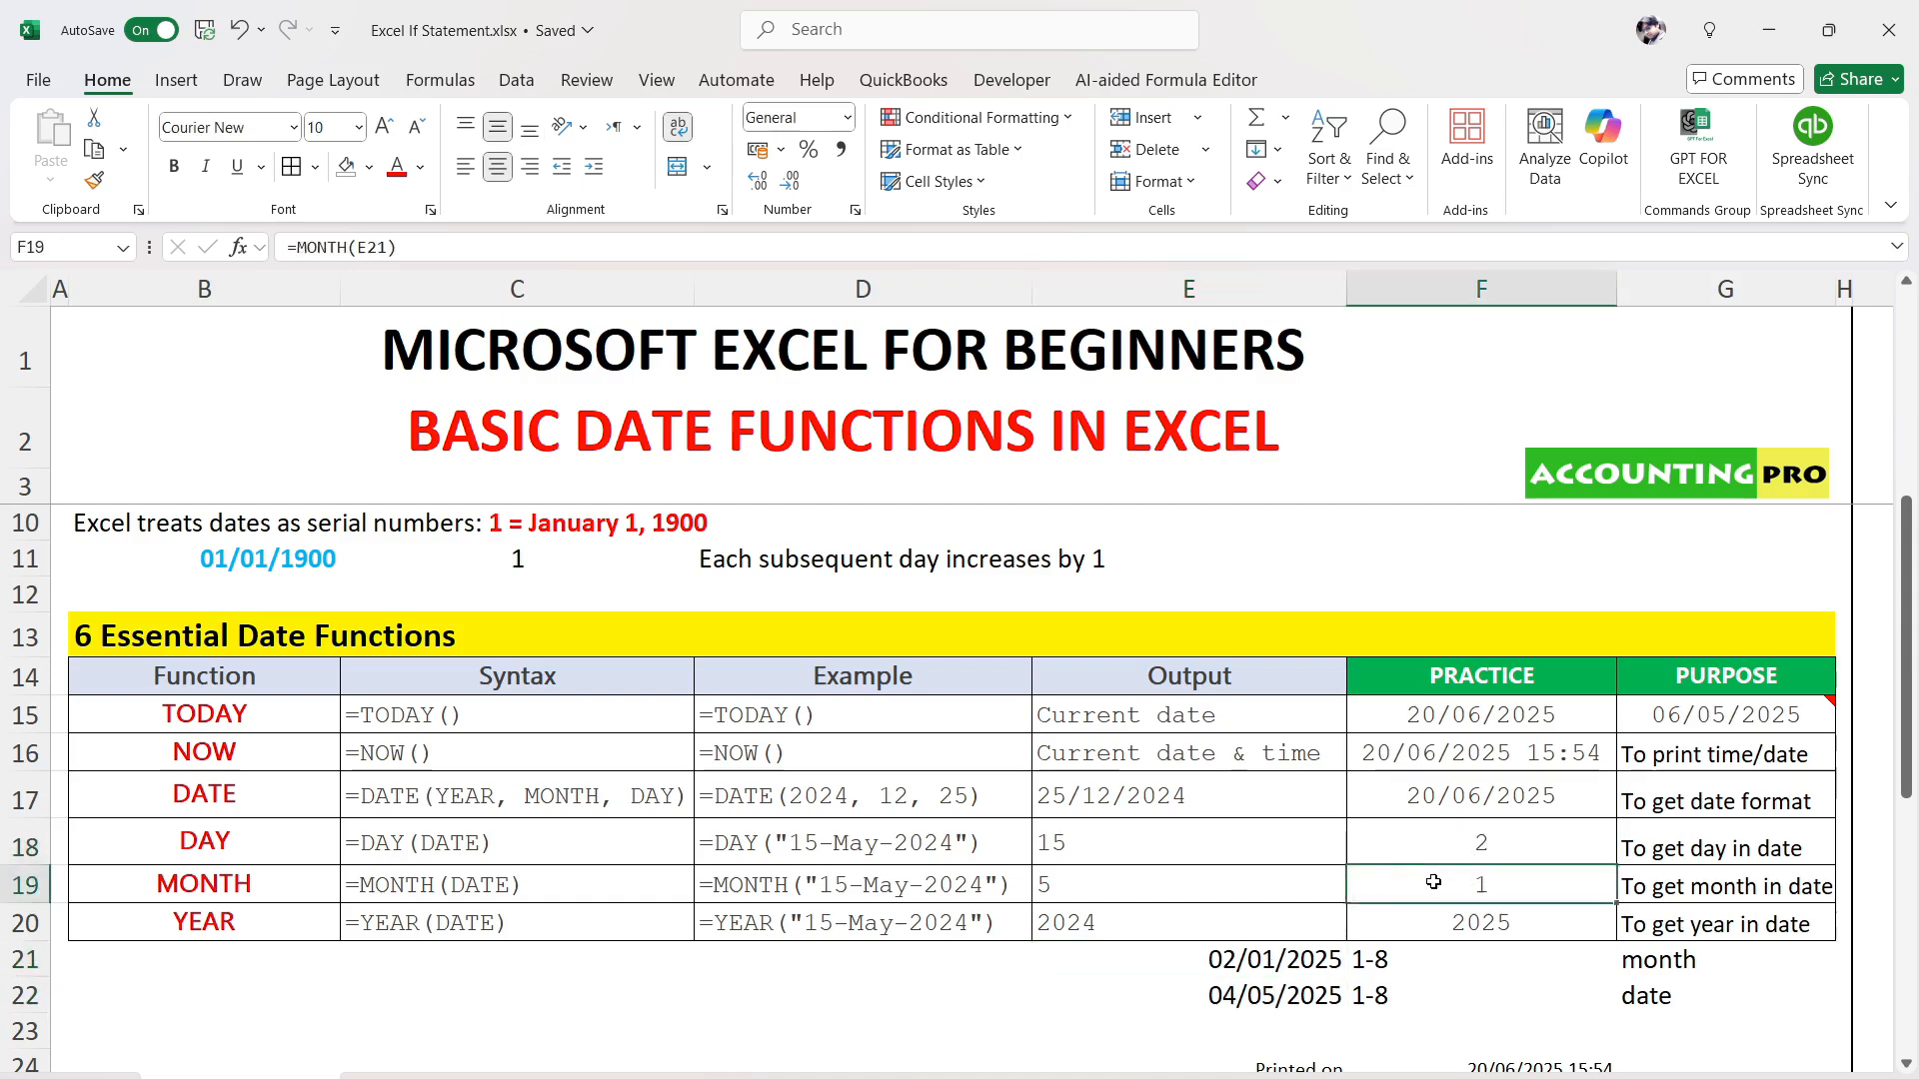
{"action": "left_click", "coordinate": [1477, 922]}
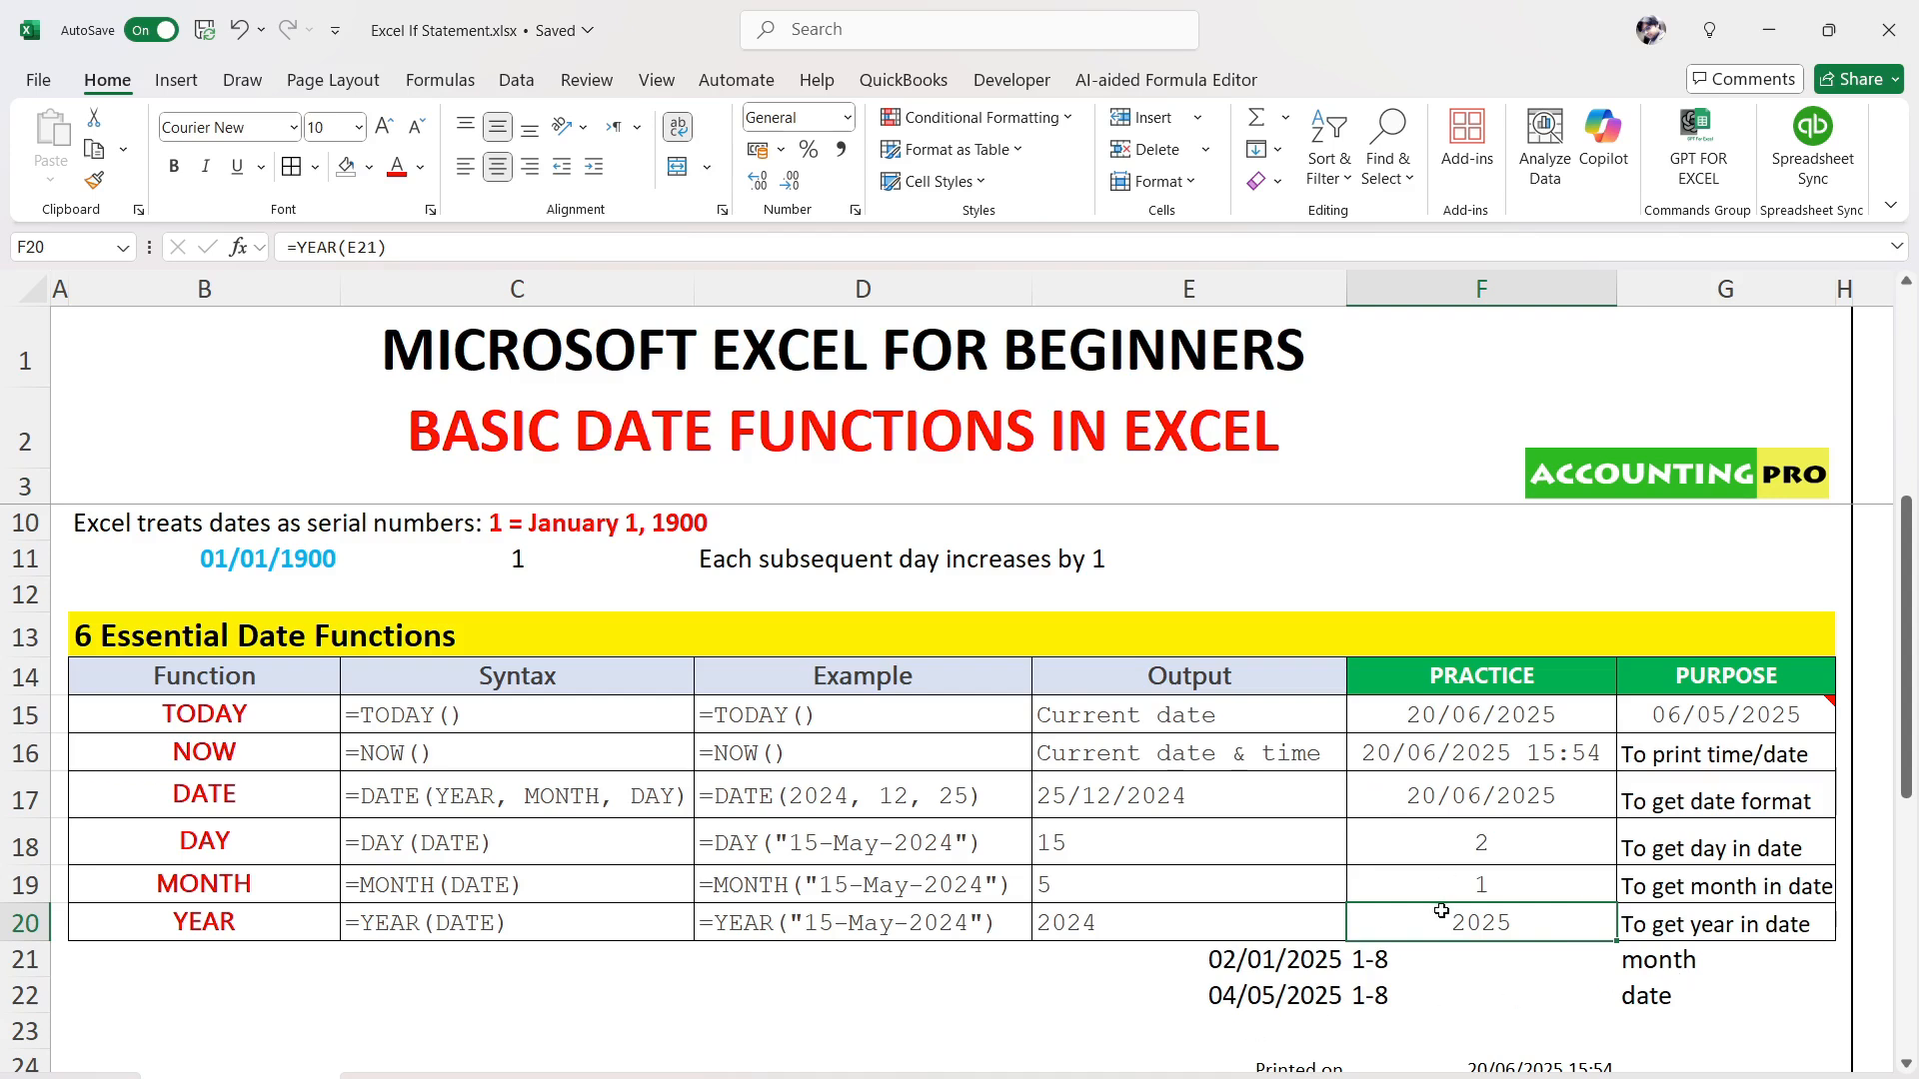
Enter the date pattern dd/mm/yyyy in D21
{"action": "left_click", "coordinate": [951, 967]}
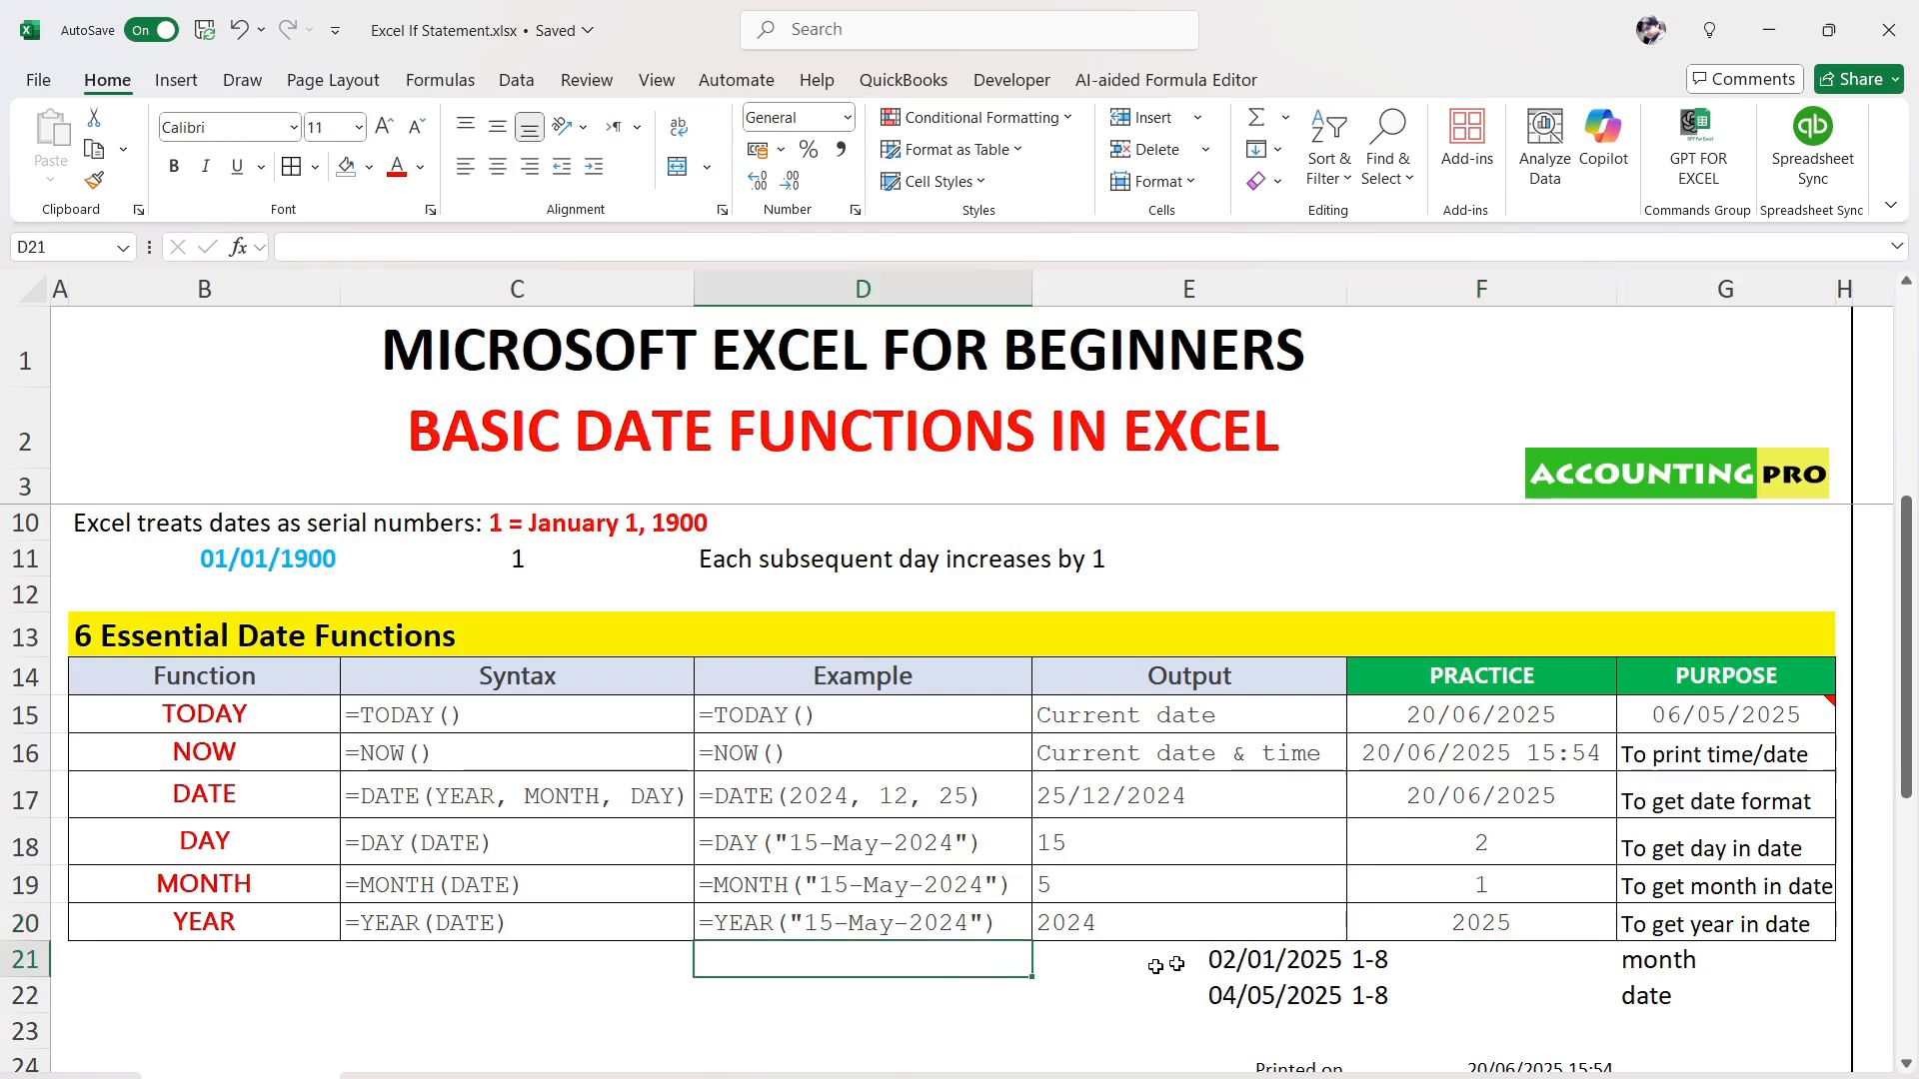
{"action": "key", "text": "Caps_Lock"}
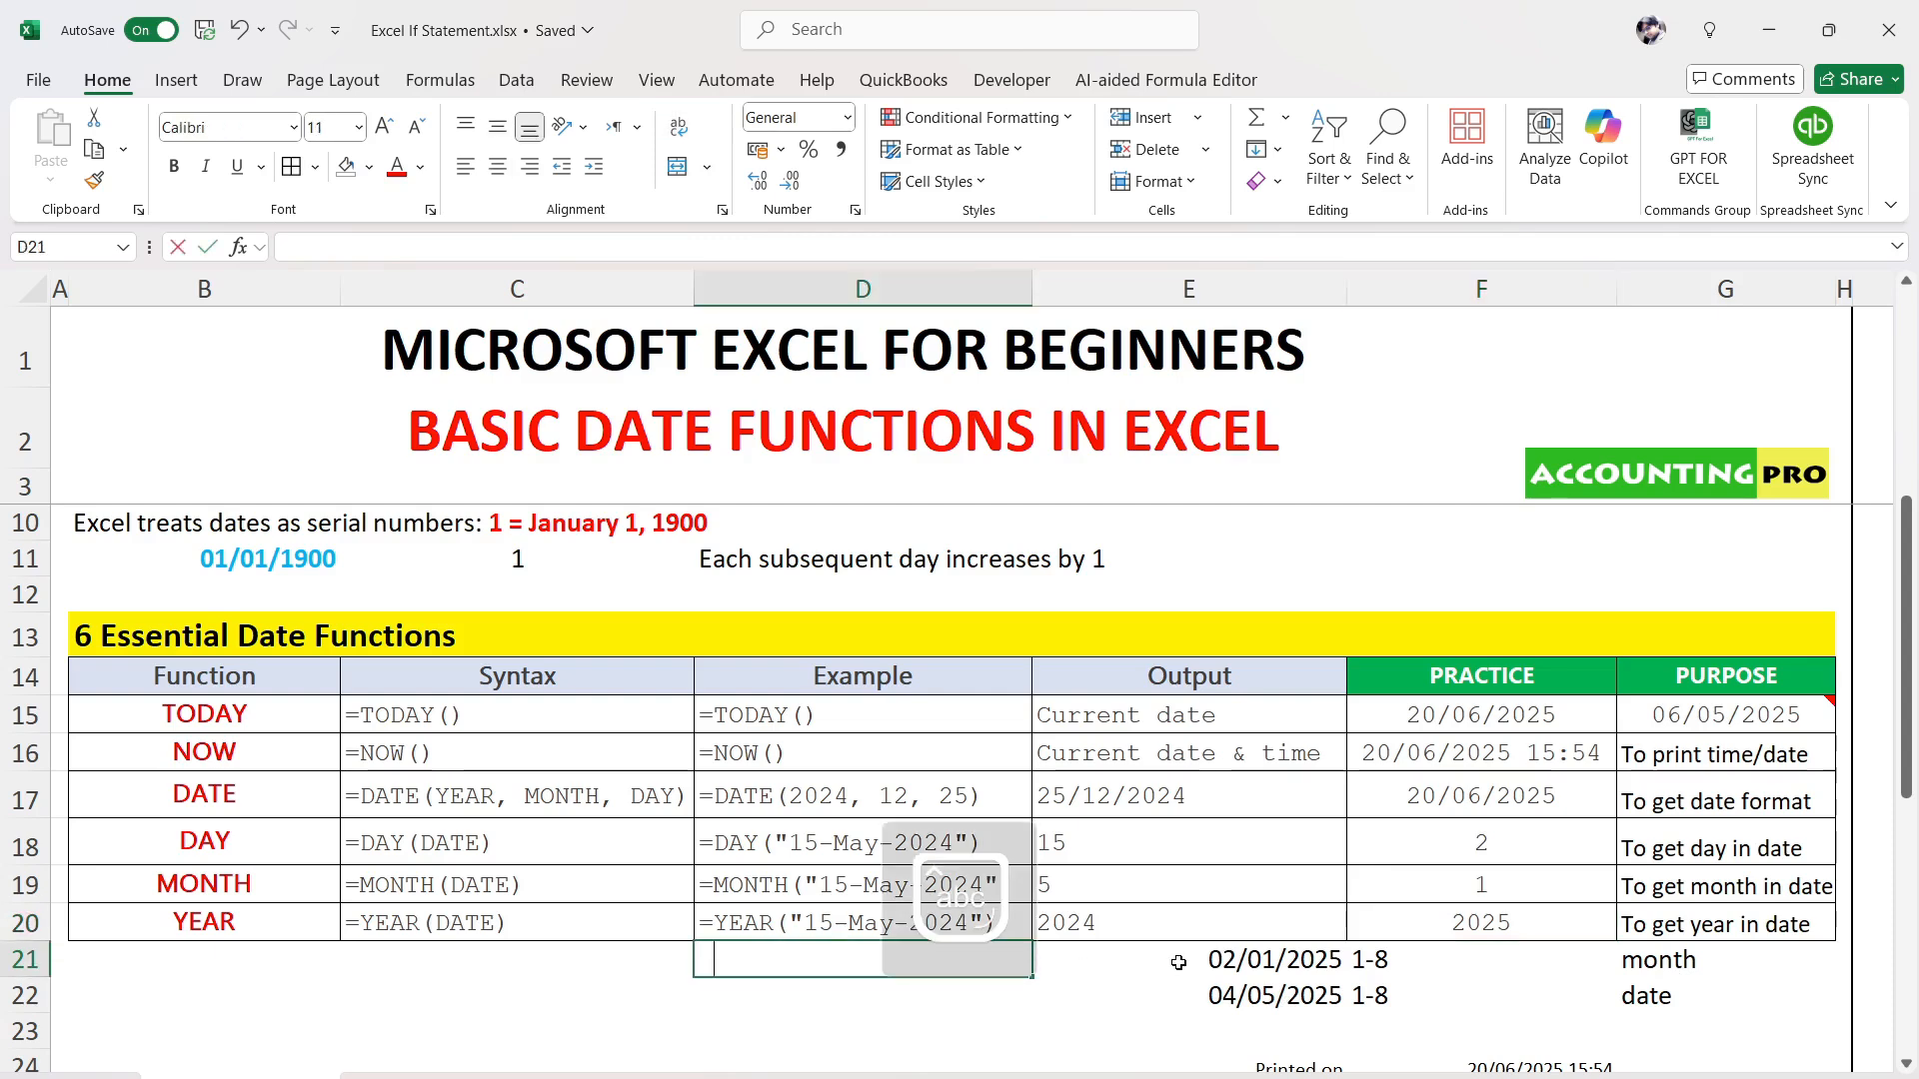
{"action": "type", "text": "dd/mm/"}
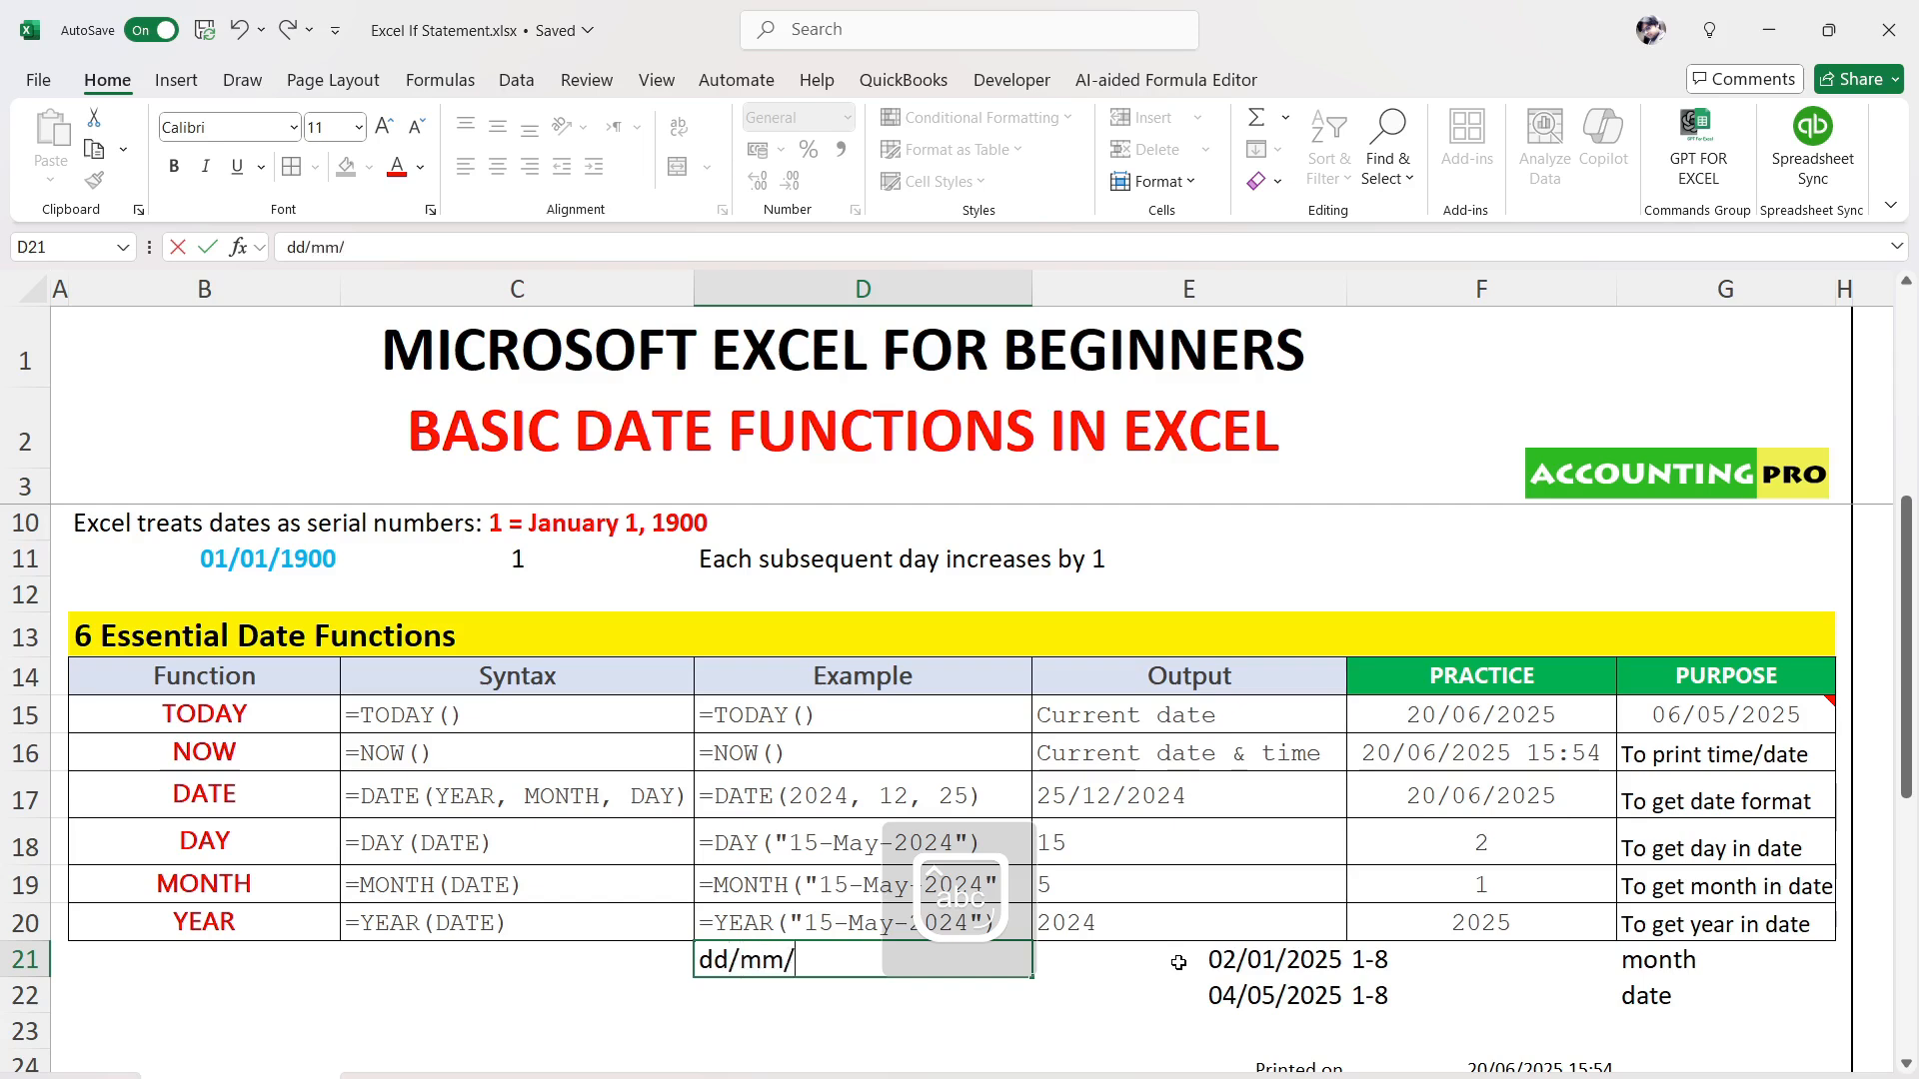
{"action": "type", "text": "yyyy"}
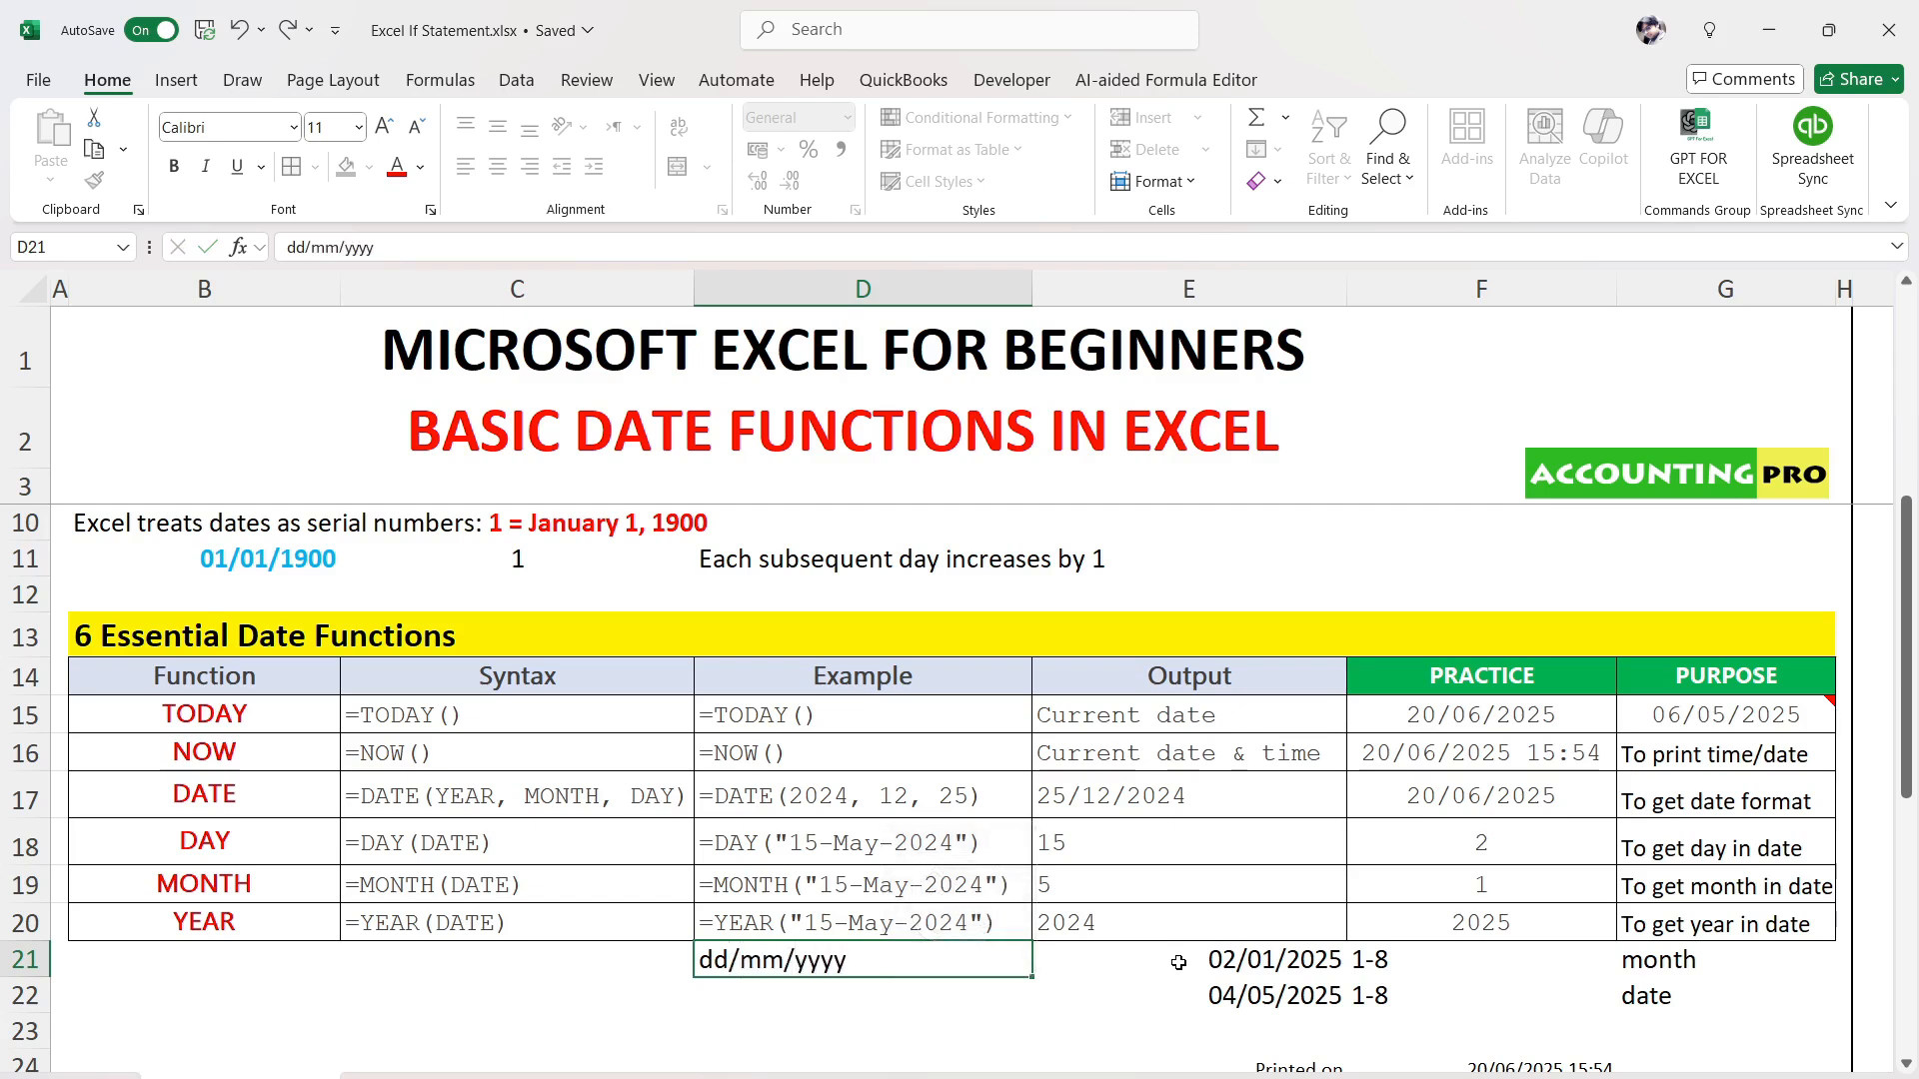
{"action": "key", "text": "Return"}
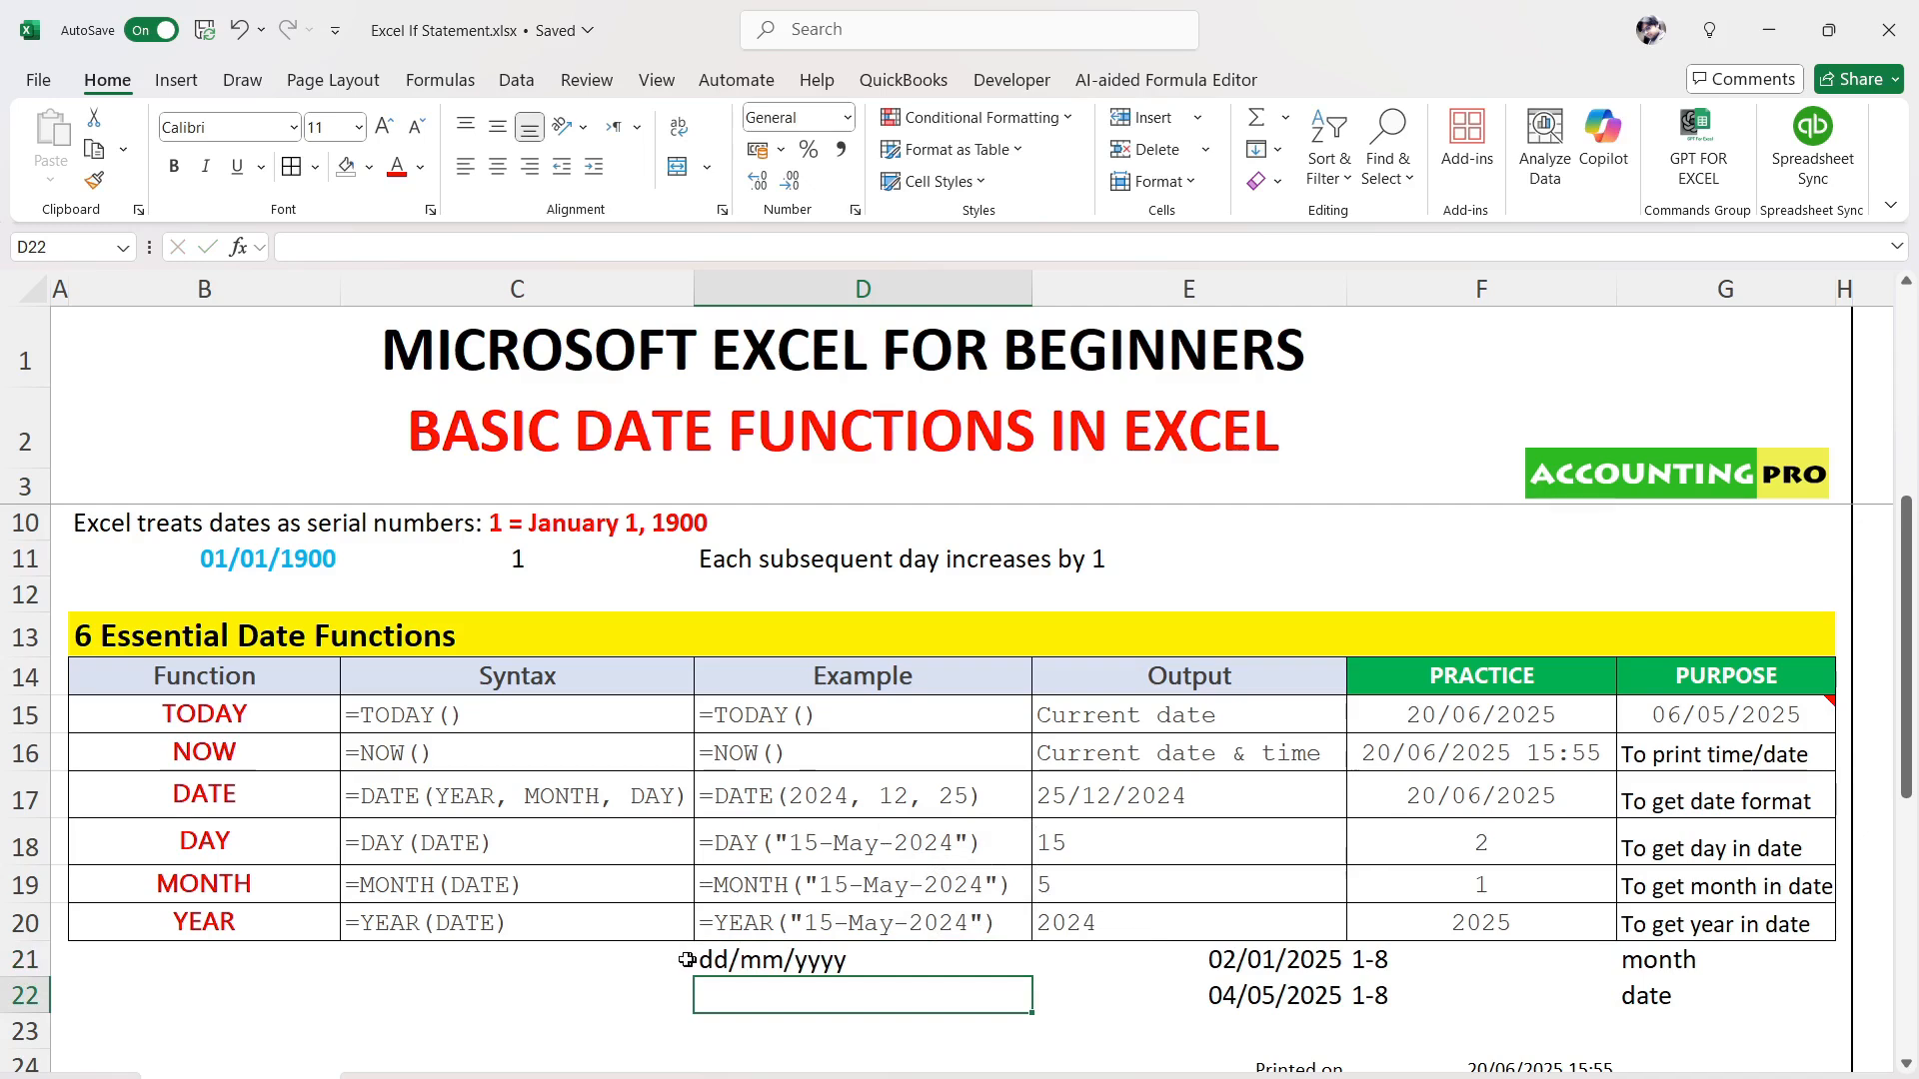
Enter the alternative date pattern mm/dd/yyyy in C21
{"action": "left_click", "coordinate": [609, 960]}
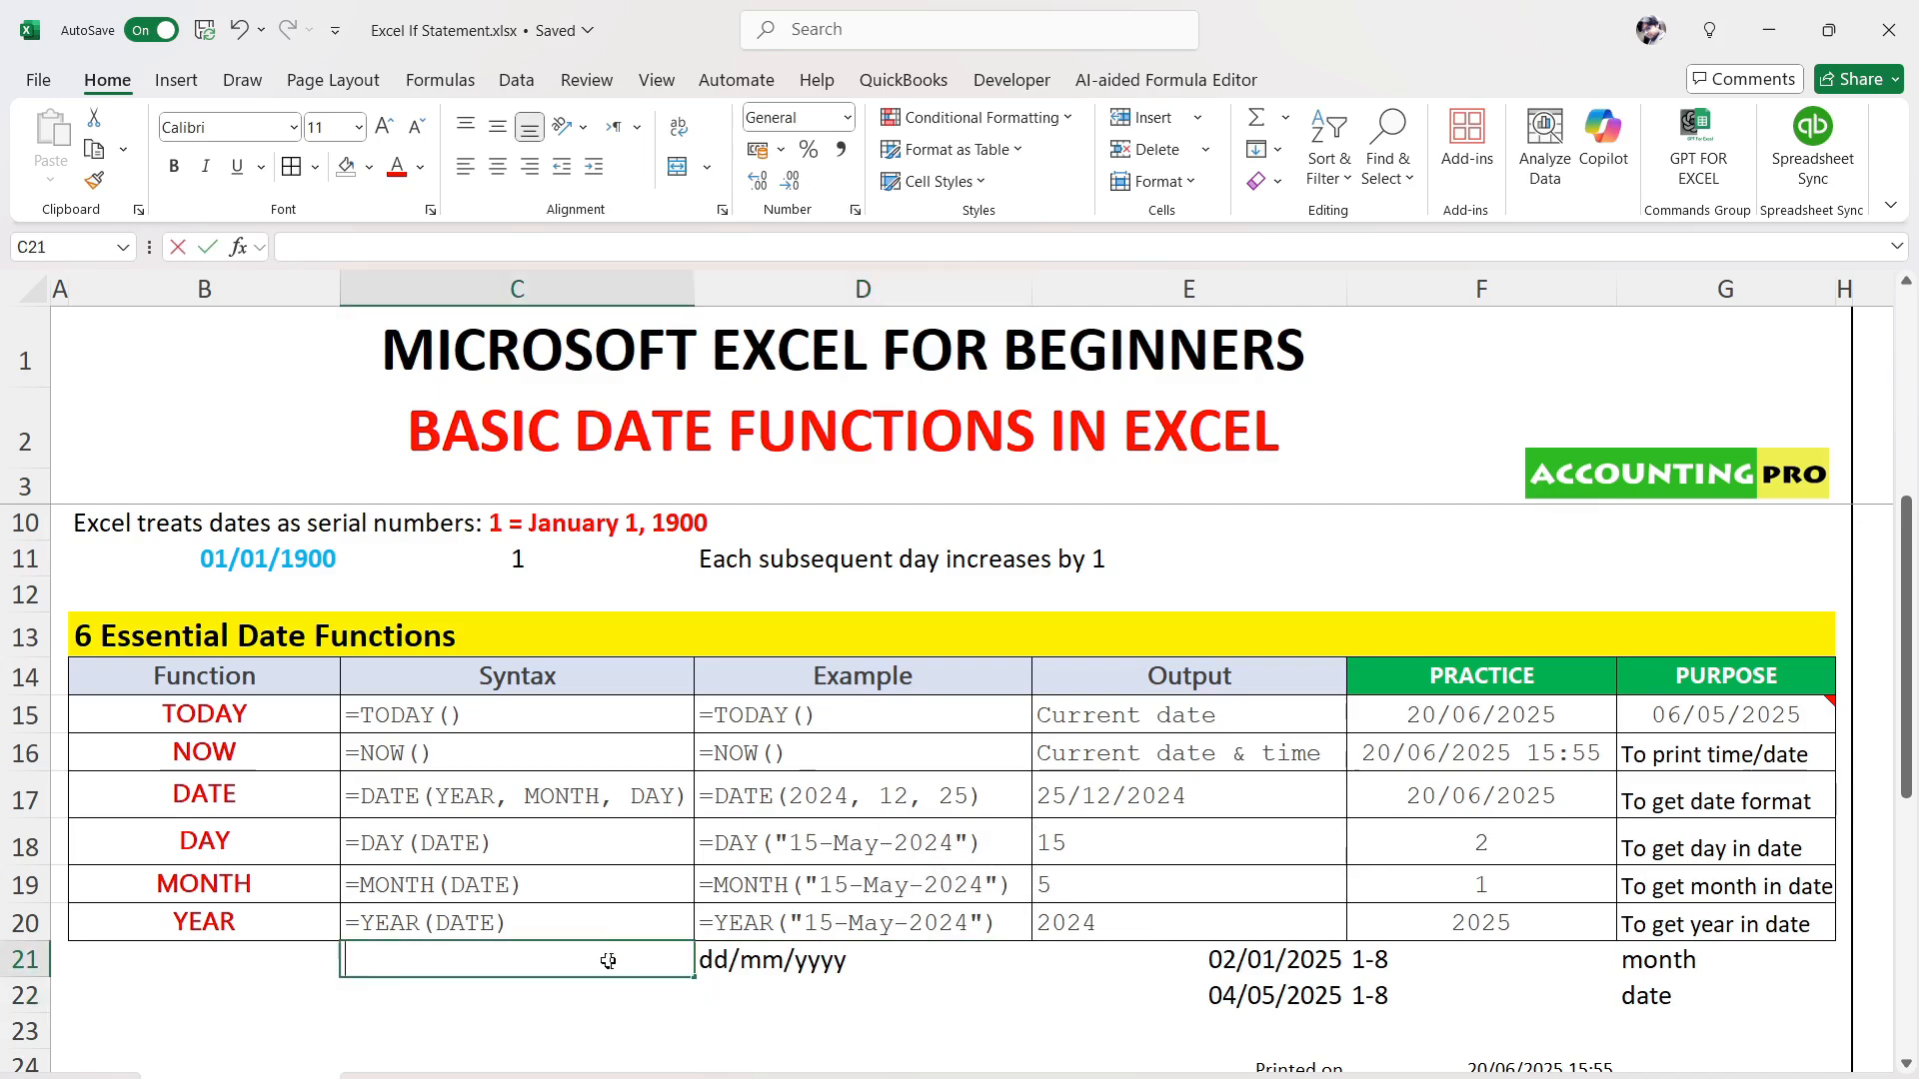
{"action": "type", "text": "mm/dd"}
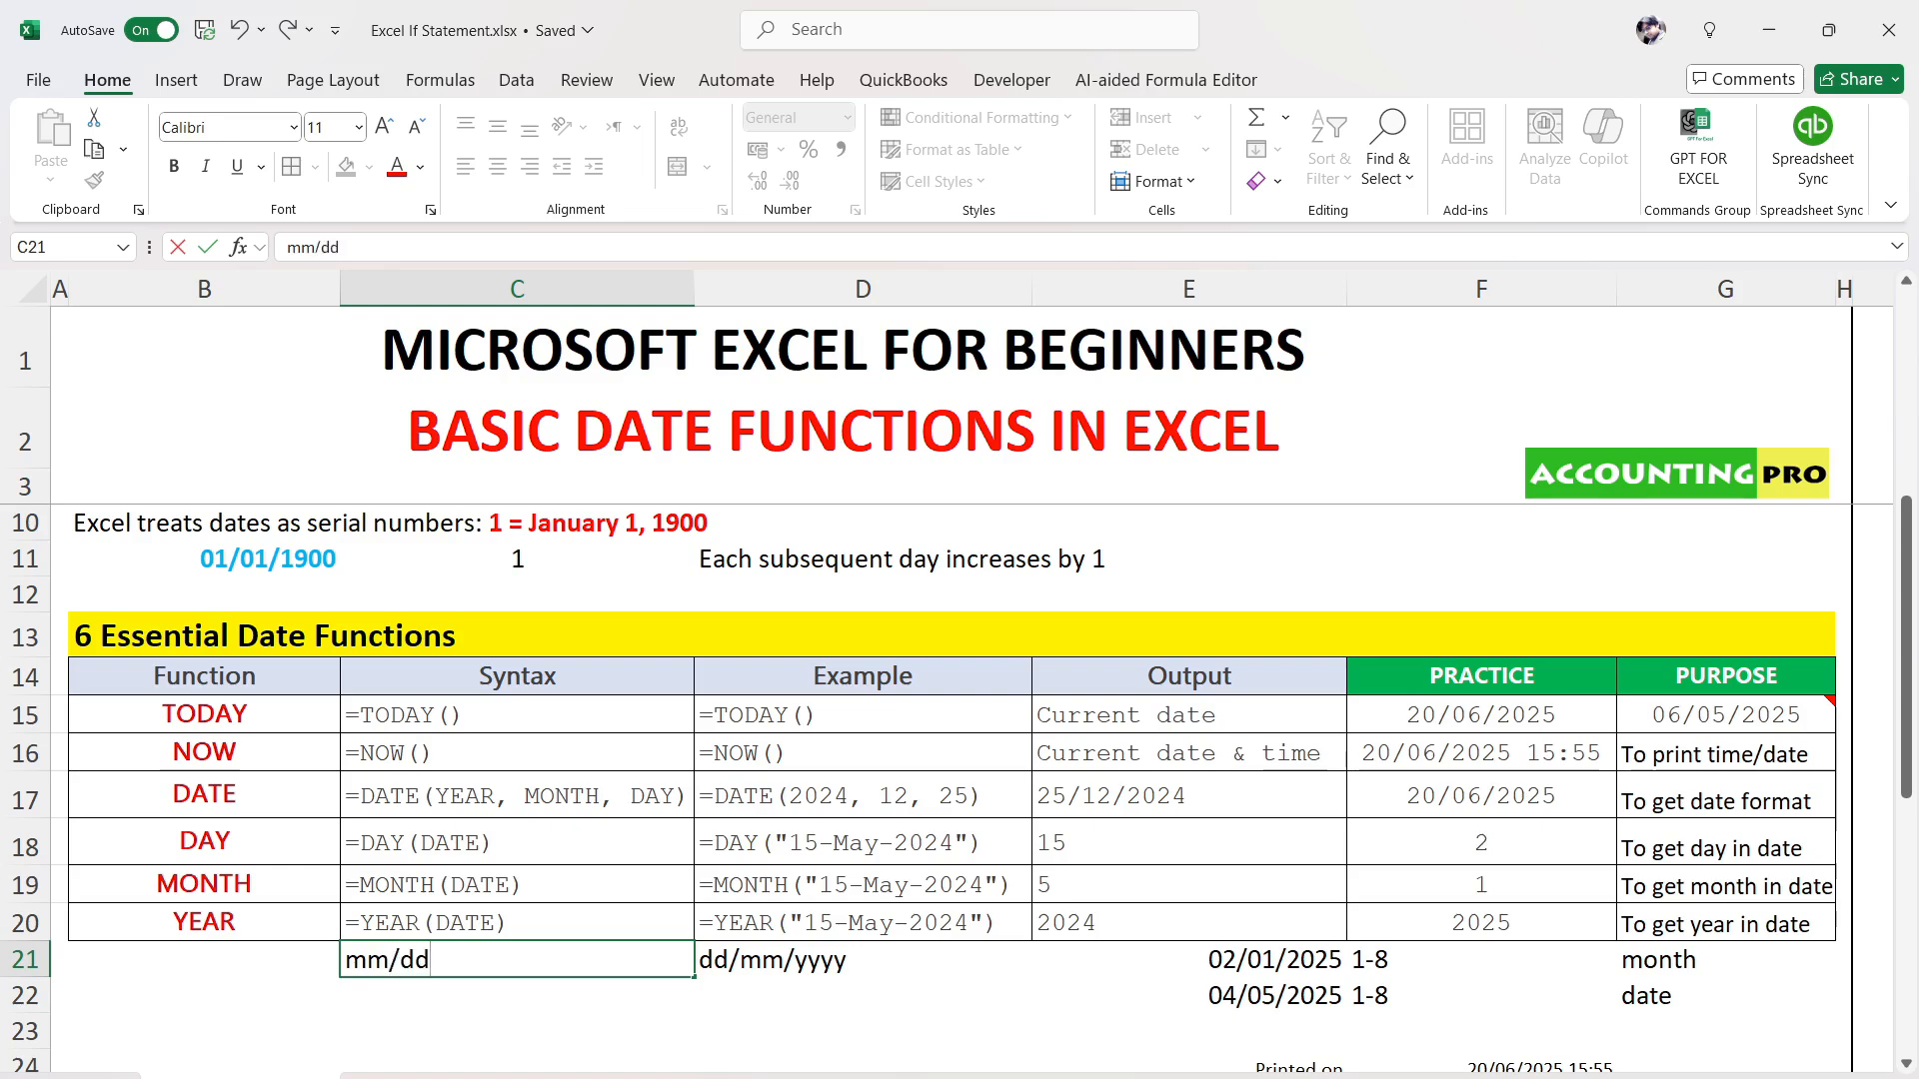
{"action": "type", "text": "/yyyy"}
{"action": "key", "text": "Return"}
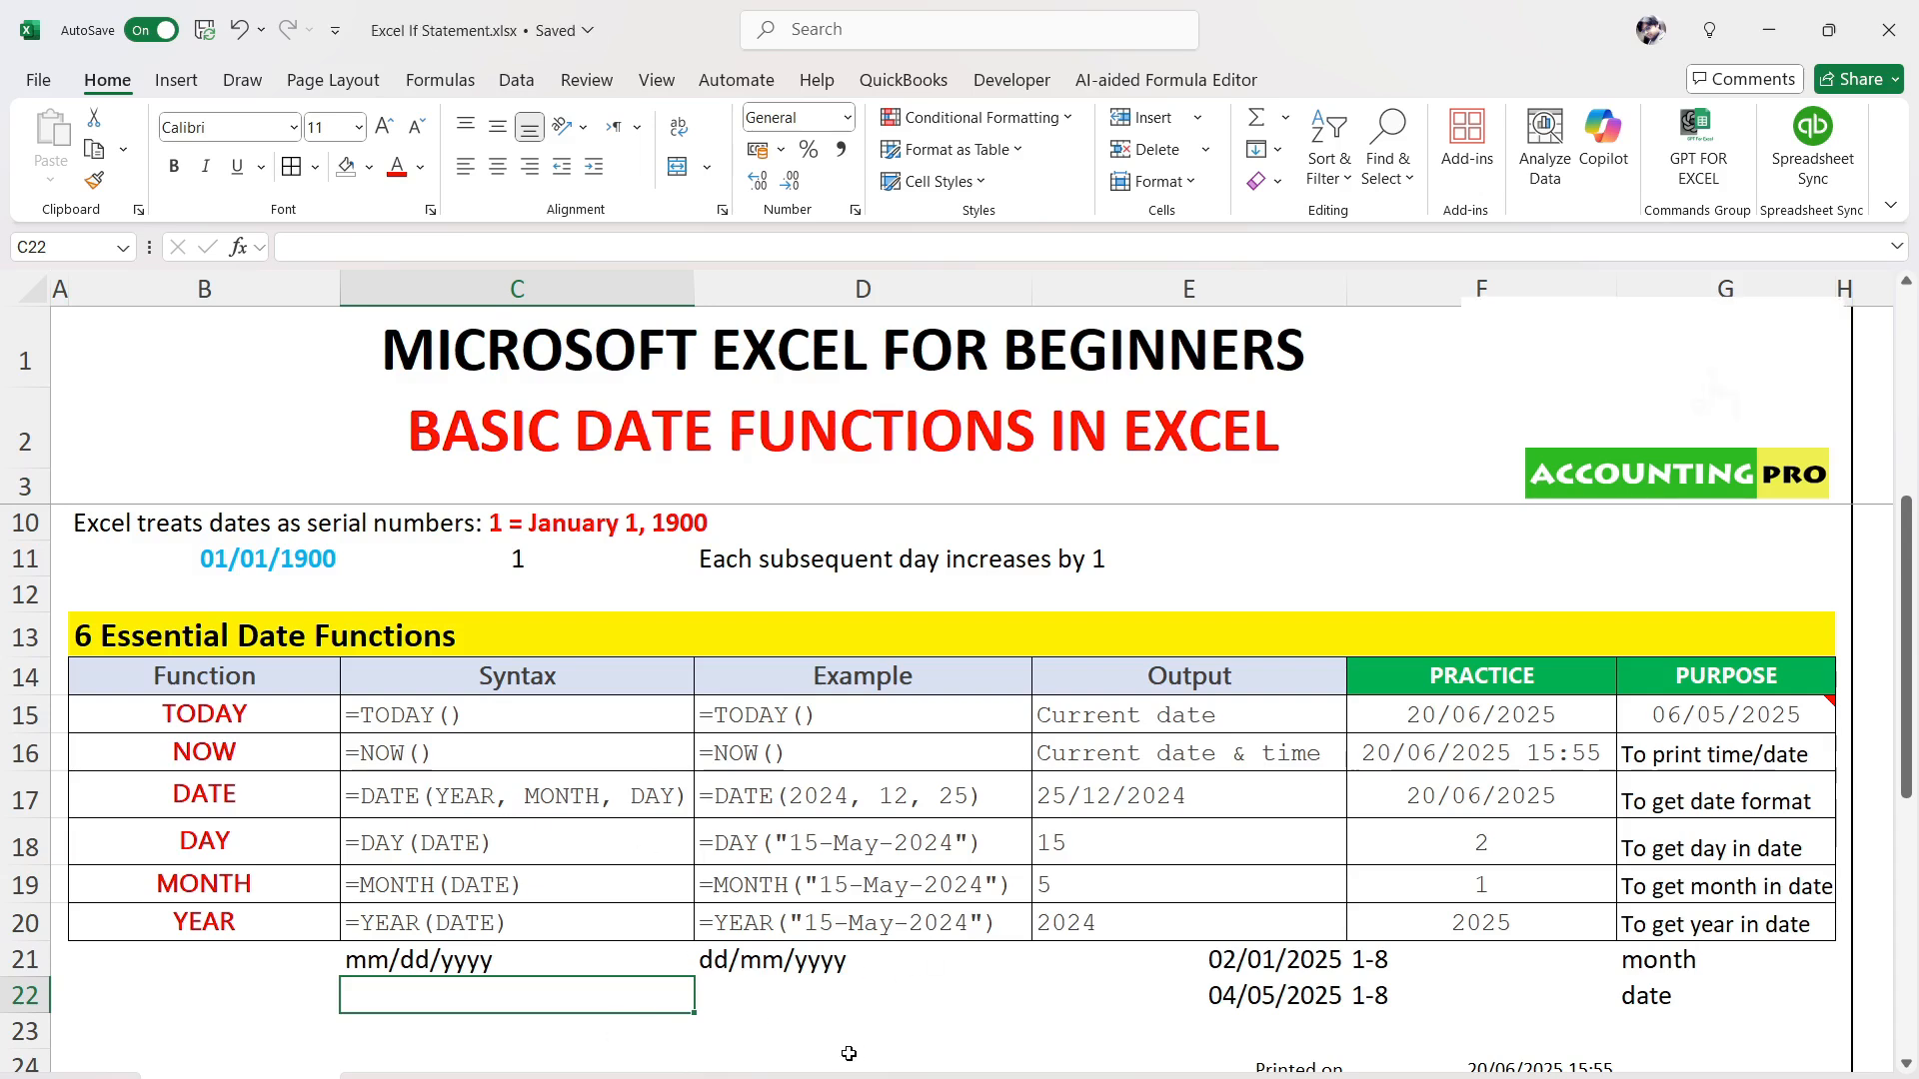
Review the six date function names in column B with their practice results in F15:F20 and purposes in G15:G20
{"action": "left_click", "coordinate": [1326, 967]}
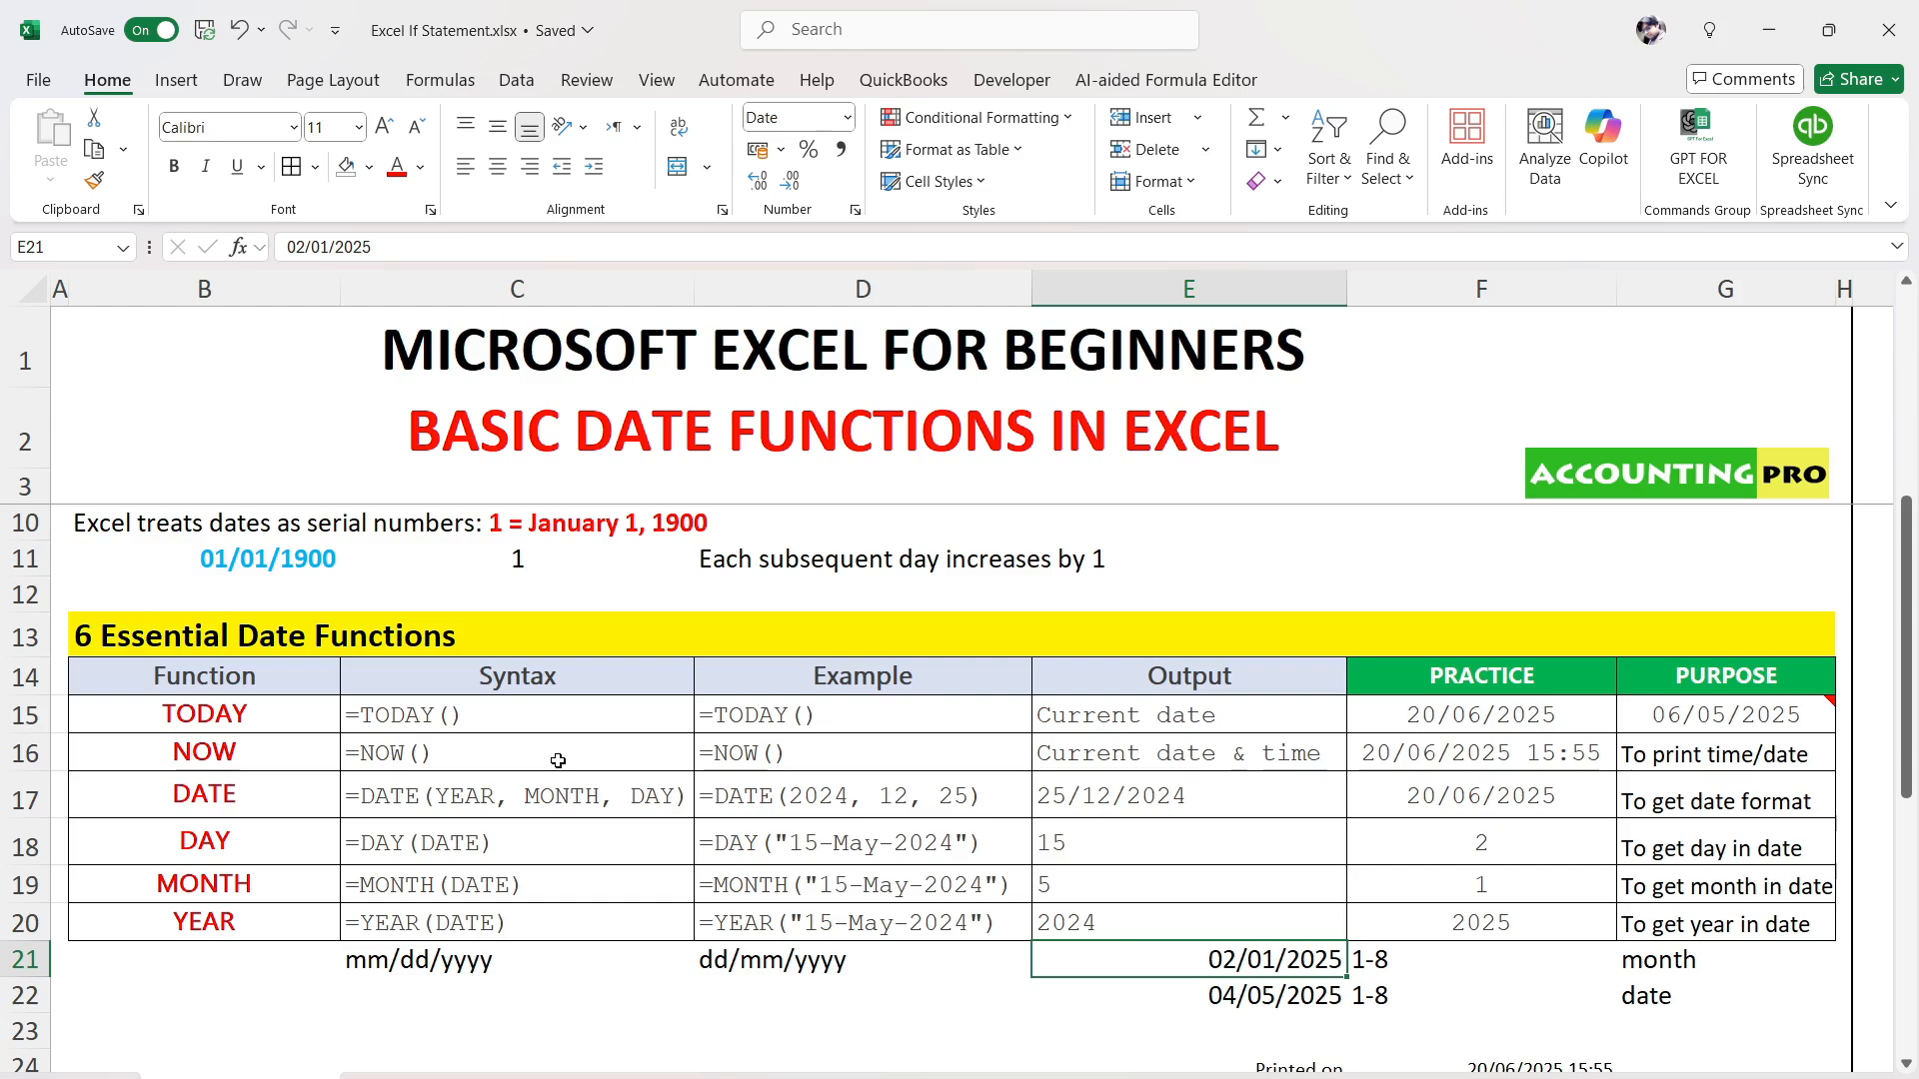
{"action": "left_click", "coordinate": [268, 714]}
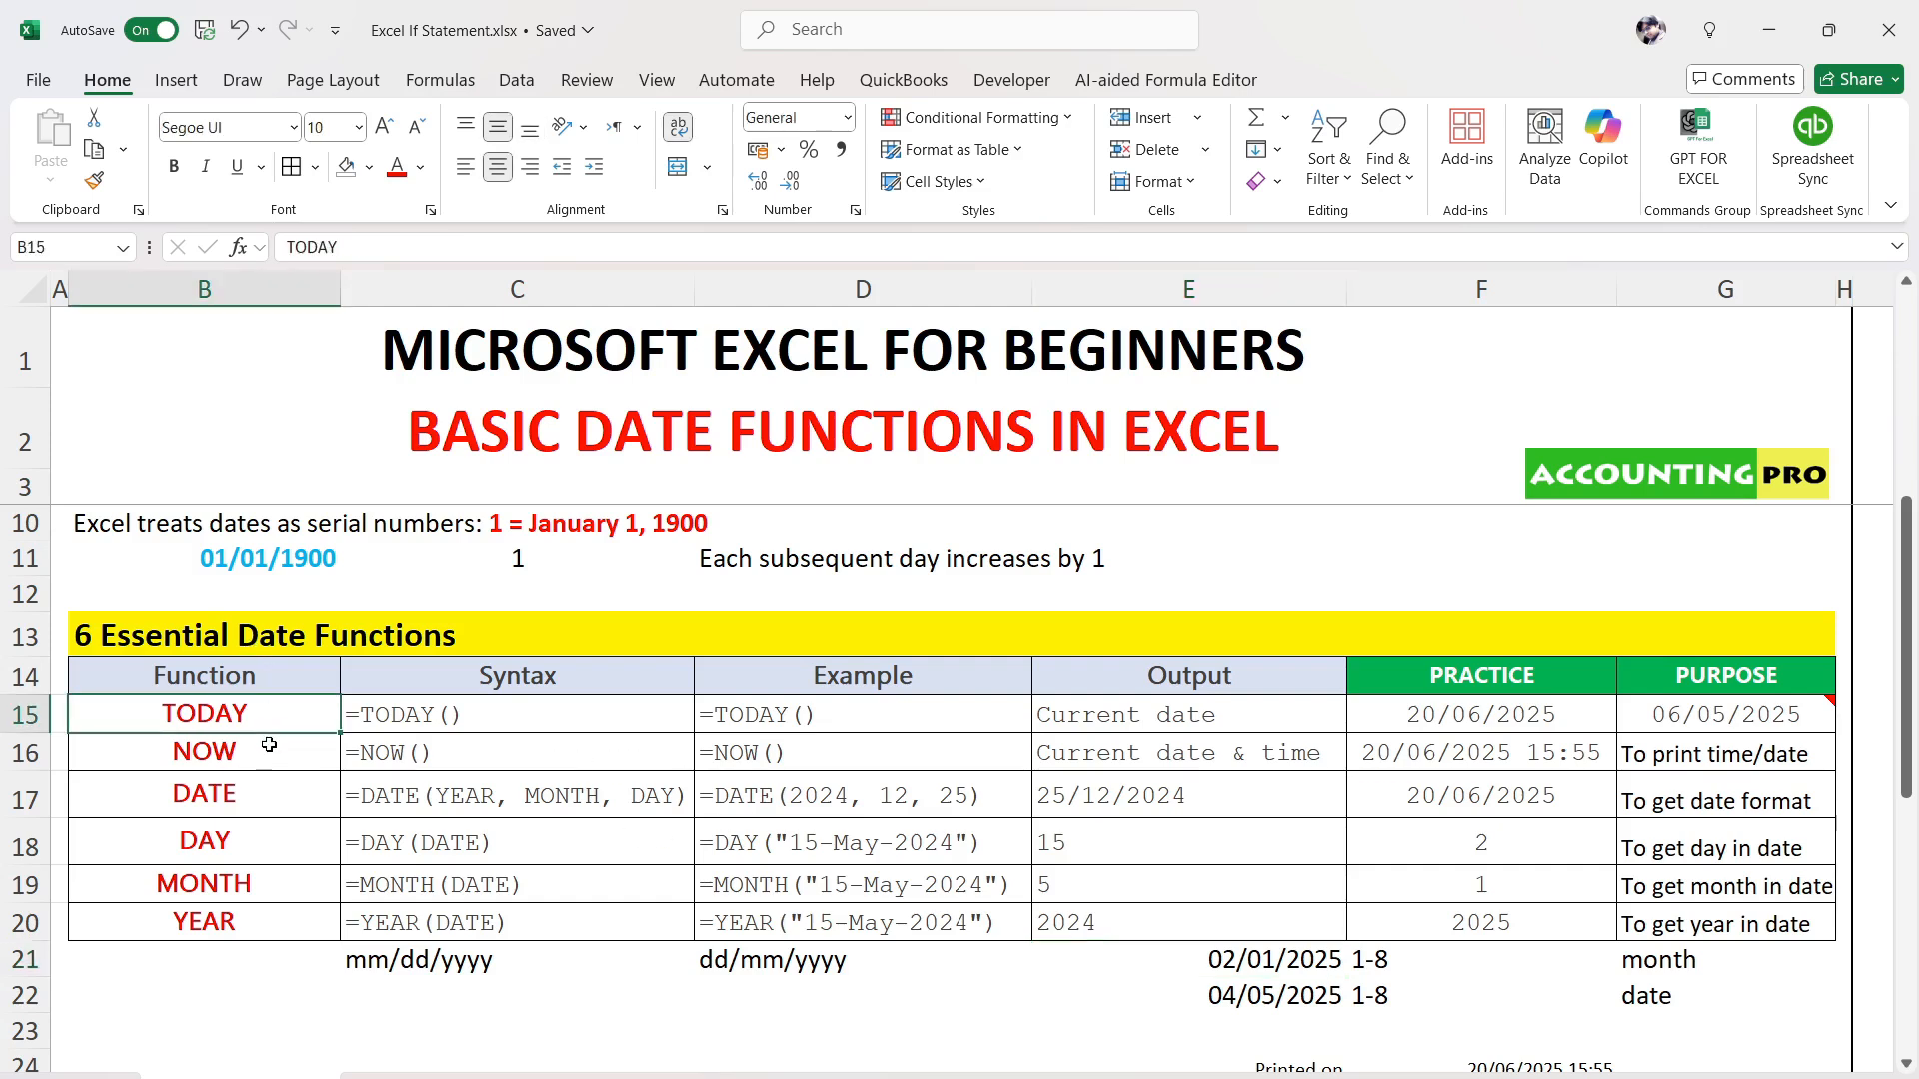
{"action": "left_click", "coordinate": [269, 745]}
{"action": "left_click", "coordinate": [288, 787]}
{"action": "left_click", "coordinate": [257, 846]}
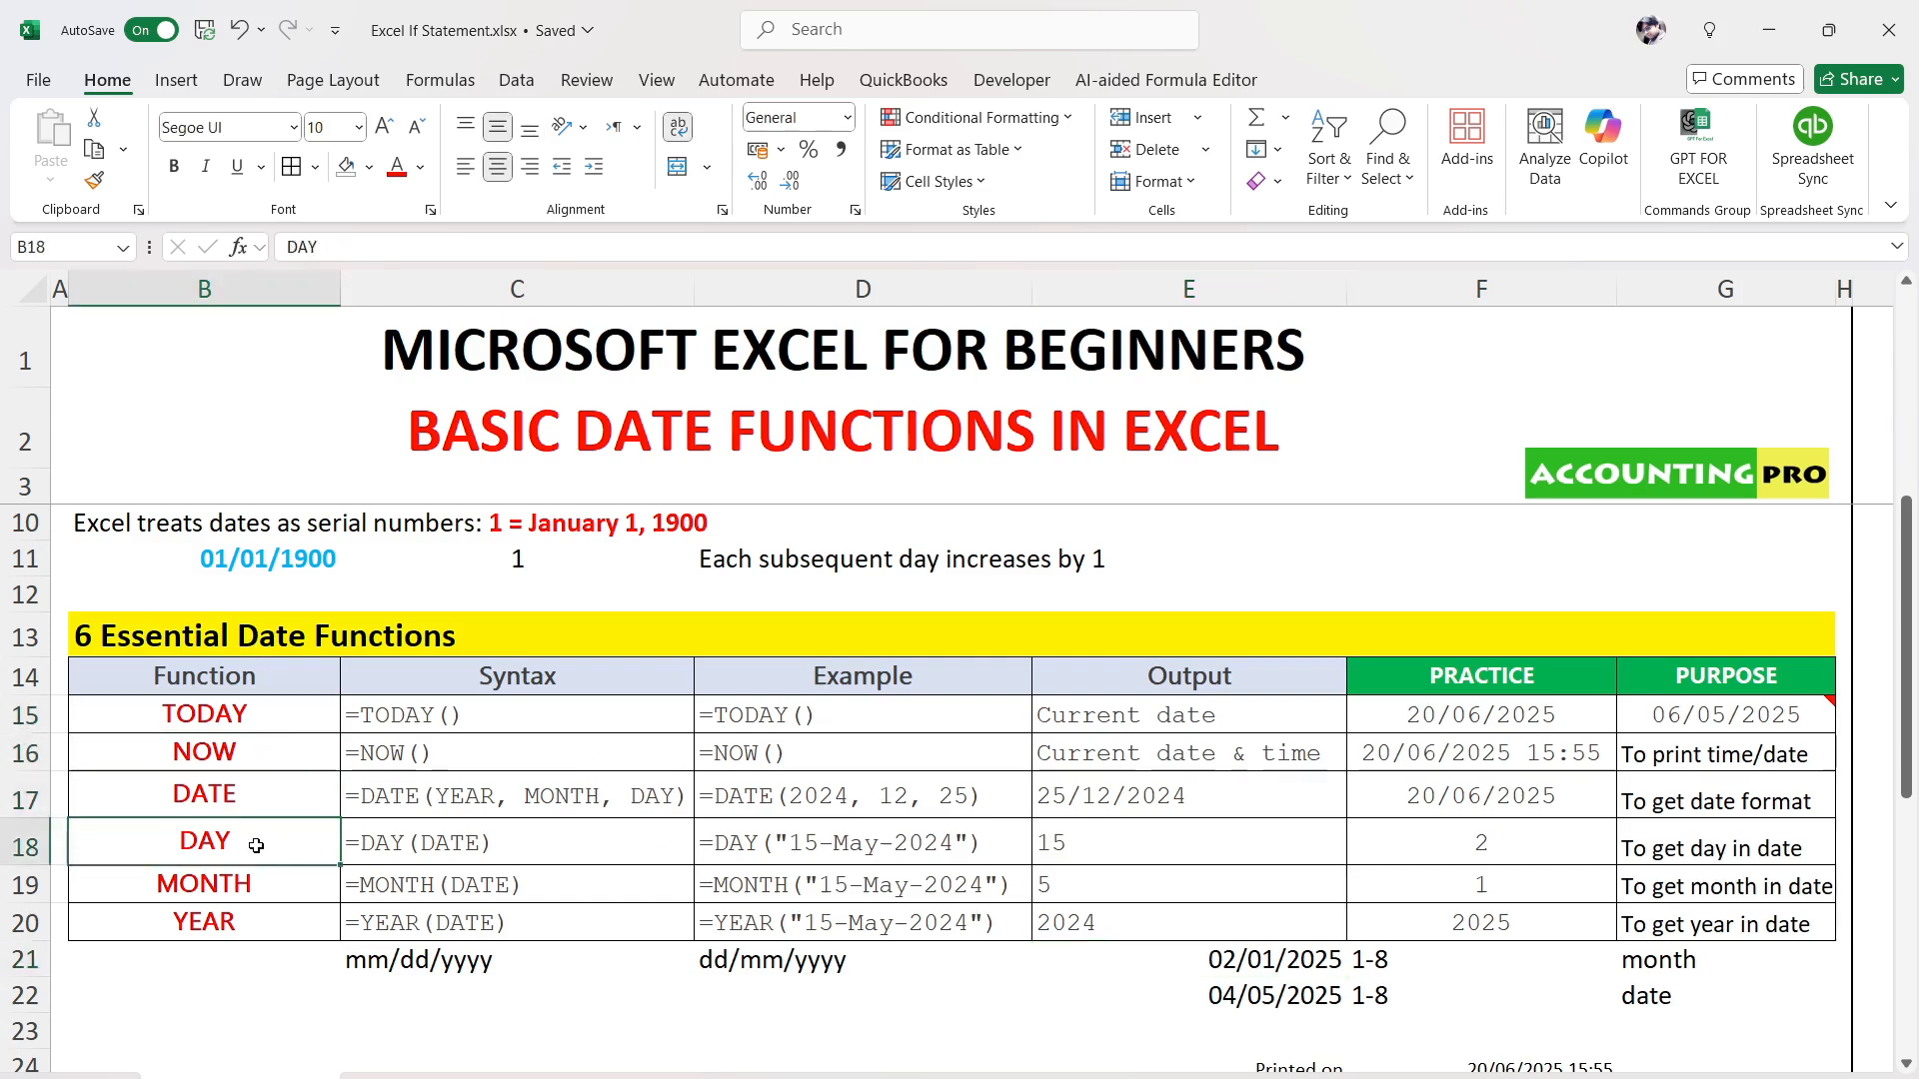
{"action": "left_click", "coordinate": [269, 883]}
{"action": "left_click", "coordinate": [266, 921]}
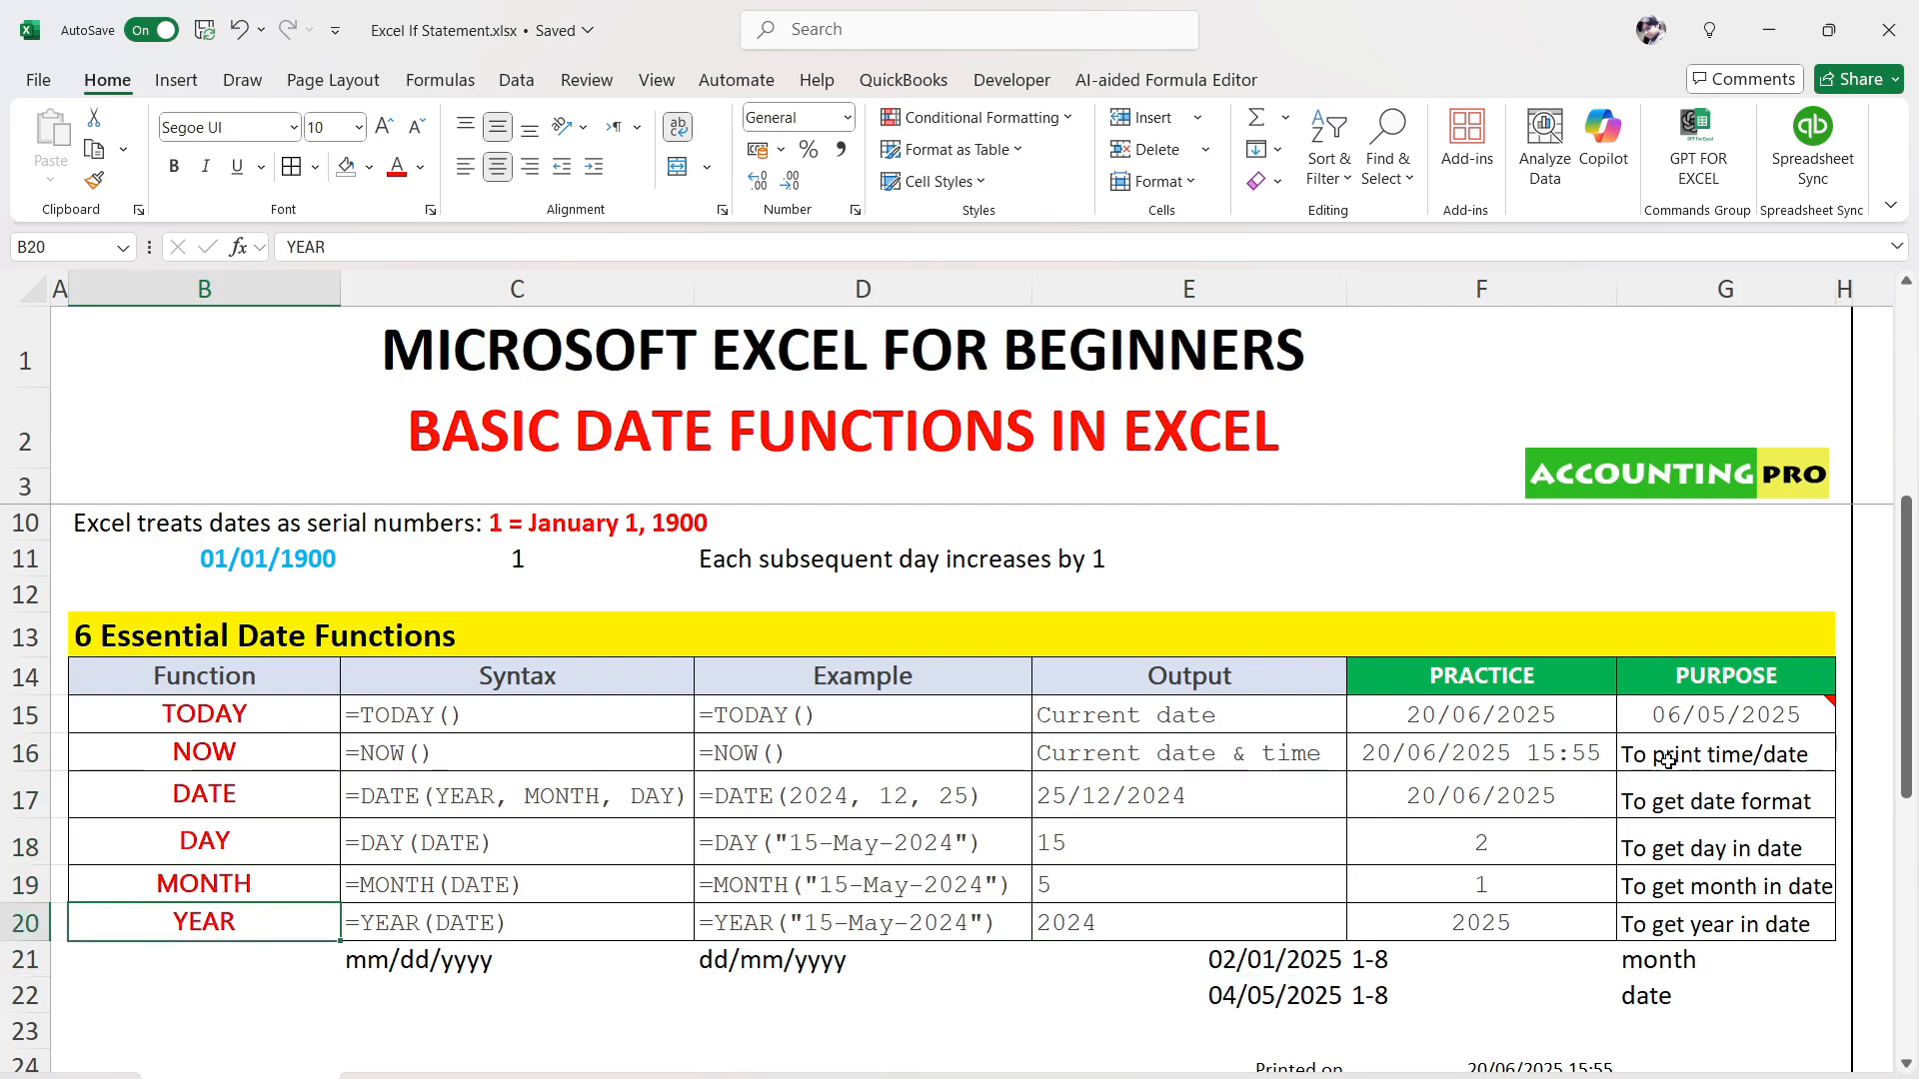
{"action": "left_click_drag", "start_coordinate": [1520, 713], "coordinate": [1539, 912]}
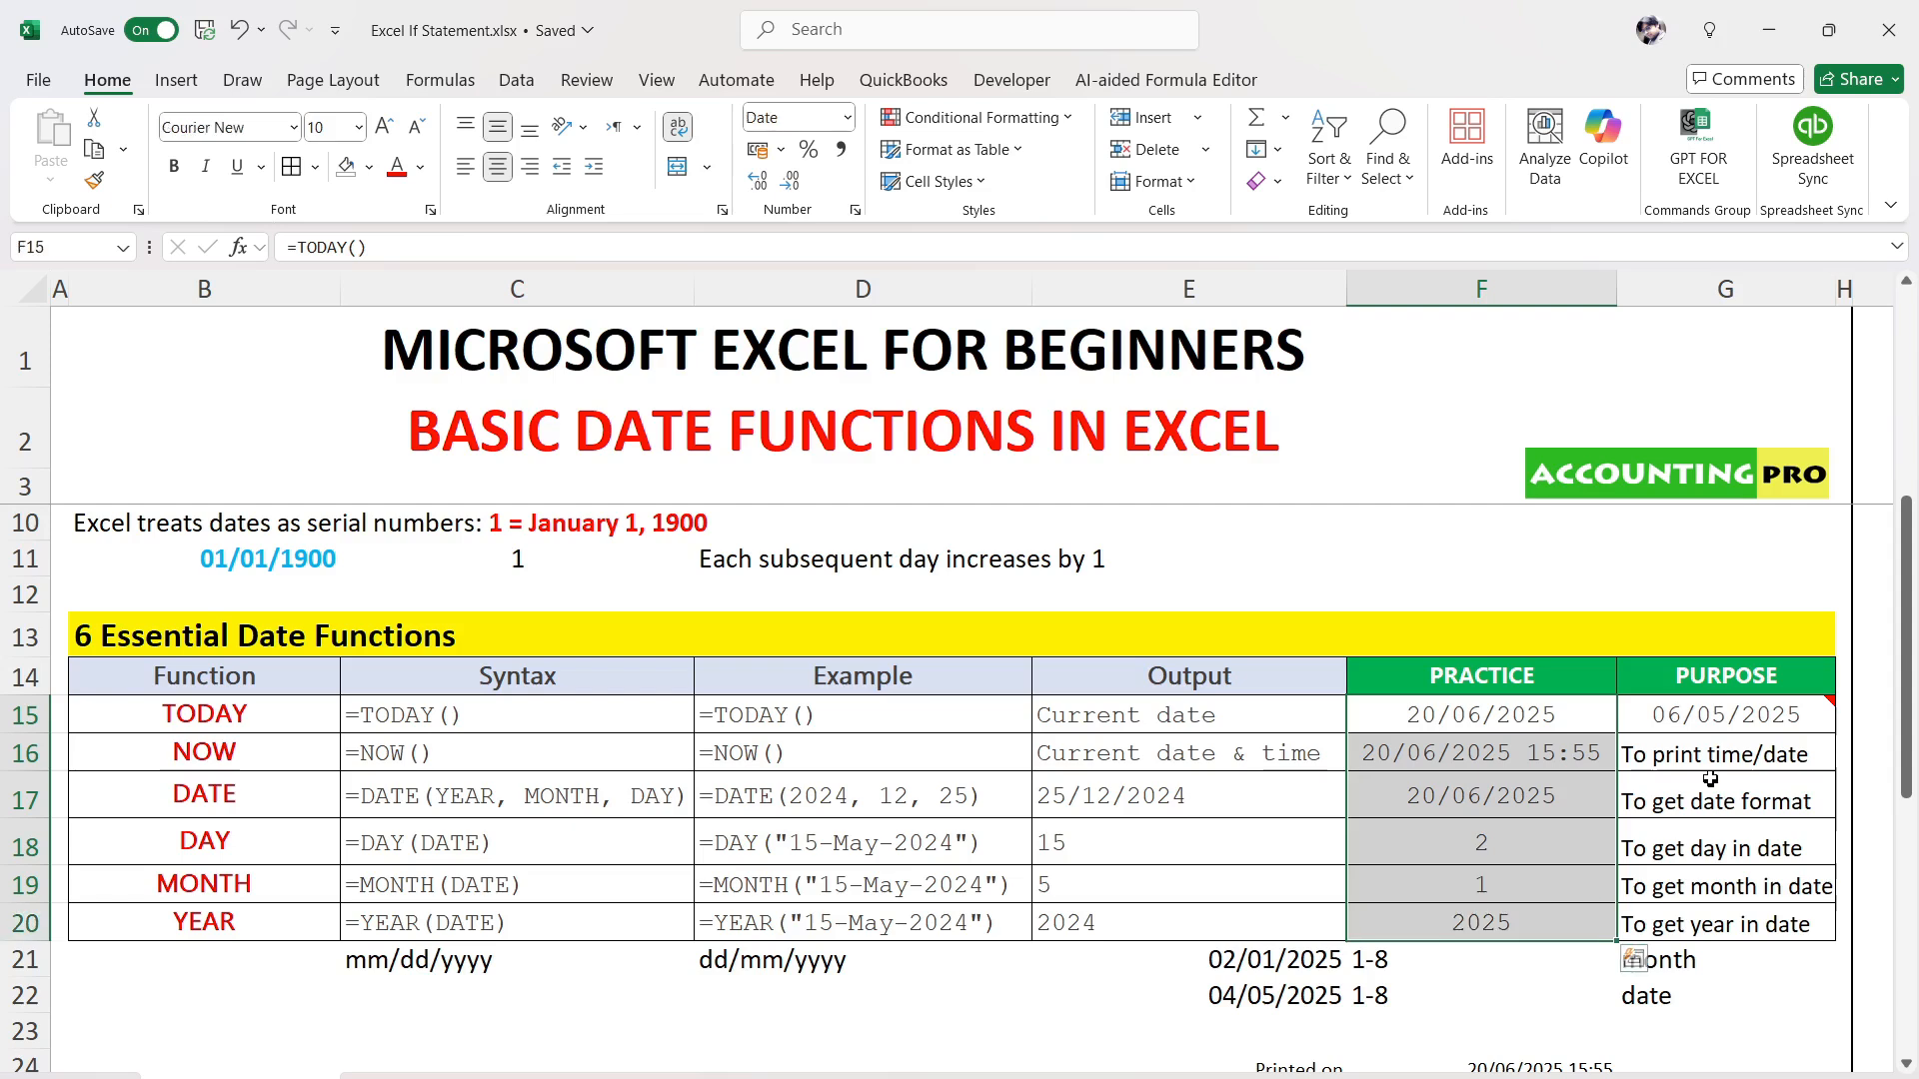
{"action": "left_click_drag", "start_coordinate": [1721, 718], "coordinate": [1729, 917]}
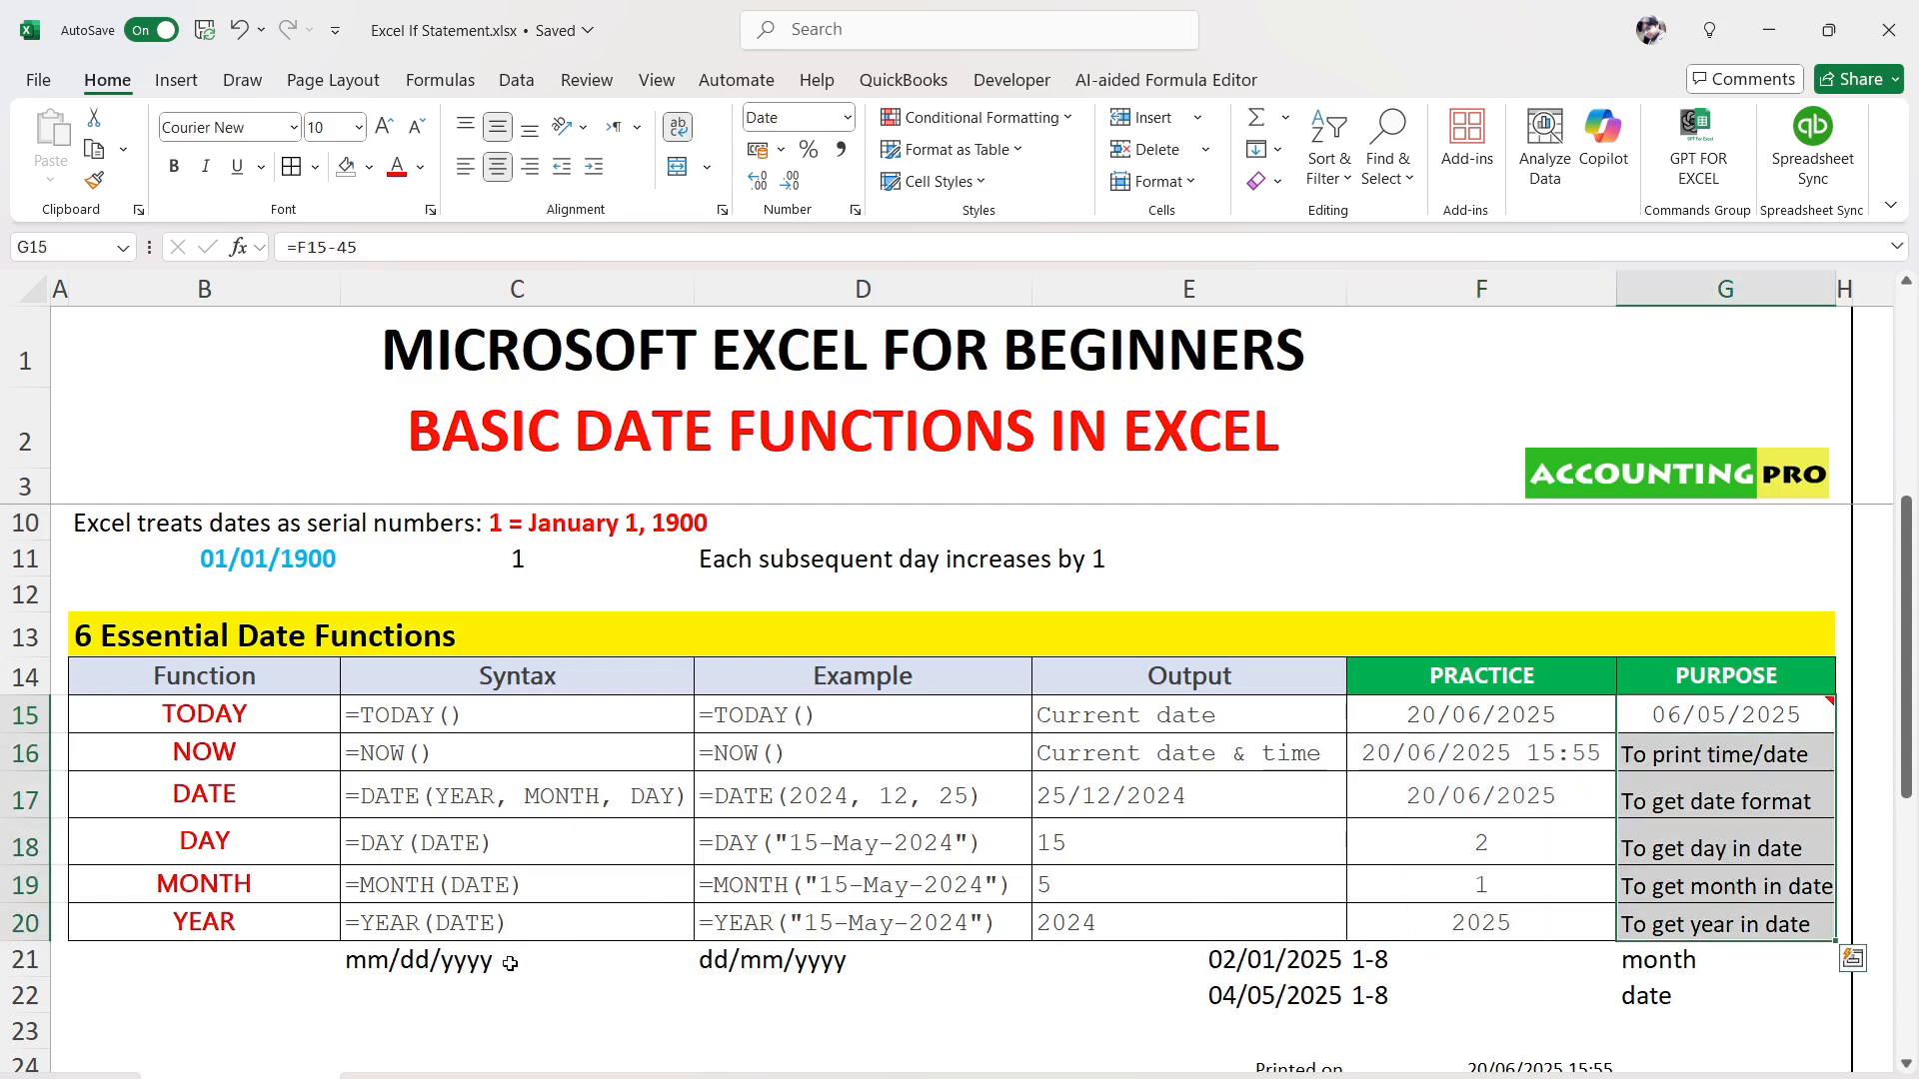
{"action": "left_click_drag", "start_coordinate": [509, 963], "coordinate": [1699, 1002]}
{"action": "left_click", "coordinate": [950, 1037]}
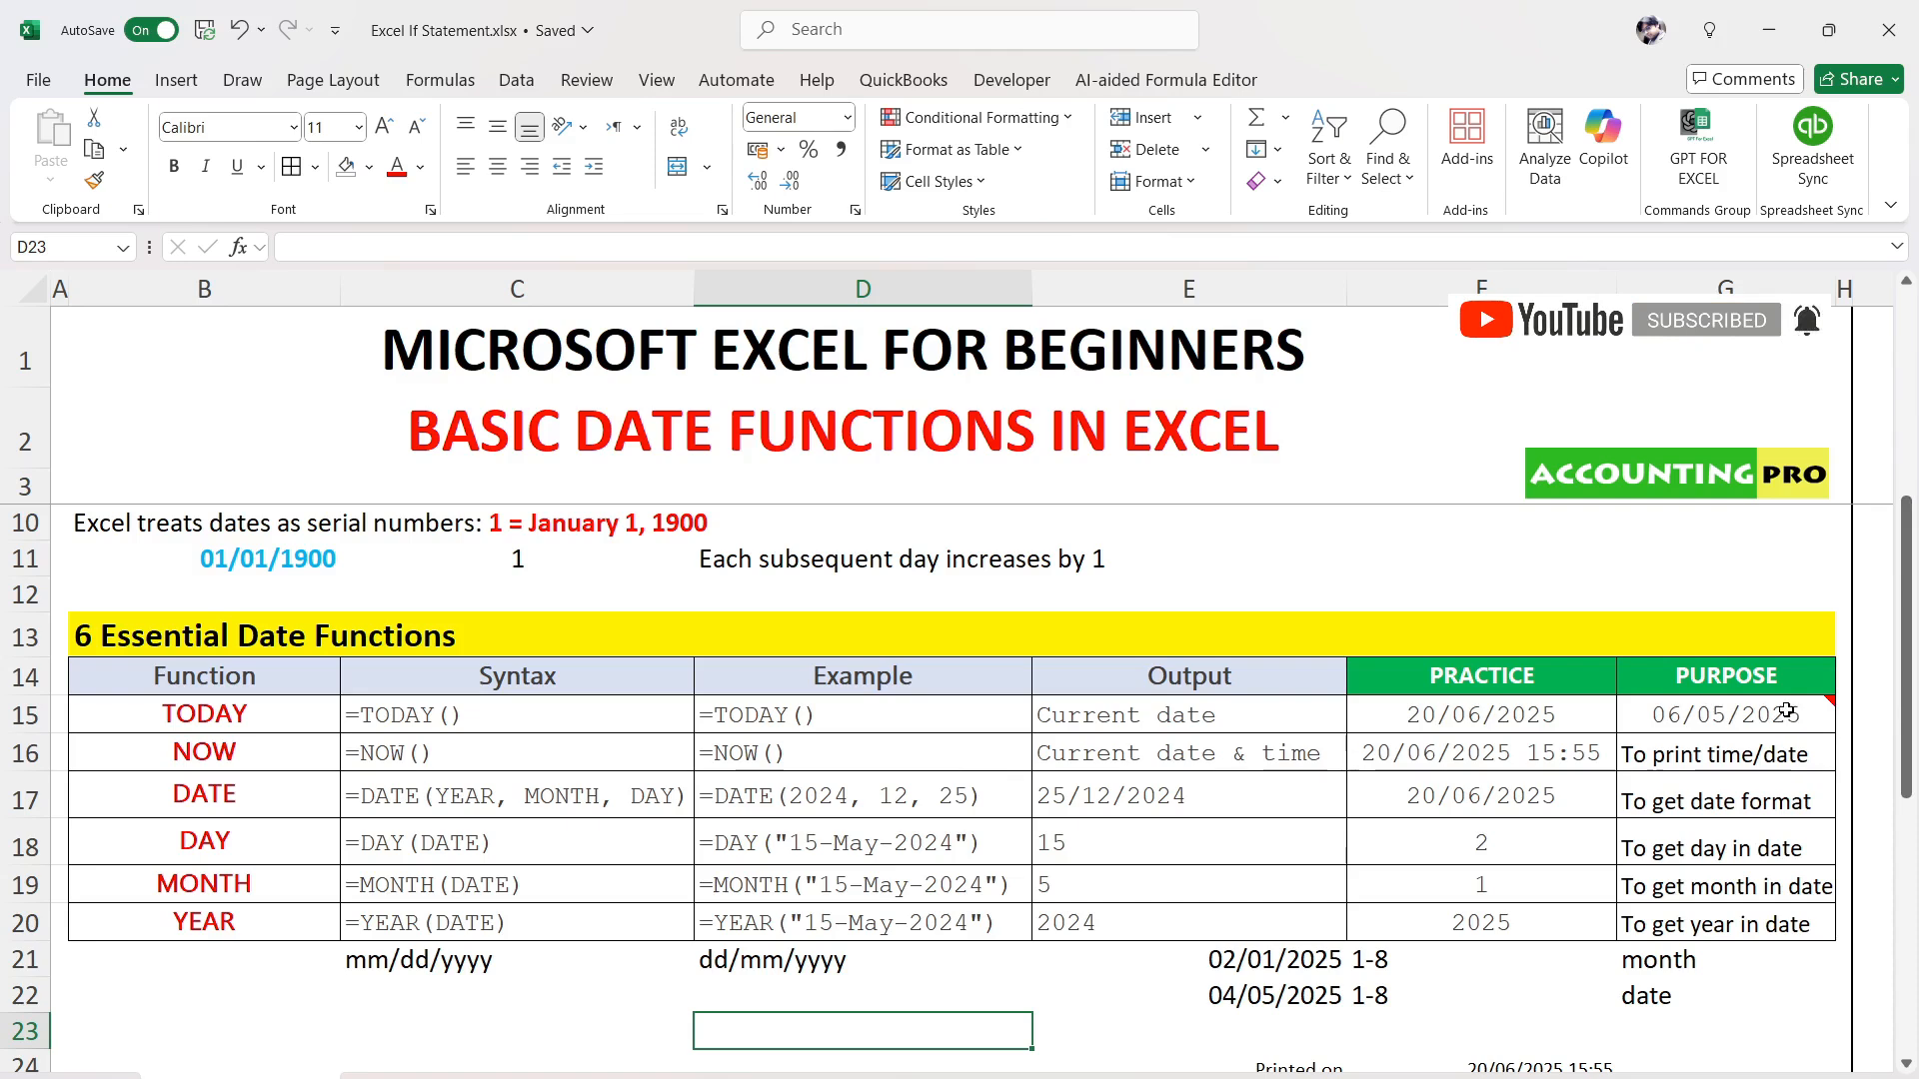
{"action": "left_click_drag", "start_coordinate": [1726, 714], "coordinate": [1777, 906]}
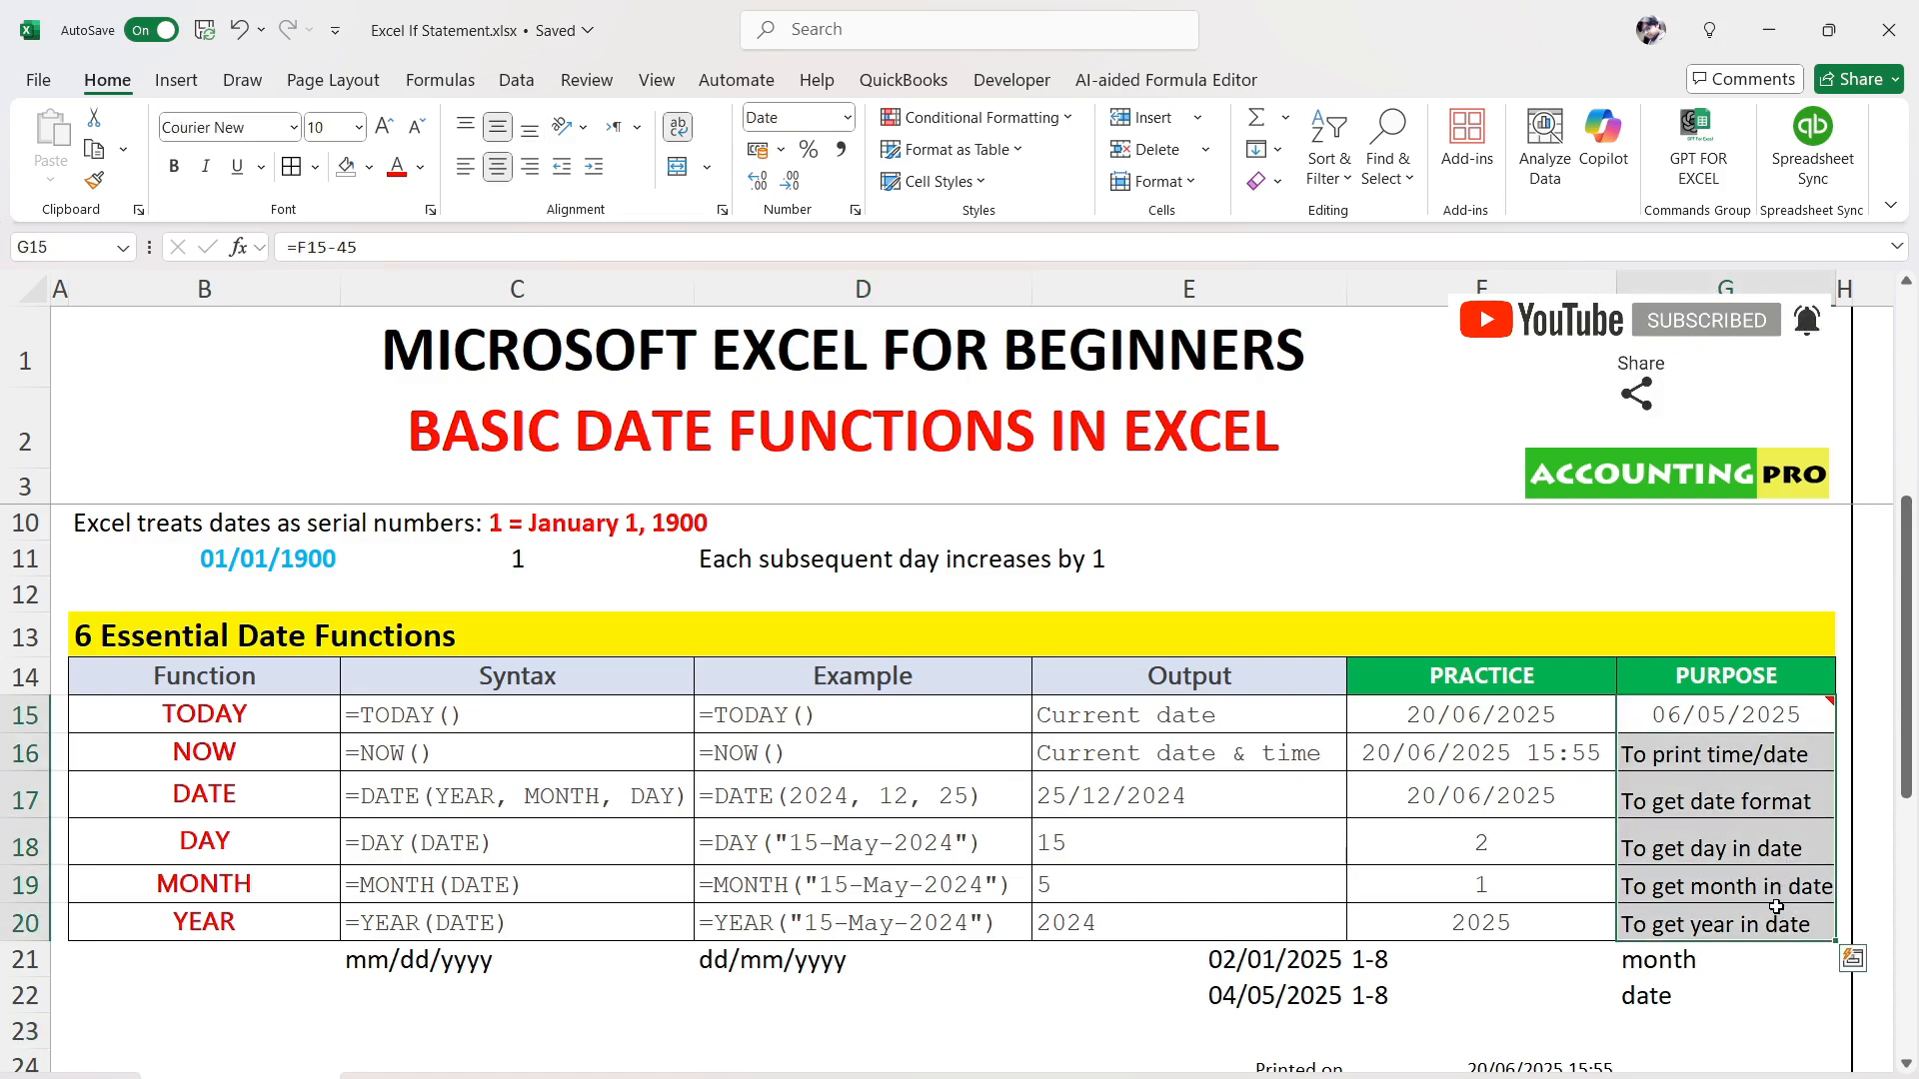